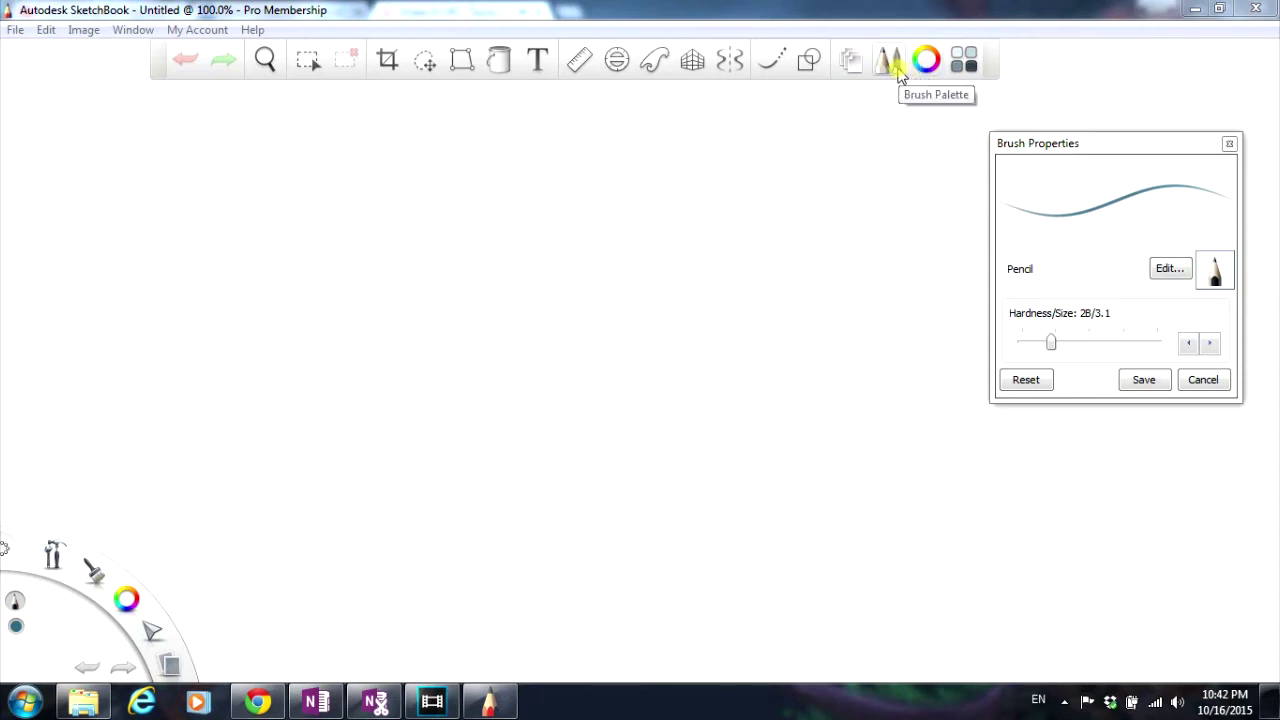
Step: Open the Brush Palette beside the canvas, keeping the Pencil brush selected
click(890, 64)
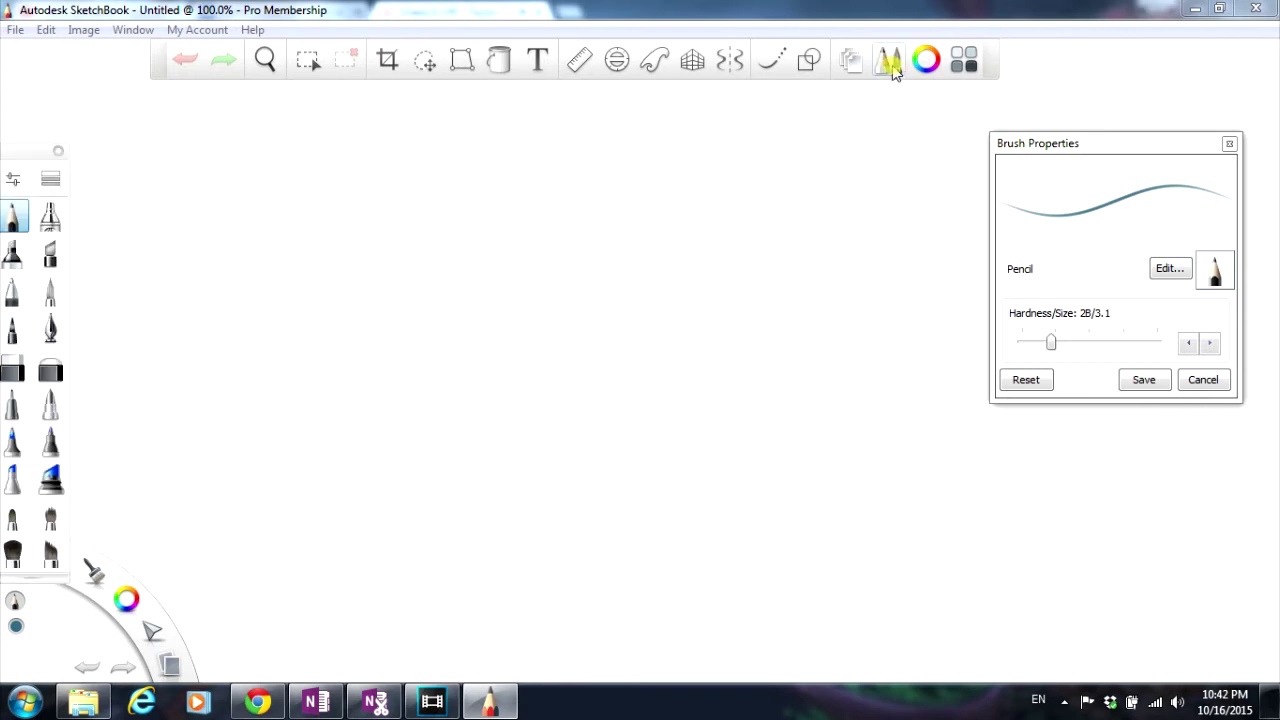
drag(43, 154, 78, 96)
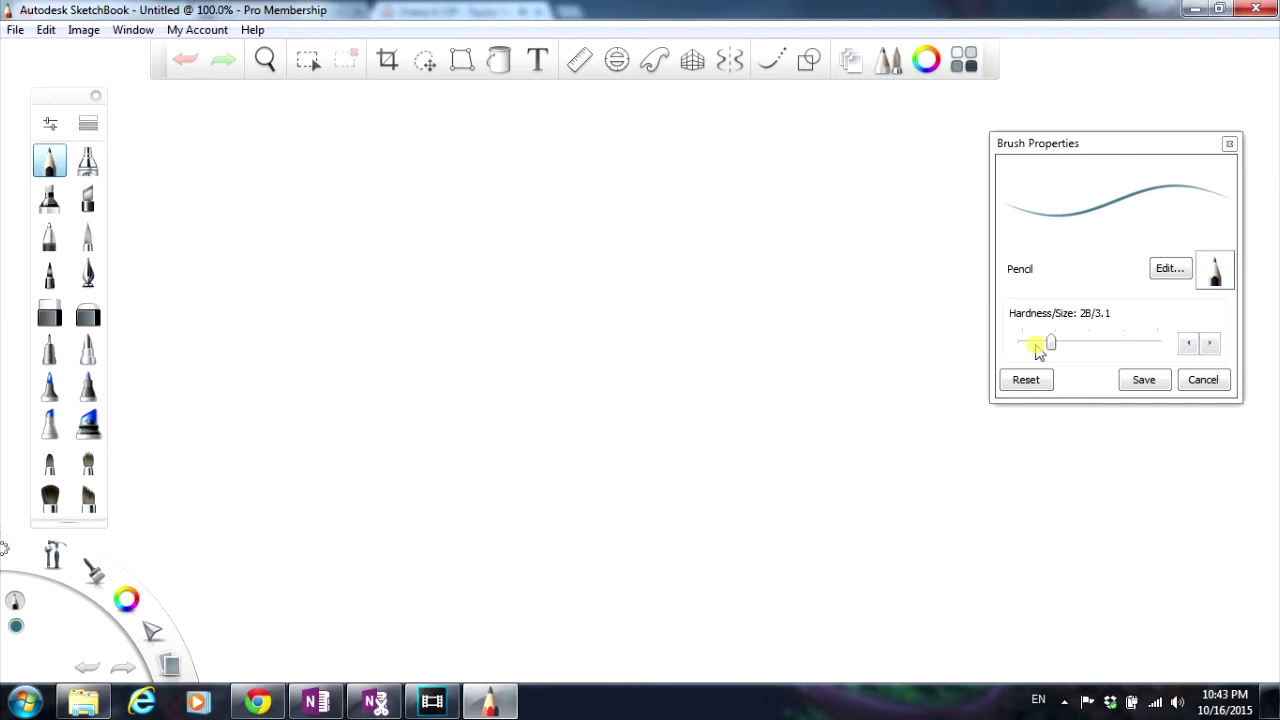
Step: Set the Pencil to HB/2.0 and sketch a light circle for the head
drag(1051, 344, 1040, 343)
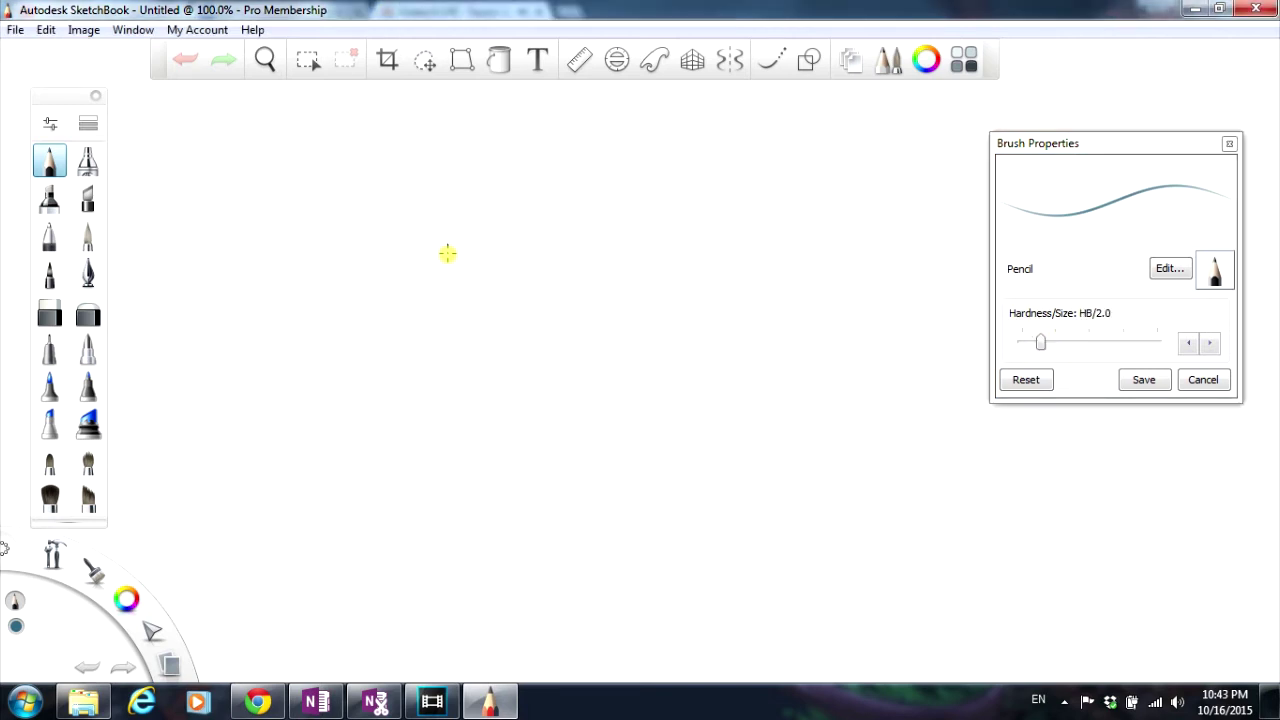
drag(421, 345, 421, 282)
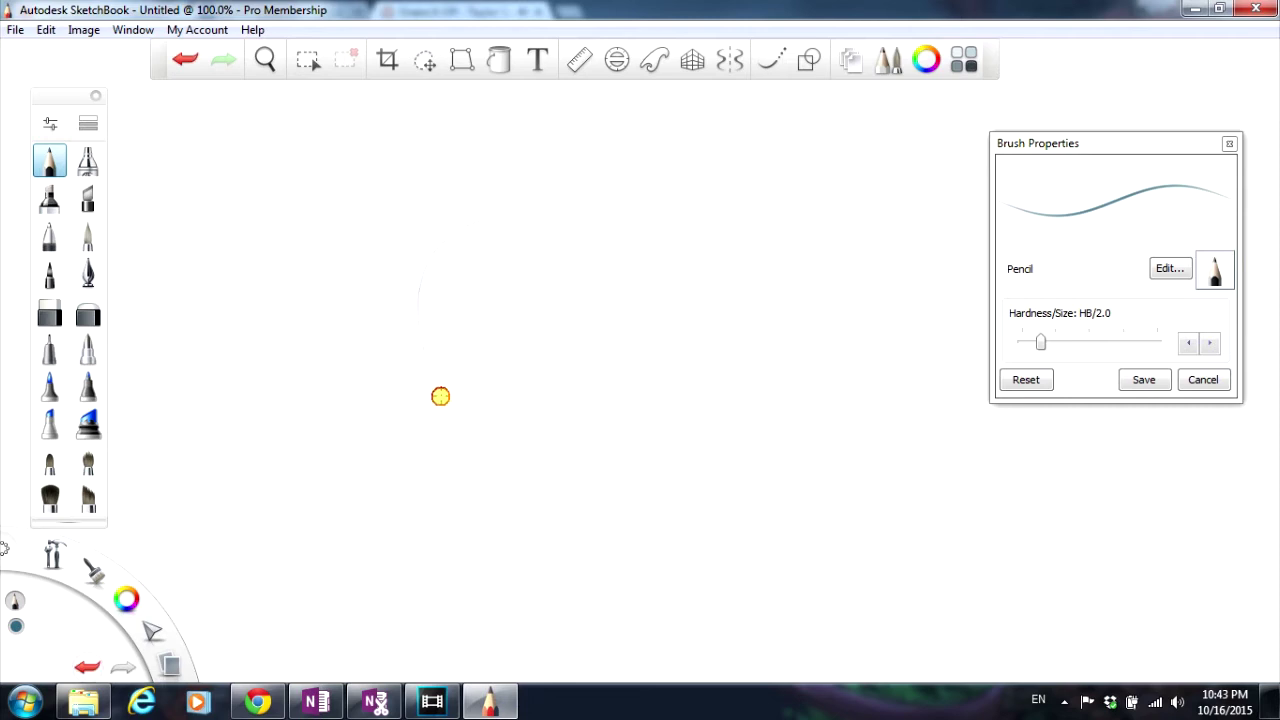
mouse_move(440, 239)
mouse_down()
mouse_move(585, 268)
mouse_move(530, 217)
mouse_move(554, 217)
mouse_move(594, 254)
mouse_up()
mouse_move(572, 388)
mouse_down()
mouse_move(443, 388)
mouse_move(516, 413)
mouse_move(446, 394)
mouse_move(576, 387)
mouse_move(509, 409)
mouse_move(570, 403)
mouse_up()
mouse_move(603, 357)
mouse_down()
mouse_move(589, 259)
mouse_move(604, 290)
mouse_move(602, 254)
mouse_move(612, 307)
mouse_move(614, 274)
mouse_move(602, 374)
mouse_up()
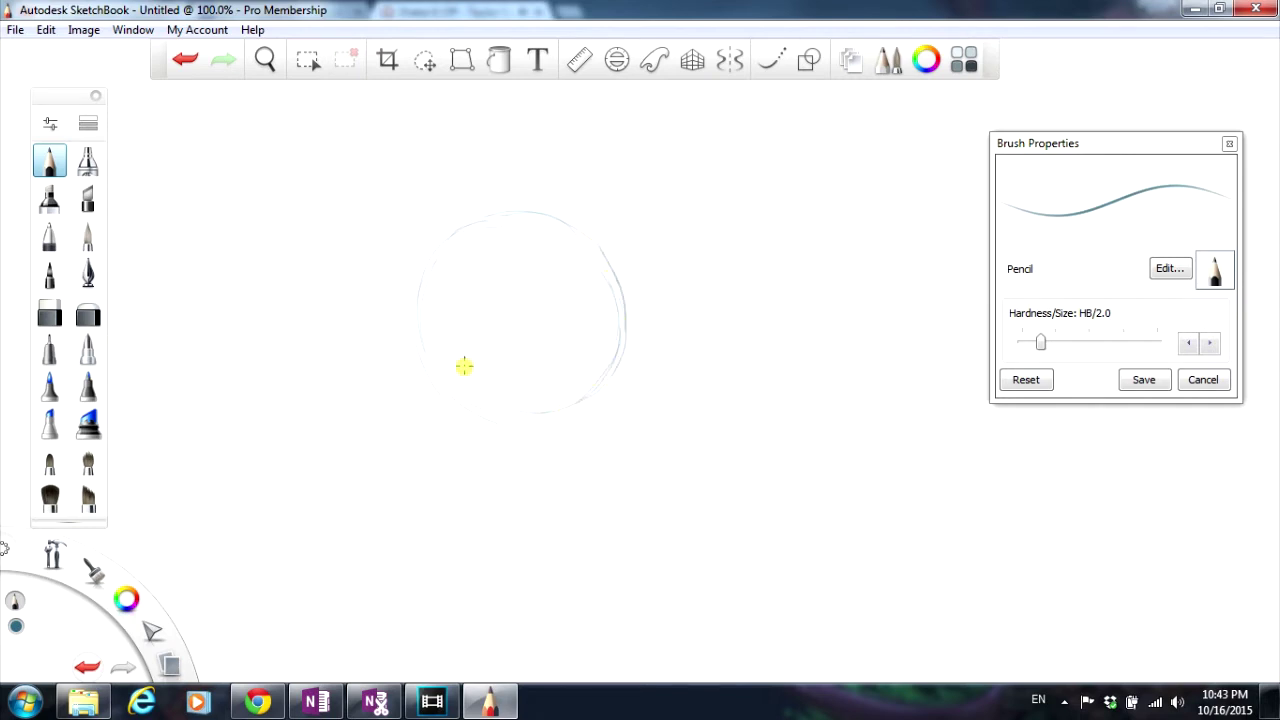
drag(422, 338, 476, 414)
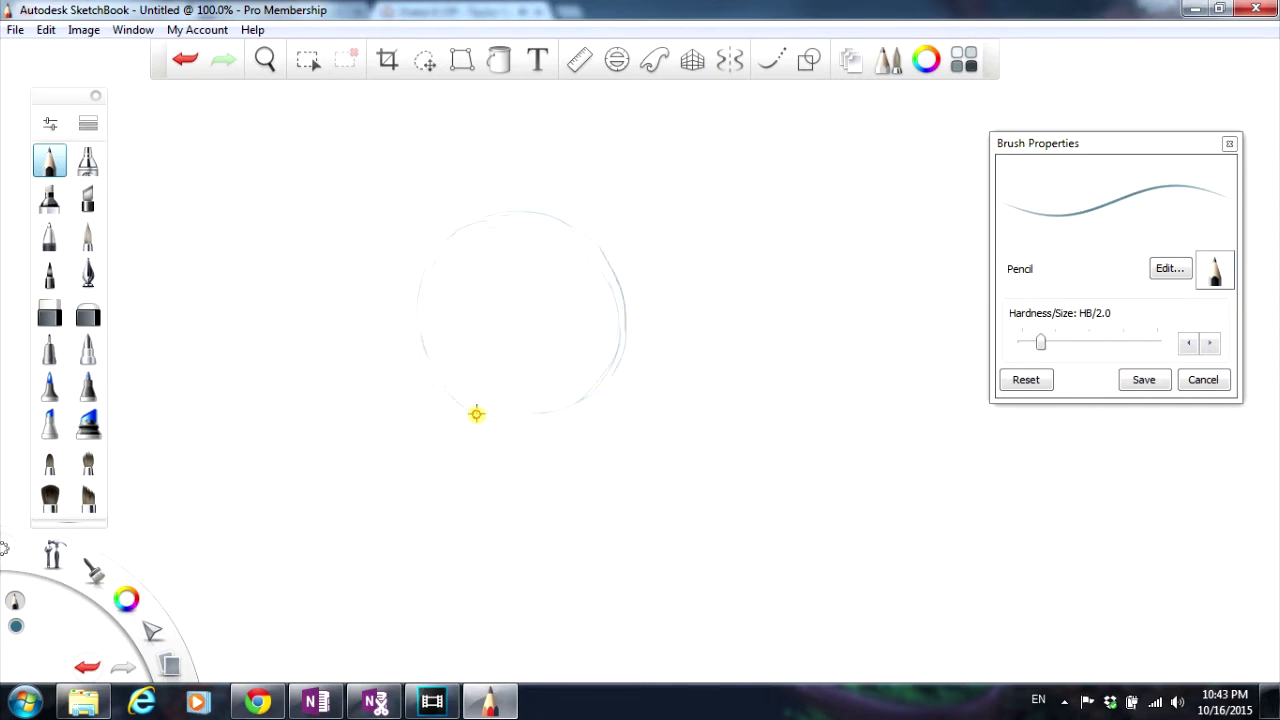
Step: Draw a vertical centre line through the head circle, leaving the shape tools unused
click(809, 60)
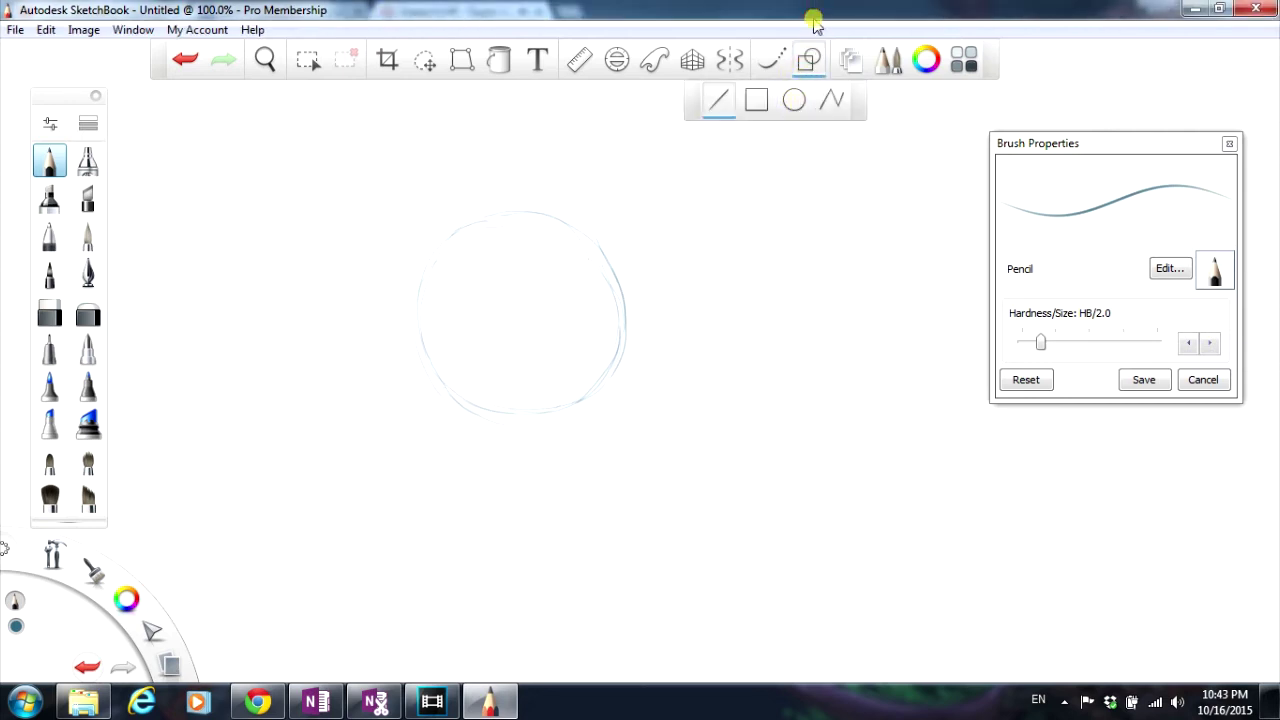
click(808, 62)
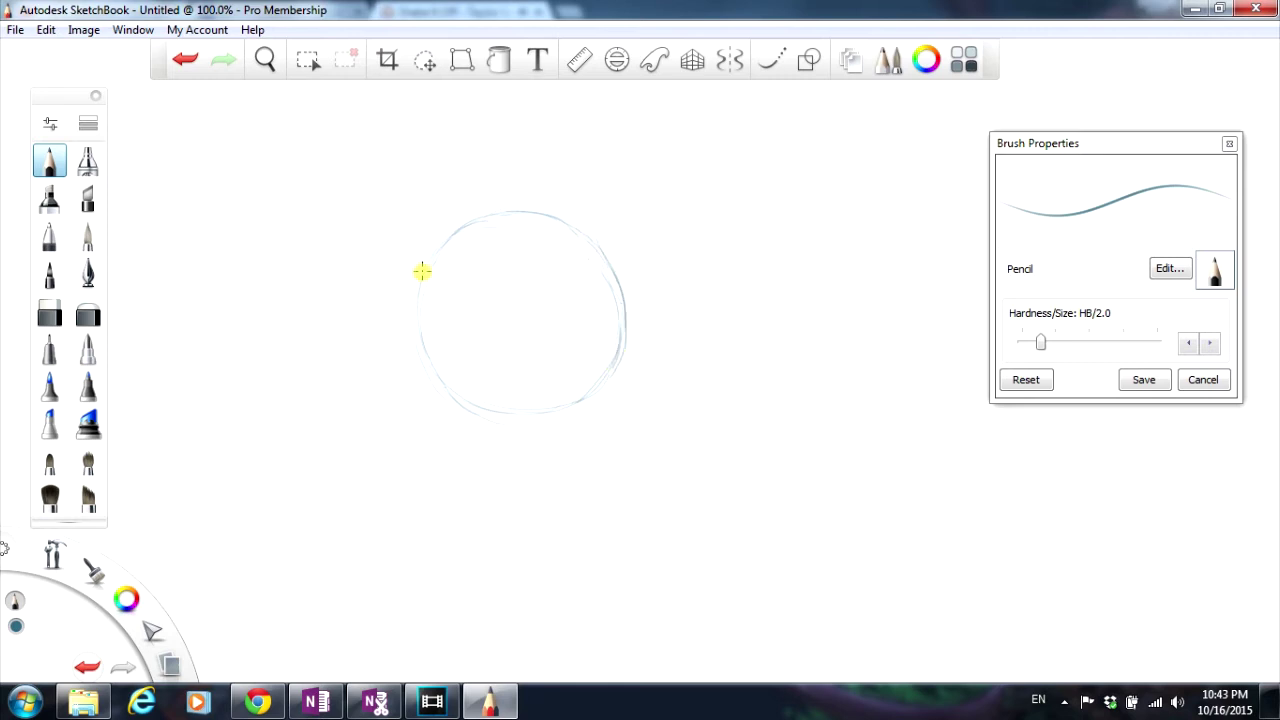
click(420, 340)
drag(517, 248, 526, 511)
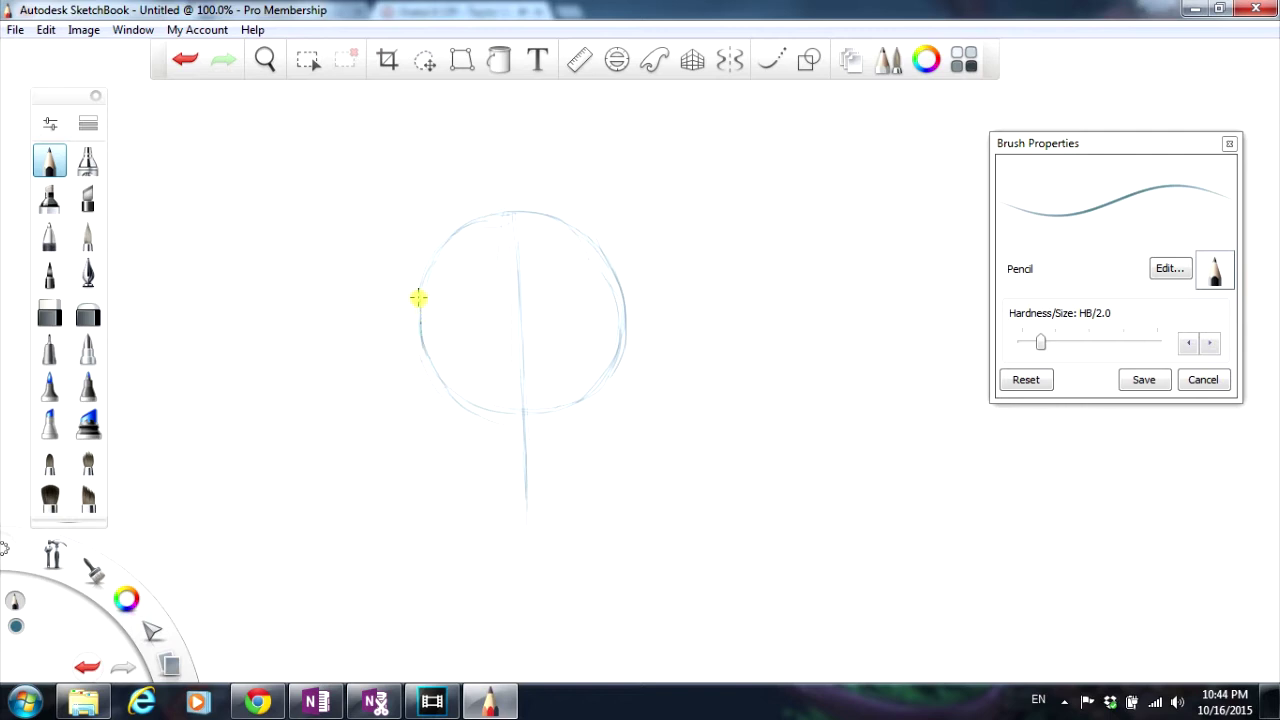
Step: Extend the circle's sides down into jaw lines meeting at a pointed chin
mouse_move(427, 395)
mouse_down()
mouse_move(422, 318)
mouse_move(430, 425)
mouse_up()
drag(622, 322, 606, 440)
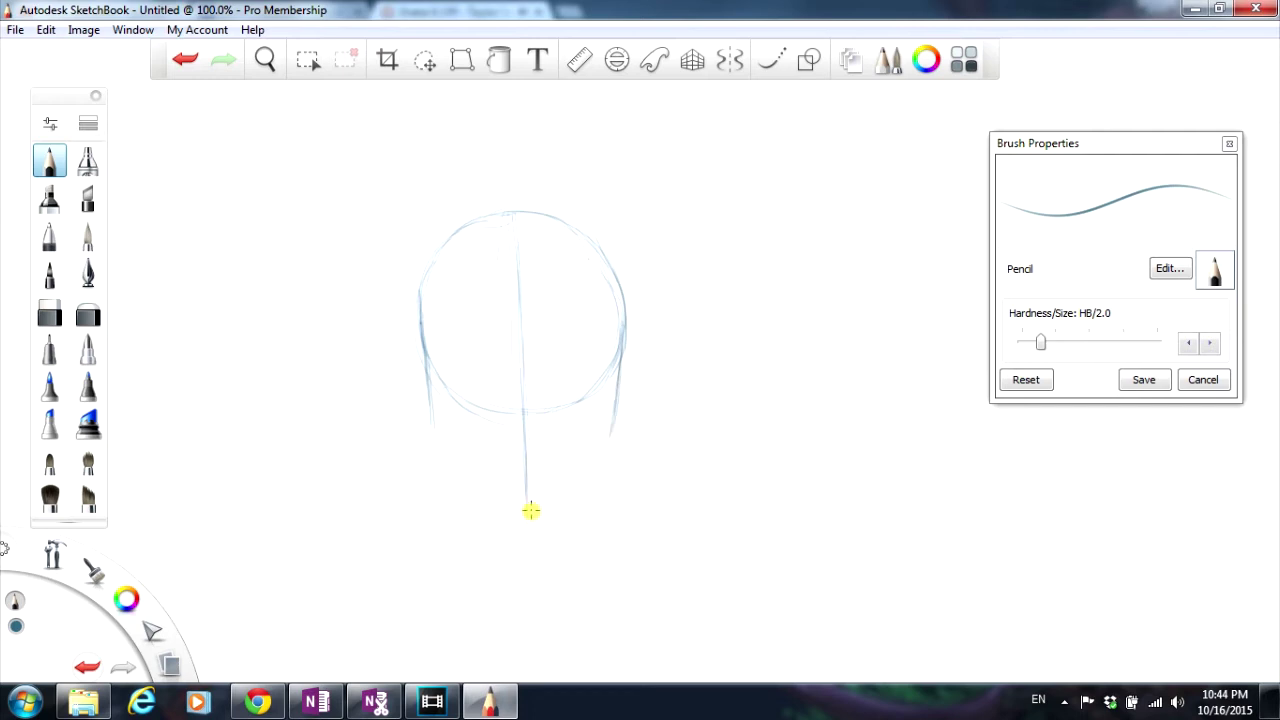
drag(530, 511, 613, 428)
mouse_move(432, 402)
mouse_down()
mouse_move(491, 503)
mouse_move(463, 463)
mouse_move(491, 496)
mouse_move(537, 511)
mouse_move(519, 513)
mouse_move(556, 495)
mouse_move(540, 510)
mouse_move(605, 442)
mouse_up()
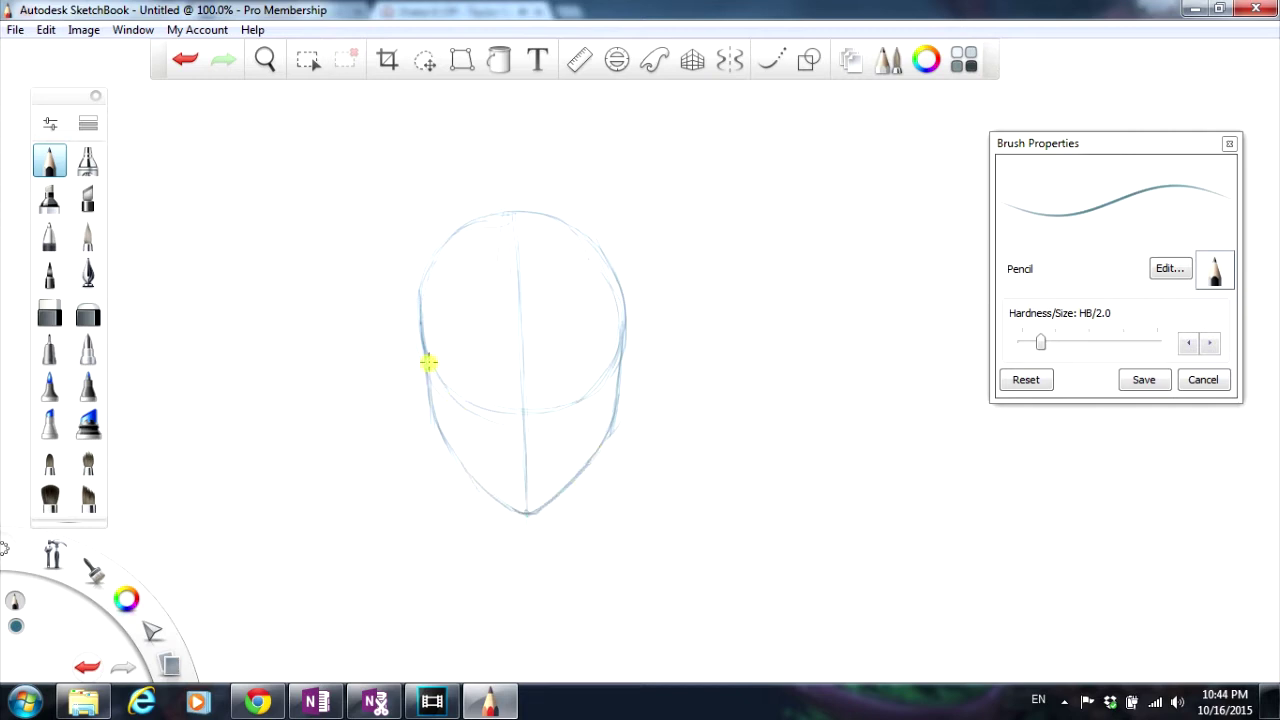
Step: Retrace and darken the head outline, jaw and chin
mouse_move(428, 363)
mouse_down()
mouse_move(430, 393)
mouse_move(424, 348)
mouse_move(454, 448)
mouse_move(518, 511)
mouse_up()
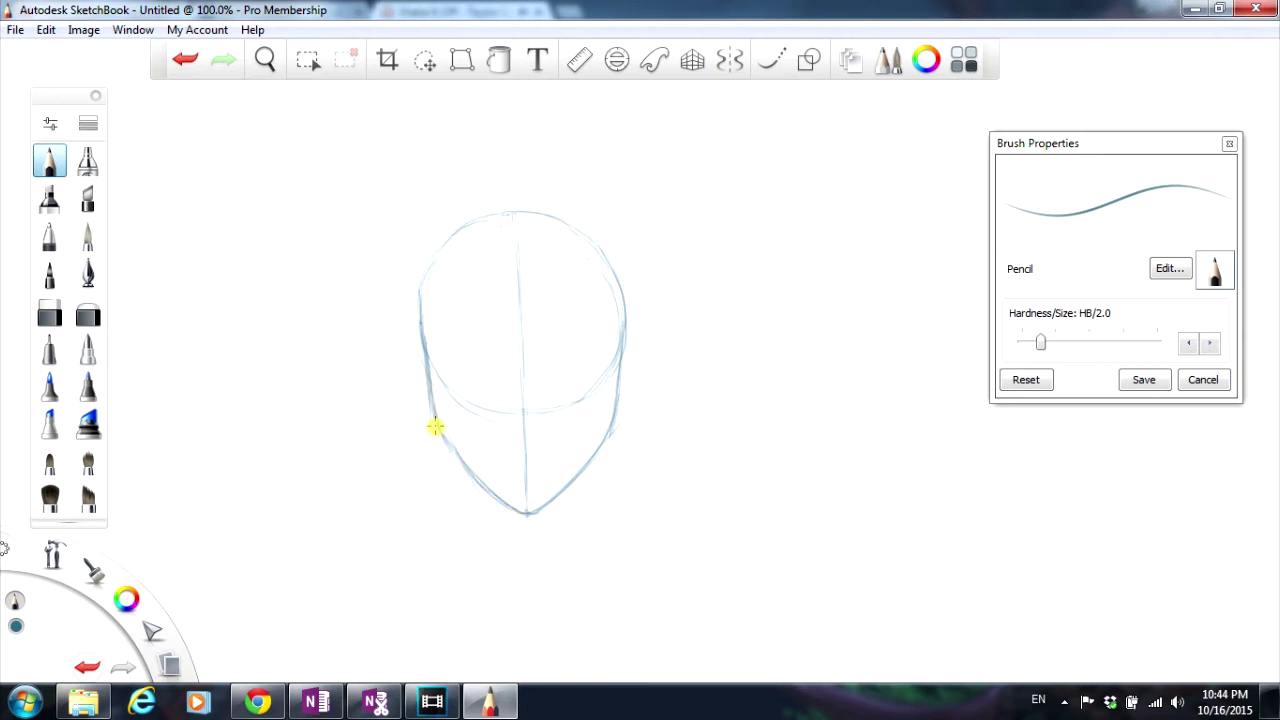
mouse_move(435, 427)
mouse_down()
mouse_move(523, 512)
mouse_move(495, 498)
mouse_move(550, 502)
mouse_move(603, 440)
mouse_up()
drag(448, 240, 423, 297)
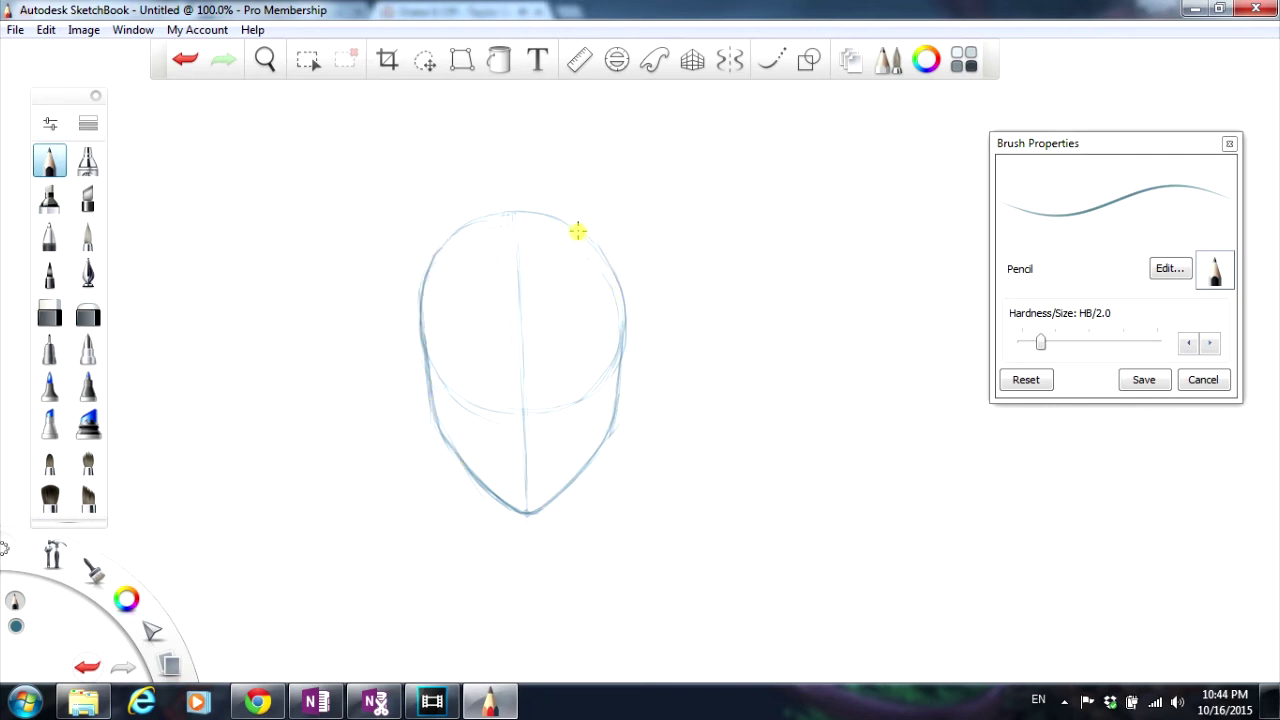
scroll(620, 297, up, 10)
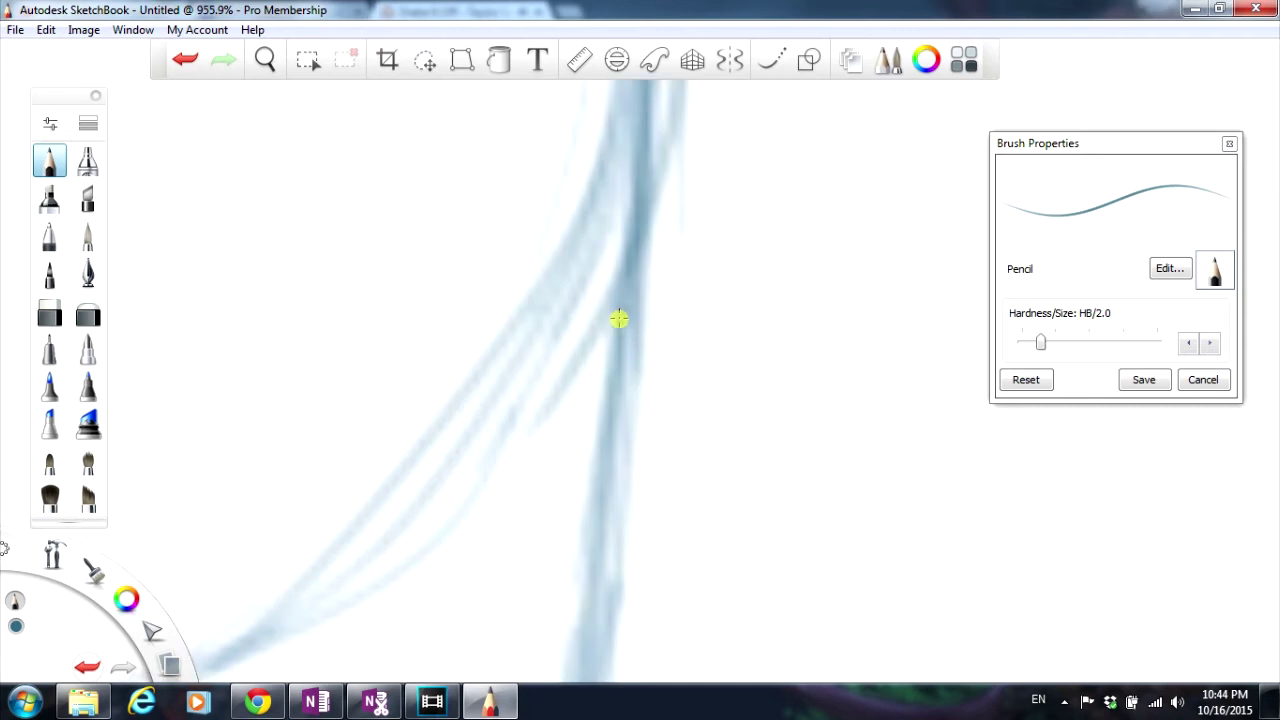
scroll(565, 330, down, 10)
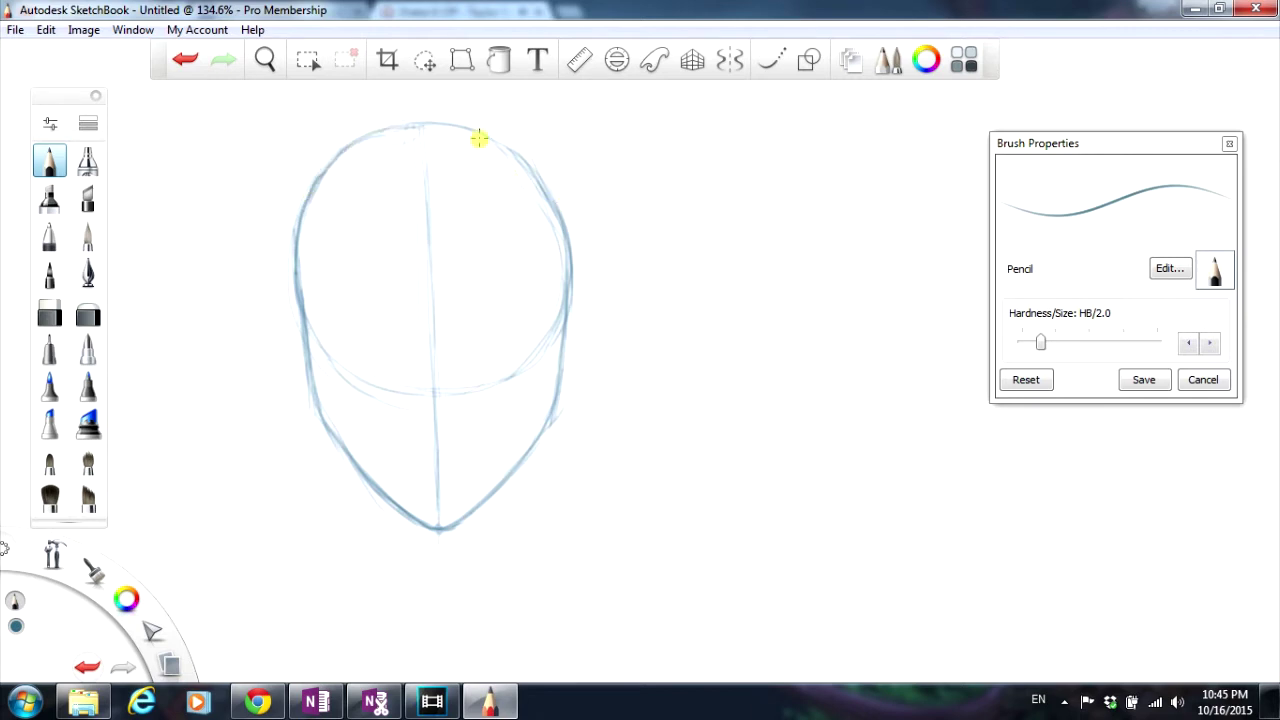
mouse_move(479, 138)
mouse_down()
mouse_move(509, 149)
mouse_move(543, 194)
mouse_move(560, 249)
mouse_move(537, 339)
mouse_up()
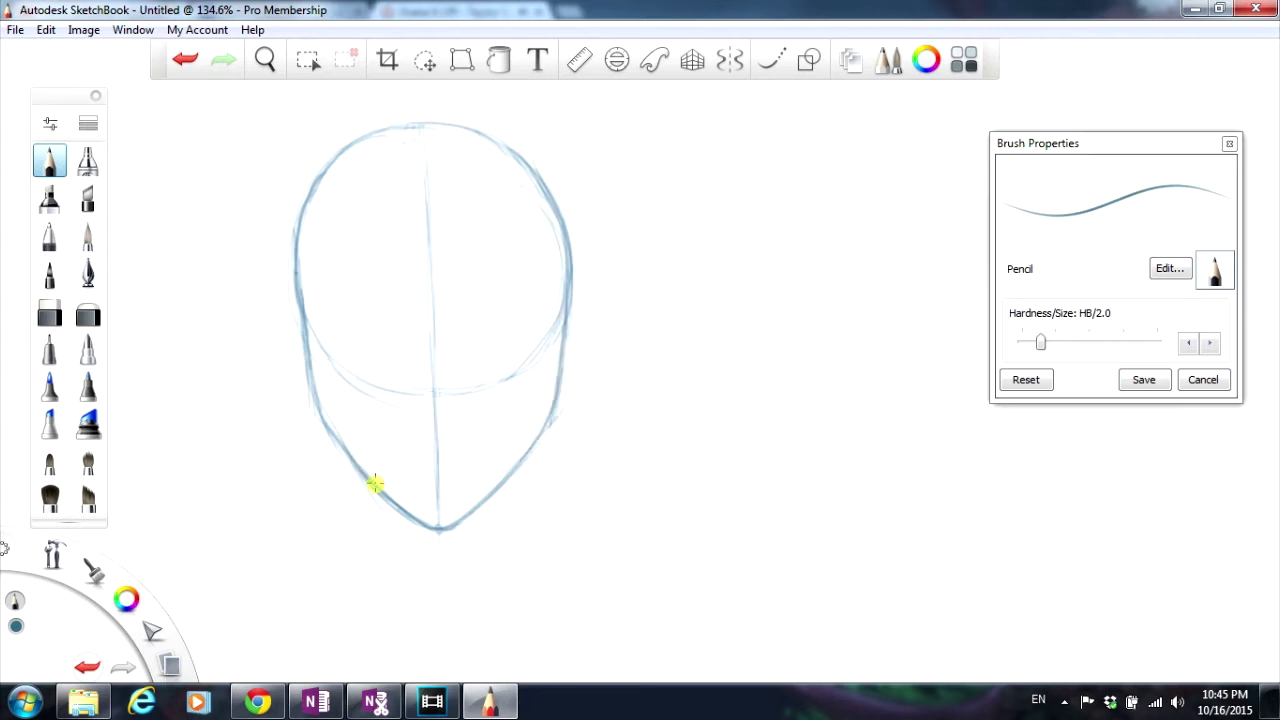
drag(312, 375, 315, 390)
Step: Draw and darken two vertical neck lines under the jaw, then reinforce the jaw and left cheek
drag(519, 511, 519, 594)
drag(375, 495, 373, 600)
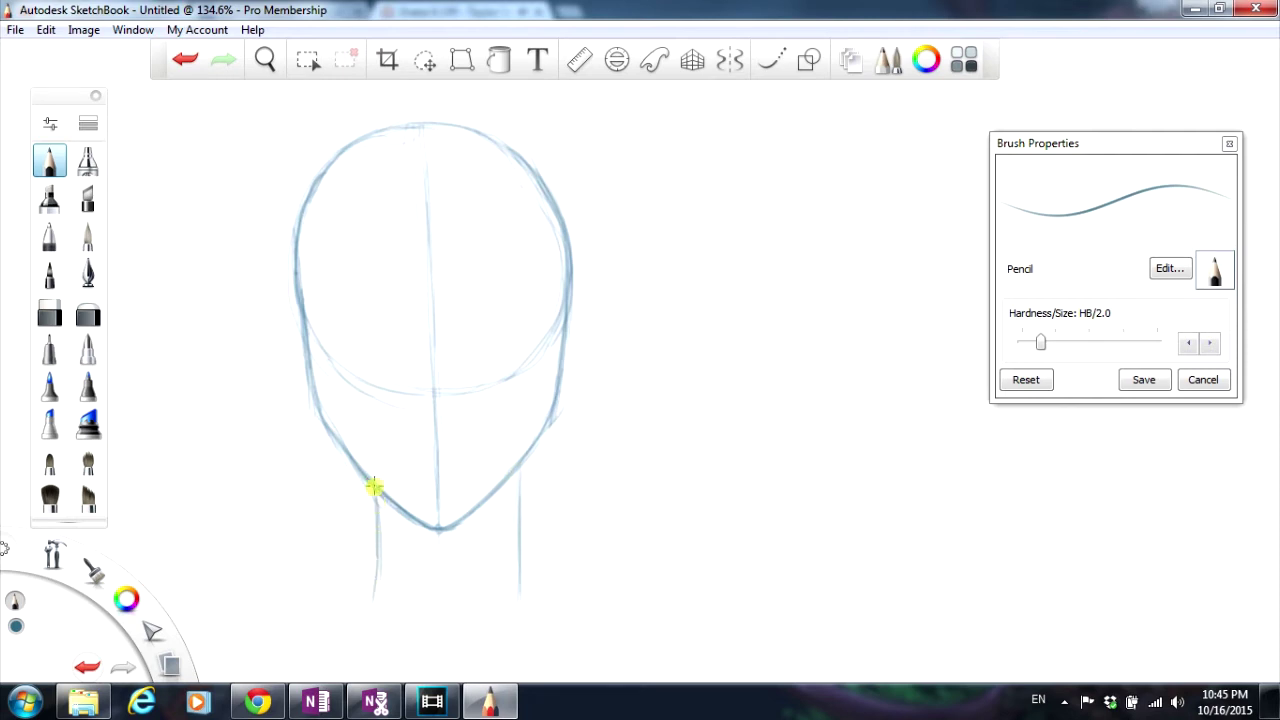
drag(374, 487, 366, 610)
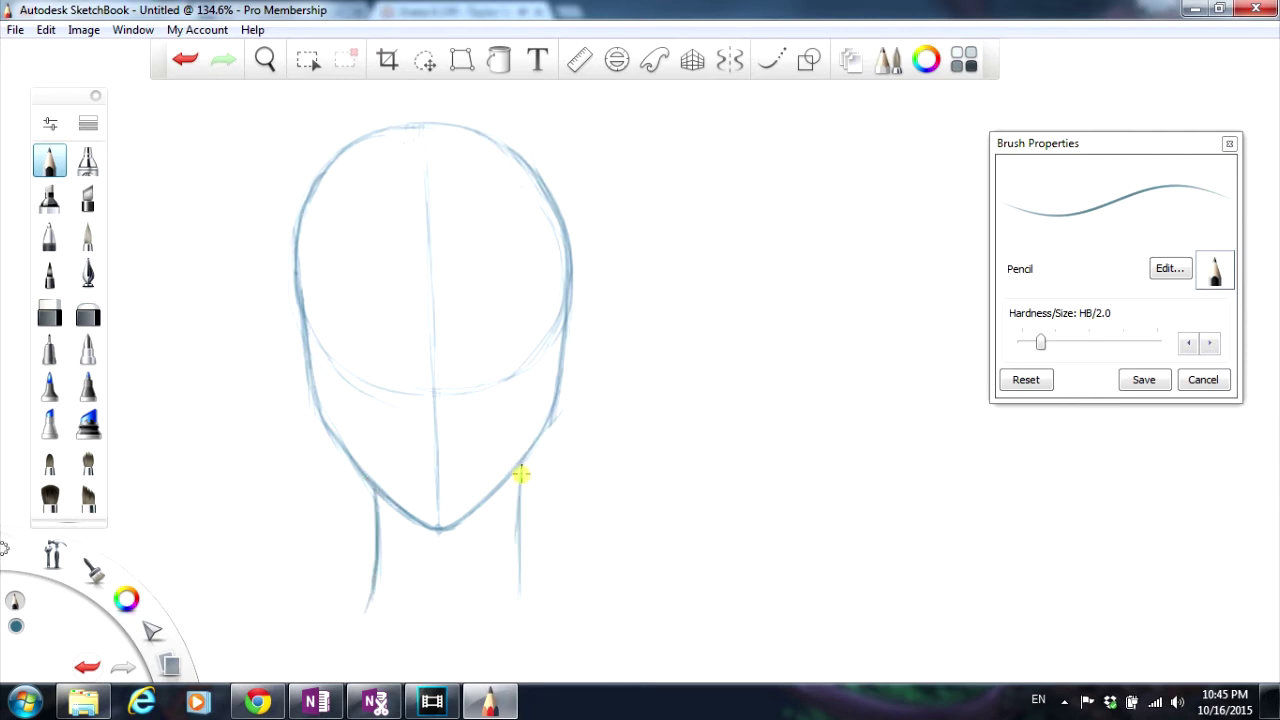
drag(522, 466, 521, 596)
drag(518, 524, 527, 612)
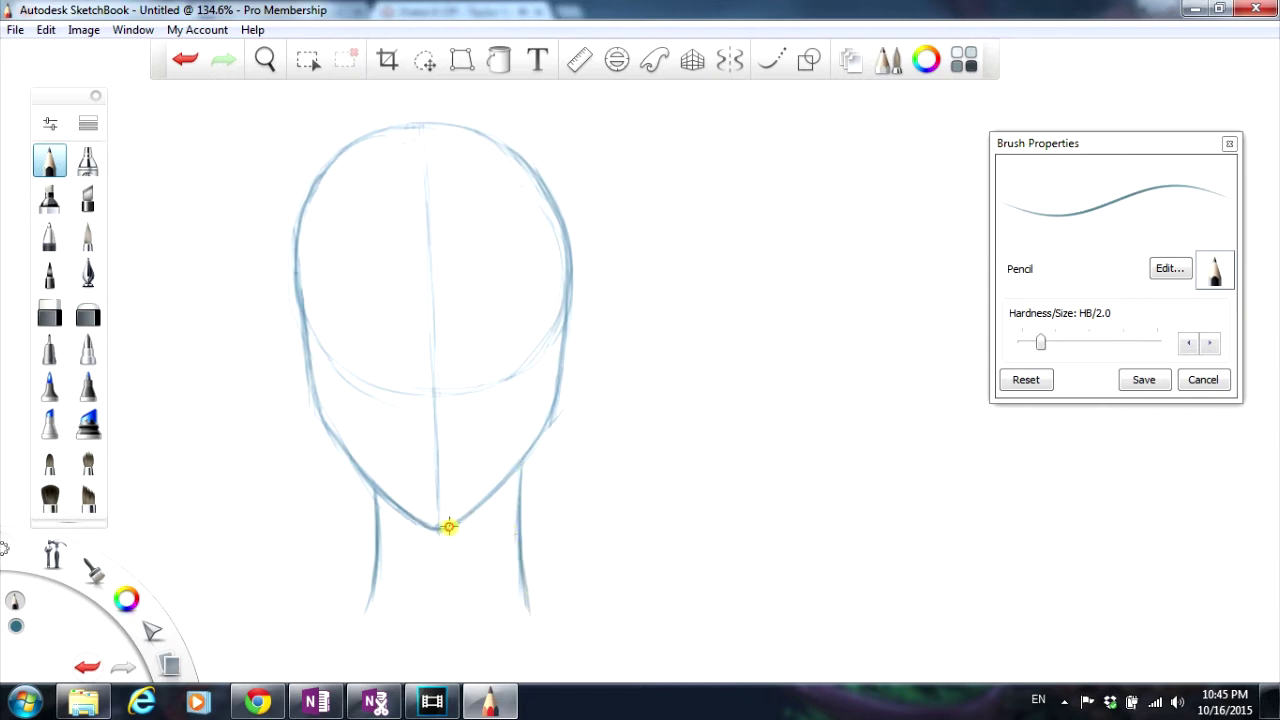
mouse_move(449, 527)
mouse_down()
mouse_move(503, 492)
mouse_move(516, 477)
mouse_move(469, 514)
mouse_move(540, 436)
mouse_move(562, 349)
mouse_move(537, 432)
mouse_up()
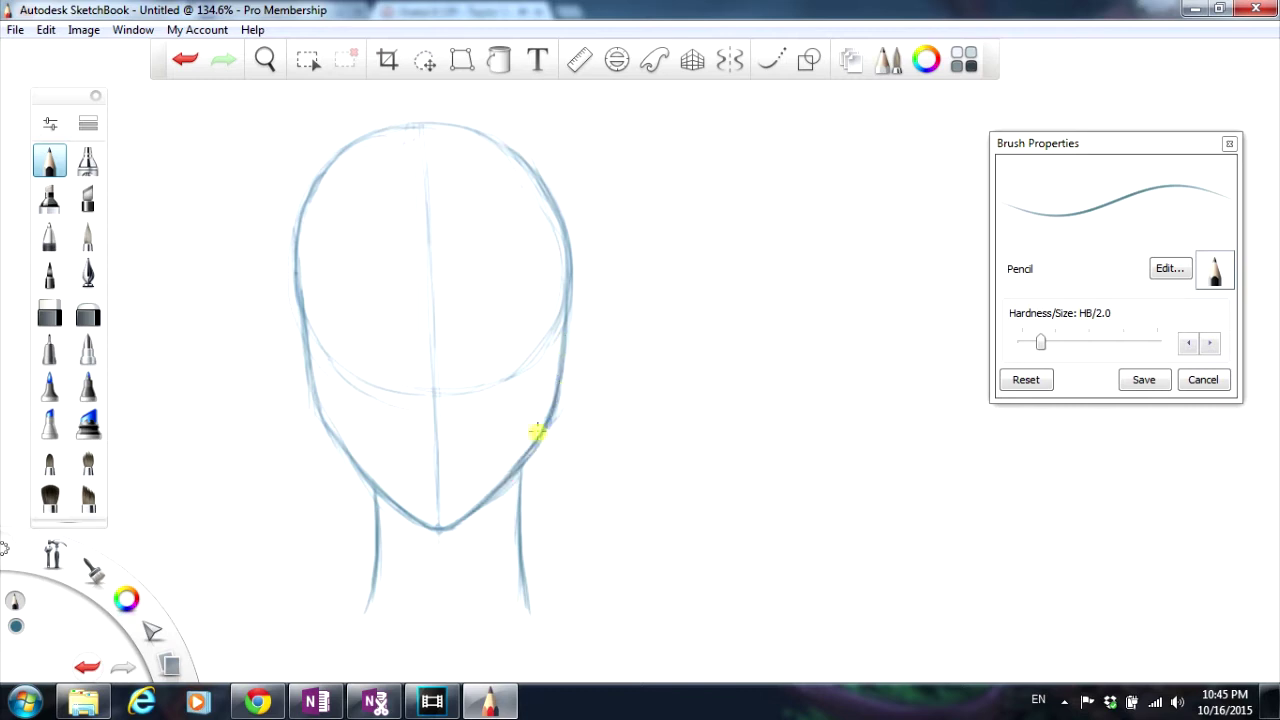
mouse_move(308, 342)
mouse_down()
mouse_move(320, 416)
mouse_move(311, 369)
mouse_move(385, 507)
mouse_up()
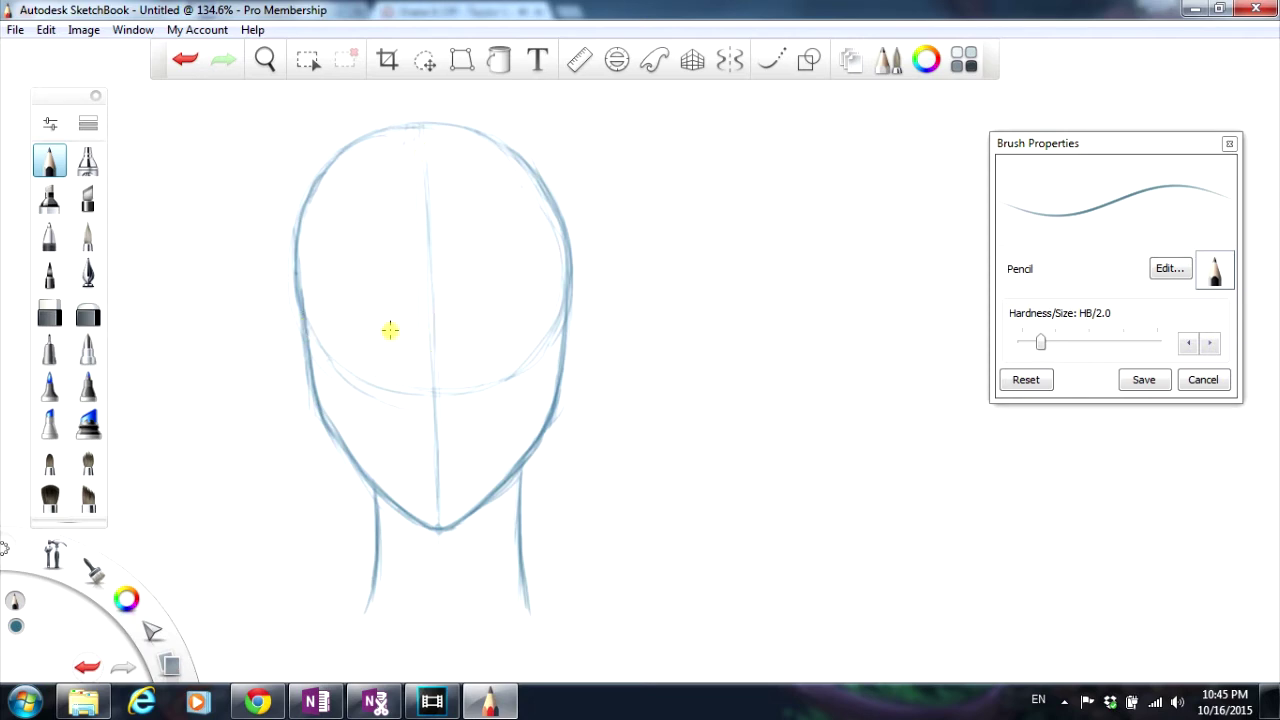
Step: Draw a dark horizontal eye guideline across the full width of the face
drag(309, 328, 437, 326)
drag(350, 328, 500, 322)
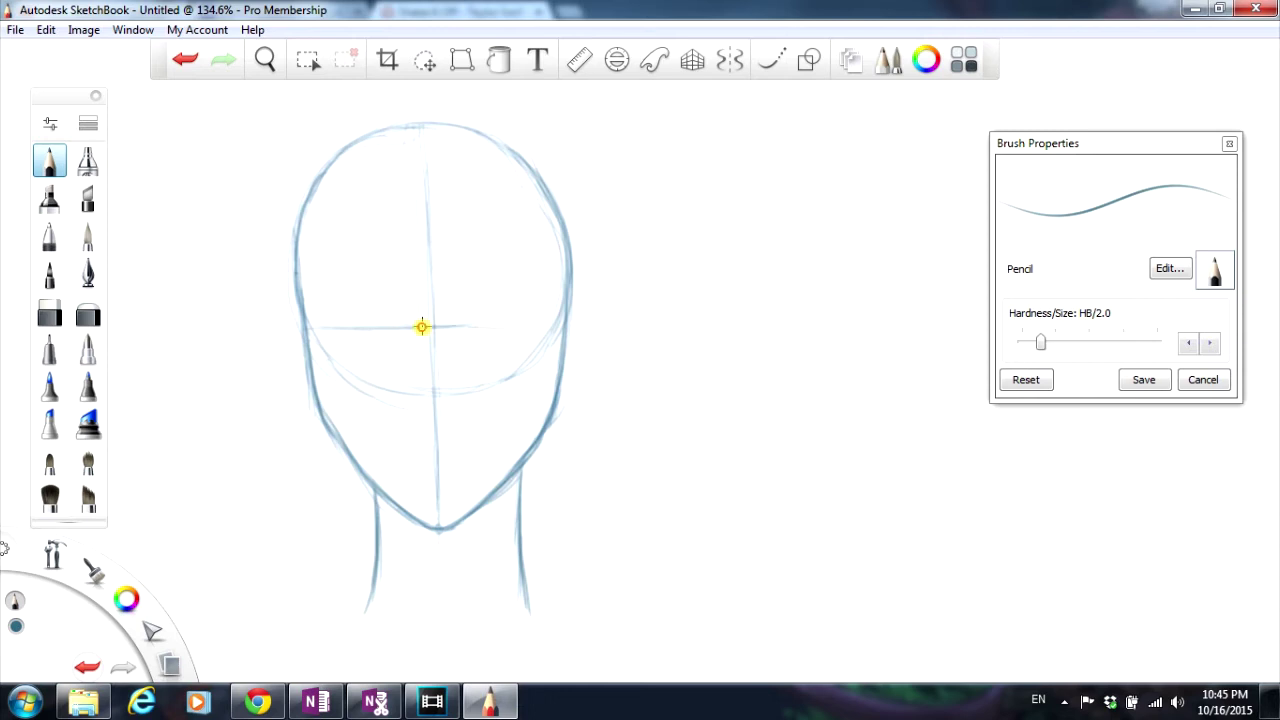
drag(421, 327, 557, 317)
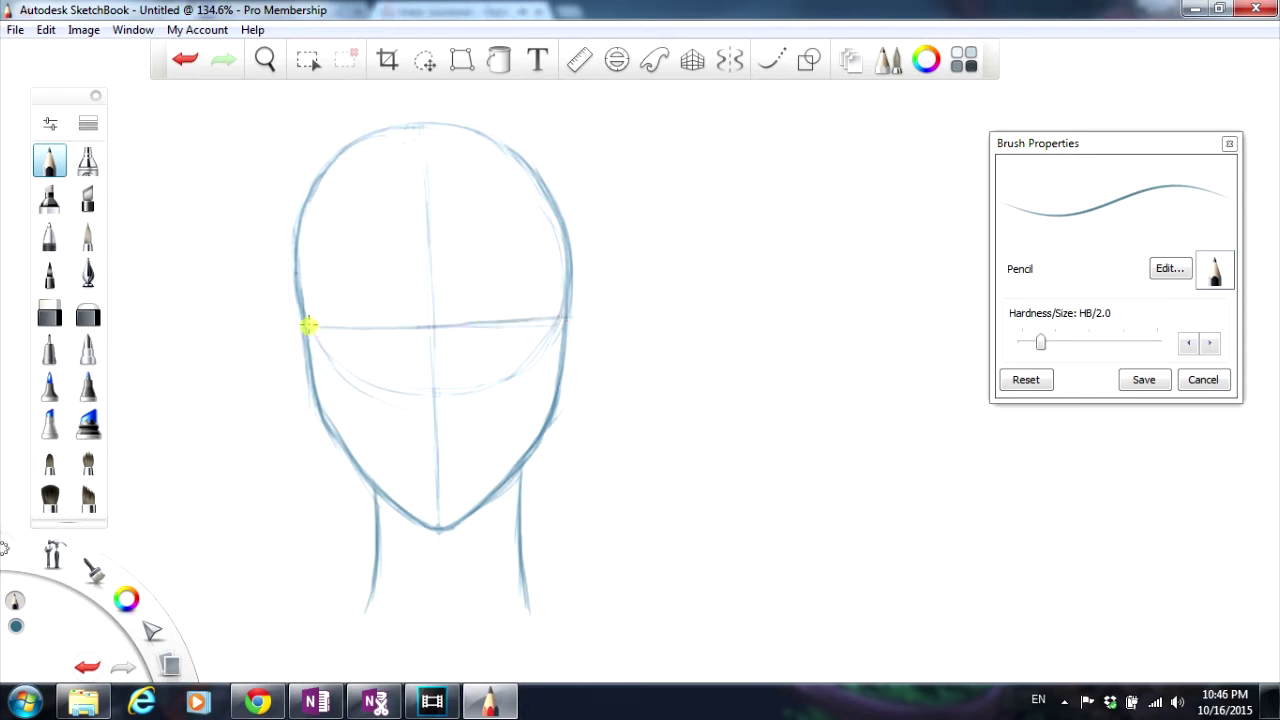
drag(308, 324, 553, 316)
Step: Add short mouth and lower-lip marks on the centre line and sketch both ears
drag(425, 410, 419, 410)
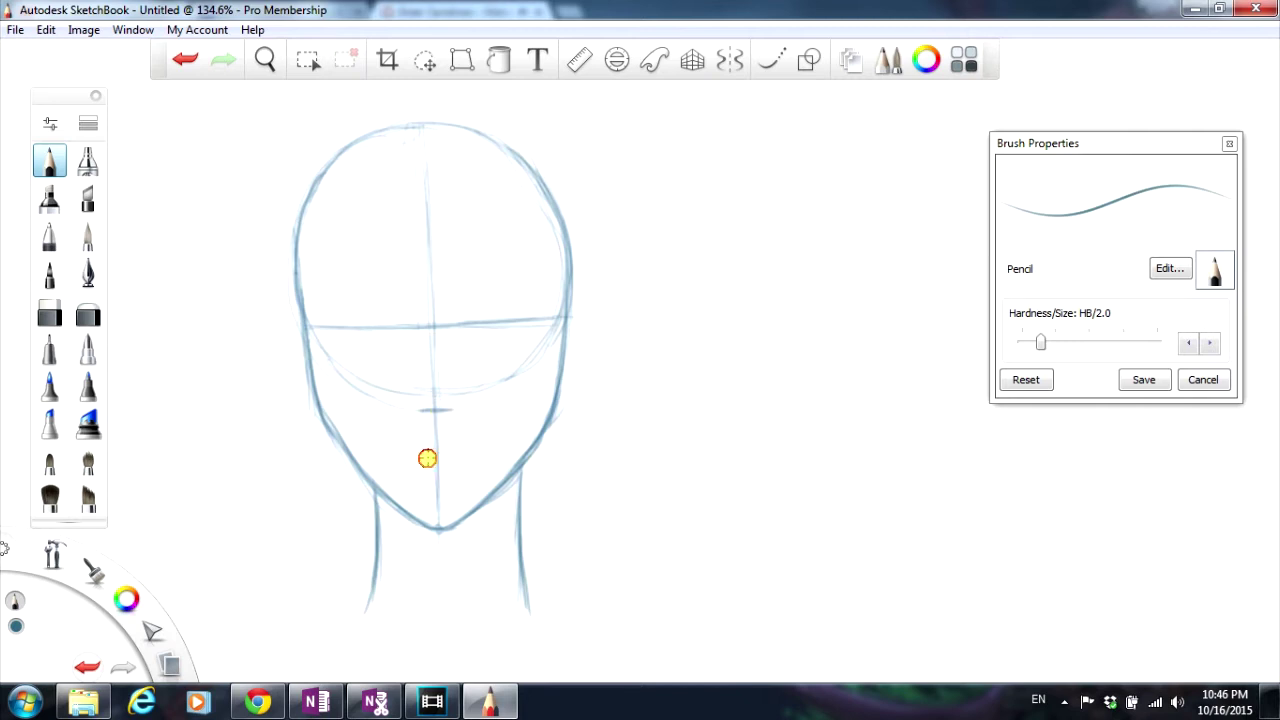
drag(435, 457, 450, 457)
mouse_move(302, 320)
mouse_down()
mouse_move(286, 329)
mouse_move(288, 317)
mouse_move(280, 343)
mouse_move(286, 357)
mouse_move(294, 323)
mouse_move(289, 357)
mouse_move(316, 392)
mouse_up()
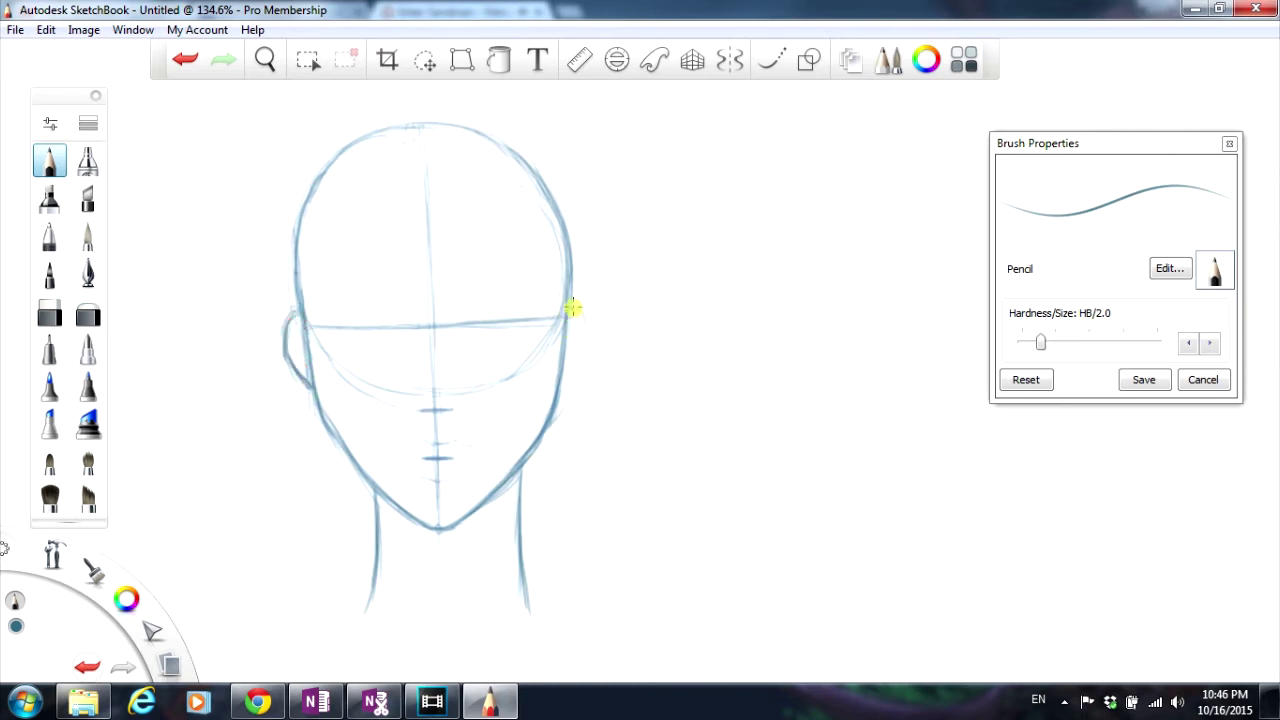
mouse_move(571, 306)
mouse_down()
mouse_move(587, 345)
mouse_move(581, 324)
mouse_move(560, 385)
mouse_up()
mouse_move(572, 308)
mouse_down()
mouse_move(581, 353)
mouse_move(589, 339)
mouse_move(560, 380)
mouse_up()
Step: Pan the sketch to centre it, return to the Pencil, and open the Layer Editor
click(265, 59)
mouse_move(390, 307)
mouse_down()
mouse_move(524, 287)
mouse_move(462, 295)
mouse_up()
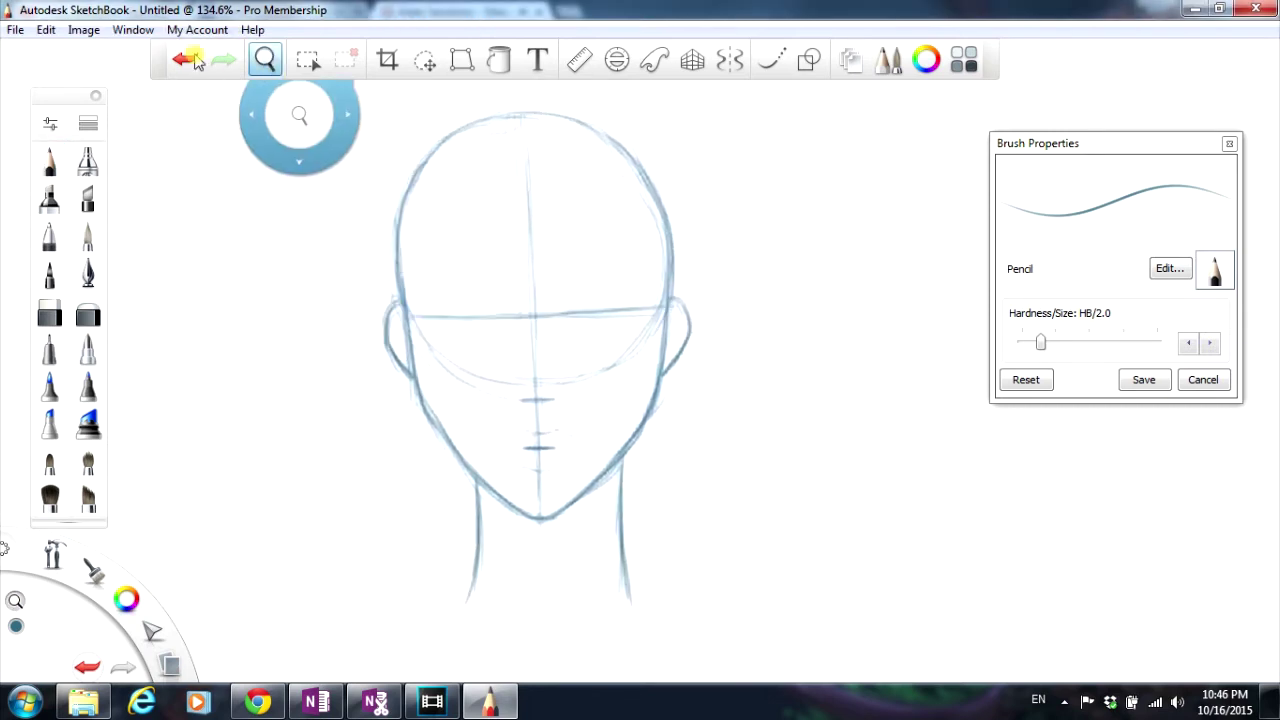
click(50, 162)
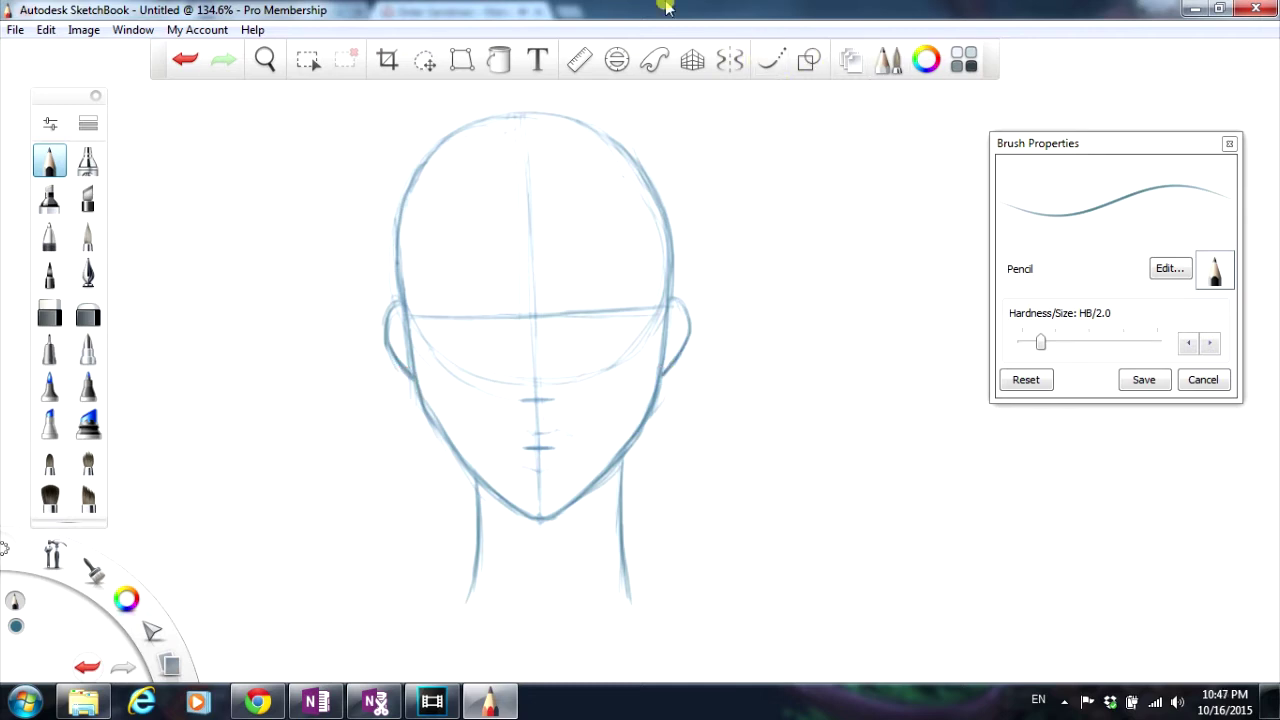
click(252, 30)
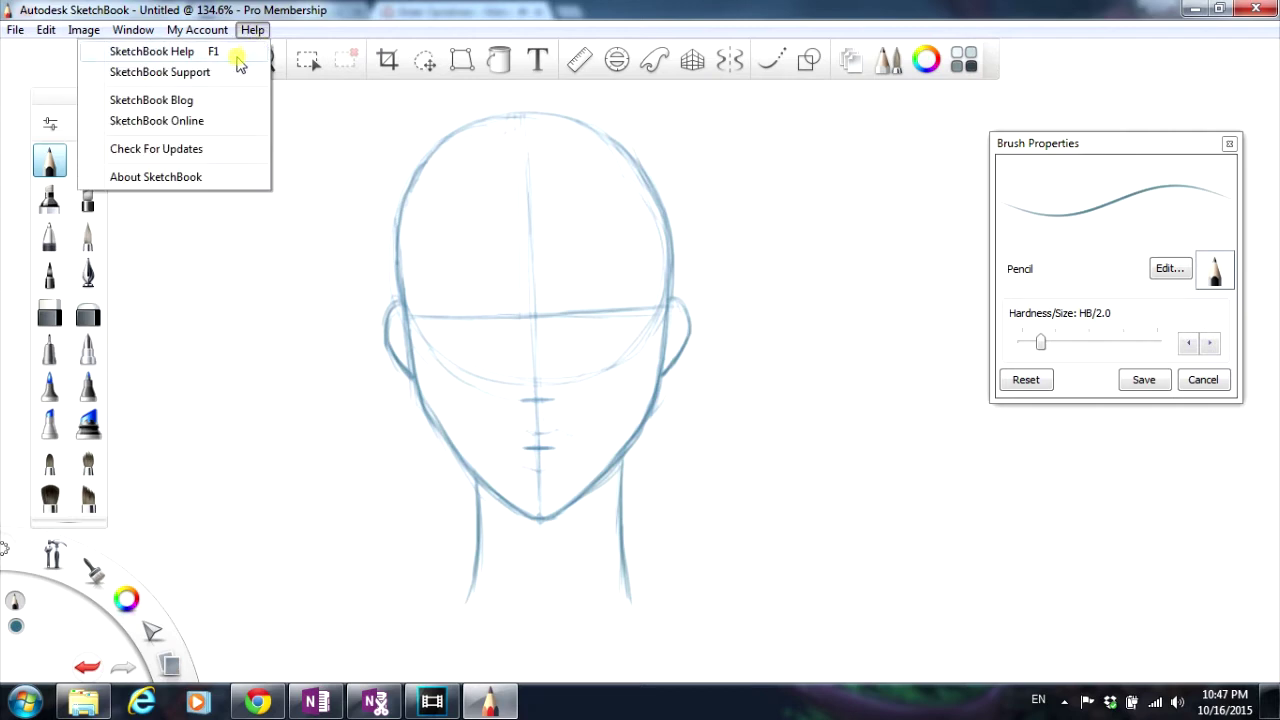
mouse_move(138, 34)
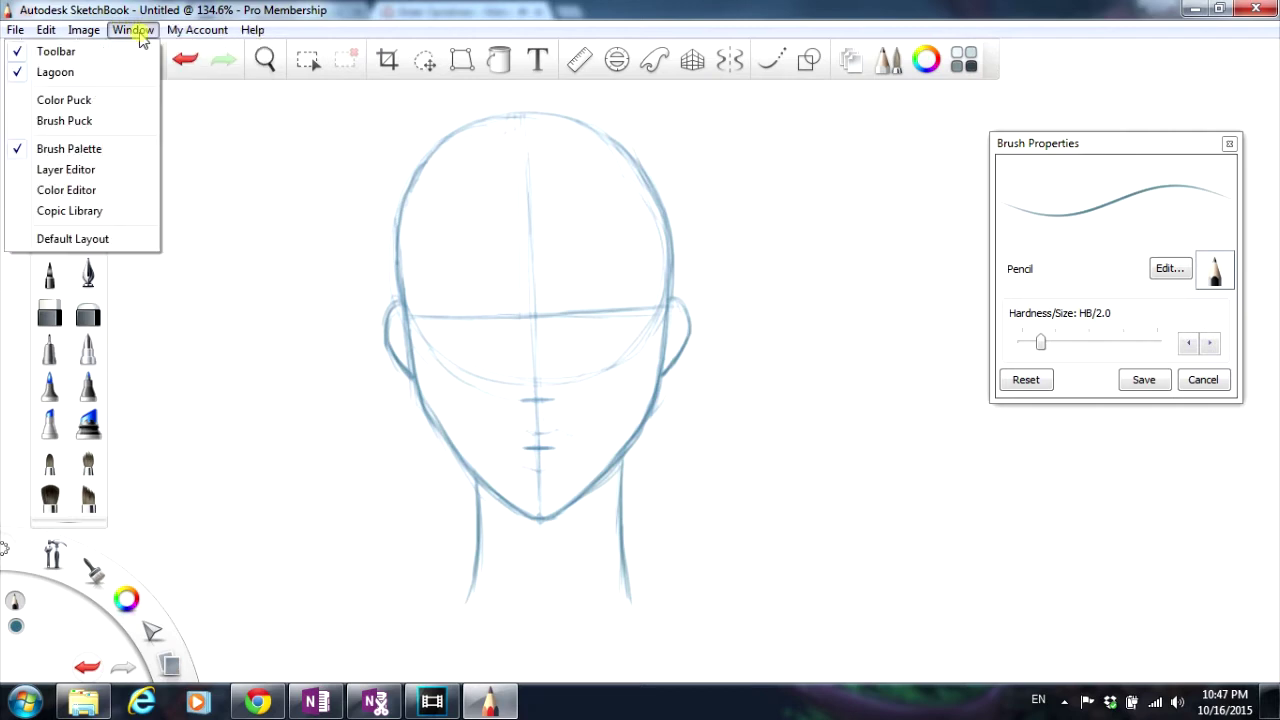
click(97, 170)
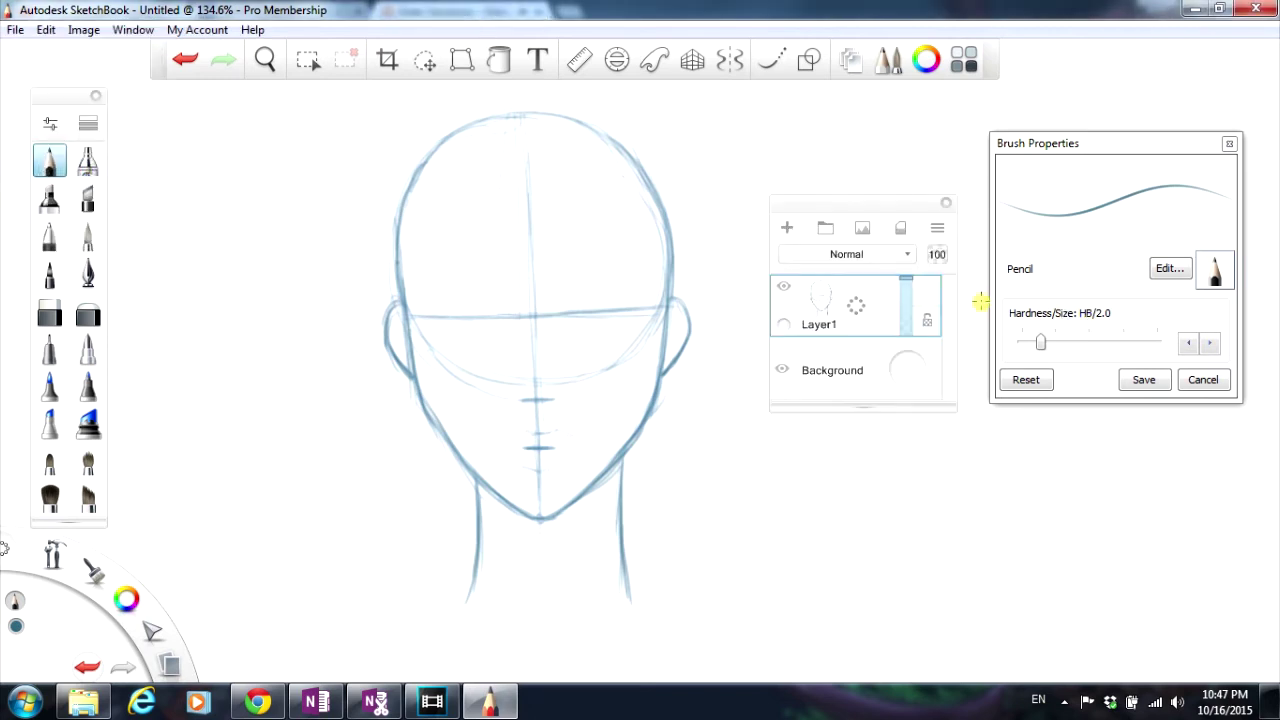
Step: Add a new Layer2 above Layer1, shift the Layer Editor aside, and make Layer1 active
click(787, 228)
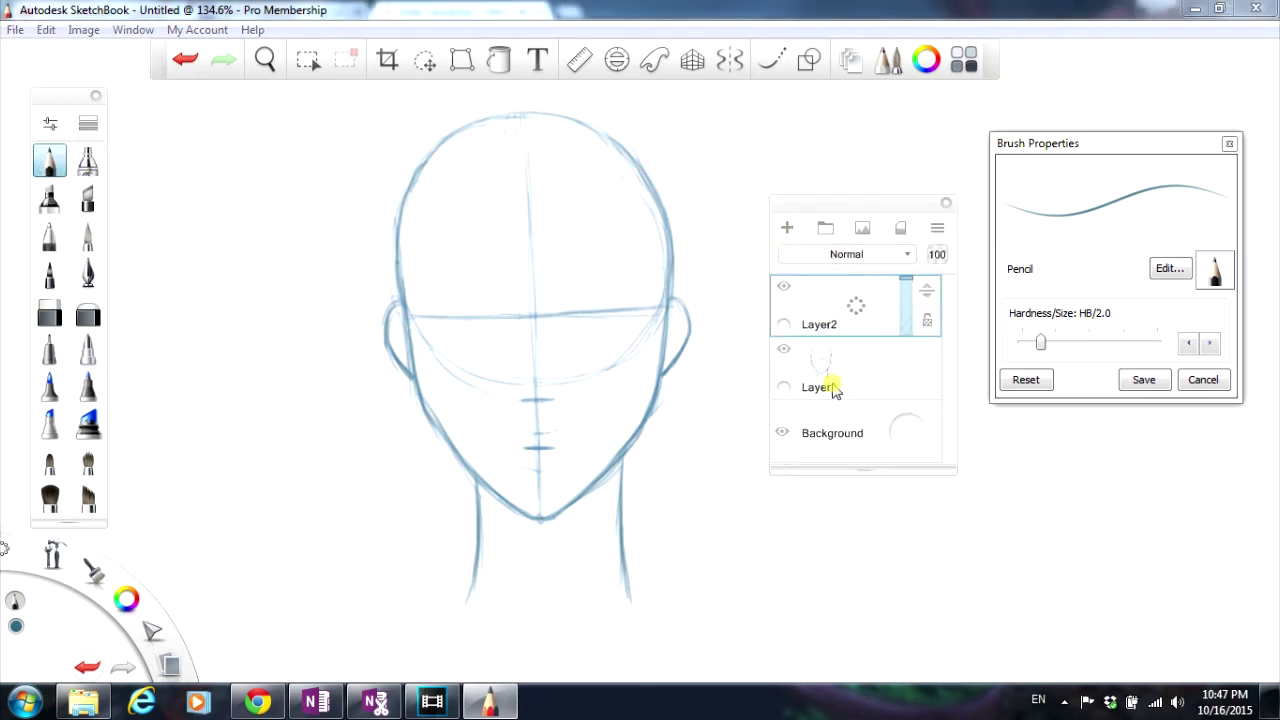
drag(866, 209, 886, 207)
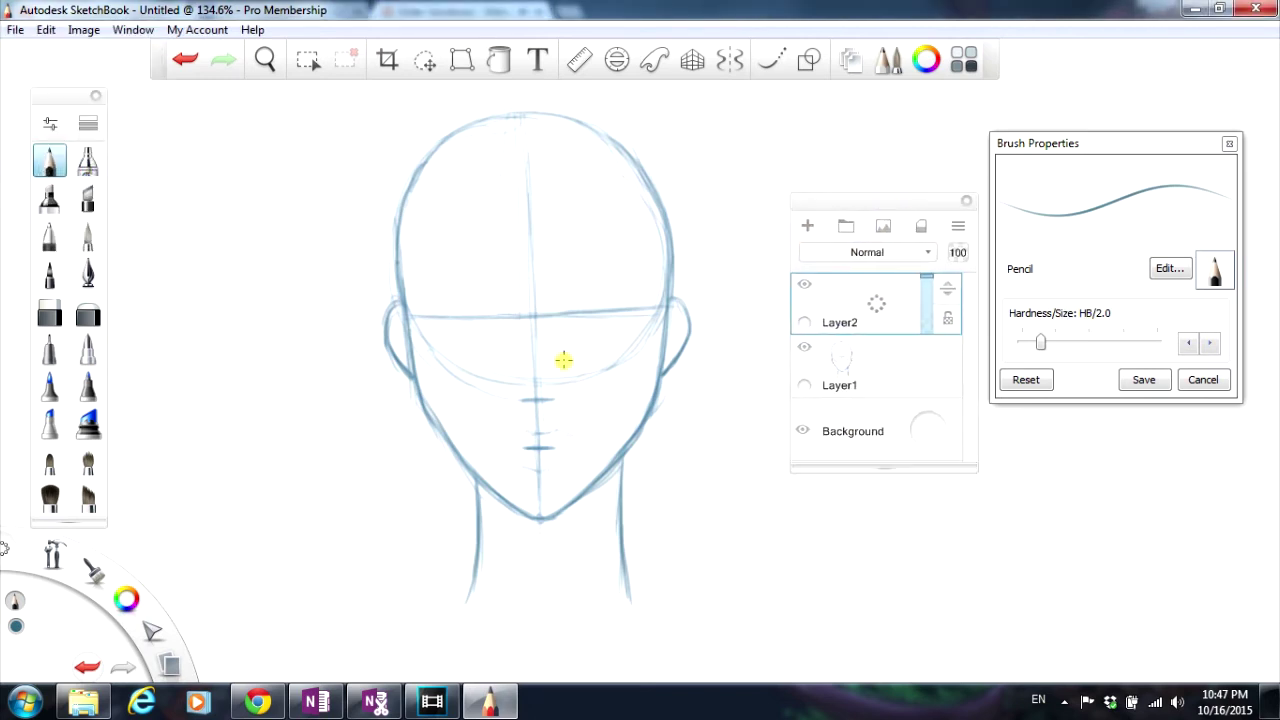
click(862, 370)
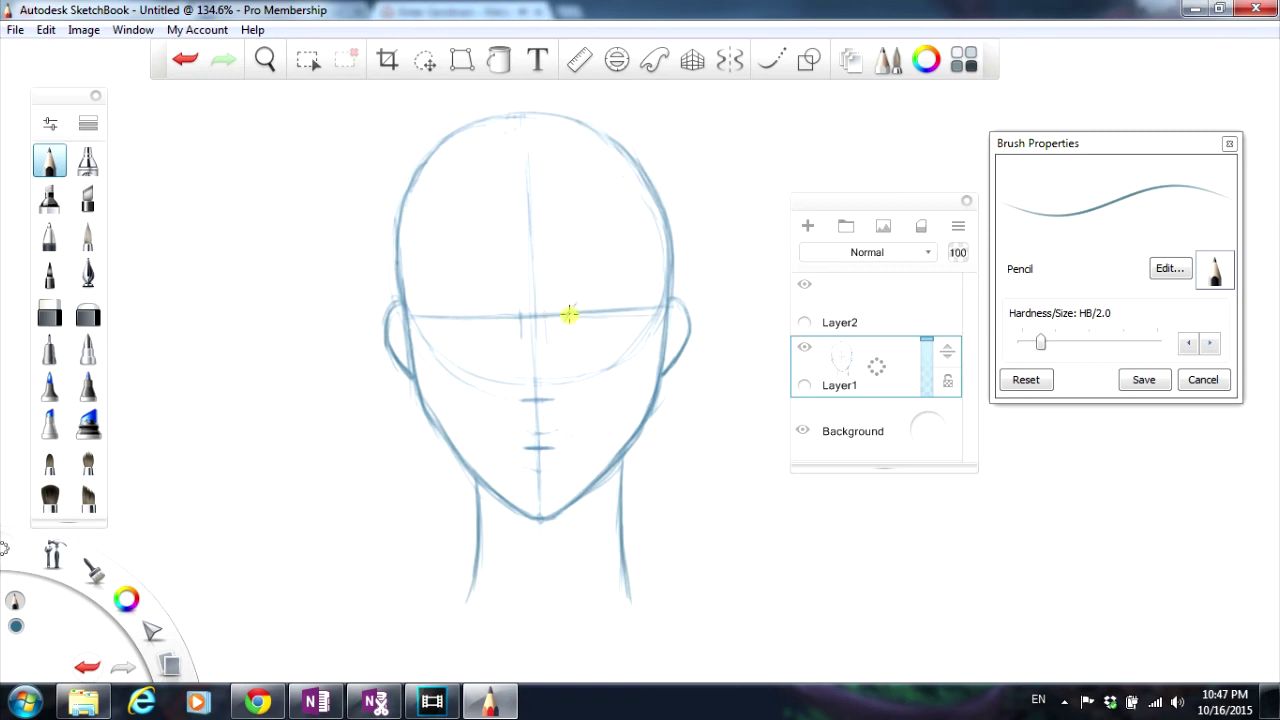
Step: Sketch the right eye's upper and lower lids and the left eye's outline on the guideline
mouse_move(566, 318)
mouse_down()
mouse_move(626, 305)
mouse_move(600, 296)
mouse_move(603, 328)
mouse_move(590, 320)
mouse_move(625, 309)
mouse_move(612, 323)
mouse_move(597, 320)
mouse_move(624, 314)
mouse_move(577, 305)
mouse_move(627, 307)
mouse_up()
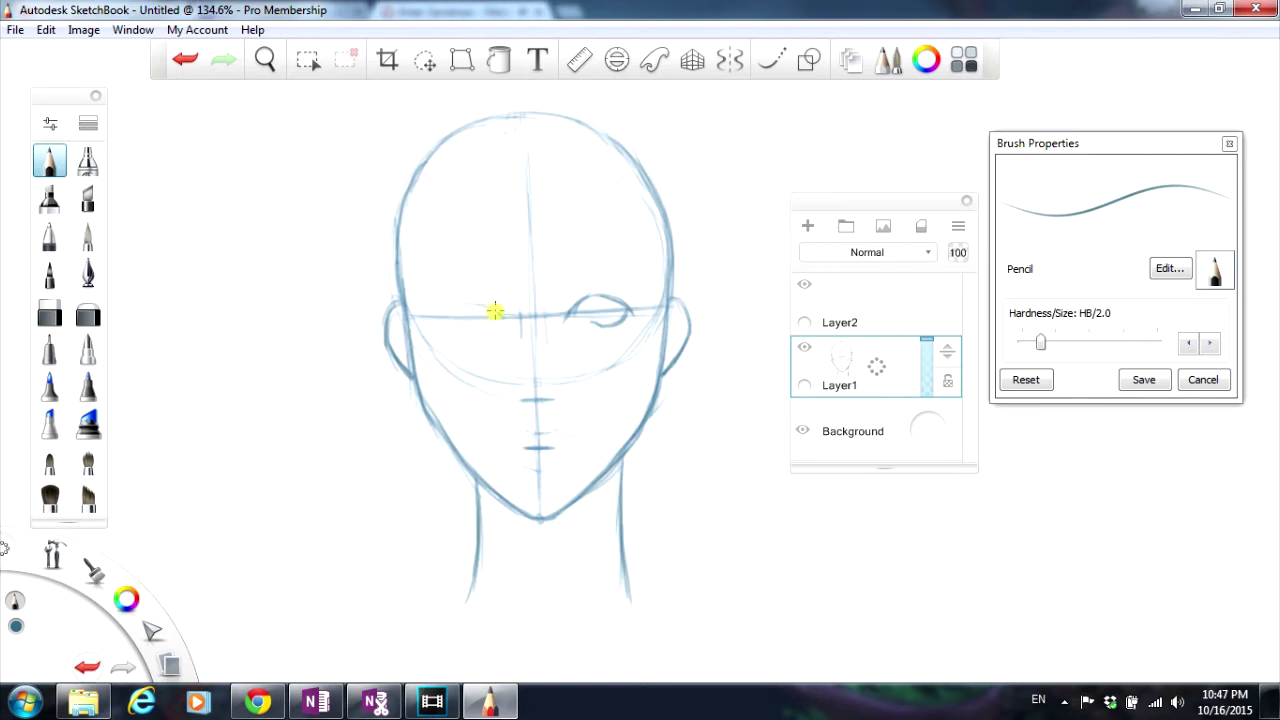
drag(495, 311, 450, 309)
drag(449, 309, 486, 327)
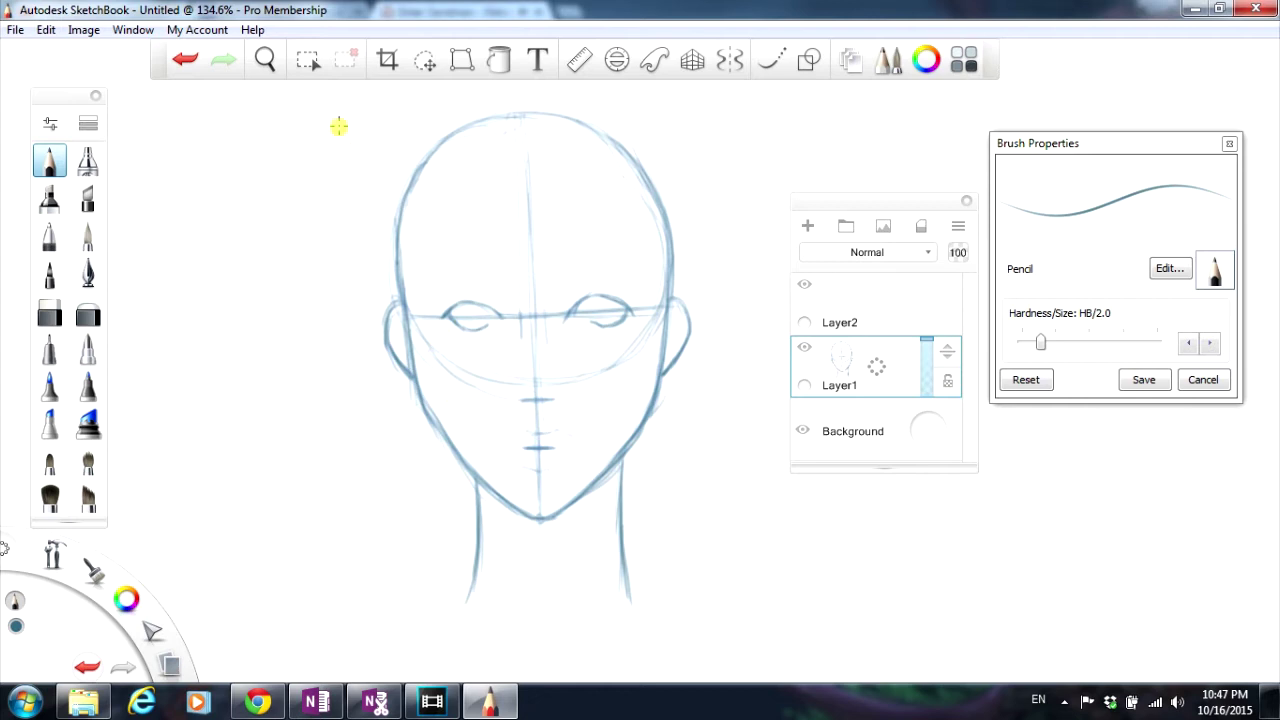
Step: Select the left eye with Rectangle Select and scale it up about 113% with the transform puck
click(50, 316)
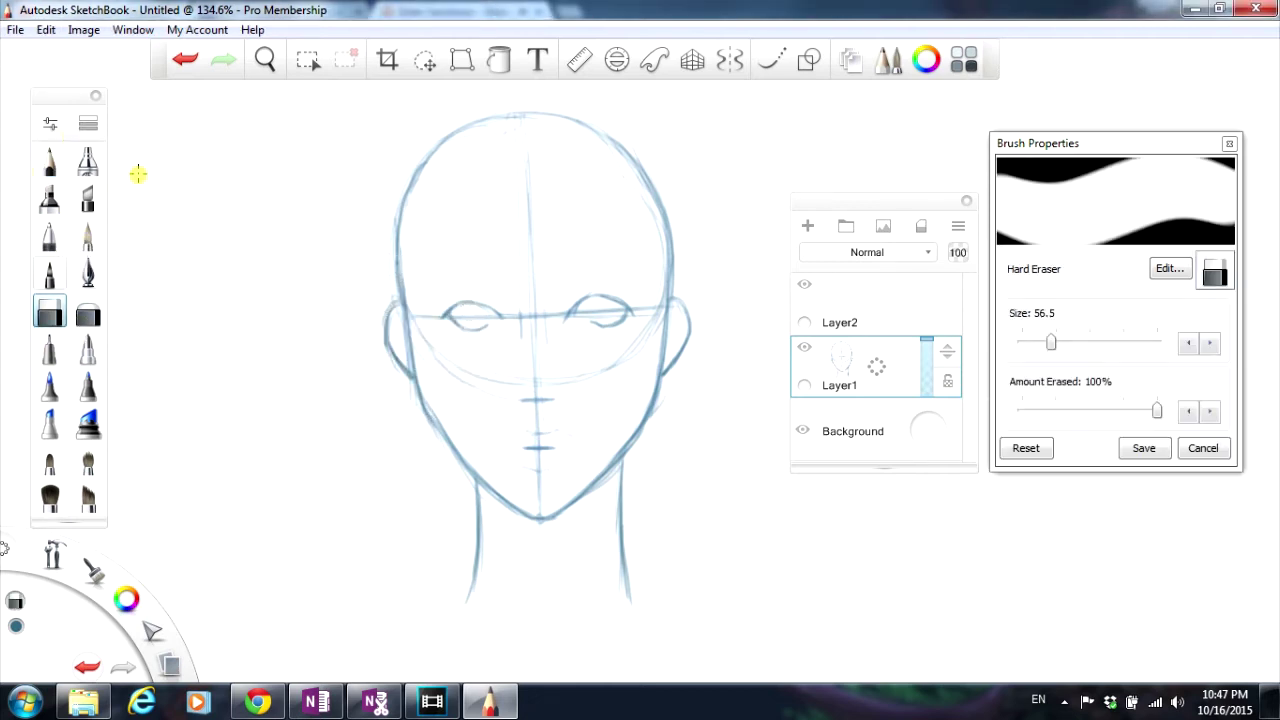
click(303, 59)
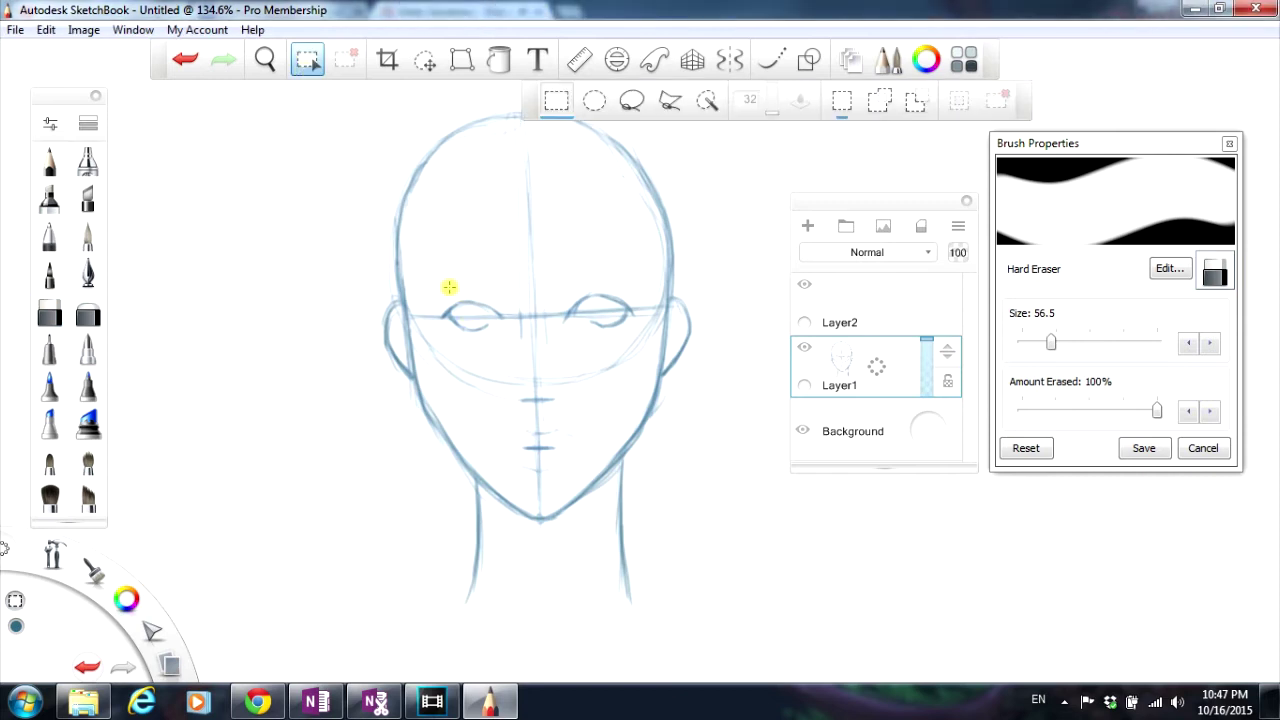
drag(446, 287, 511, 349)
click(310, 62)
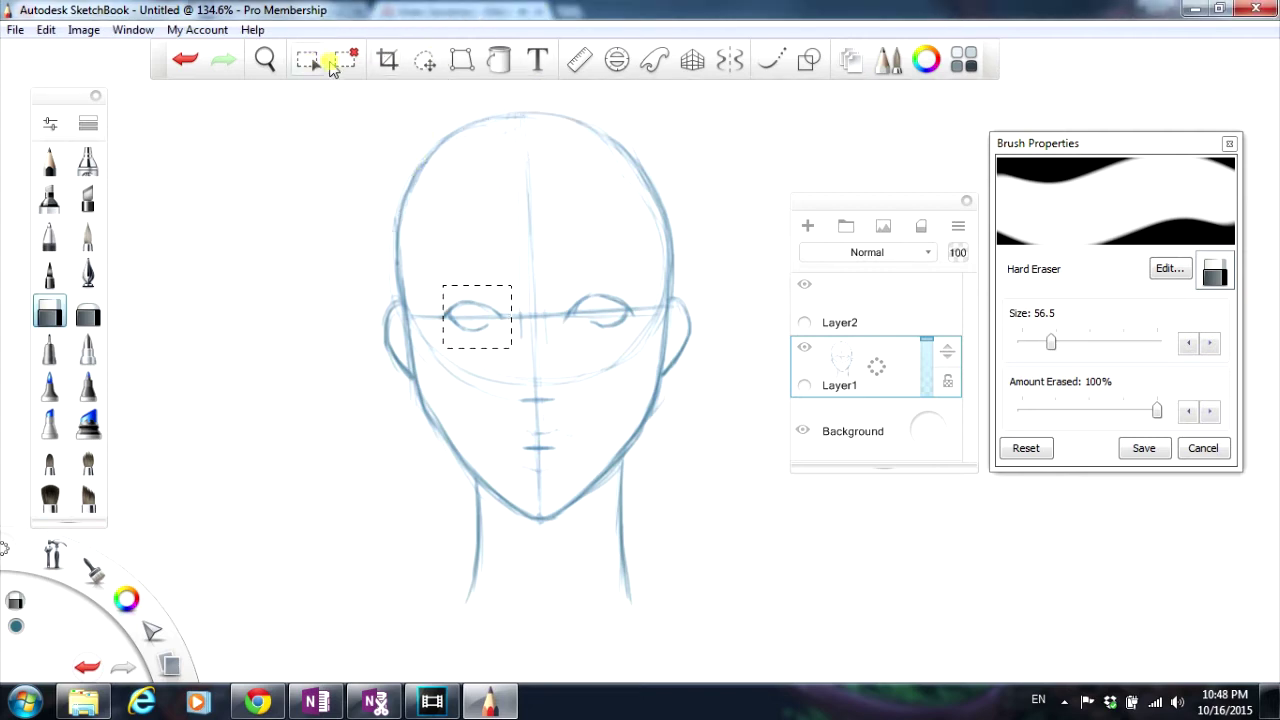
click(424, 60)
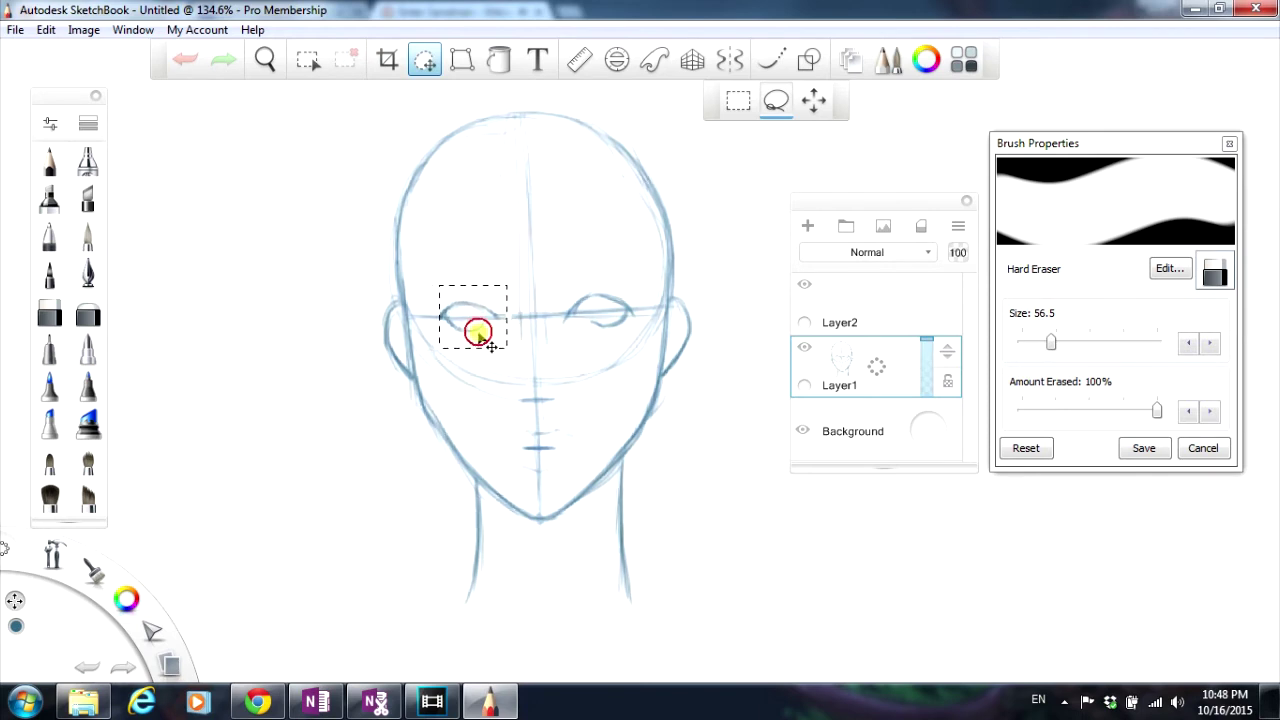
drag(490, 343, 480, 263)
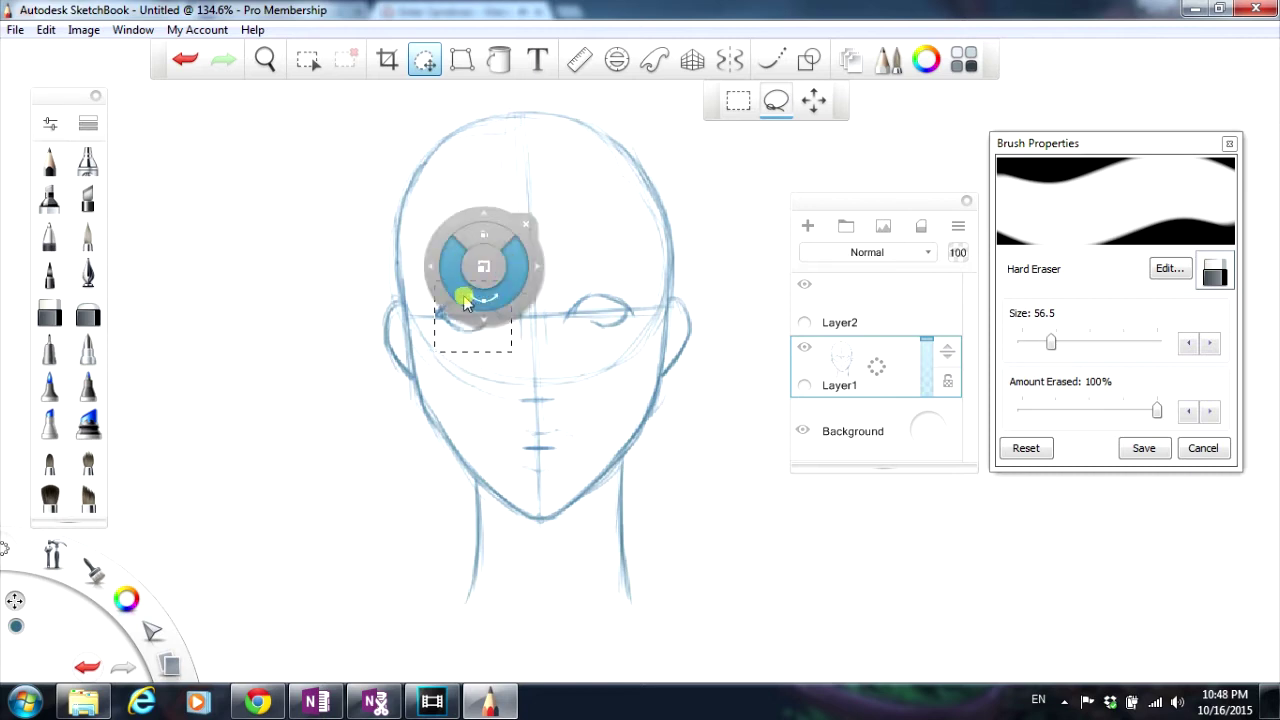
click(523, 223)
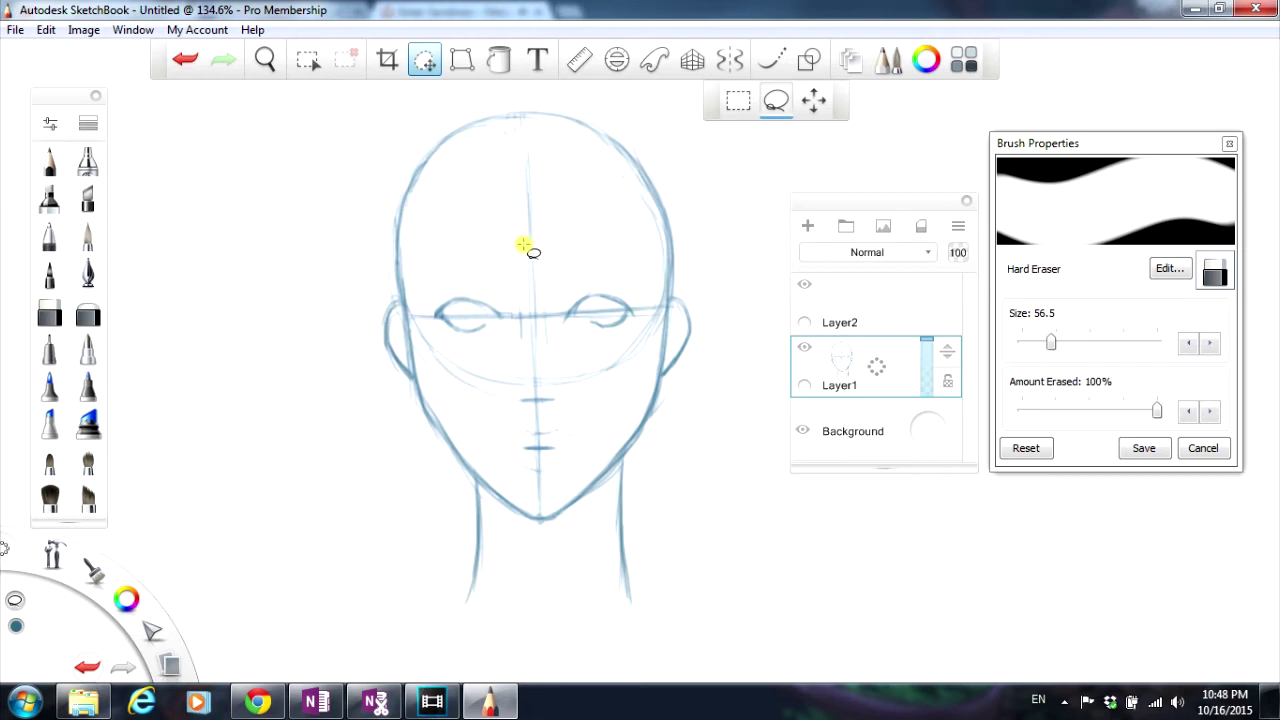
Step: With the Pencil, add the left eye's lower lid and retouch the right eye and left upper lid
click(50, 162)
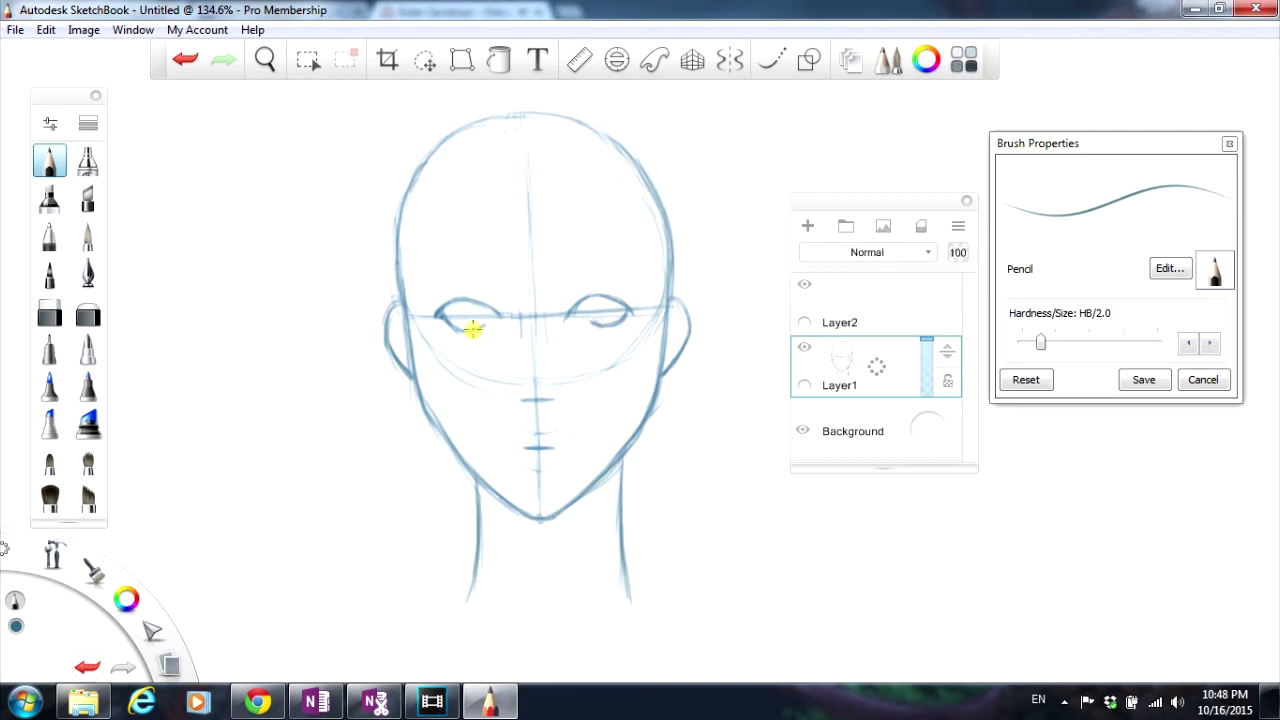
drag(472, 330, 457, 326)
drag(586, 284, 624, 300)
mouse_move(495, 308)
mouse_down()
mouse_move(480, 286)
mouse_move(451, 294)
mouse_up()
Step: Draw the nose underside and the upper and lower lip outlines, then begin an eyebrow
mouse_move(527, 403)
mouse_down()
mouse_move(514, 394)
mouse_move(555, 399)
mouse_up()
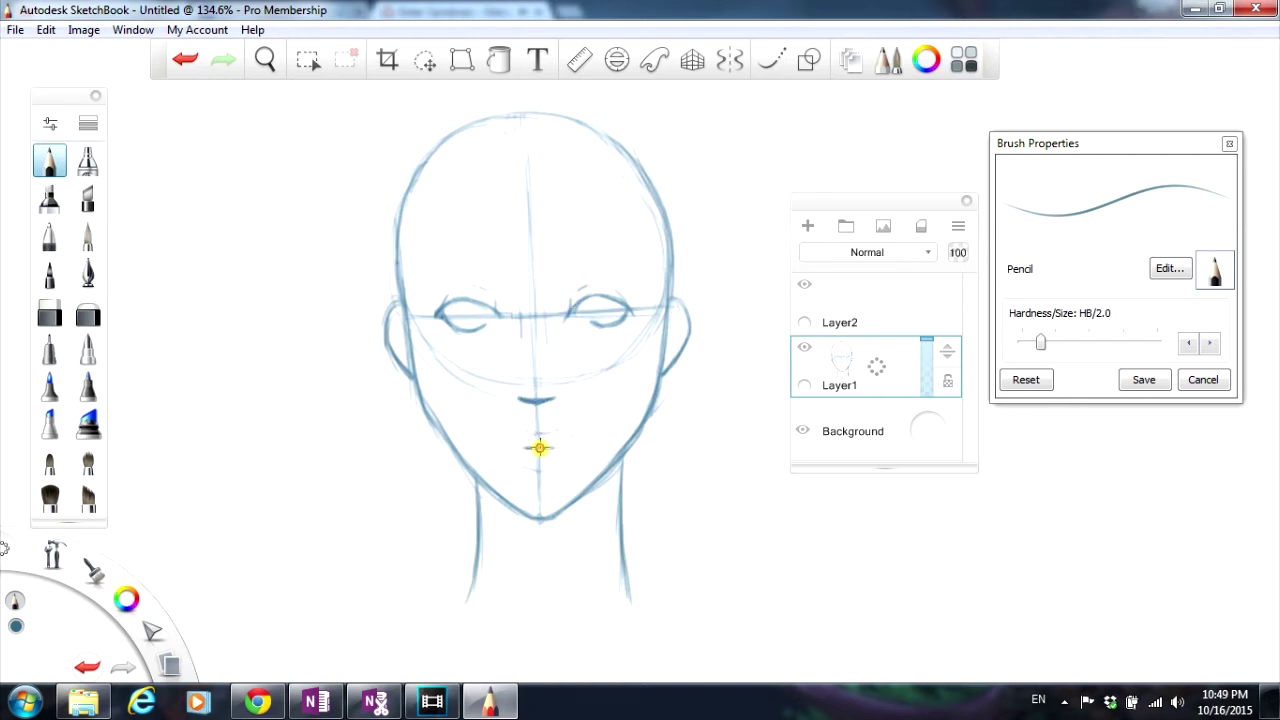
drag(565, 444, 506, 443)
drag(546, 429, 540, 431)
drag(544, 428, 577, 434)
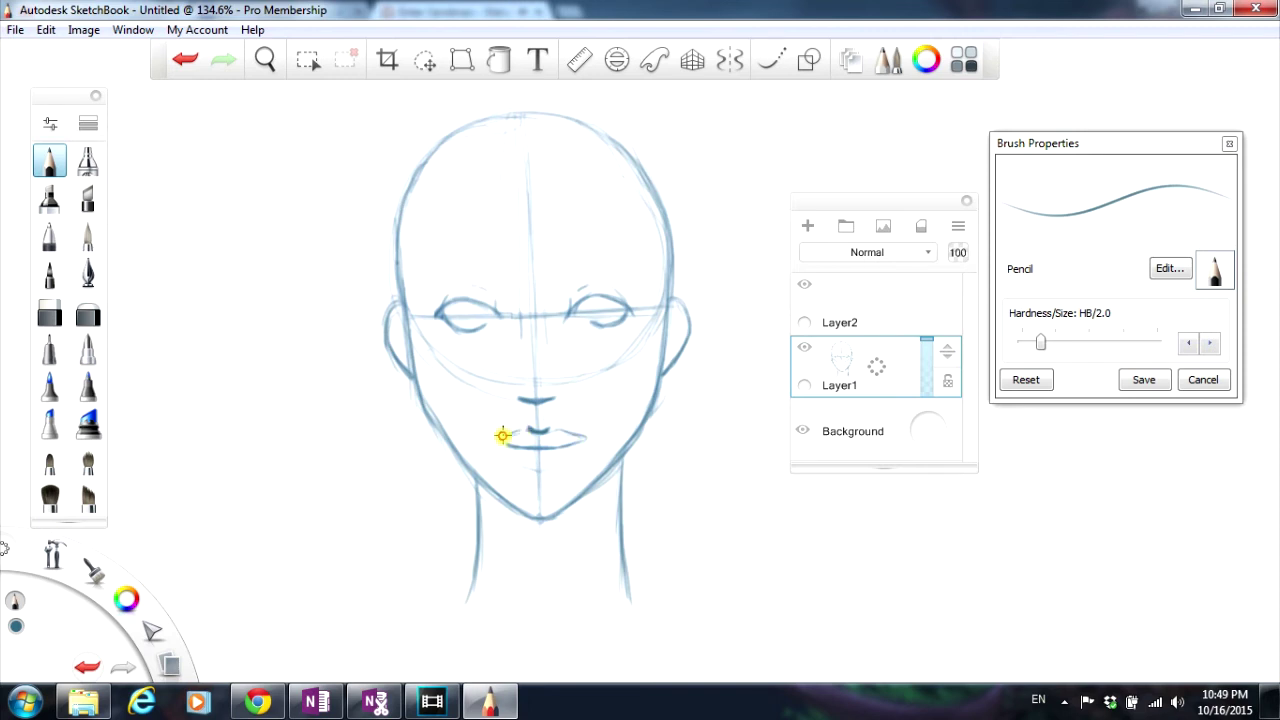
mouse_move(507, 439)
mouse_down()
mouse_move(514, 469)
mouse_move(506, 448)
mouse_move(534, 468)
mouse_move(510, 466)
mouse_move(560, 469)
mouse_move(576, 453)
mouse_move(565, 431)
mouse_move(583, 440)
mouse_move(535, 449)
mouse_move(560, 466)
mouse_up()
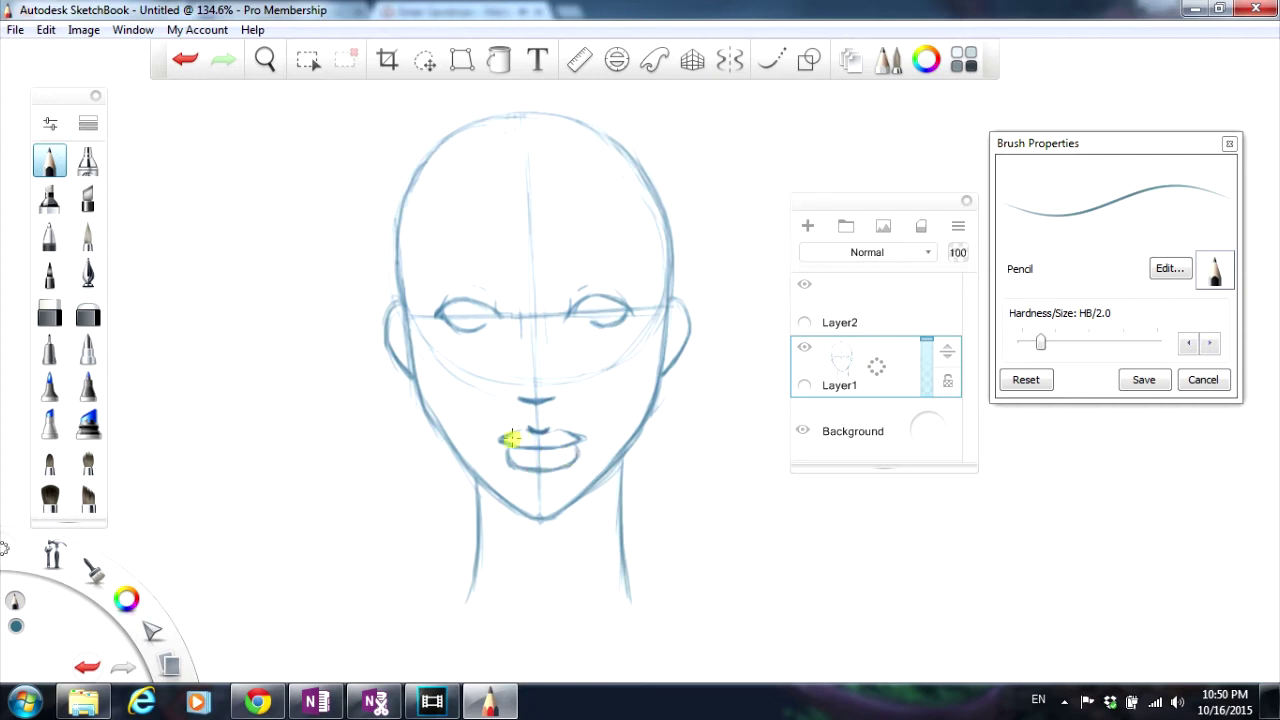
drag(554, 422, 565, 430)
mouse_move(552, 310)
mouse_down()
mouse_move(546, 320)
mouse_move(551, 294)
mouse_move(543, 329)
mouse_move(548, 302)
mouse_move(535, 300)
mouse_move(539, 374)
mouse_up()
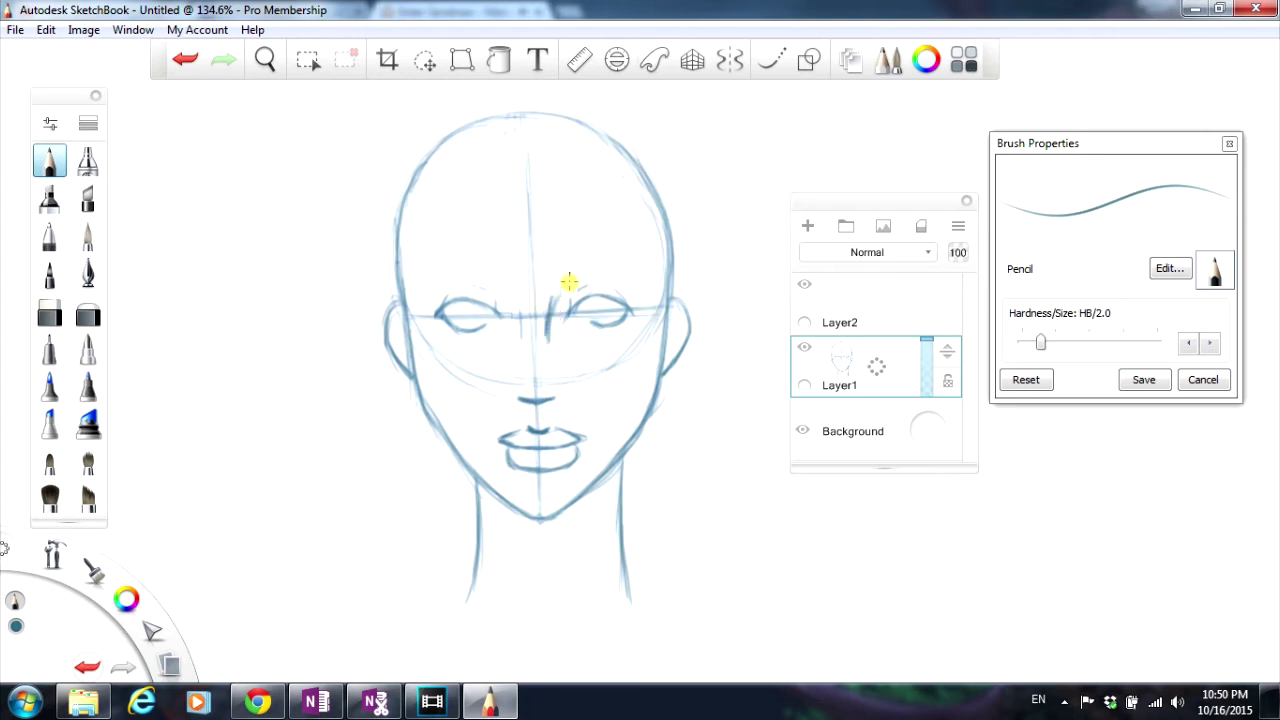
Step: Pencil an arched eyebrow stroke above the right eye, then above the left eye
mouse_move(562, 288)
mouse_down()
mouse_move(596, 269)
mouse_move(563, 286)
mouse_move(639, 270)
mouse_move(599, 267)
mouse_move(627, 263)
mouse_move(569, 283)
mouse_move(576, 271)
mouse_move(564, 287)
mouse_move(591, 261)
mouse_move(640, 264)
mouse_move(603, 258)
mouse_up()
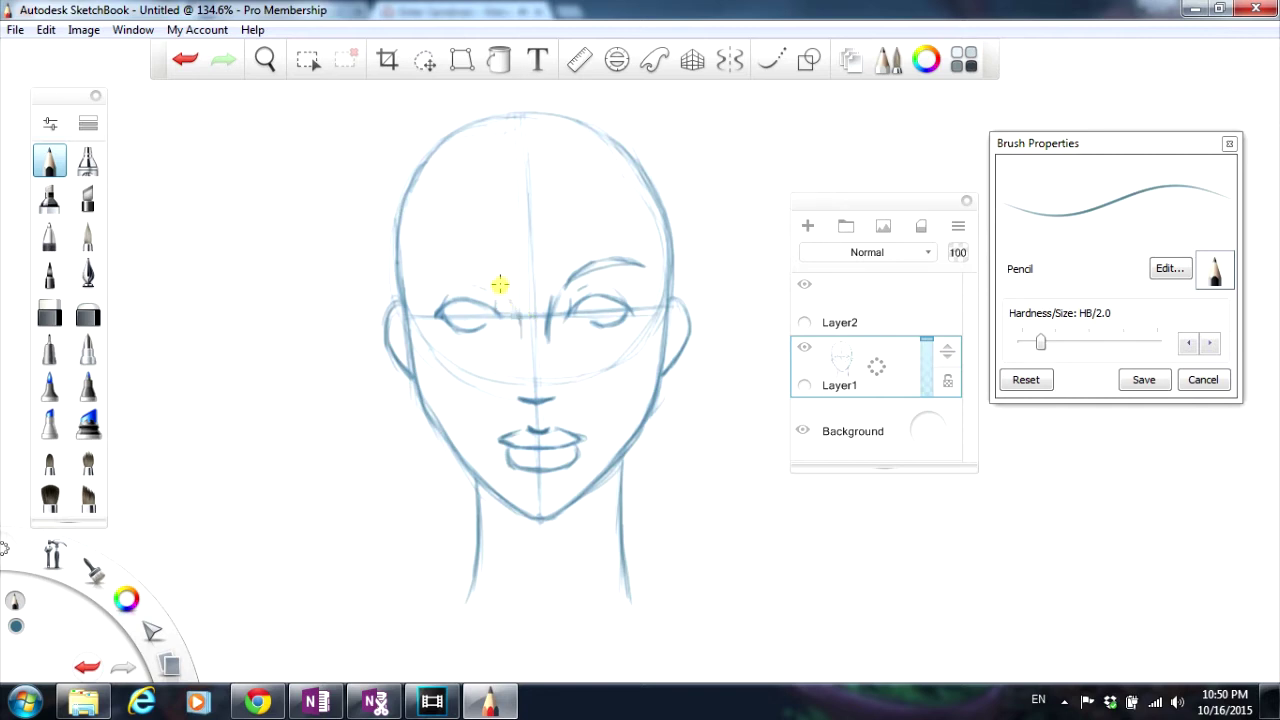
mouse_move(497, 283)
mouse_down()
mouse_move(427, 296)
mouse_move(450, 324)
mouse_move(504, 285)
mouse_move(453, 262)
mouse_move(471, 263)
mouse_move(425, 272)
mouse_move(471, 264)
mouse_move(502, 279)
mouse_move(438, 268)
mouse_move(484, 274)
mouse_up()
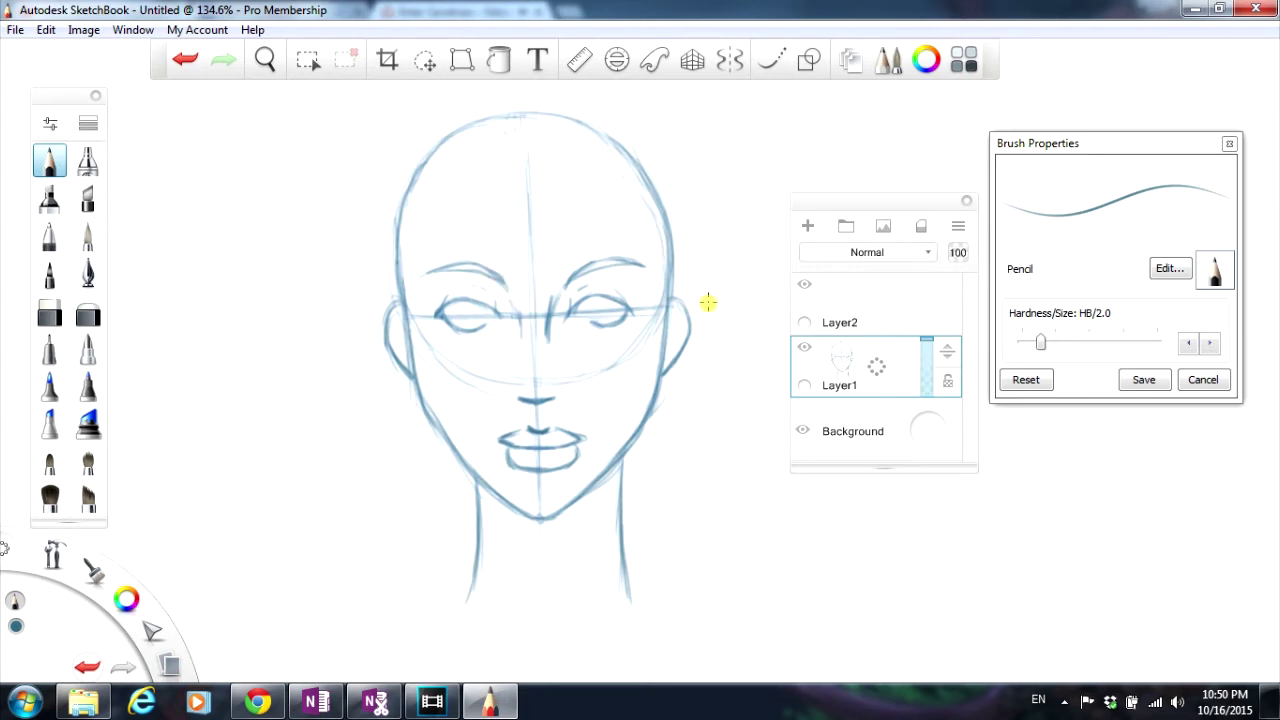
Step: Draw and then refine round irises in both the right and left eyes
click(606, 316)
click(597, 295)
drag(597, 295, 612, 315)
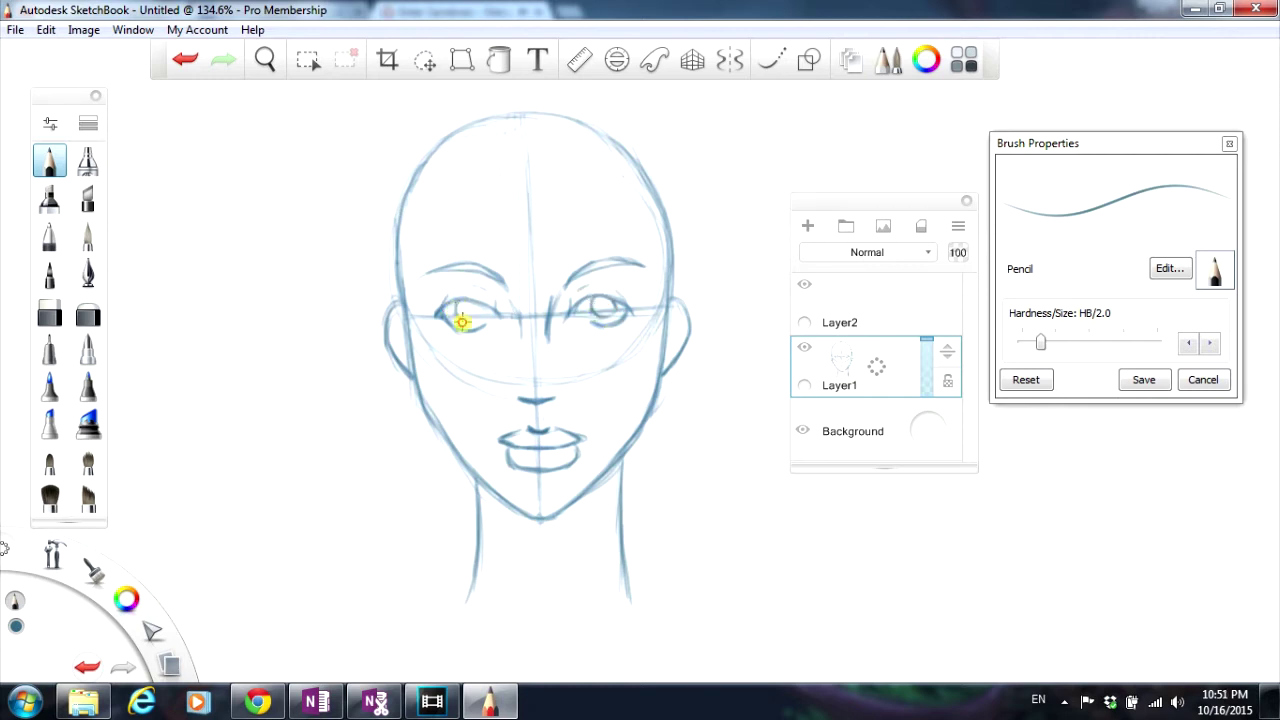
mouse_move(468, 319)
mouse_down()
mouse_move(477, 297)
mouse_move(480, 309)
mouse_move(465, 308)
mouse_up()
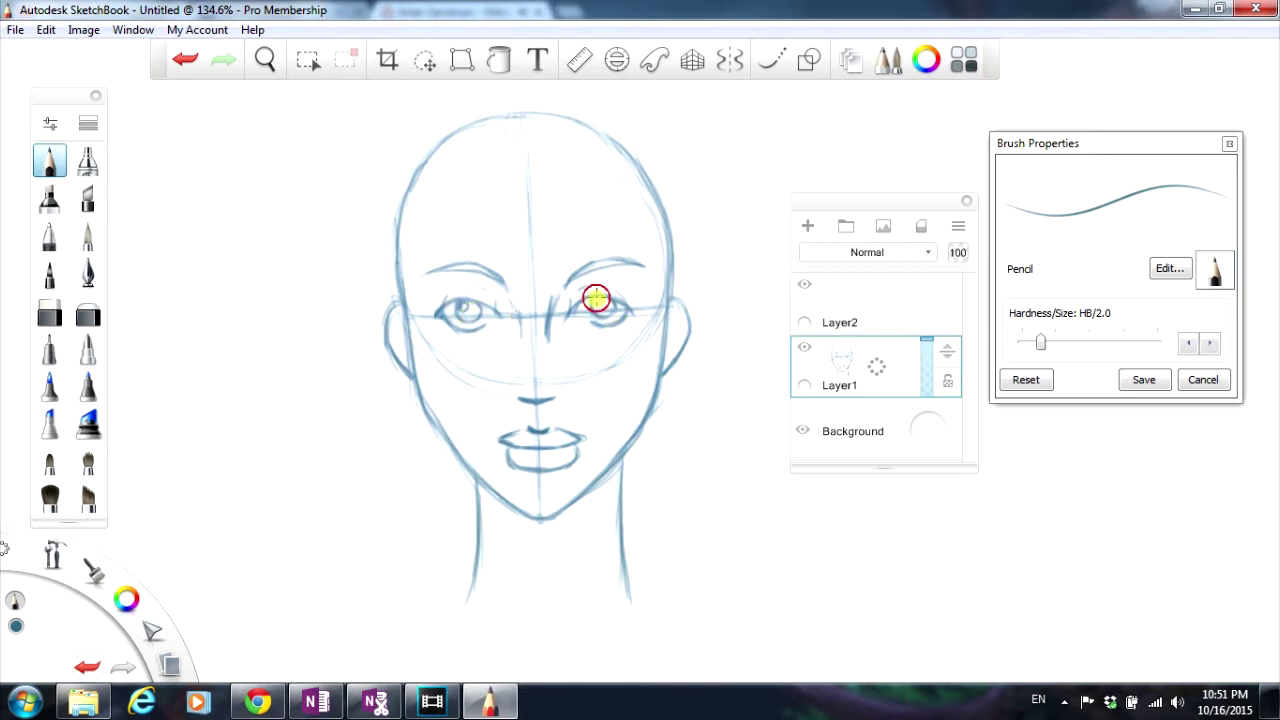
drag(596, 298, 599, 307)
drag(464, 311, 468, 313)
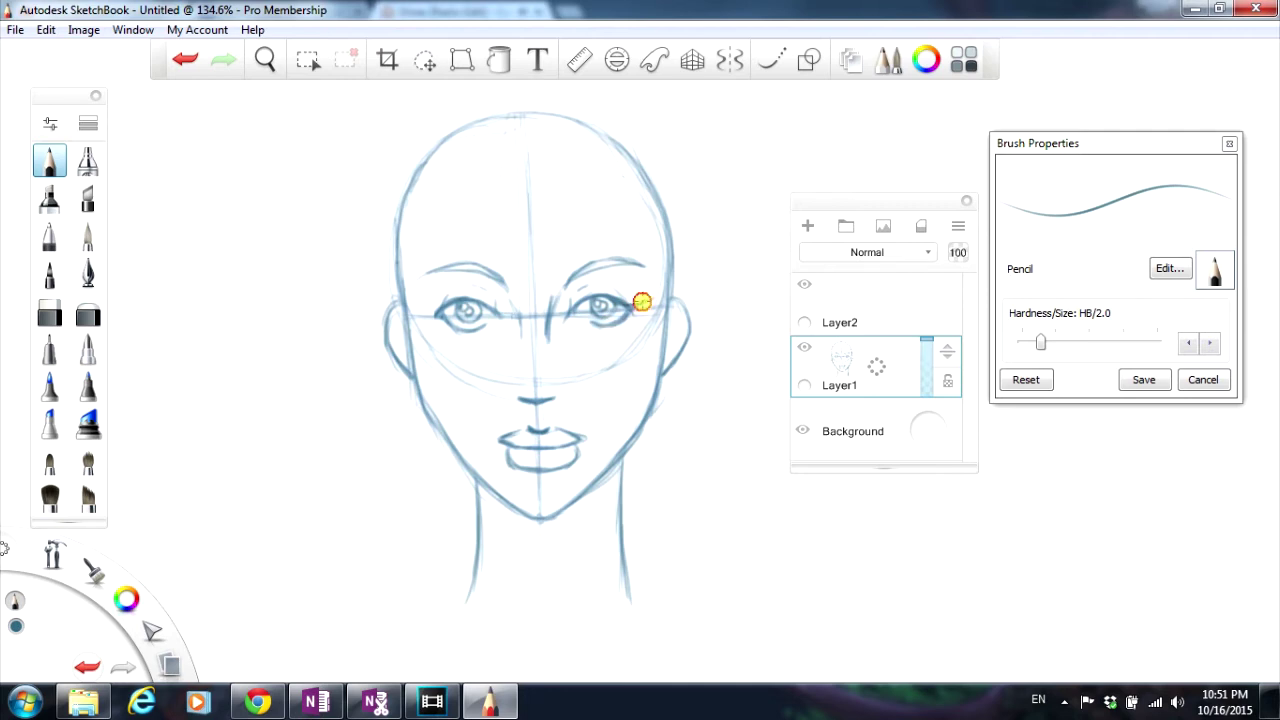
Step: Detail both eyes' outer corners and darken the right upper lid, extending it outward
mouse_move(640, 297)
mouse_down()
mouse_move(623, 314)
mouse_move(641, 303)
mouse_up()
drag(423, 303, 449, 320)
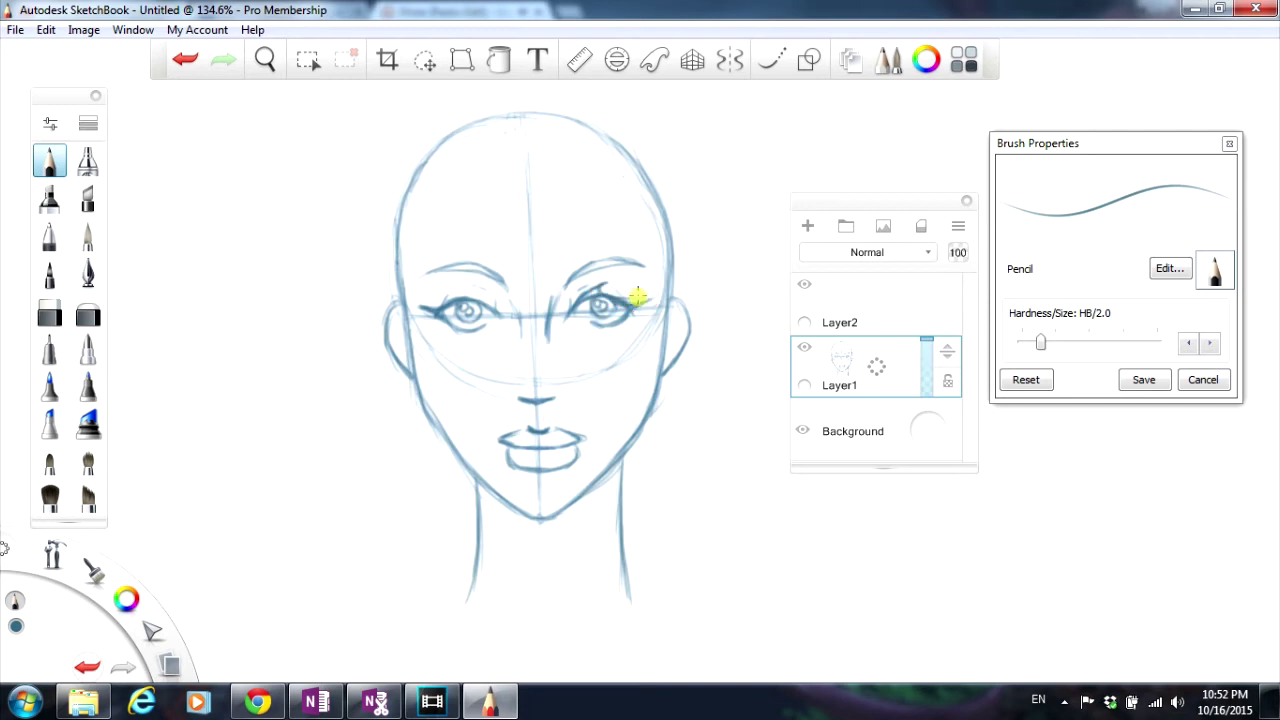
drag(623, 297, 651, 292)
drag(593, 293, 635, 298)
Step: Undo the last five strokes near the right eye, then darken the left jawline down to the chin
click(183, 62)
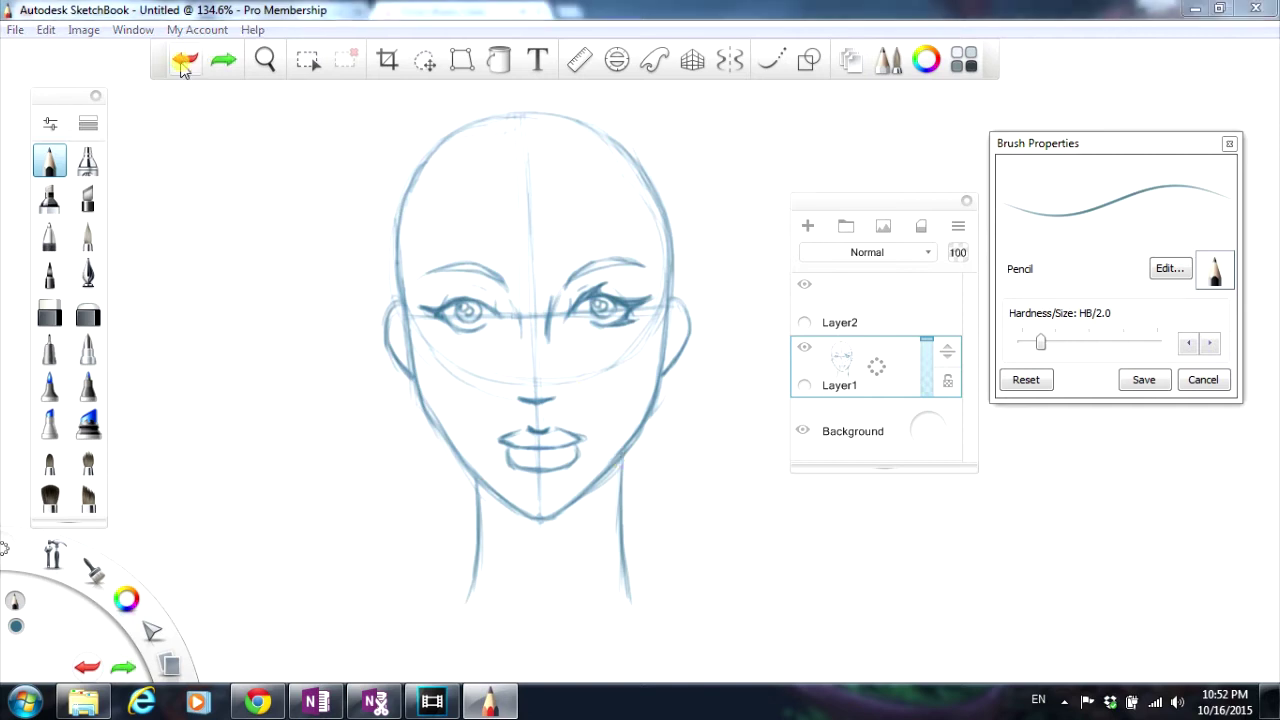
click(183, 66)
click(184, 68)
click(184, 66)
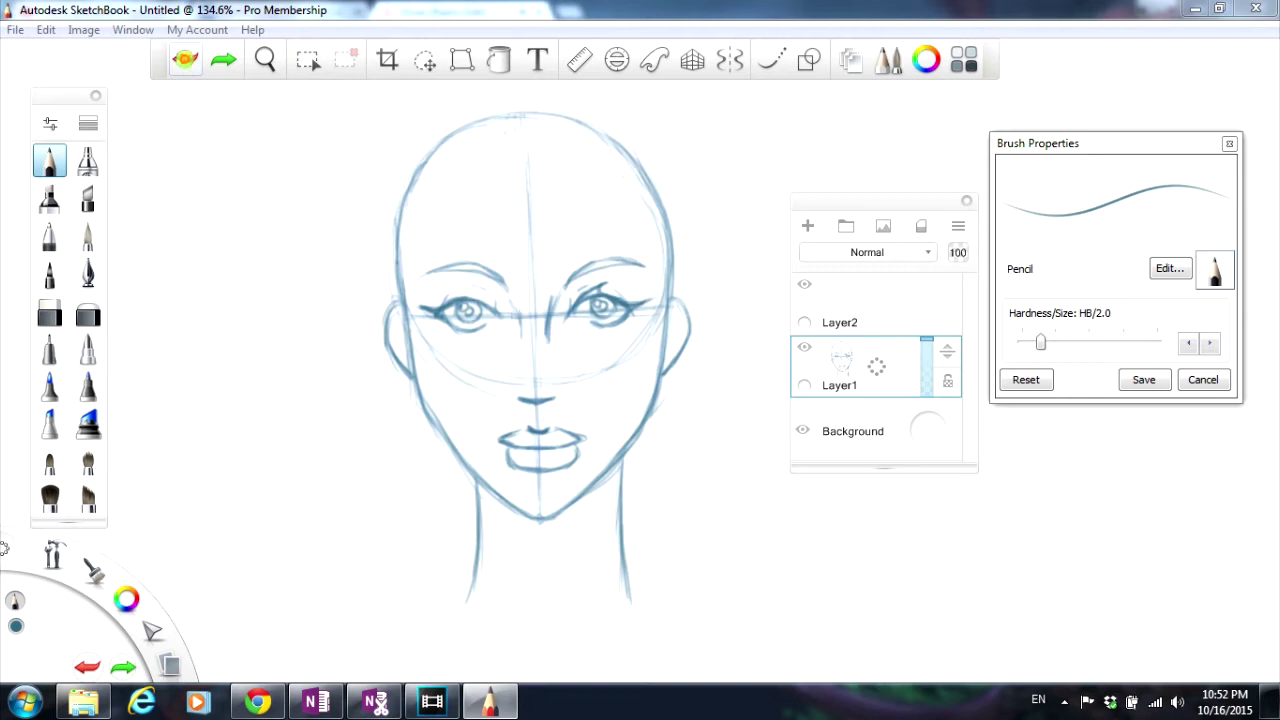
click(188, 64)
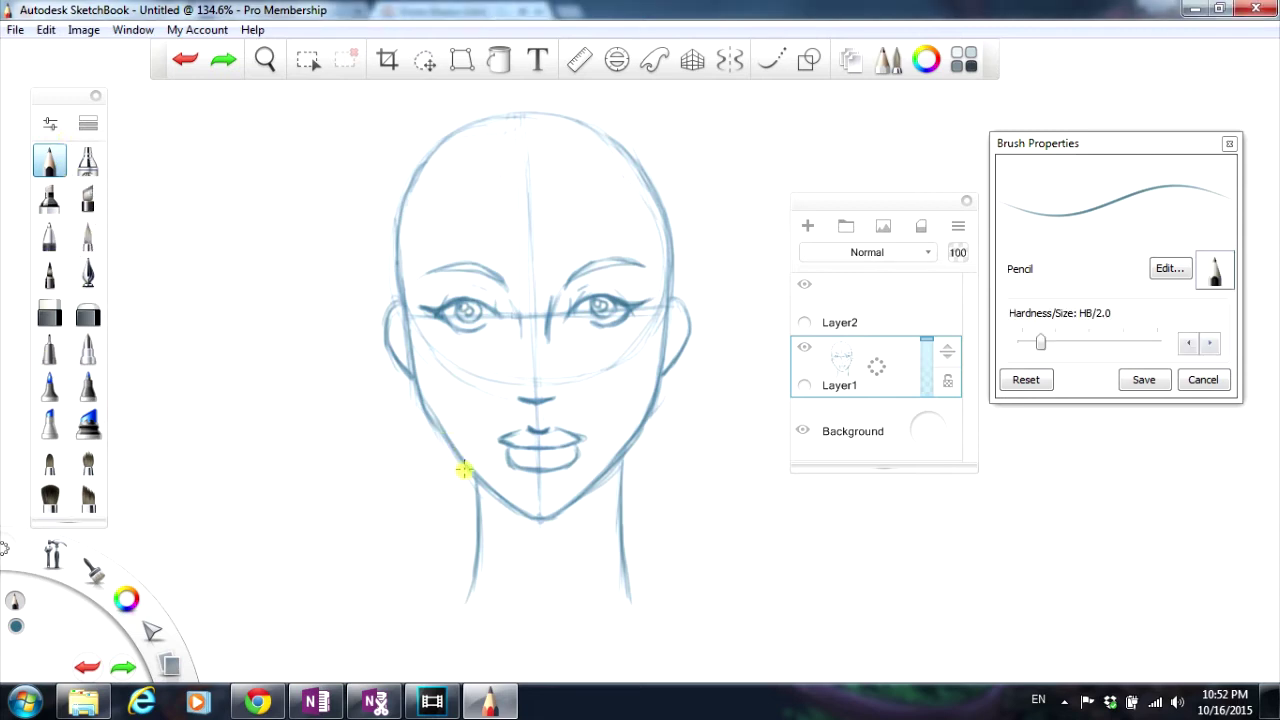
mouse_move(464, 470)
mouse_down()
mouse_move(474, 505)
mouse_move(468, 471)
mouse_move(464, 579)
mouse_move(474, 522)
mouse_move(463, 598)
mouse_up()
Step: Shrink the Hard Eraser to size 16.1, then retrace the left neck line with the Pencil
click(49, 315)
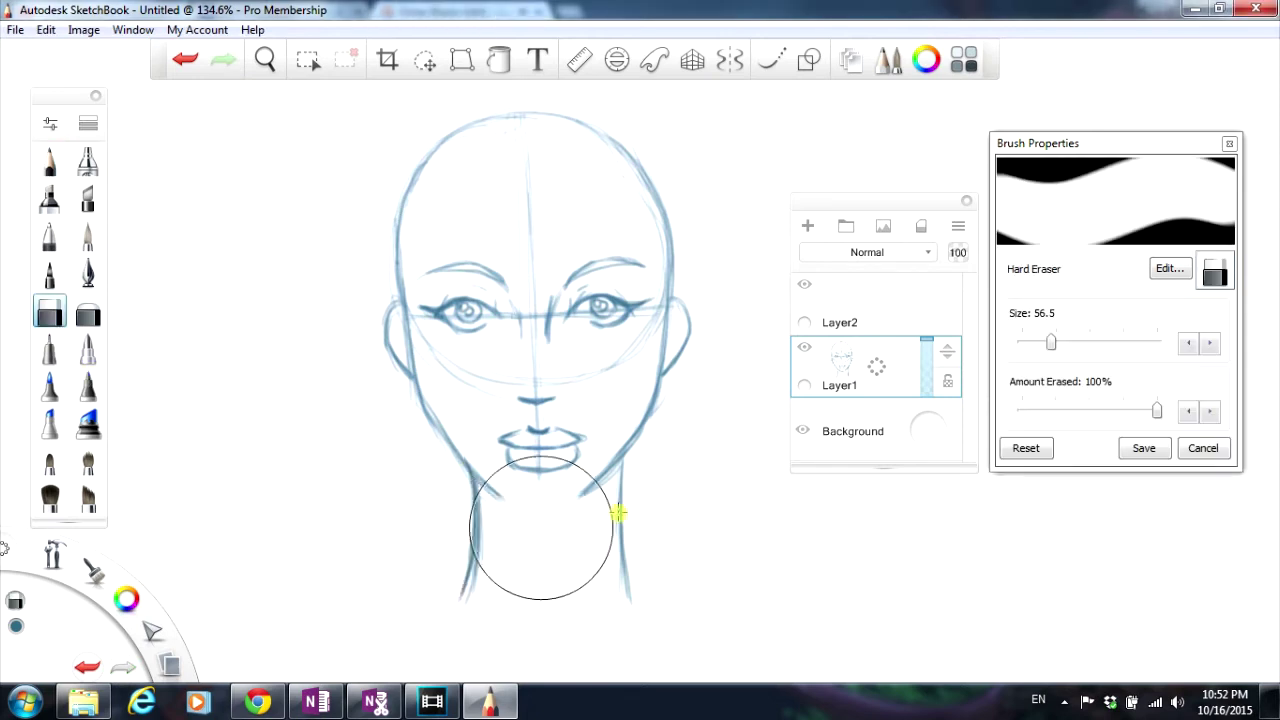
mouse_move(1050, 343)
mouse_down()
mouse_move(1018, 350)
mouse_move(1031, 344)
mouse_up()
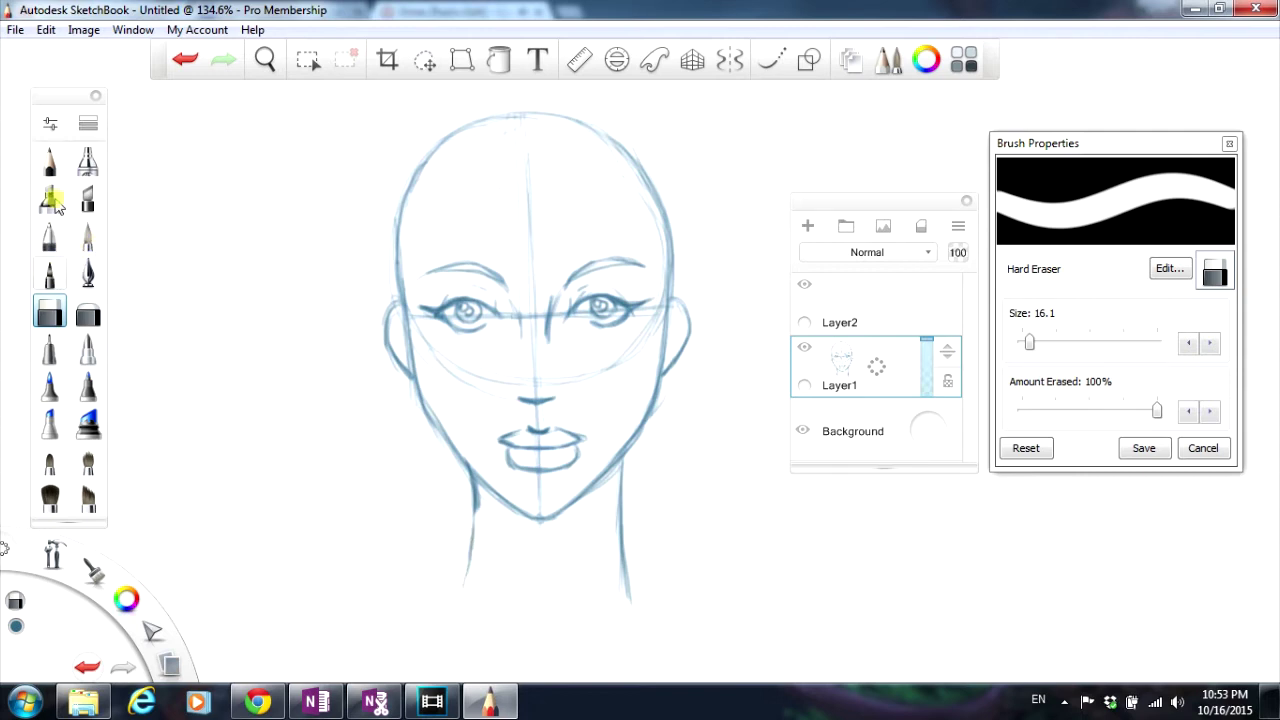
click(50, 163)
mouse_move(455, 525)
mouse_down()
mouse_move(467, 570)
mouse_move(475, 495)
mouse_move(459, 593)
mouse_move(529, 646)
mouse_up()
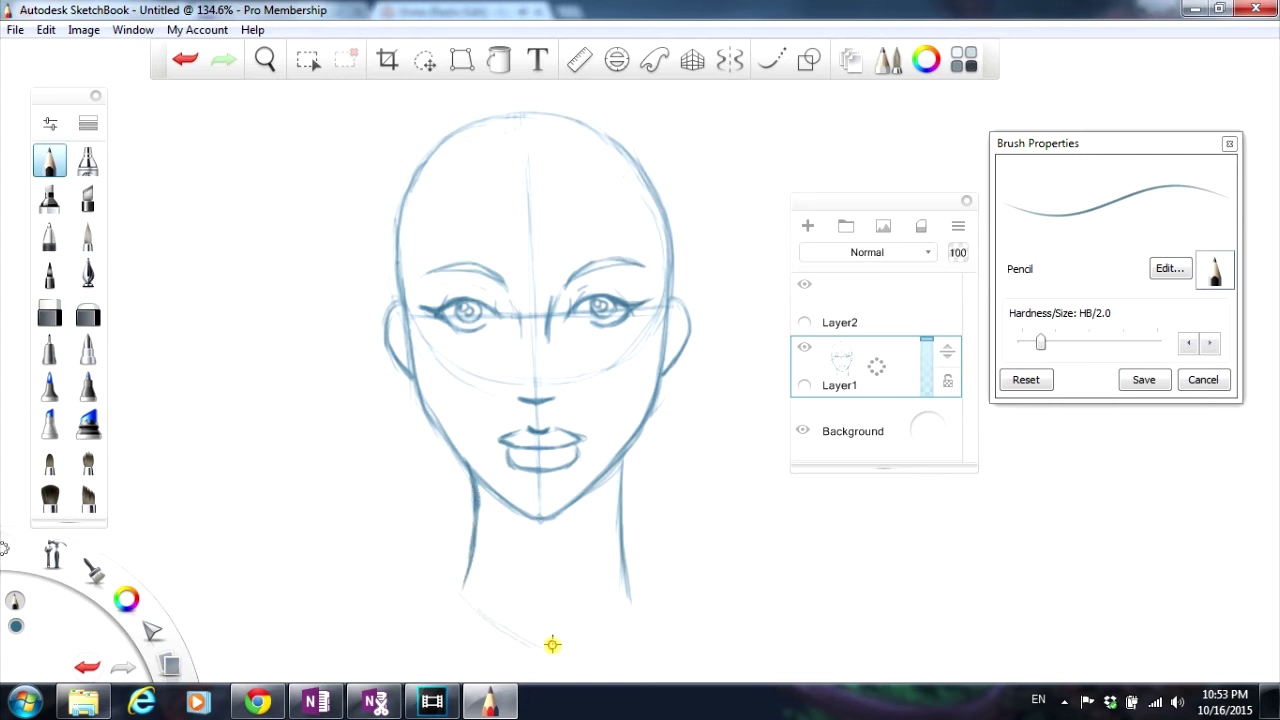
Step: Draw the neck-to-shoulder line, firm up the jaw–neck junction and add shading strokes under the jaw
mouse_move(630, 600)
mouse_down()
mouse_move(588, 637)
mouse_move(620, 615)
mouse_move(560, 645)
mouse_up()
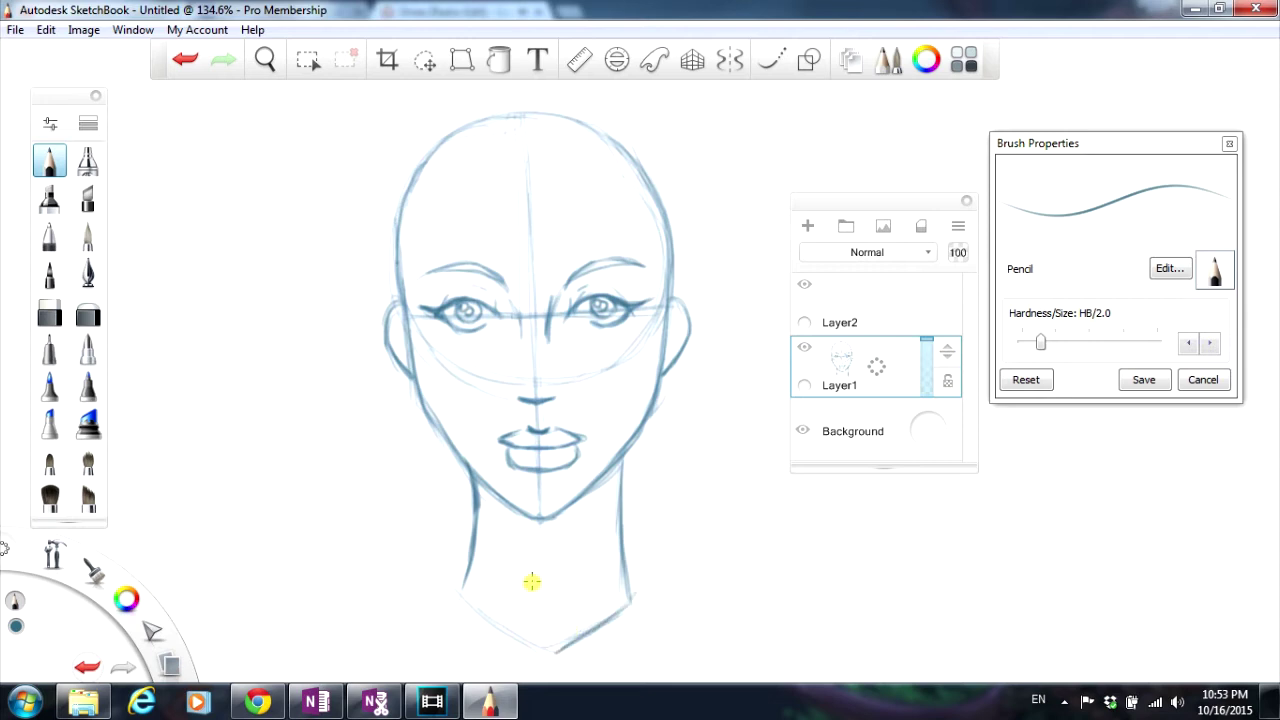
drag(474, 483, 477, 497)
mouse_move(586, 491)
mouse_down()
mouse_move(612, 468)
mouse_move(623, 486)
mouse_up()
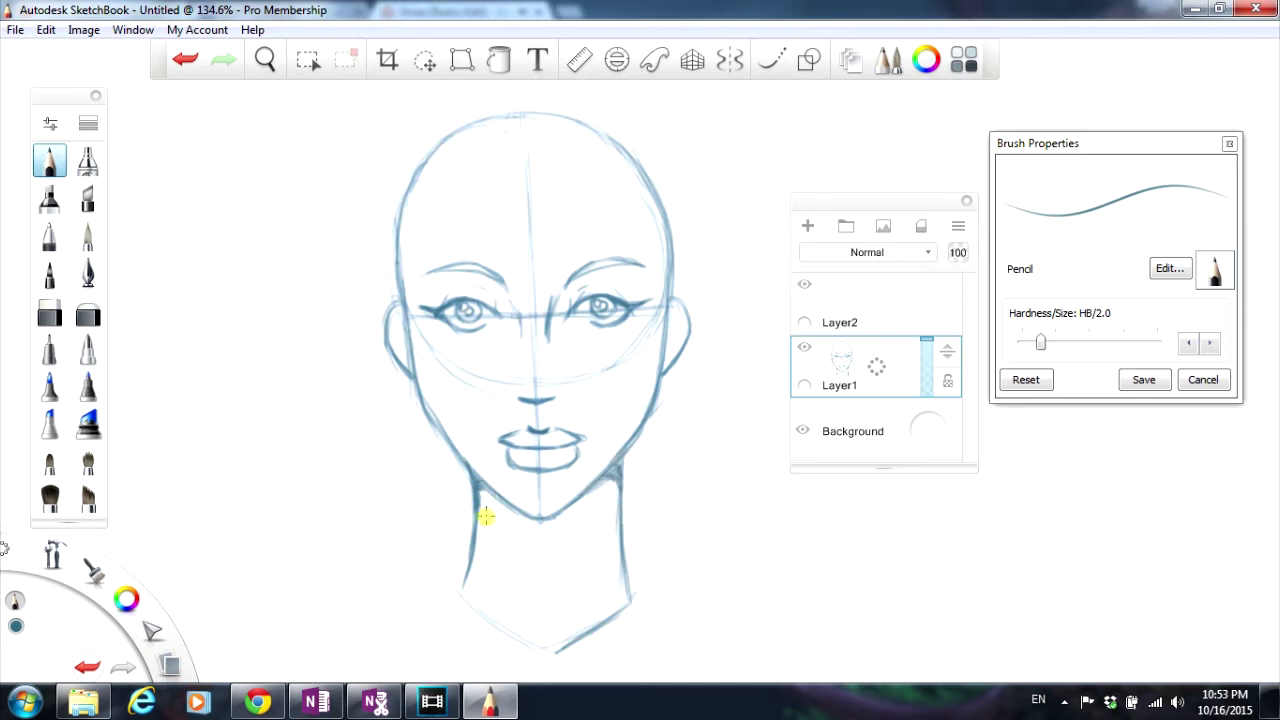
mouse_move(482, 508)
mouse_down()
mouse_move(552, 539)
mouse_move(492, 516)
mouse_move(533, 540)
mouse_move(548, 535)
mouse_move(518, 529)
mouse_move(553, 537)
mouse_move(598, 521)
mouse_move(624, 561)
mouse_move(523, 520)
mouse_up()
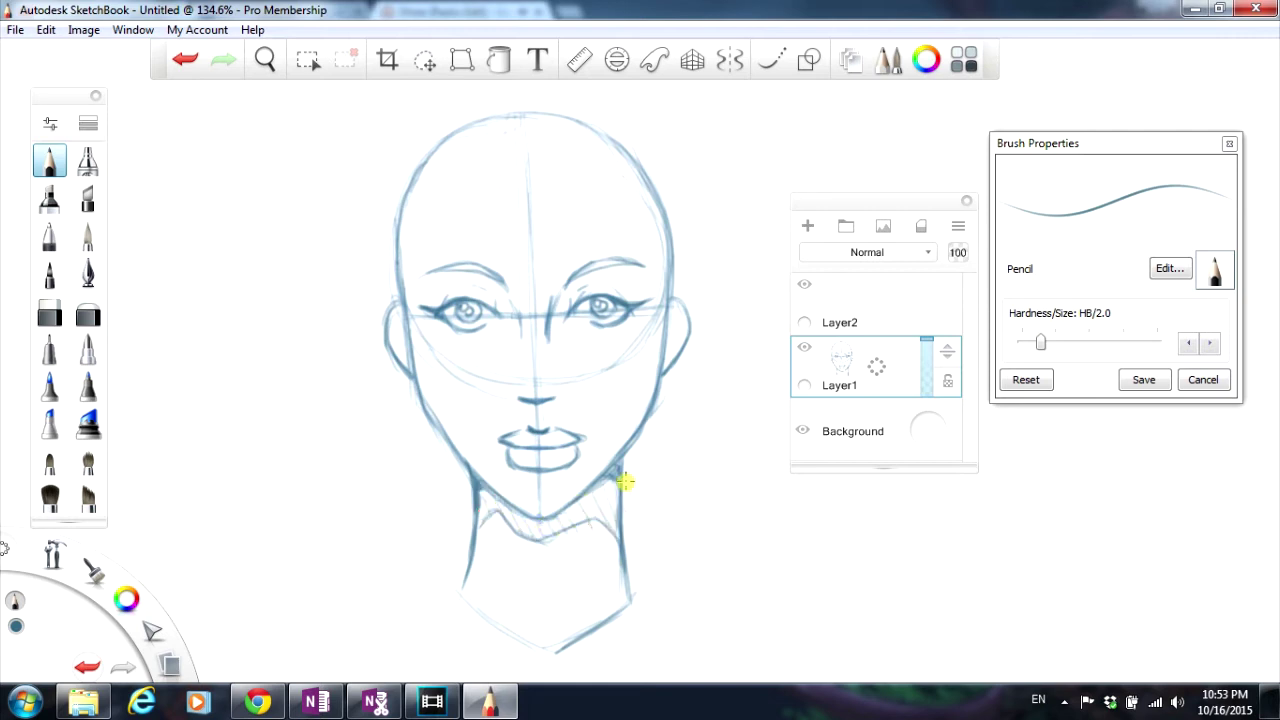
mouse_move(561, 312)
mouse_down()
mouse_move(564, 296)
mouse_move(600, 280)
mouse_move(623, 286)
mouse_move(632, 313)
mouse_up()
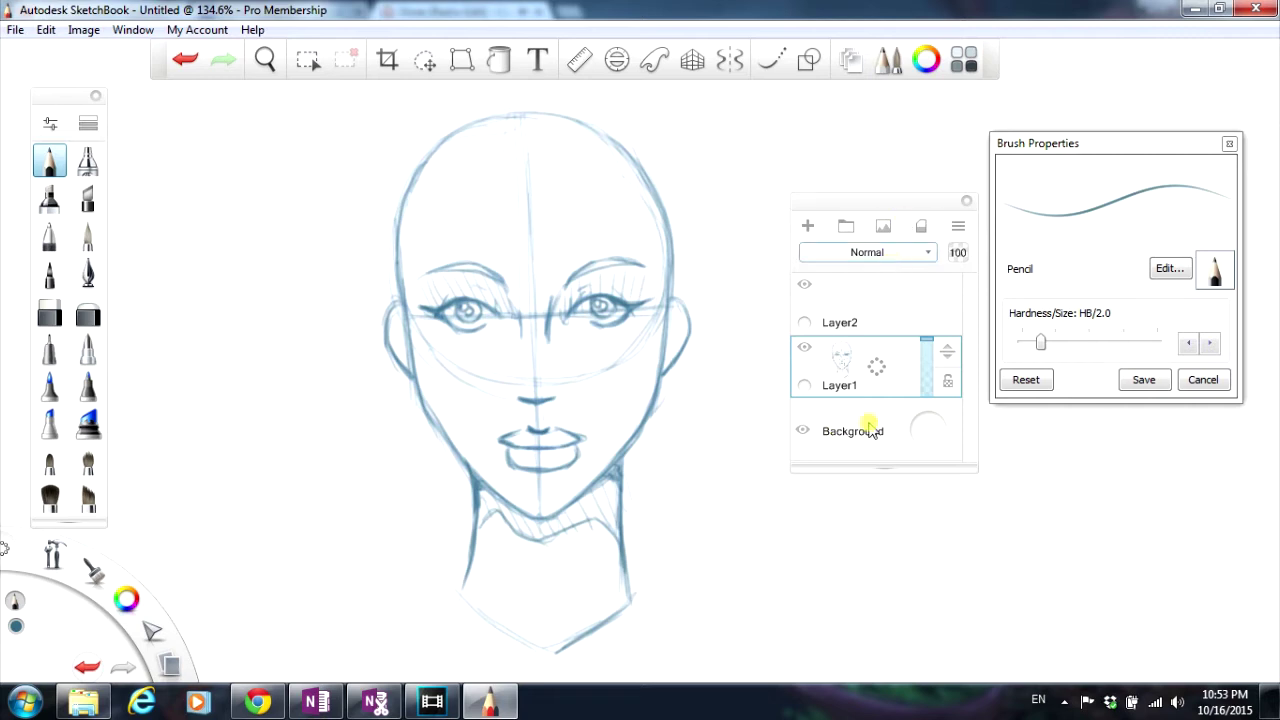
click(884, 310)
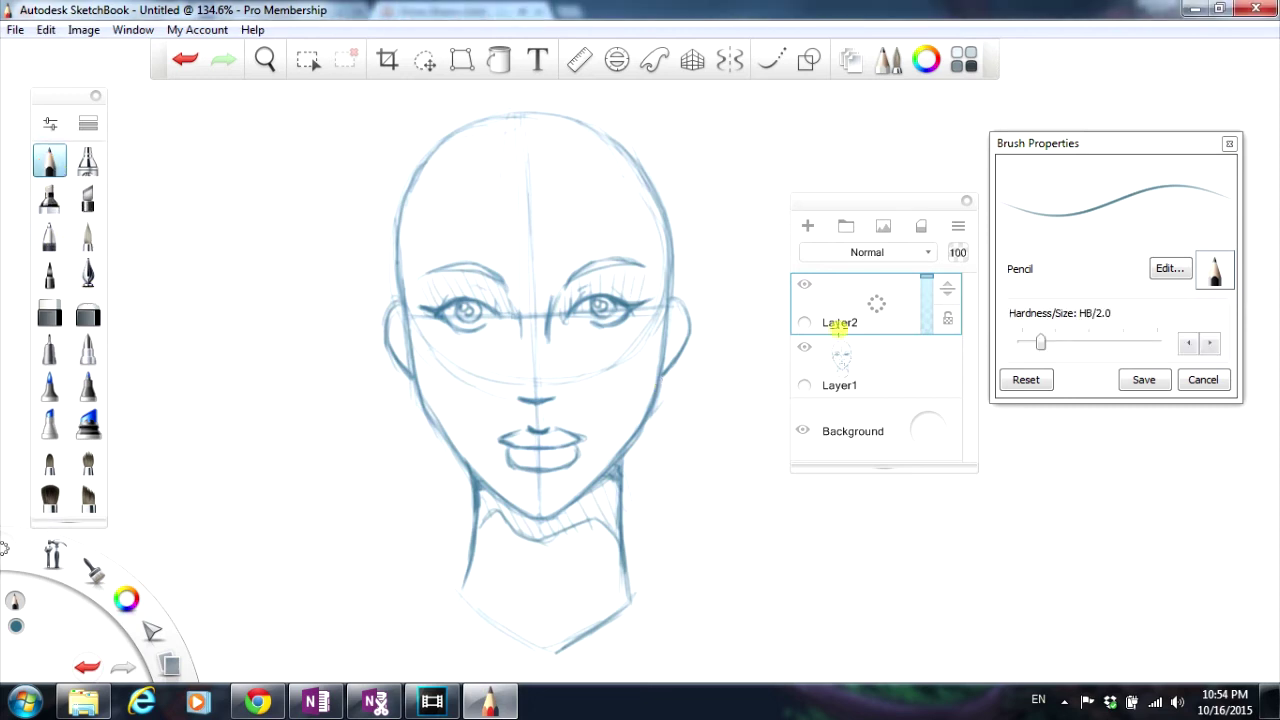
drag(1044, 145, 1100, 144)
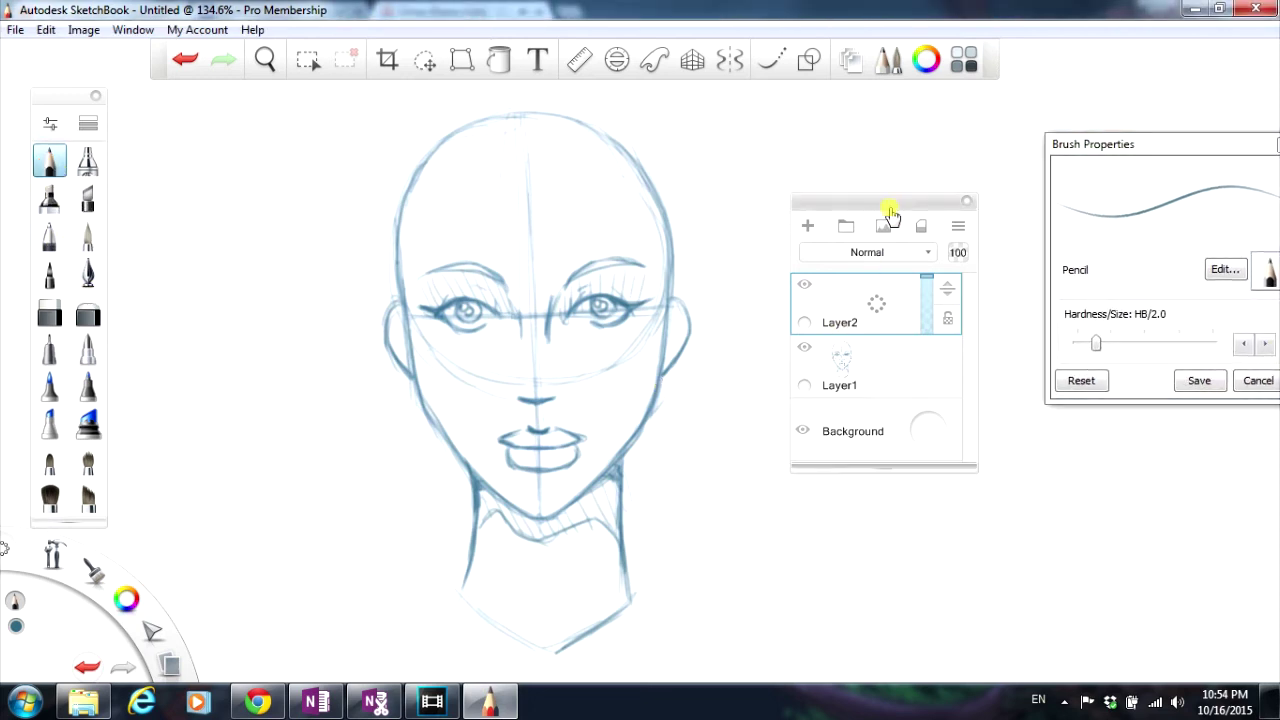
drag(889, 212, 946, 216)
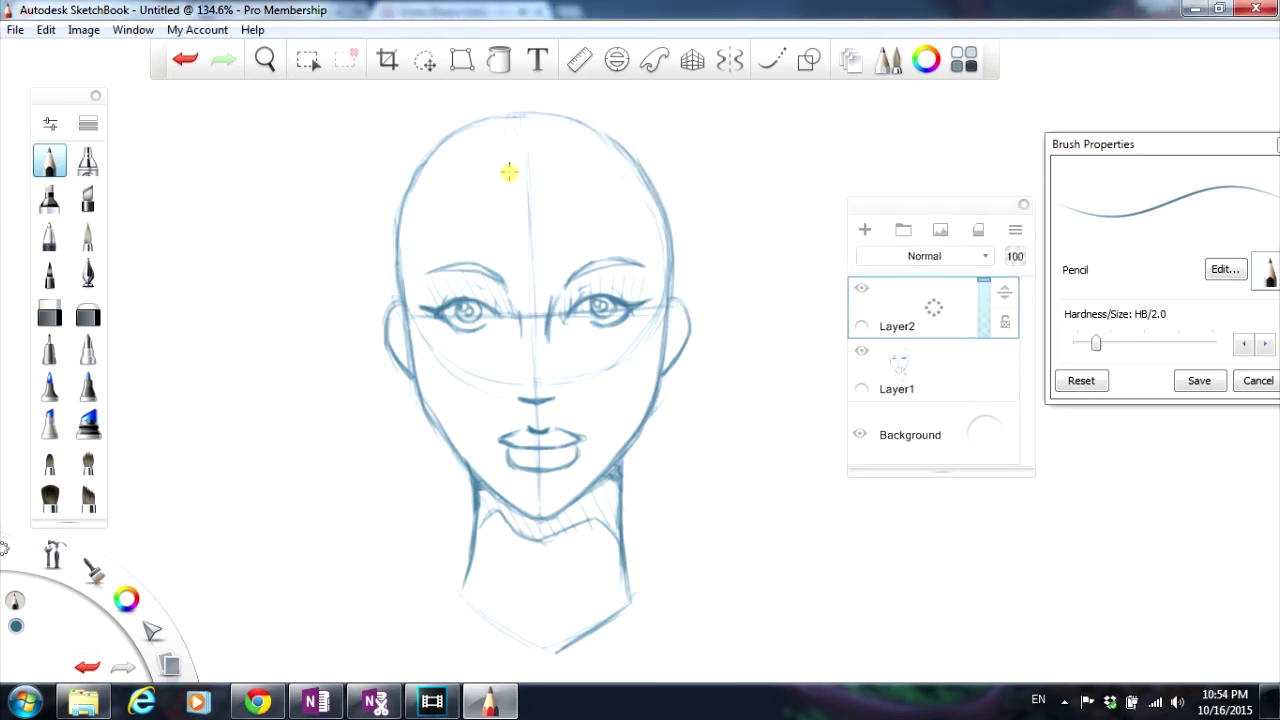
scroll(533, 424, down, 3)
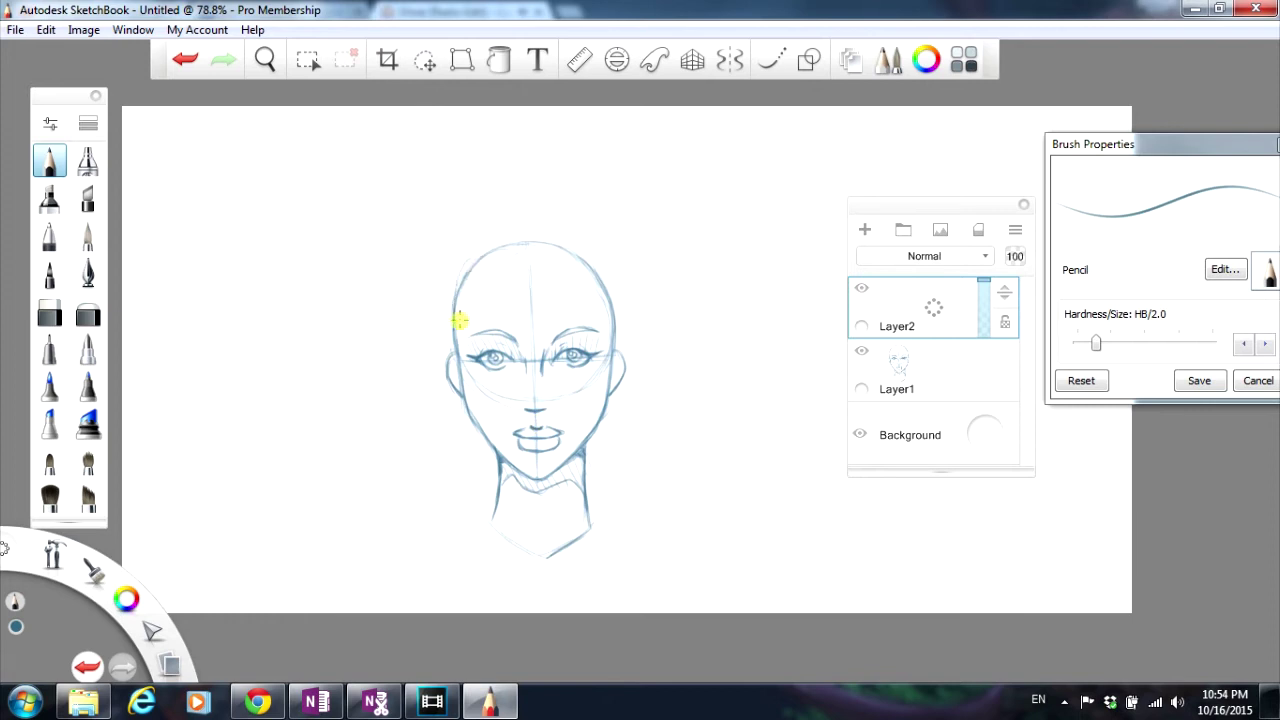
drag(457, 318, 581, 319)
drag(456, 319, 624, 304)
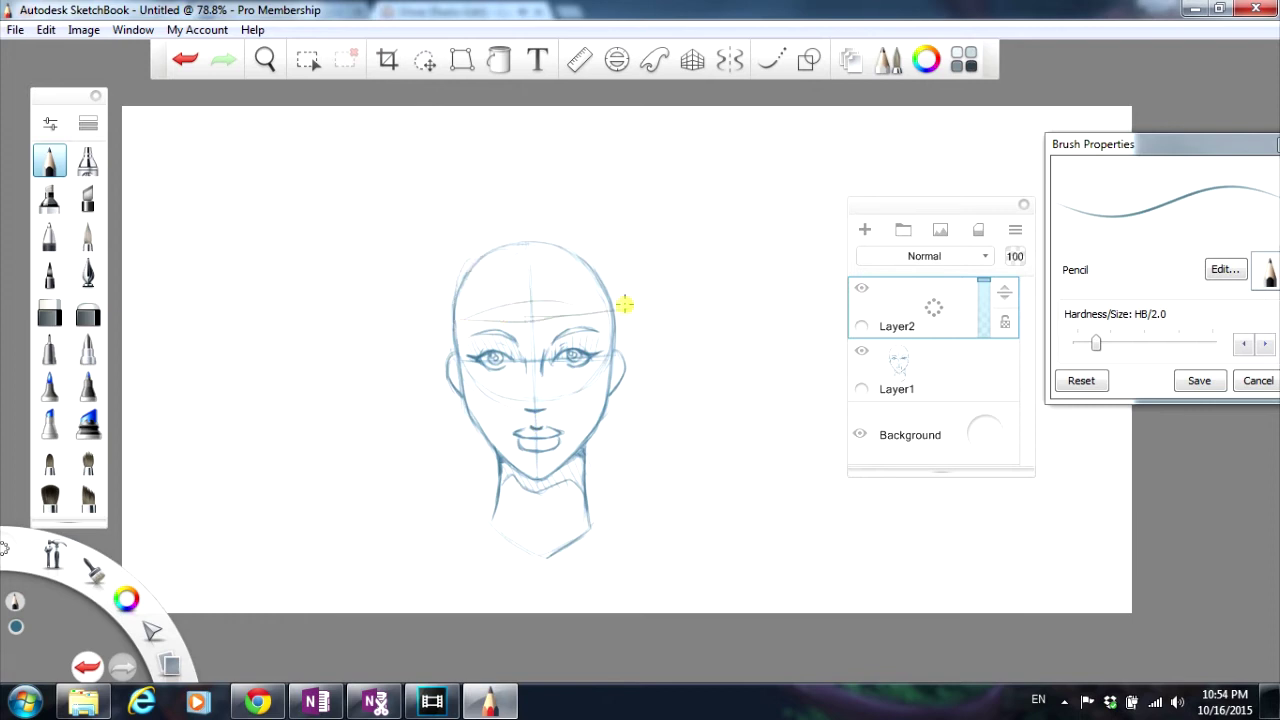
mouse_move(494, 256)
mouse_down()
mouse_move(585, 255)
mouse_move(557, 238)
mouse_move(624, 303)
mouse_up()
drag(439, 265, 430, 510)
drag(632, 292, 622, 545)
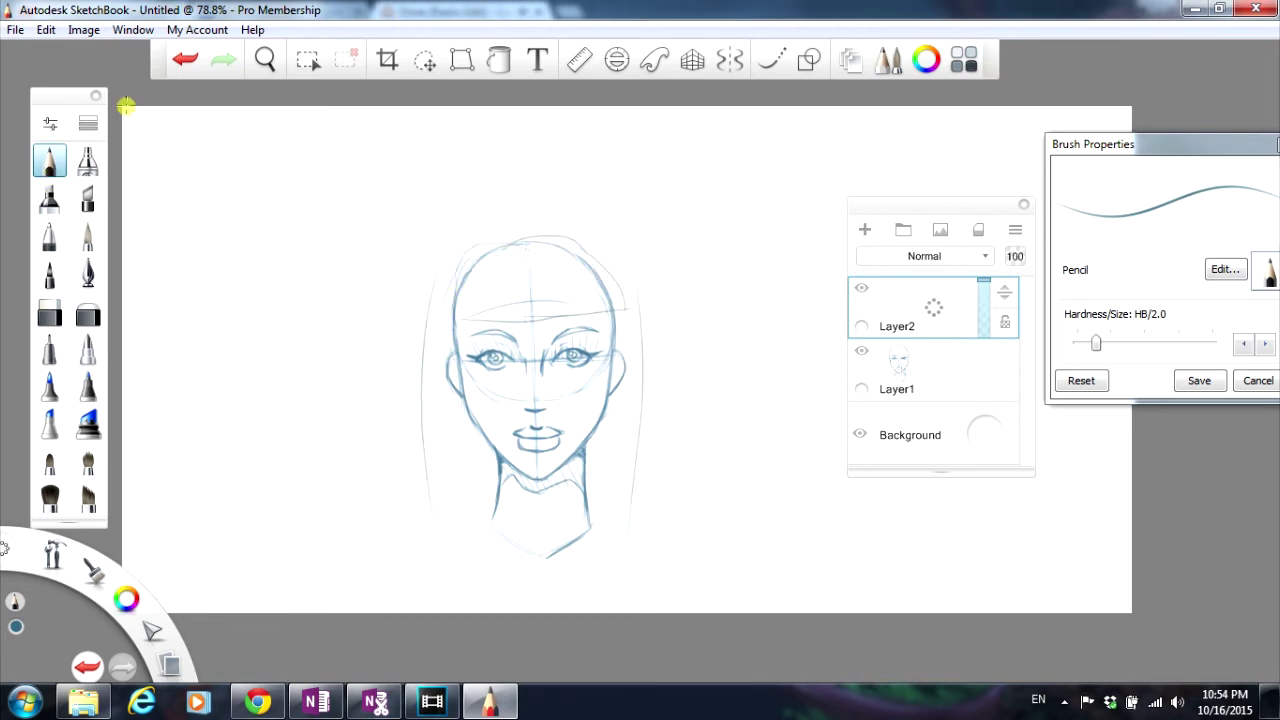
click(185, 63)
click(181, 63)
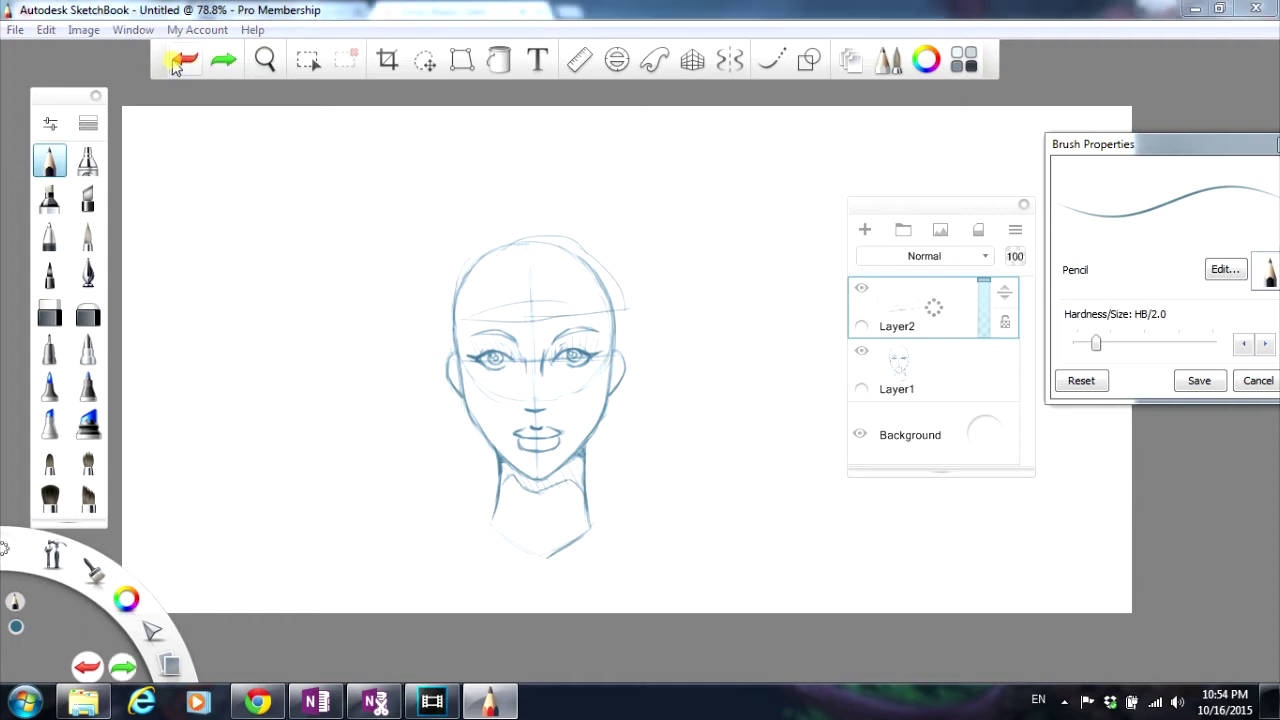
click(171, 63)
click(172, 66)
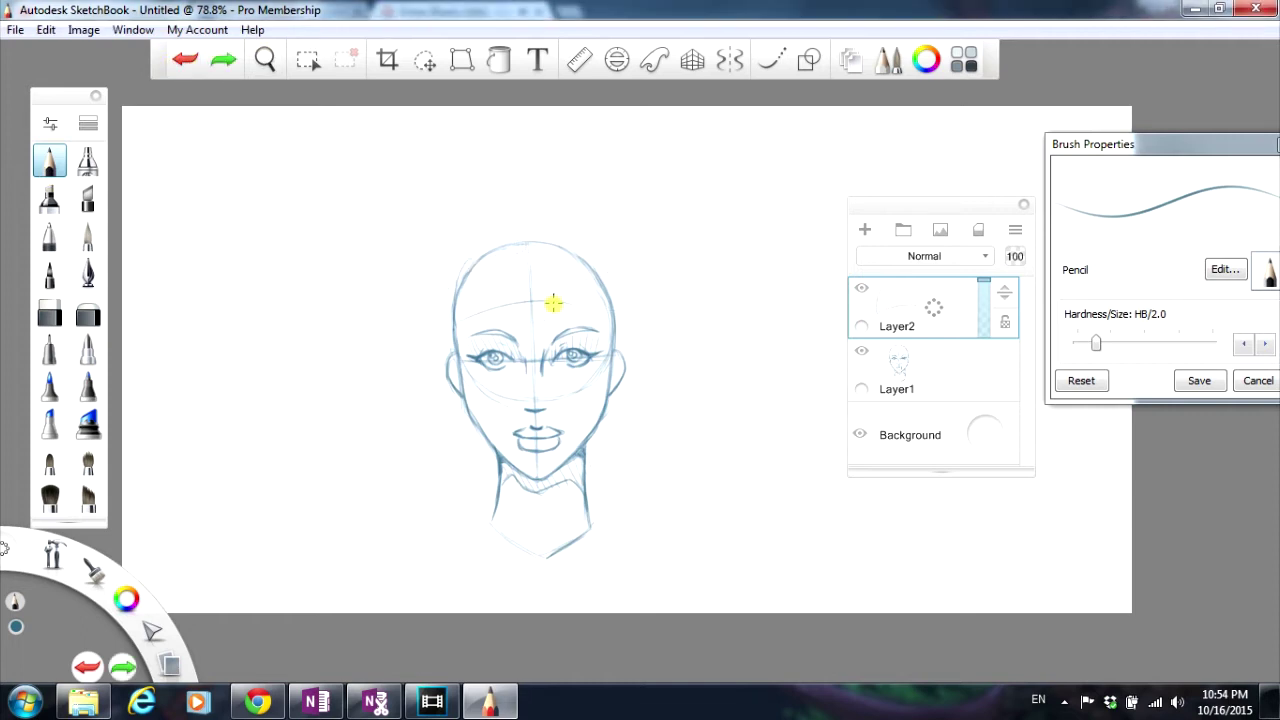
click(185, 60)
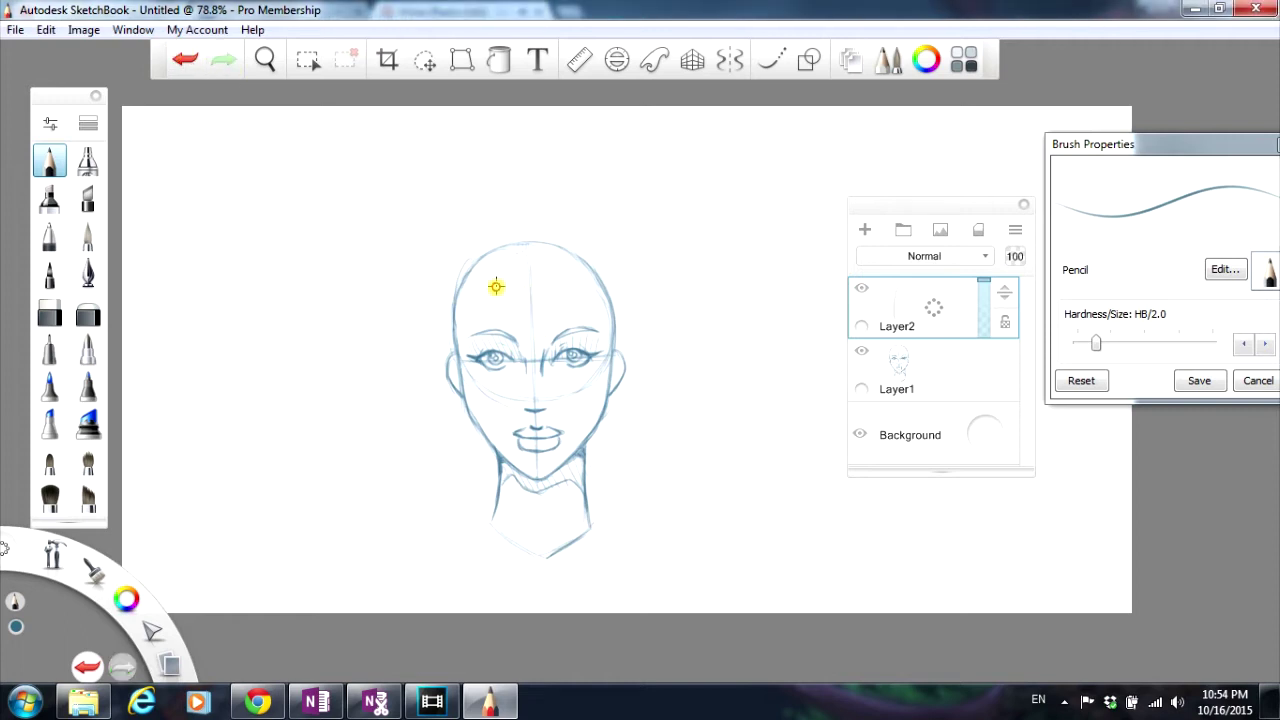
scroll(492, 283, up, 10)
Step: Sketch side-swept bang strands across the forehead and from the crown to the right temple
scroll(507, 301, down, 7)
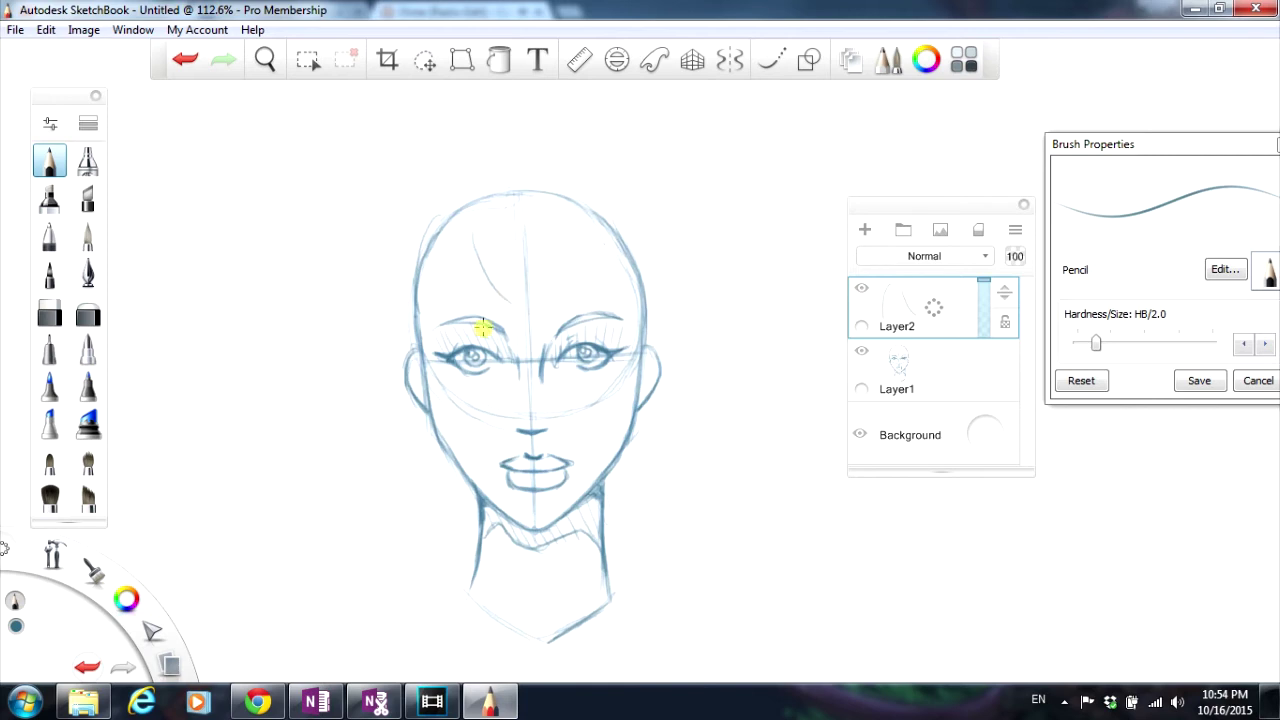
drag(484, 239, 514, 303)
drag(474, 229, 510, 305)
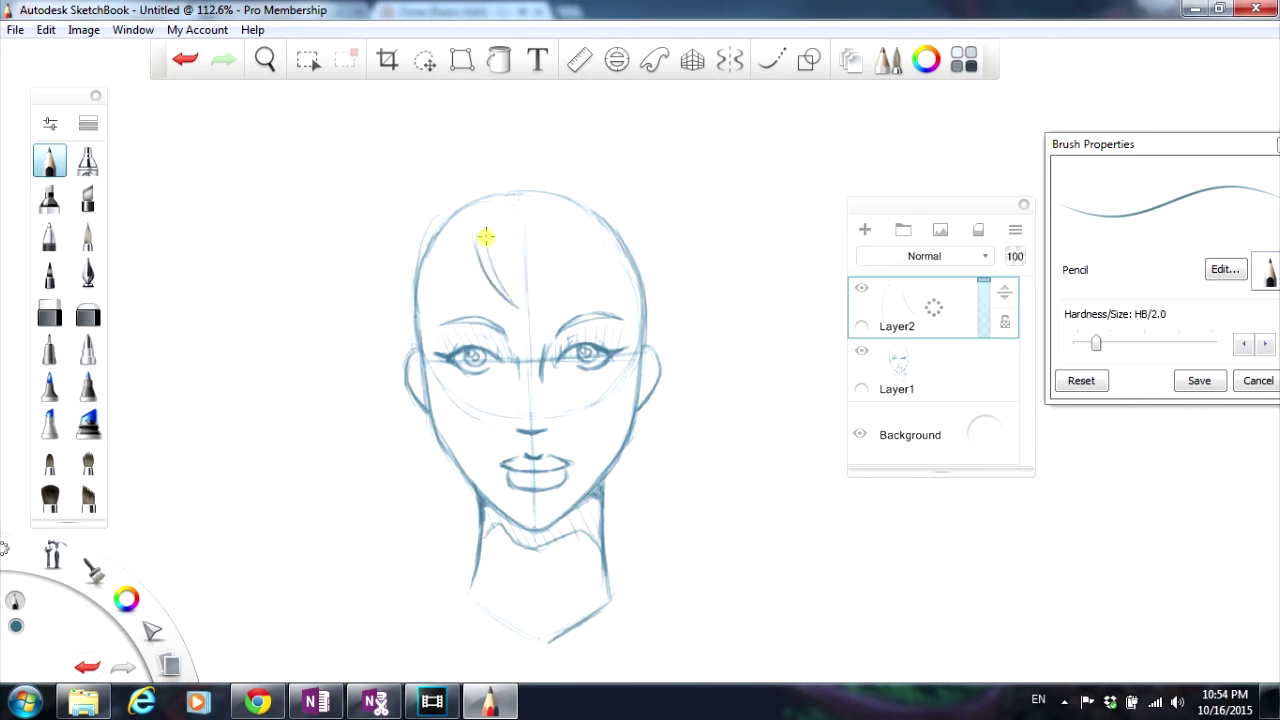
mouse_move(485, 237)
mouse_down()
mouse_move(526, 312)
mouse_move(479, 218)
mouse_move(548, 299)
mouse_move(484, 242)
mouse_move(561, 295)
mouse_move(497, 241)
mouse_move(502, 264)
mouse_move(566, 306)
mouse_move(512, 274)
mouse_move(588, 311)
mouse_move(575, 292)
mouse_move(580, 321)
mouse_move(510, 253)
mouse_move(585, 312)
mouse_move(520, 261)
mouse_move(578, 302)
mouse_up()
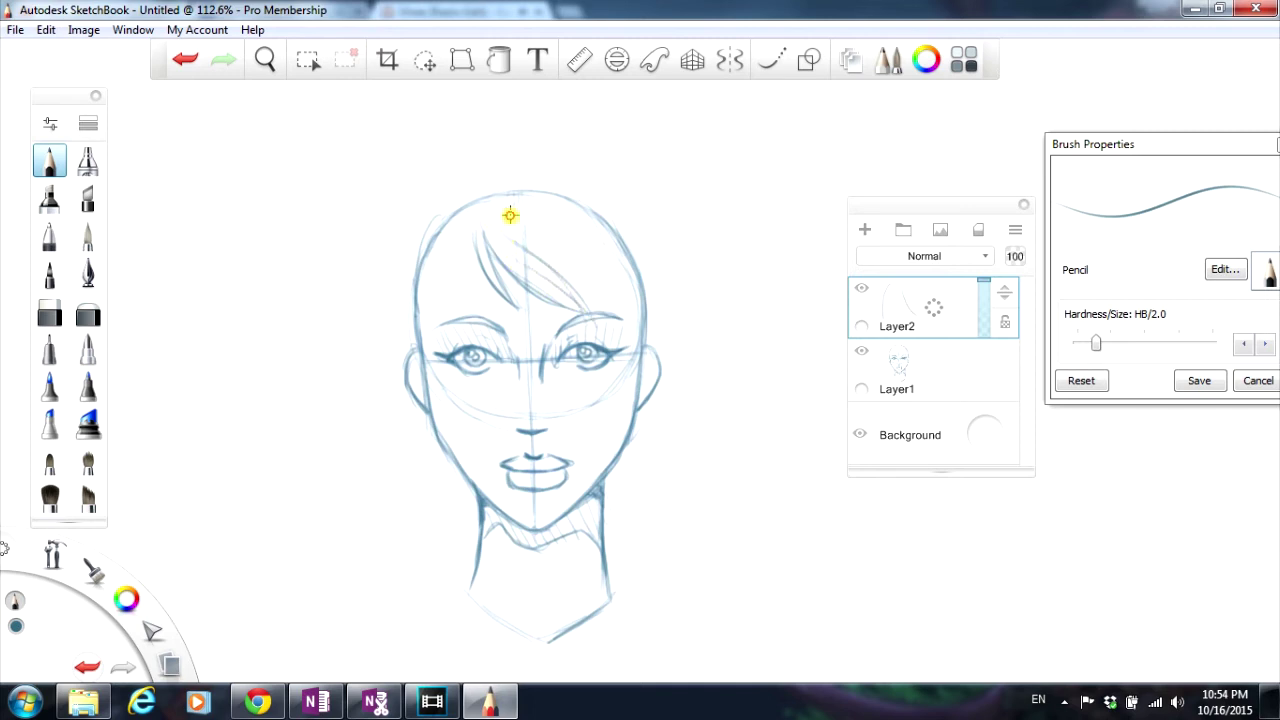
mouse_move(532, 218)
mouse_down()
mouse_move(606, 277)
mouse_move(634, 357)
mouse_up()
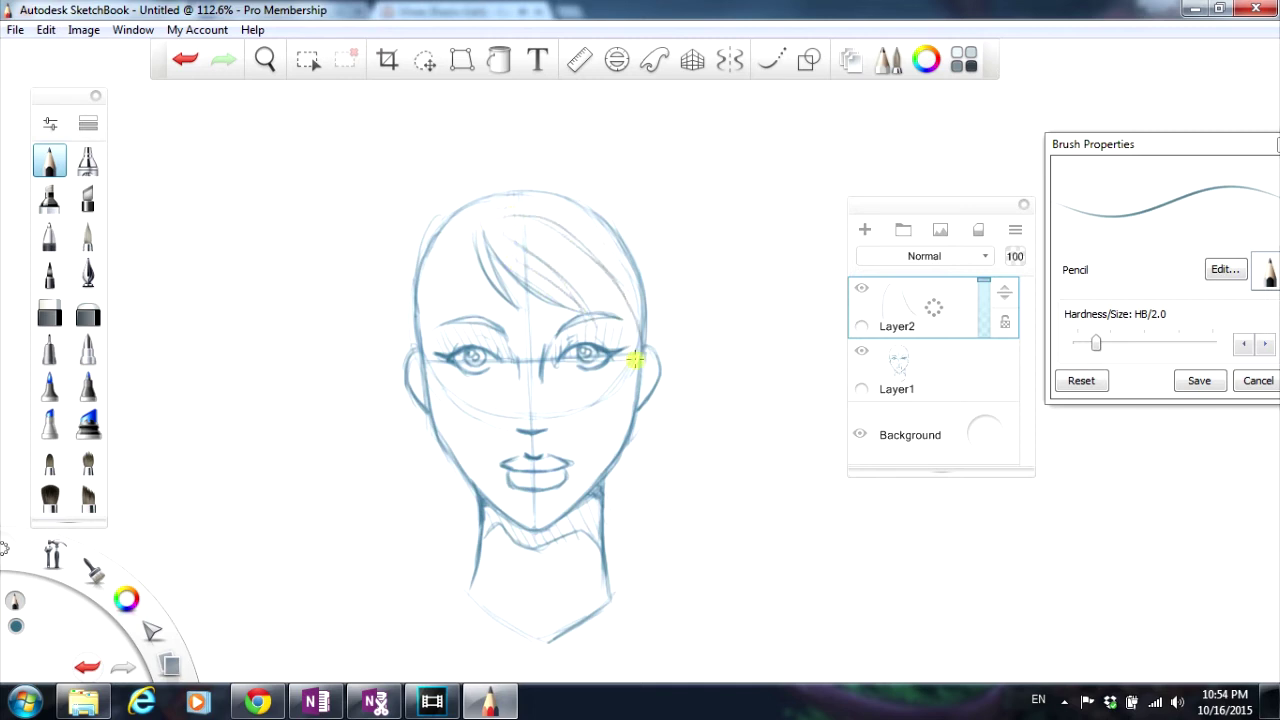
mouse_move(557, 266)
mouse_down()
mouse_move(623, 338)
mouse_move(614, 316)
mouse_move(637, 376)
mouse_move(579, 242)
mouse_move(645, 374)
mouse_move(605, 270)
mouse_move(649, 408)
mouse_move(592, 247)
mouse_up()
mouse_move(478, 246)
mouse_down()
mouse_move(471, 288)
mouse_move(474, 229)
mouse_move(460, 342)
mouse_move(456, 279)
mouse_move(471, 243)
mouse_move(461, 433)
mouse_move(468, 230)
mouse_move(446, 355)
mouse_move(468, 226)
mouse_move(450, 409)
mouse_move(453, 266)
mouse_move(464, 414)
mouse_move(447, 307)
mouse_move(477, 476)
mouse_up()
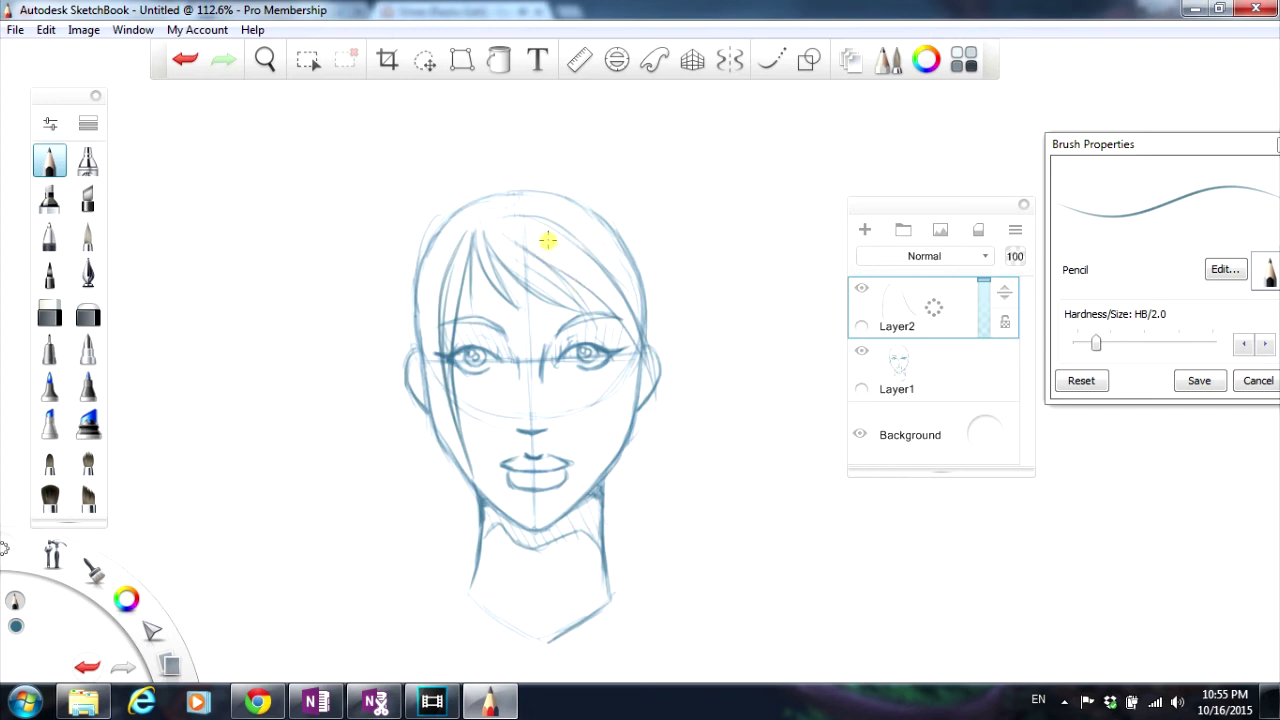
mouse_move(646, 366)
mouse_down()
mouse_move(651, 389)
mouse_move(620, 302)
mouse_up()
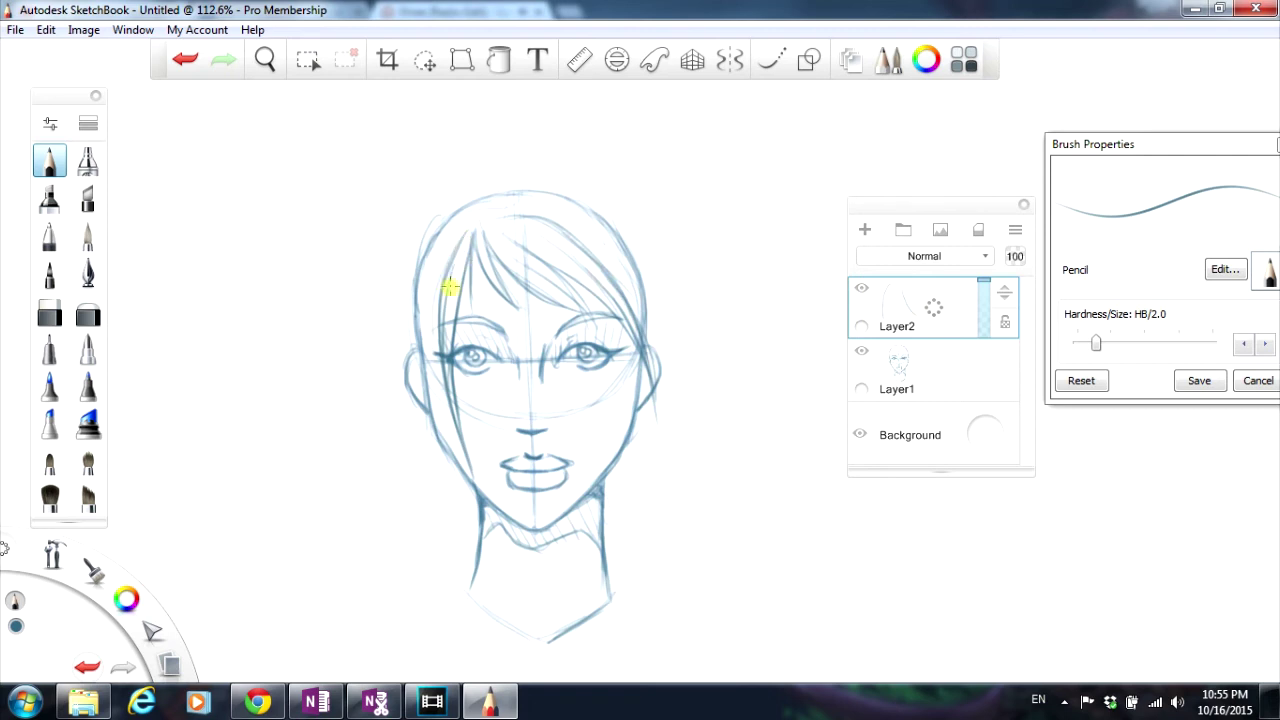
Step: Draw and darken hair strands down the left side of the face to the jaw
drag(450, 287, 455, 503)
drag(438, 326, 445, 422)
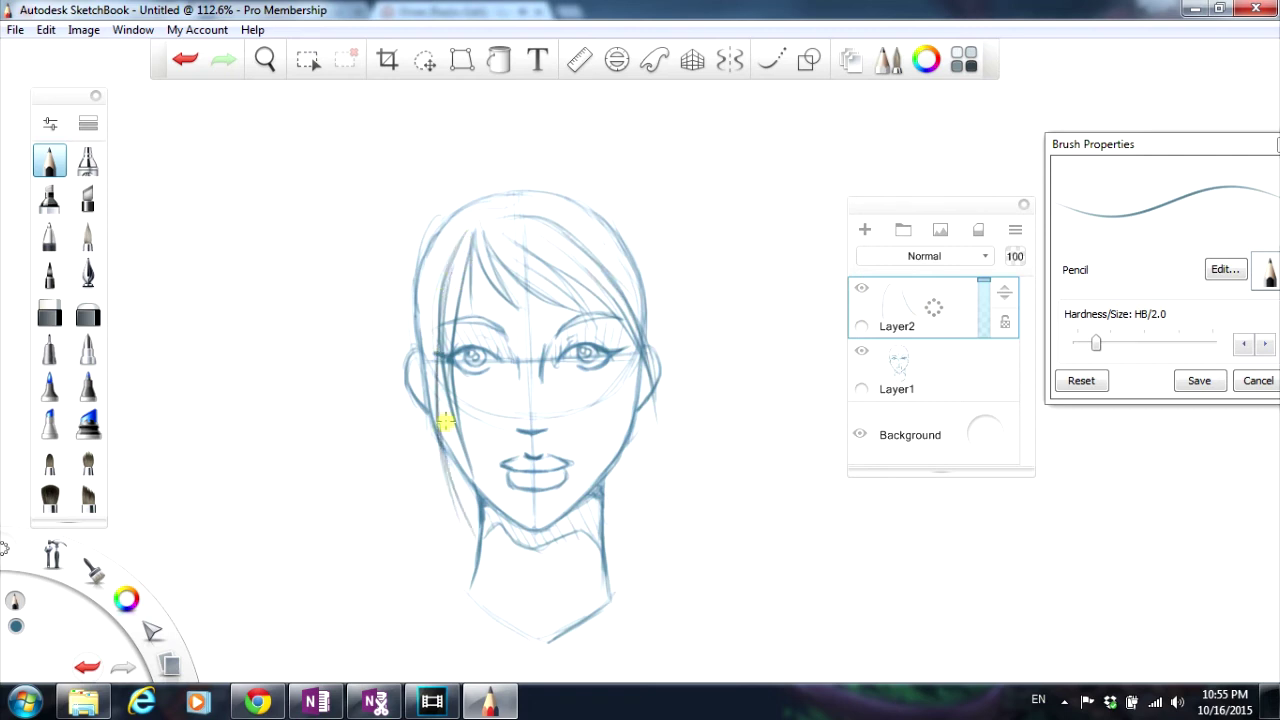
drag(430, 375, 462, 525)
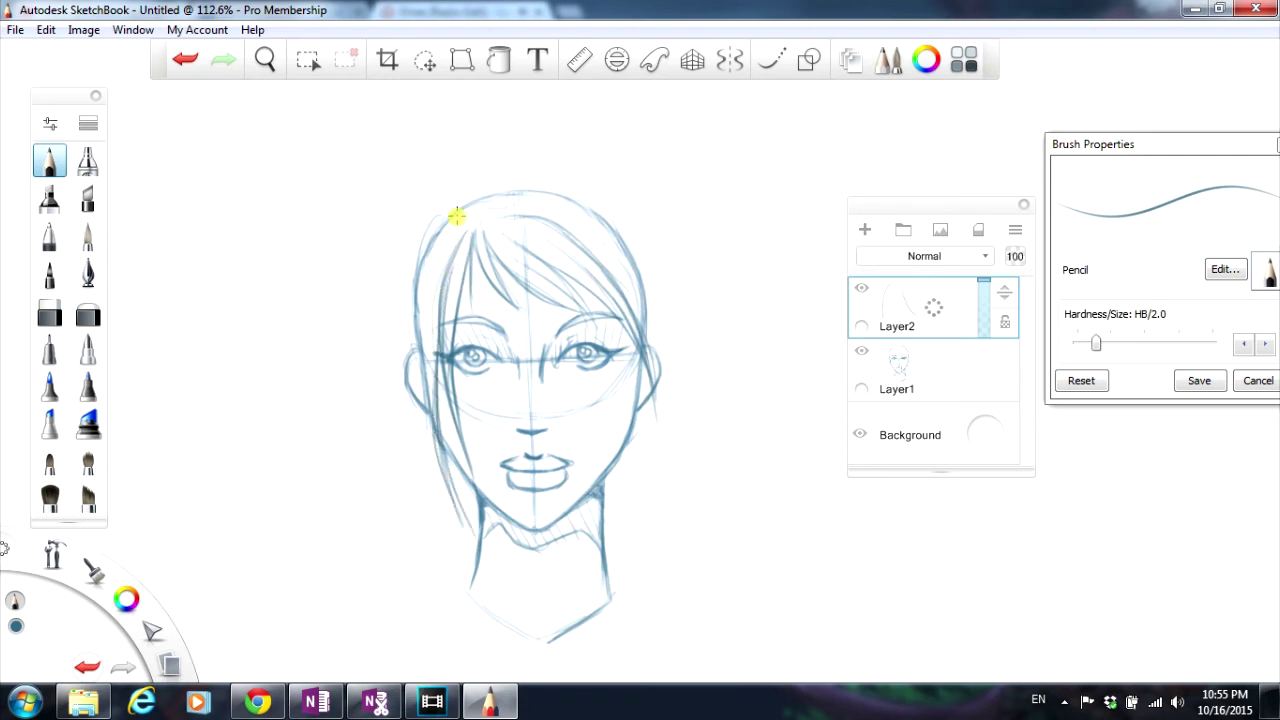
drag(456, 216, 400, 350)
drag(448, 217, 410, 347)
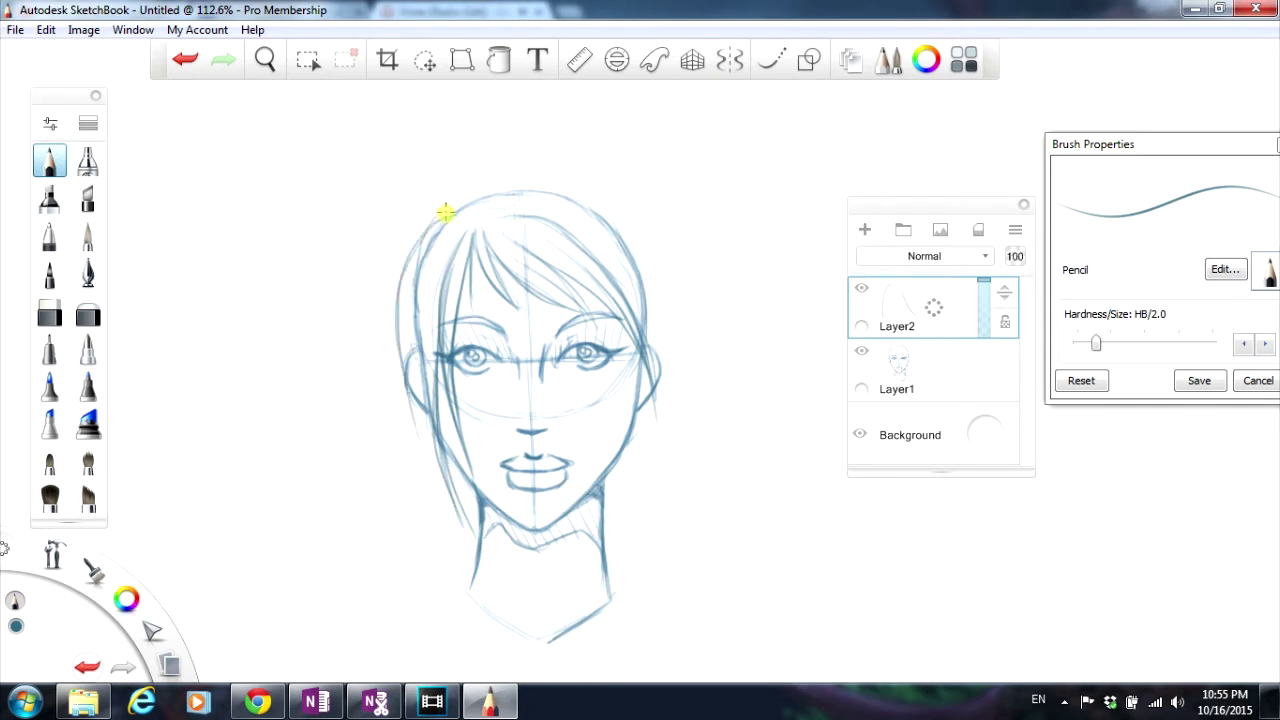
mouse_move(437, 214)
mouse_down()
mouse_move(408, 386)
mouse_move(424, 238)
mouse_move(435, 466)
mouse_up()
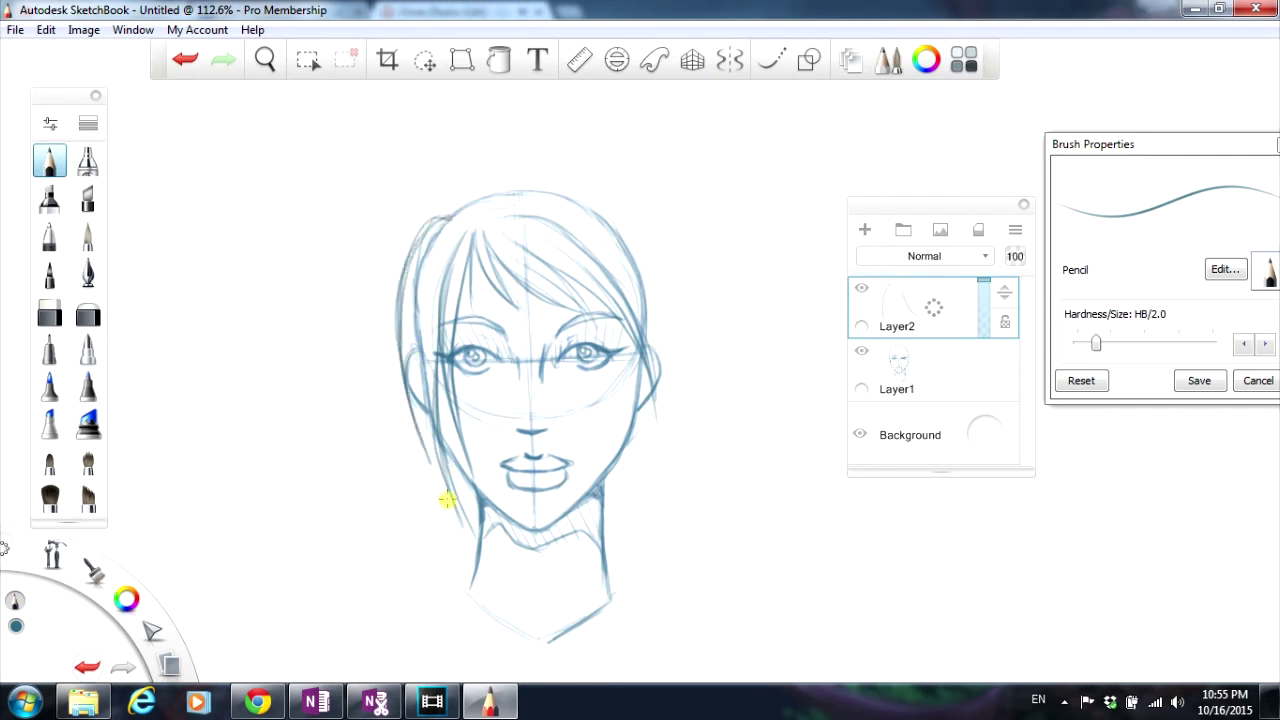
drag(410, 375, 457, 514)
drag(418, 420, 449, 491)
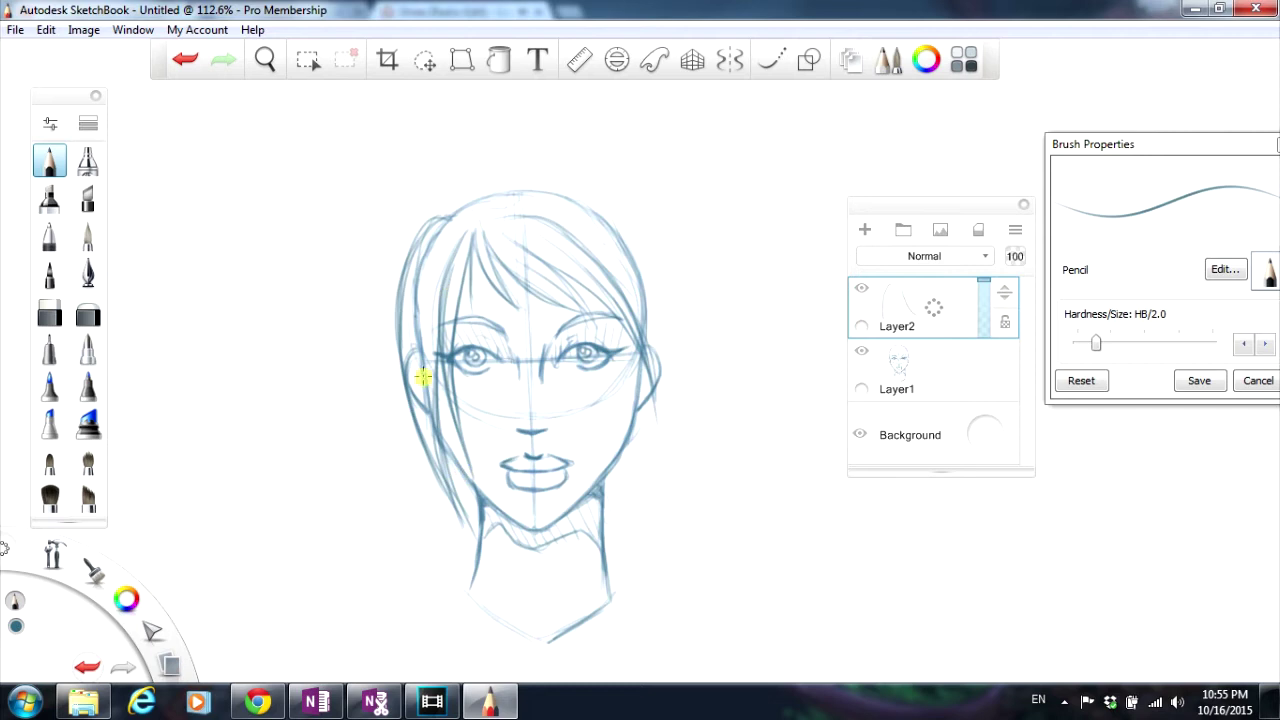
mouse_move(450, 218)
mouse_down()
mouse_move(426, 249)
mouse_move(418, 375)
mouse_up()
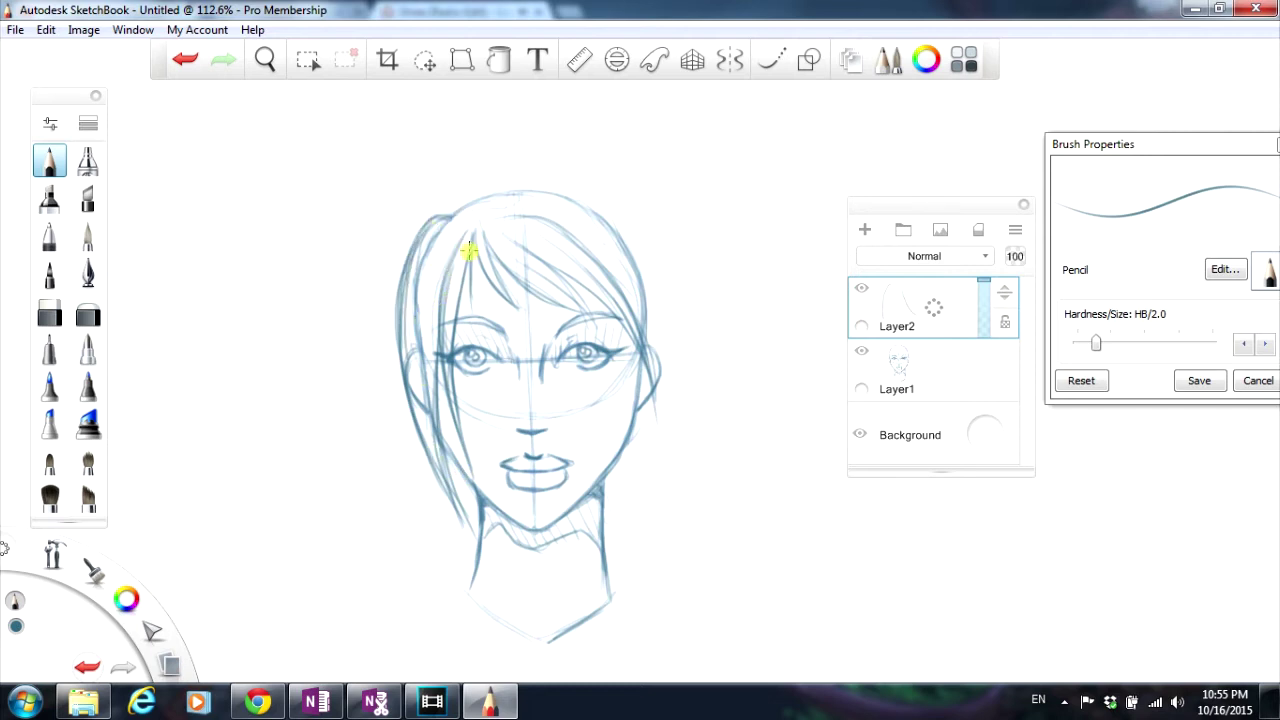
drag(467, 233, 449, 297)
drag(447, 252, 464, 419)
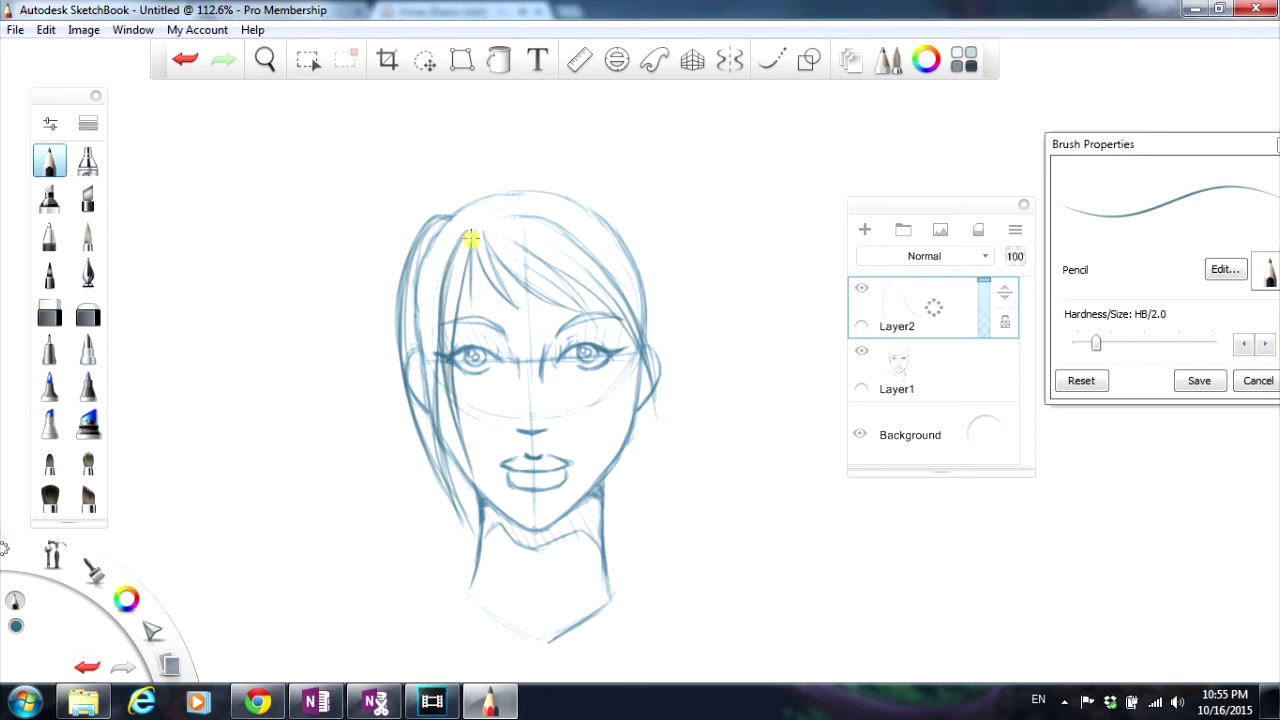
drag(471, 238, 458, 332)
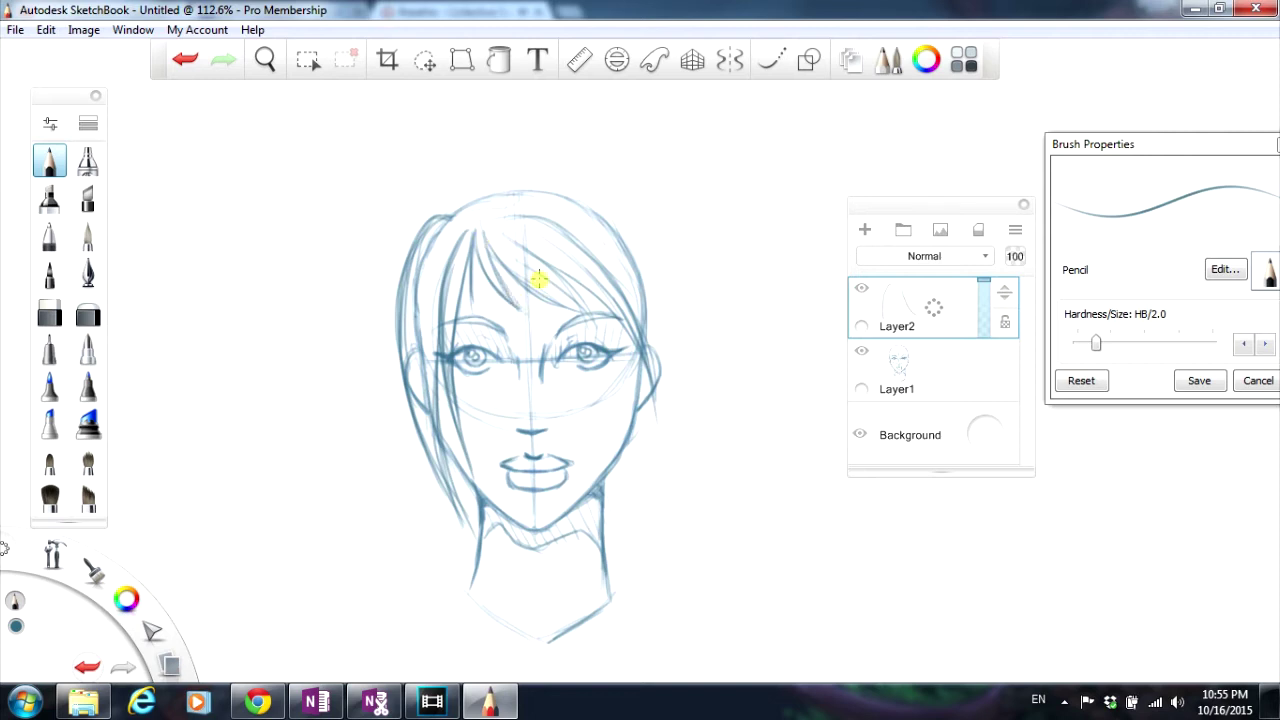
Step: Add a bang toward the right eye, hair by the right ear, and the head-top arc
mouse_move(496, 245)
mouse_down()
mouse_move(531, 296)
mouse_move(500, 260)
mouse_move(598, 337)
mouse_up()
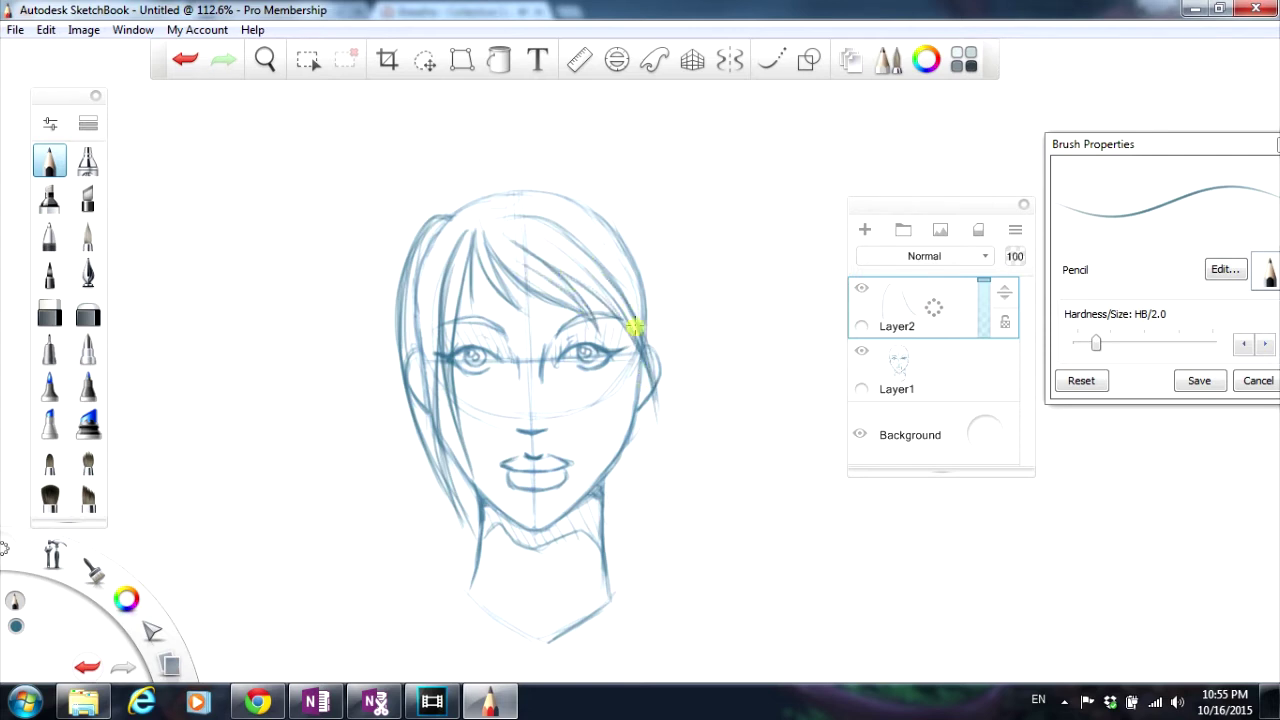
drag(648, 355, 662, 430)
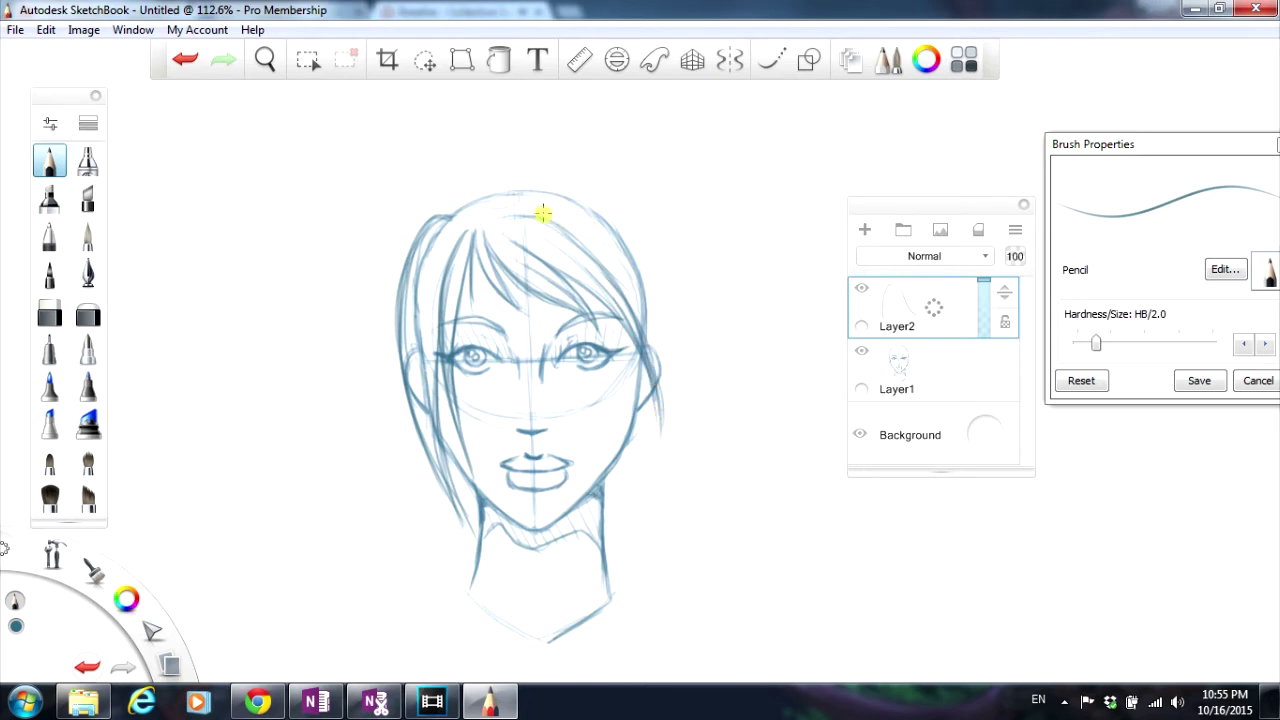
mouse_move(460, 206)
mouse_down()
mouse_move(474, 170)
mouse_move(531, 182)
mouse_up()
mouse_move(463, 203)
mouse_down()
mouse_move(536, 173)
mouse_move(500, 183)
mouse_move(619, 221)
mouse_move(626, 208)
mouse_move(627, 219)
mouse_move(576, 185)
mouse_move(639, 259)
mouse_move(592, 190)
mouse_move(572, 188)
mouse_move(629, 251)
mouse_up()
mouse_move(595, 198)
mouse_down()
mouse_move(654, 306)
mouse_move(636, 258)
mouse_move(647, 269)
mouse_move(656, 354)
mouse_up()
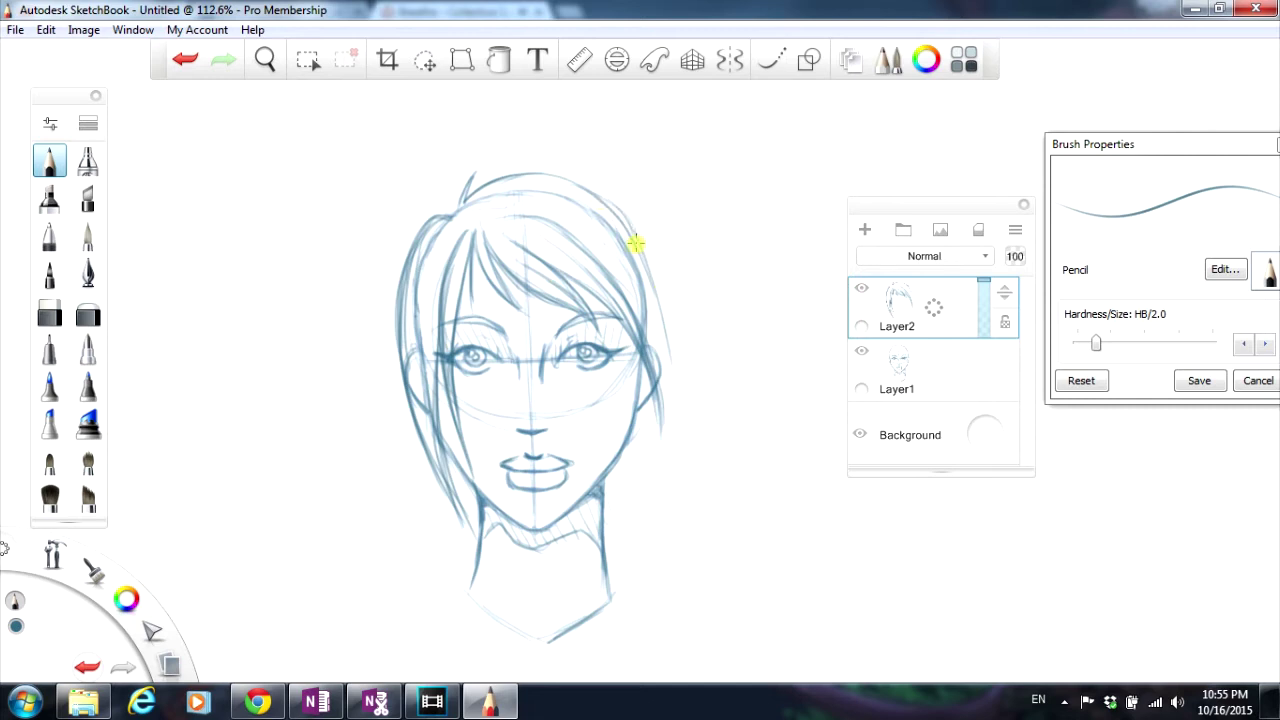
Step: Draw and darken long strands down the hair's right side, ending in an upward flick
mouse_move(646, 254)
mouse_down()
mouse_move(677, 357)
mouse_move(662, 311)
mouse_move(679, 451)
mouse_up()
drag(660, 309, 684, 443)
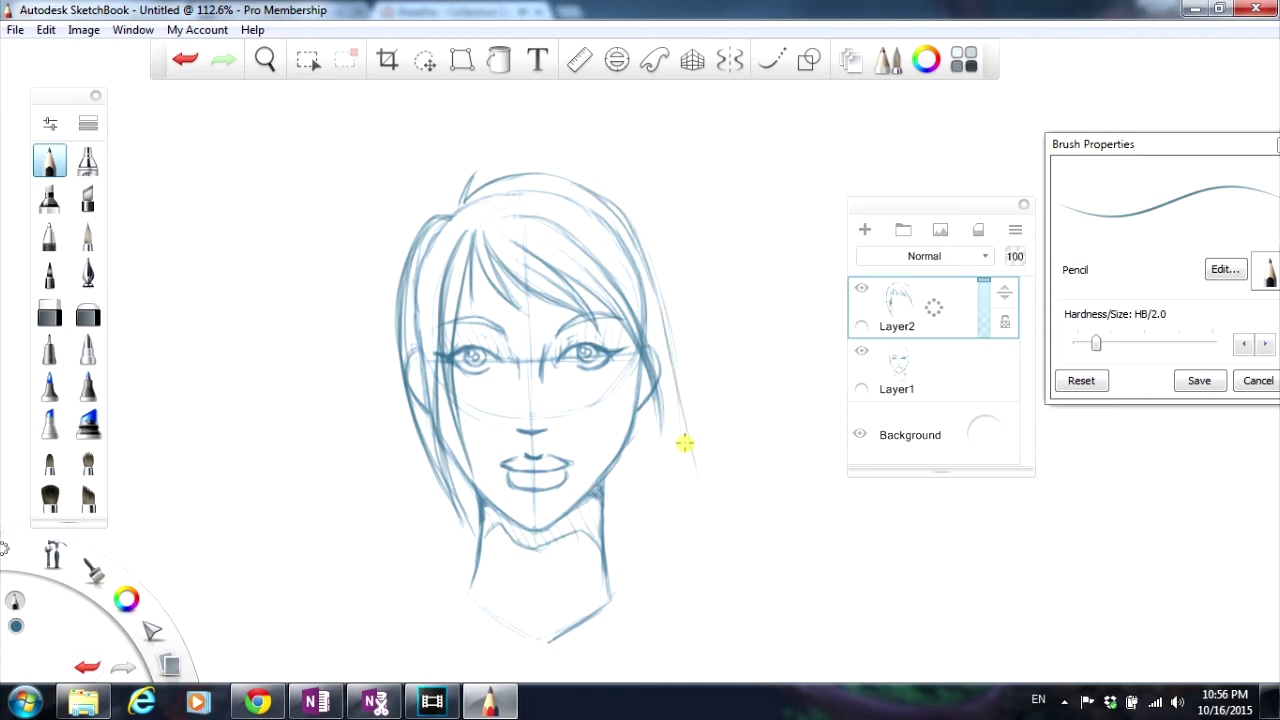
drag(666, 309, 710, 492)
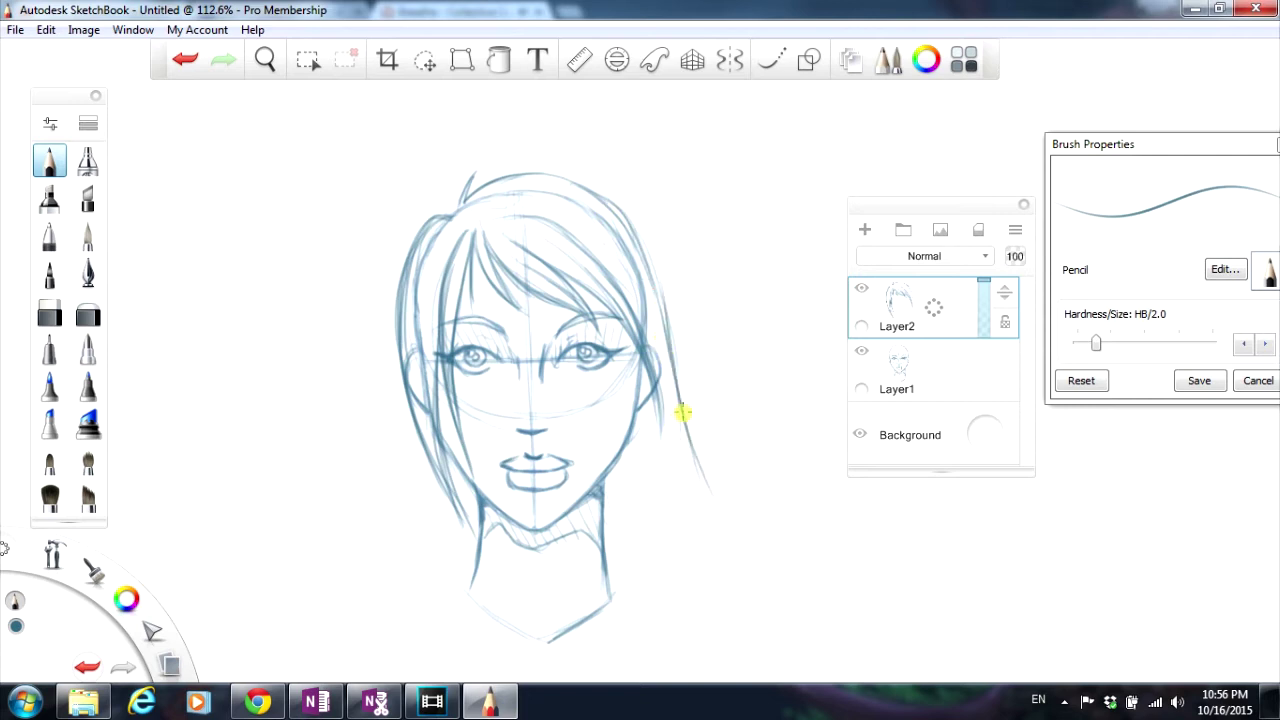
drag(672, 400, 692, 468)
drag(673, 438, 684, 508)
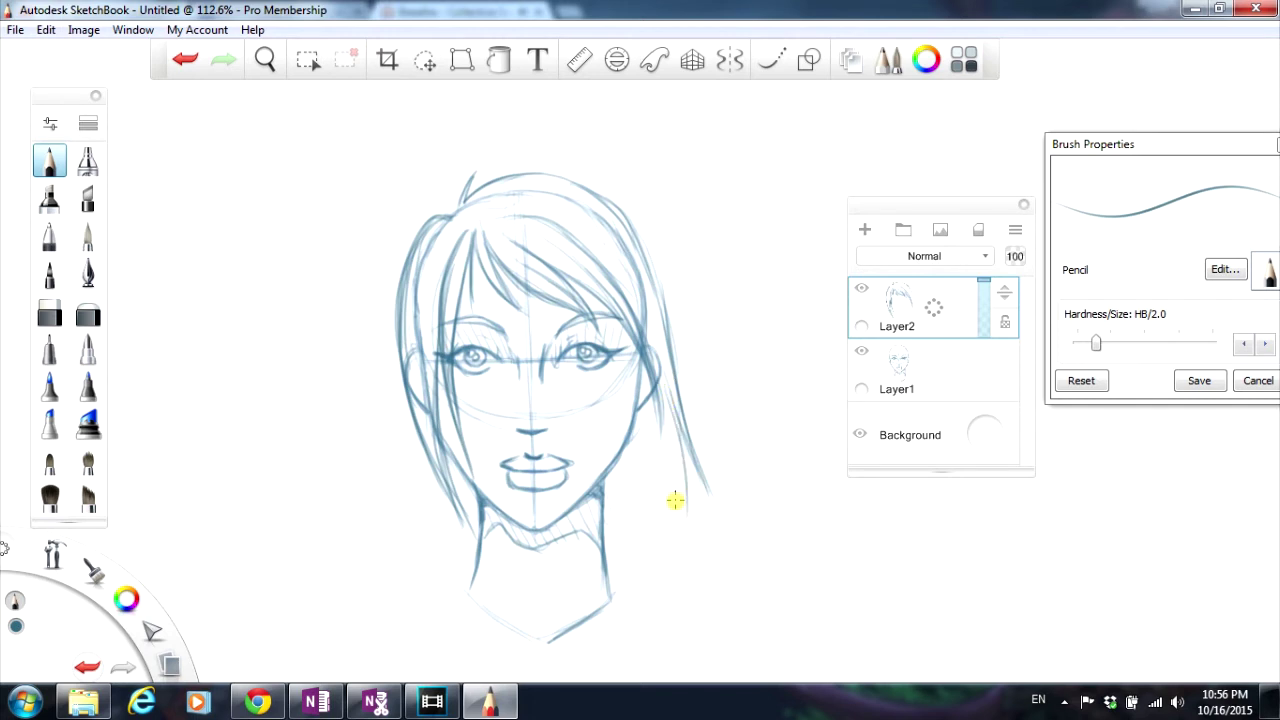
drag(656, 456, 660, 536)
mouse_move(642, 430)
mouse_down()
mouse_move(658, 547)
mouse_move(689, 509)
mouse_up()
drag(649, 437, 649, 531)
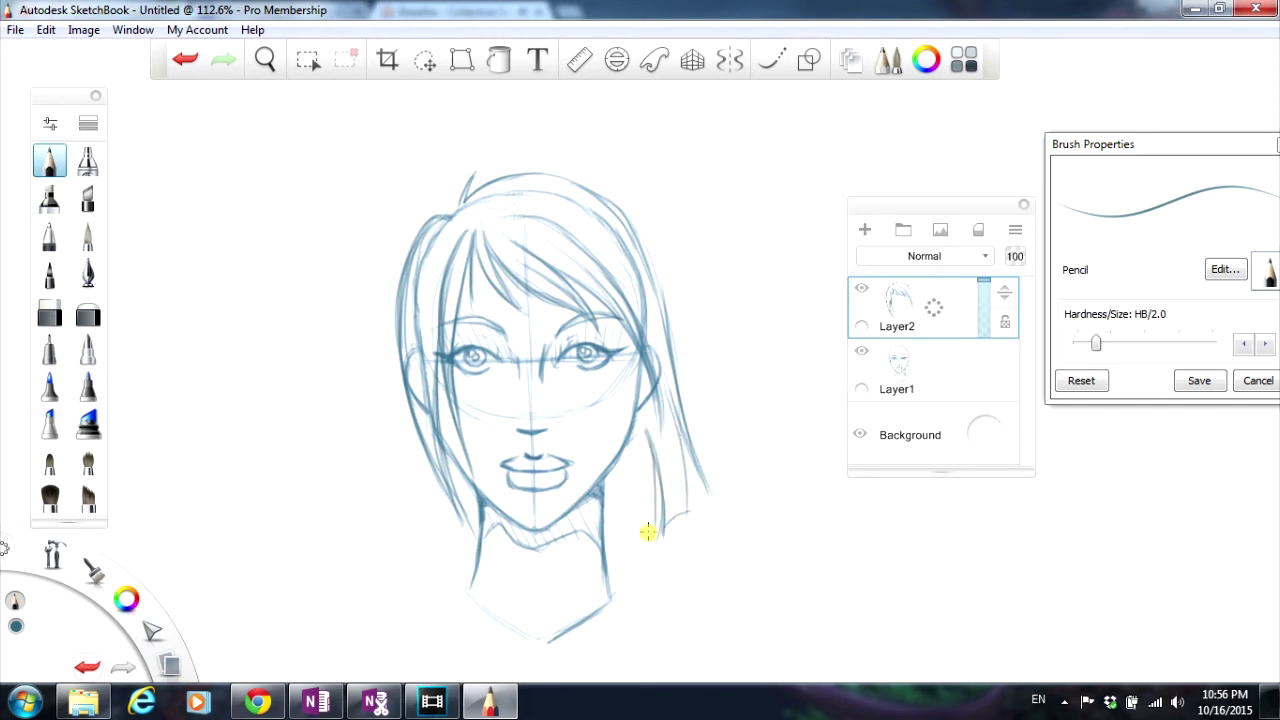
drag(649, 474, 652, 540)
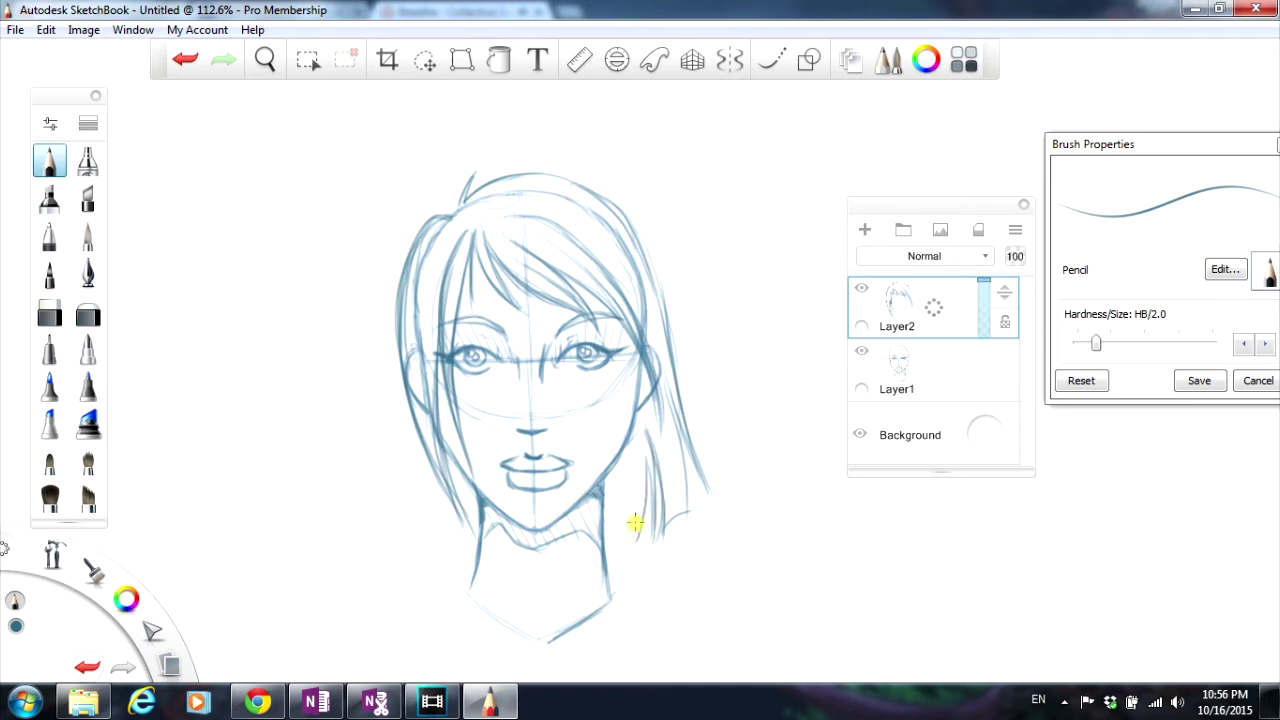
drag(643, 457, 640, 523)
mouse_move(644, 455)
mouse_down()
mouse_move(650, 534)
mouse_move(653, 452)
mouse_move(666, 520)
mouse_up()
drag(684, 426, 671, 517)
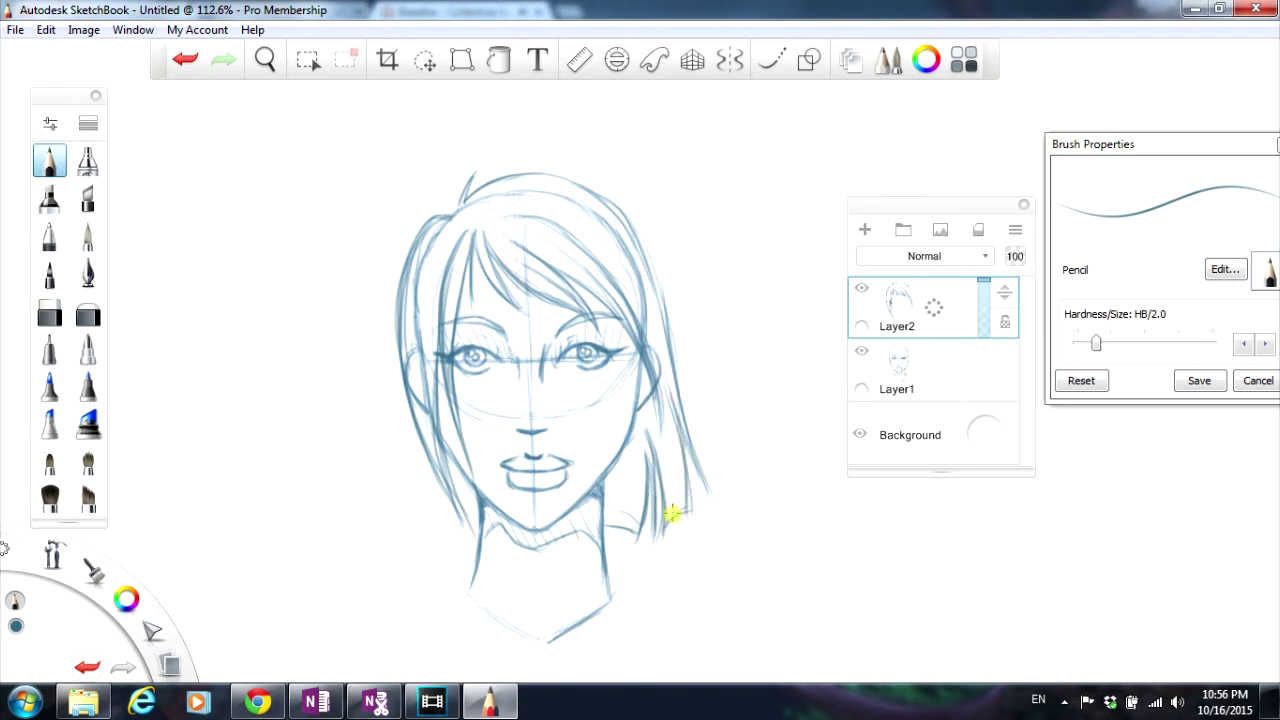
Step: Sketch the left outer hair edge, undo it, and add a stroke at the neck's left edge
mouse_move(415, 440)
mouse_down()
mouse_move(410, 476)
mouse_move(416, 432)
mouse_move(399, 516)
mouse_move(422, 455)
mouse_move(421, 543)
mouse_move(422, 460)
mouse_move(421, 516)
mouse_move(424, 504)
mouse_move(465, 528)
mouse_up()
key(ctrl+z)
key(ctrl+z)
key(ctrl+z)
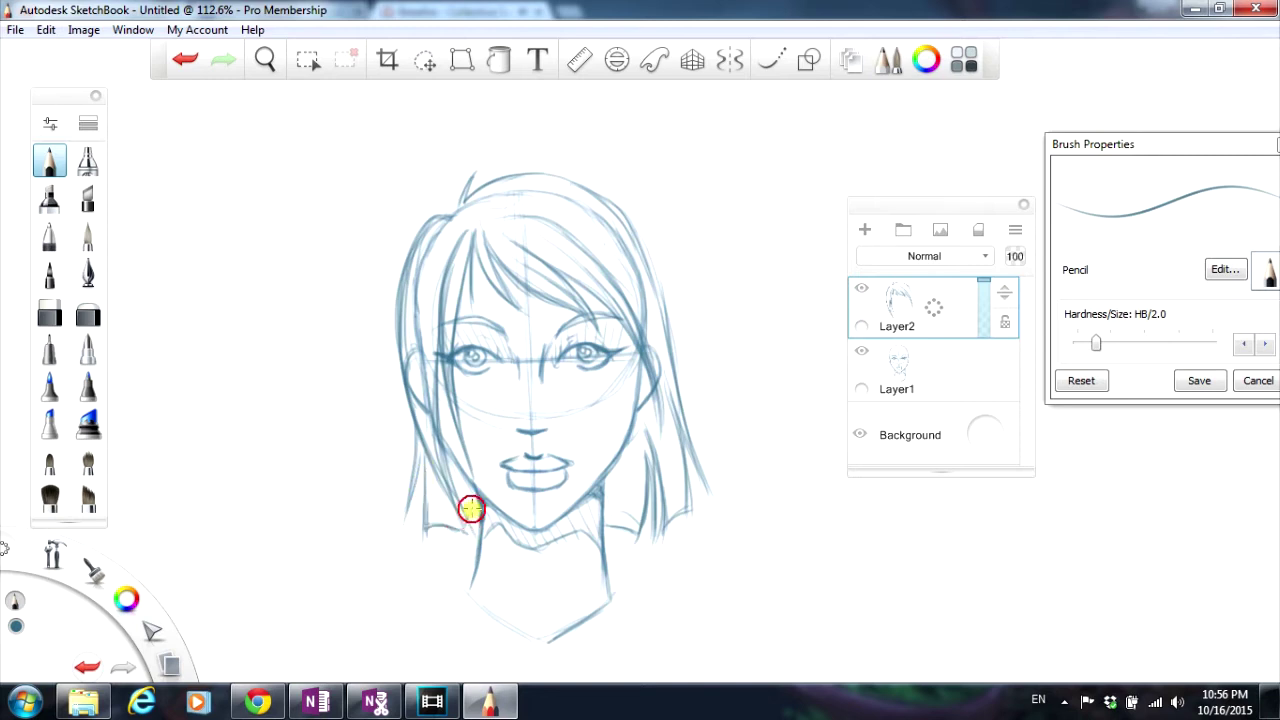
drag(471, 509, 478, 536)
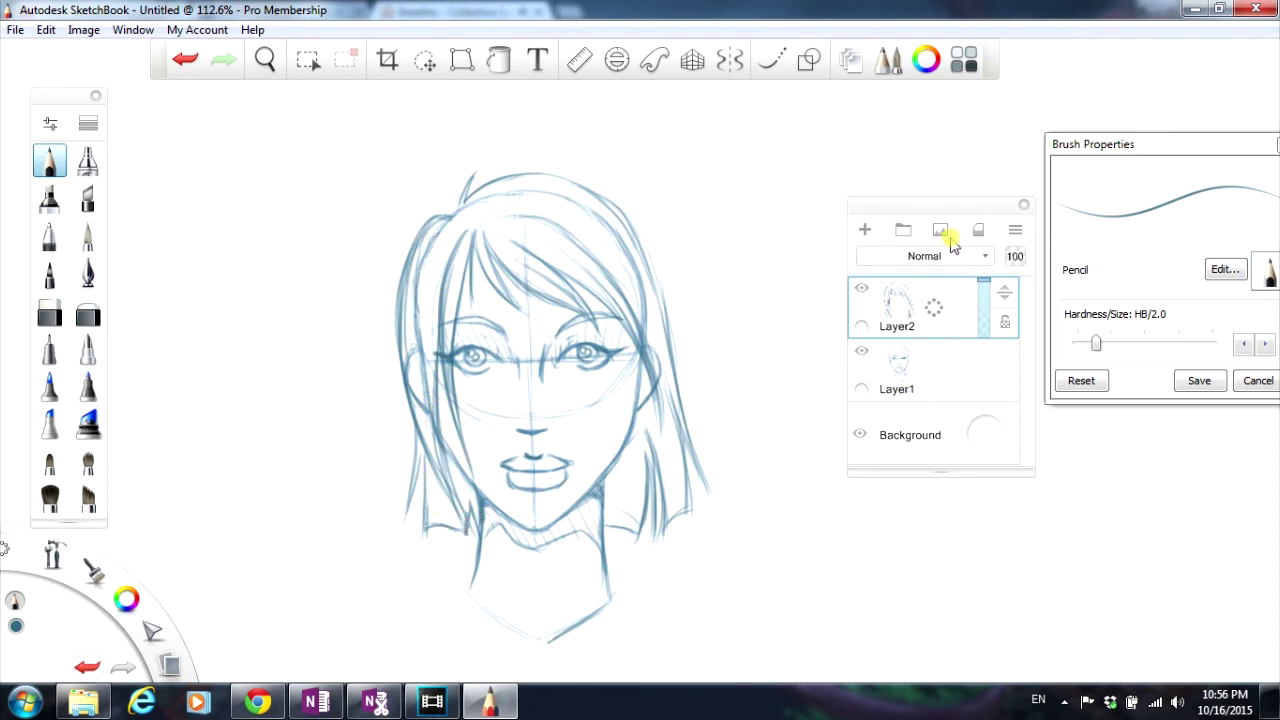
Step: On Layer1, erase stray lines along the left hair edge with a size 7.3 Hard Eraser
click(956, 365)
click(46, 322)
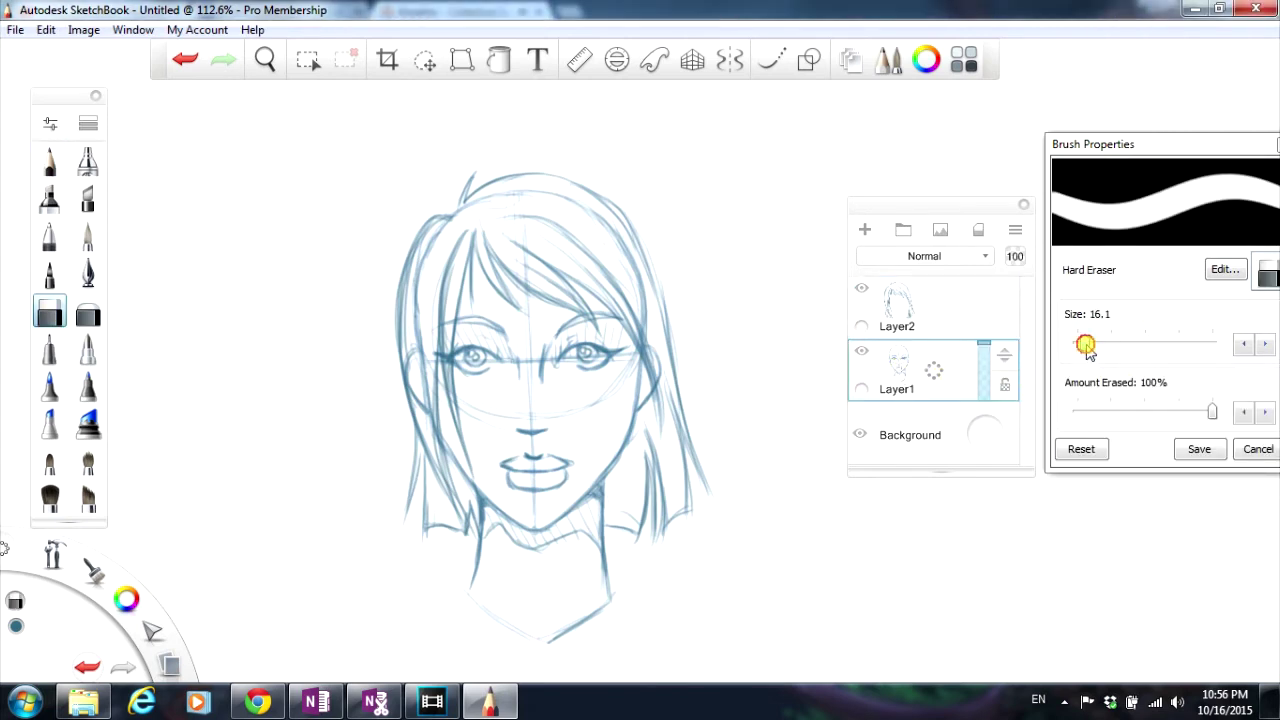
drag(1087, 346, 1079, 344)
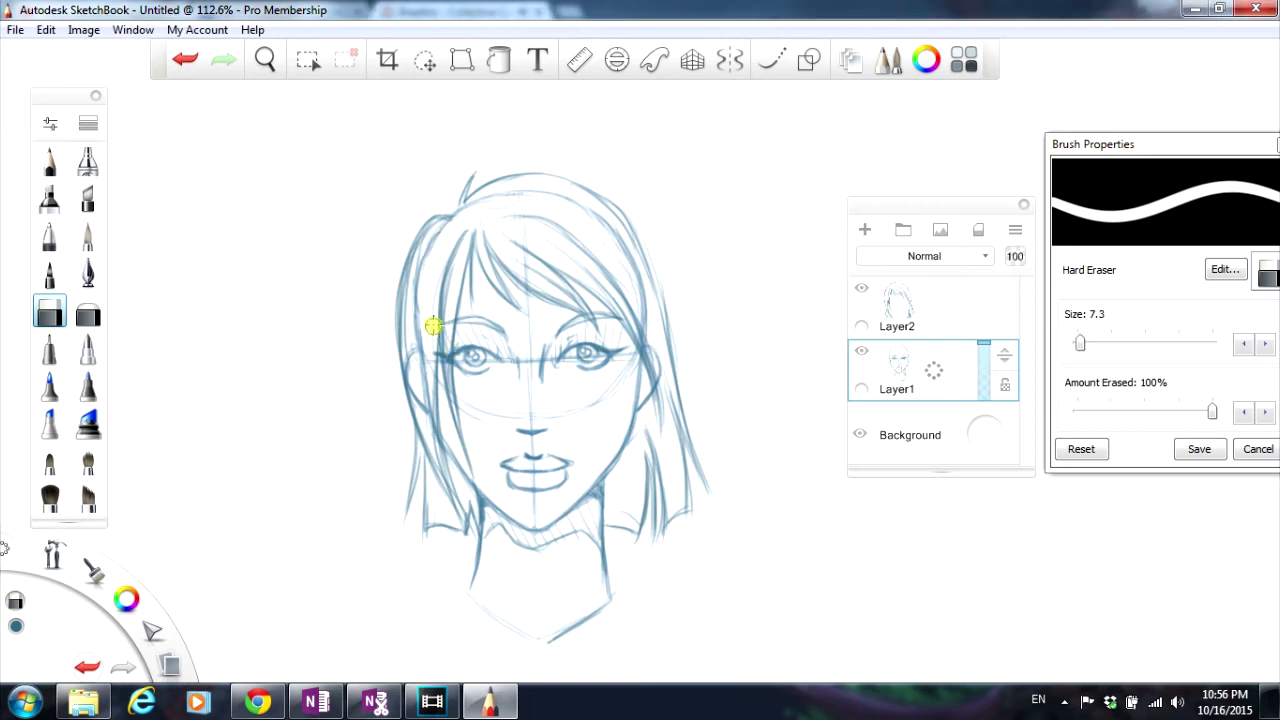
mouse_move(432, 325)
mouse_down()
mouse_move(417, 354)
mouse_move(417, 334)
mouse_move(414, 371)
mouse_move(437, 229)
mouse_move(420, 363)
mouse_move(414, 320)
mouse_move(410, 342)
mouse_up()
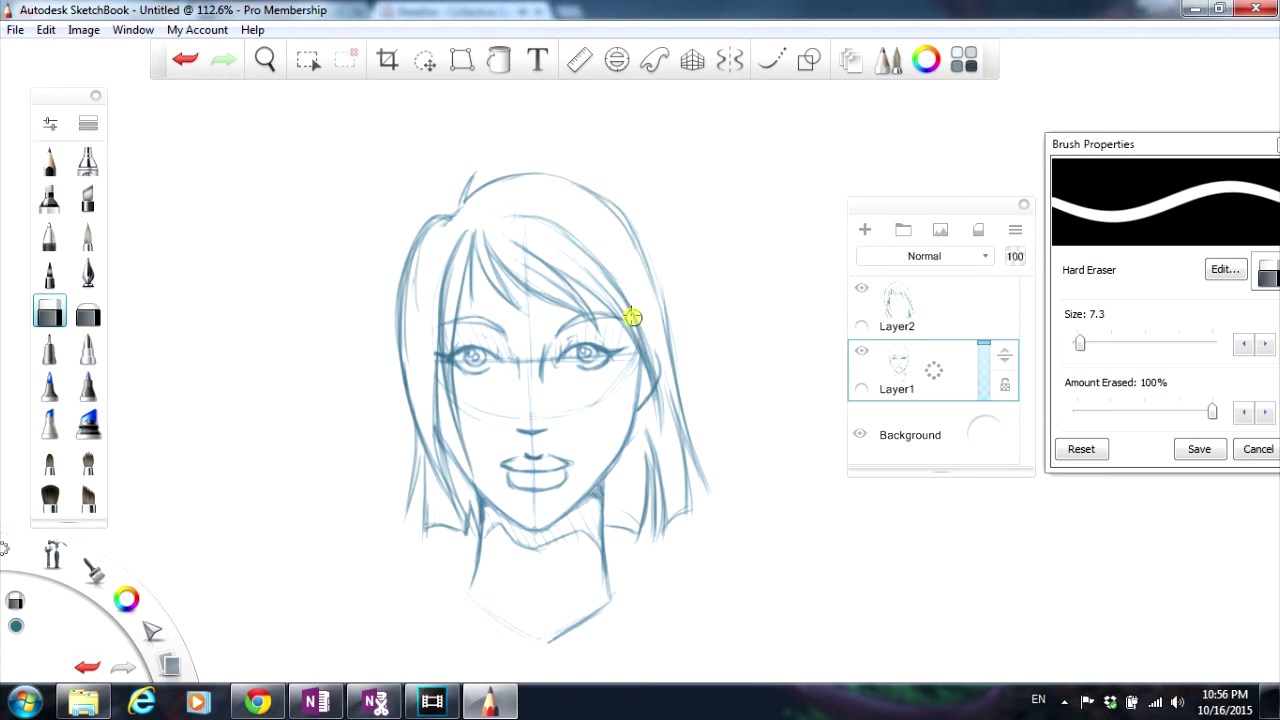
Step: Back on the Pencil, draw a short ear outline between the right-side hair strands
click(54, 168)
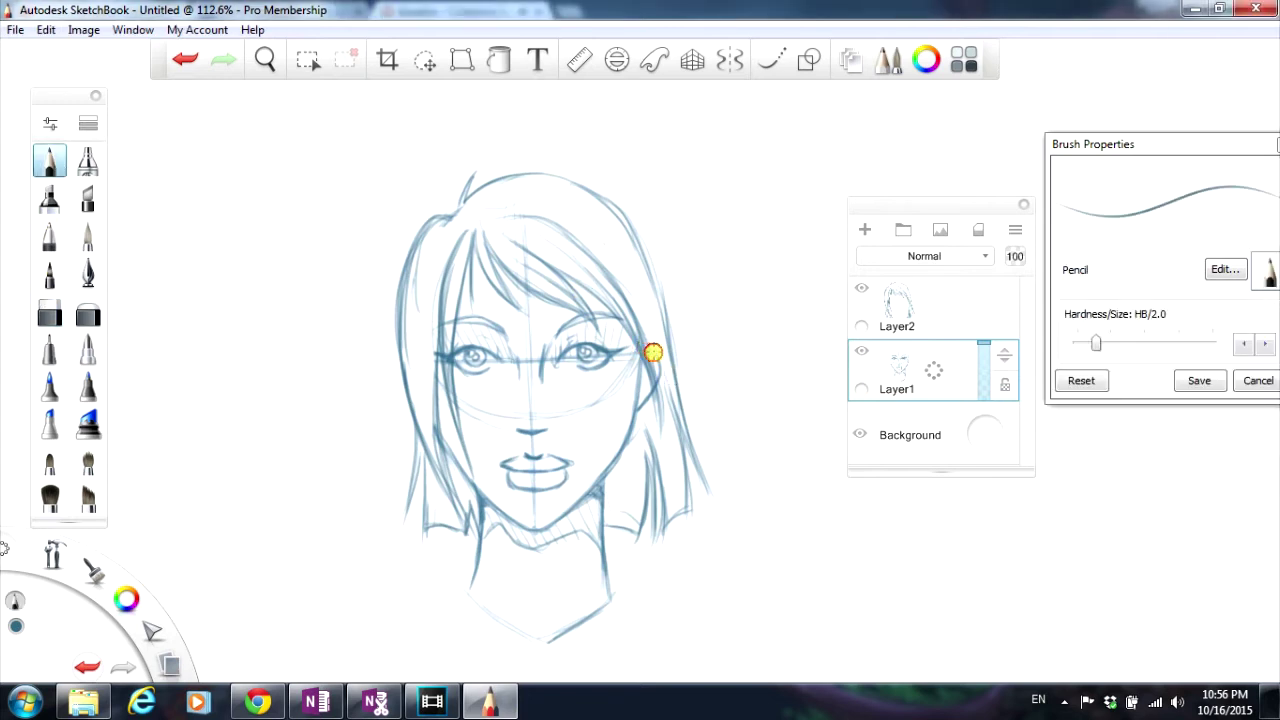
drag(639, 388, 643, 382)
drag(648, 386, 651, 371)
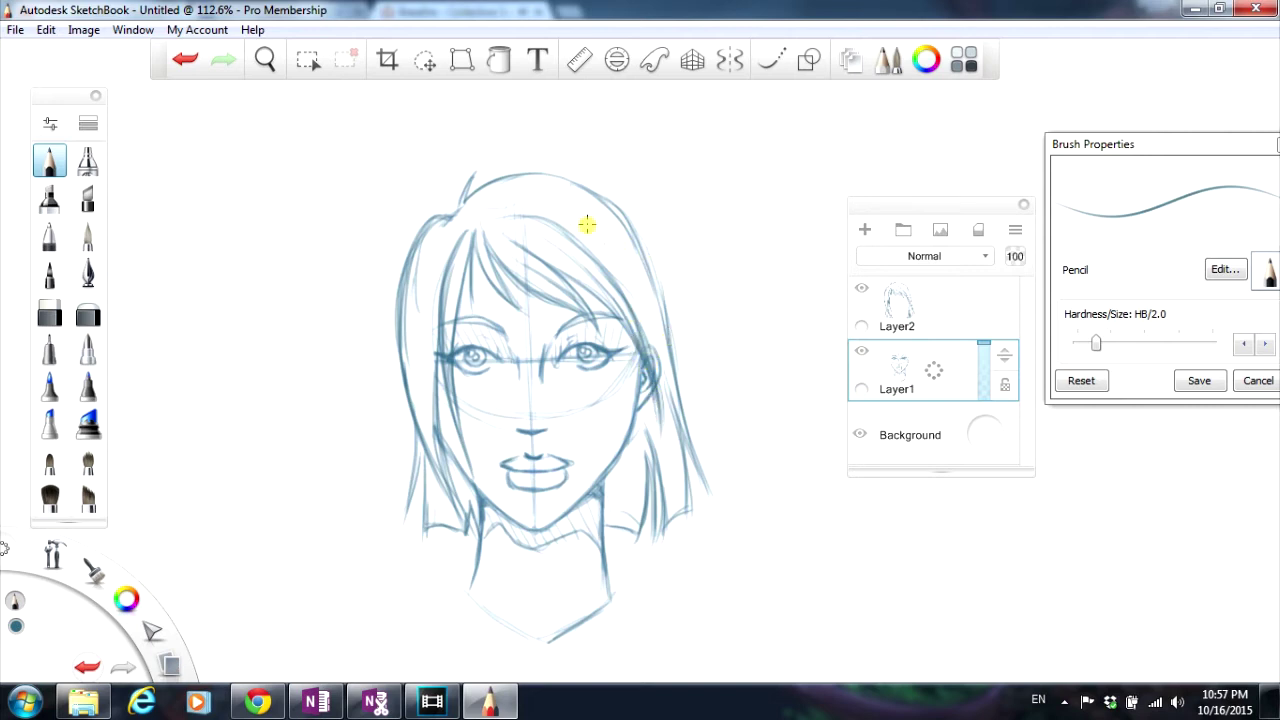
Step: On Layer2, add an arc across the hair top, strokes down the left side and one on the right
click(900, 305)
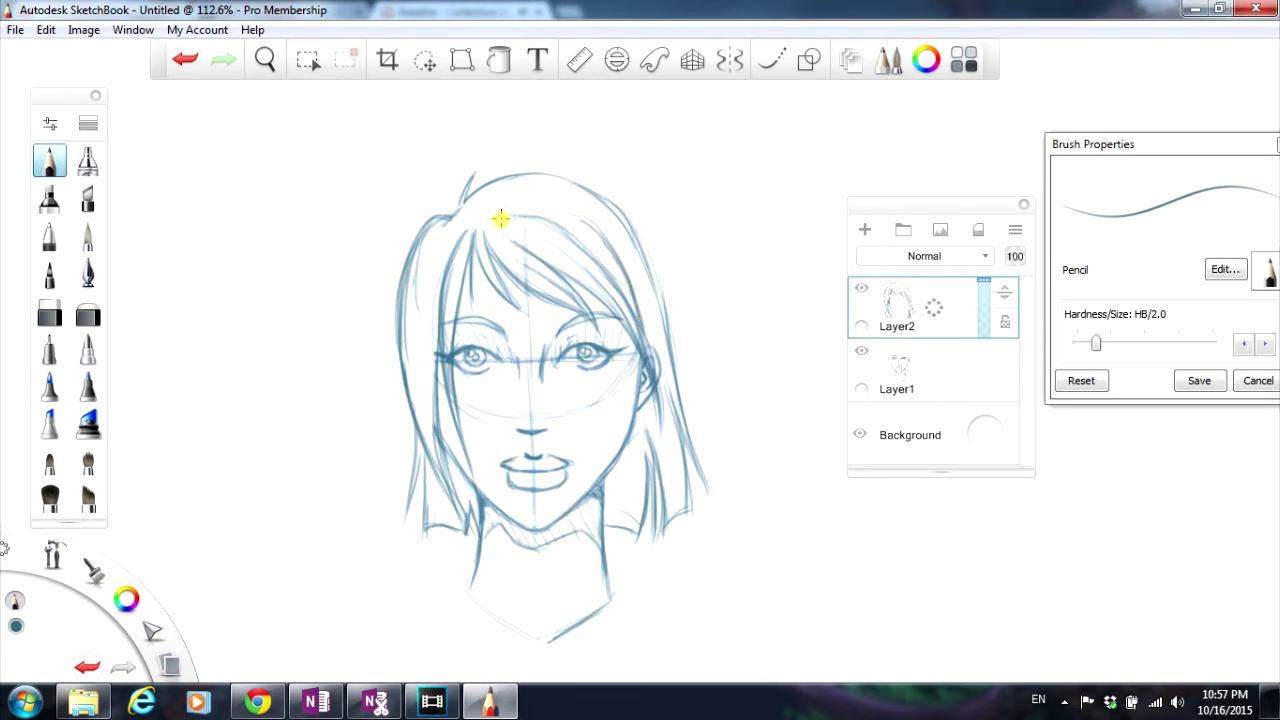
mouse_move(501, 218)
mouse_down()
mouse_move(566, 233)
mouse_move(520, 212)
mouse_move(591, 216)
mouse_up()
mouse_move(423, 308)
mouse_down()
mouse_move(434, 443)
mouse_move(470, 493)
mouse_up()
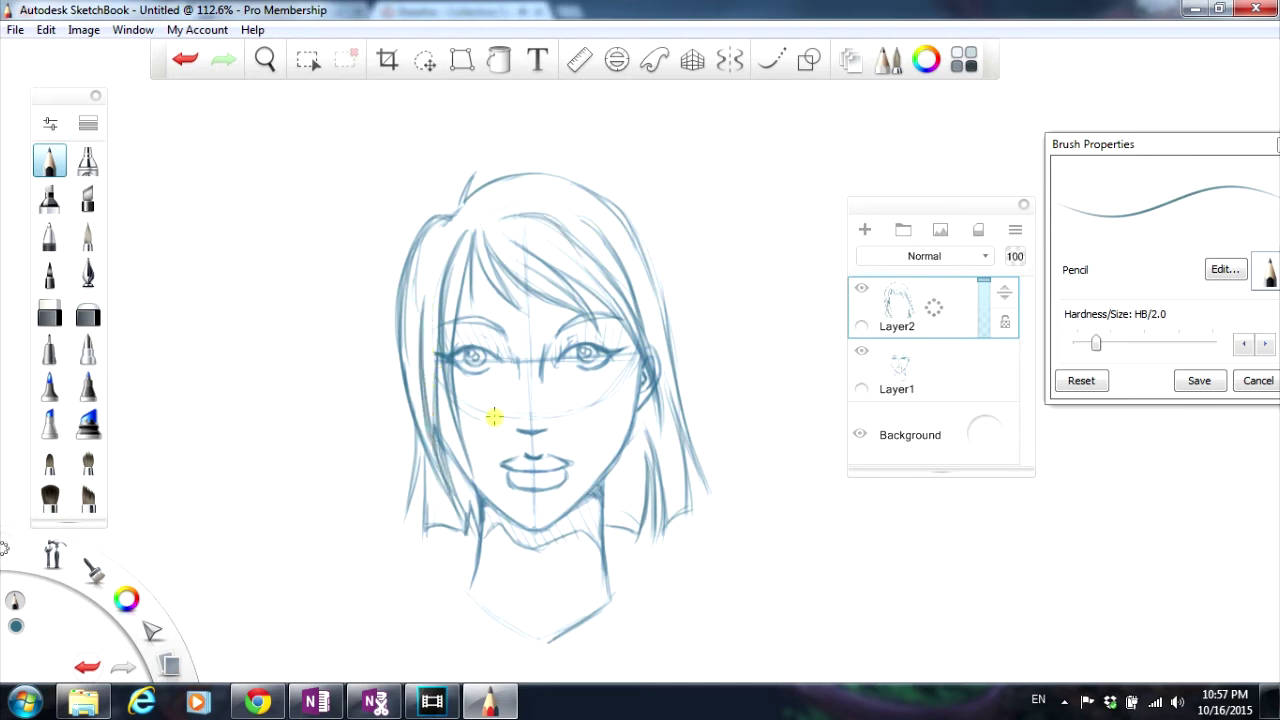
drag(666, 490, 660, 538)
Step: Merge Layer2 down into Layer1, add a new Layer4, and fade Layer1 to 27% opacity
click(934, 308)
drag(936, 318, 938, 390)
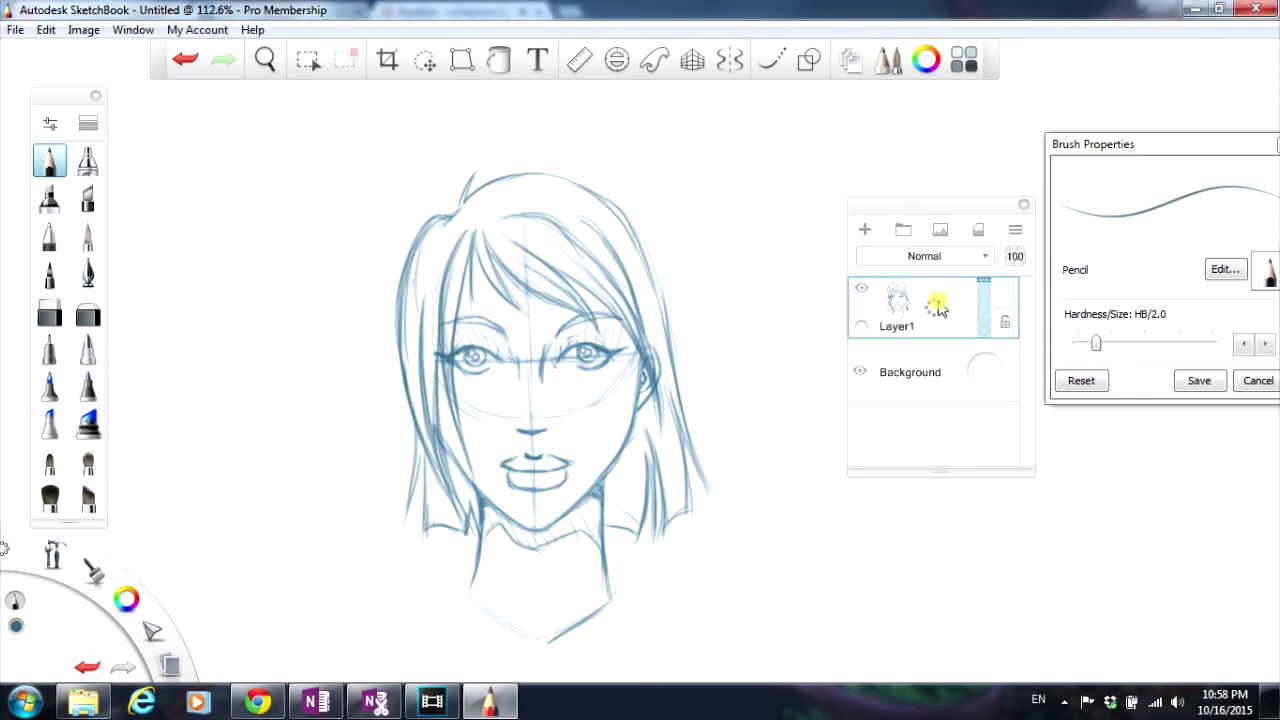
click(865, 229)
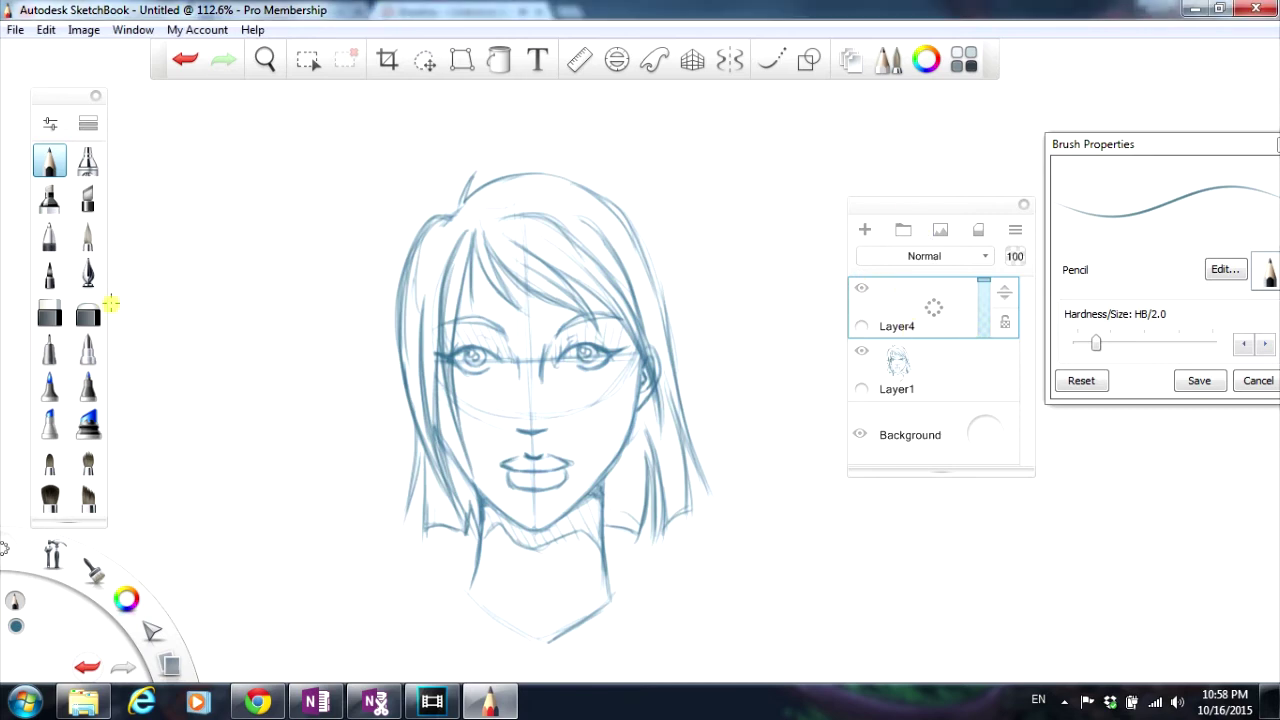
click(925, 378)
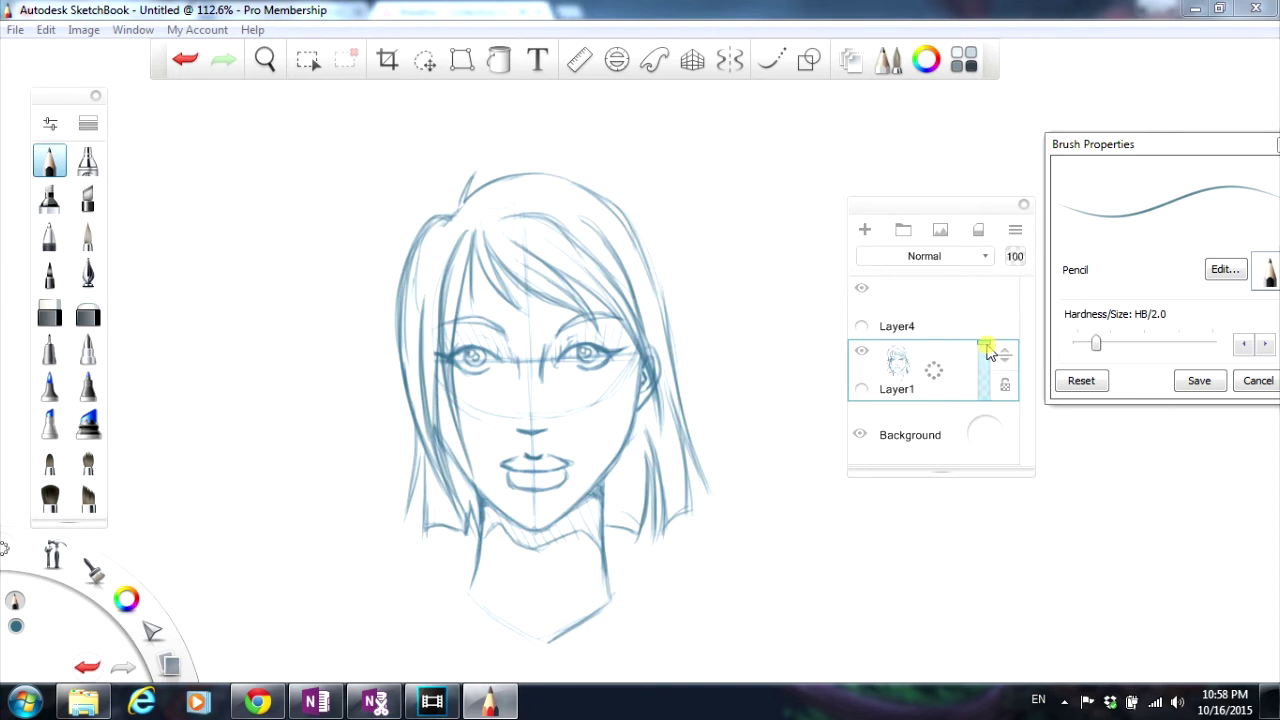
mouse_move(987, 353)
mouse_down()
mouse_move(983, 388)
mouse_move(986, 371)
mouse_up()
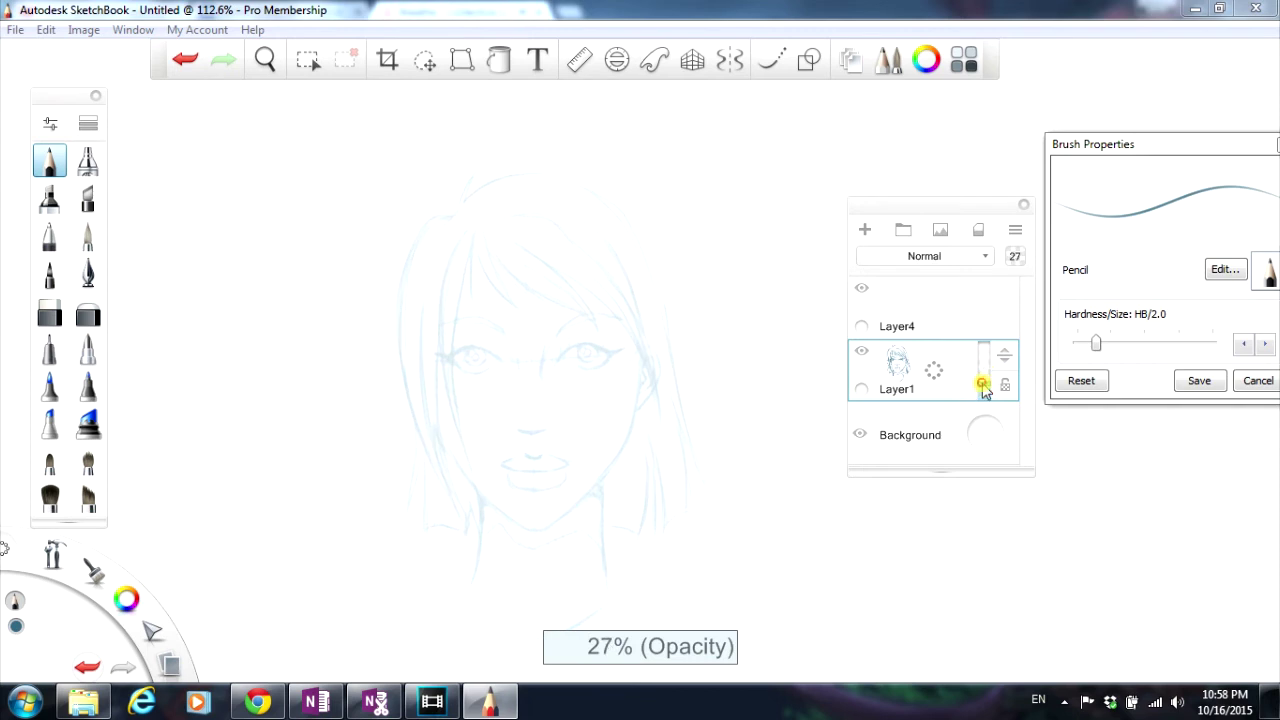
Step: Return to Layer4, load Copic Design colour 110 Special Black, and select the Inking Pen
click(966, 323)
click(964, 60)
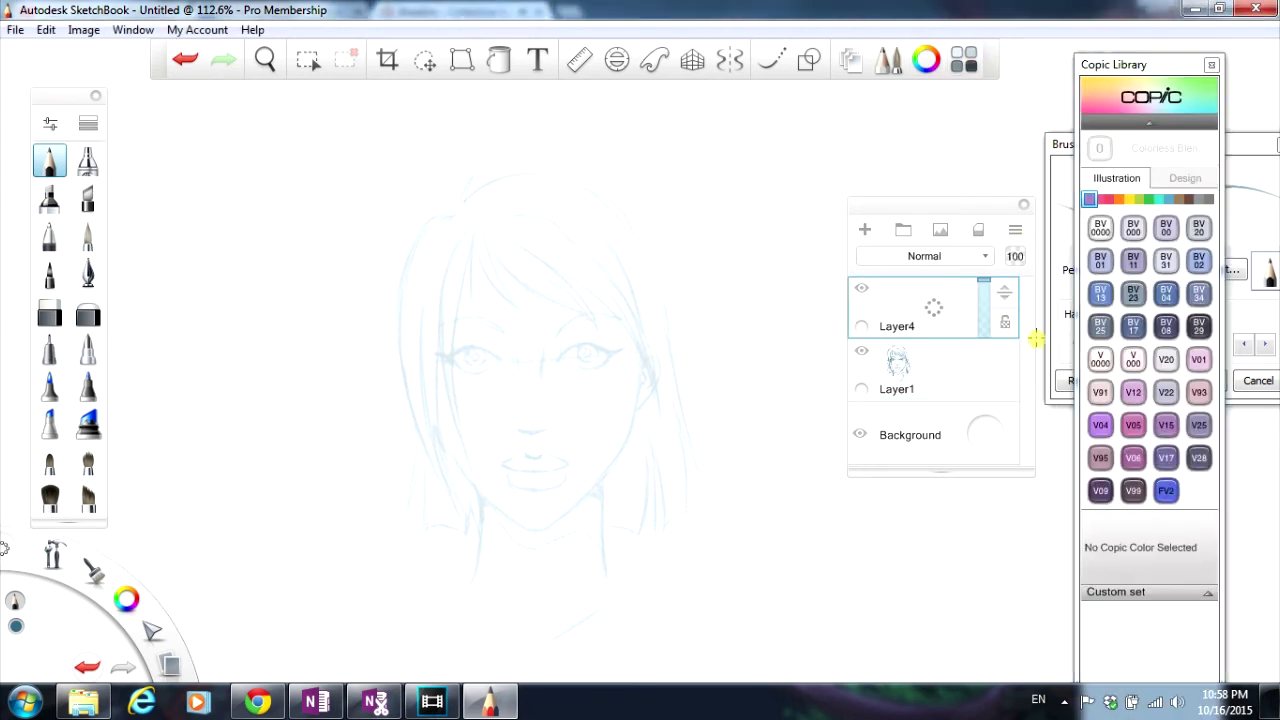
click(1187, 181)
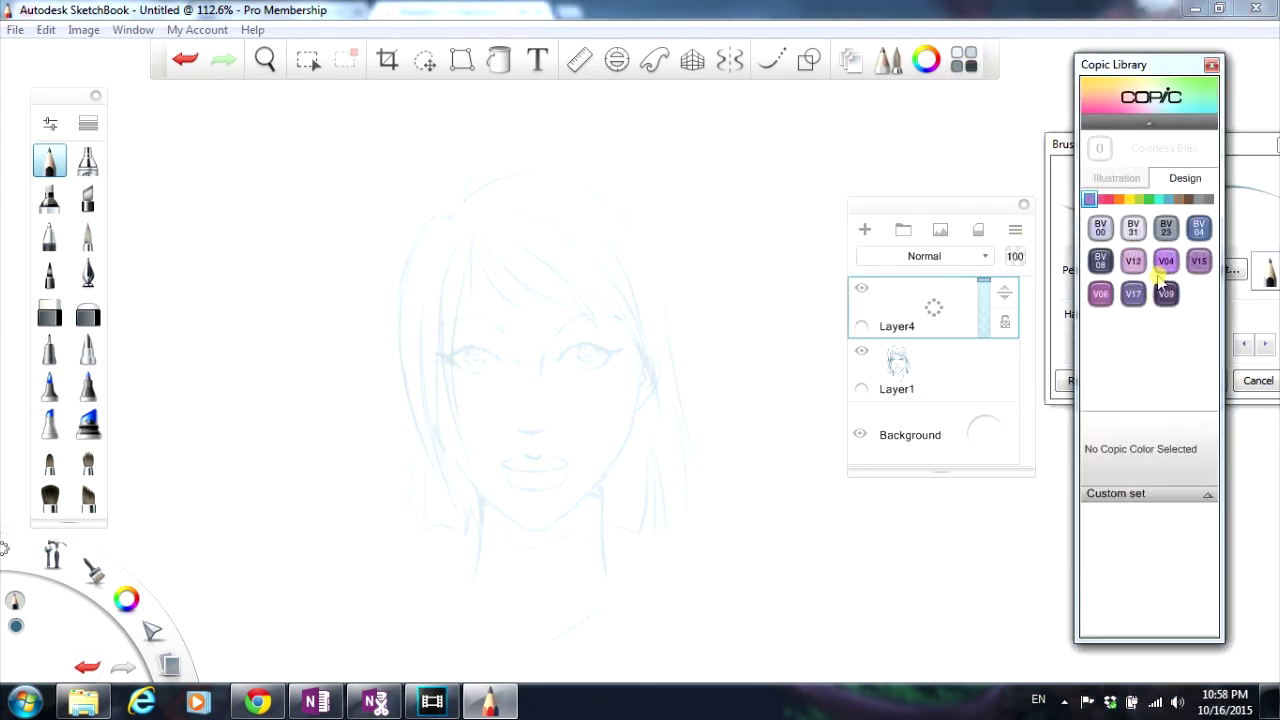
click(1207, 200)
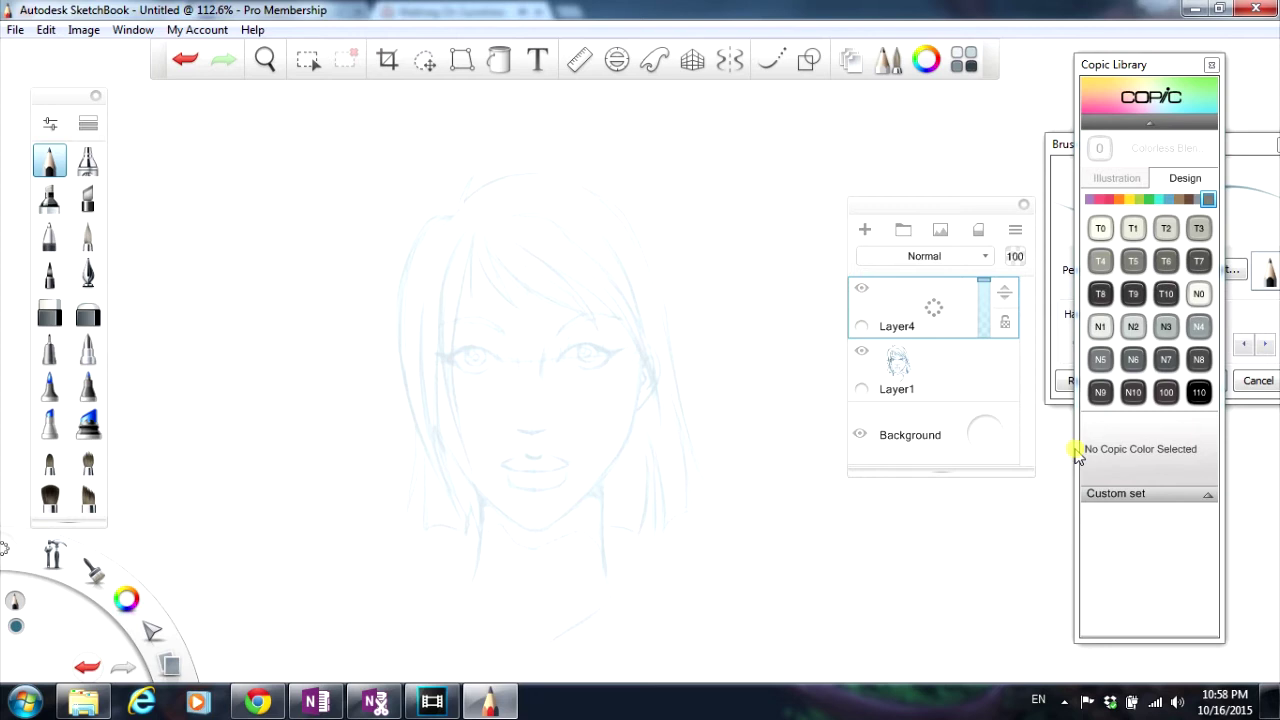
click(1199, 392)
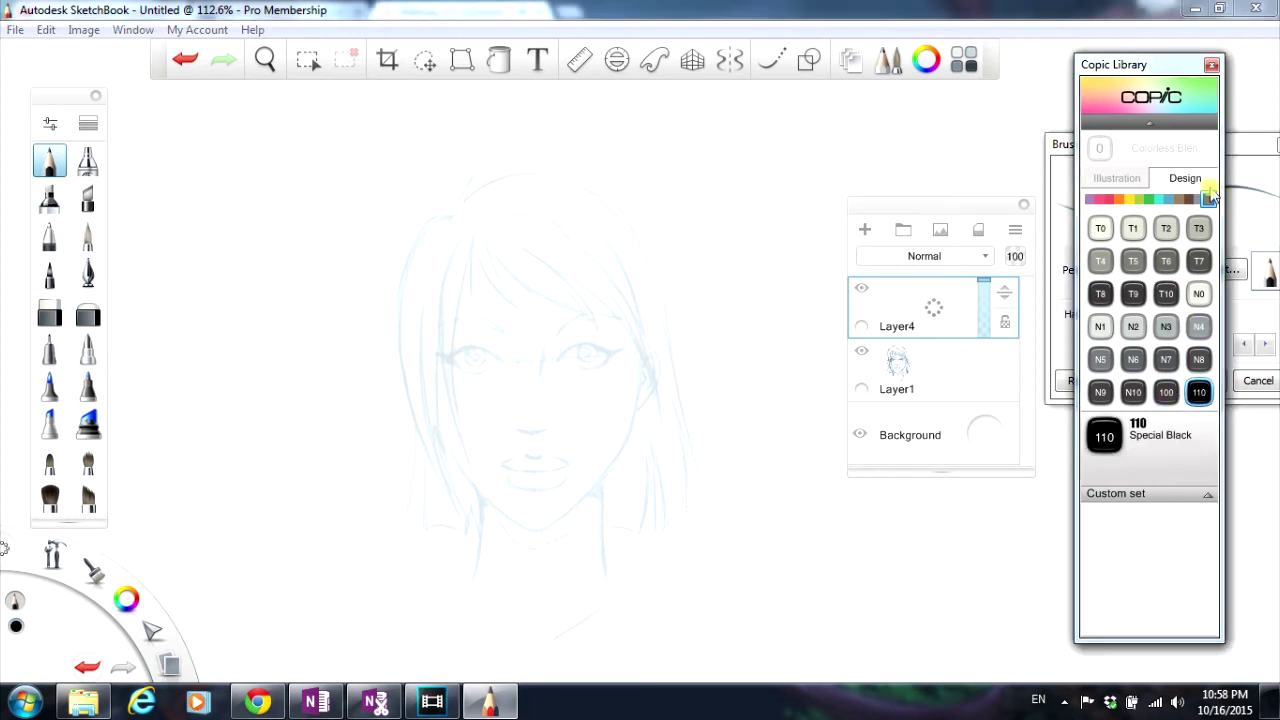
click(1211, 64)
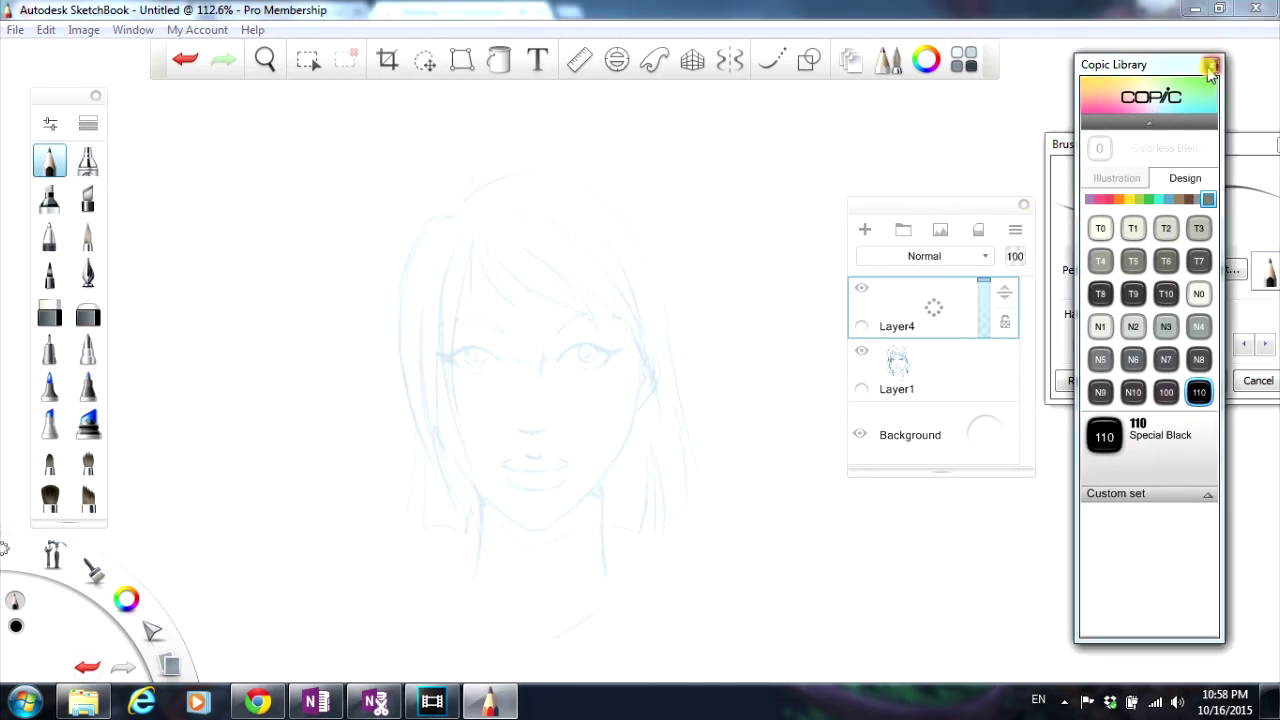
click(88, 273)
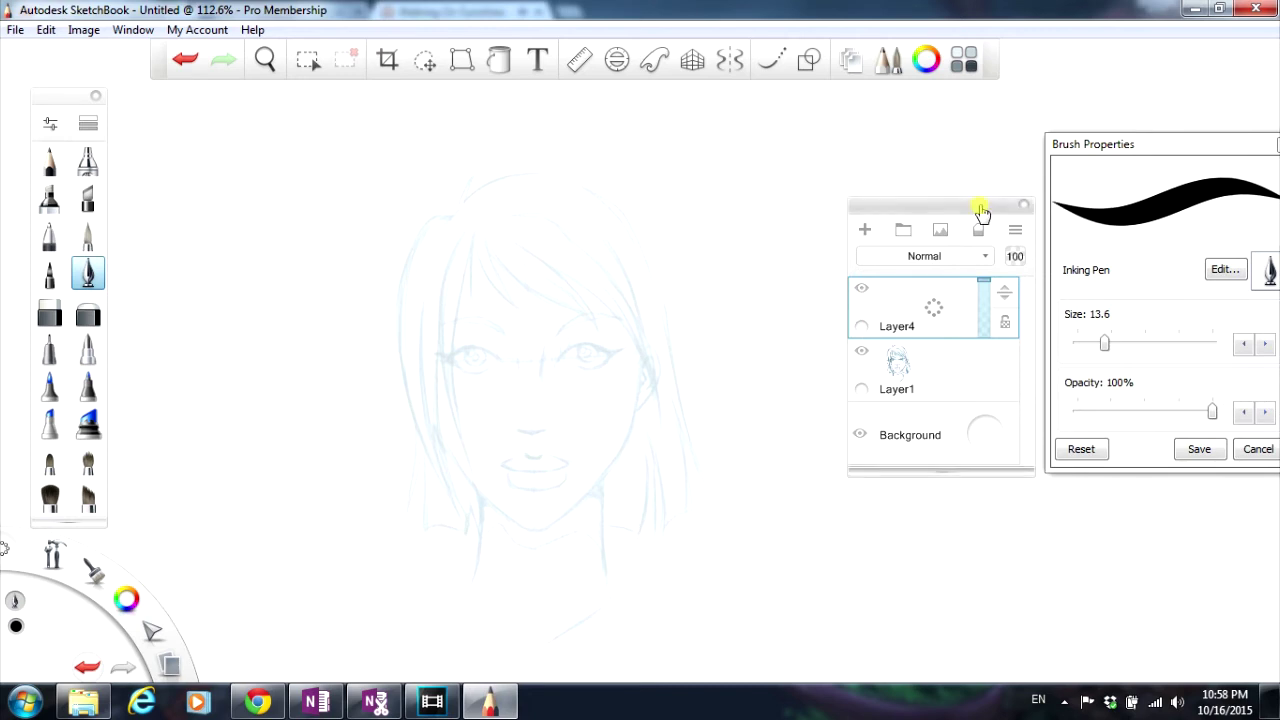
Step: Shrink the Inking Pen to size 6.8, with the Brush Properties and Layers panels moved aside
mouse_move(889, 204)
mouse_down()
mouse_move(889, 165)
mouse_move(910, 184)
mouse_move(831, 134)
mouse_move(814, 140)
mouse_up()
mouse_move(1085, 150)
mouse_down()
mouse_move(991, 143)
mouse_move(879, 185)
mouse_up()
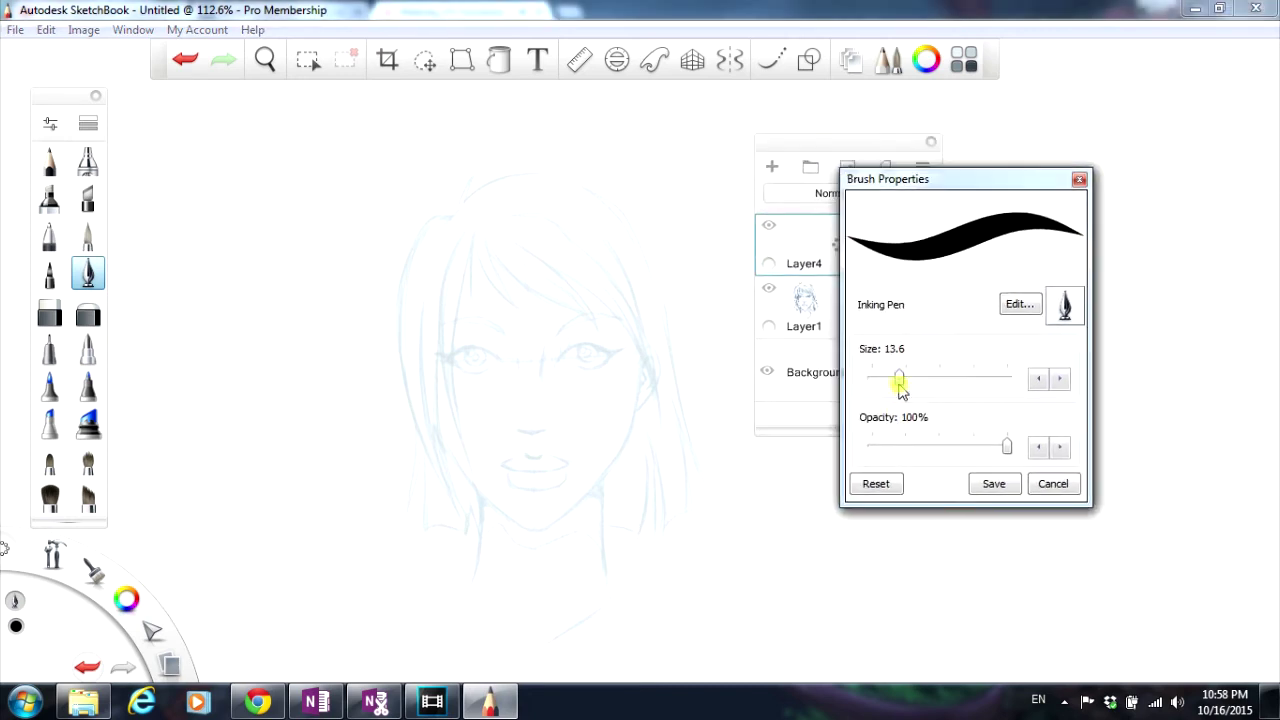
mouse_move(899, 379)
mouse_down()
mouse_move(869, 384)
mouse_move(886, 397)
mouse_up()
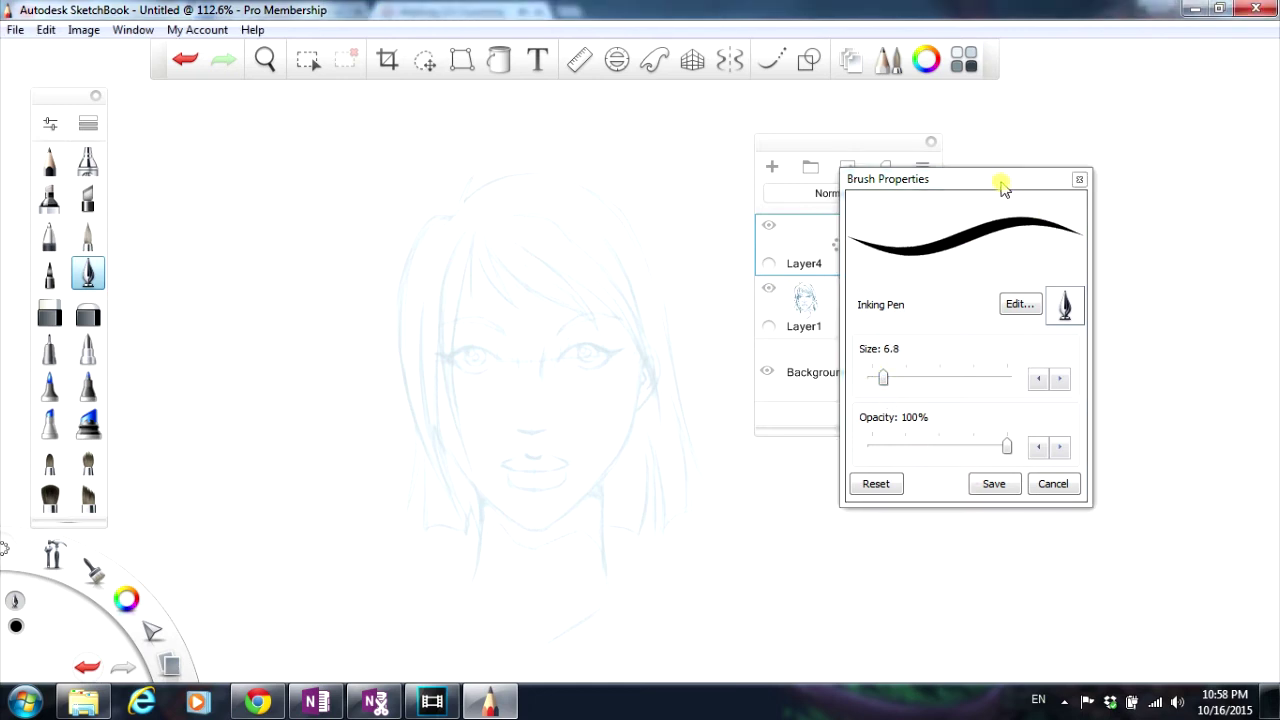
drag(1003, 186, 1130, 137)
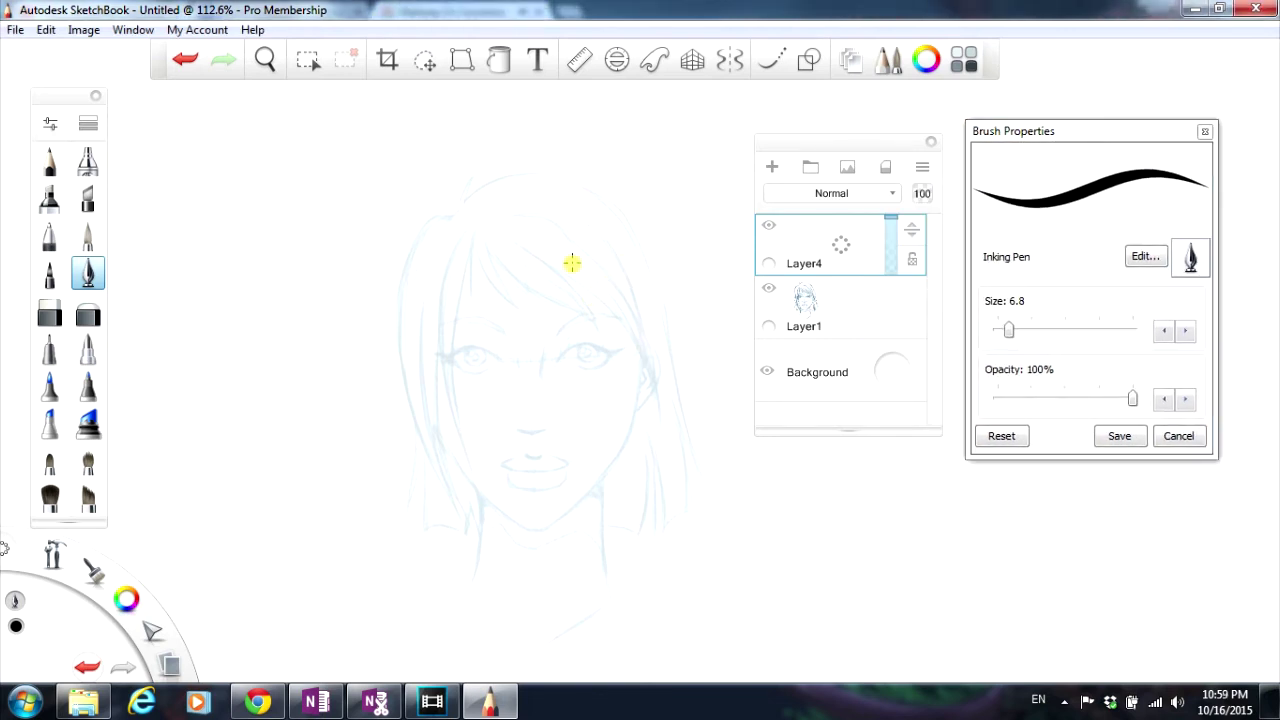
scroll(560, 255, up, 5)
scroll(528, 254, down, 2)
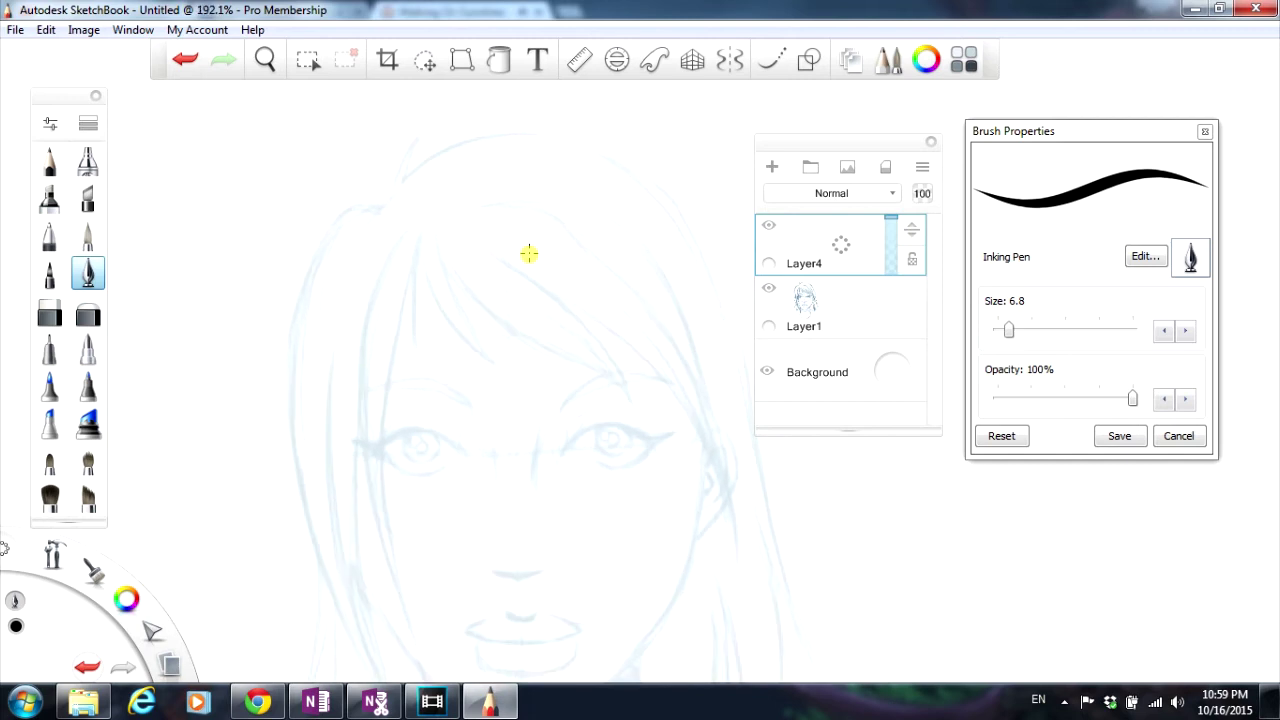
scroll(516, 346, up, 2)
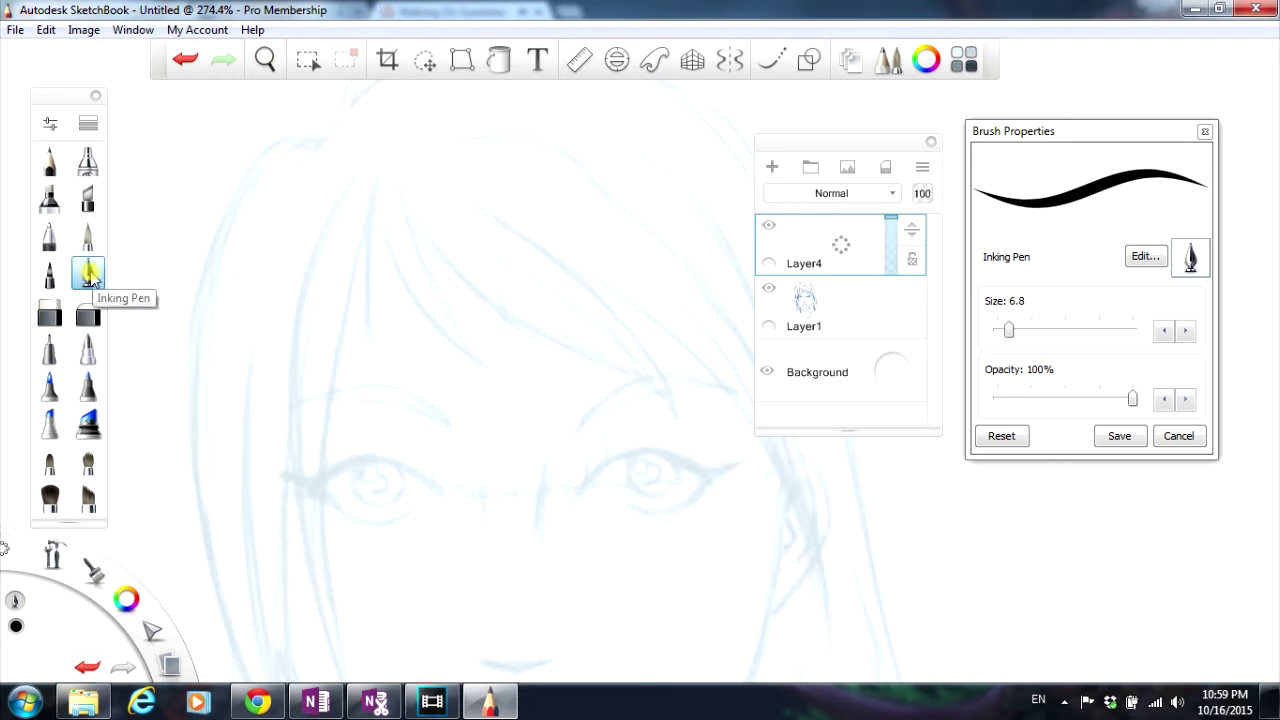
Step: Enable Steady Stroke at distance 23 and ink a curved hair strand down from the crown
click(773, 76)
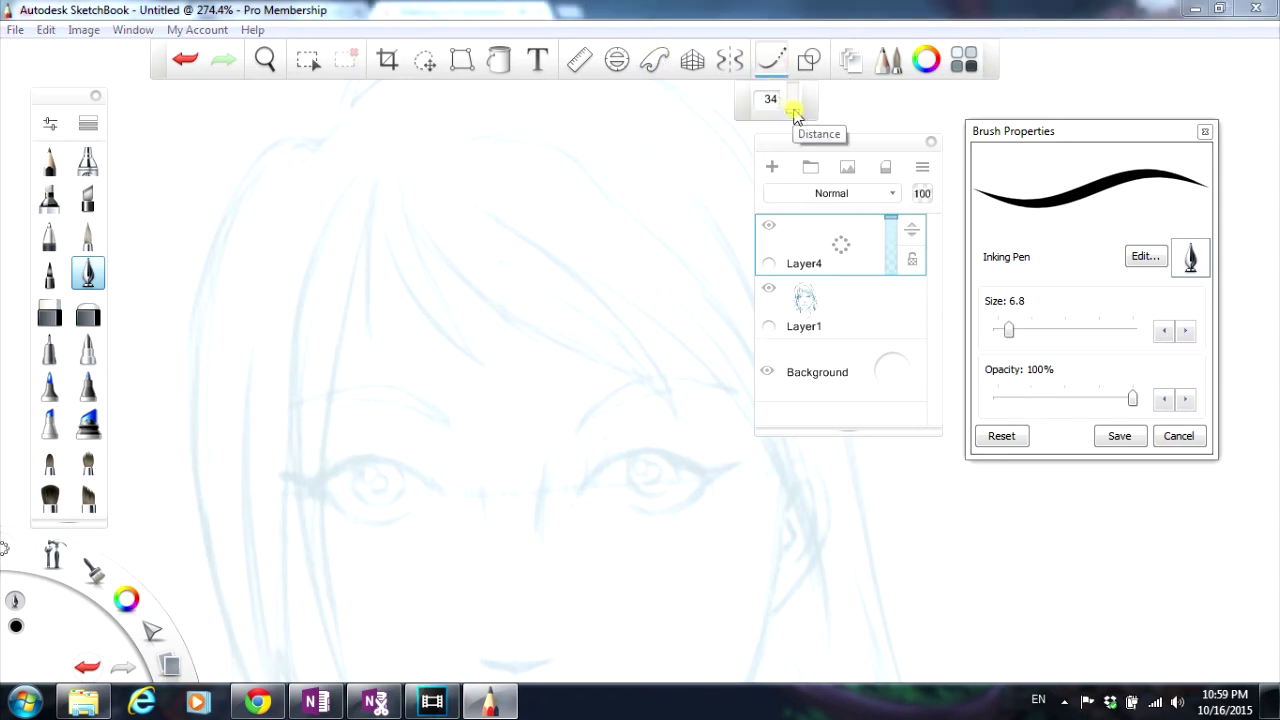
drag(797, 114, 800, 120)
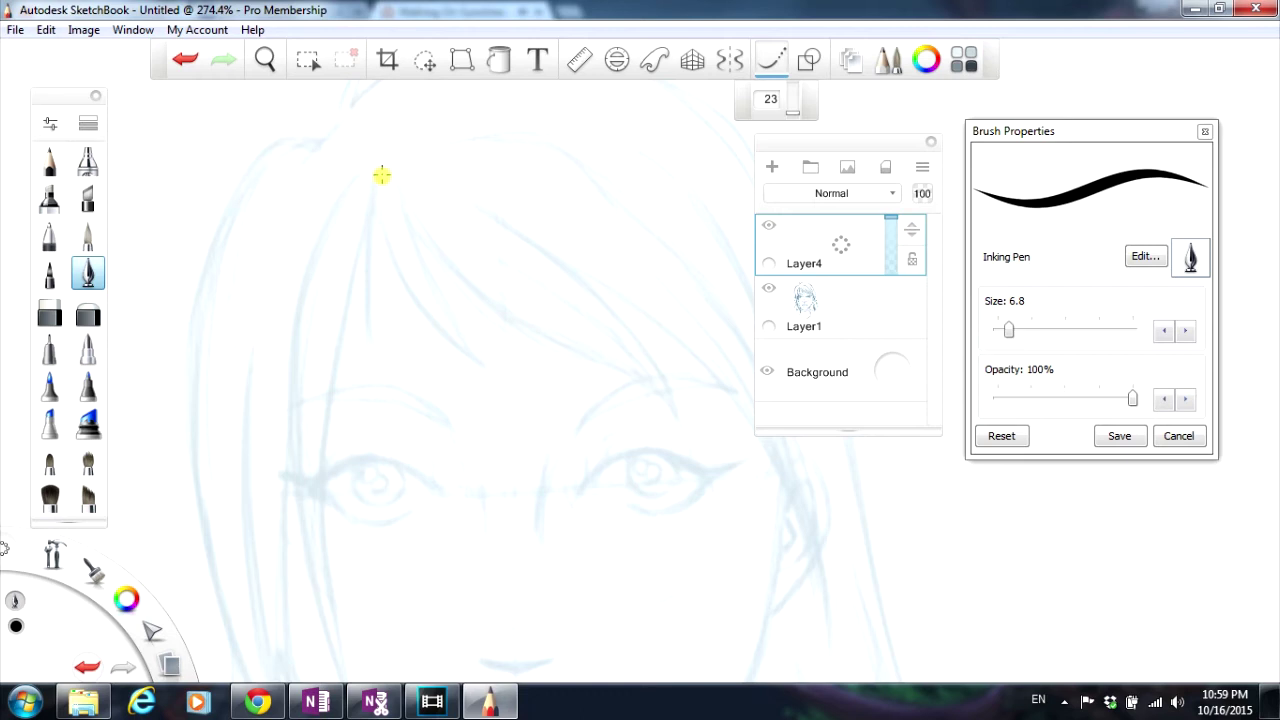
mouse_move(380, 171)
mouse_down()
mouse_move(399, 280)
mouse_move(518, 384)
mouse_up()
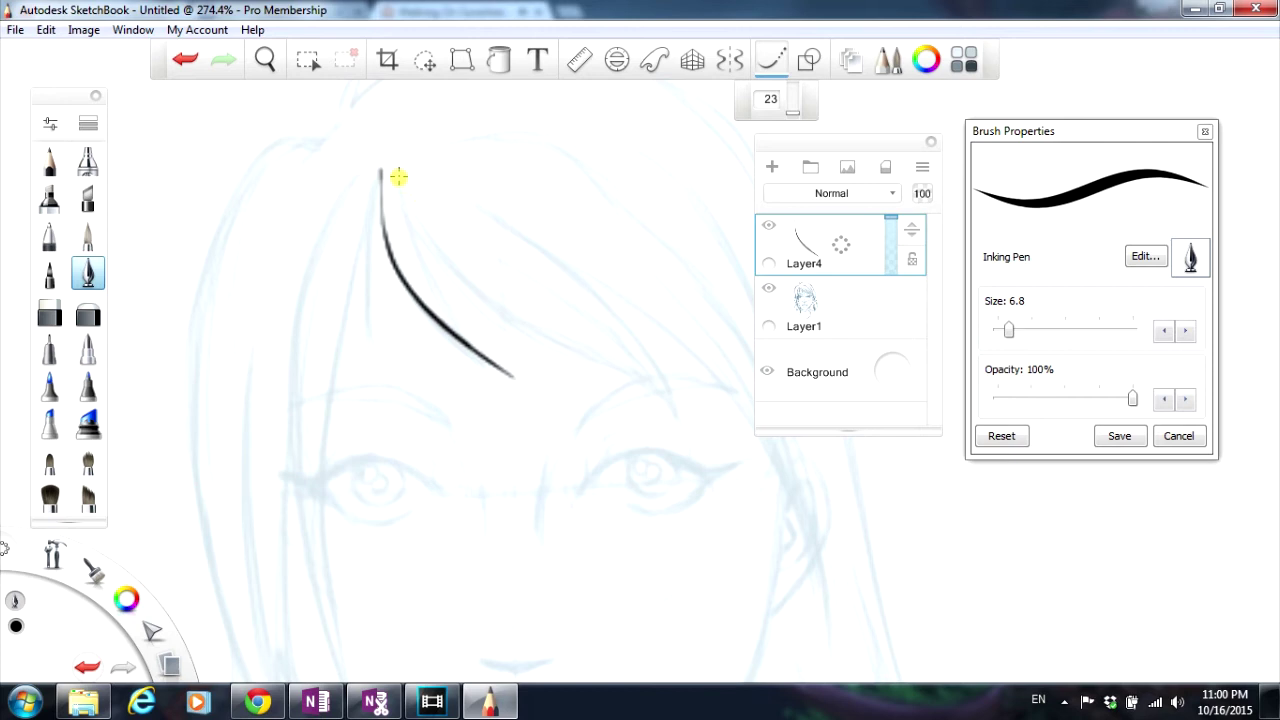
Step: Ink thin strands beside the first one and at the left of the fringe, undoing a stray S-stroke
mouse_move(398, 180)
mouse_down()
mouse_move(429, 287)
mouse_move(483, 362)
mouse_move(513, 376)
mouse_up()
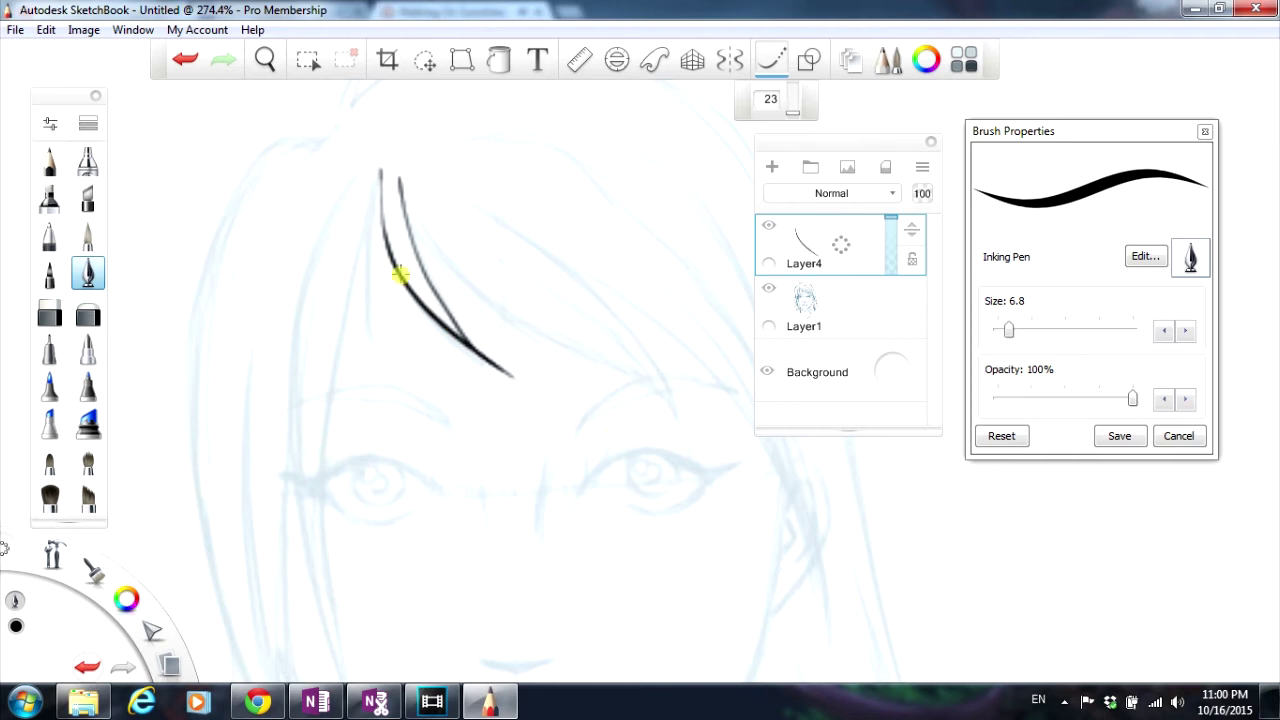
mouse_move(399, 190)
mouse_down()
mouse_move(428, 286)
mouse_move(471, 352)
mouse_move(518, 372)
mouse_up()
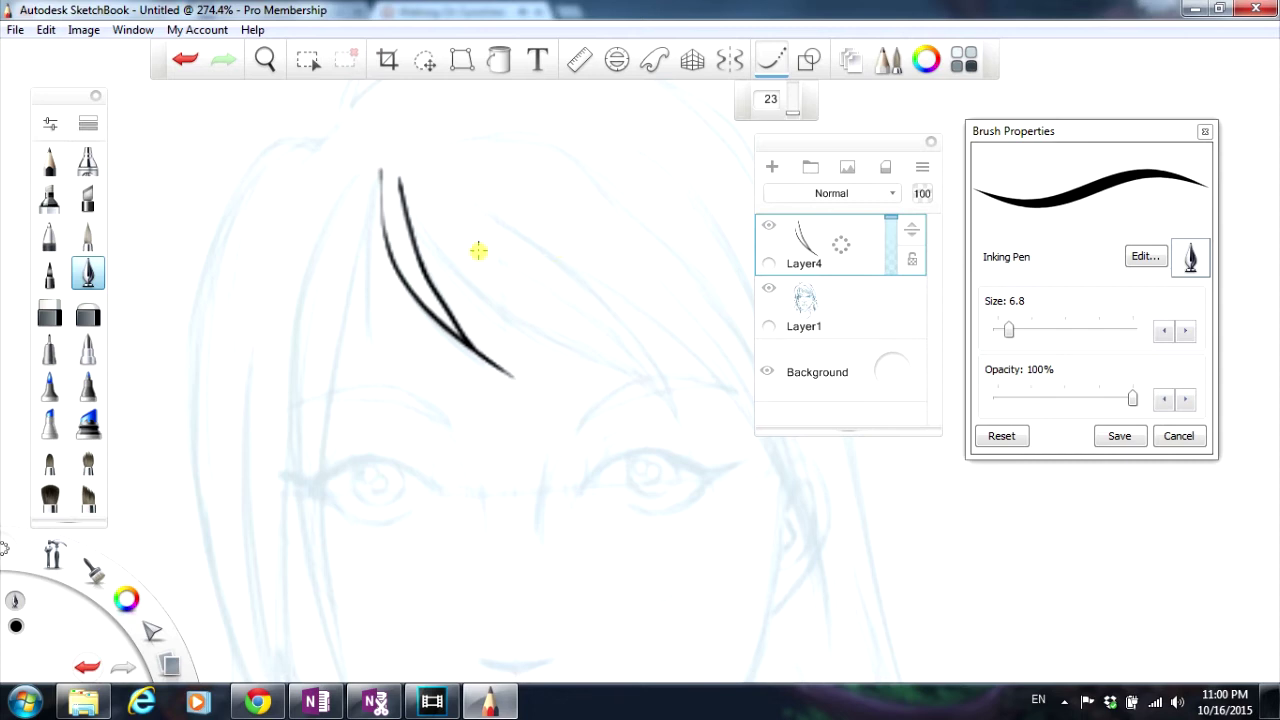
mouse_move(474, 242)
mouse_down()
mouse_move(489, 189)
mouse_move(563, 277)
mouse_move(640, 302)
mouse_up()
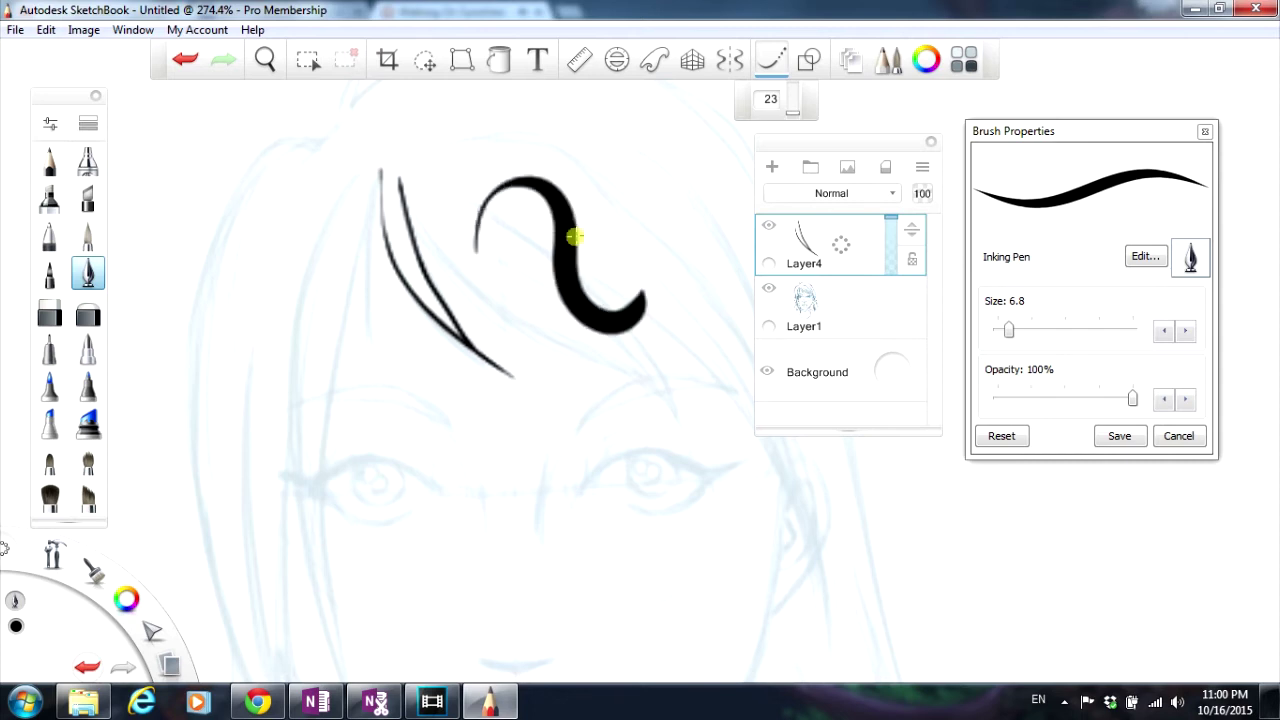
click(185, 59)
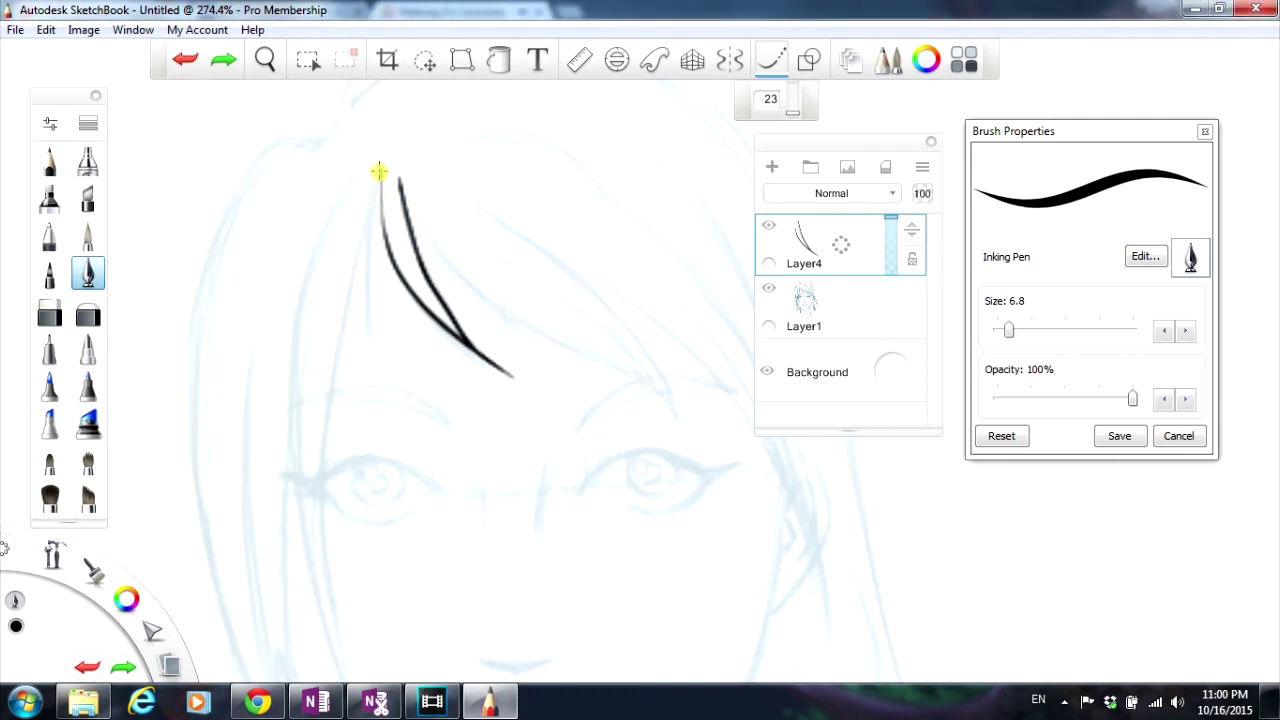
mouse_move(380, 173)
mouse_down()
mouse_move(366, 266)
mouse_move(378, 378)
mouse_up()
mouse_move(370, 174)
mouse_down()
mouse_move(360, 249)
mouse_move(378, 378)
mouse_up()
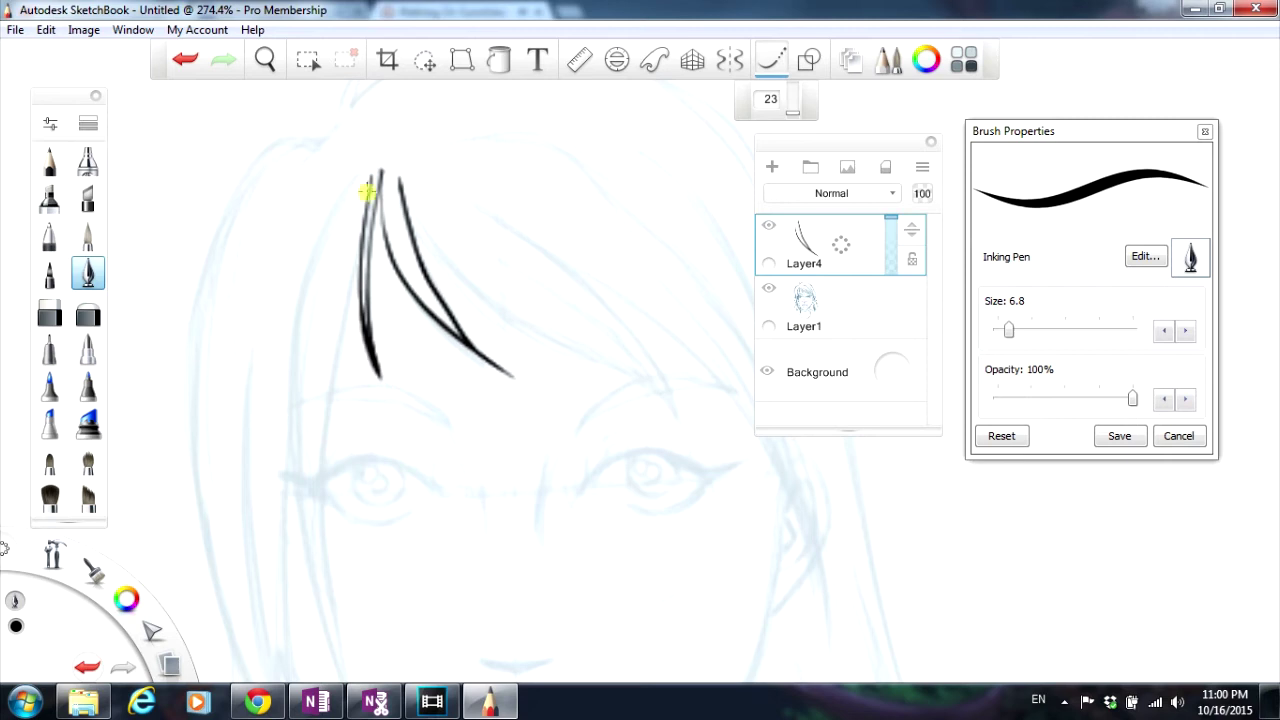
mouse_move(370, 168)
mouse_down()
mouse_move(357, 257)
mouse_move(378, 378)
mouse_up()
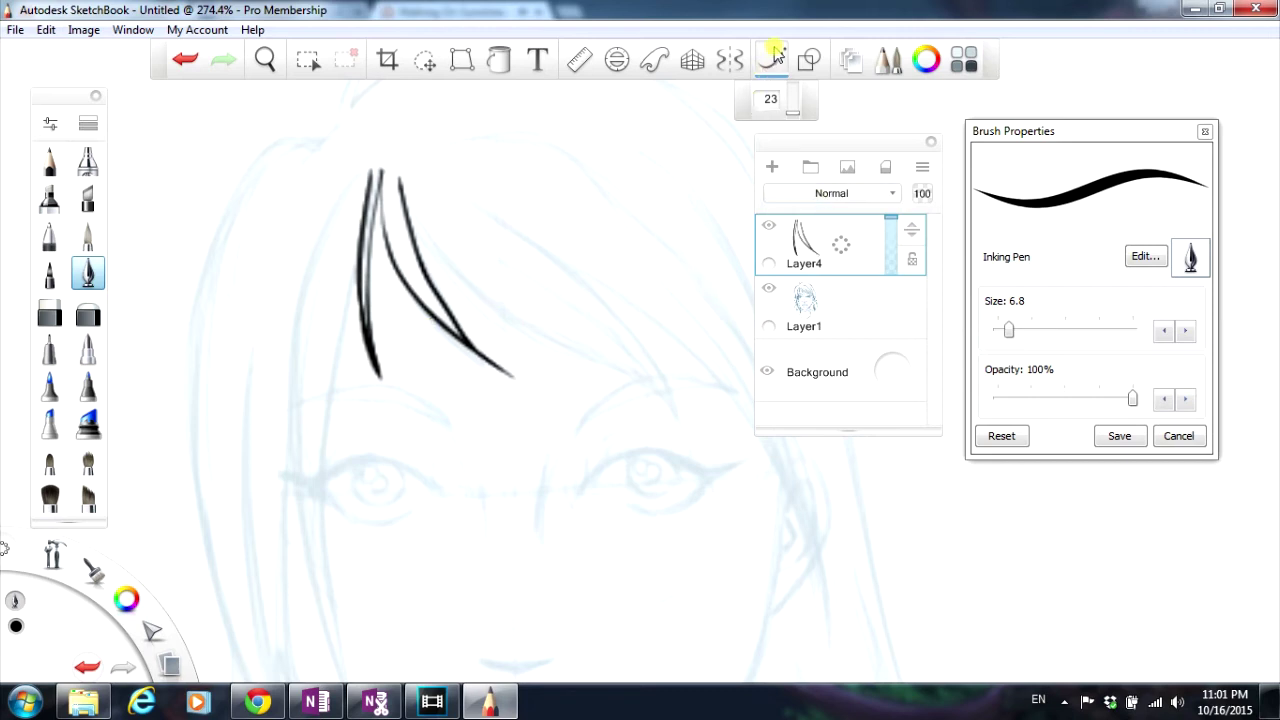
Step: With smoothing at 34, draw a long strand toward the right eye, then reset smoothing to 23
click(791, 112)
mouse_move(399, 179)
mouse_down()
mouse_move(431, 269)
mouse_move(480, 315)
mouse_move(548, 354)
mouse_move(661, 380)
mouse_move(700, 434)
mouse_up()
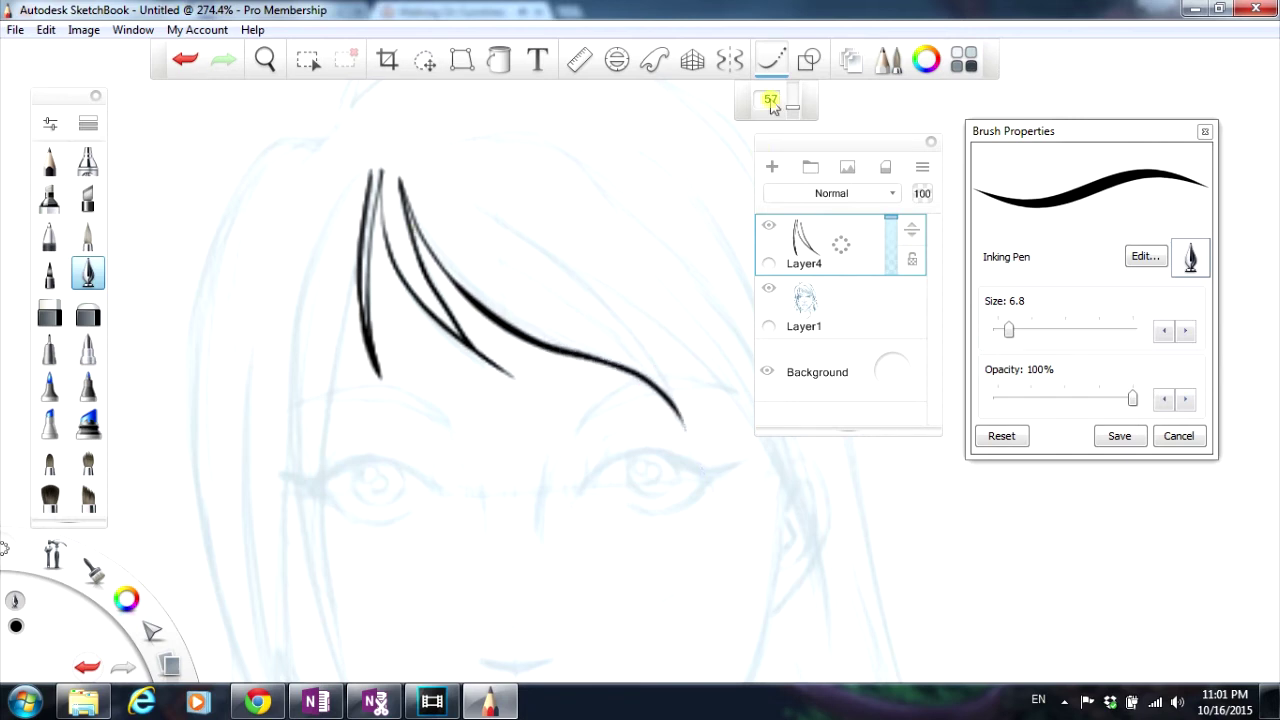
drag(792, 112, 787, 120)
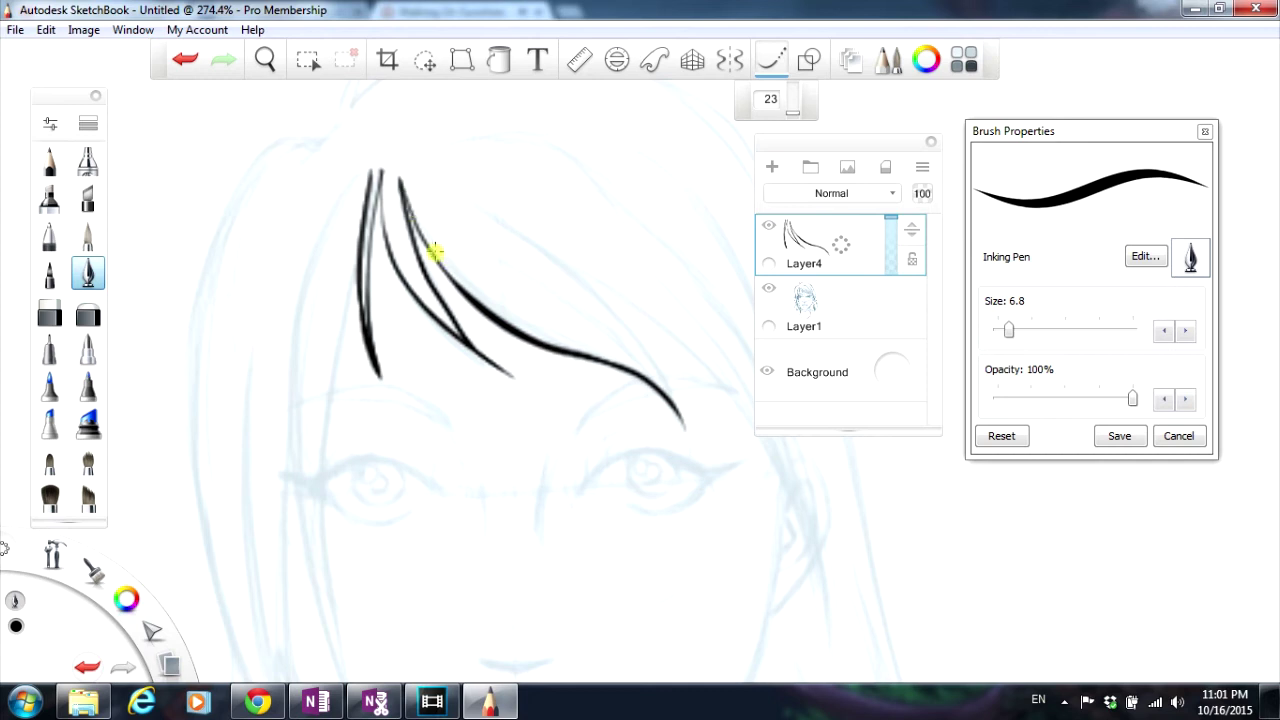
click(20, 32)
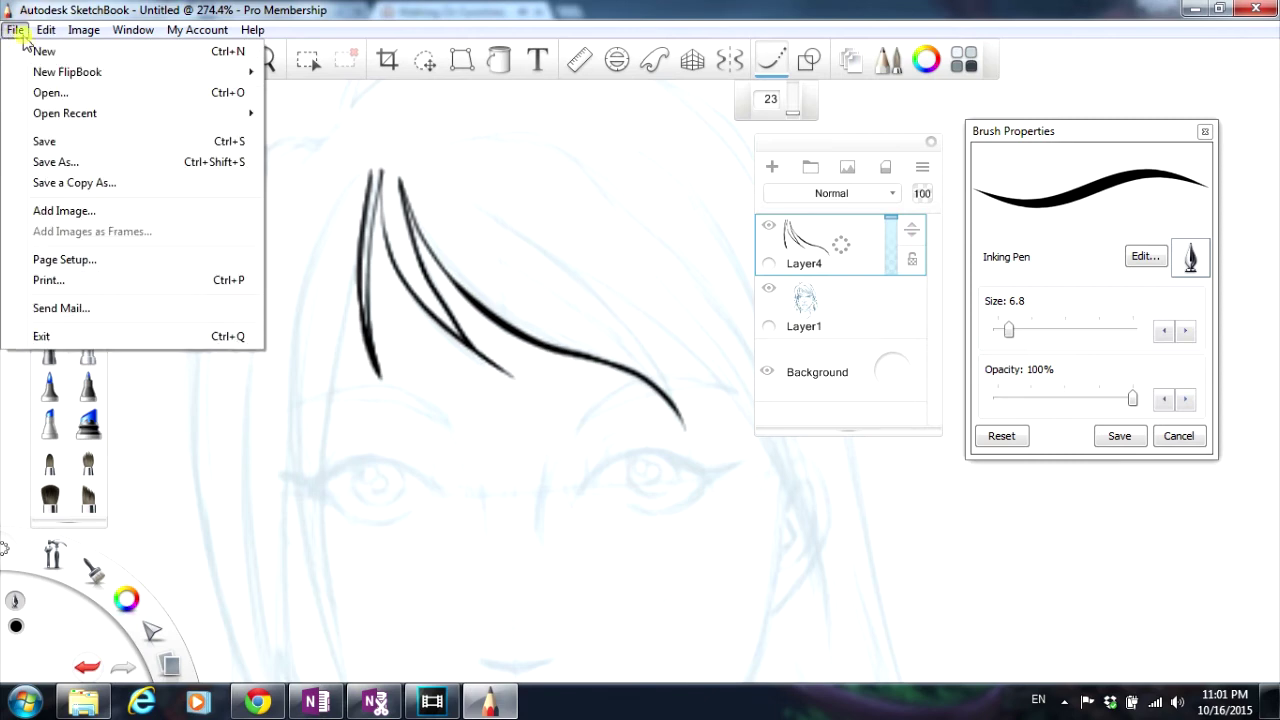
Step: Set Stylus Responsiveness to maximum pressure sensitivity and undo the long fringe strand
mouse_move(56, 33)
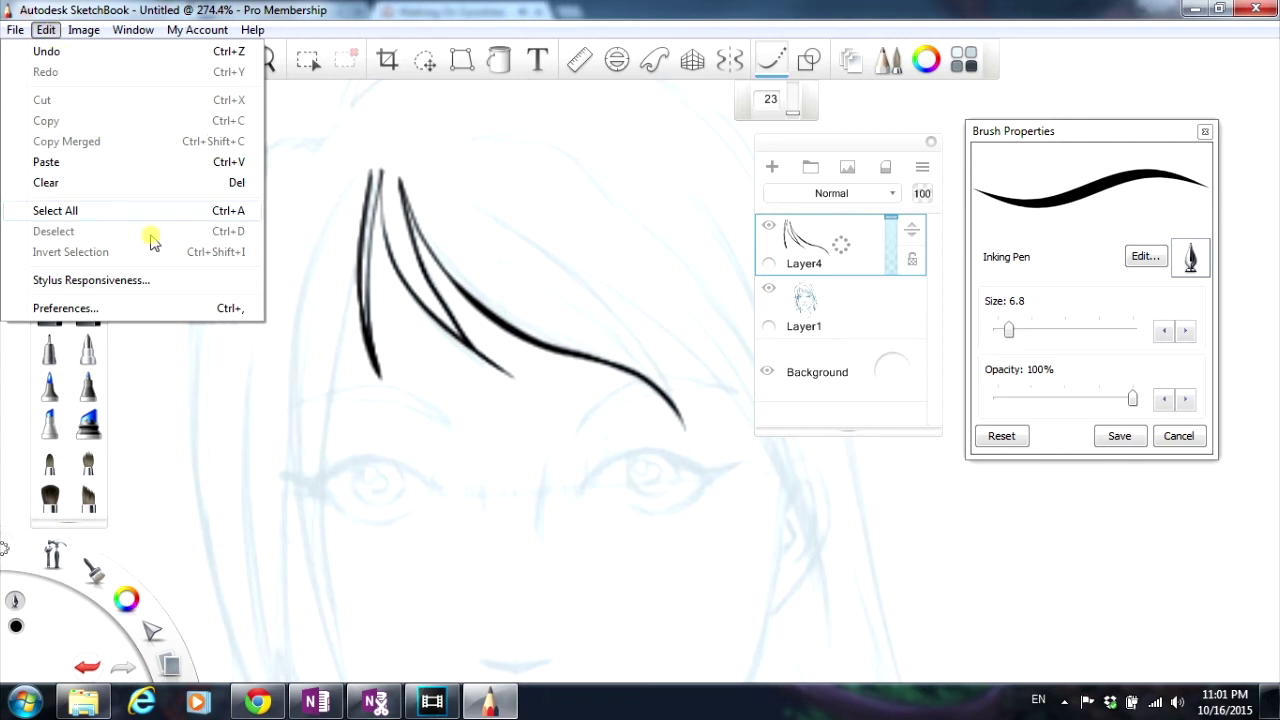
click(155, 282)
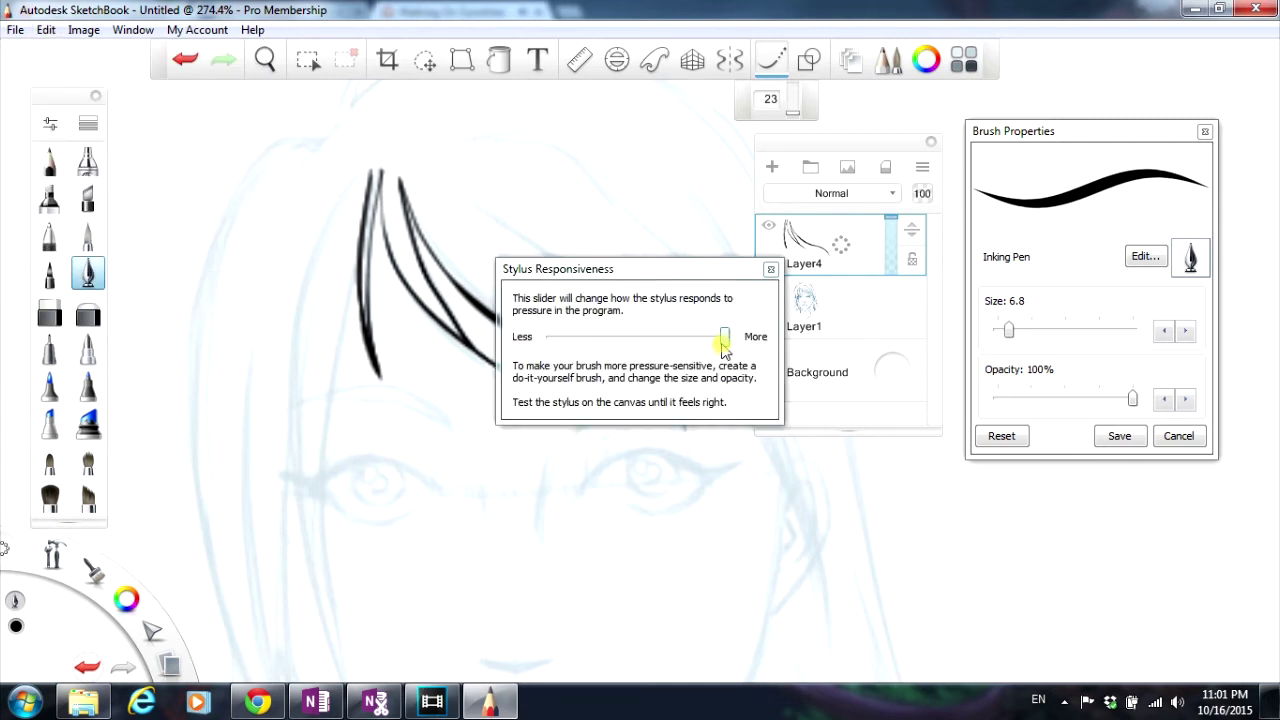
mouse_move(724, 340)
mouse_down()
mouse_move(555, 340)
mouse_move(747, 345)
mouse_up()
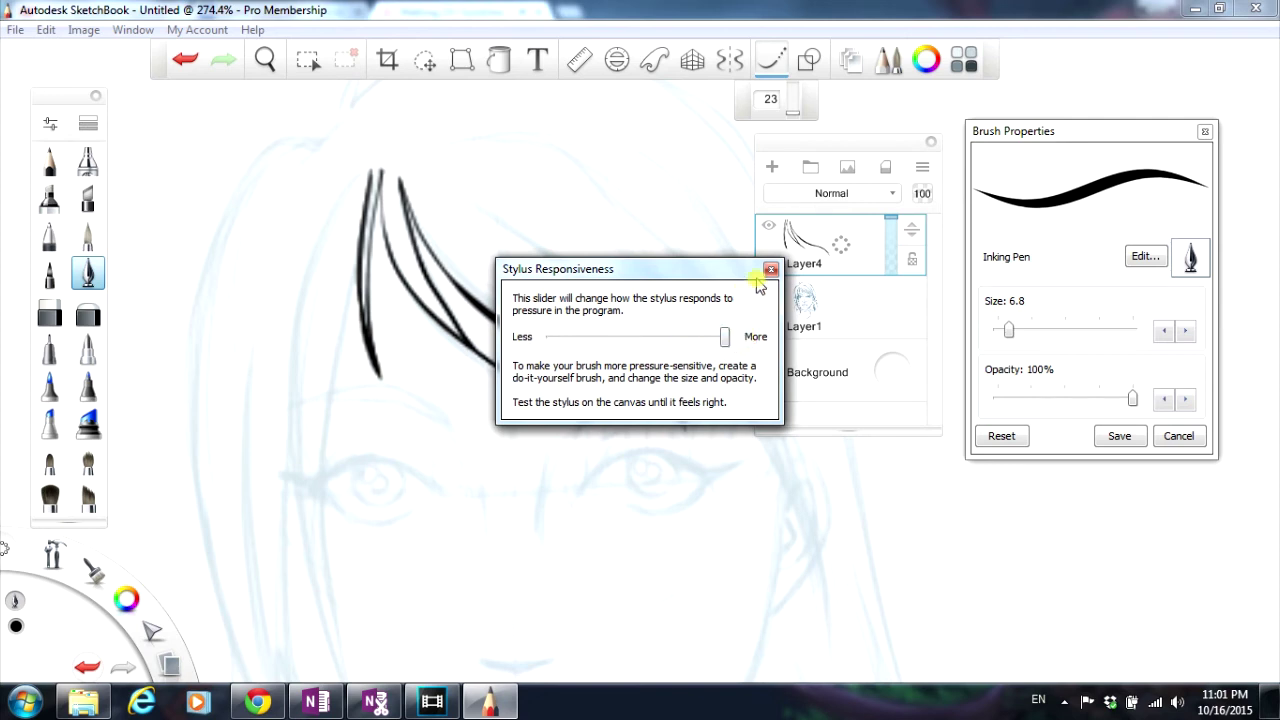
click(770, 269)
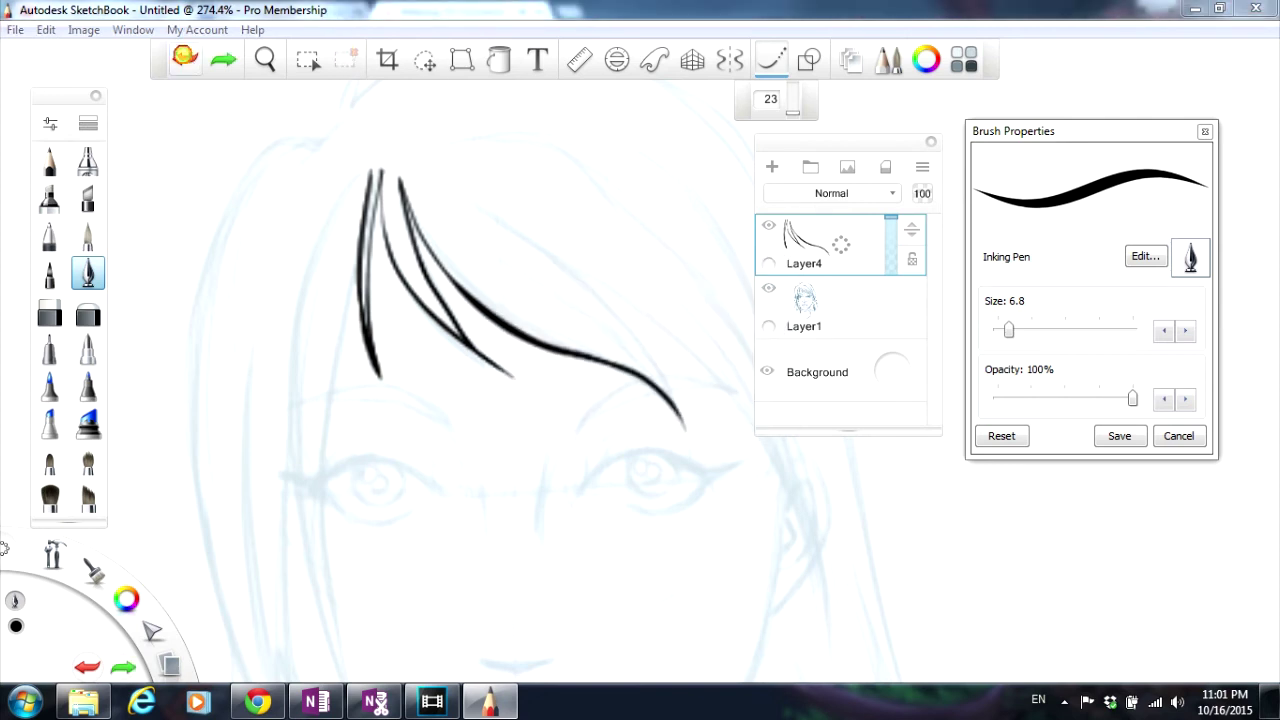
click(184, 58)
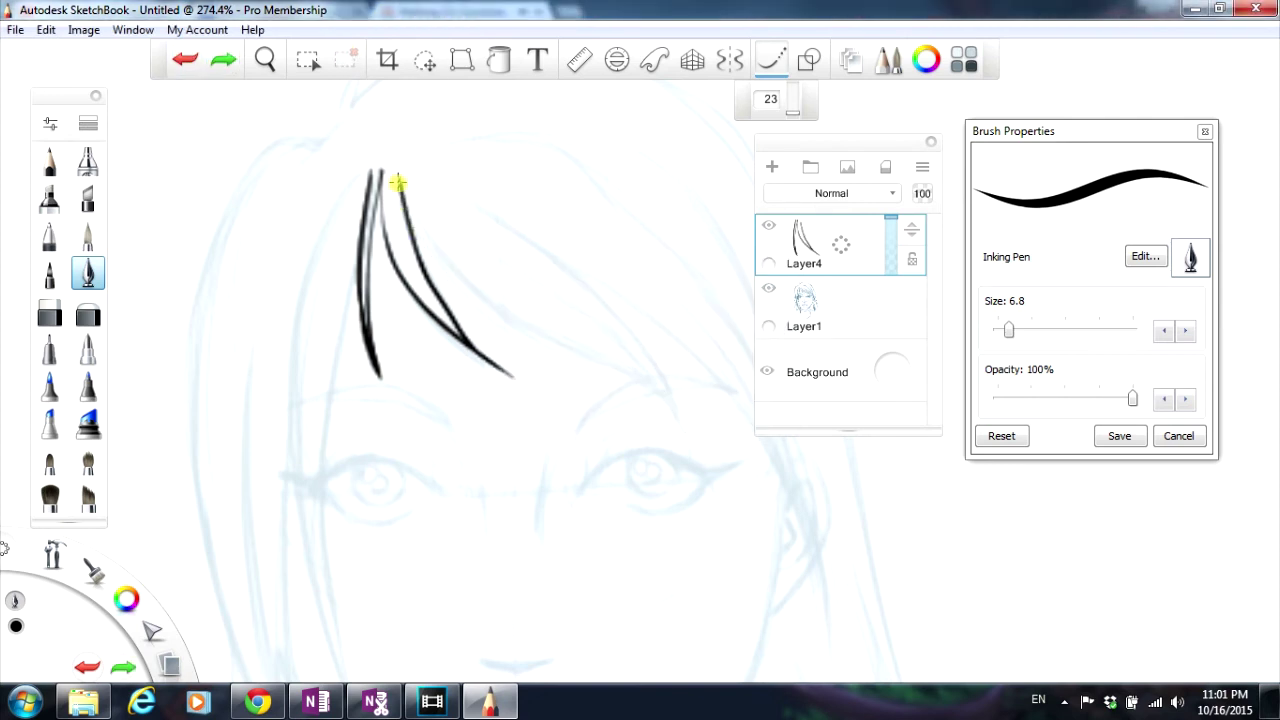
Step: Redraw the long fringe strand to the right eye, with outer and inner strands curving beside it
mouse_move(399, 181)
mouse_down()
mouse_move(434, 266)
mouse_move(503, 323)
mouse_move(611, 354)
mouse_move(657, 386)
mouse_move(676, 433)
mouse_up()
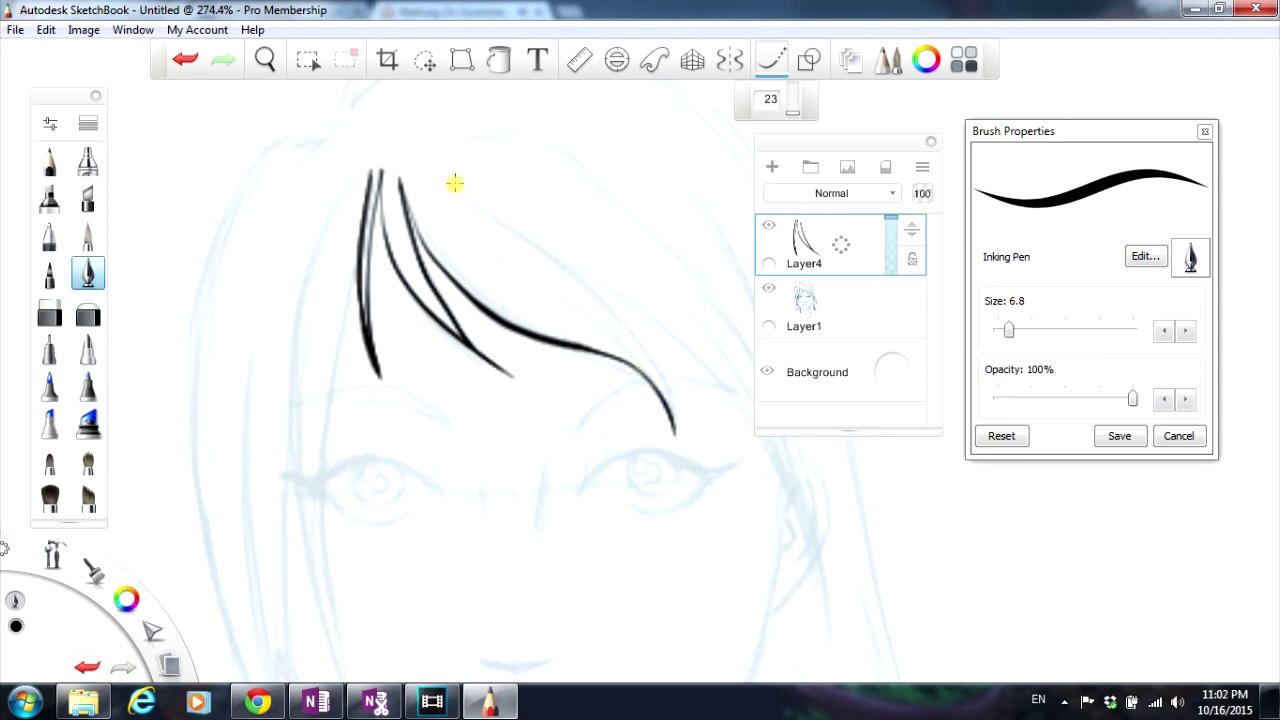
mouse_move(455, 184)
mouse_down()
mouse_move(621, 314)
mouse_move(670, 402)
mouse_move(673, 466)
mouse_up()
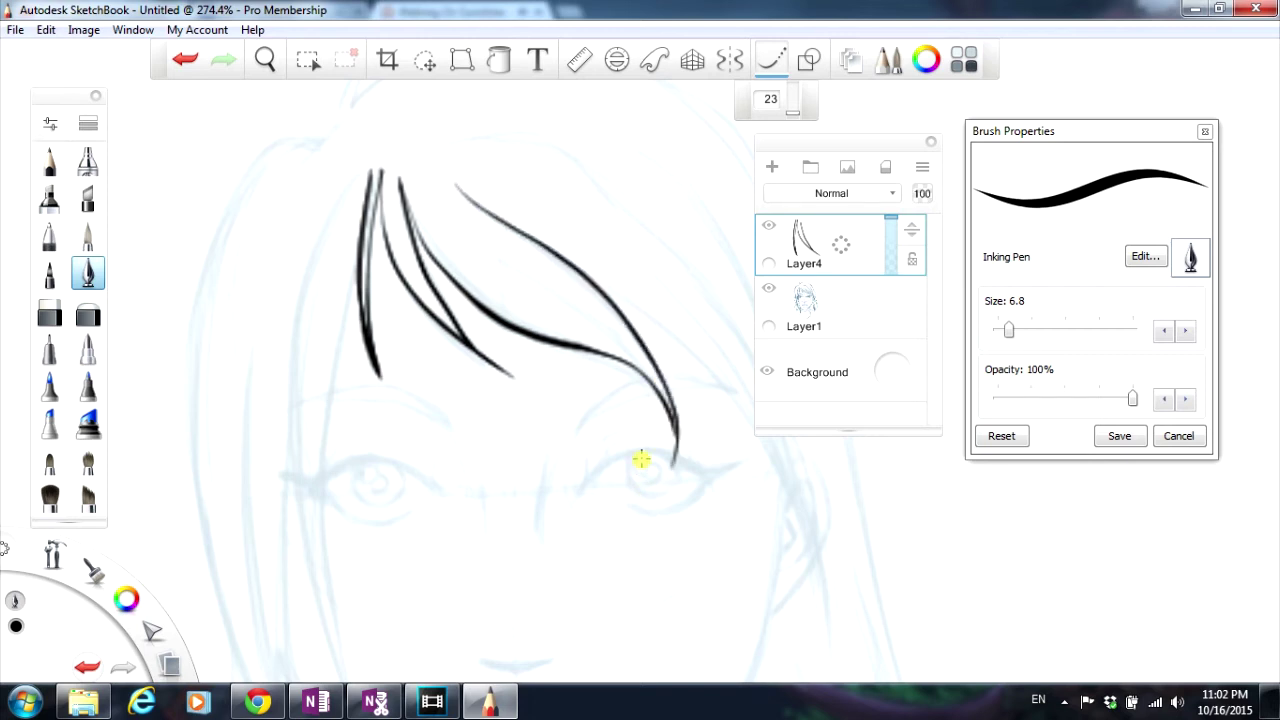
mouse_move(486, 250)
mouse_down()
mouse_move(640, 363)
mouse_move(669, 403)
mouse_move(674, 464)
mouse_up()
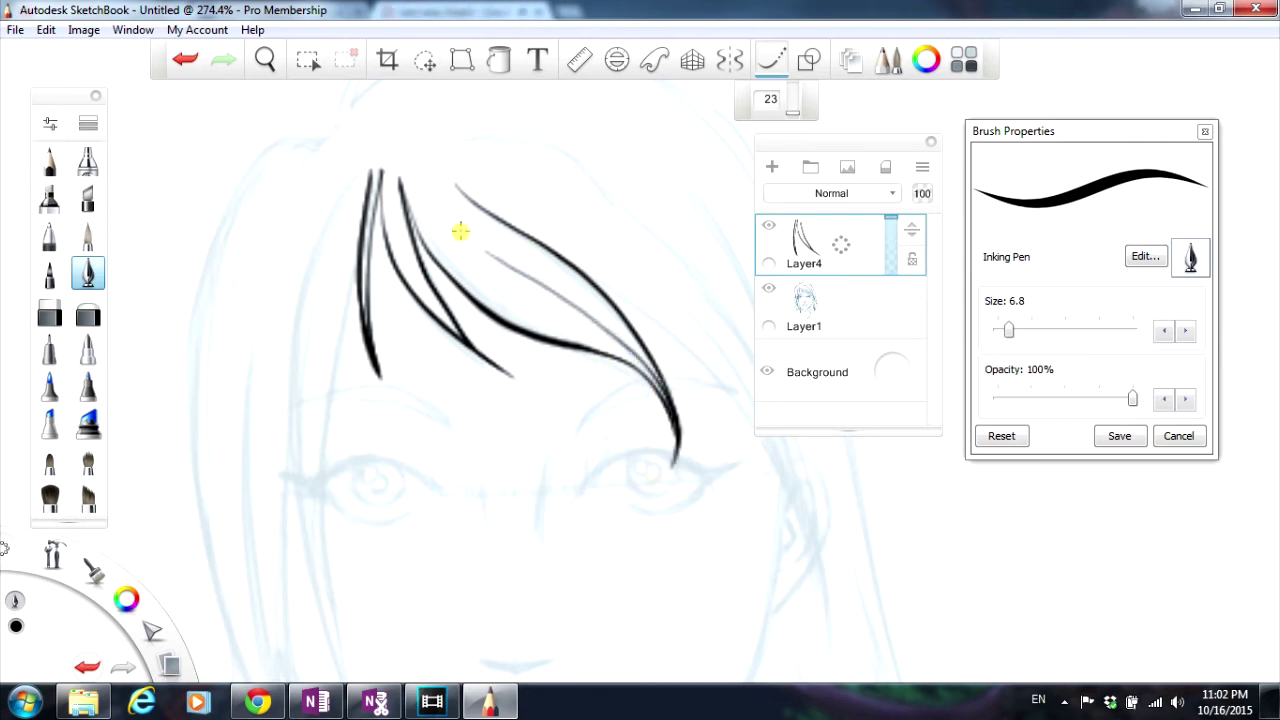
mouse_move(487, 252)
mouse_down()
mouse_move(632, 349)
mouse_move(675, 462)
mouse_up()
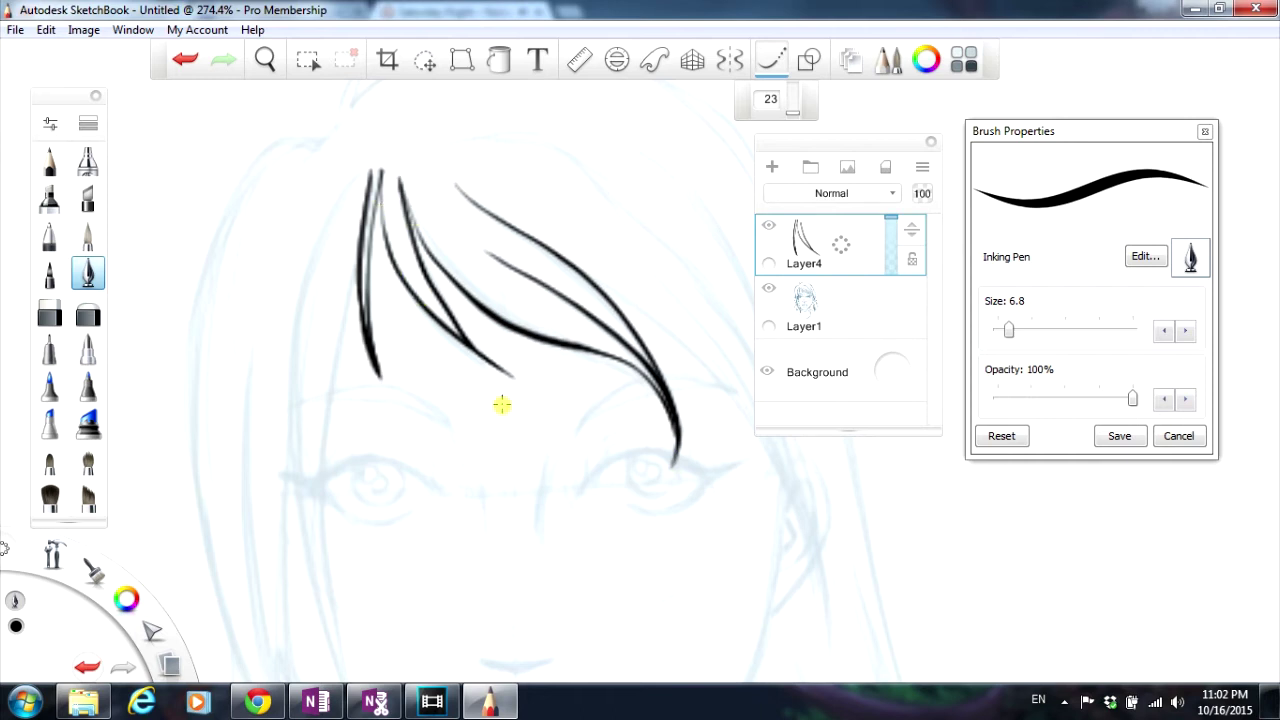
scroll(475, 340, down, 3)
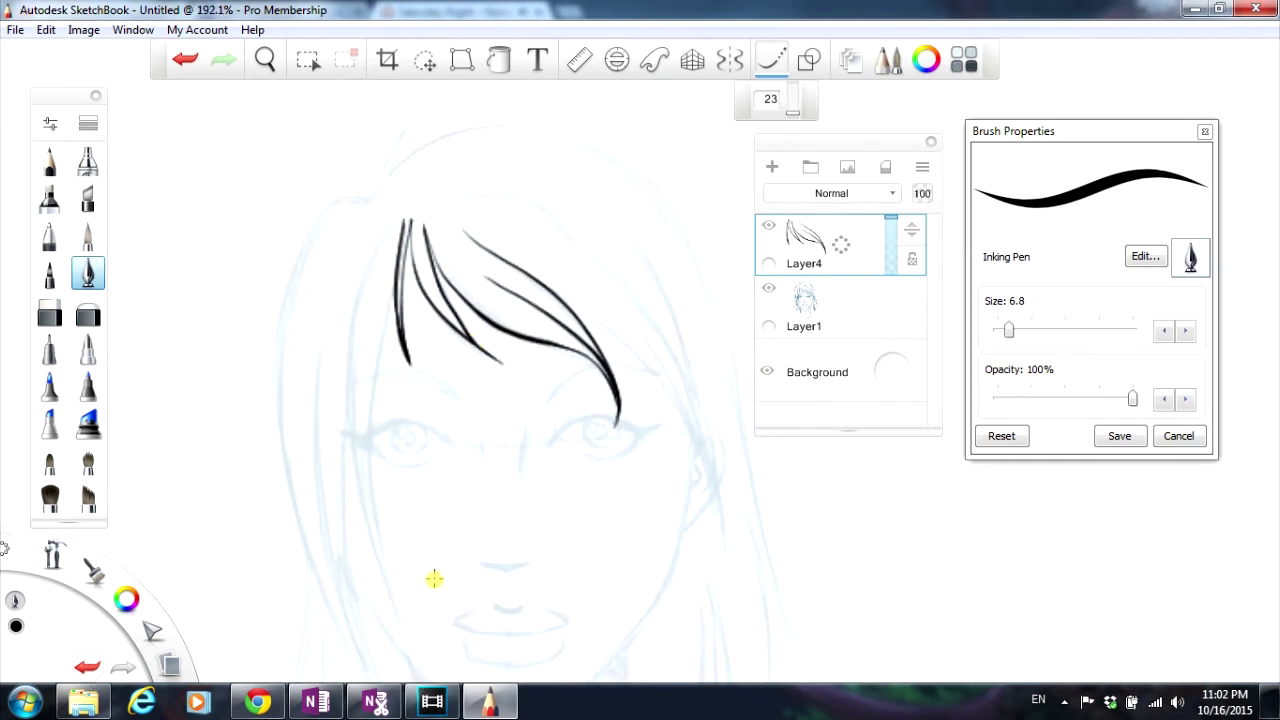
scroll(426, 479, down, 3)
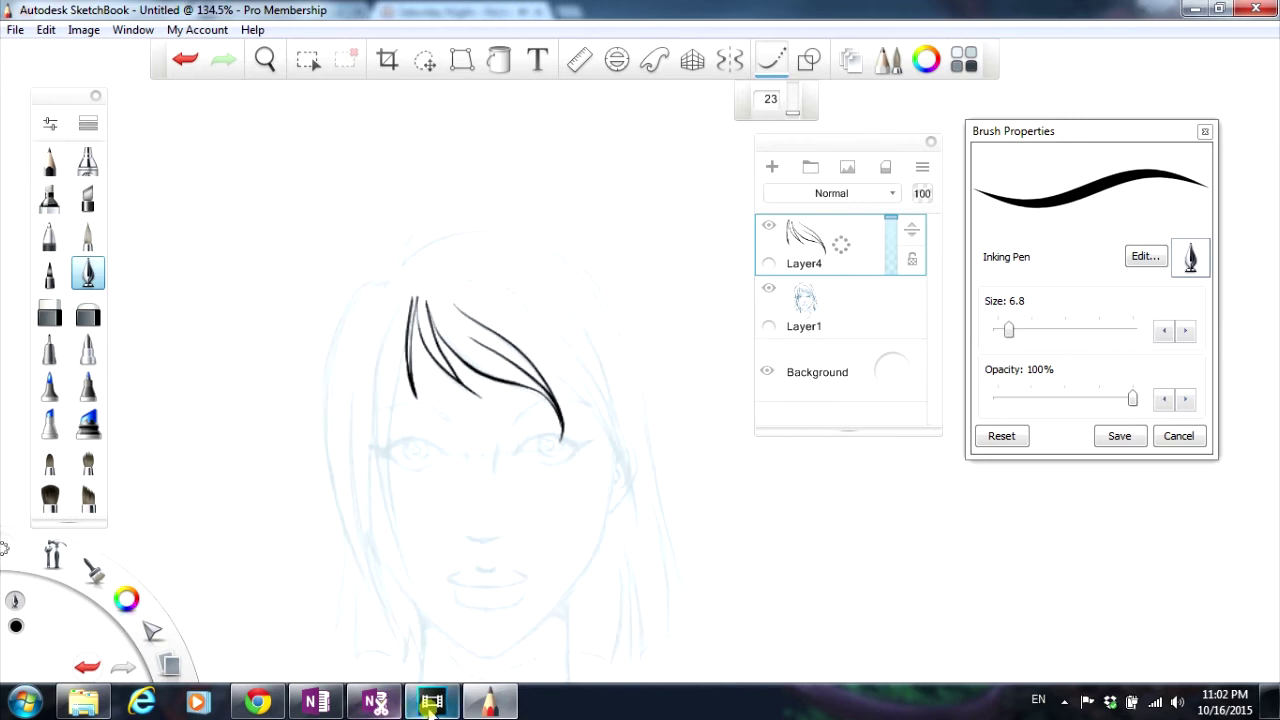
scroll(441, 450, down, 3)
scroll(480, 571, up, 5)
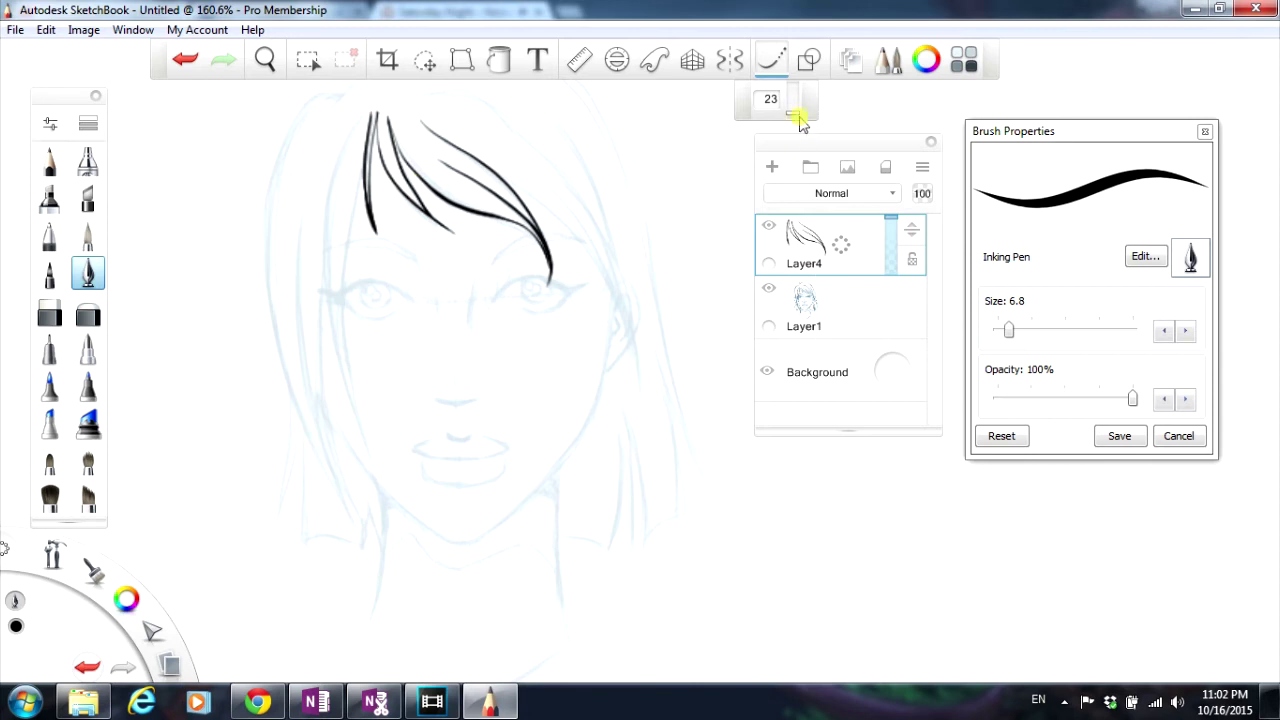
Step: Raise Steady Stroke to 74 and ink a long strand from the crown down the face's left side
drag(797, 115, 771, 63)
drag(794, 106, 794, 114)
mouse_move(358, 178)
mouse_down()
mouse_move(334, 283)
mouse_move(337, 357)
mouse_move(378, 548)
mouse_up()
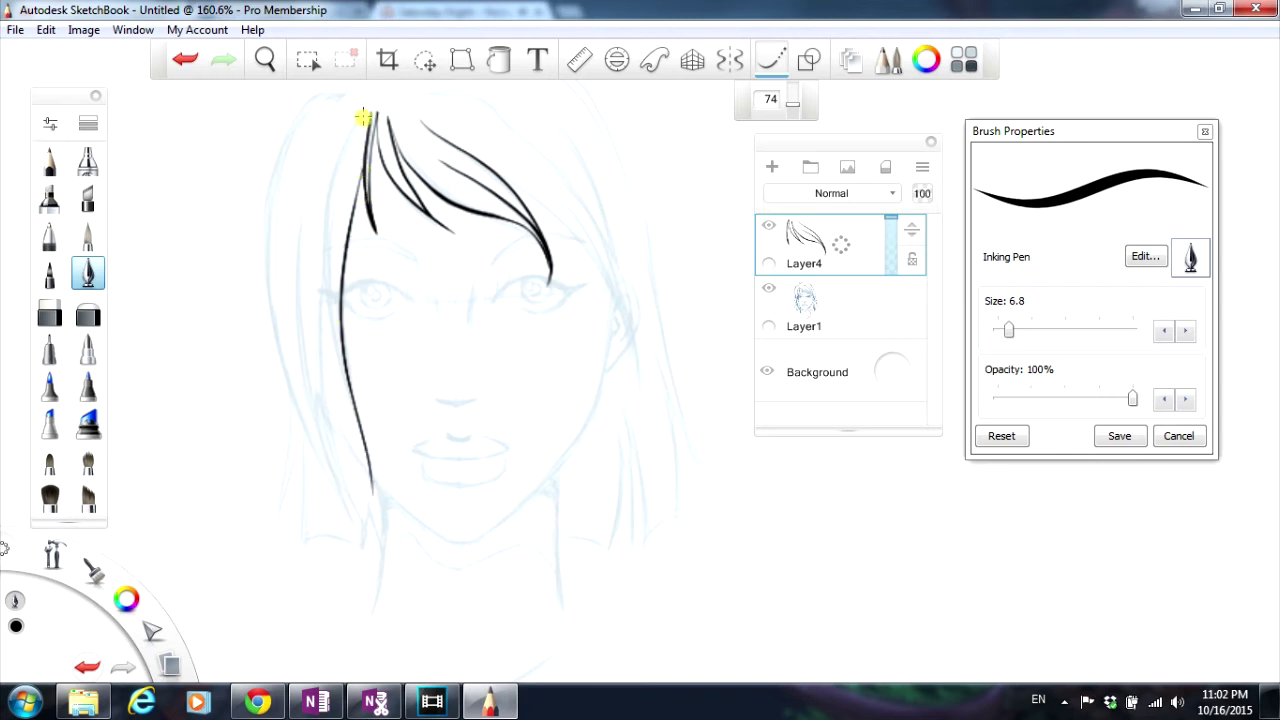
mouse_move(360, 119)
mouse_down()
mouse_move(318, 200)
mouse_move(314, 260)
mouse_move(329, 358)
mouse_move(378, 494)
mouse_up()
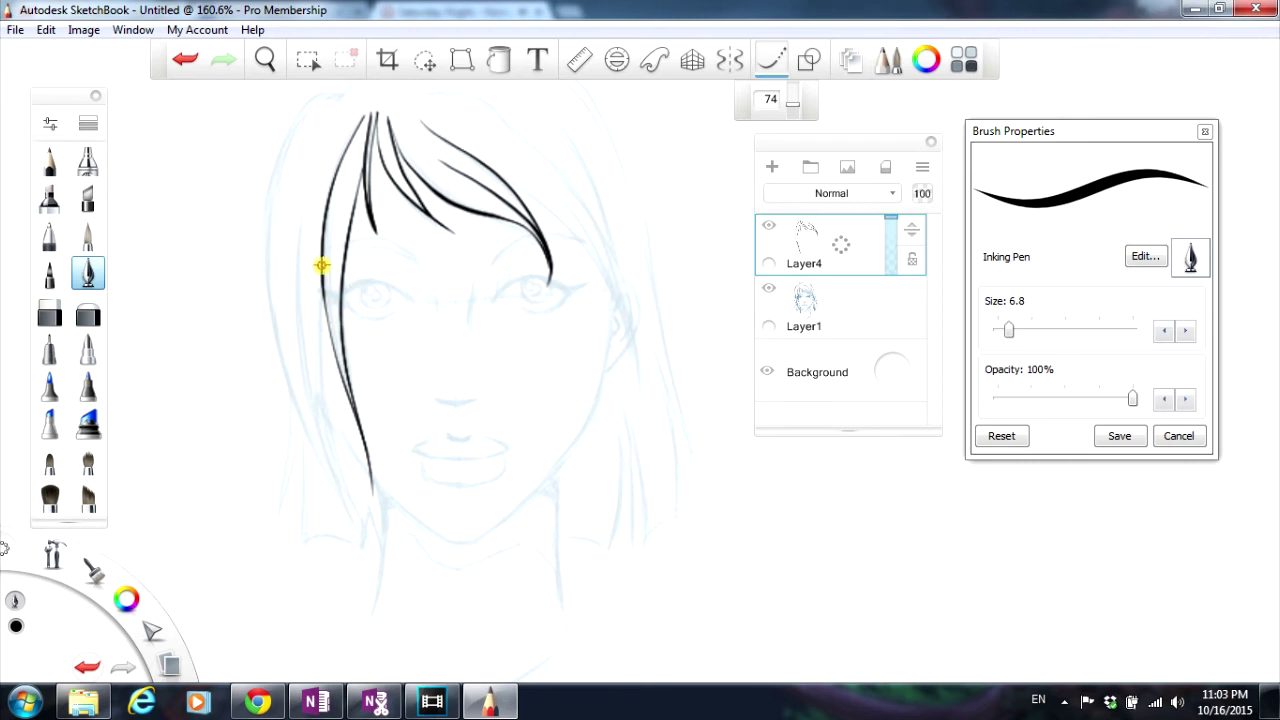
Step: Ink a second long strand down the left side of the face
mouse_move(321, 265)
mouse_down()
mouse_move(322, 422)
mouse_move(368, 550)
mouse_up()
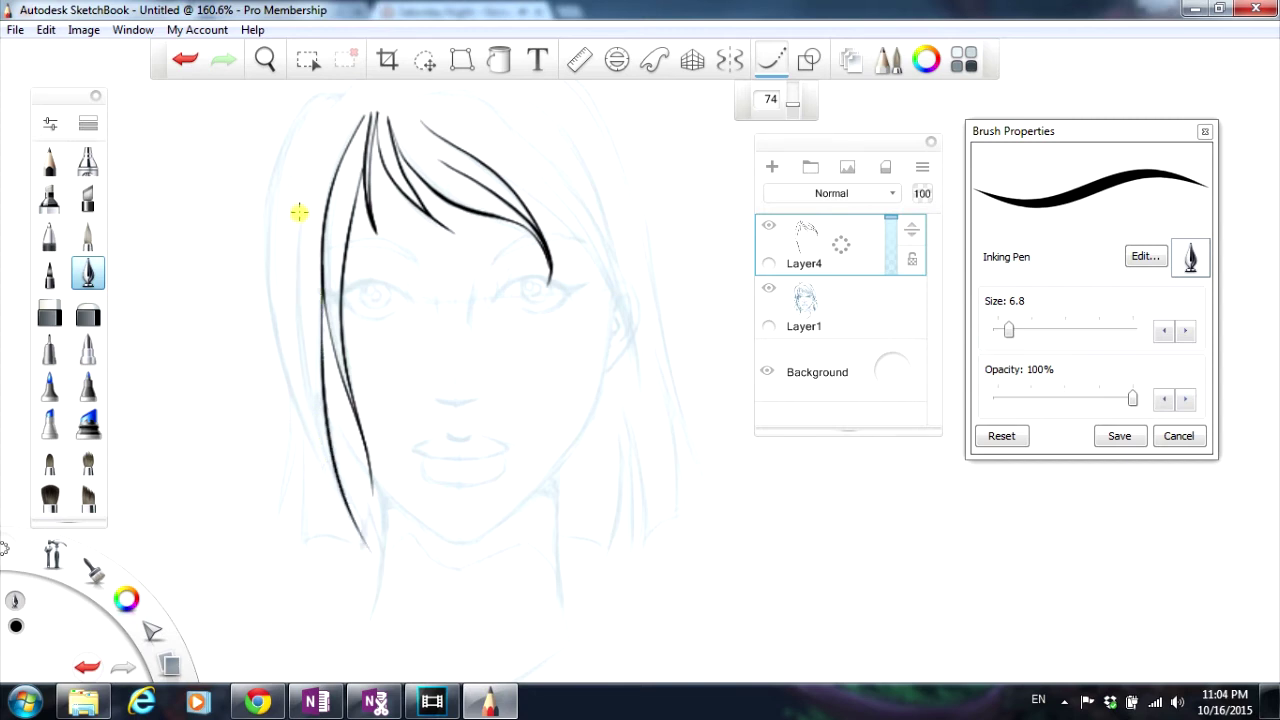
mouse_move(301, 211)
mouse_down()
mouse_move(298, 388)
mouse_move(362, 545)
mouse_up()
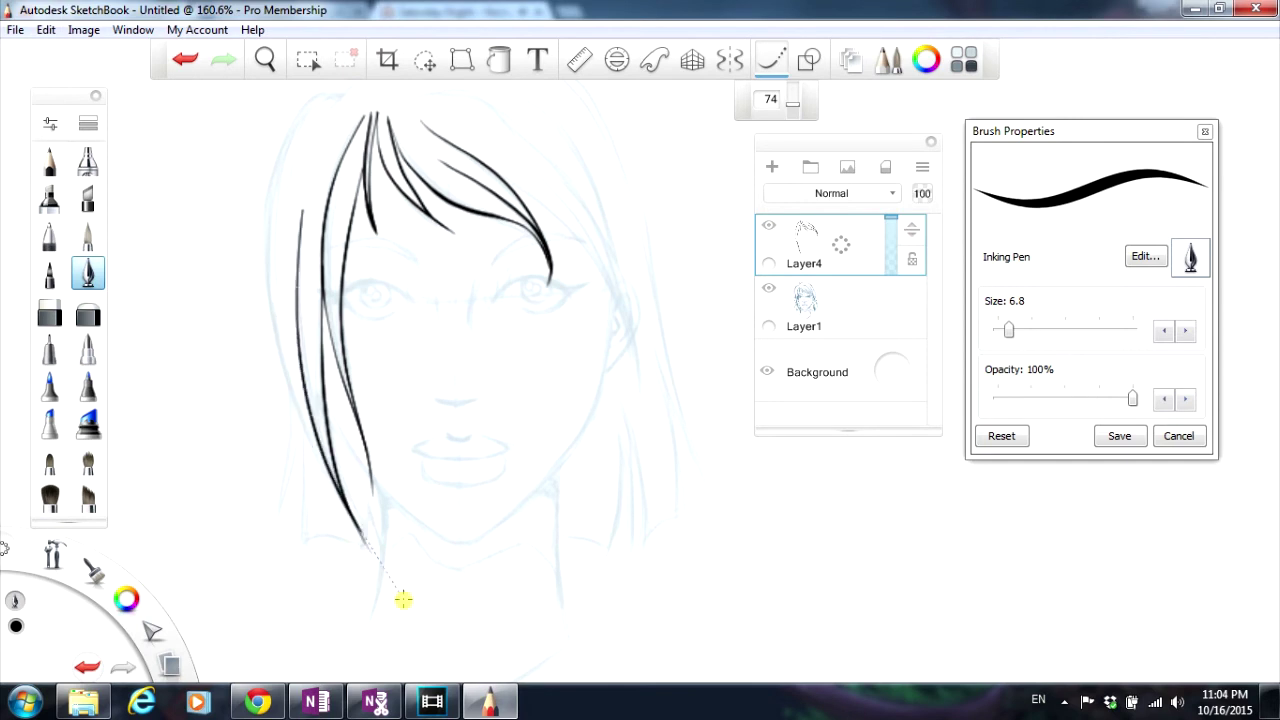
scroll(403, 597, up, 3)
scroll(281, 376, down, 6)
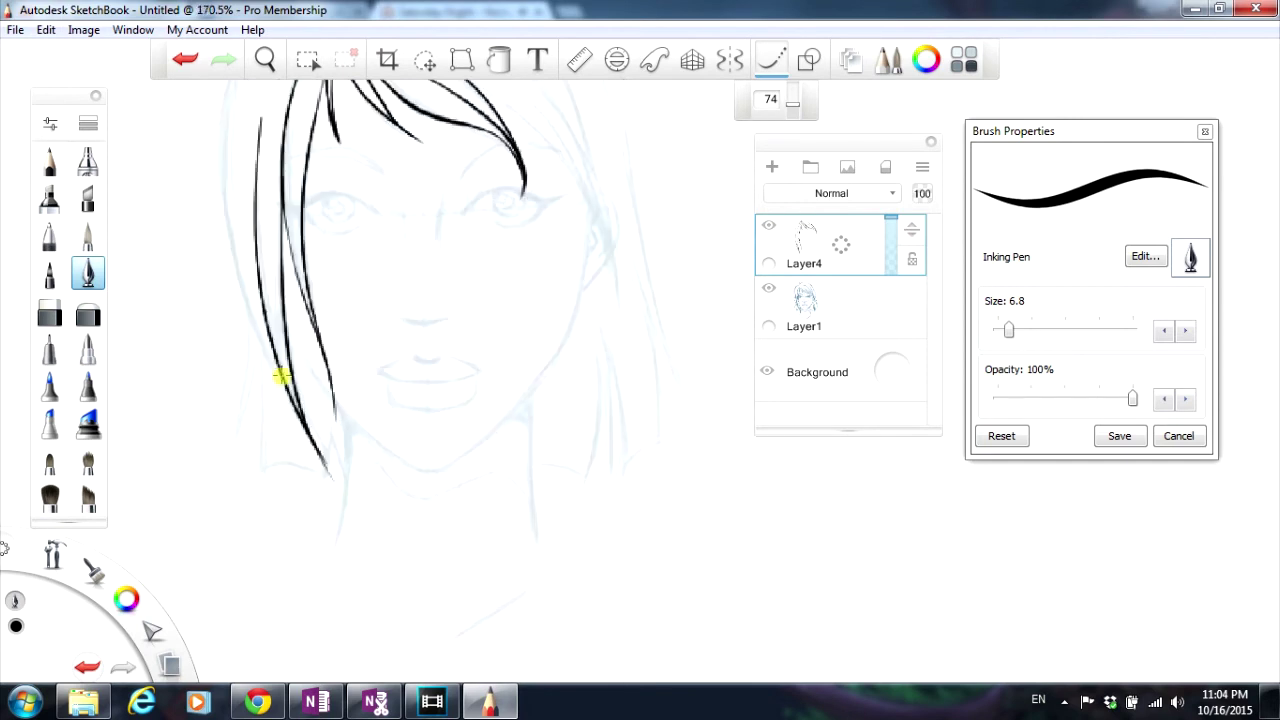
scroll(287, 171, up, 2)
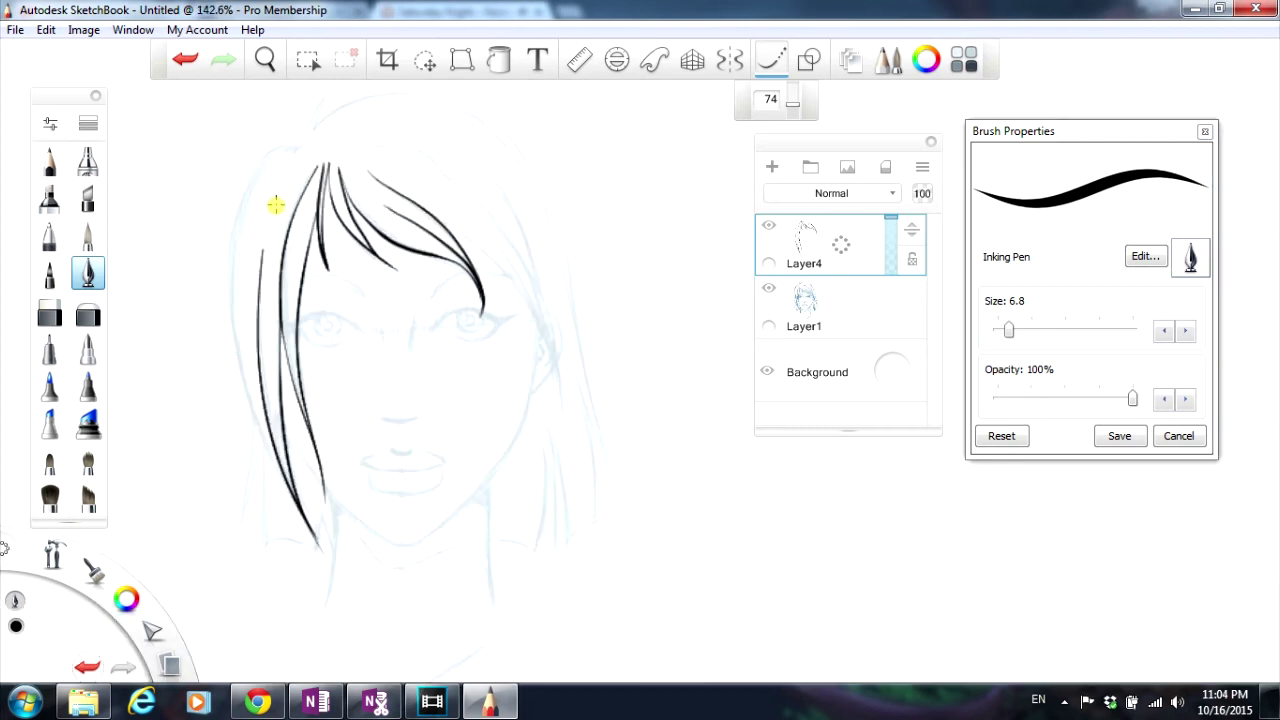
scroll(276, 204, up, 1)
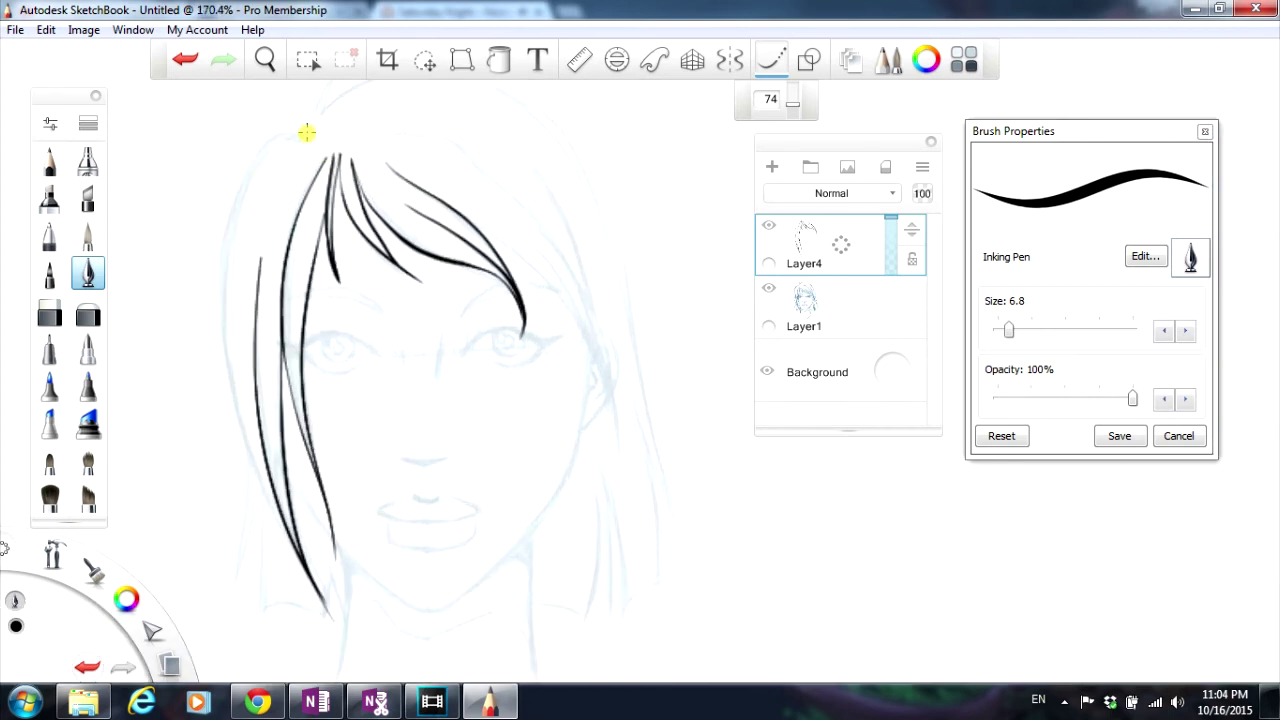
Step: With smoothing at 51, ink the outer hair curve from the crown down the far left edge
mouse_move(282, 132)
mouse_down()
mouse_move(206, 166)
mouse_move(194, 229)
mouse_move(203, 337)
mouse_move(270, 486)
mouse_up()
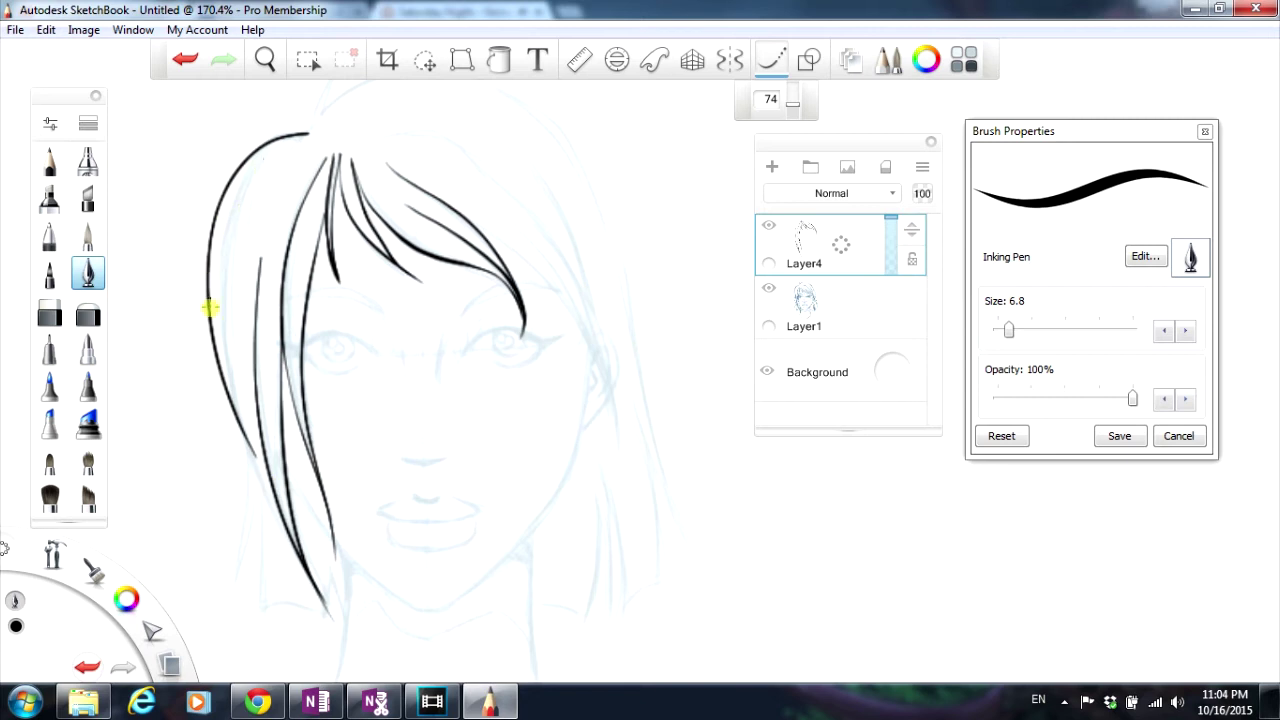
click(184, 59)
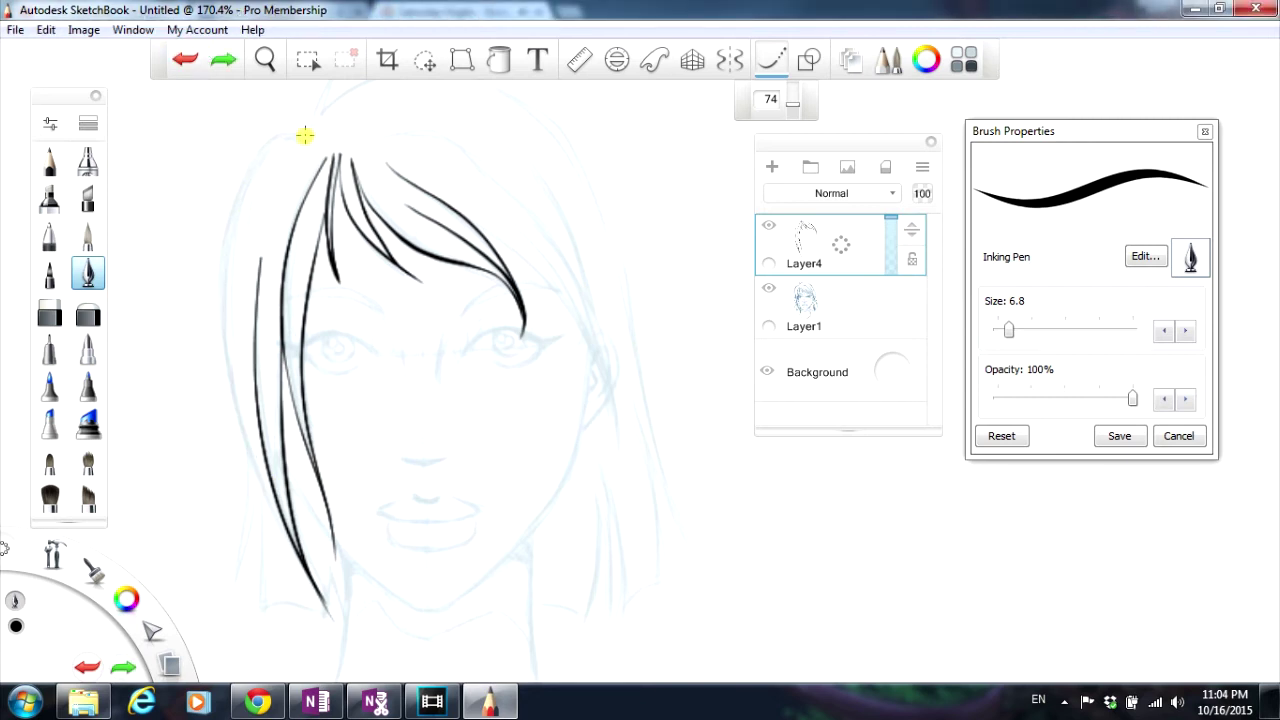
mouse_move(297, 133)
mouse_down()
mouse_move(224, 143)
mouse_move(208, 165)
mouse_move(223, 354)
mouse_up()
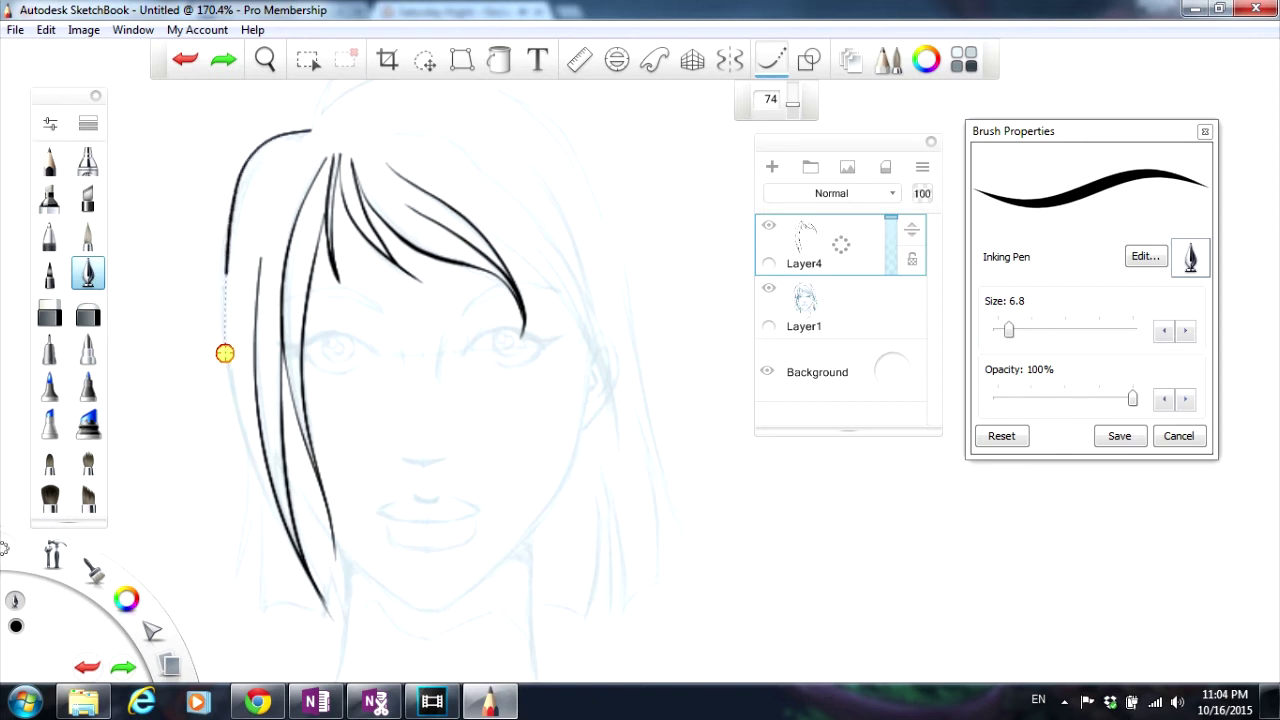
click(184, 59)
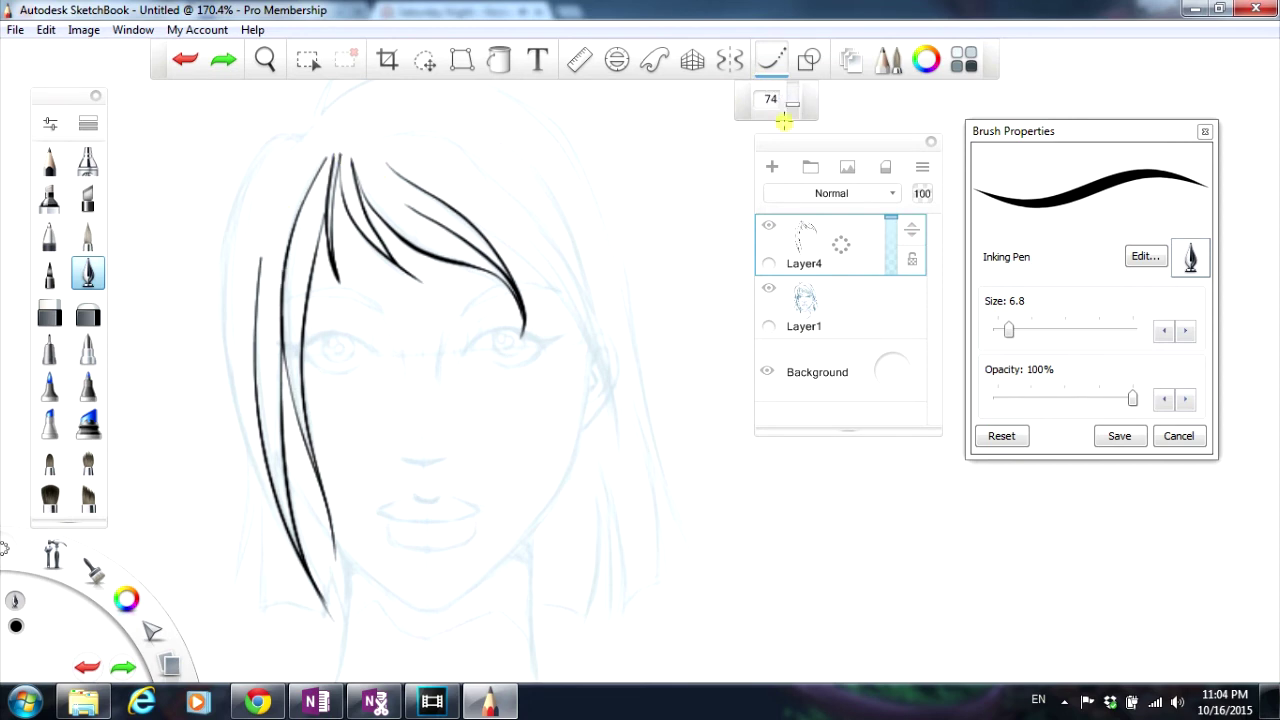
drag(795, 112, 792, 114)
mouse_move(310, 131)
mouse_down()
mouse_move(232, 156)
mouse_move(218, 320)
mouse_move(230, 398)
mouse_move(297, 550)
mouse_up()
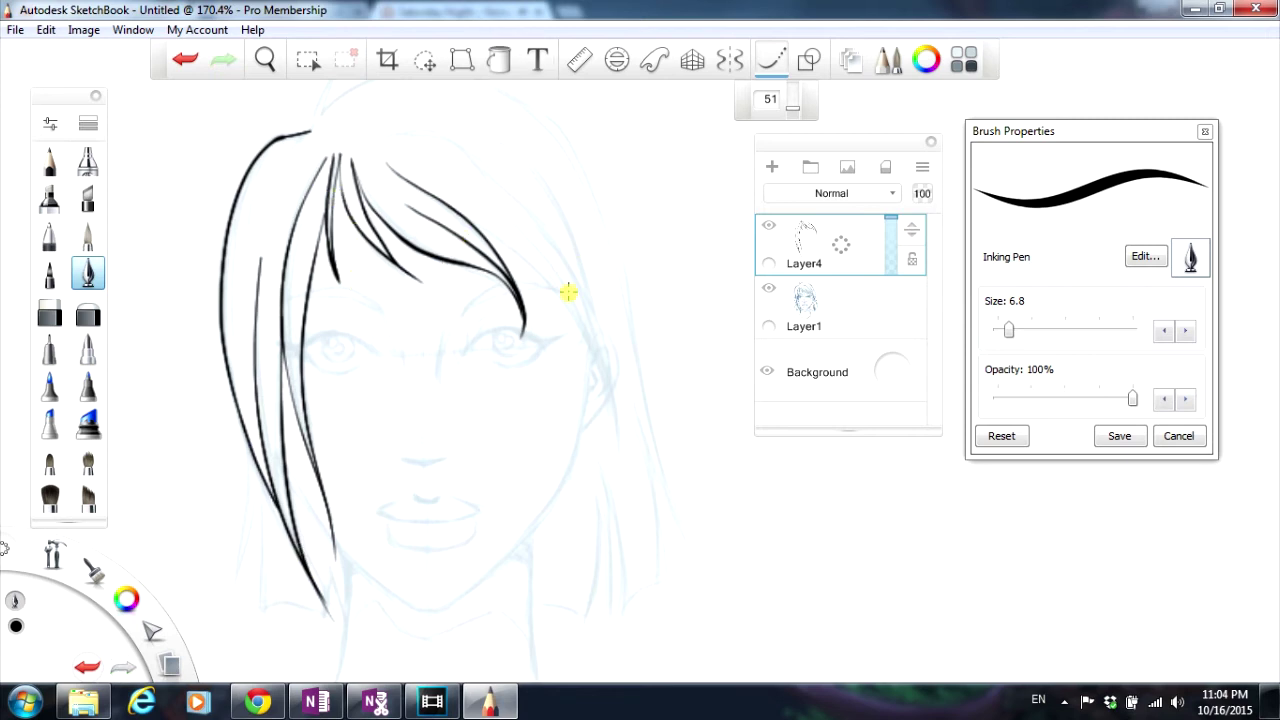
Step: Ink right-side hair strands down toward the cheek and across the head, undoing misdrawn strokes
mouse_move(476, 231)
mouse_down()
mouse_move(588, 331)
mouse_move(616, 465)
mouse_up()
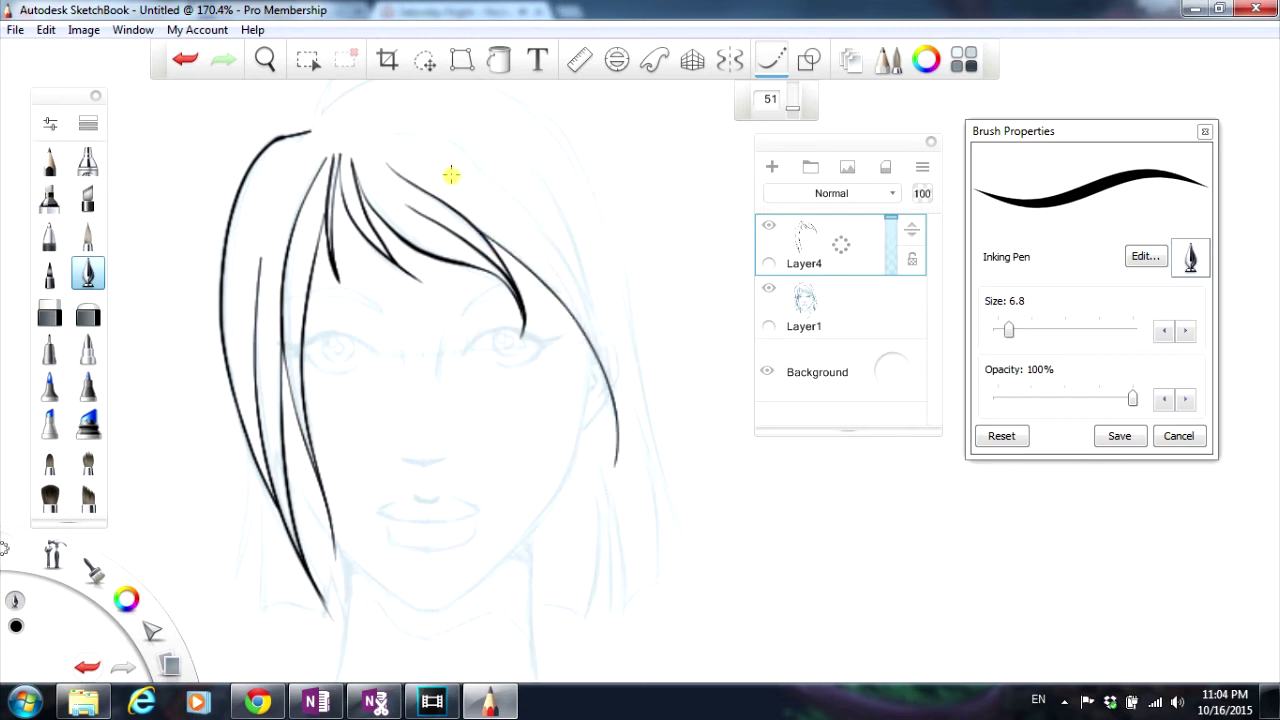
mouse_move(442, 170)
mouse_down()
mouse_move(589, 311)
mouse_move(618, 375)
mouse_move(616, 465)
mouse_up()
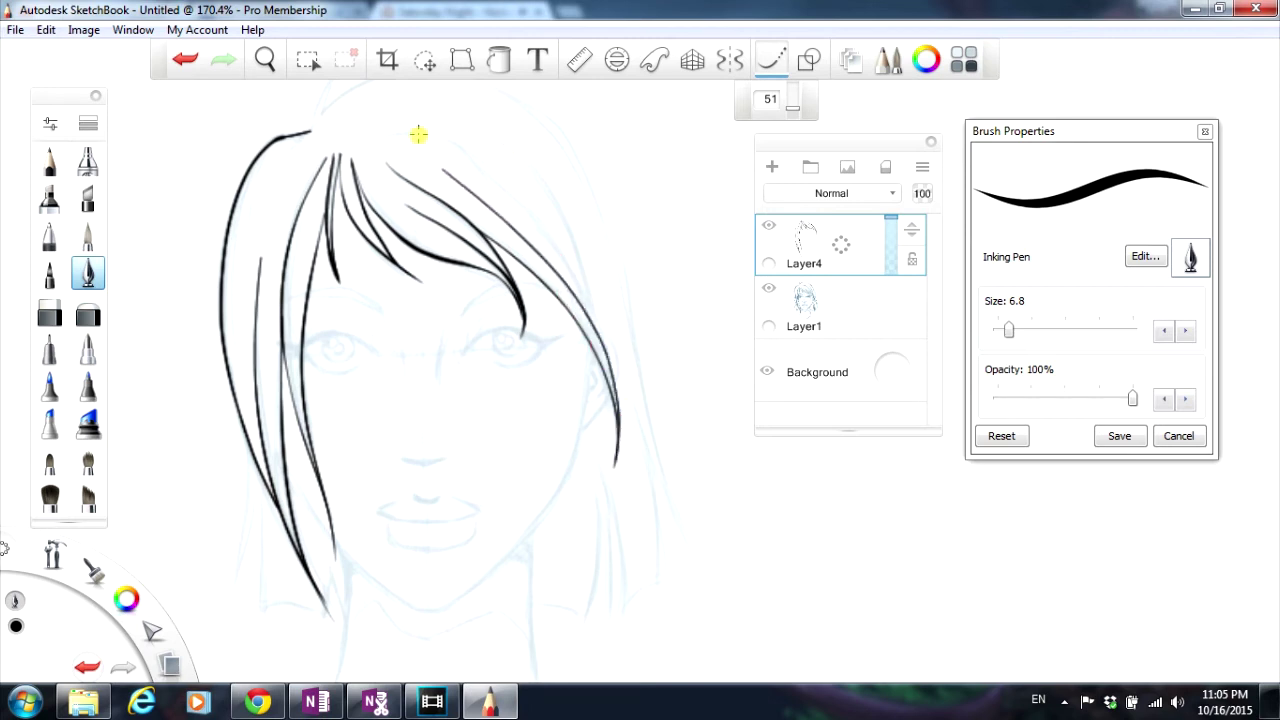
mouse_move(386, 141)
mouse_down()
mouse_move(440, 133)
mouse_move(389, 129)
mouse_move(414, 120)
mouse_move(457, 123)
mouse_move(497, 157)
mouse_move(595, 313)
mouse_move(611, 427)
mouse_up()
click(185, 59)
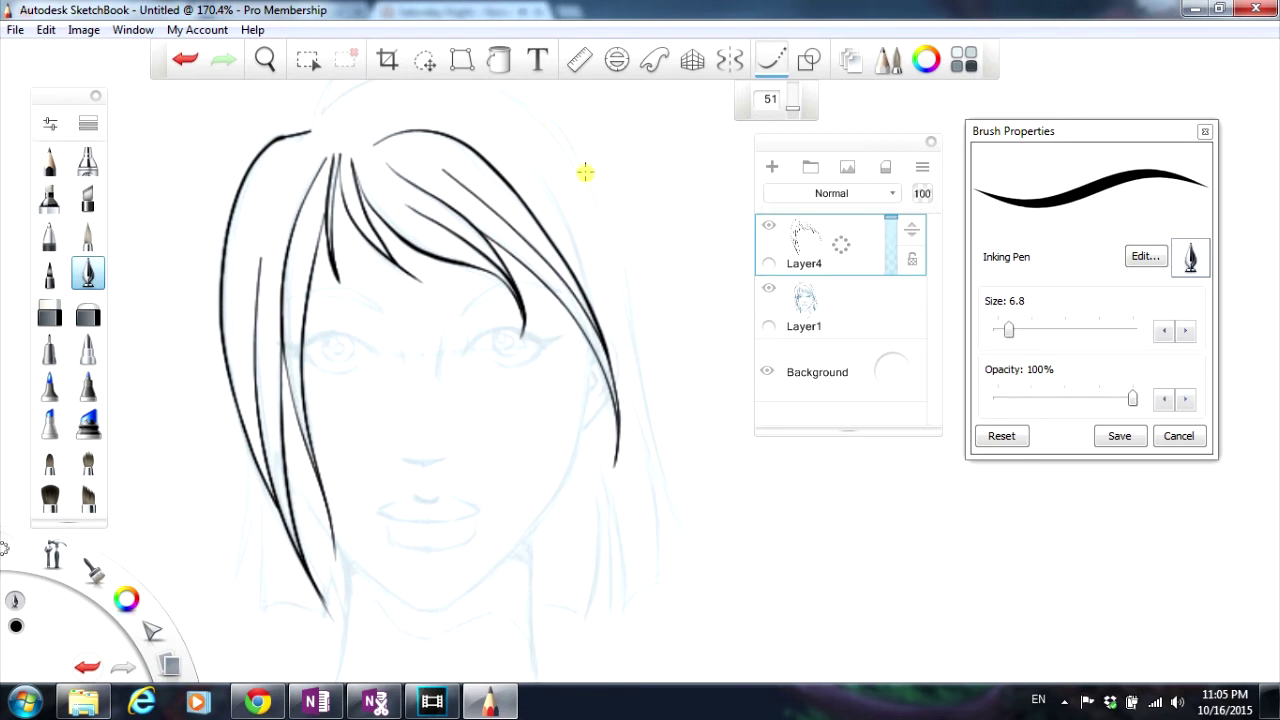
mouse_move(483, 133)
mouse_down()
mouse_move(509, 134)
mouse_move(560, 177)
mouse_move(592, 322)
mouse_up()
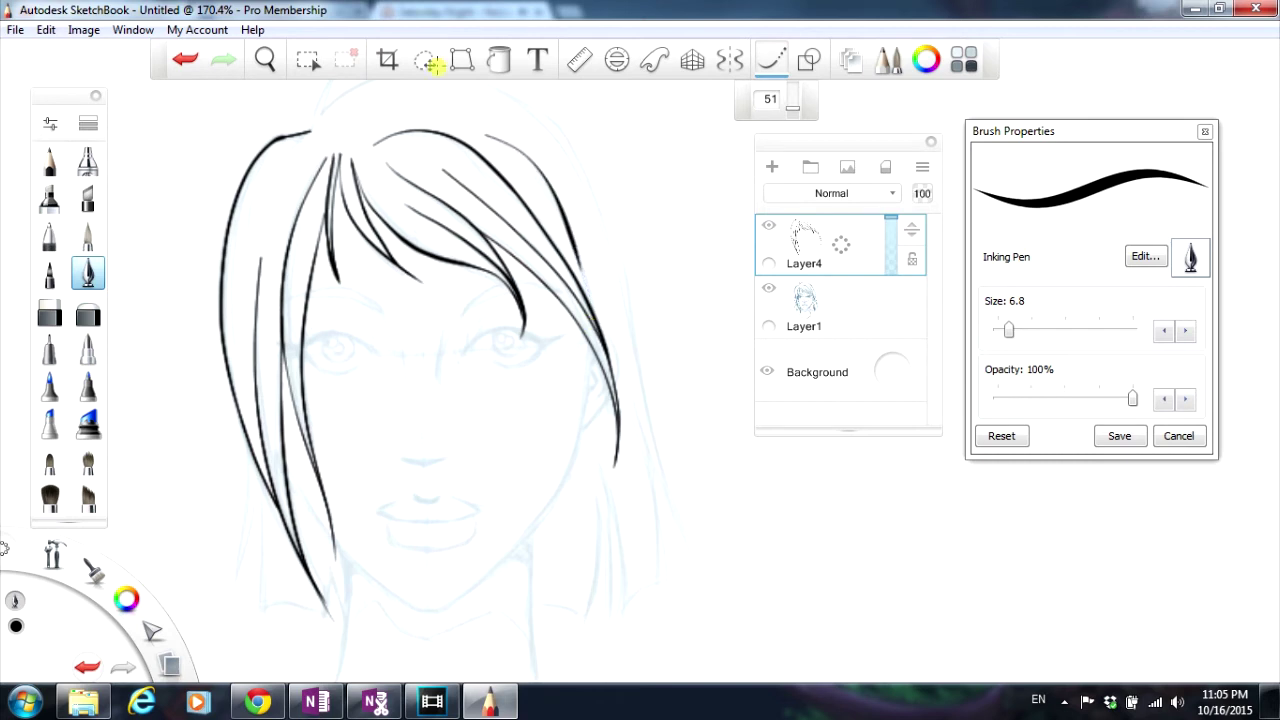
click(185, 59)
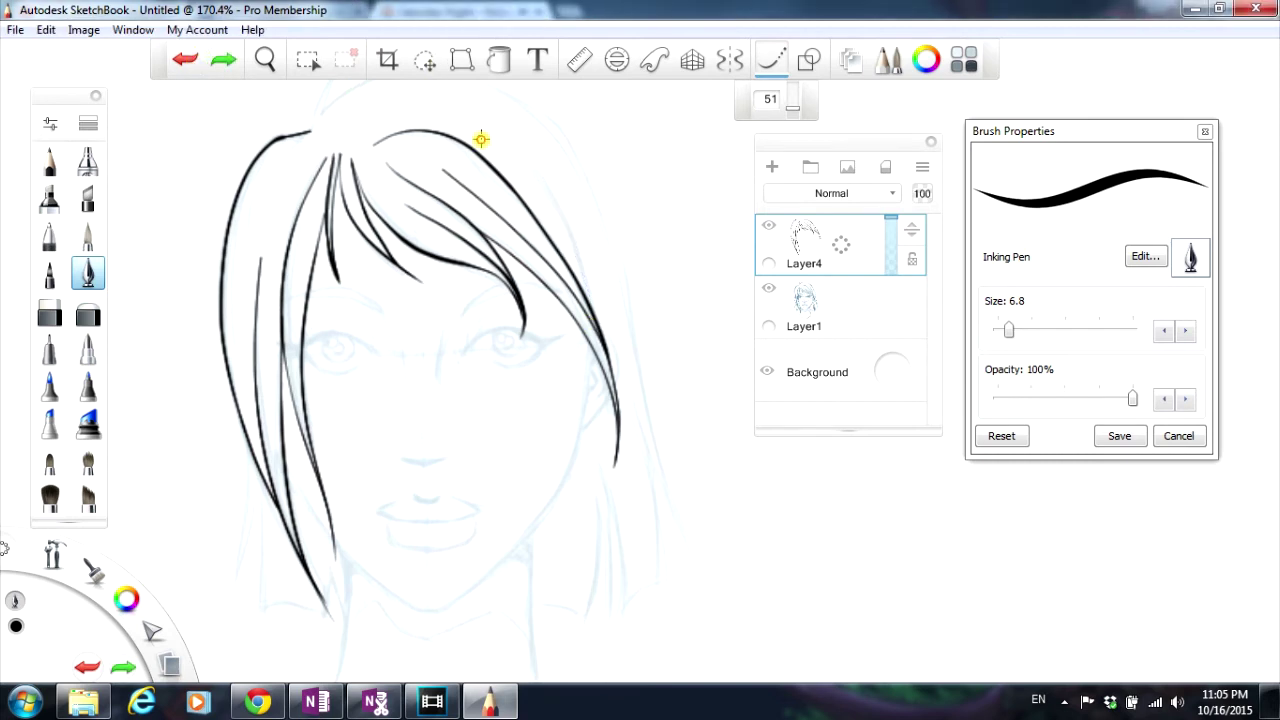
mouse_move(529, 134)
mouse_down()
mouse_move(557, 164)
mouse_move(583, 291)
mouse_move(614, 358)
mouse_up()
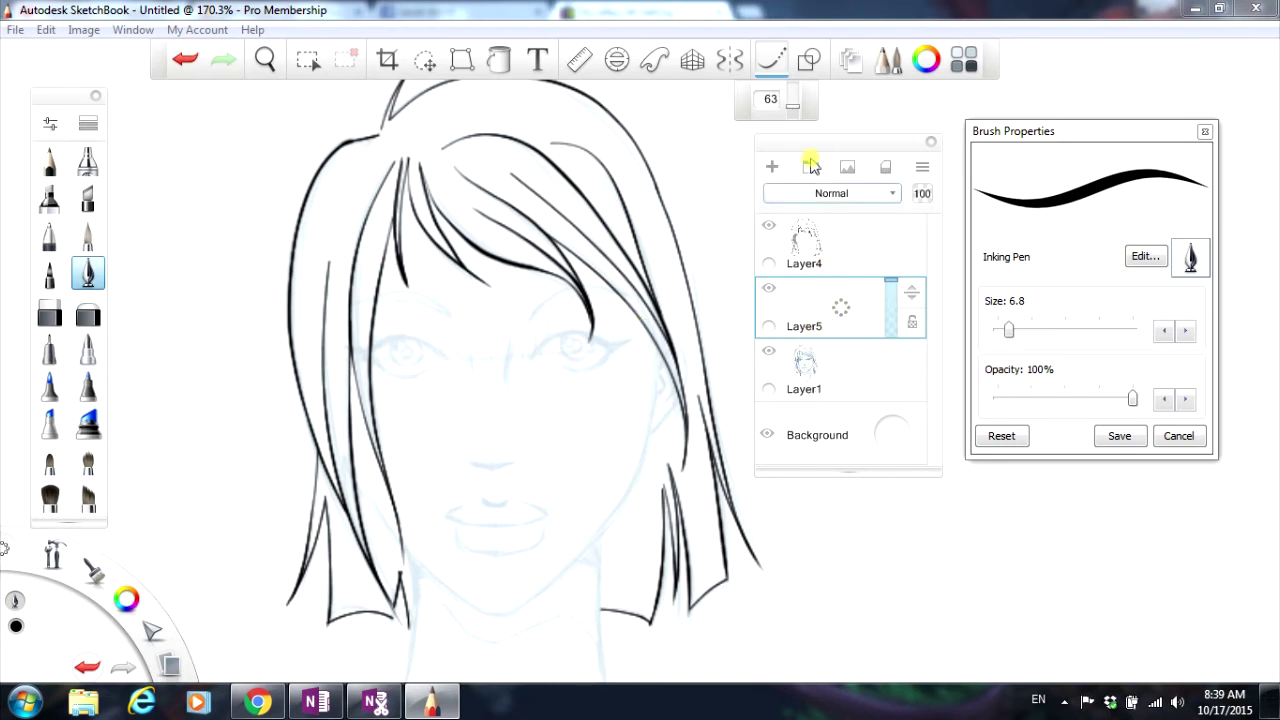
Step: Lower the Steady Stroke distance from 63 to 17
drag(811, 138, 778, 99)
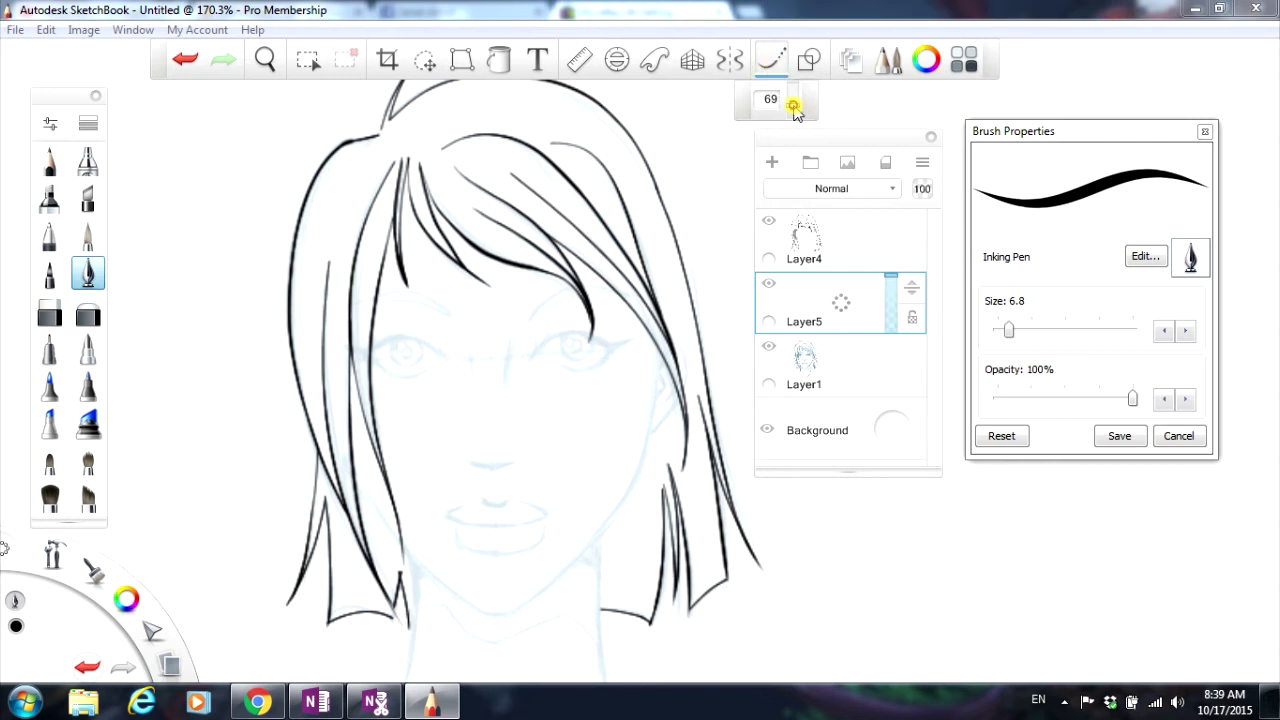
drag(795, 112, 795, 116)
drag(793, 112, 800, 118)
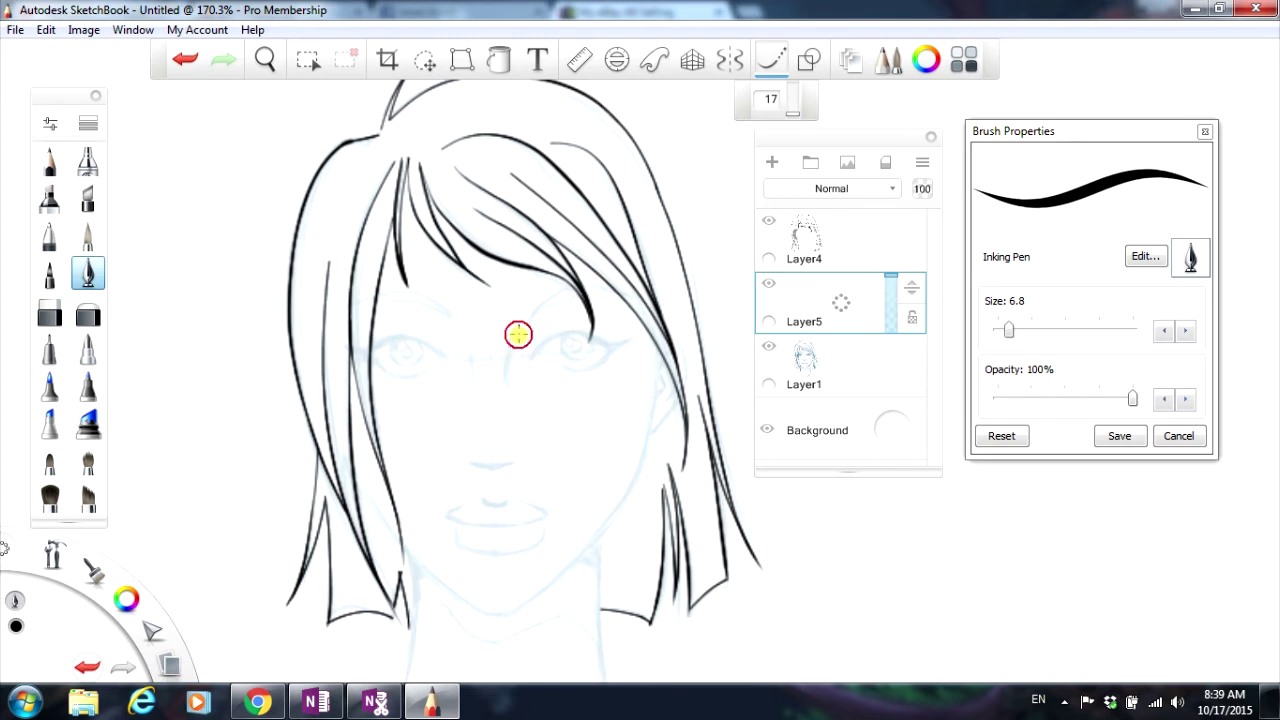
Step: Ink the left and right side lines of the nose on Layer5
drag(518, 336, 508, 396)
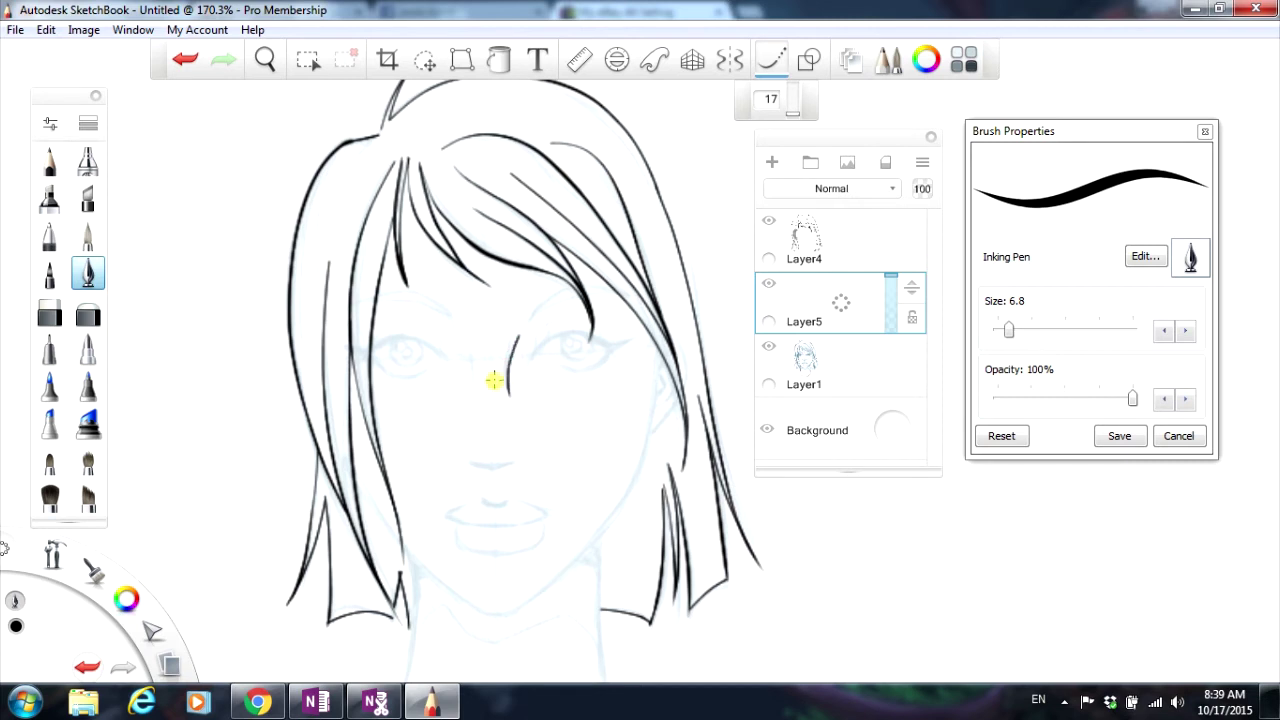
drag(469, 352, 474, 388)
click(185, 60)
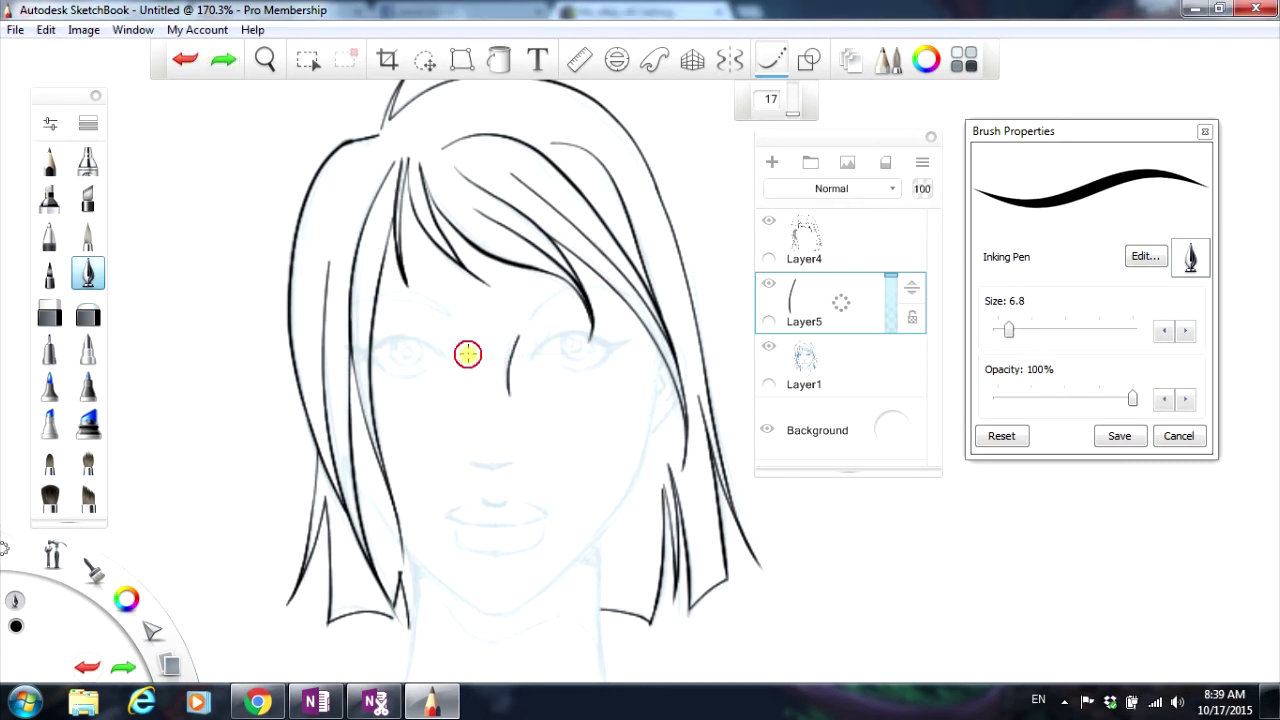
drag(473, 377, 474, 383)
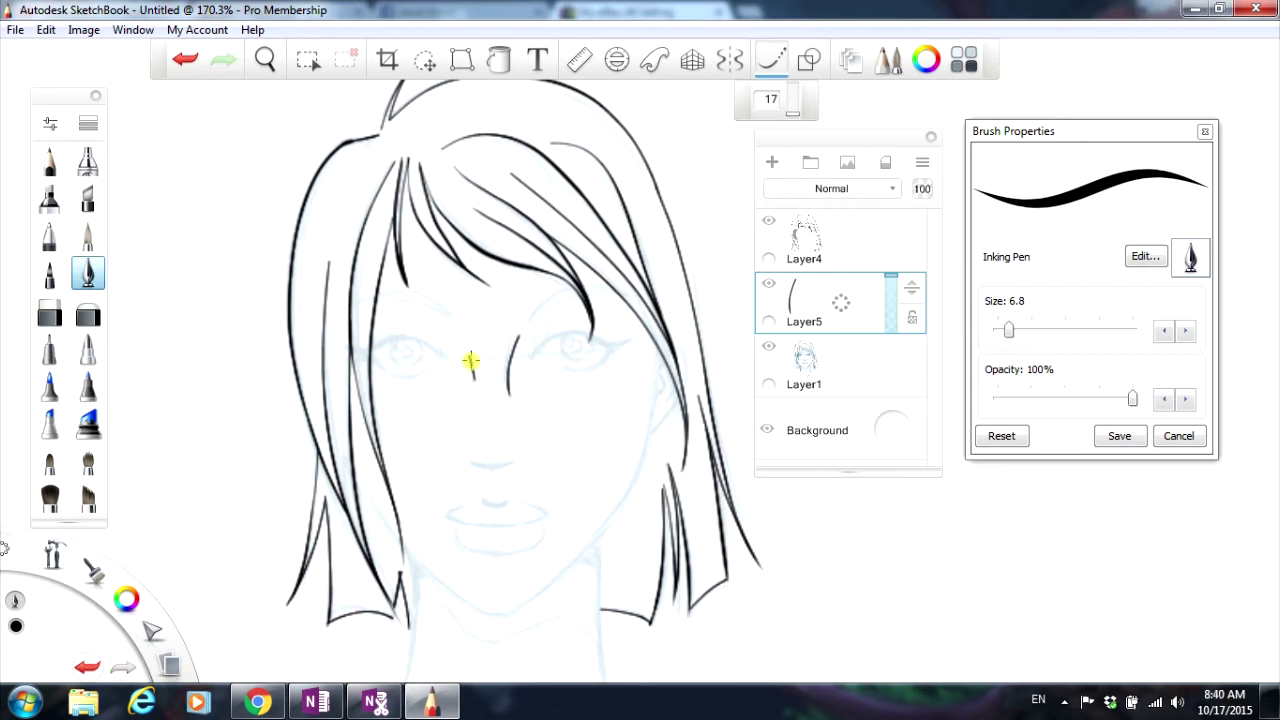
scroll(476, 444, up, 1)
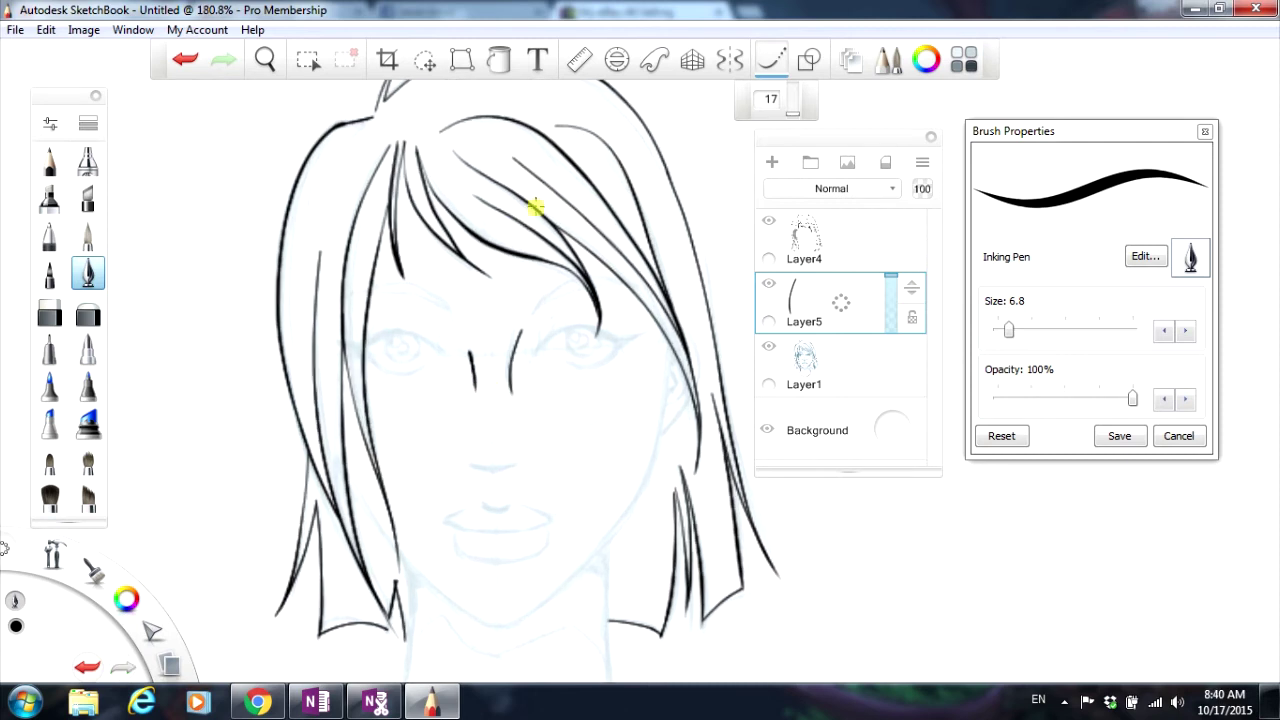
Step: Ink the upper eyelids of both eyes
click(533, 359)
mouse_move(553, 331)
mouse_down()
mouse_move(629, 353)
mouse_move(622, 362)
mouse_move(615, 342)
mouse_move(572, 367)
mouse_up()
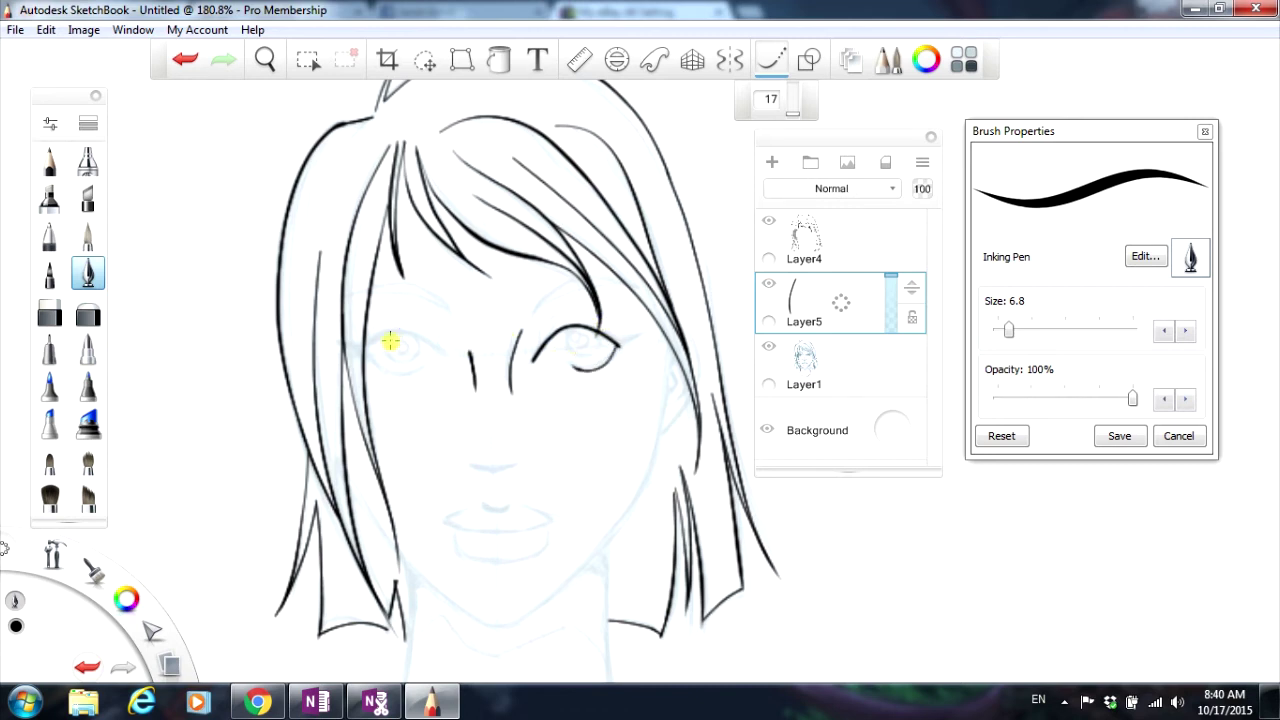
mouse_move(441, 351)
mouse_down()
mouse_move(391, 331)
mouse_move(354, 350)
mouse_up()
mouse_move(376, 371)
mouse_down()
mouse_move(414, 371)
mouse_move(432, 352)
mouse_up()
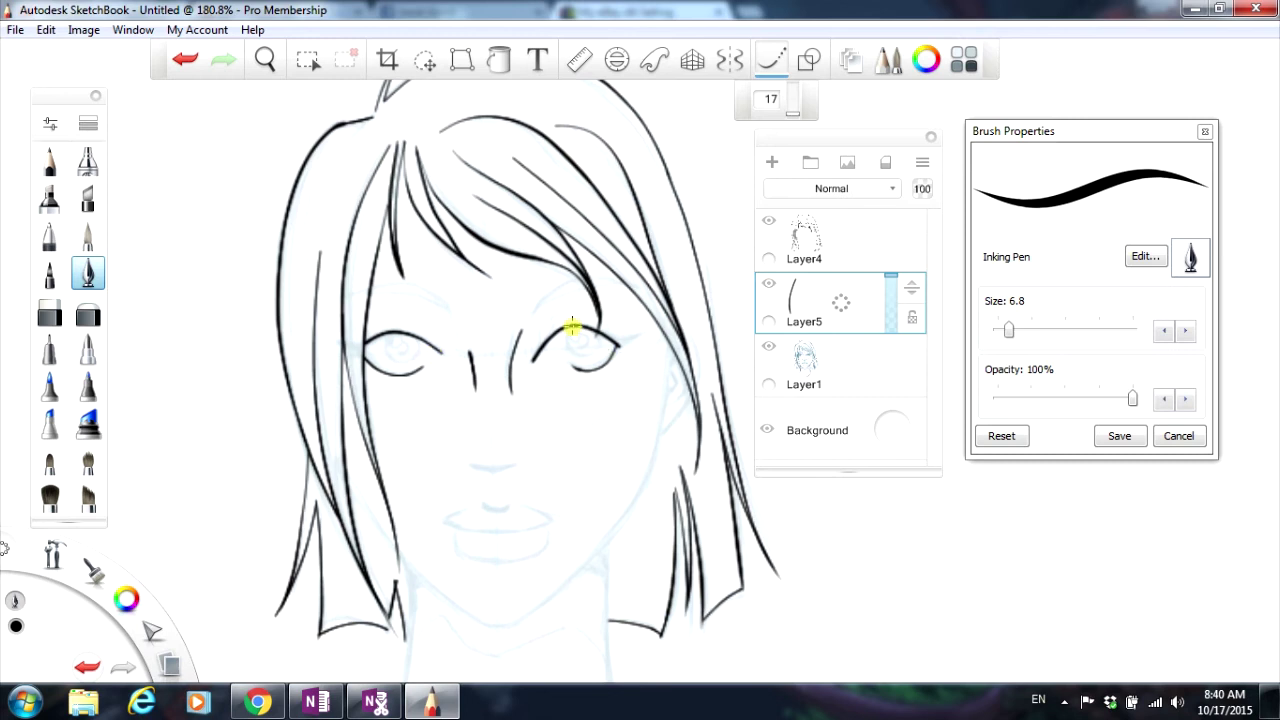
Step: Add an iris and a dark filled pupil to the right eye
mouse_move(561, 335)
mouse_down()
mouse_move(557, 349)
mouse_move(586, 360)
mouse_move(608, 334)
mouse_up()
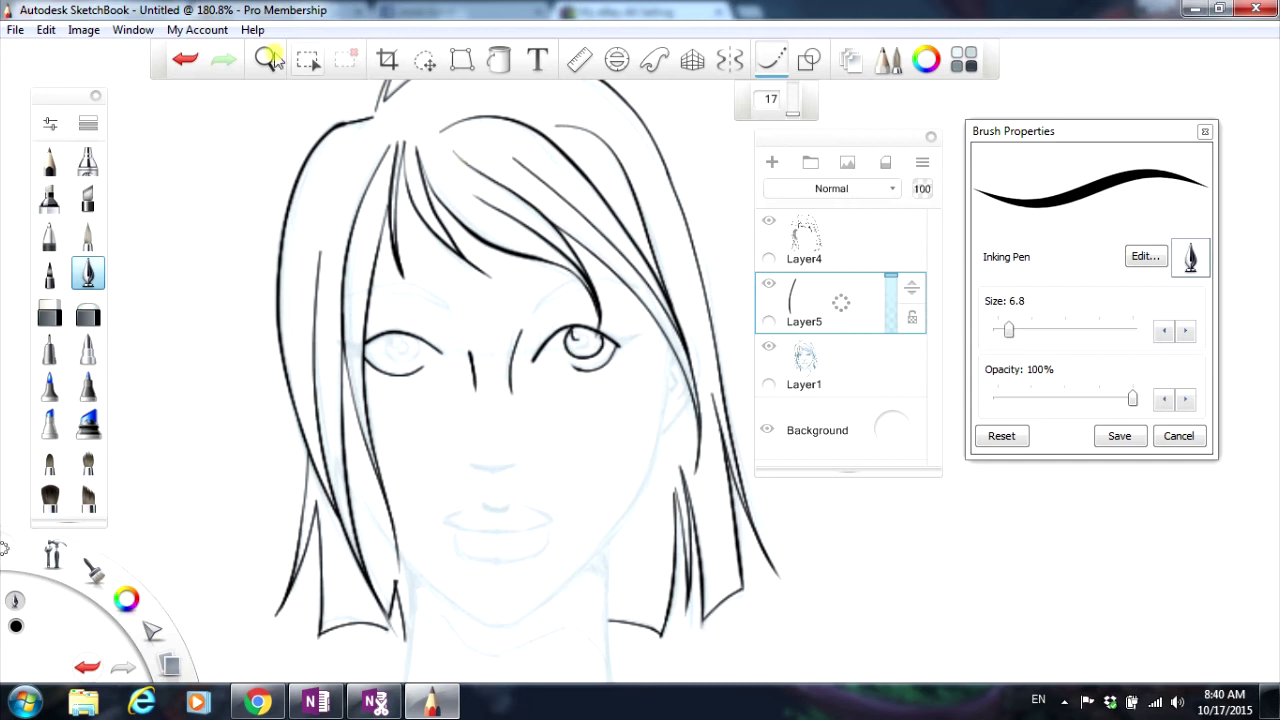
click(184, 59)
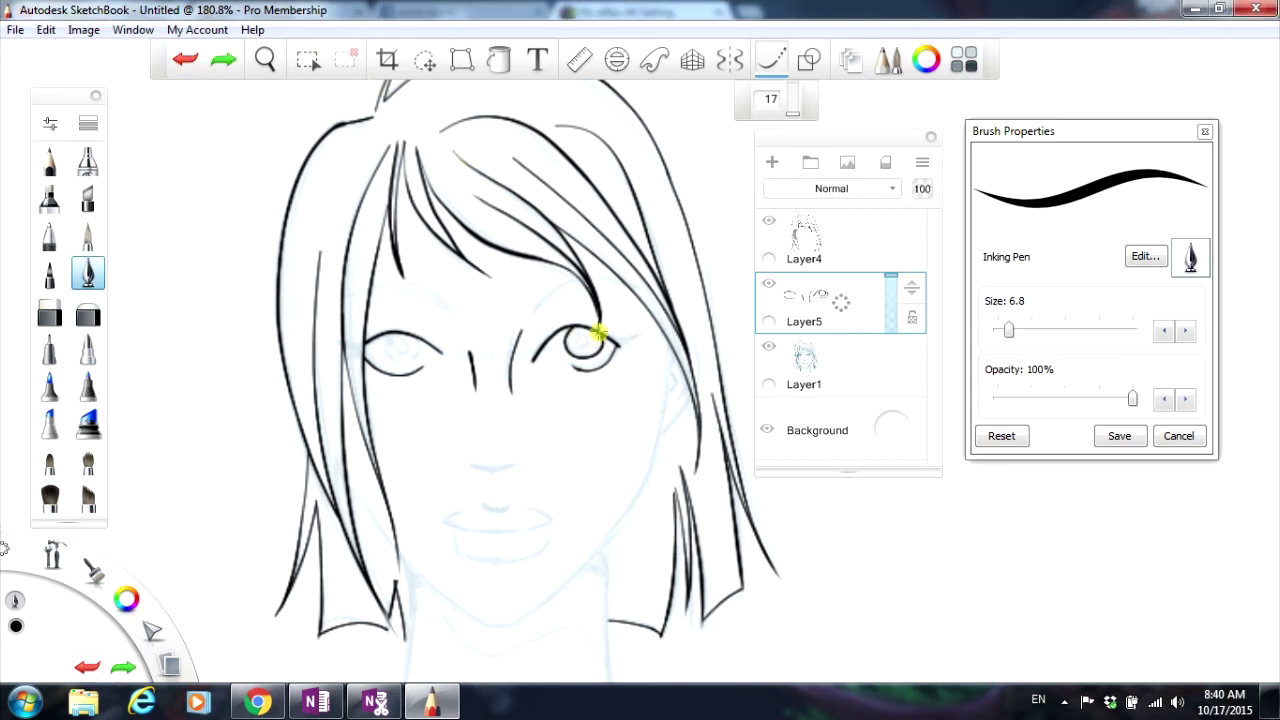
scroll(589, 326, up, 5)
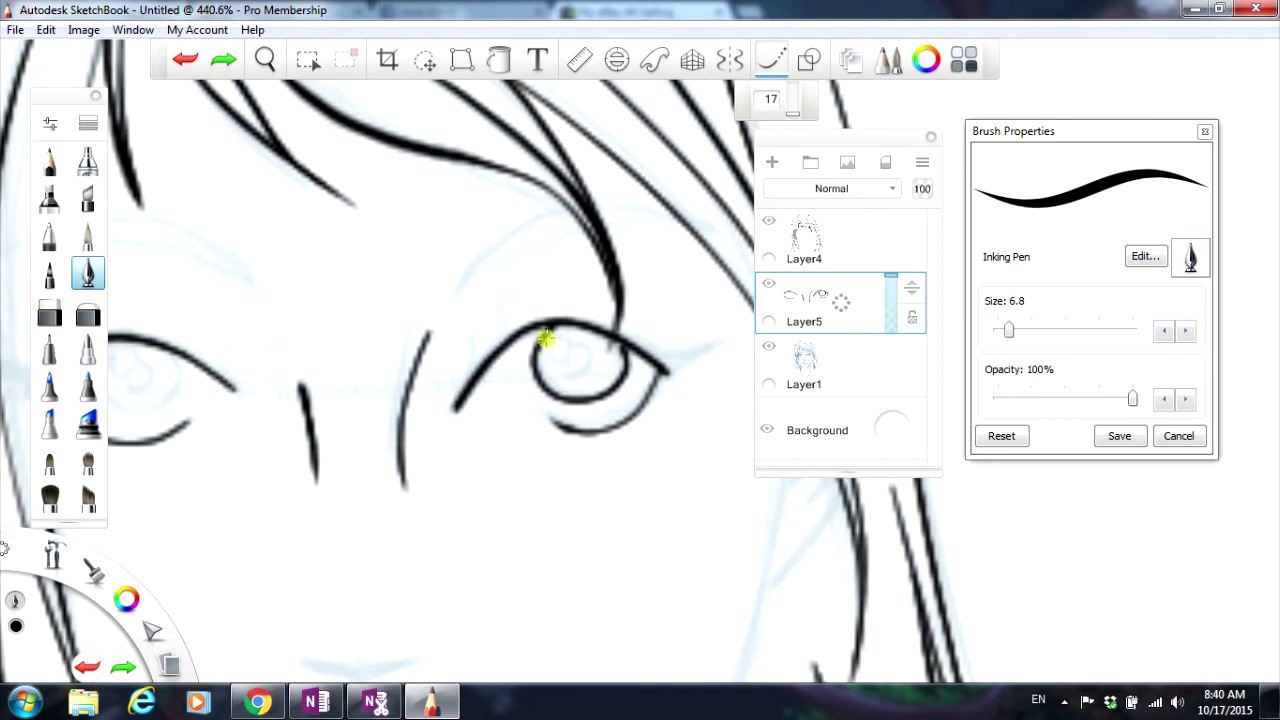
drag(569, 321, 567, 324)
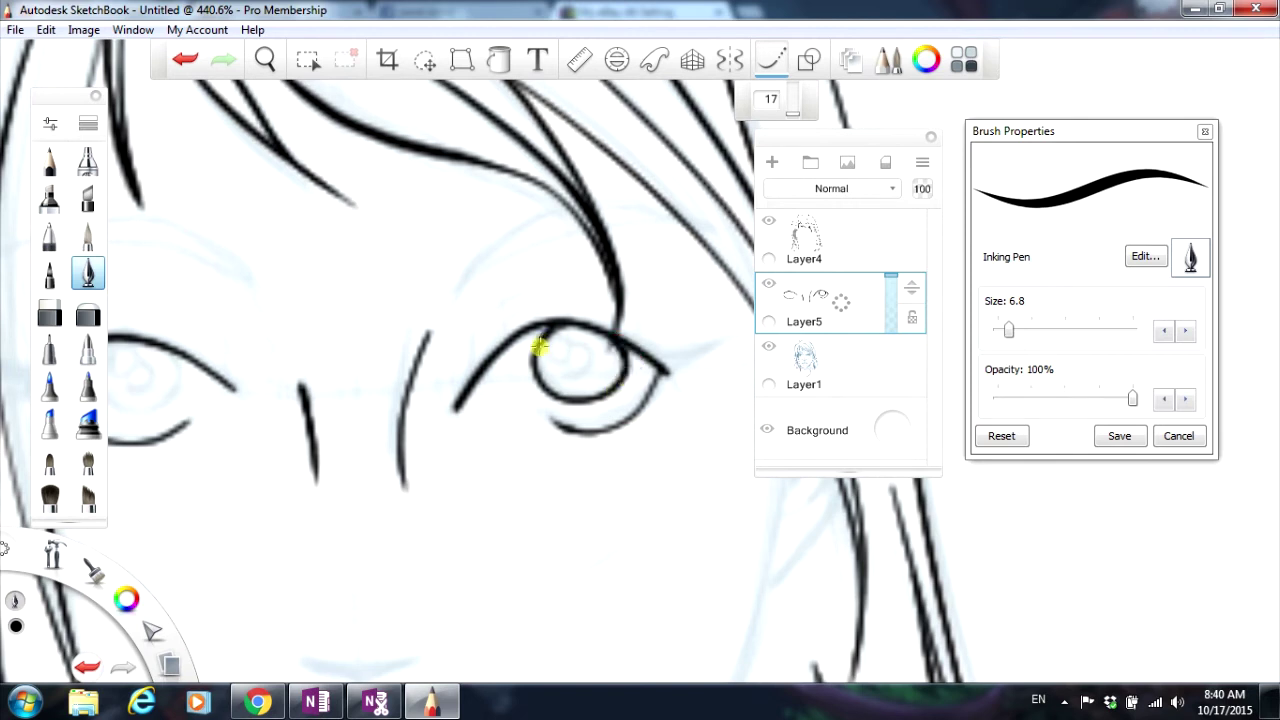
mouse_move(538, 346)
mouse_down()
mouse_move(570, 374)
mouse_move(580, 354)
mouse_move(561, 331)
mouse_move(537, 341)
mouse_move(536, 360)
mouse_move(590, 377)
mouse_up()
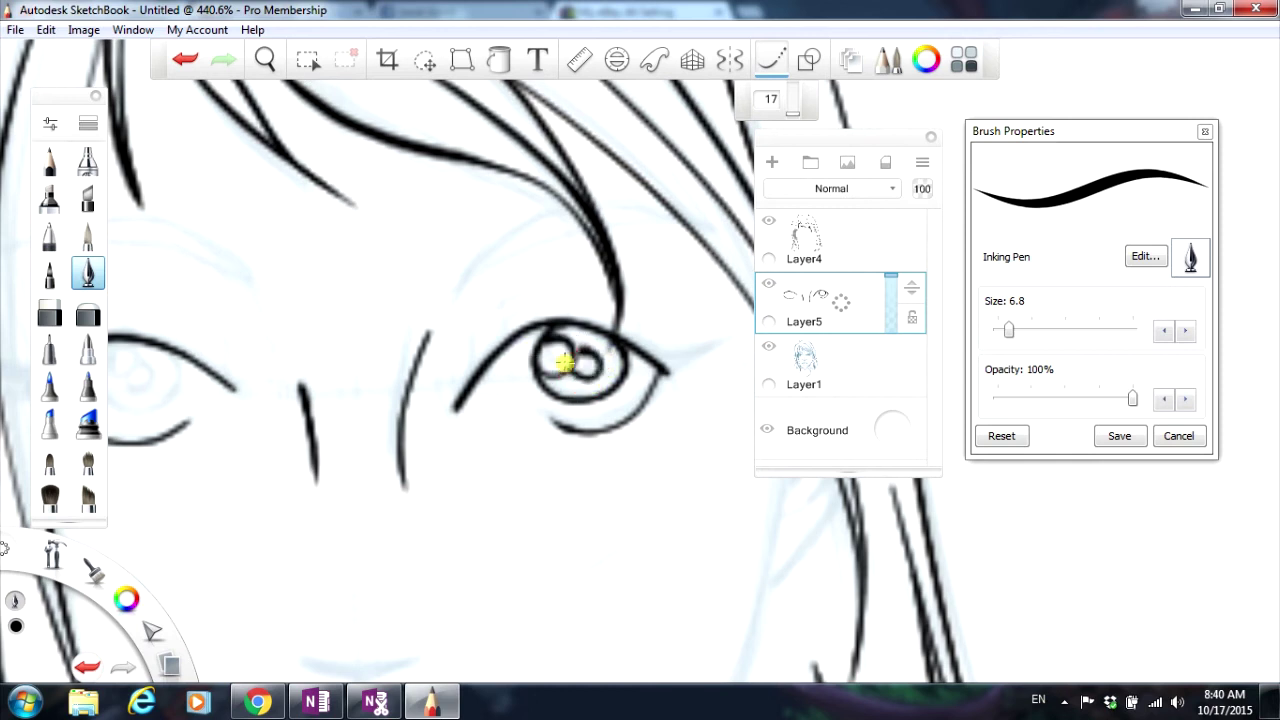
click(185, 60)
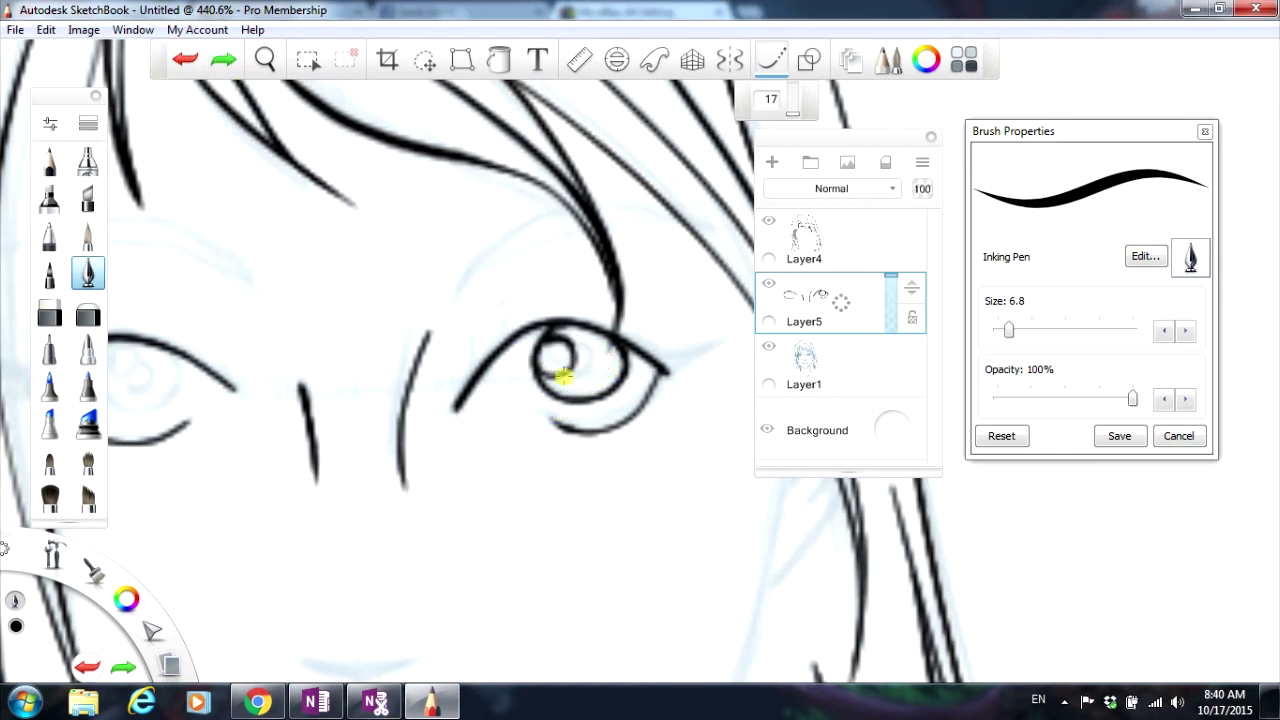
mouse_move(598, 354)
mouse_down()
mouse_move(569, 340)
mouse_move(563, 354)
mouse_move(600, 366)
mouse_up()
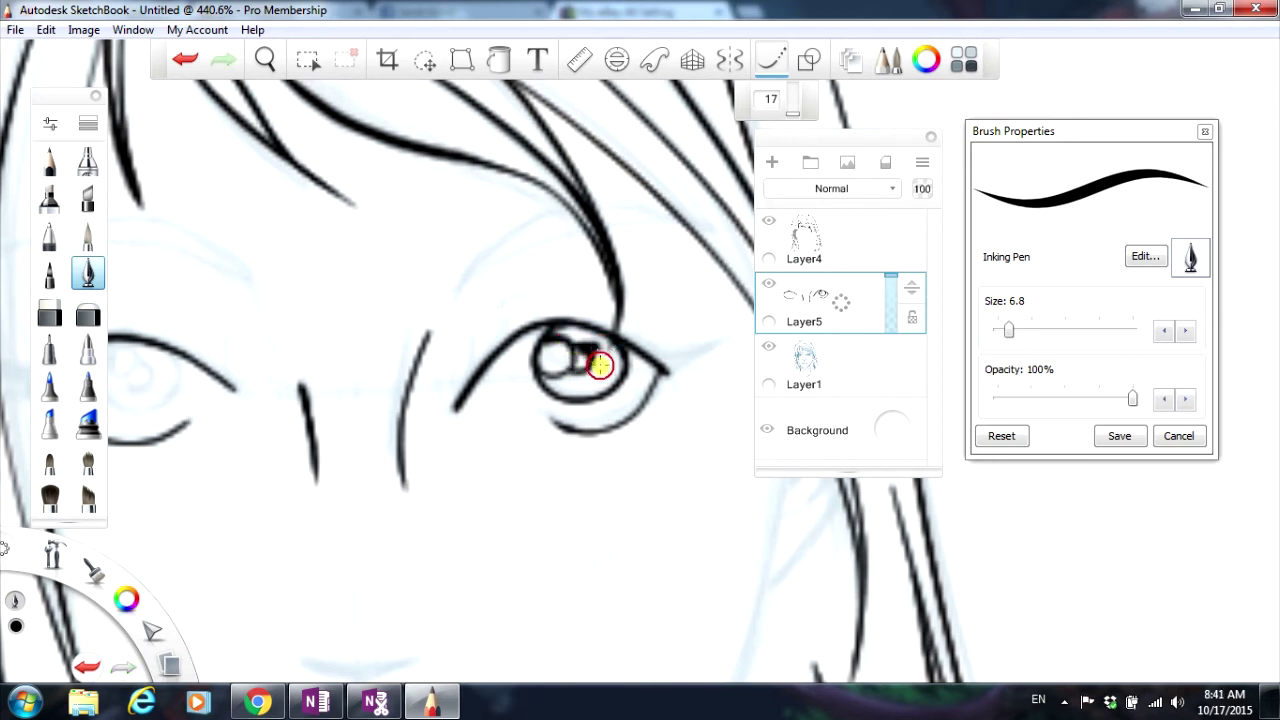
click(185, 60)
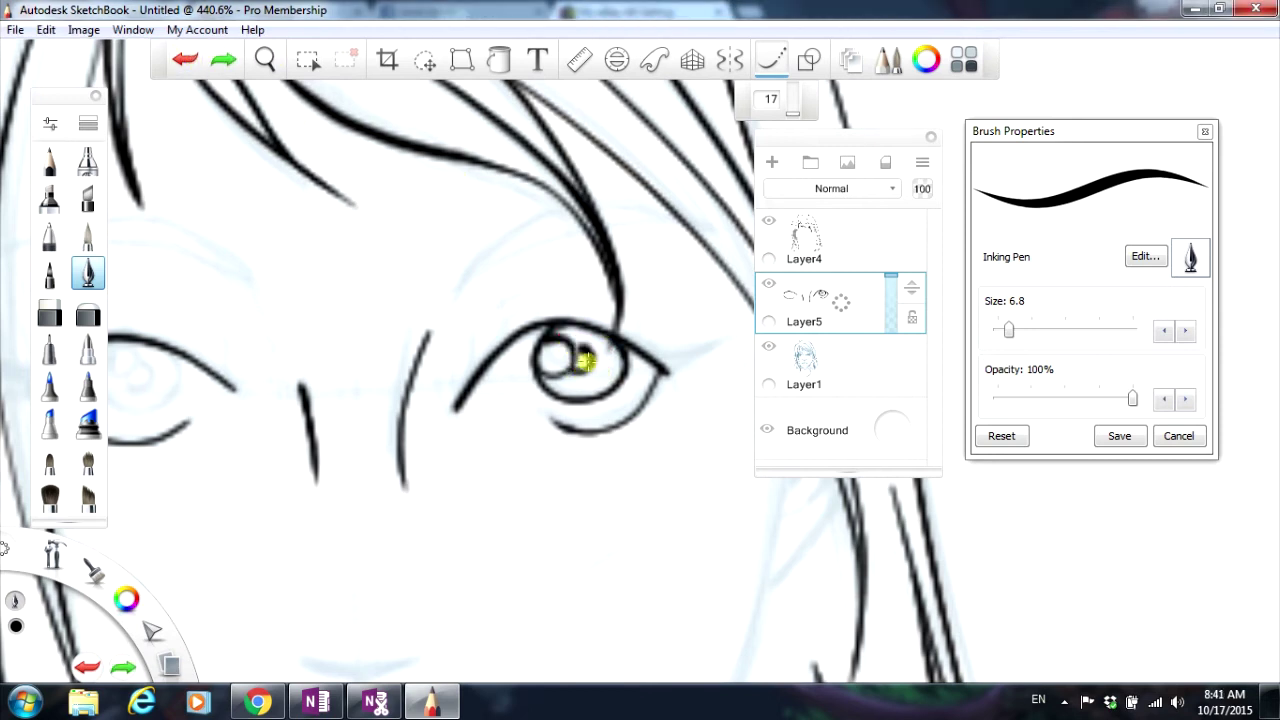
mouse_move(577, 349)
mouse_down()
mouse_move(600, 367)
mouse_move(563, 364)
mouse_up()
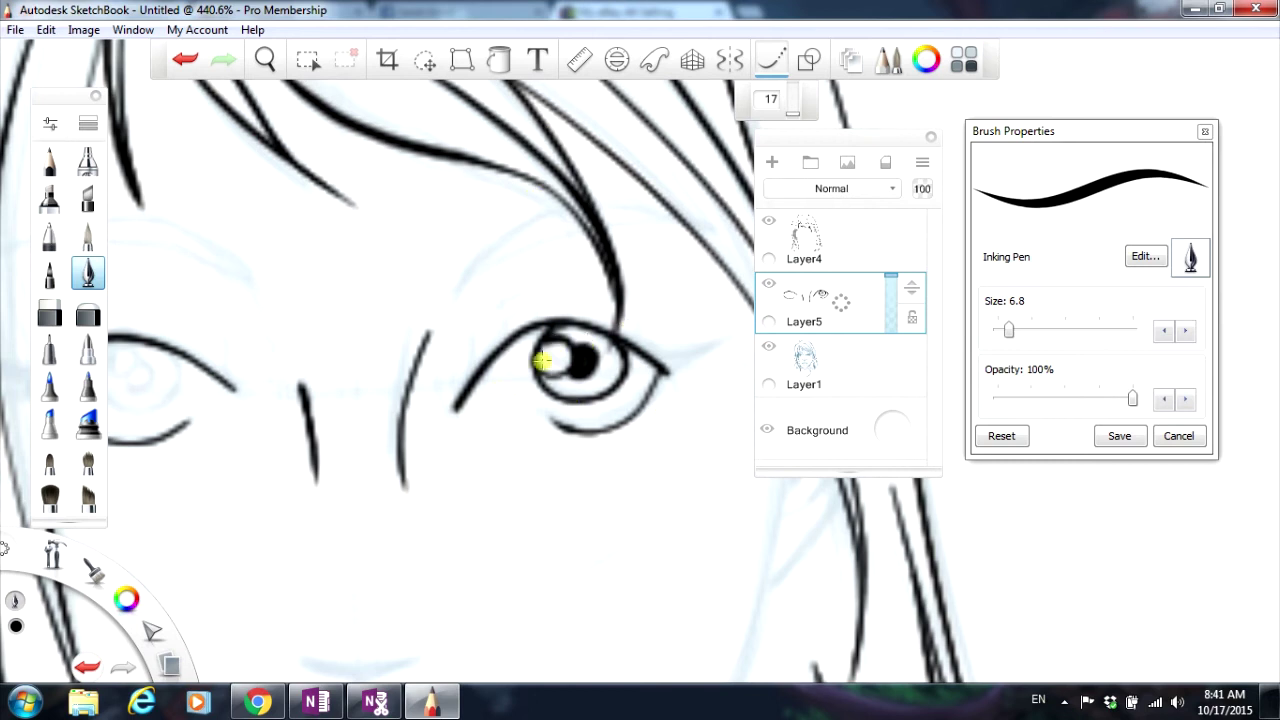
Step: Thicken the right eye's upper and lower lids and add a bold winged eyeliner
mouse_move(472, 382)
mouse_down()
mouse_move(540, 329)
mouse_move(646, 350)
mouse_move(668, 378)
mouse_up()
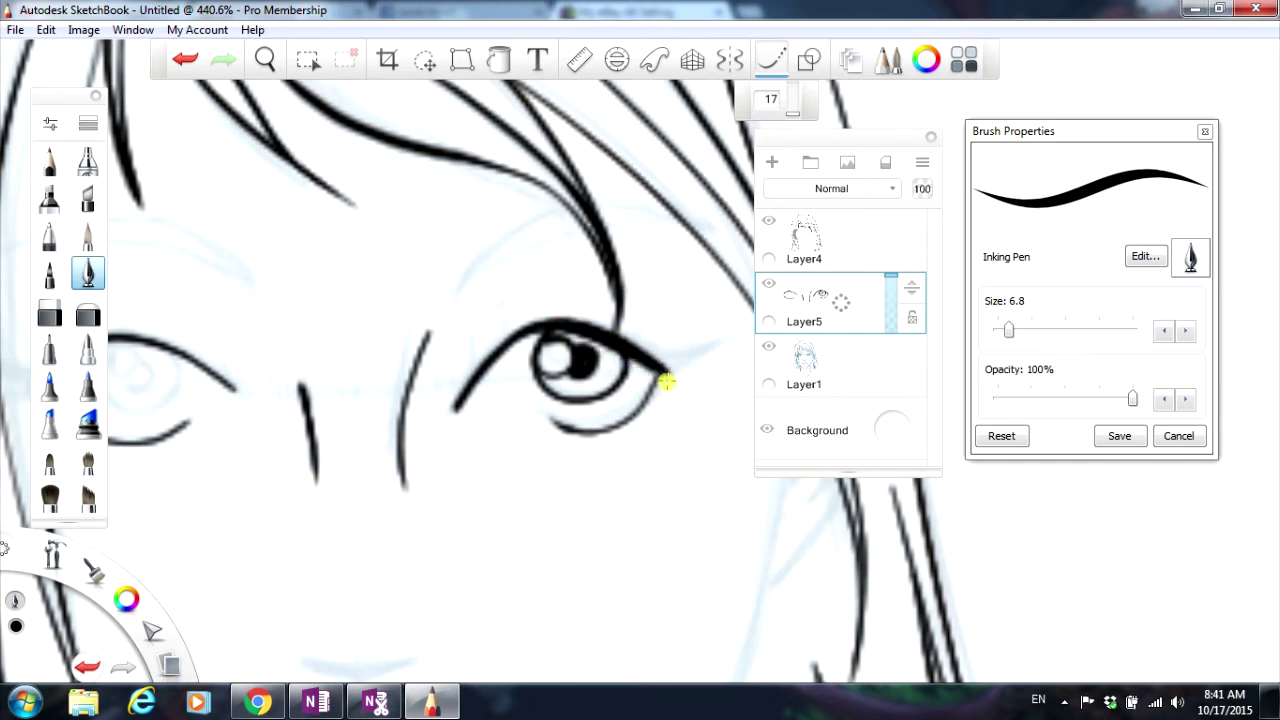
mouse_move(651, 366)
mouse_down()
mouse_move(637, 409)
mouse_move(592, 430)
mouse_up()
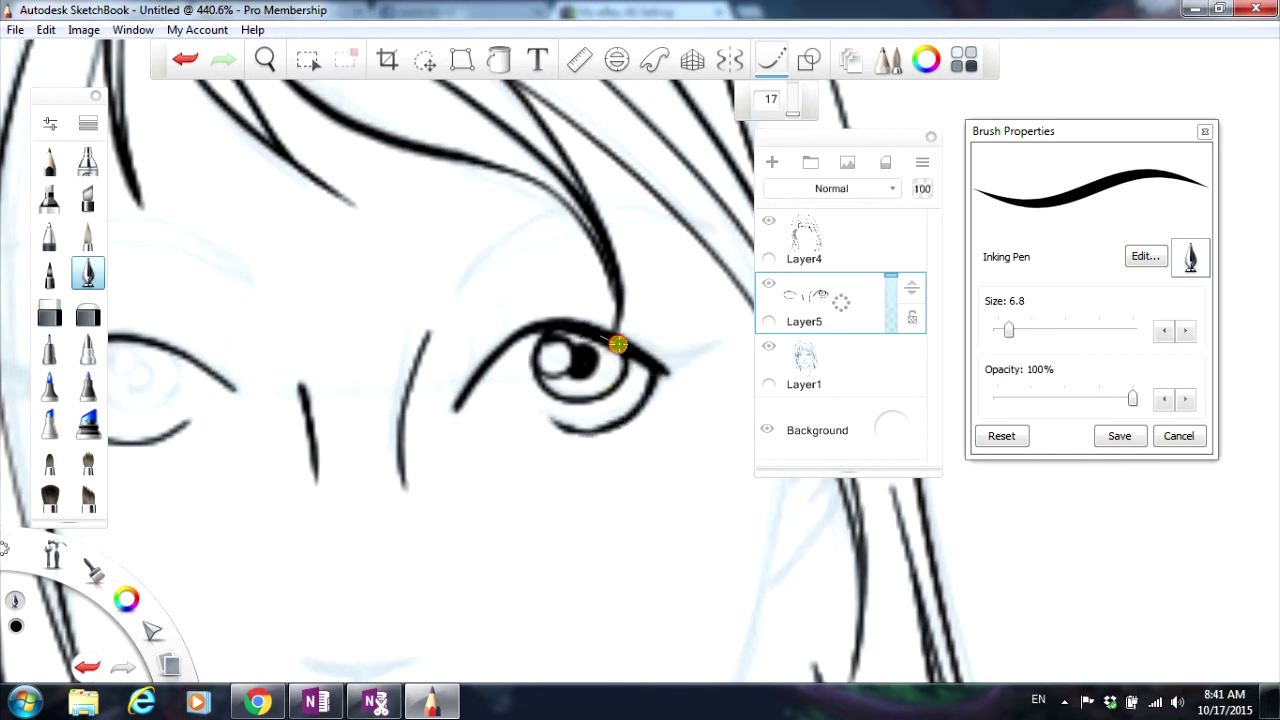
mouse_move(617, 343)
mouse_down()
mouse_move(670, 367)
mouse_move(708, 359)
mouse_up()
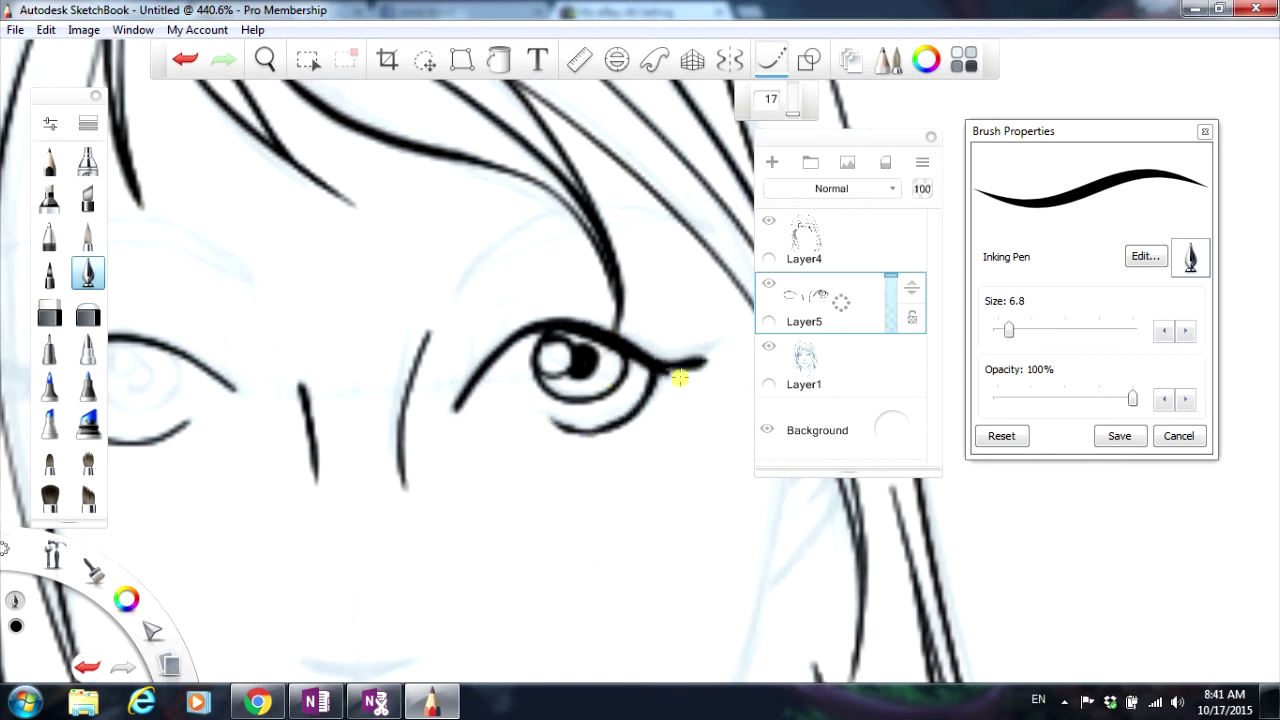
click(195, 59)
mouse_move(606, 337)
mouse_down()
mouse_move(692, 361)
mouse_move(741, 352)
mouse_up()
mouse_move(632, 355)
mouse_down()
mouse_move(763, 344)
mouse_move(654, 377)
mouse_up()
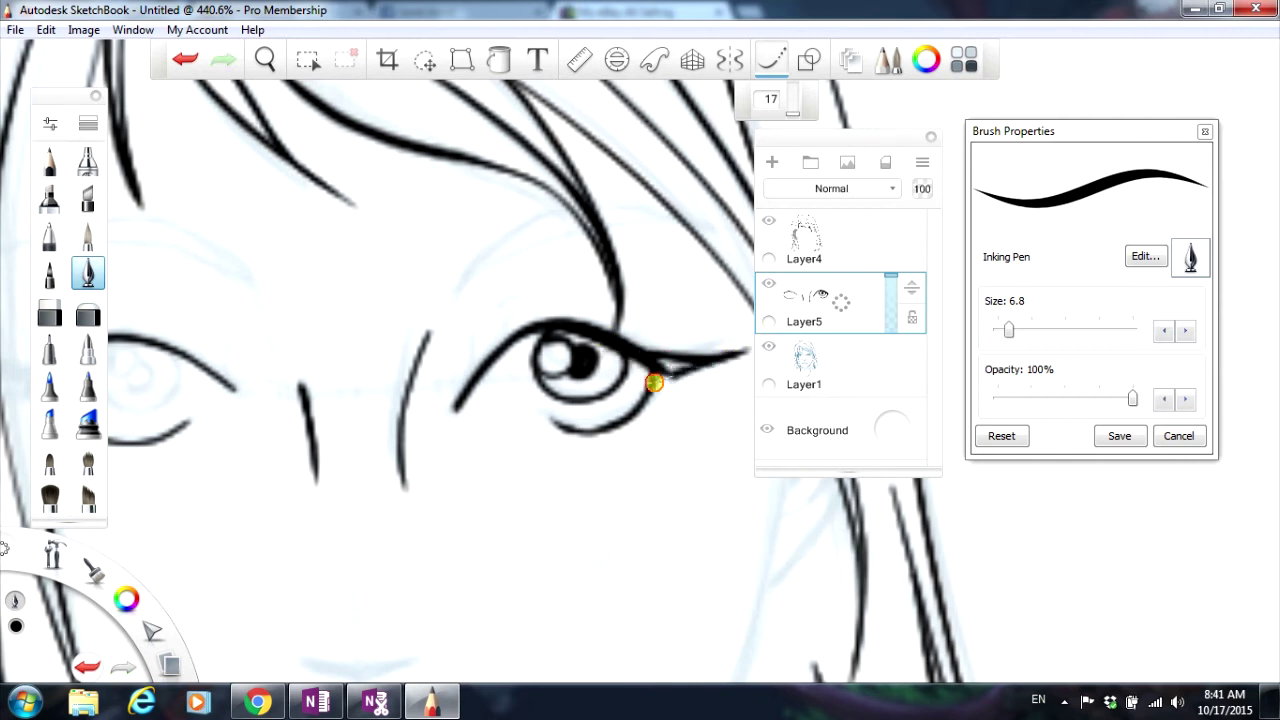
mouse_move(723, 354)
mouse_down()
mouse_move(629, 408)
mouse_move(669, 366)
mouse_move(653, 365)
mouse_move(696, 366)
mouse_up()
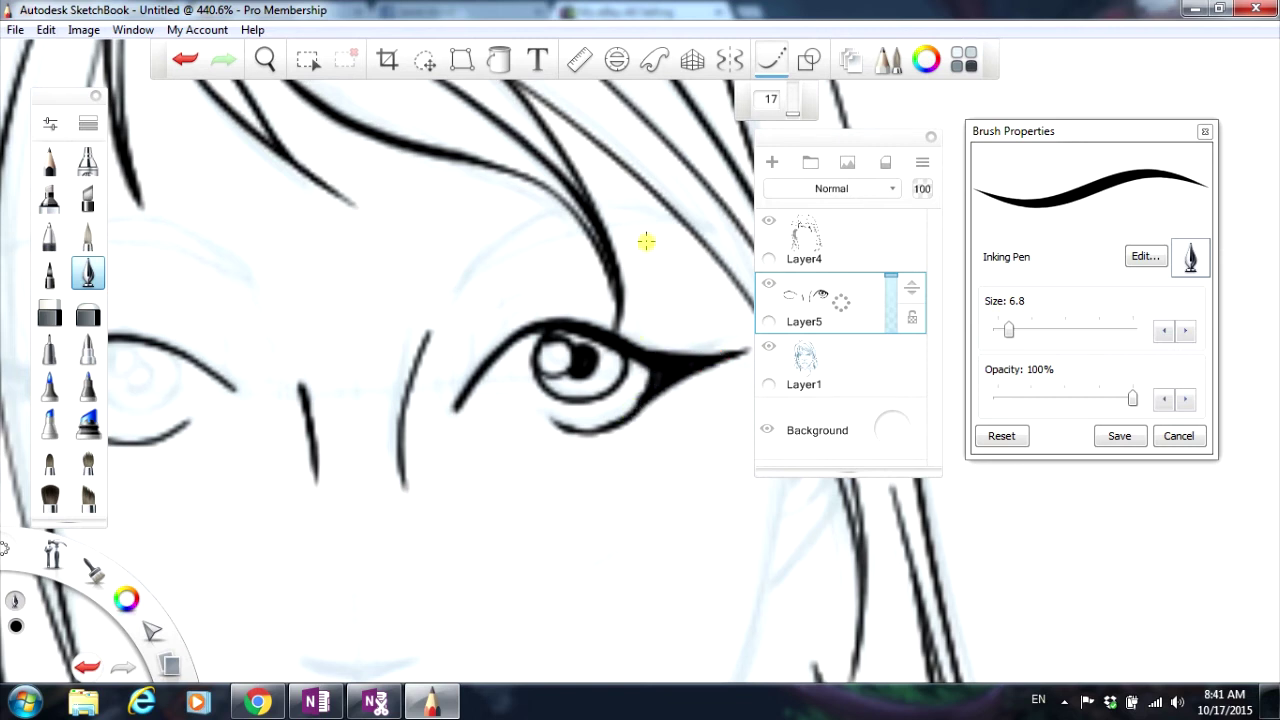
scroll(646, 241, down, 4)
scroll(663, 334, up, 5)
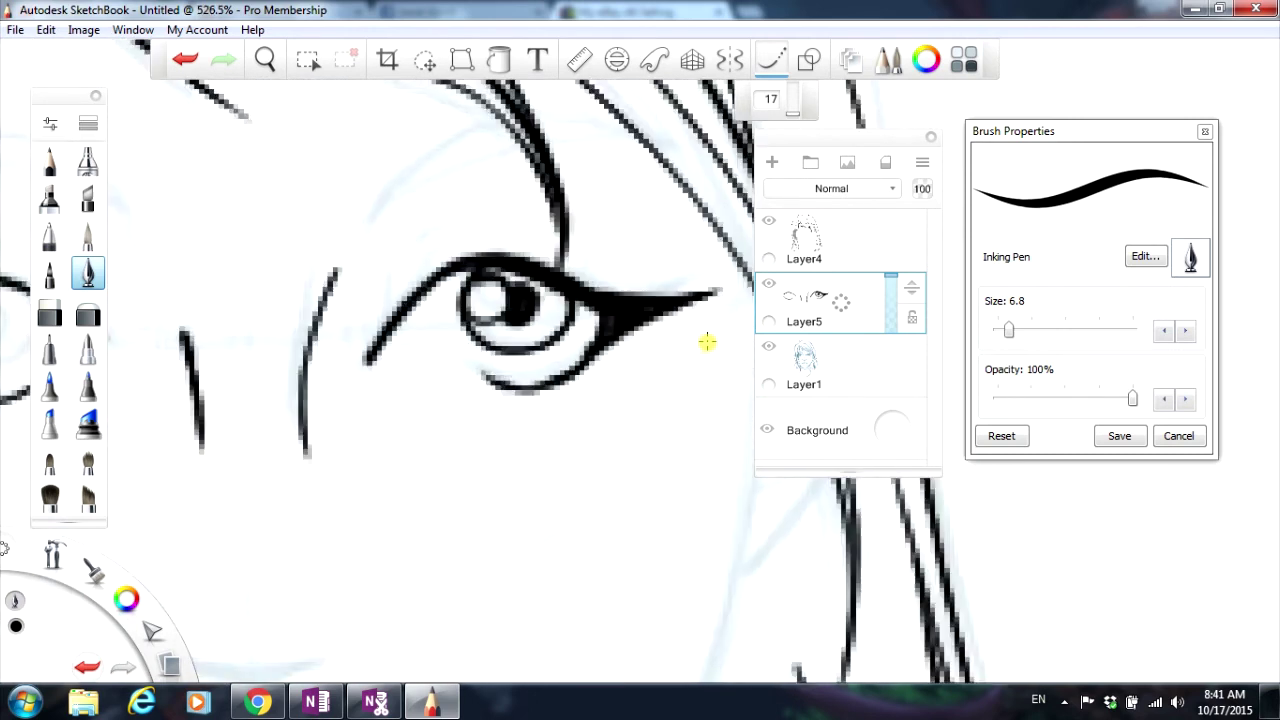
scroll(707, 342, down, 1)
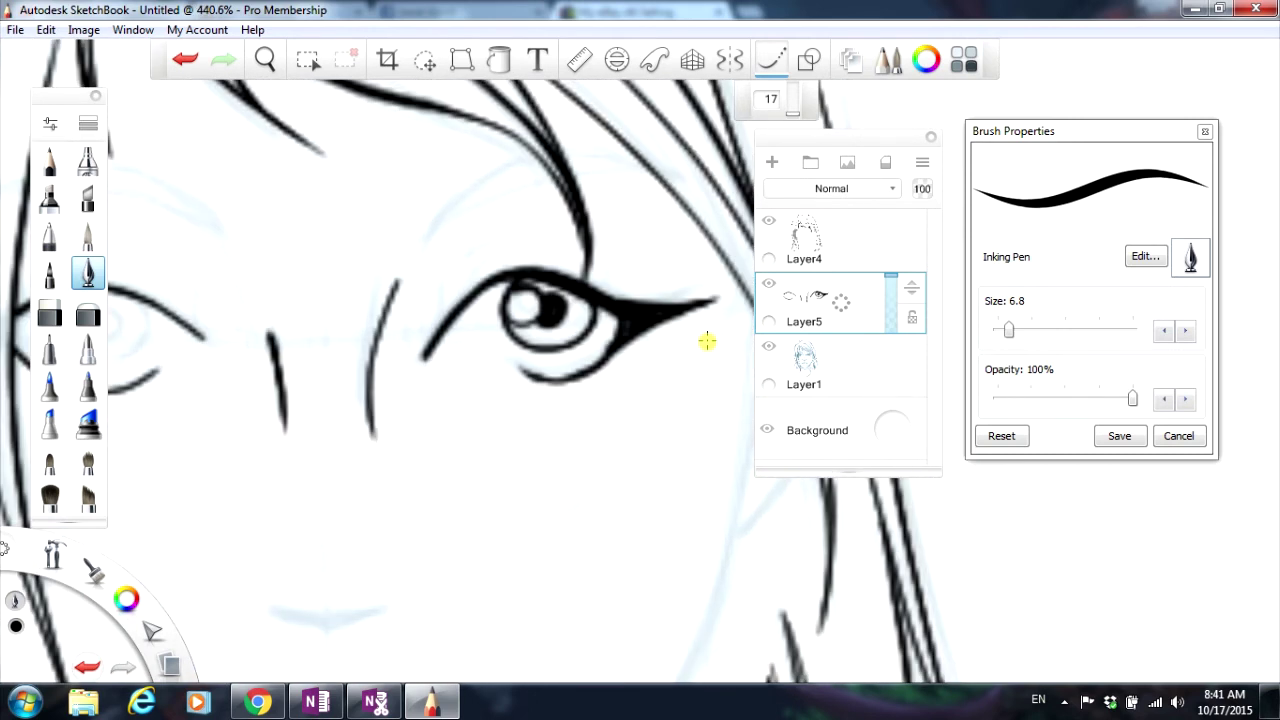
Step: Set the Hard Eraser to size 3.8 and trim the right eye's eyeliner wing tip
click(49, 315)
mouse_move(893, 160)
mouse_down()
mouse_move(1020, 358)
mouse_move(980, 225)
mouse_up()
drag(1077, 140, 1066, 122)
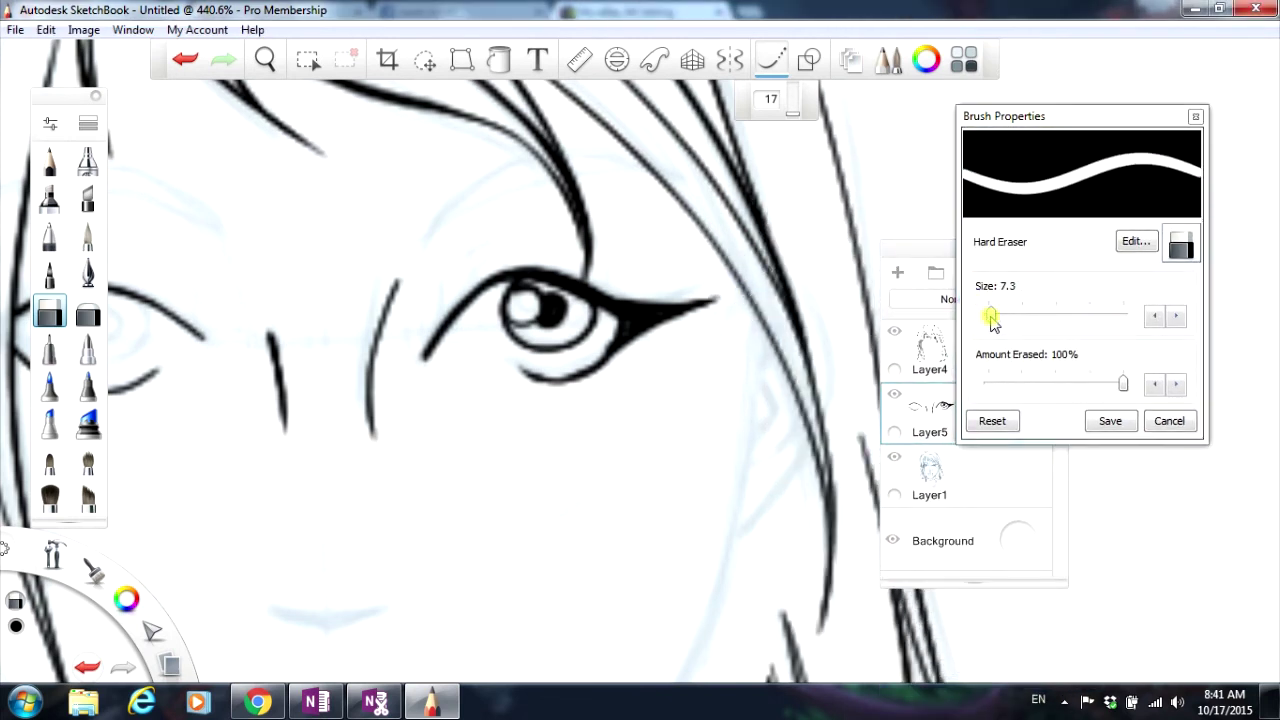
drag(991, 315, 983, 317)
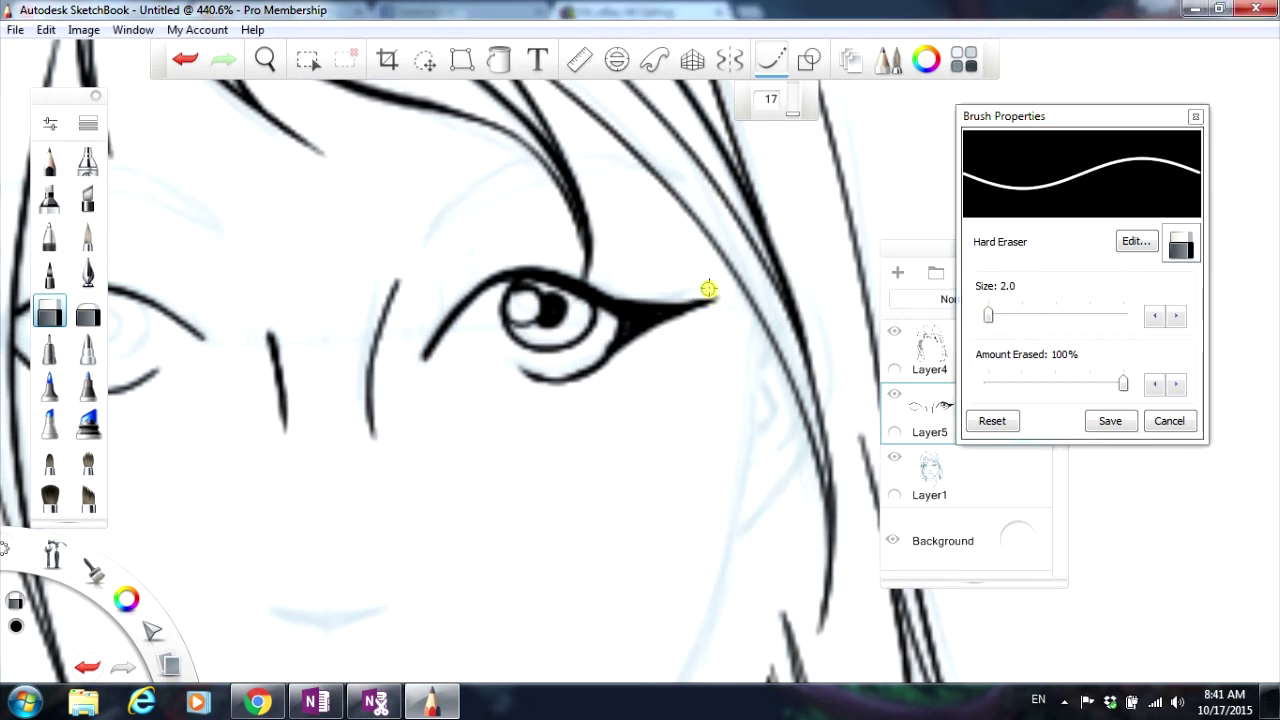
drag(991, 315, 993, 316)
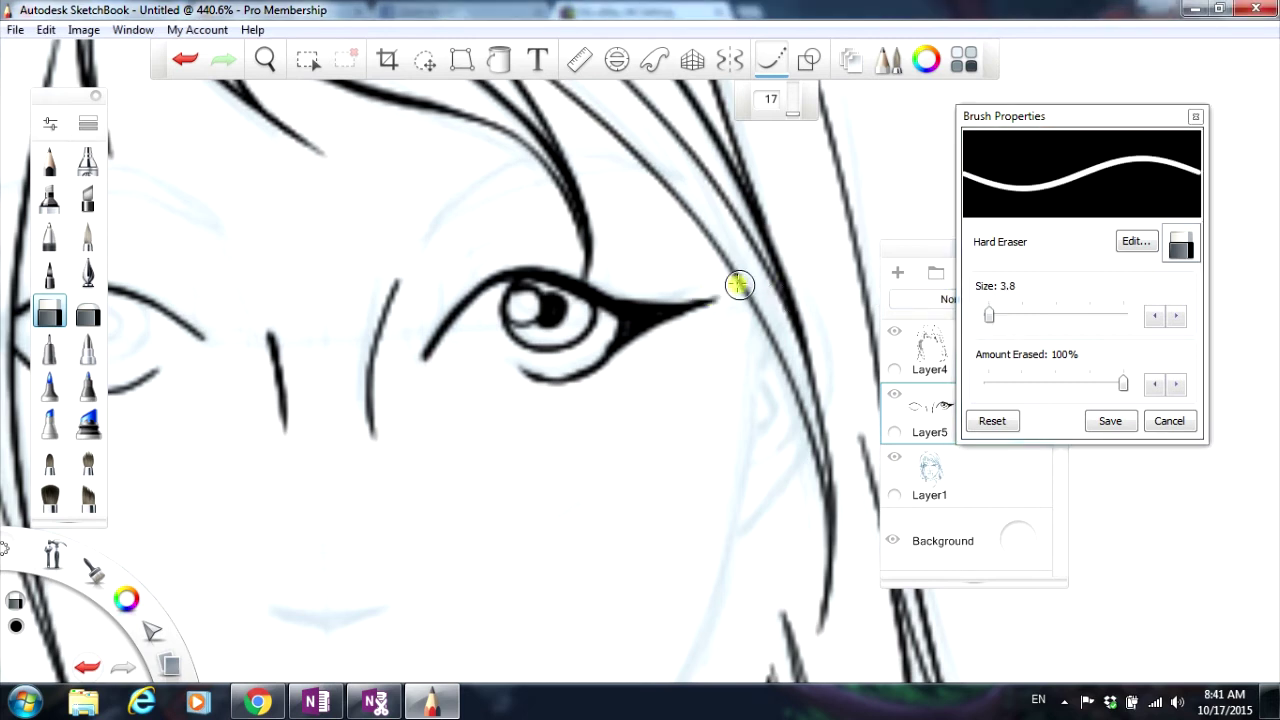
drag(620, 290, 711, 309)
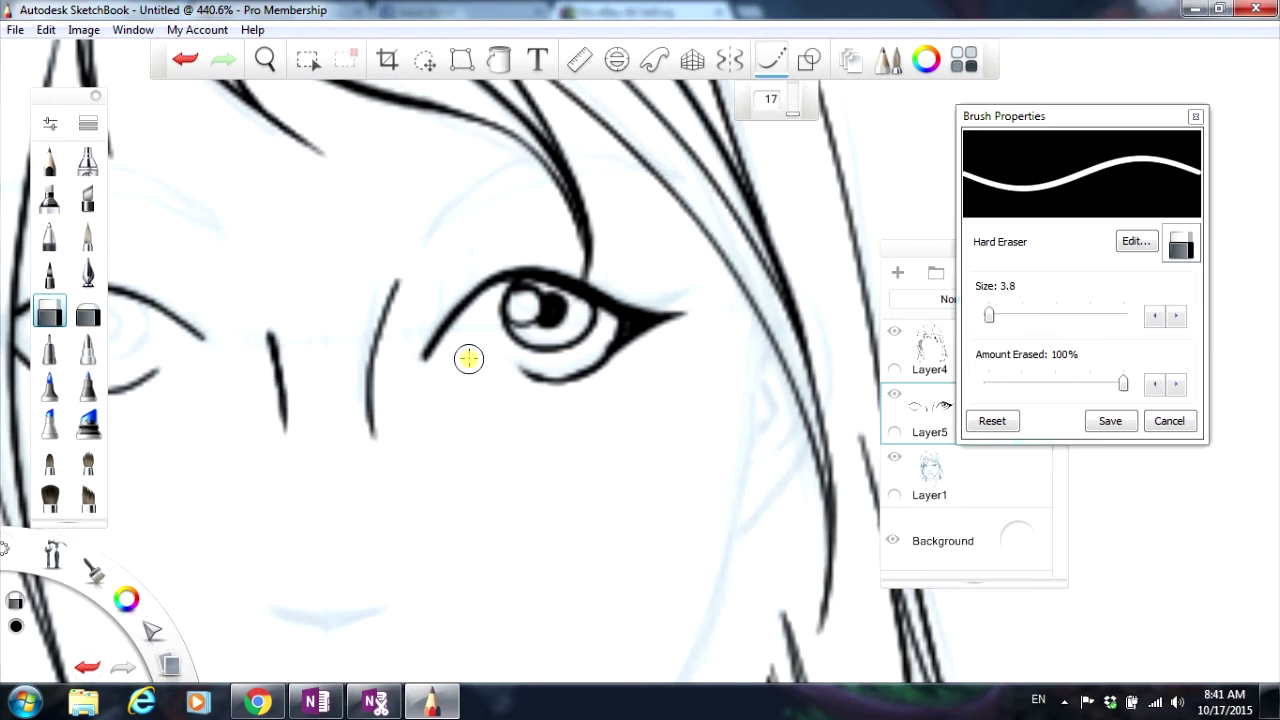
Step: With the Inking Pen, ink an inner-corner stroke and a lid crease above the right eye
click(87, 273)
drag(441, 309, 429, 349)
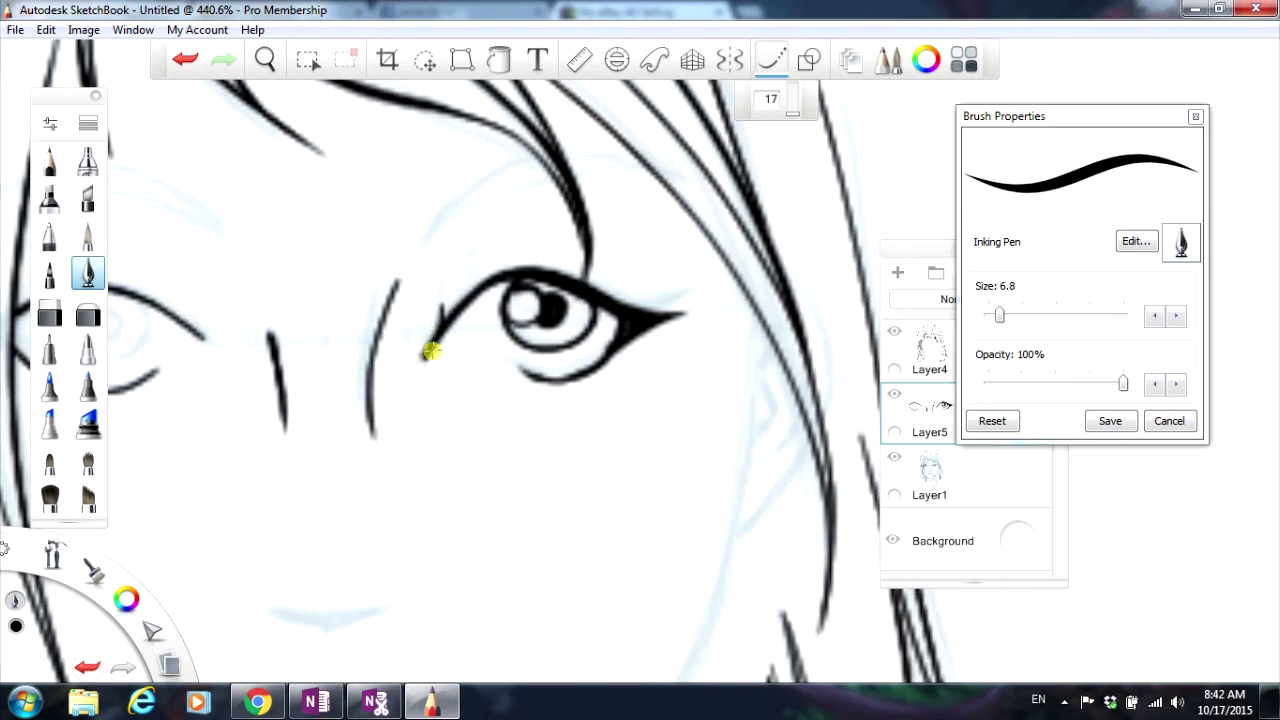
mouse_move(460, 279)
mouse_down()
mouse_move(483, 258)
mouse_move(562, 251)
mouse_move(651, 298)
mouse_up()
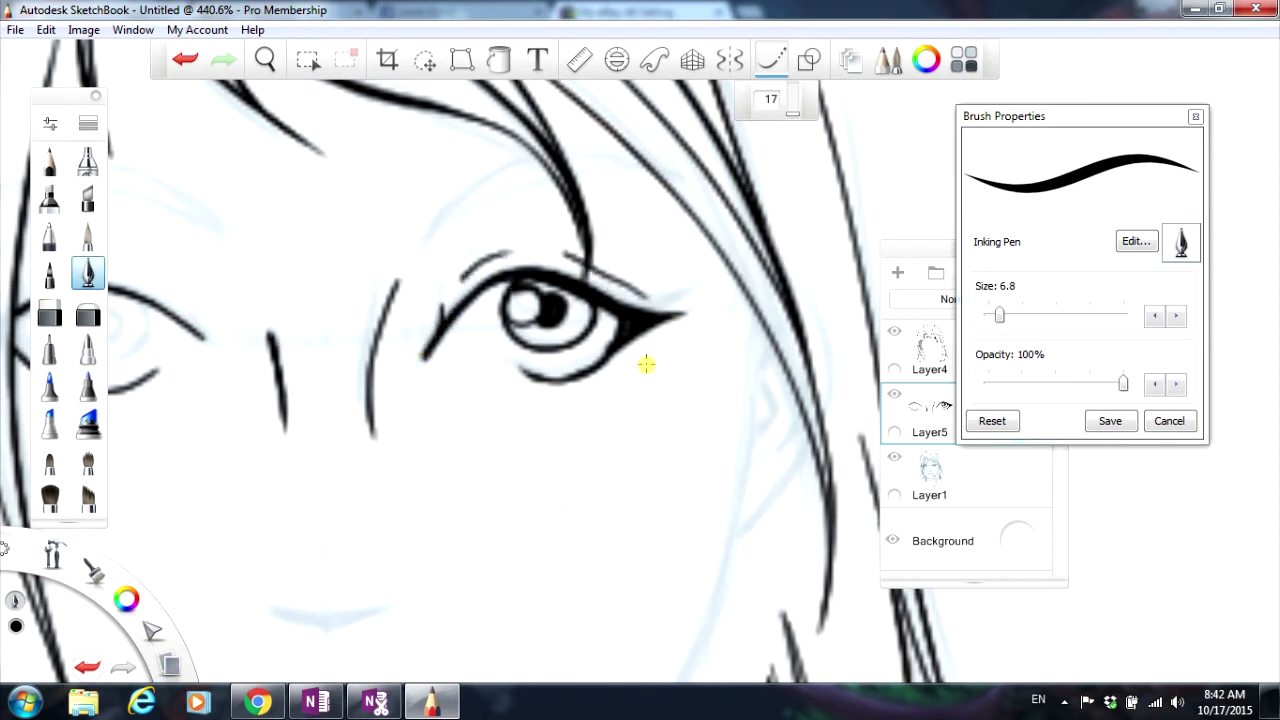
click(192, 61)
drag(567, 258, 627, 290)
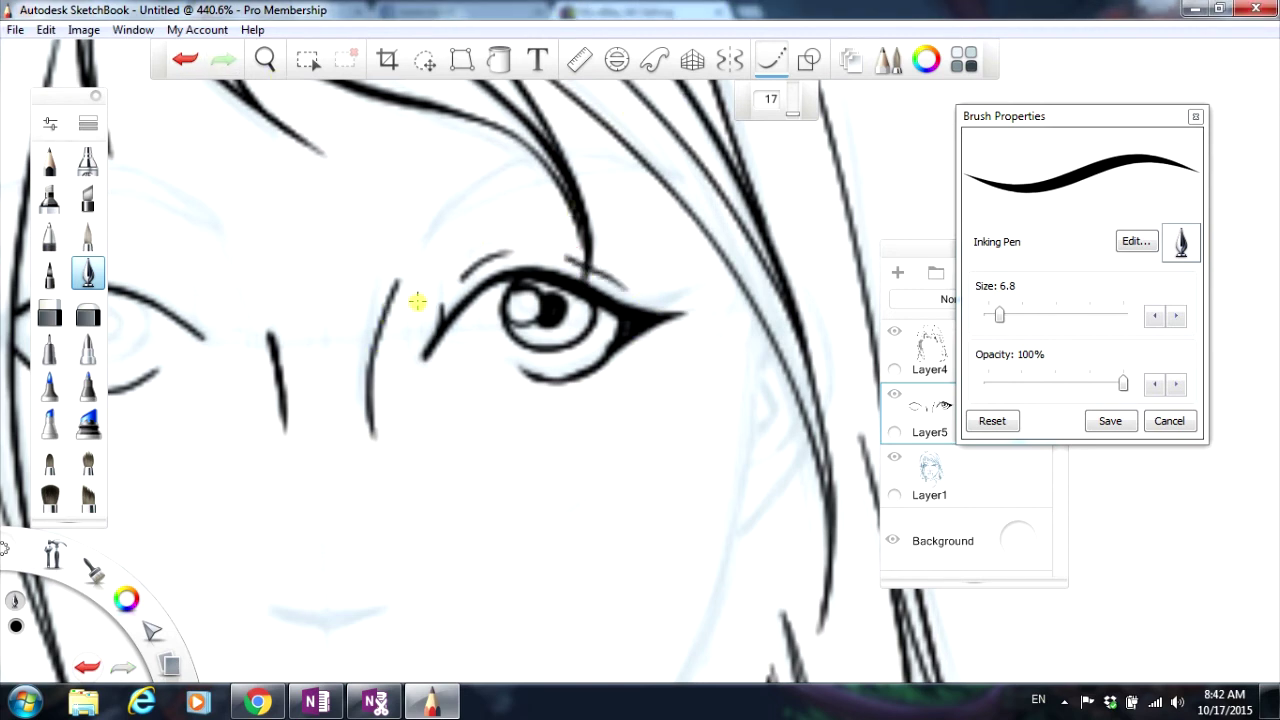
Step: Ink a curved eyebrow above the right eye, extending its upper stroke to the right
mouse_move(423, 245)
mouse_down()
mouse_move(474, 200)
mouse_move(551, 177)
mouse_move(676, 182)
mouse_up()
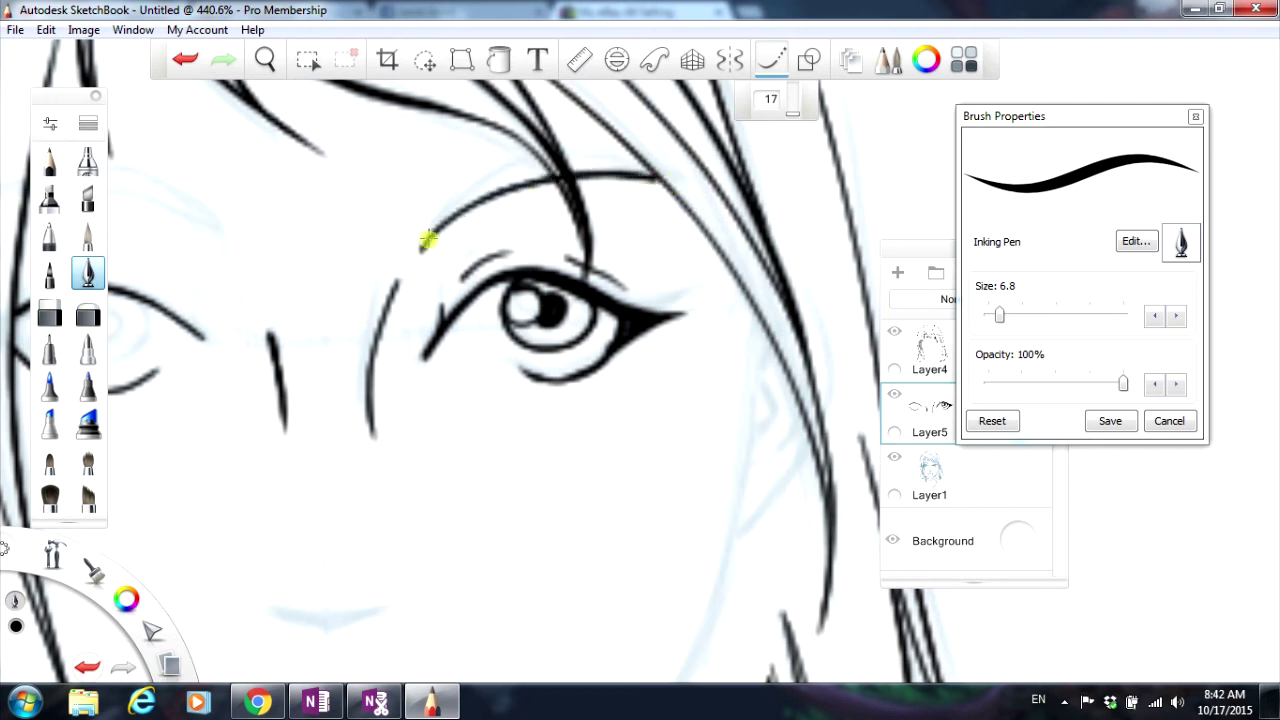
mouse_move(425, 244)
mouse_down()
mouse_move(434, 214)
mouse_move(509, 166)
mouse_move(563, 151)
mouse_move(626, 157)
mouse_move(655, 176)
mouse_up()
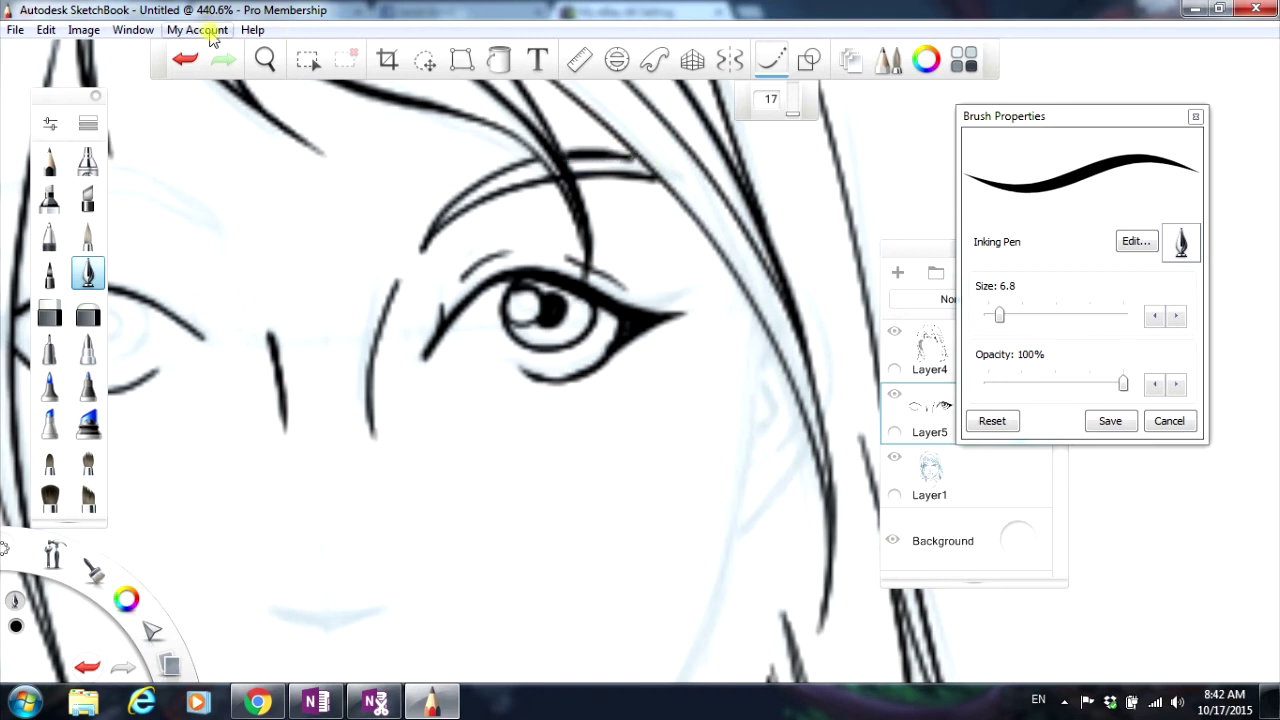
click(188, 58)
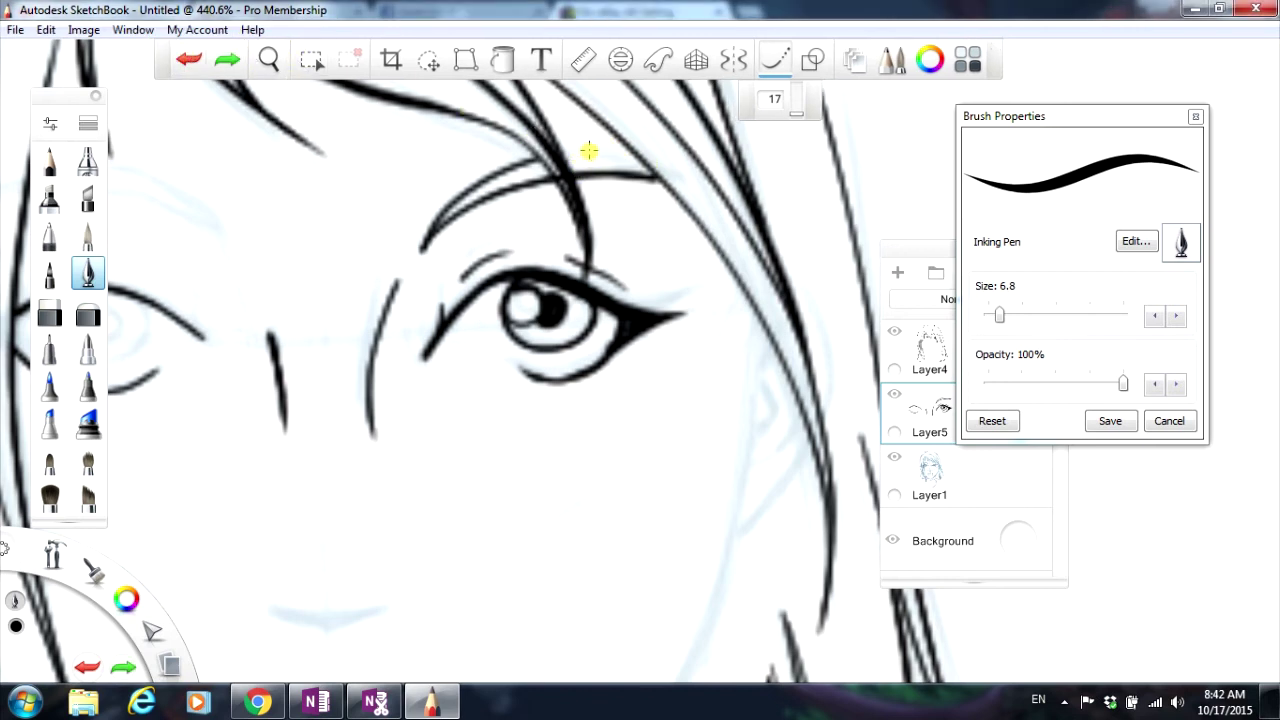
mouse_move(563, 157)
mouse_down()
mouse_move(643, 160)
mouse_move(660, 180)
mouse_up()
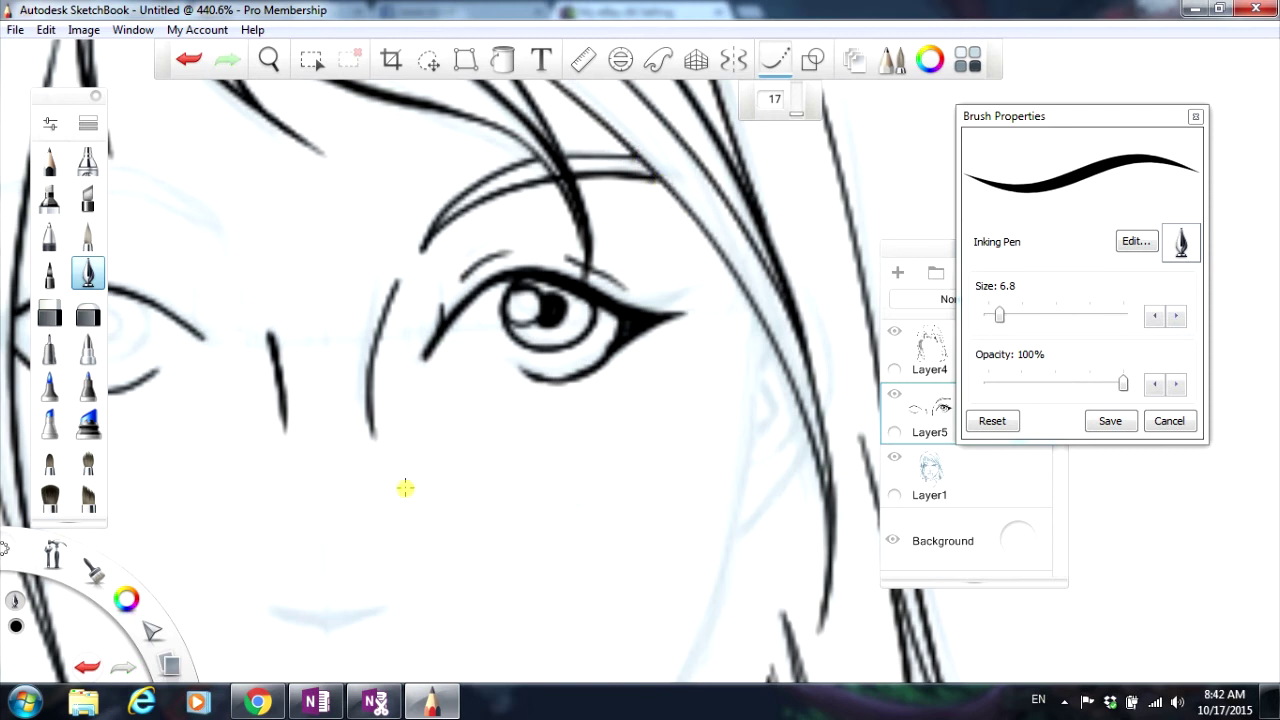
Step: Ink the left eye's iris circle and a dark pupil inside it
scroll(404, 487, down, 5)
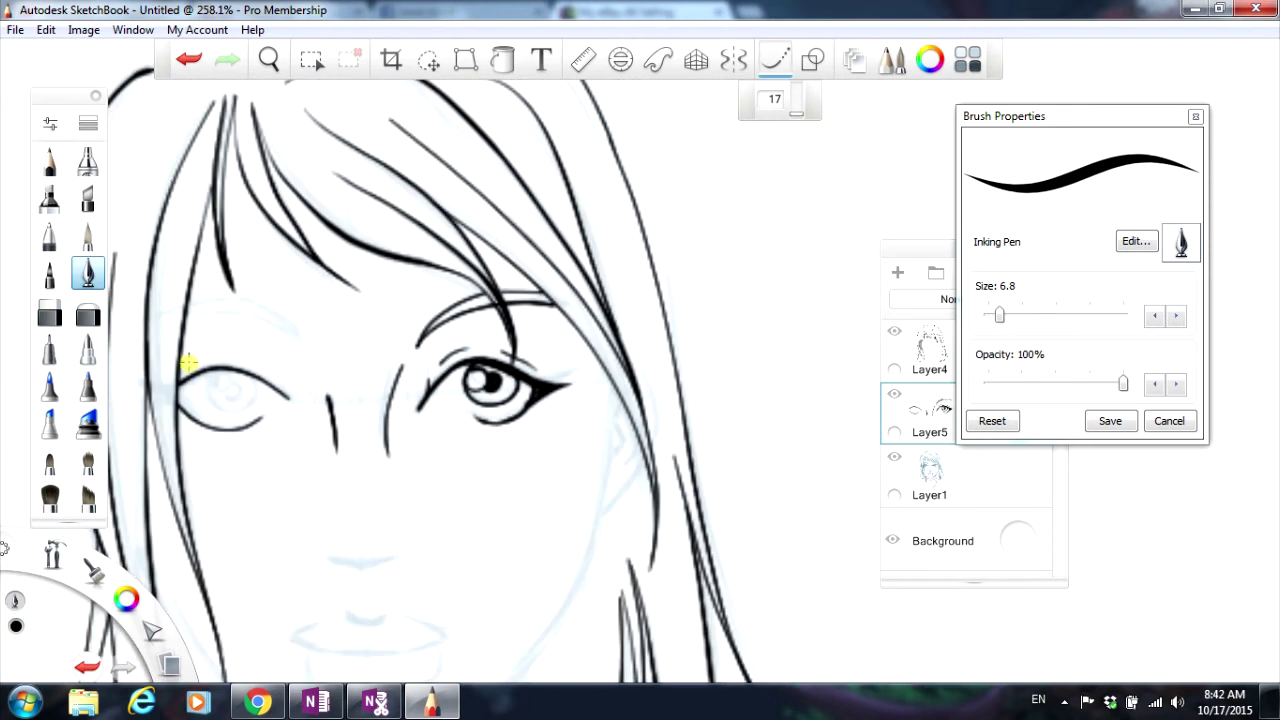
scroll(188, 362, up, 6)
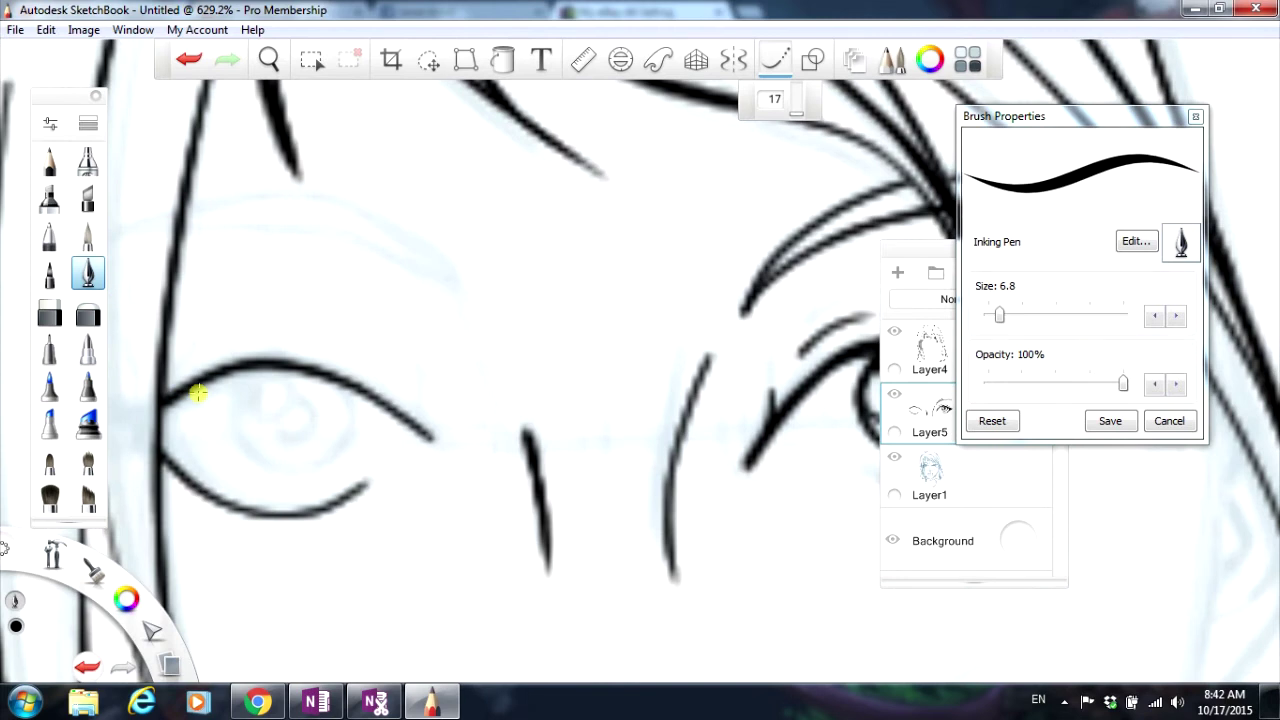
mouse_move(250, 365)
mouse_down()
mouse_move(229, 377)
mouse_move(229, 417)
mouse_move(240, 446)
mouse_move(279, 471)
mouse_move(317, 460)
mouse_move(343, 426)
mouse_move(346, 383)
mouse_move(313, 370)
mouse_up()
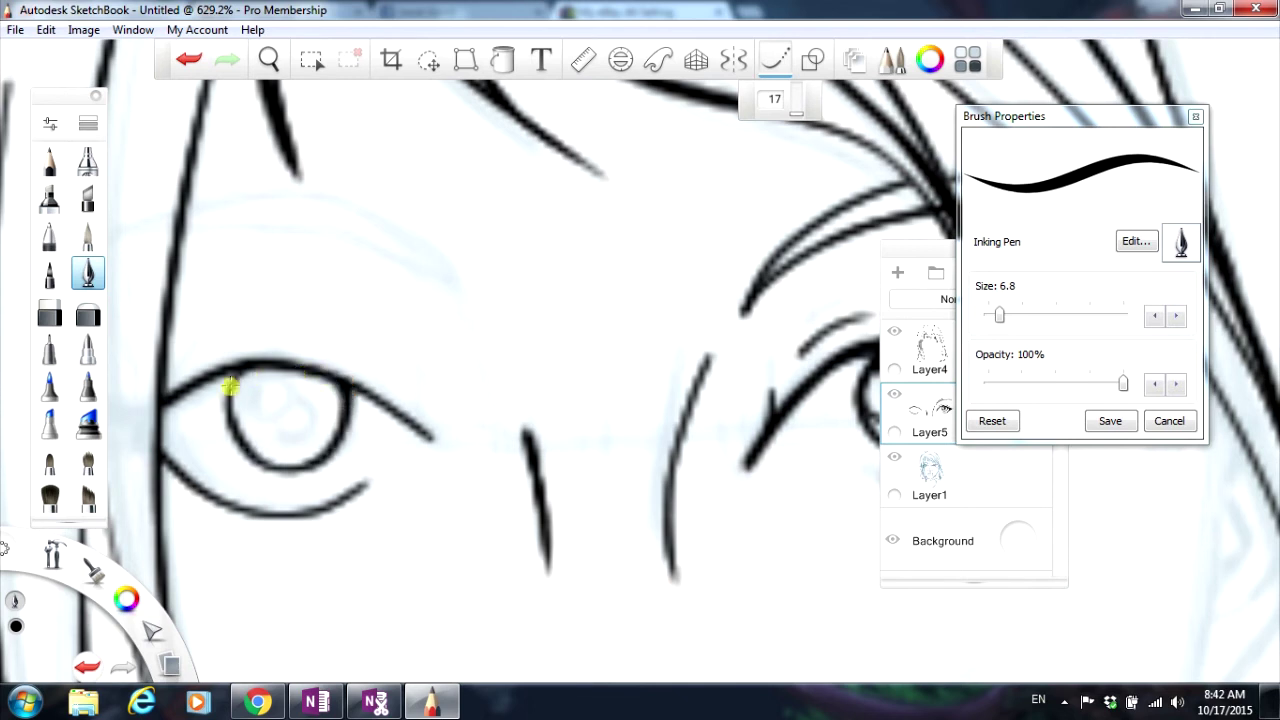
mouse_move(228, 408)
mouse_down()
mouse_move(243, 423)
mouse_move(277, 400)
mouse_move(263, 371)
mouse_move(226, 381)
mouse_up()
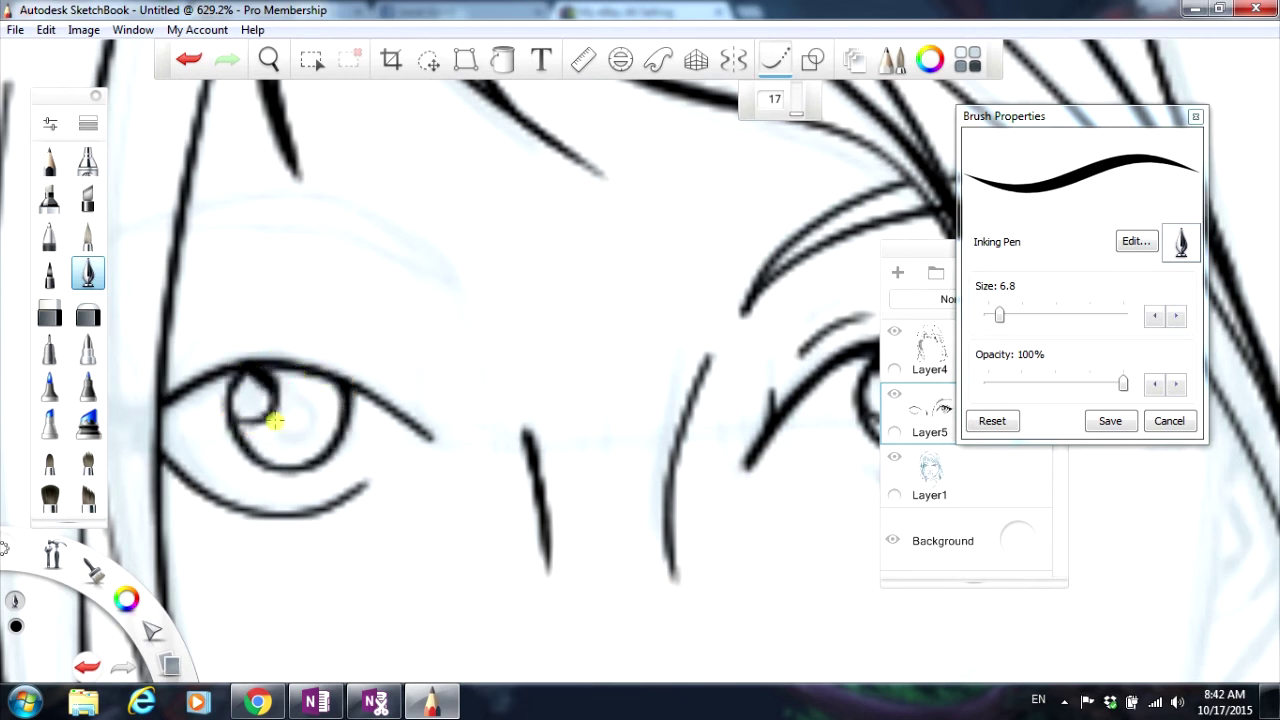
mouse_move(269, 425)
mouse_down()
mouse_move(294, 437)
mouse_move(299, 406)
mouse_move(272, 392)
mouse_move(261, 407)
mouse_move(291, 420)
mouse_up()
Step: Thicken the left eye's upper lid and add a thin lash at its outer corner
mouse_move(389, 409)
mouse_down()
mouse_move(343, 380)
mouse_move(286, 373)
mouse_move(206, 383)
mouse_move(136, 438)
mouse_up()
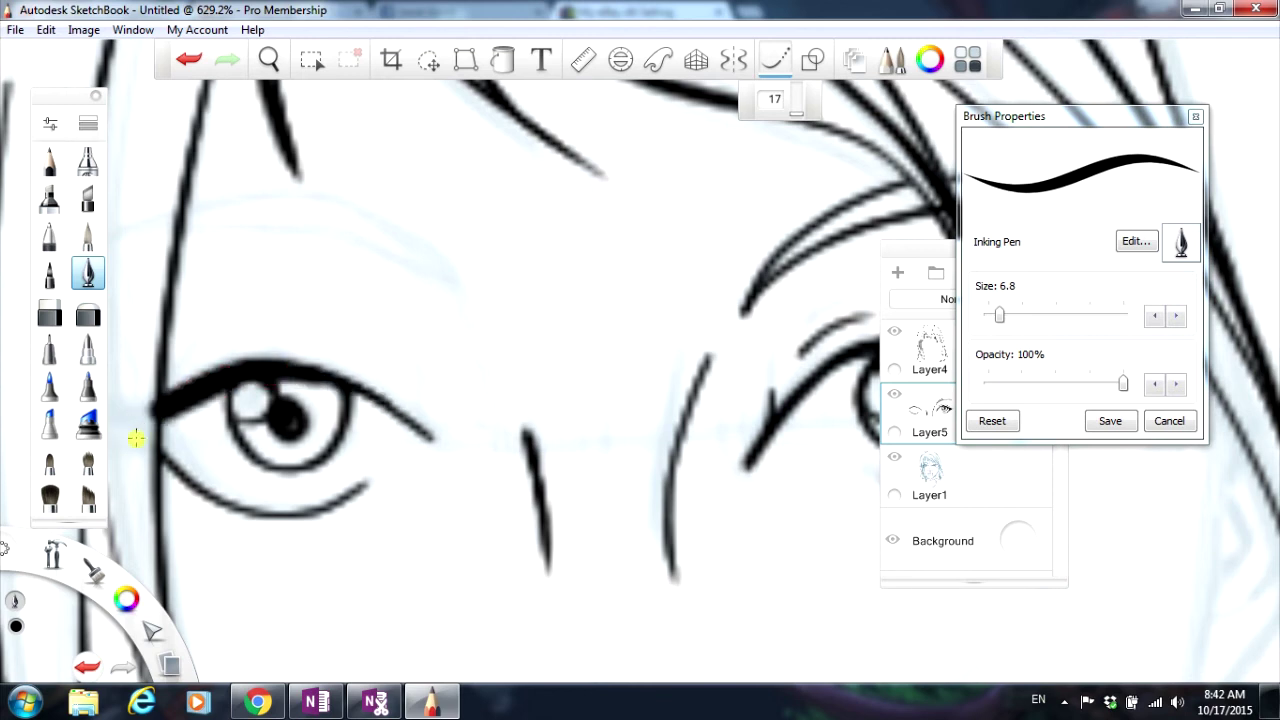
drag(406, 401, 410, 420)
click(189, 60)
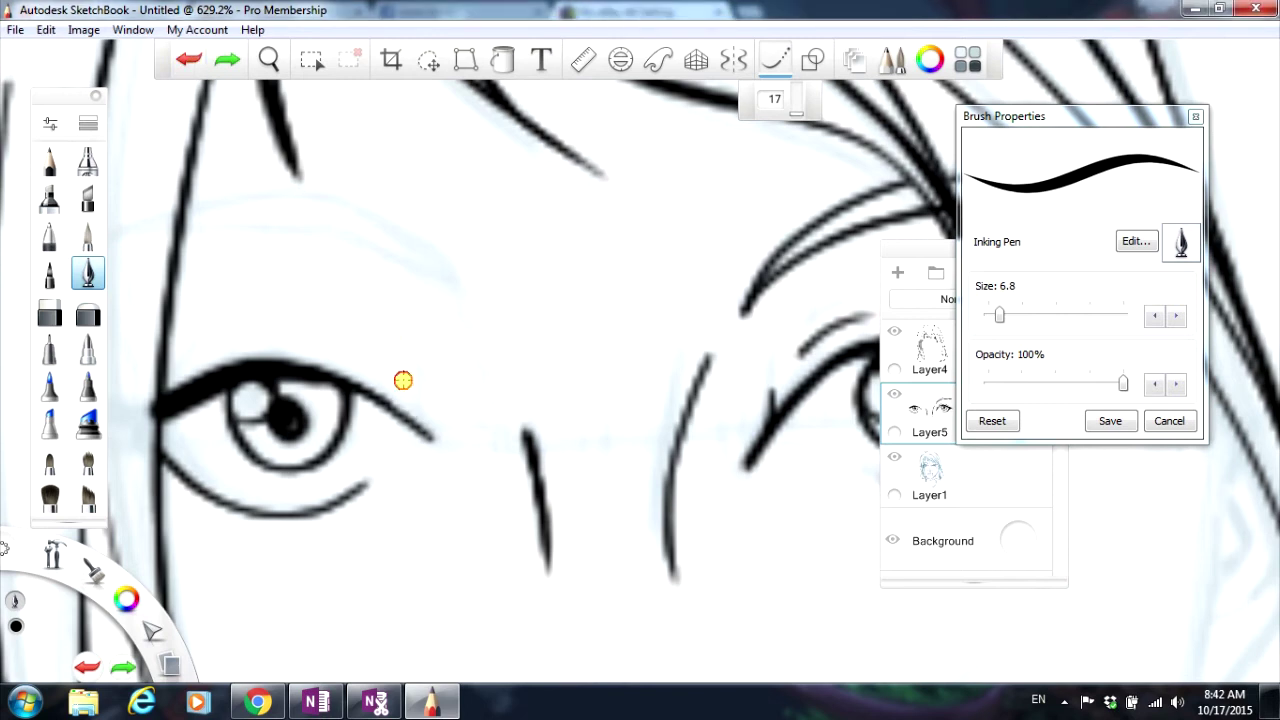
mouse_move(406, 381)
mouse_down()
mouse_move(414, 432)
mouse_move(428, 438)
mouse_up()
Step: Ink the left eye's crease line and a long eyebrow with a bolder outer end
mouse_move(365, 357)
mouse_down()
mouse_move(314, 331)
mouse_move(232, 325)
mouse_up()
mouse_move(466, 306)
mouse_down()
mouse_move(403, 260)
mouse_move(323, 240)
mouse_move(163, 237)
mouse_up()
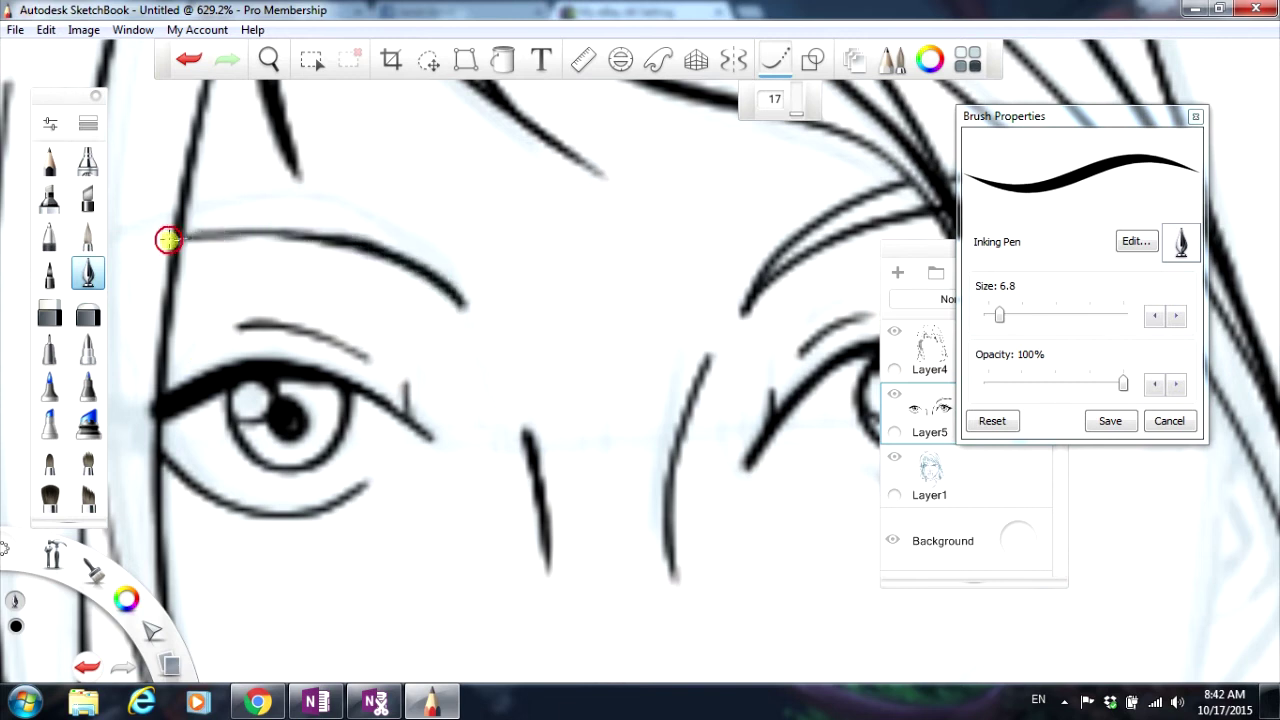
mouse_move(451, 286)
mouse_down()
mouse_move(380, 227)
mouse_move(332, 211)
mouse_move(172, 208)
mouse_up()
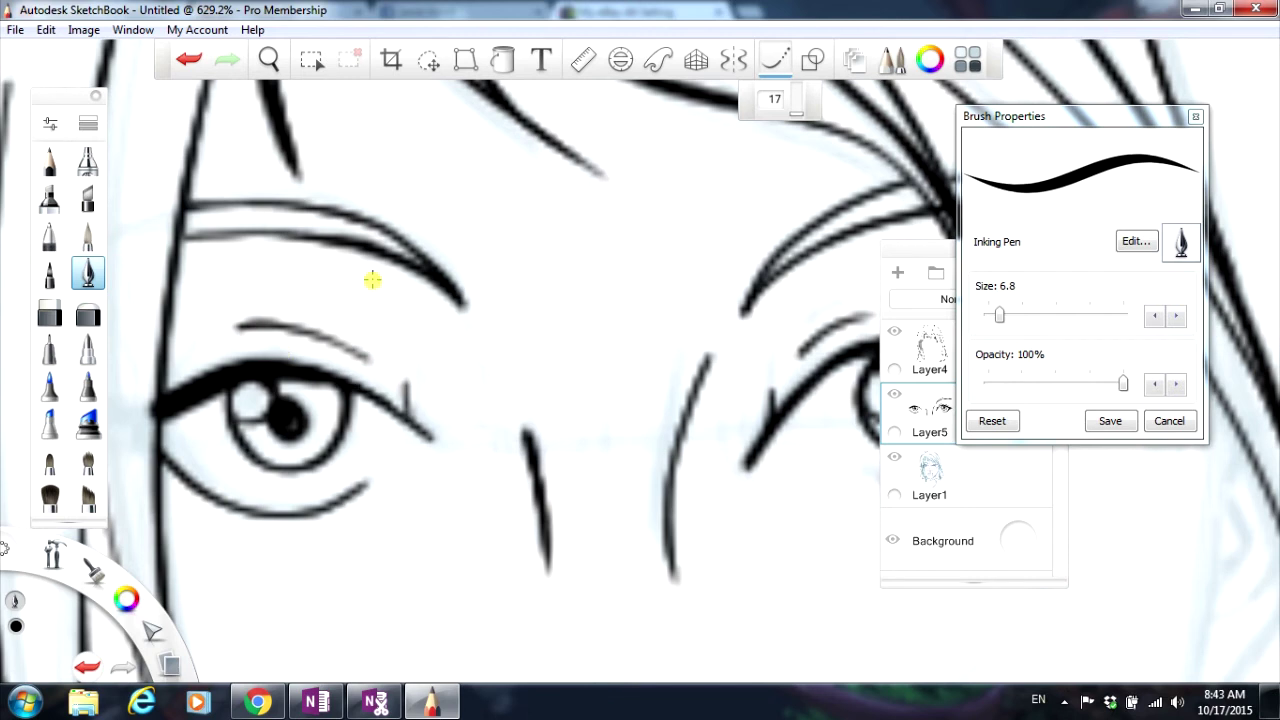
Step: Ink a bold line along the underside of the nose
scroll(372, 280, down, 10)
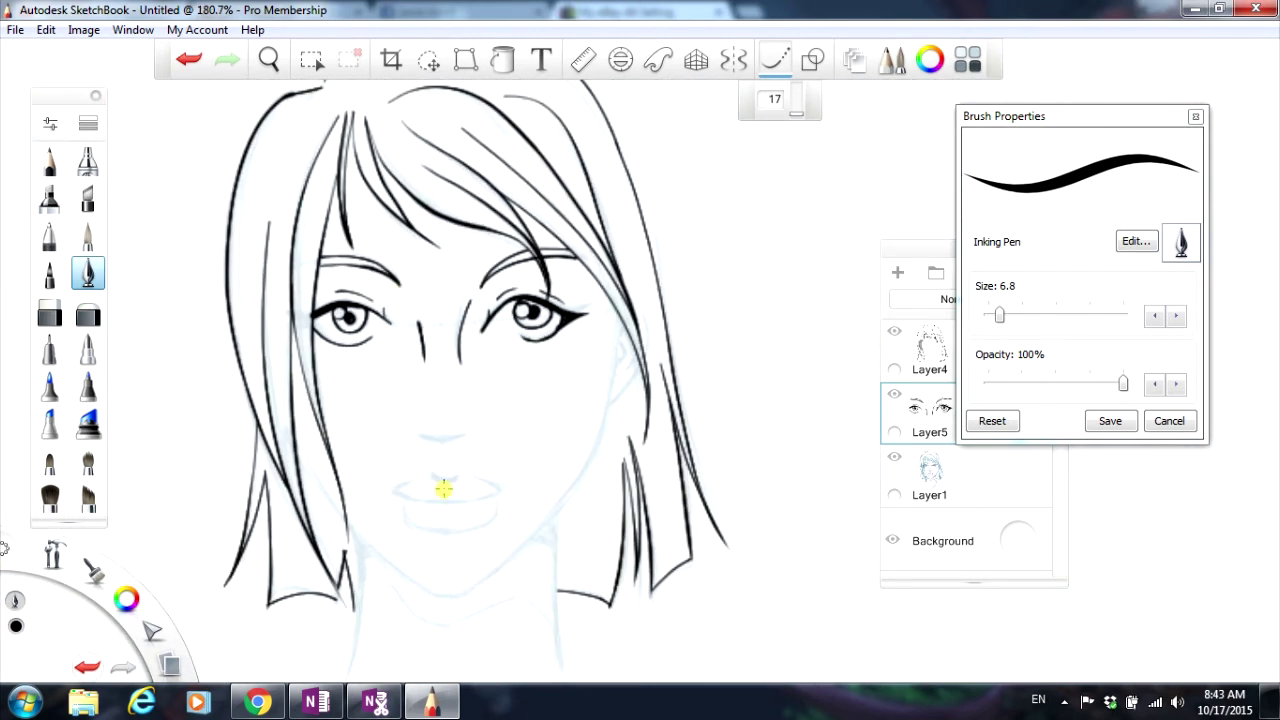
scroll(443, 488, up, 7)
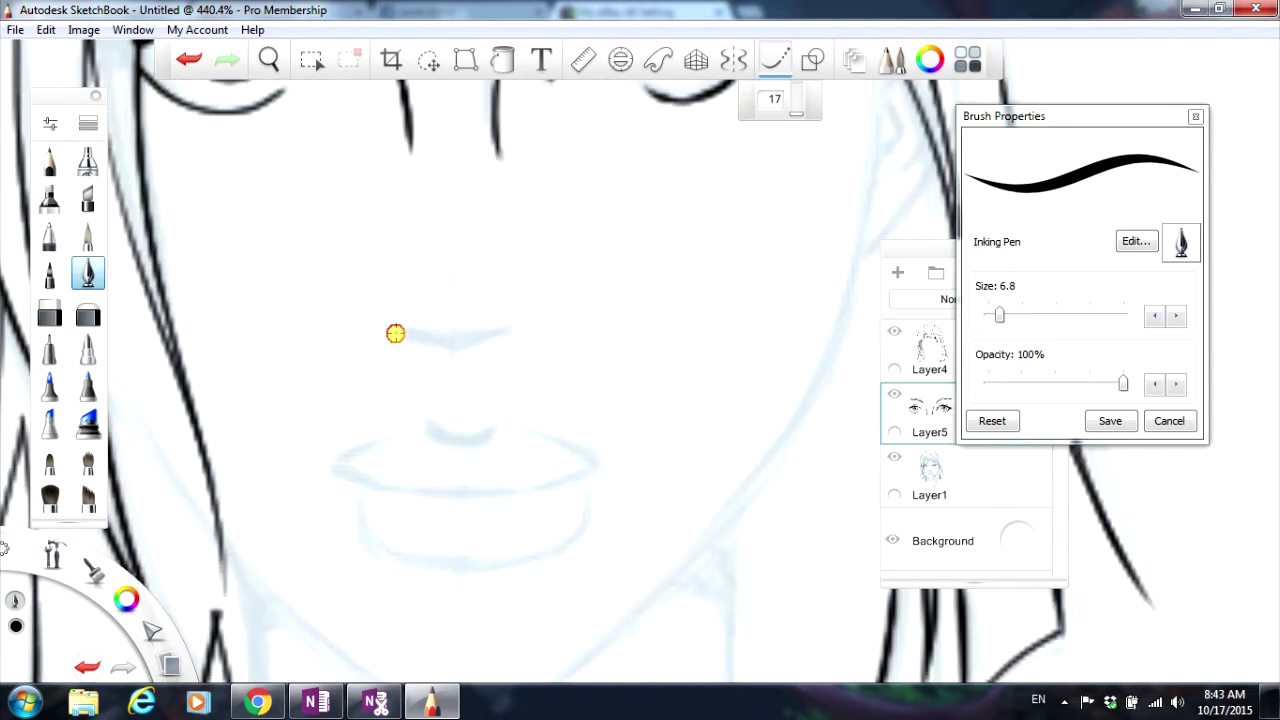
mouse_move(395, 333)
mouse_down()
mouse_move(455, 352)
mouse_move(518, 329)
mouse_up()
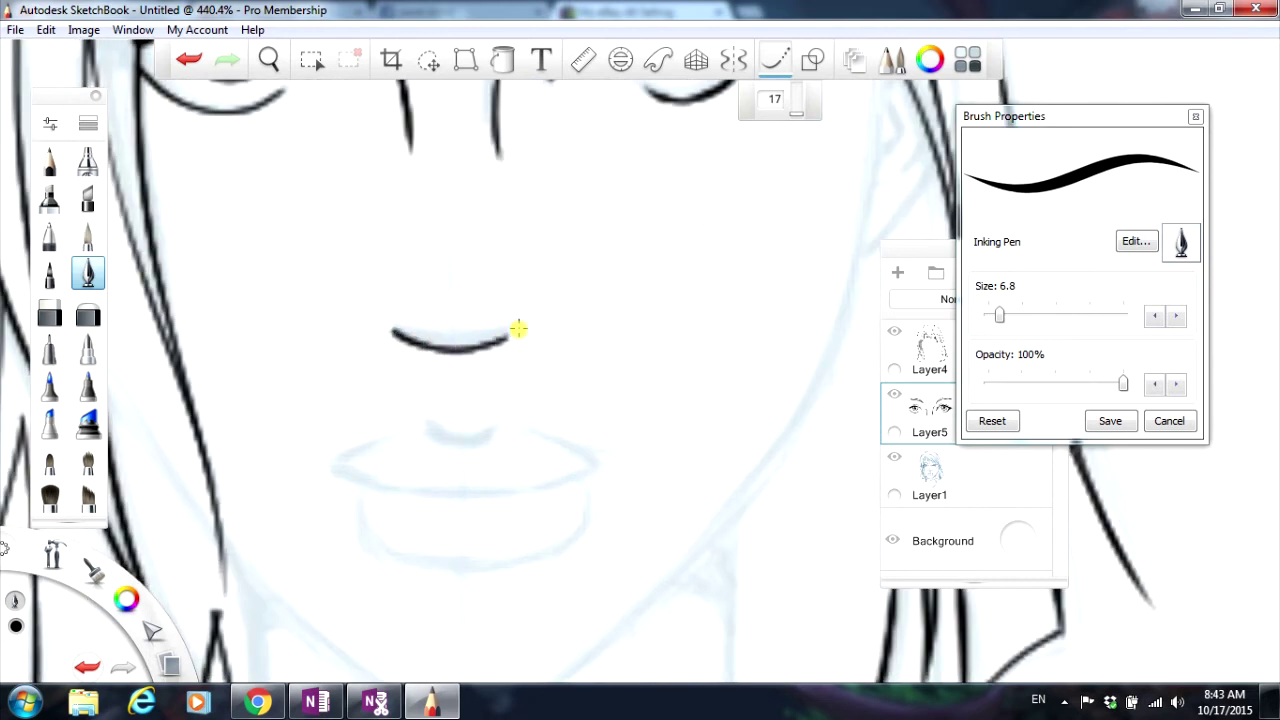
mouse_move(401, 333)
mouse_down()
mouse_move(428, 343)
mouse_move(520, 326)
mouse_up()
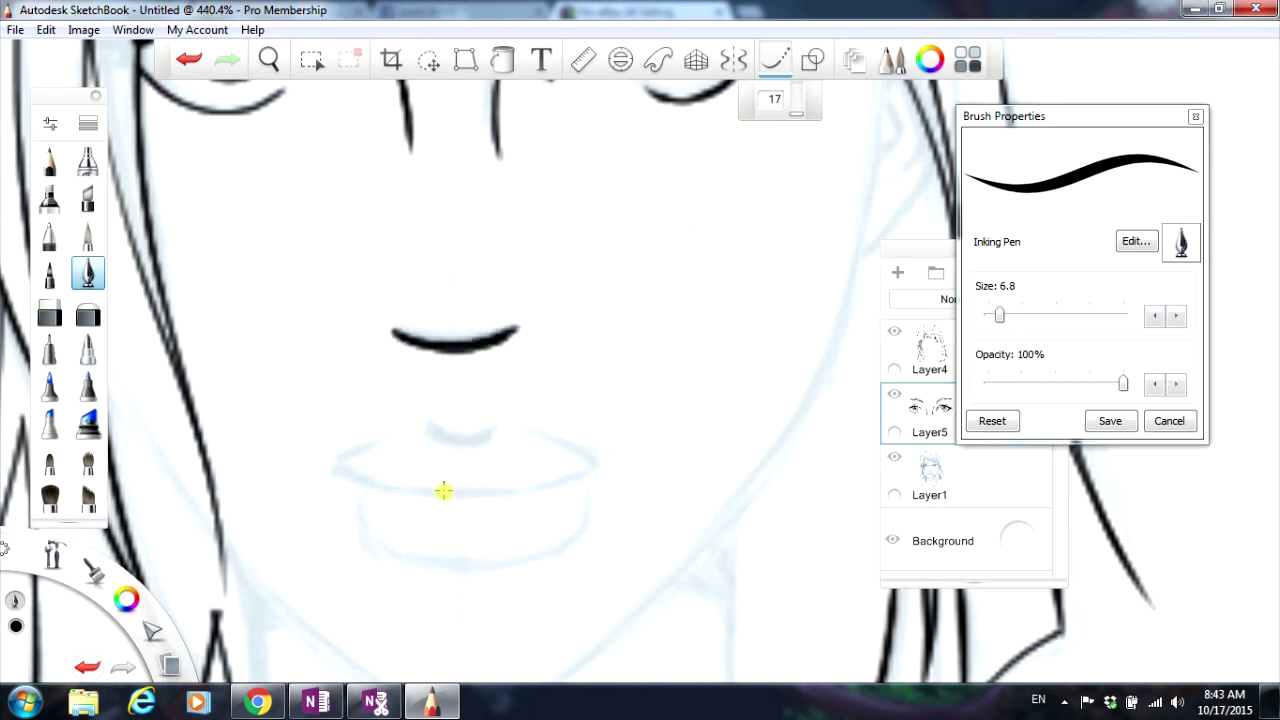
Step: Ink the mouth's centre line, upper-lip dip and lower-lip outline, then erase heavy right-side ink
mouse_move(462, 500)
mouse_down()
mouse_move(561, 484)
mouse_move(631, 454)
mouse_move(398, 491)
mouse_move(318, 466)
mouse_up()
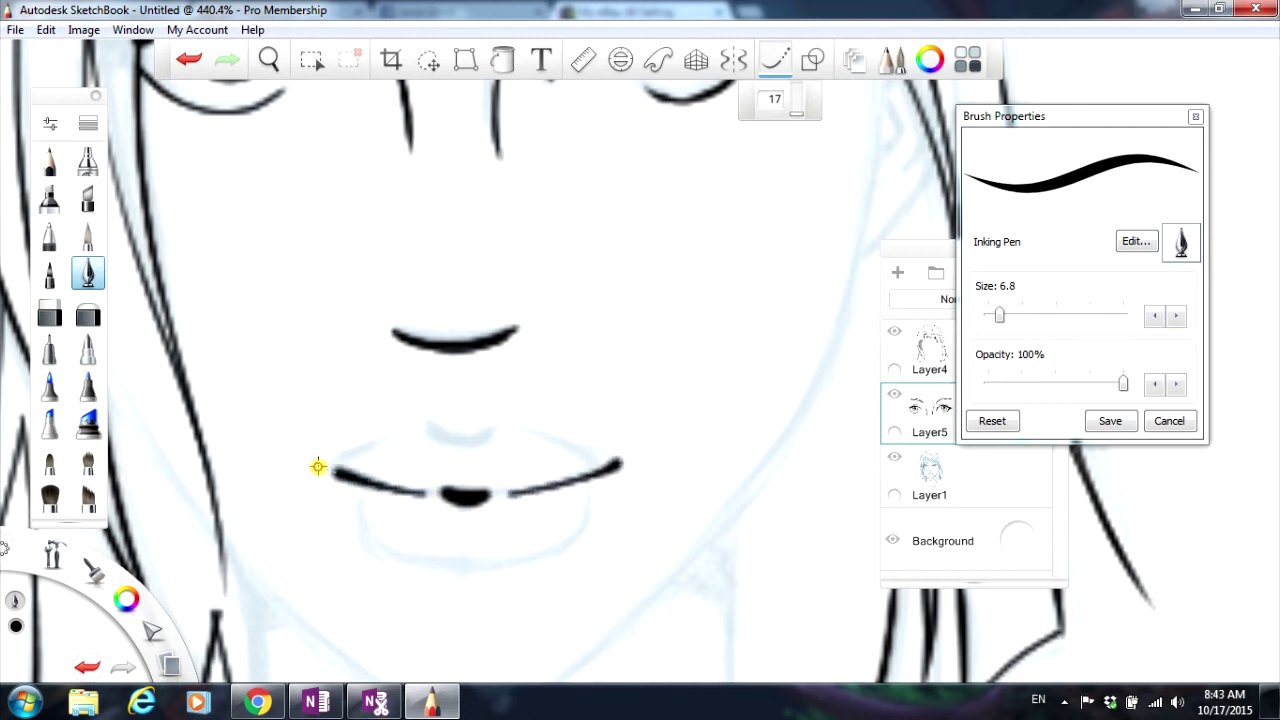
mouse_move(432, 426)
mouse_down()
mouse_move(451, 443)
mouse_move(551, 431)
mouse_move(623, 460)
mouse_up()
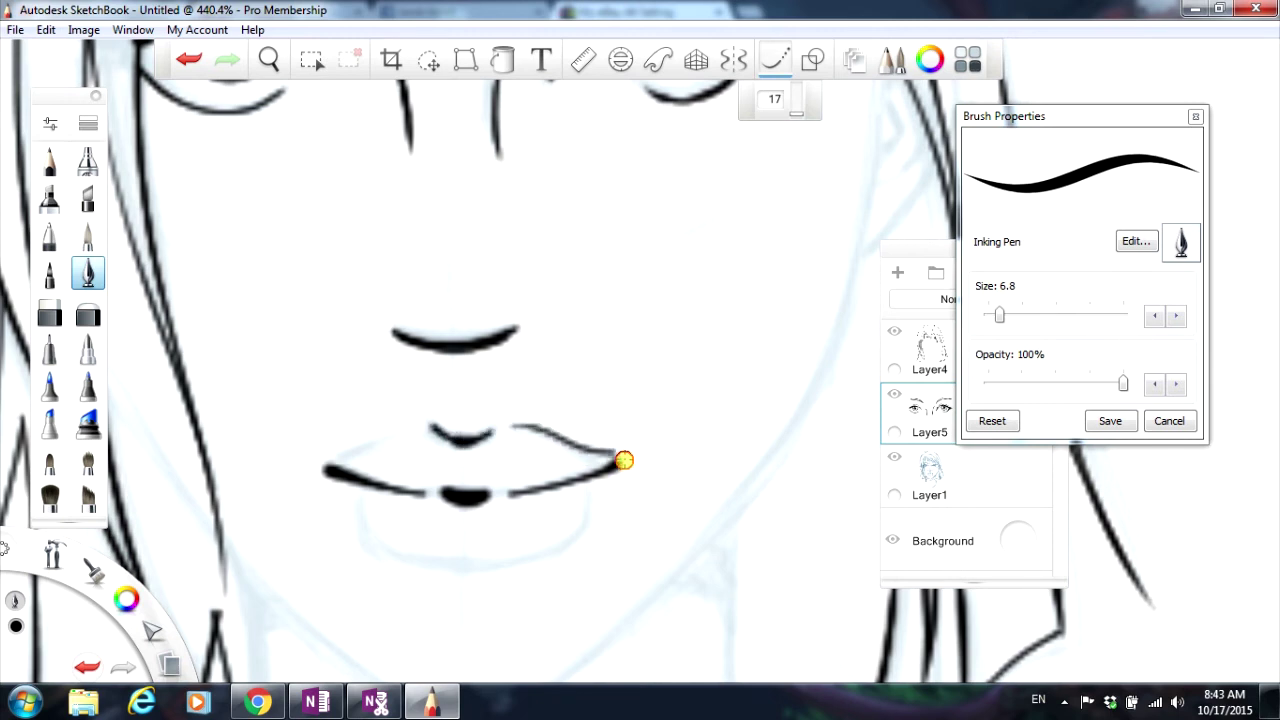
mouse_move(411, 428)
mouse_down()
mouse_move(315, 458)
mouse_move(347, 533)
mouse_move(385, 556)
mouse_move(534, 543)
mouse_up()
click(188, 59)
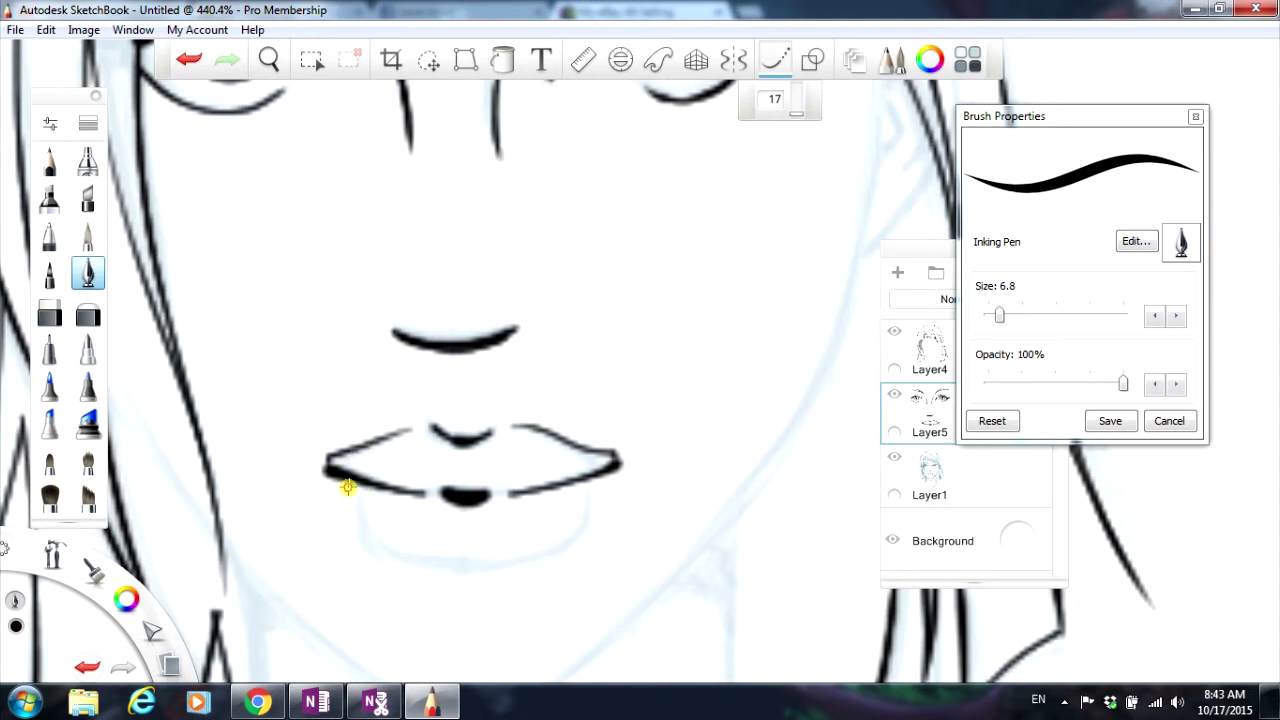
mouse_move(347, 487)
mouse_down()
mouse_move(354, 551)
mouse_move(388, 564)
mouse_move(458, 573)
mouse_move(530, 560)
mouse_move(509, 566)
mouse_move(588, 528)
mouse_move(587, 477)
mouse_move(588, 508)
mouse_move(556, 553)
mouse_move(491, 562)
mouse_up()
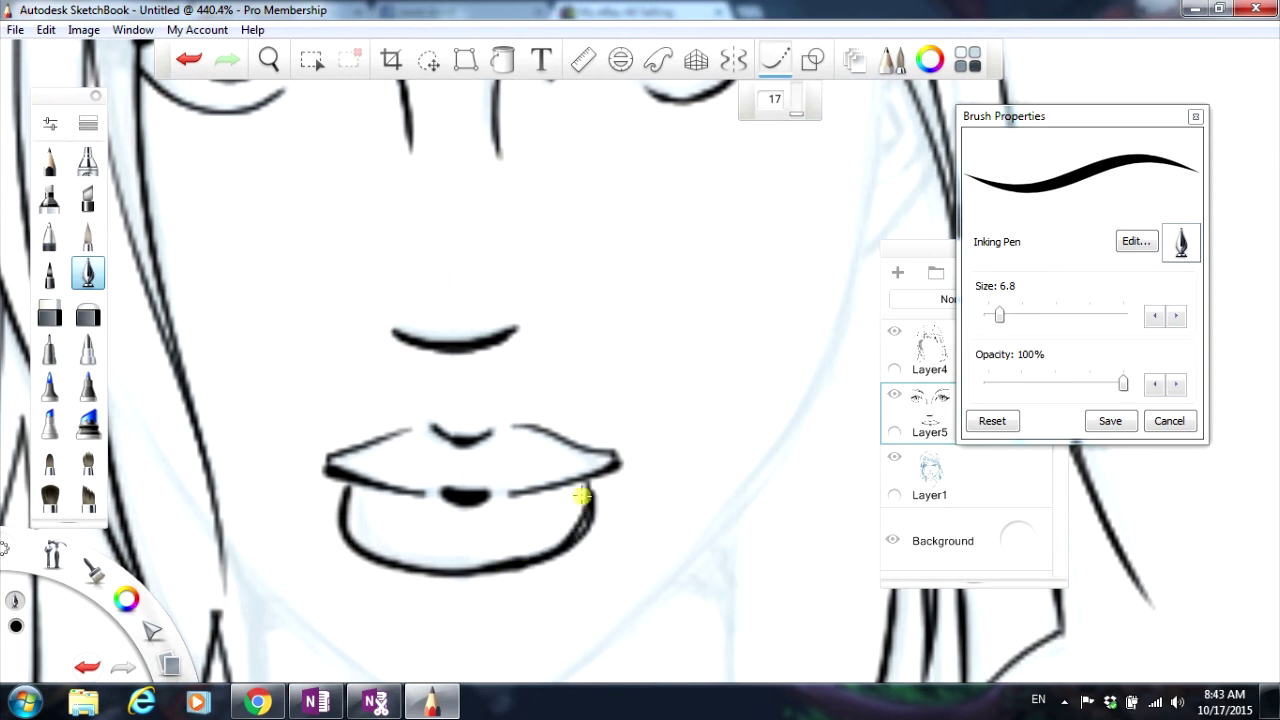
drag(583, 497, 563, 540)
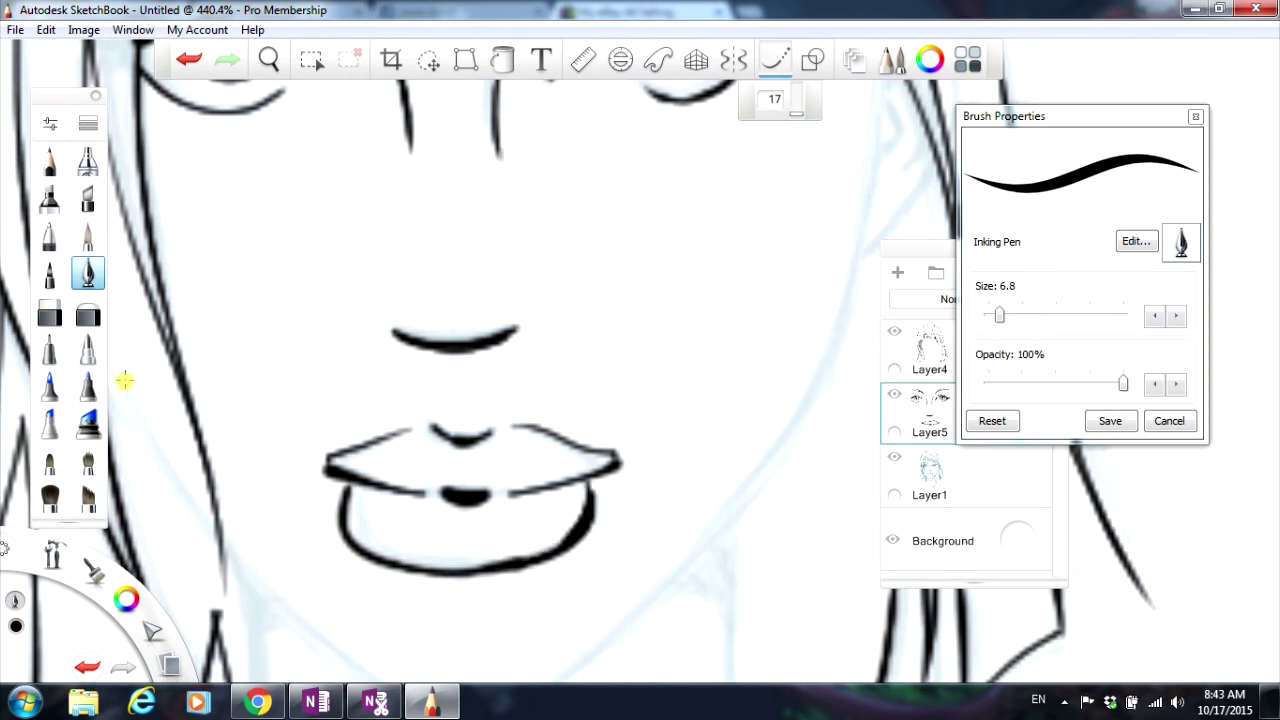
click(49, 315)
mouse_move(576, 502)
mouse_down()
mouse_move(569, 526)
mouse_move(516, 552)
mouse_up()
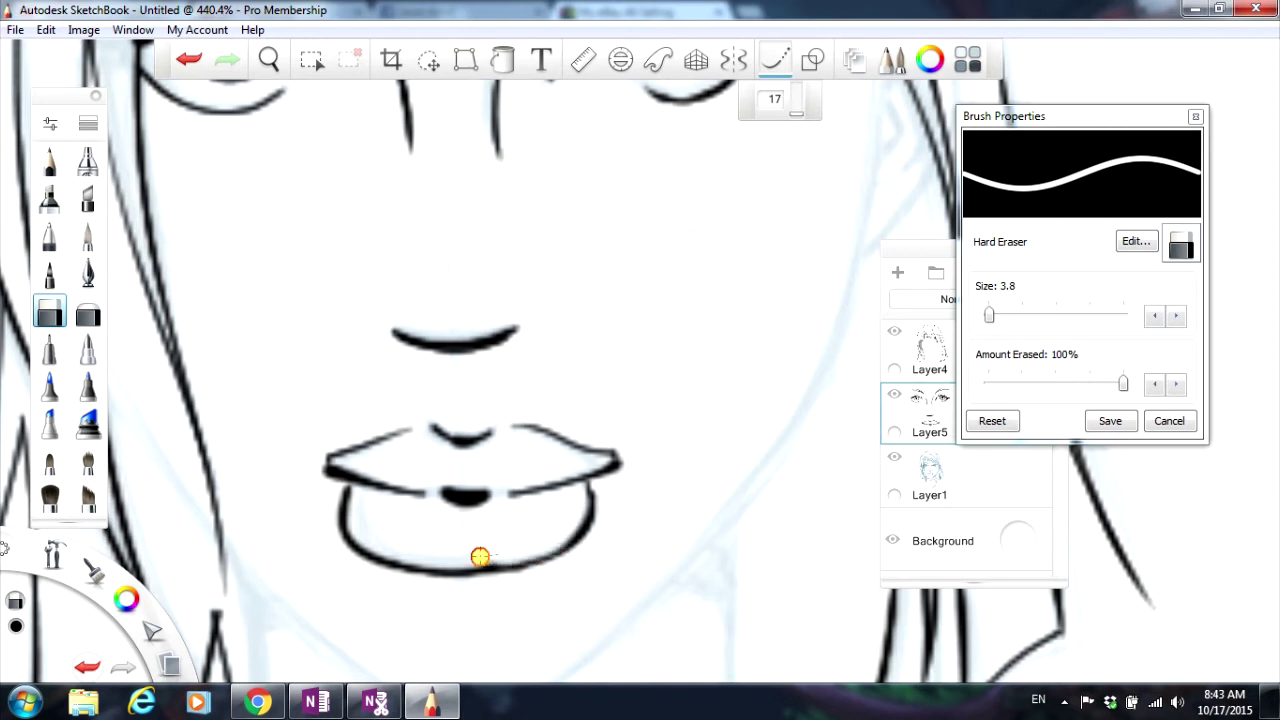
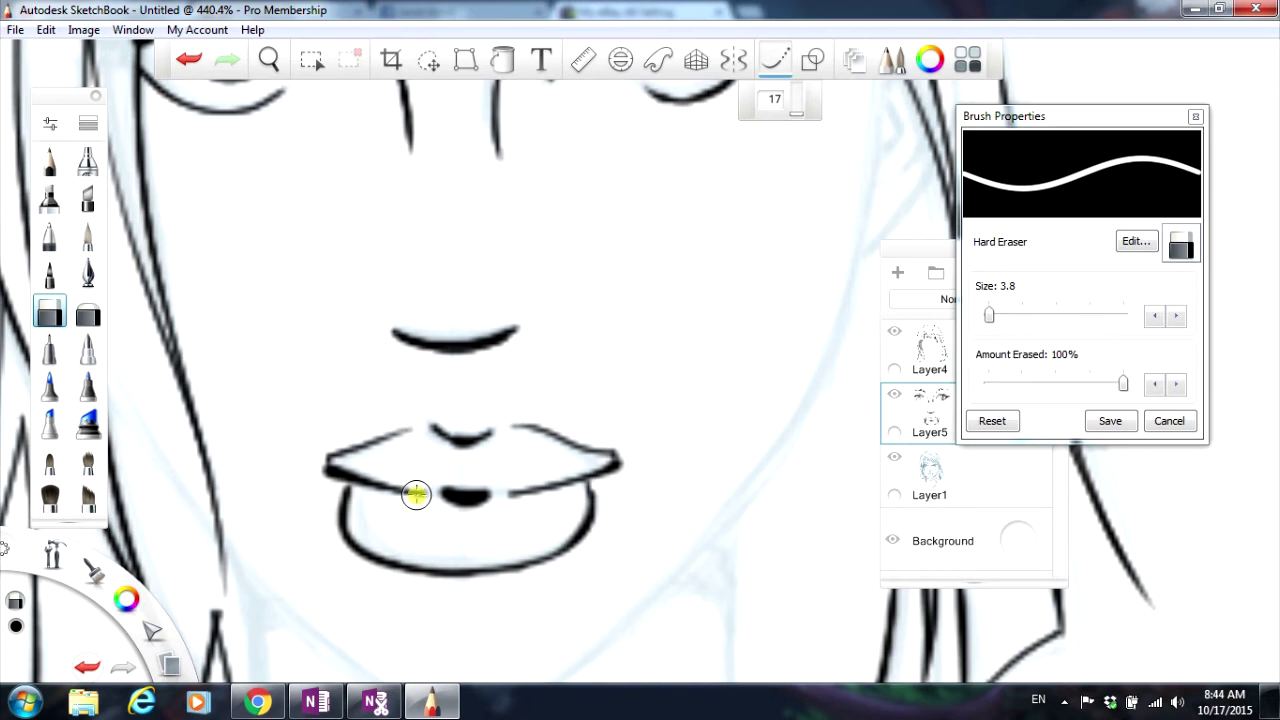
Step: Raise the Hard Eraser value from 17 to 80 and erase the right cheek line beside the hair
scroll(416, 494, down, 4)
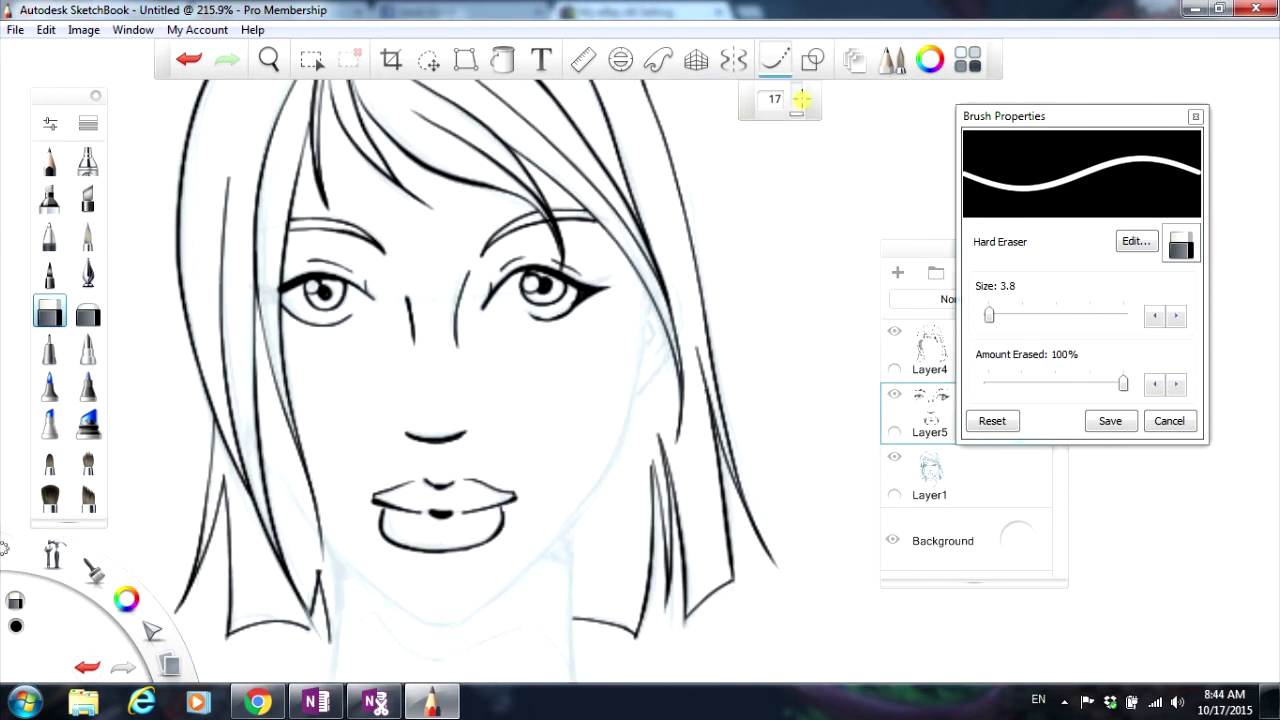
drag(800, 110, 802, 110)
drag(639, 346, 644, 295)
drag(644, 287, 629, 431)
Step: With the Inking Pen, redo the cheek stroke and ink the jawline down to the chin and back up
click(88, 273)
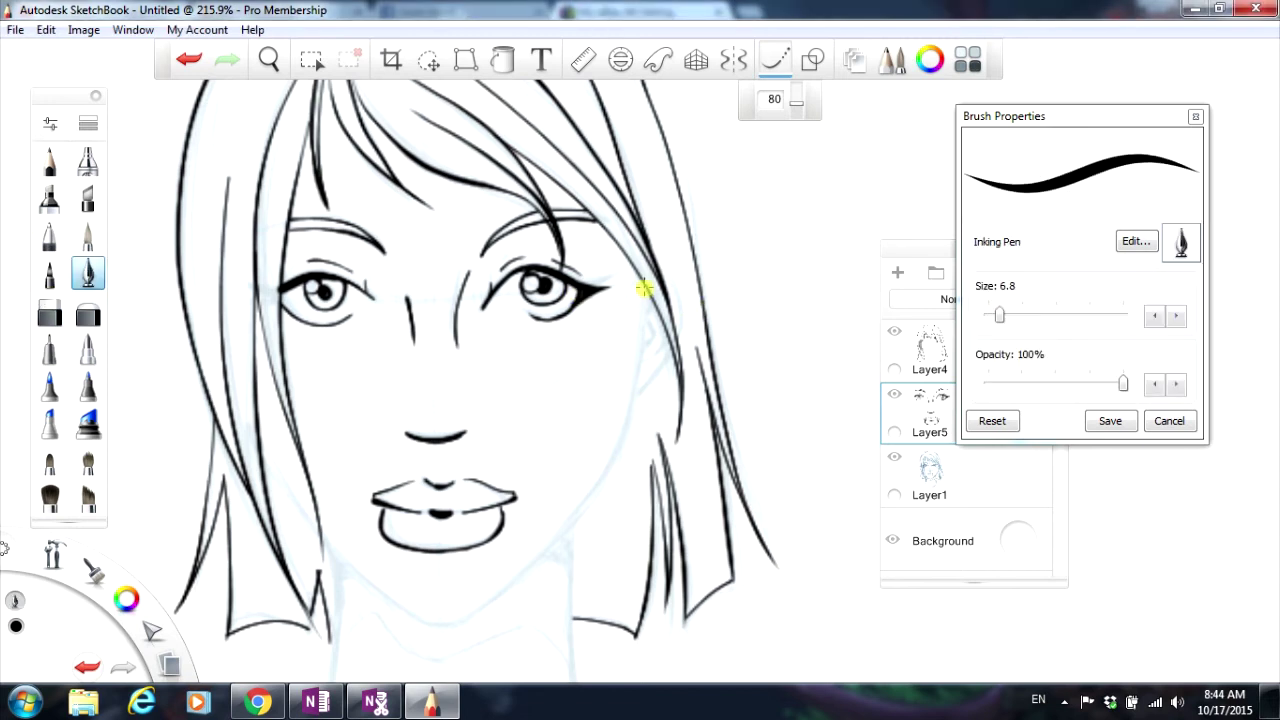
mouse_move(643, 289)
mouse_down()
mouse_move(614, 495)
mouse_move(432, 651)
mouse_move(406, 661)
mouse_move(378, 650)
mouse_move(321, 531)
mouse_move(282, 484)
mouse_up()
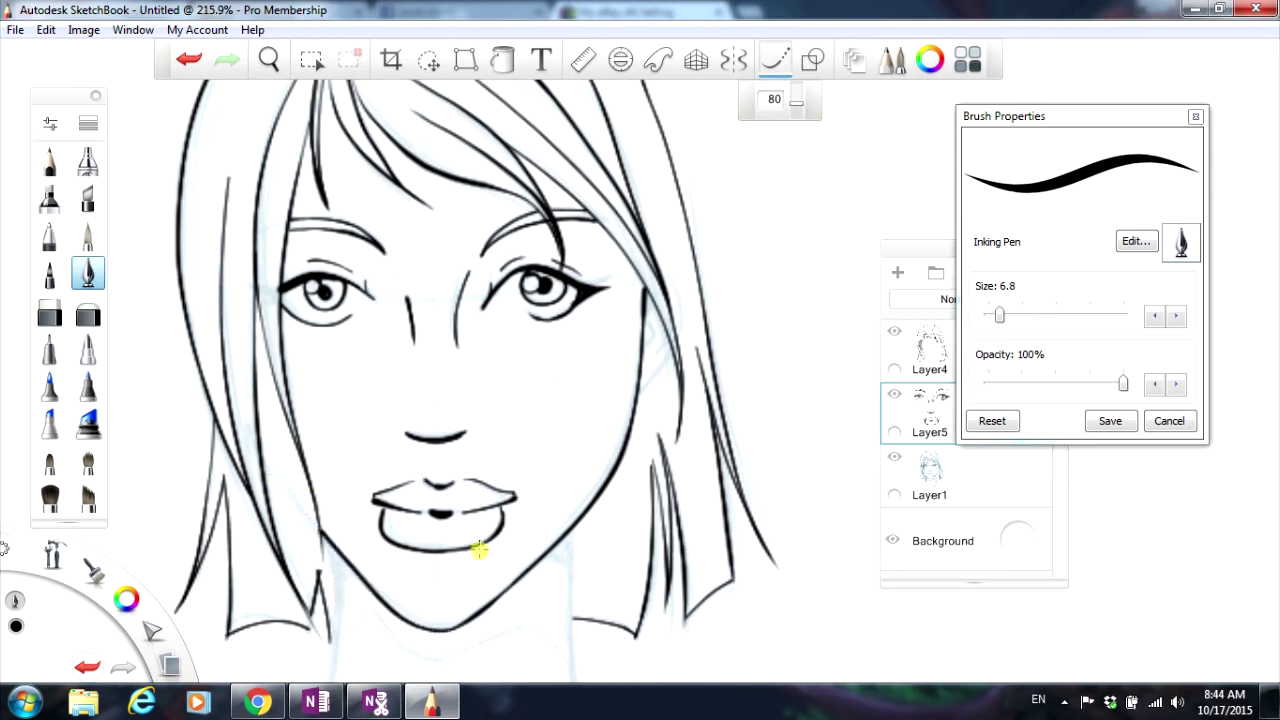
click(188, 59)
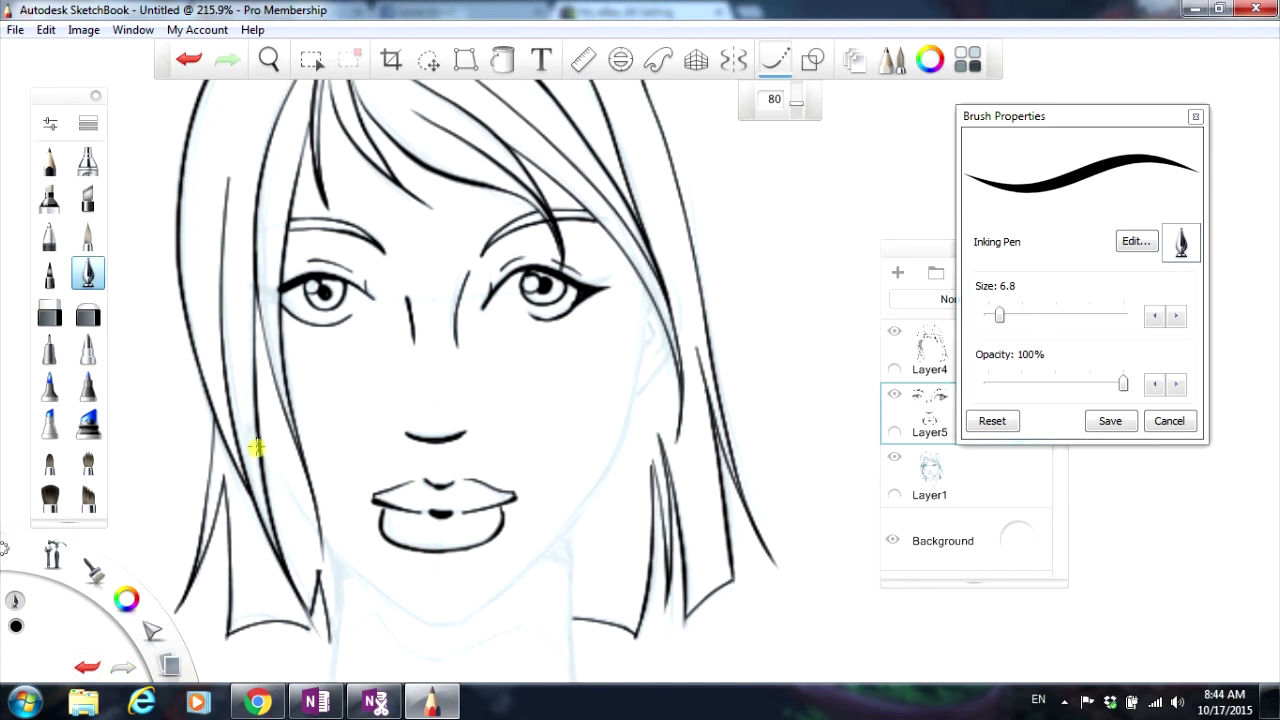
mouse_move(256, 448)
mouse_down()
mouse_move(348, 581)
mouse_move(451, 643)
mouse_move(497, 648)
mouse_move(514, 634)
mouse_up()
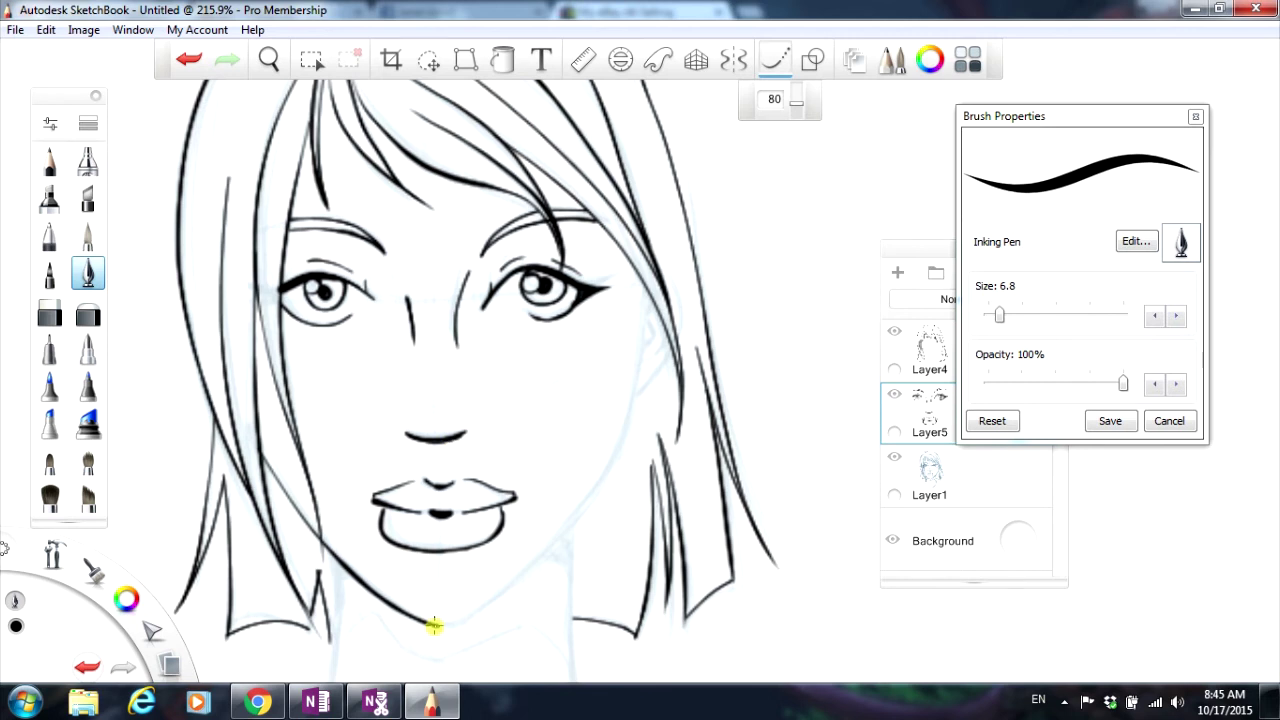
mouse_move(432, 625)
mouse_down()
mouse_move(522, 610)
mouse_move(537, 559)
mouse_move(620, 458)
mouse_move(653, 384)
mouse_move(654, 291)
mouse_move(622, 446)
mouse_up()
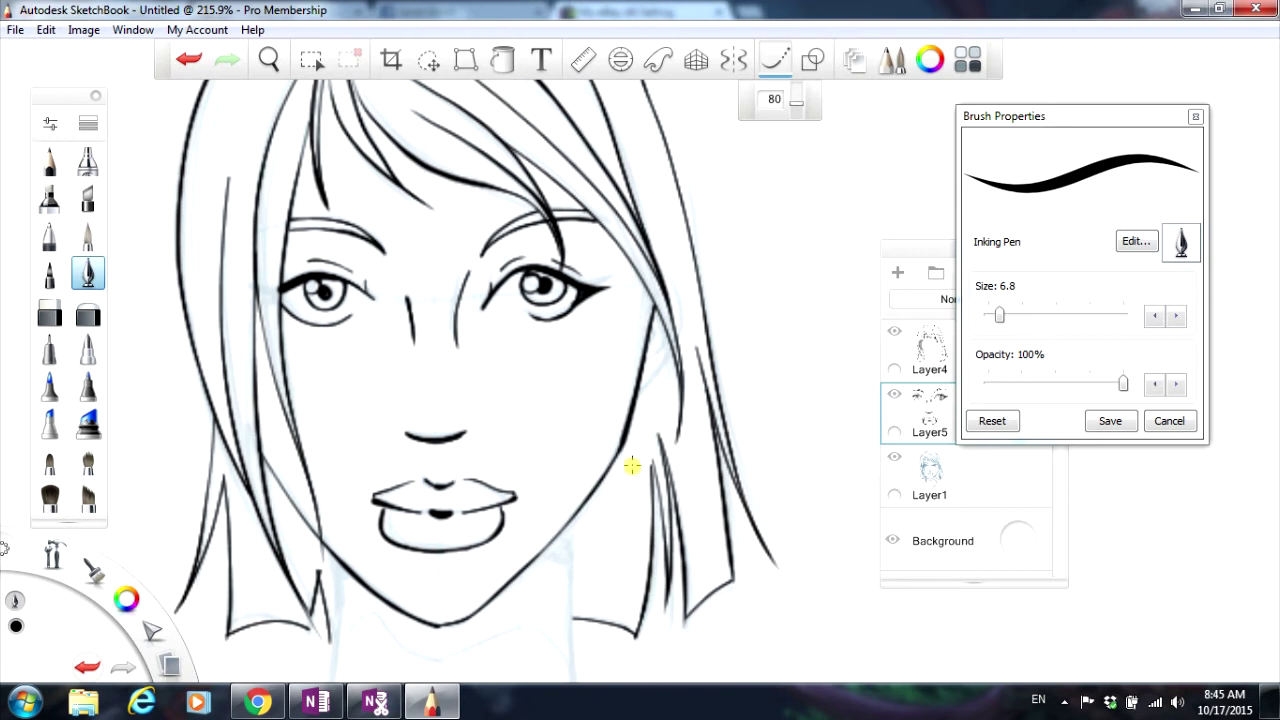
Step: Lower the pen value and draw the ear beside the right cheek, retrying until it runs from hair to jaw
mouse_move(637, 382)
mouse_down()
mouse_move(651, 397)
mouse_move(673, 388)
mouse_up()
drag(794, 103, 794, 111)
mouse_move(642, 386)
mouse_down()
mouse_move(674, 371)
mouse_move(683, 343)
mouse_up()
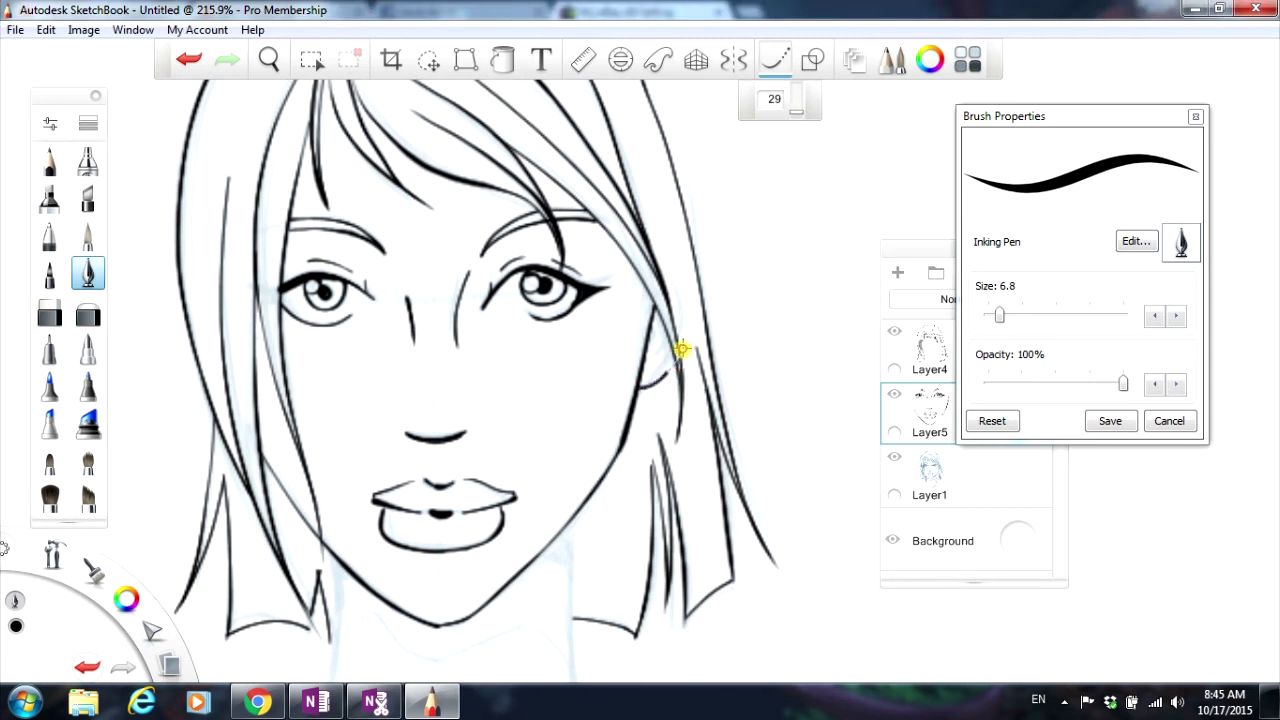
click(188, 59)
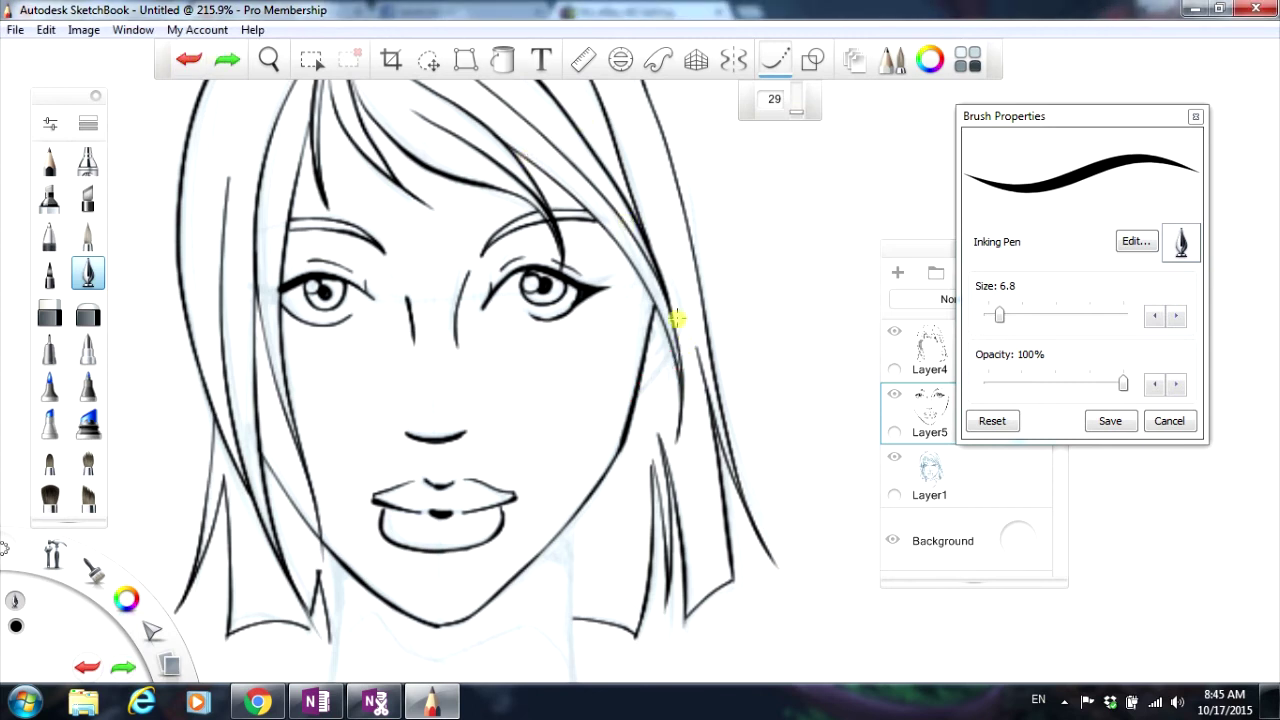
mouse_move(667, 273)
mouse_down()
mouse_move(689, 294)
mouse_move(667, 357)
mouse_up()
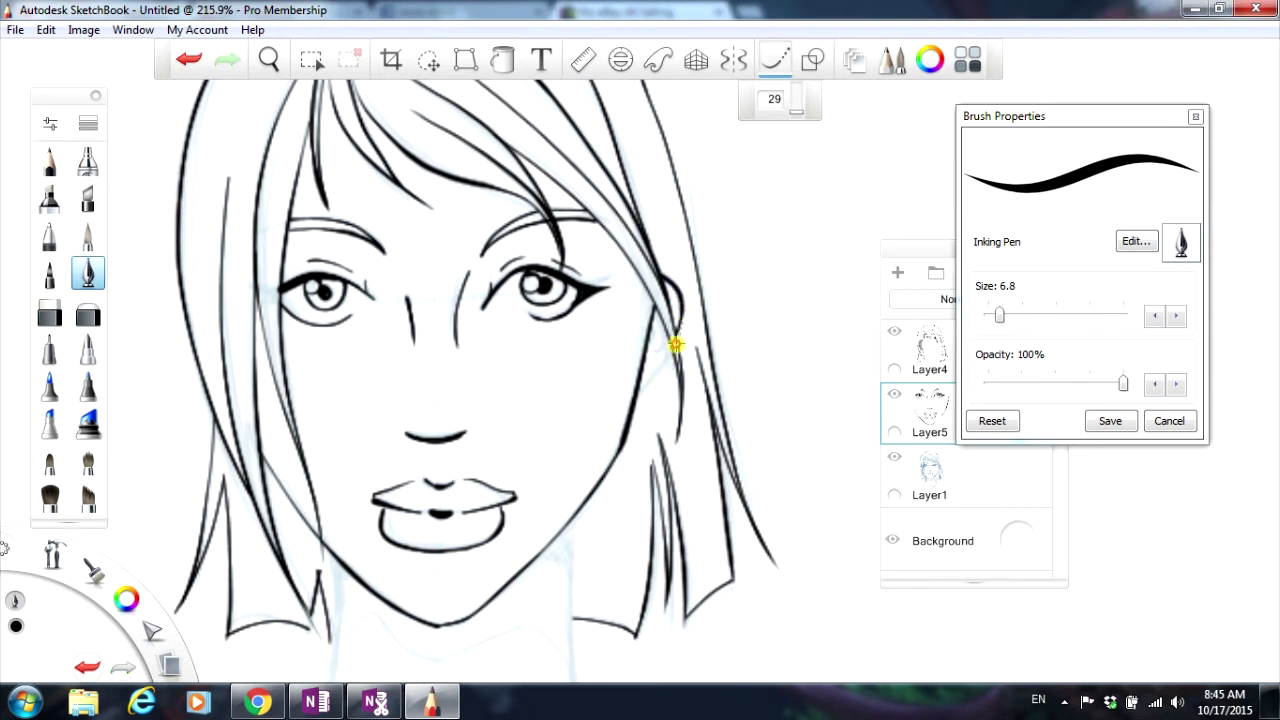
click(188, 59)
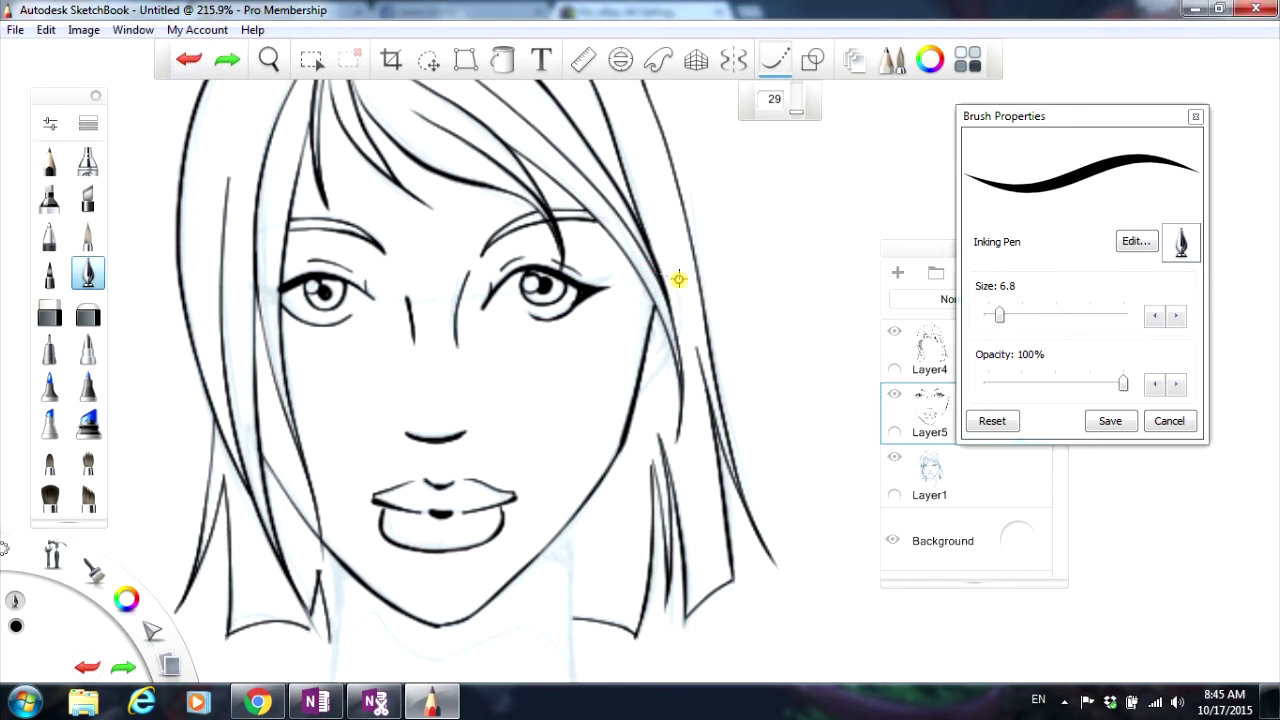
mouse_move(667, 277)
mouse_down()
mouse_move(689, 303)
mouse_move(674, 357)
mouse_move(637, 397)
mouse_up()
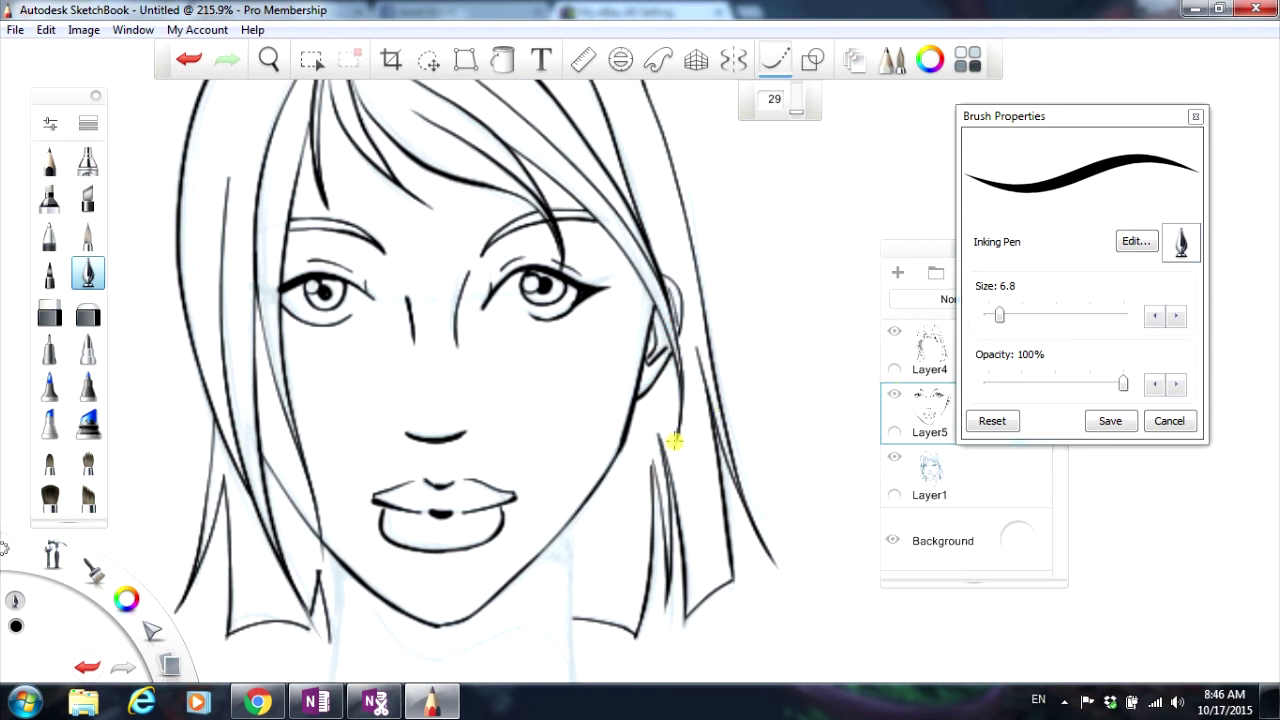
Step: Raise the Inking Pen value from 29 to 51 and ink the neck lines below the jaw
scroll(673, 440, down, 4)
scroll(562, 670, up, 5)
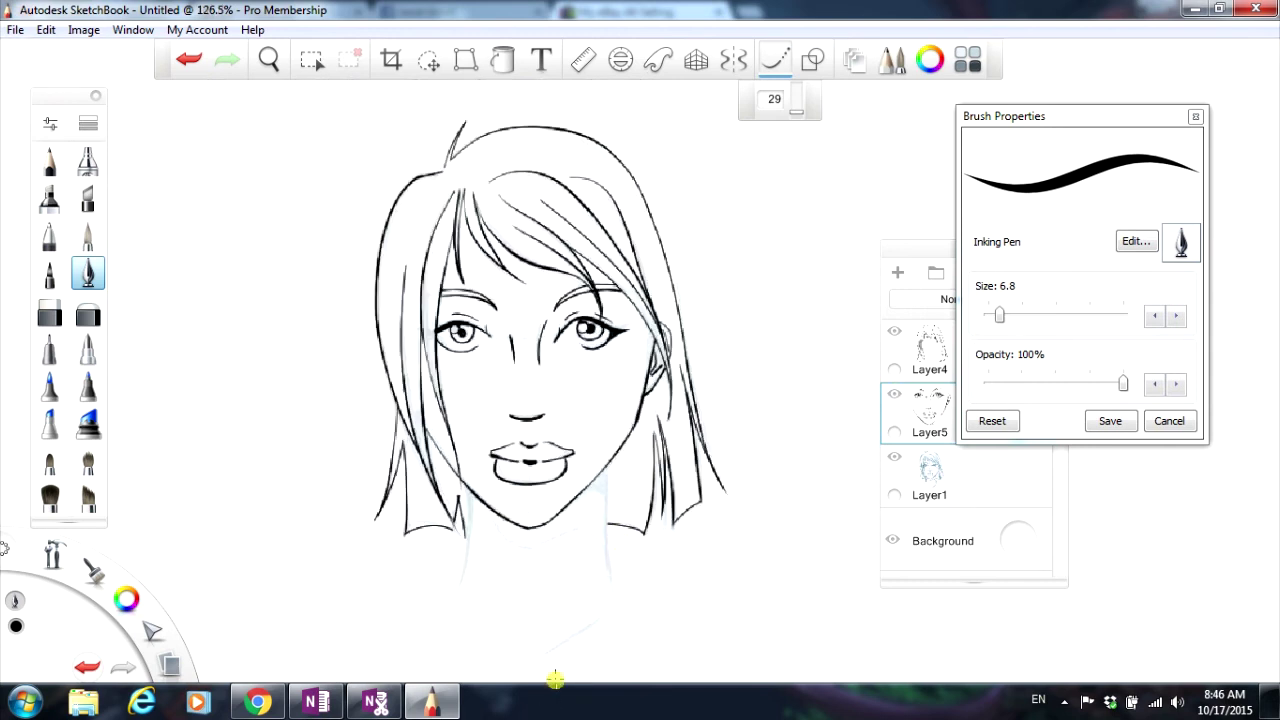
scroll(570, 645, up, 1)
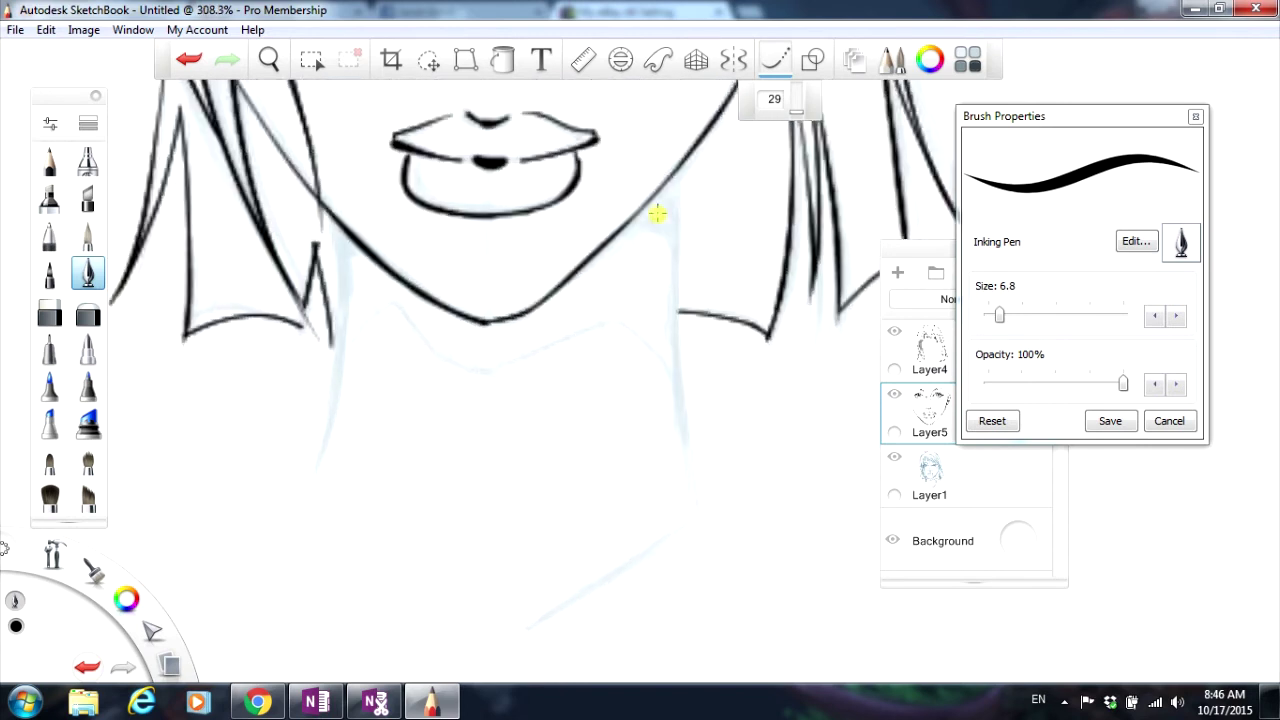
mouse_move(794, 120)
mouse_down()
mouse_move(800, 106)
mouse_move(730, 141)
mouse_move(671, 194)
mouse_move(663, 257)
mouse_move(686, 520)
mouse_up()
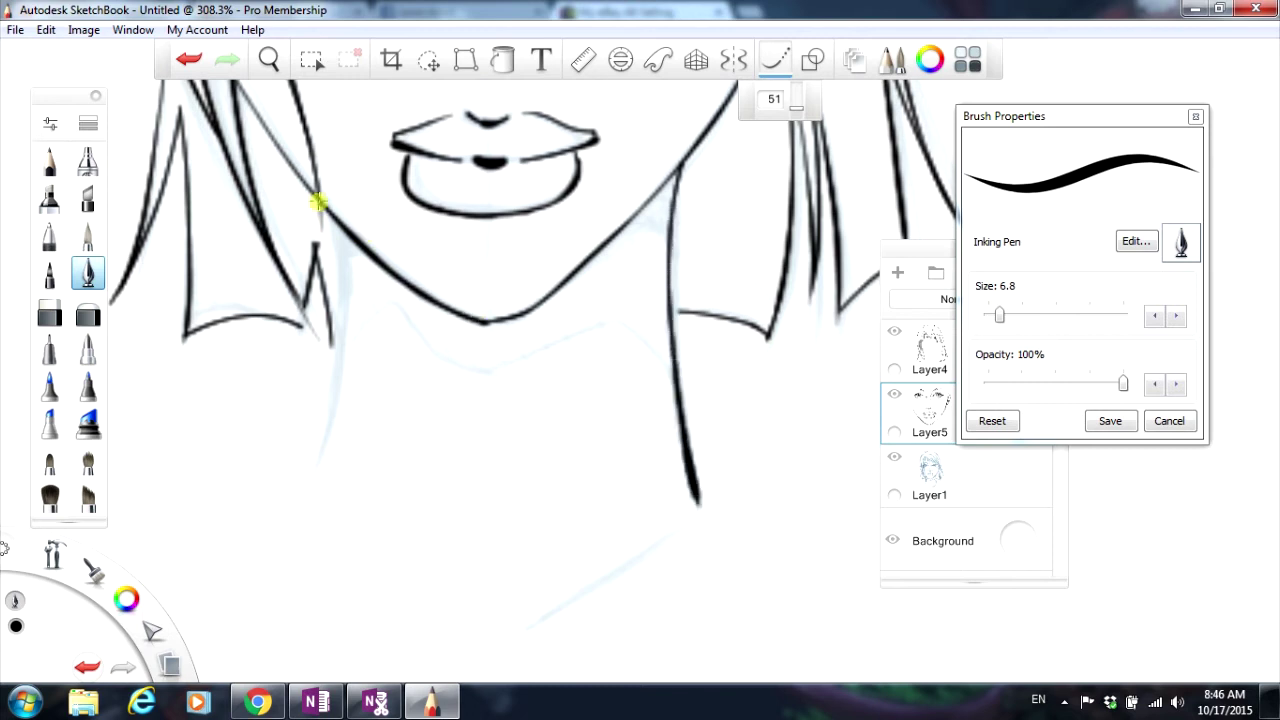
mouse_move(332, 215)
mouse_down()
mouse_move(329, 391)
mouse_move(304, 519)
mouse_up()
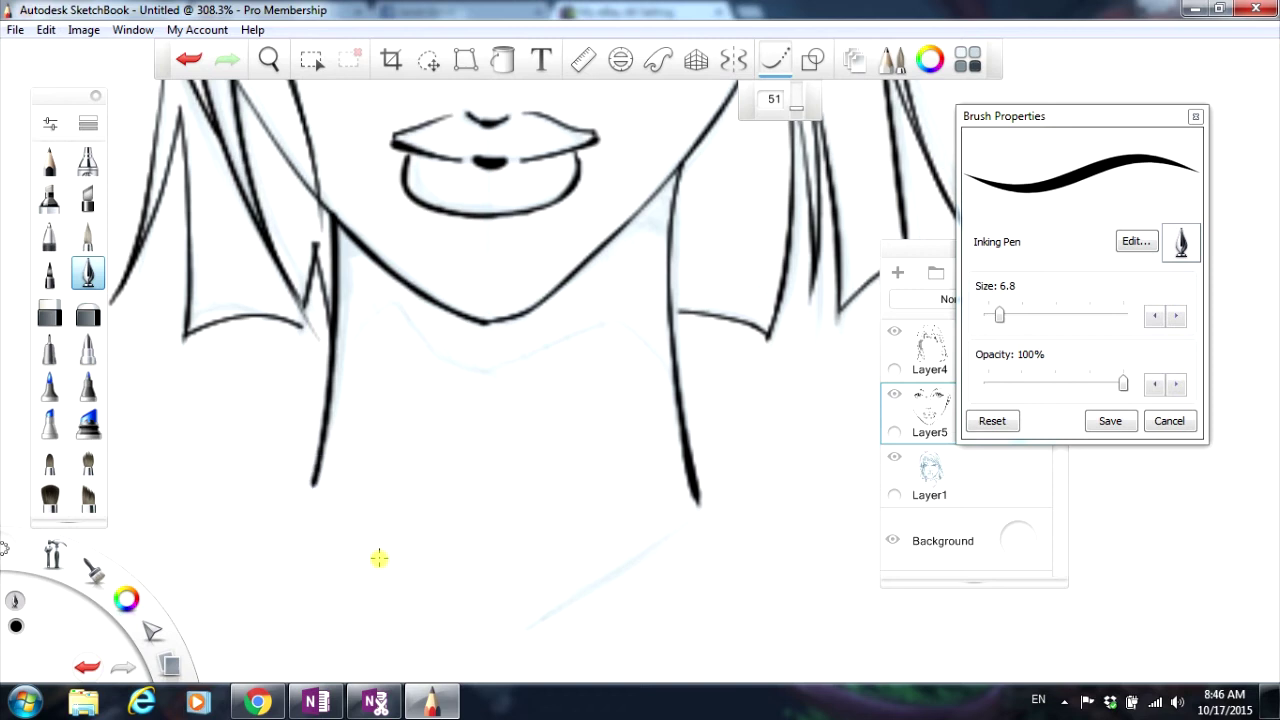
scroll(486, 229, down, 3)
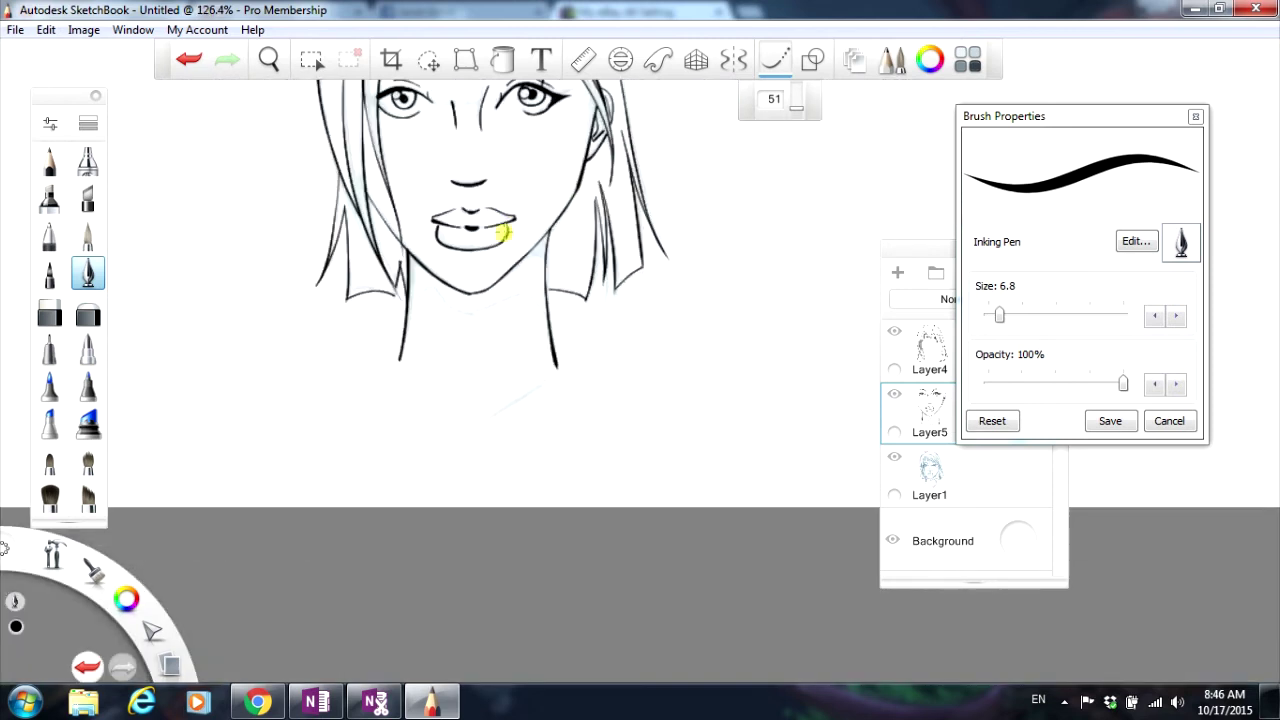
scroll(505, 150, down, 1)
scroll(486, 84, up, 3)
scroll(475, 100, up, 2)
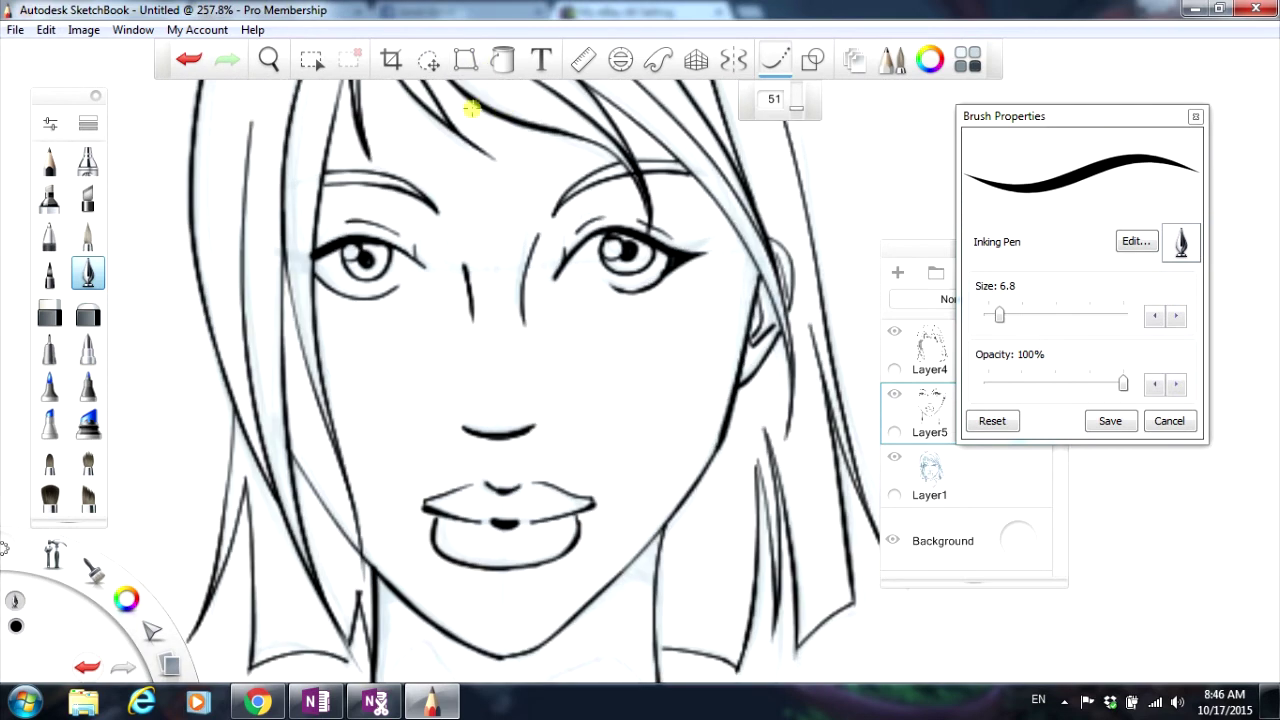
scroll(485, 232, up, 3)
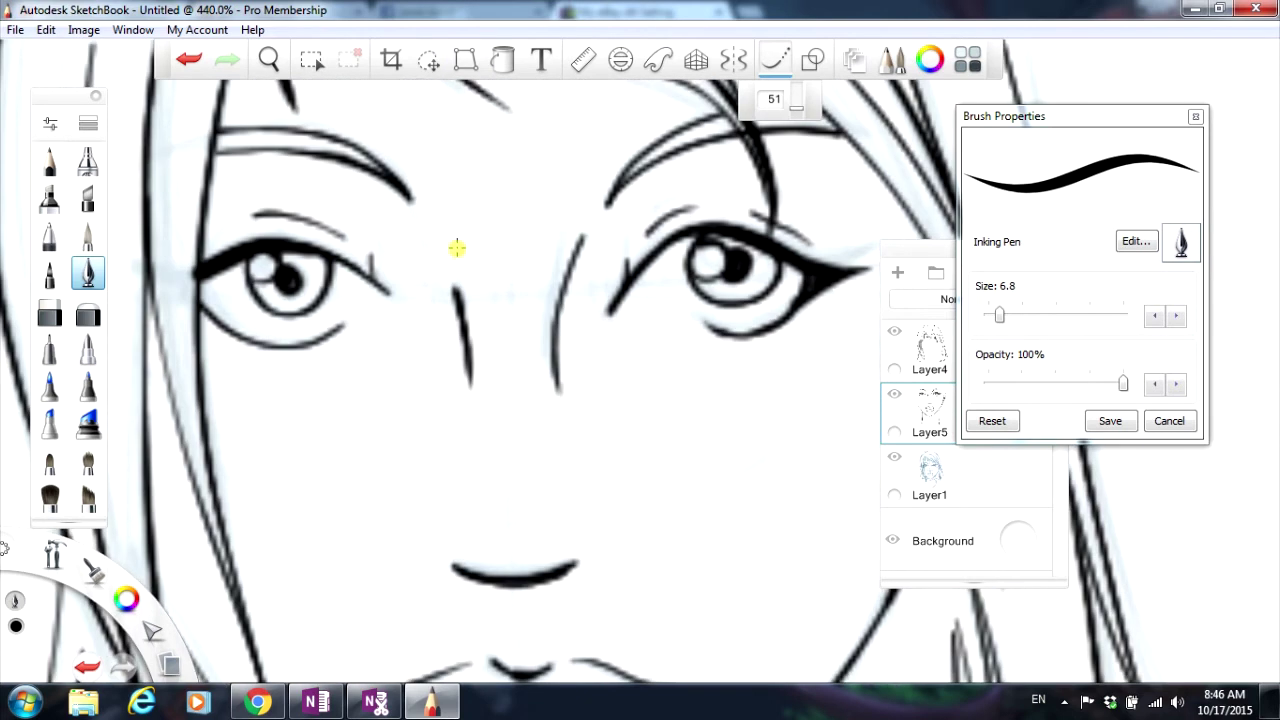
Step: Erase the stray line along the left eye's outer edge and shrink the Hard Eraser to size 2.0
click(50, 316)
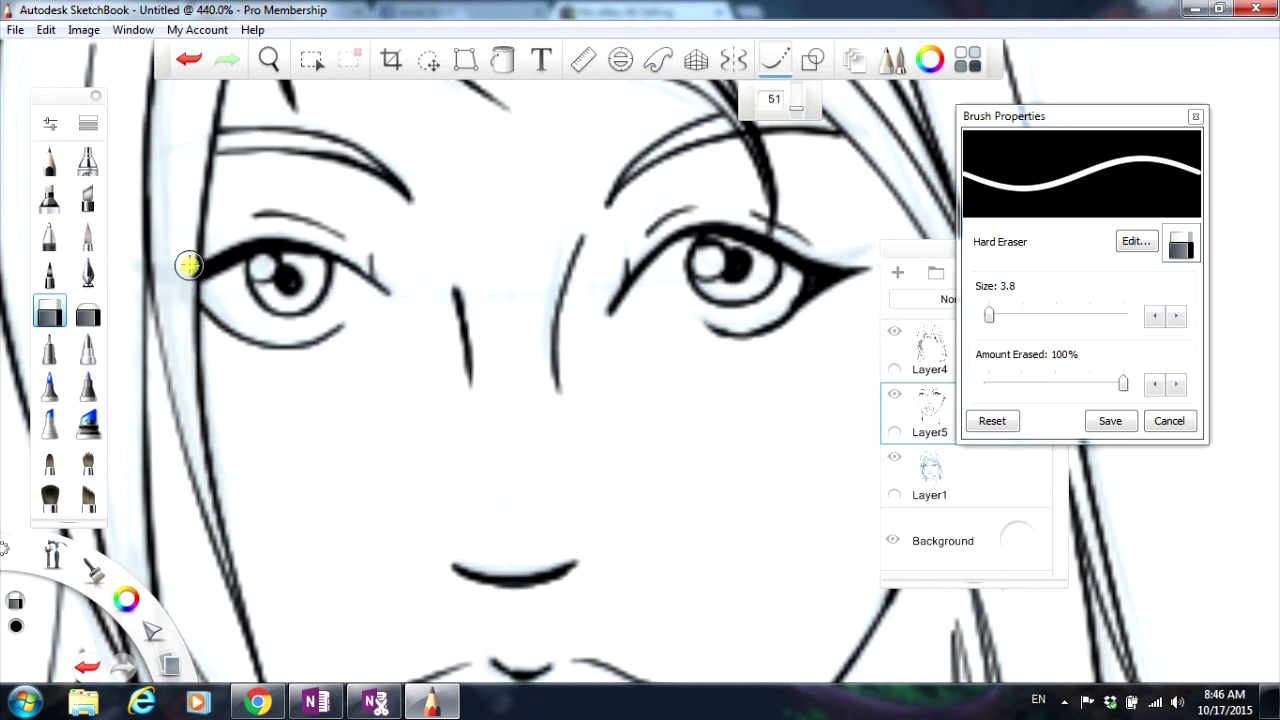
drag(187, 264, 181, 341)
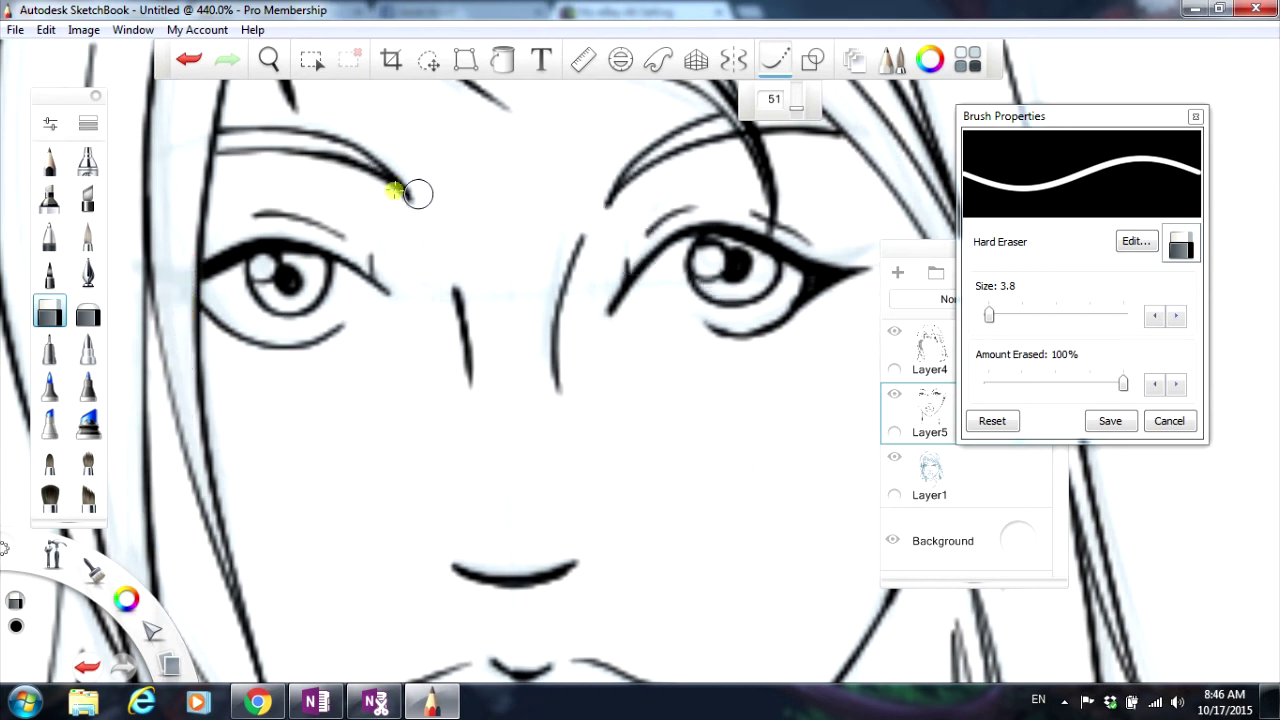
drag(989, 316, 986, 317)
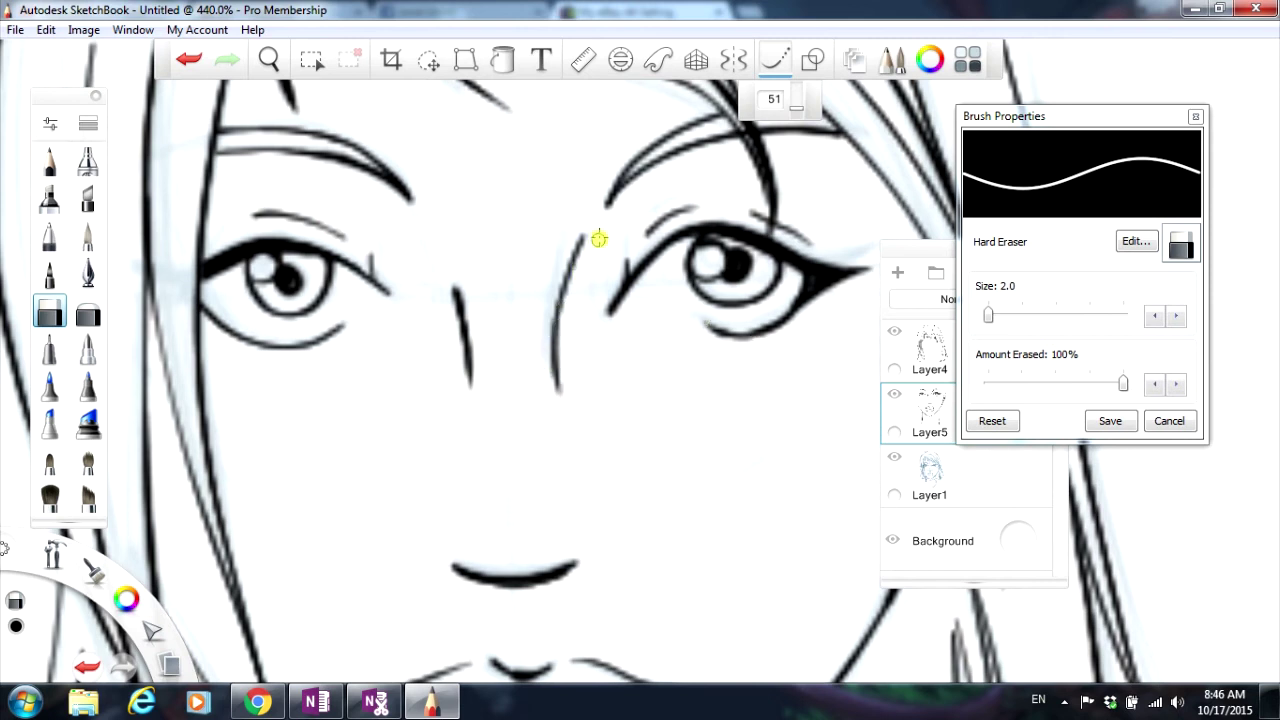
scroll(571, 252, down, 5)
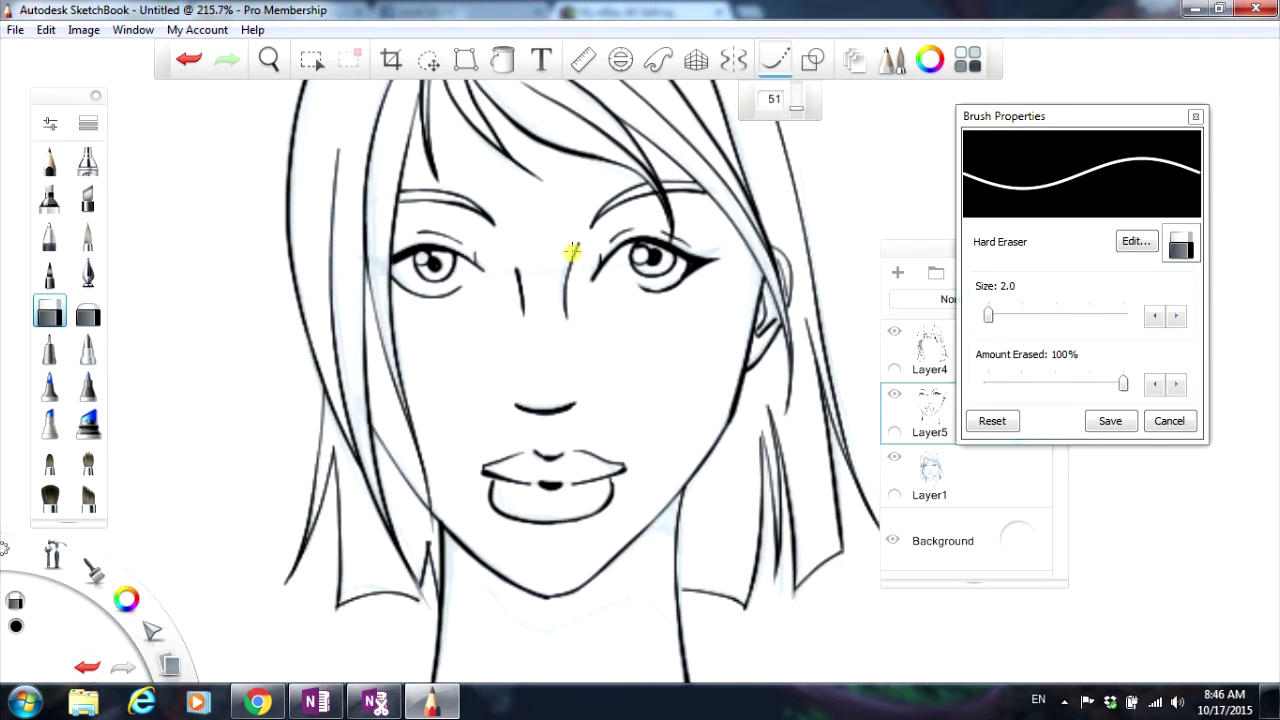
scroll(765, 148, up, 1)
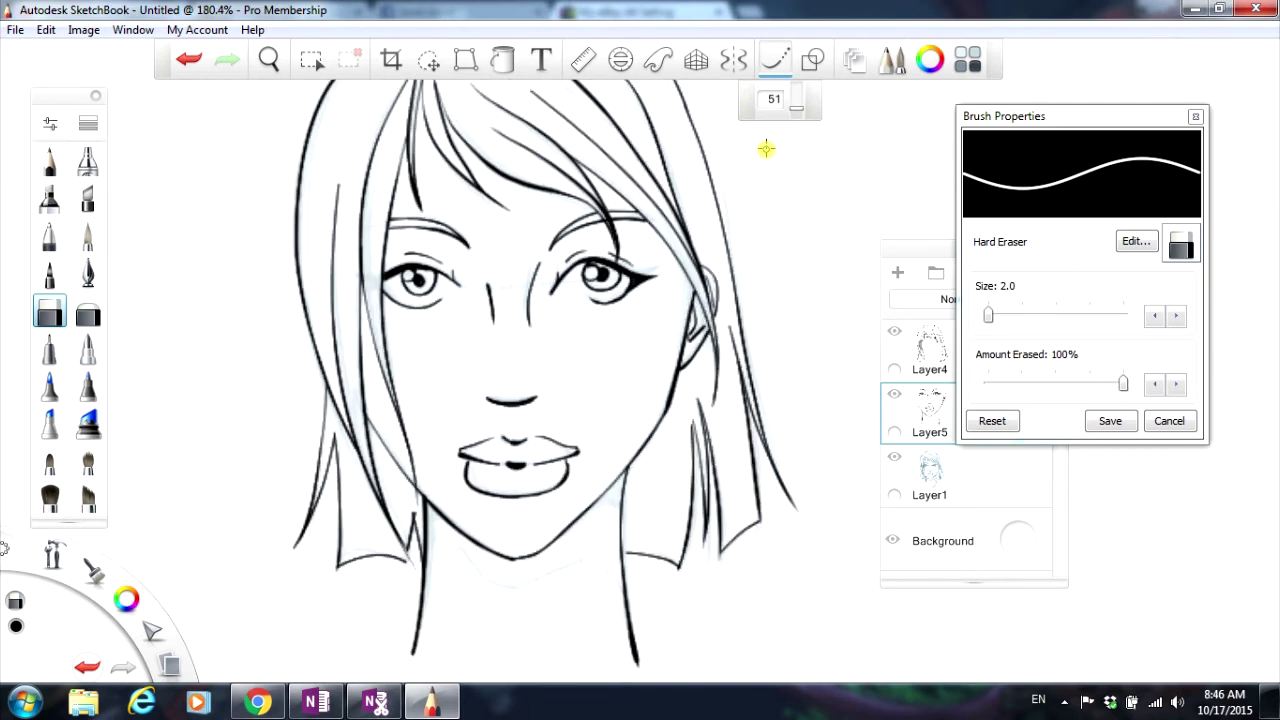
Step: Merge Layer4 down into Layer5, then toggle Layer5's visibility to check the merged drawing
drag(1108, 115, 1199, 108)
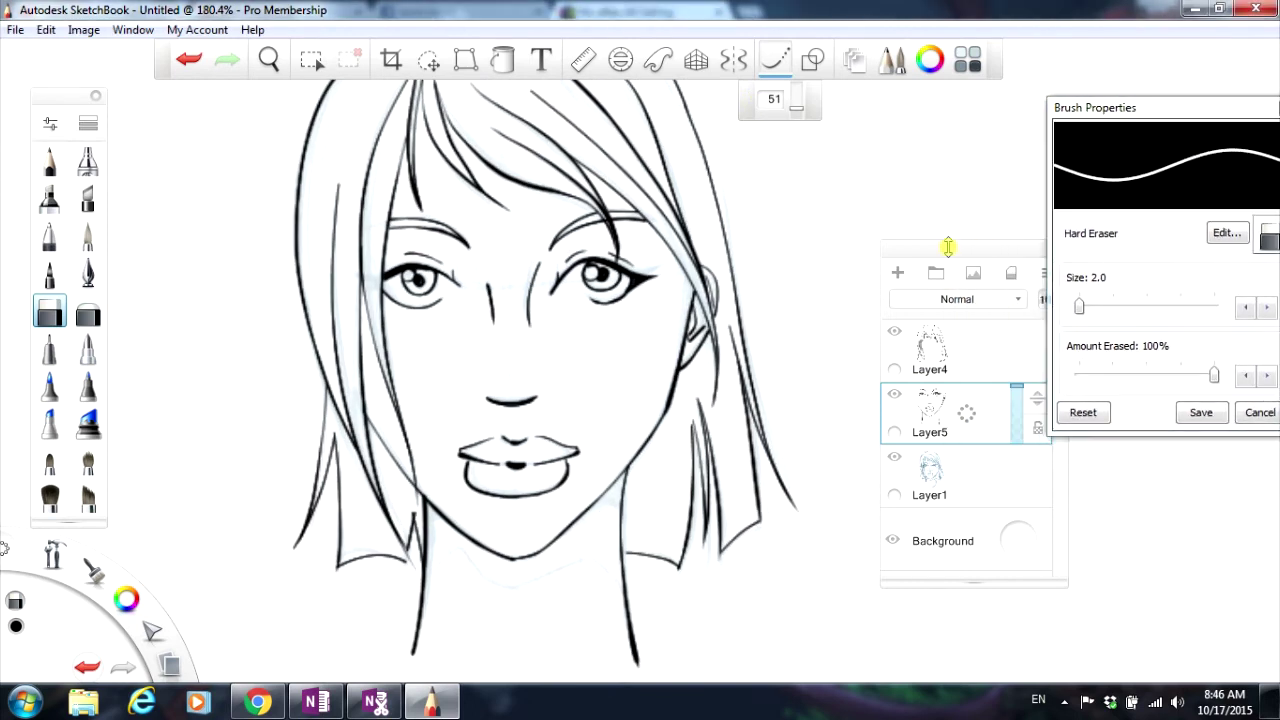
drag(924, 240, 855, 193)
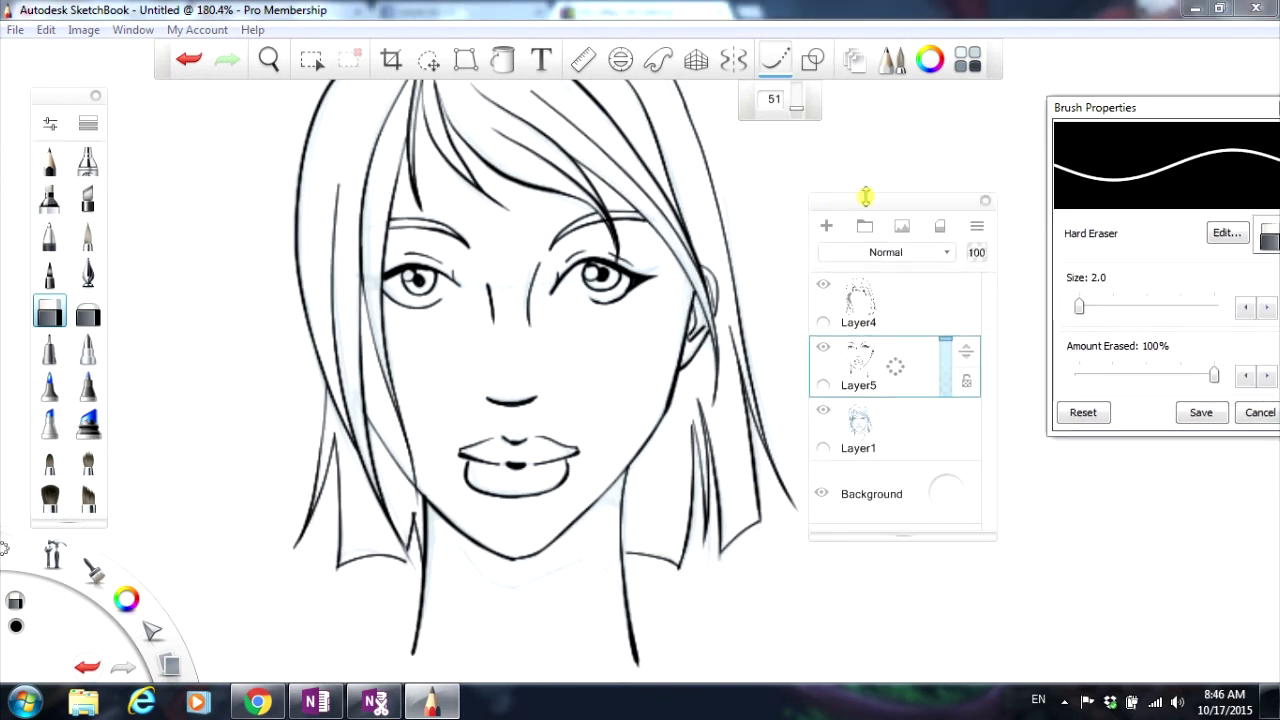
click(889, 316)
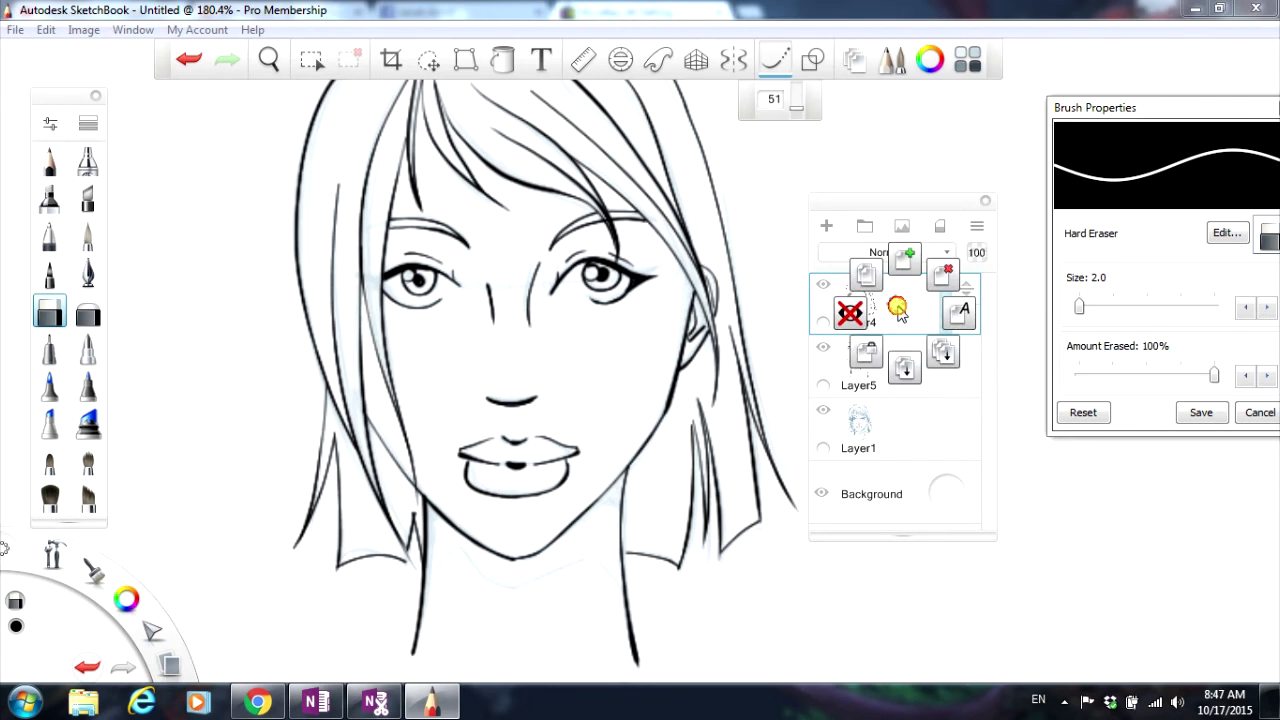
click(904, 364)
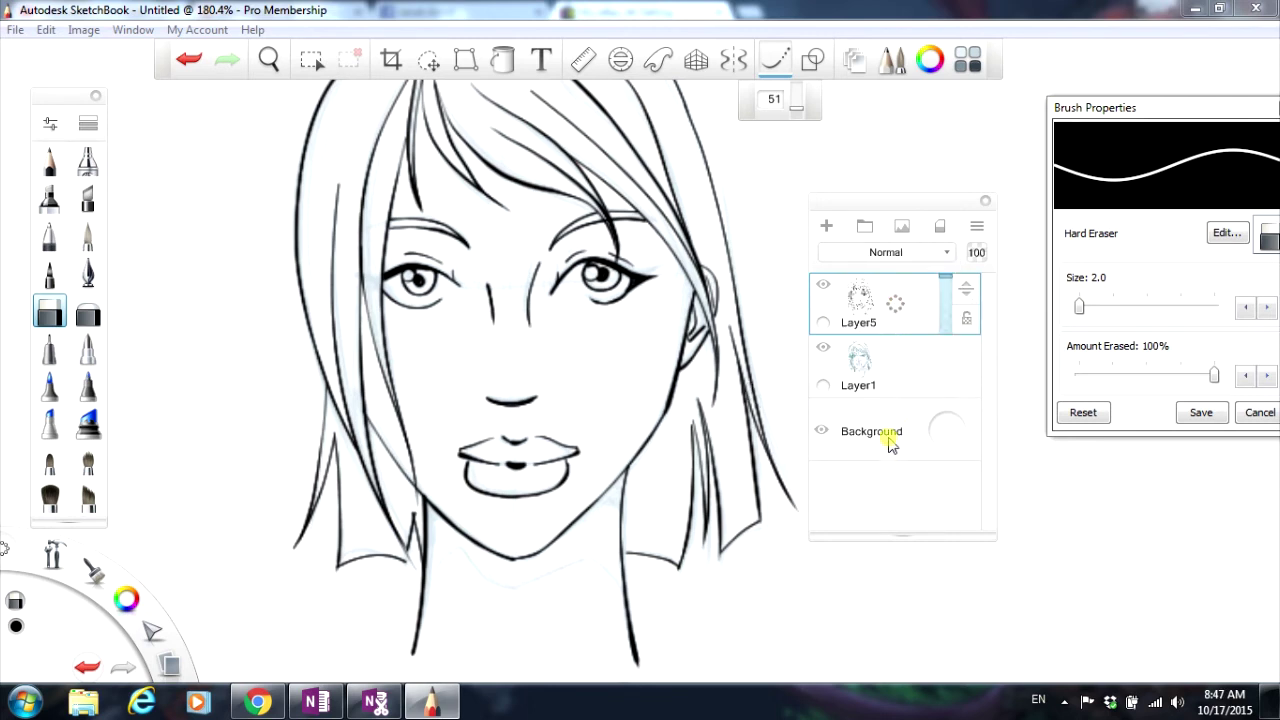
click(824, 300)
click(824, 300)
click(824, 300)
click(824, 300)
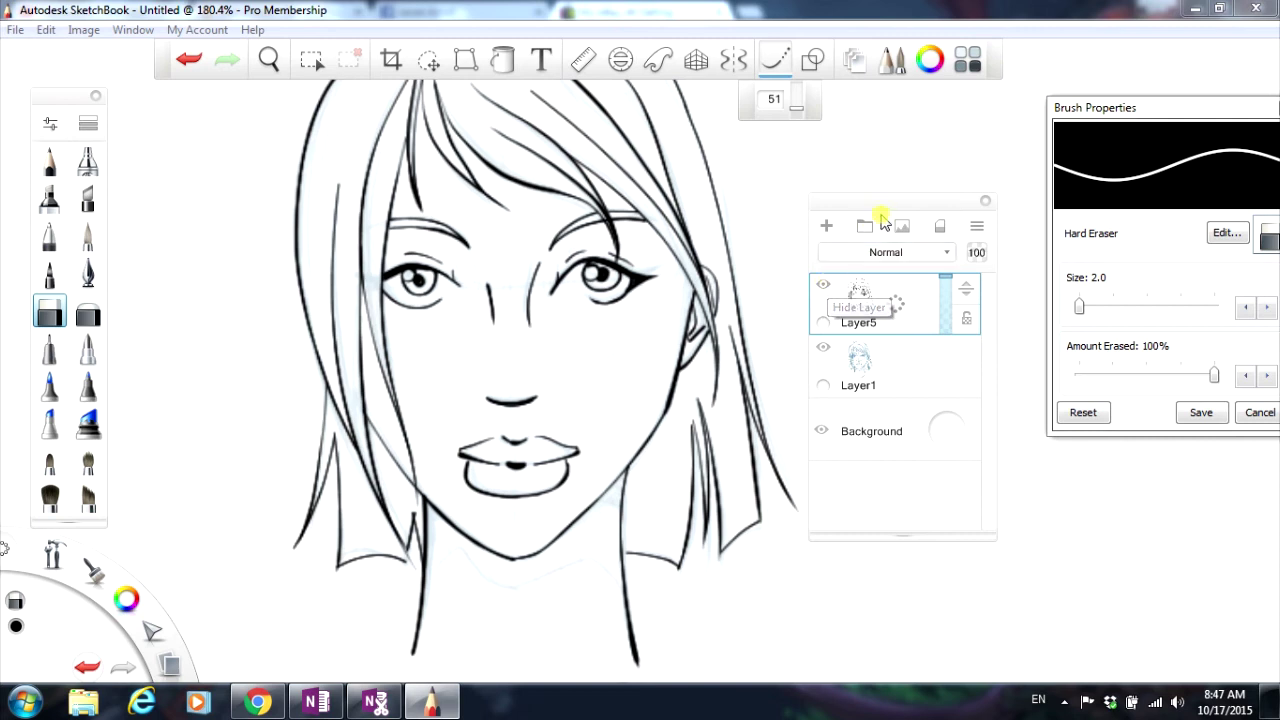
Step: Nudge the Layers palette into place and show the hidden system tray icons
drag(888, 205, 916, 197)
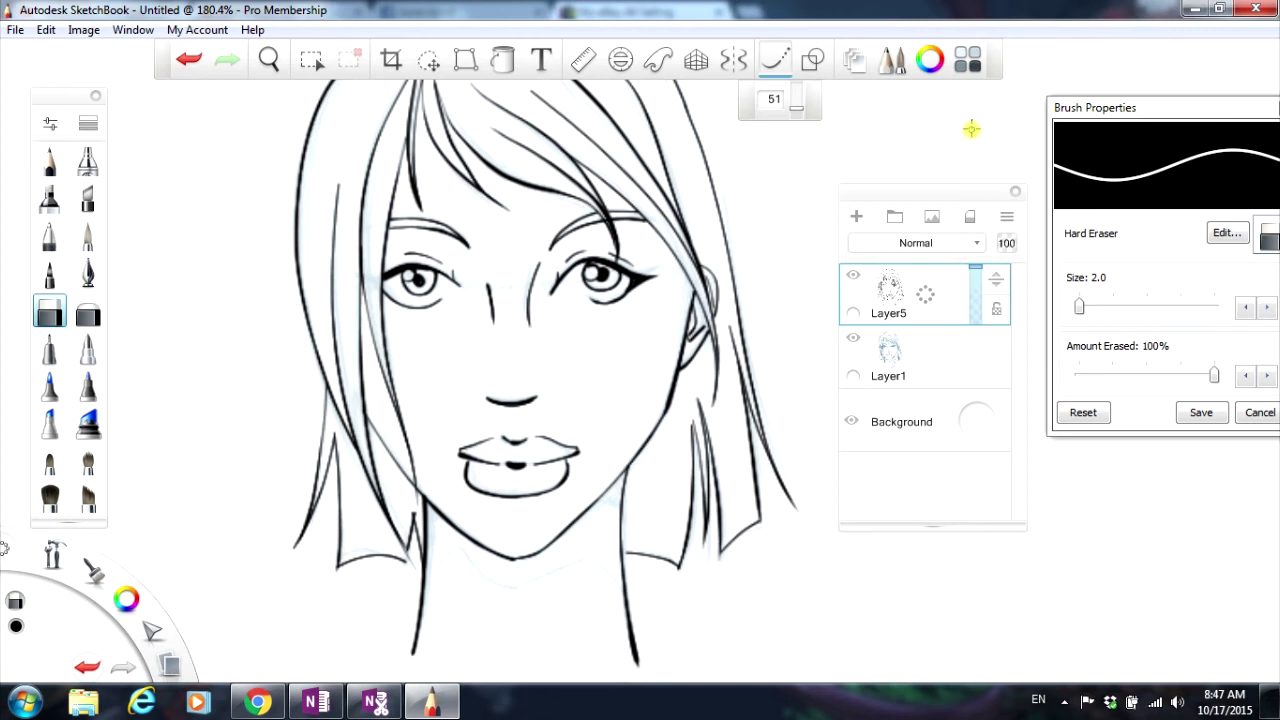
click(924, 200)
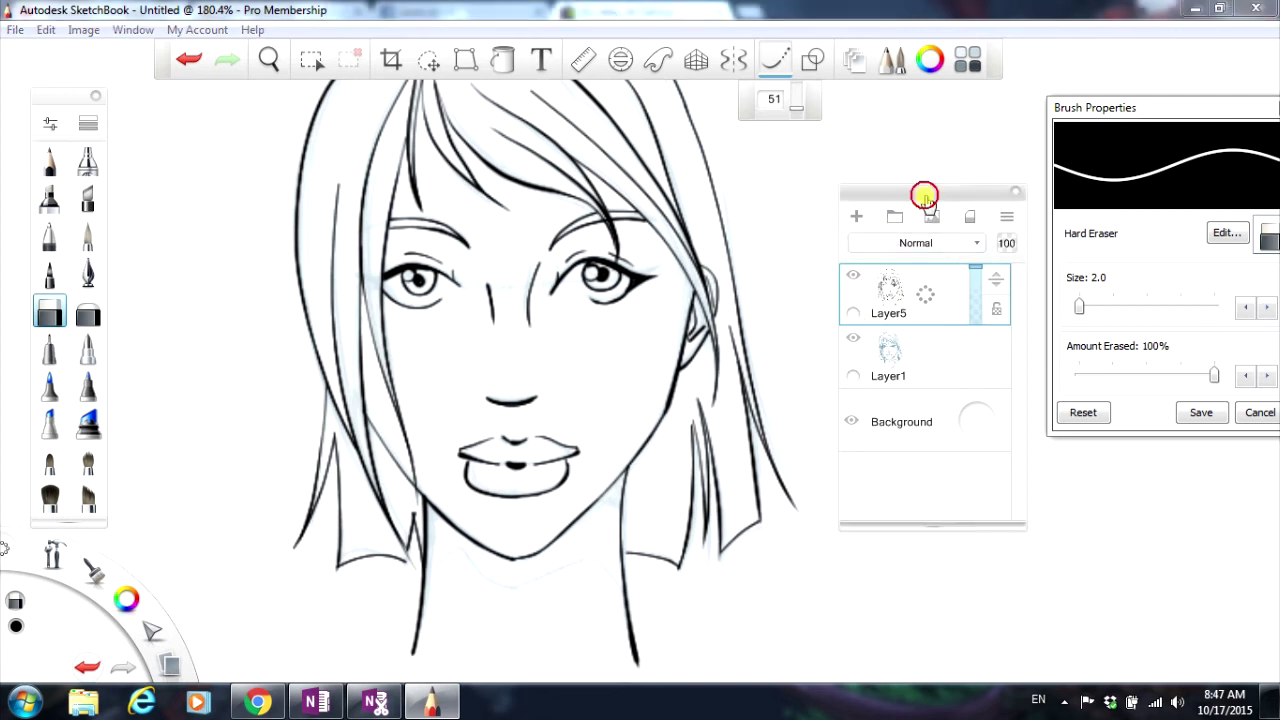
drag(923, 196, 917, 208)
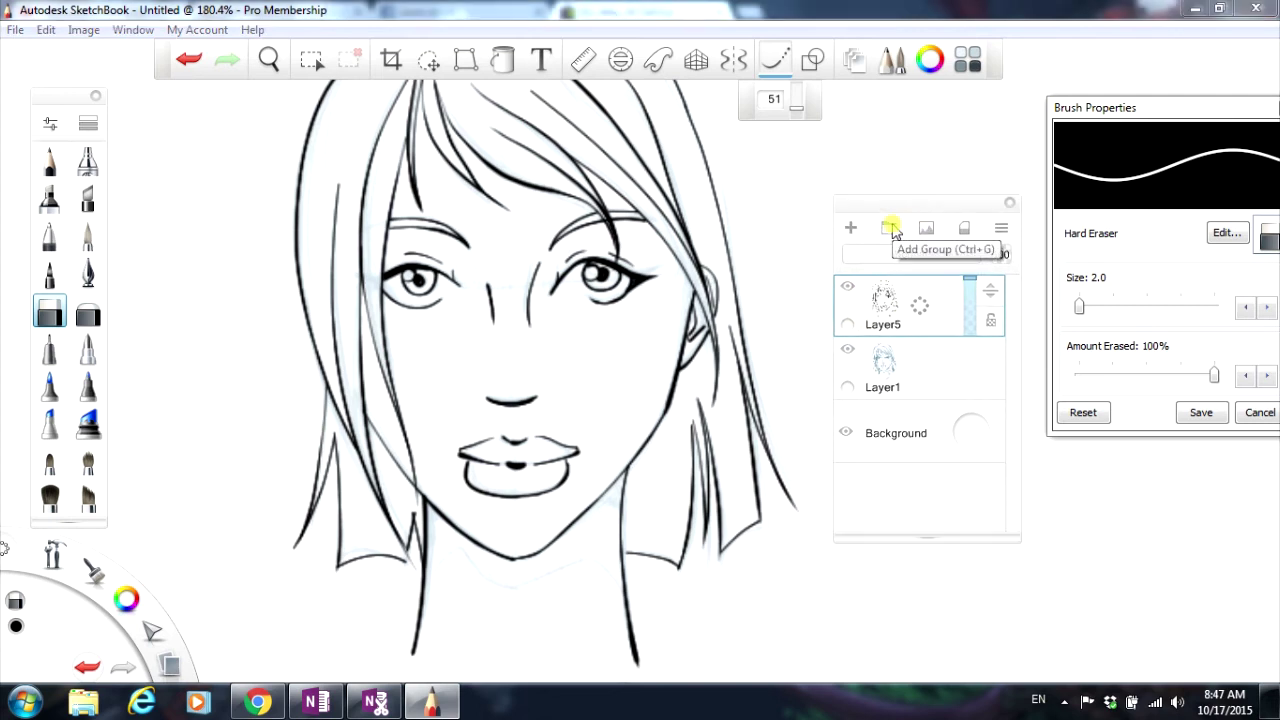
click(1064, 701)
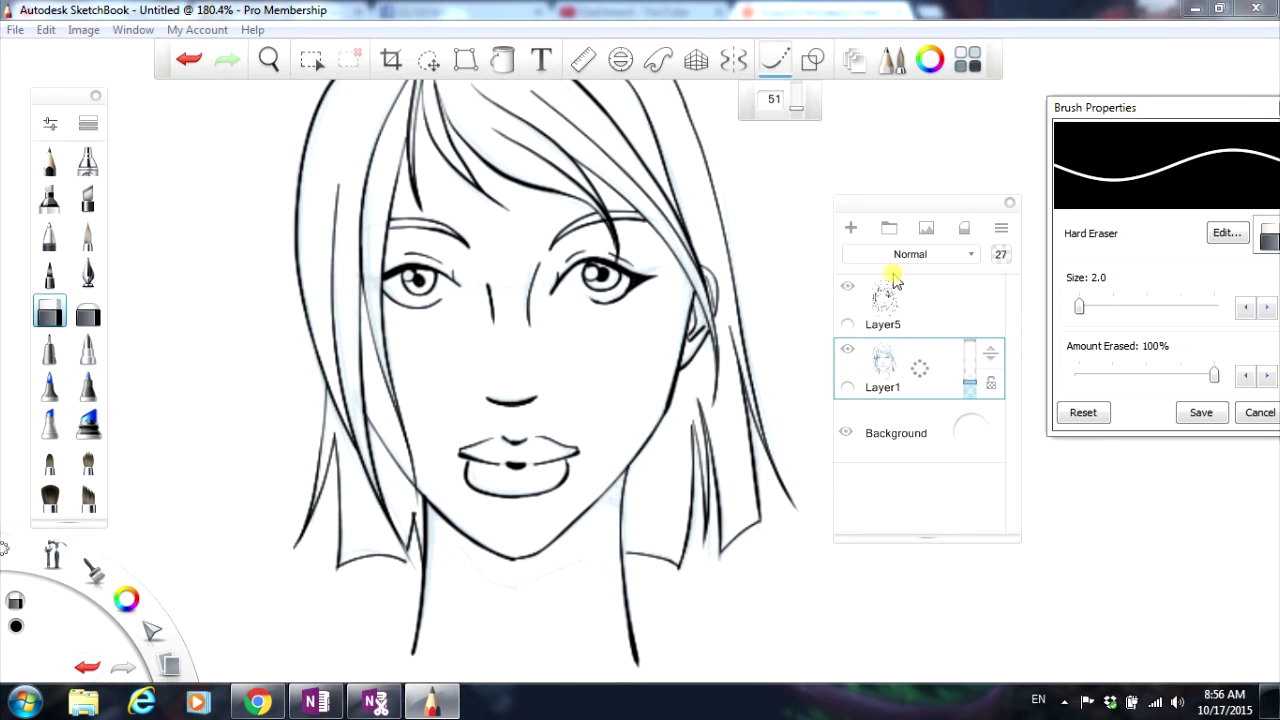
Step: Add empty Layer6 above Layer1, hide Layer1's blue sketch, and make Layer6 active
click(850, 230)
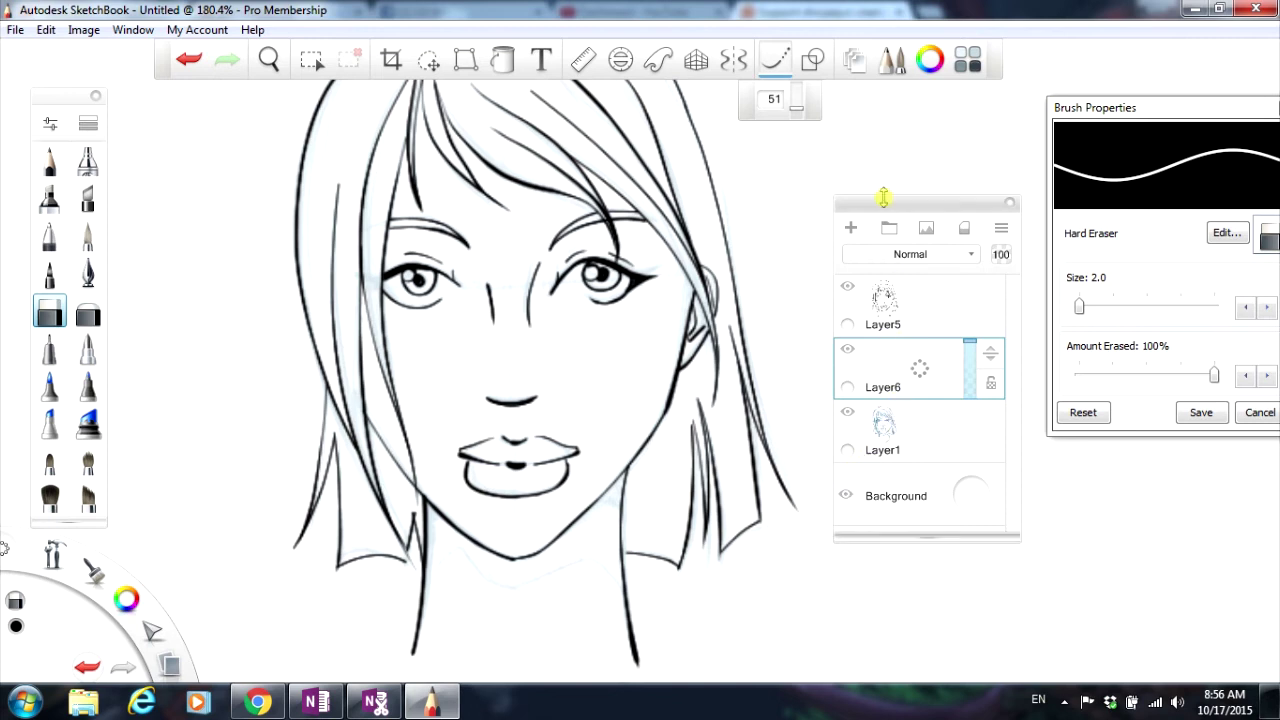
drag(885, 210, 890, 200)
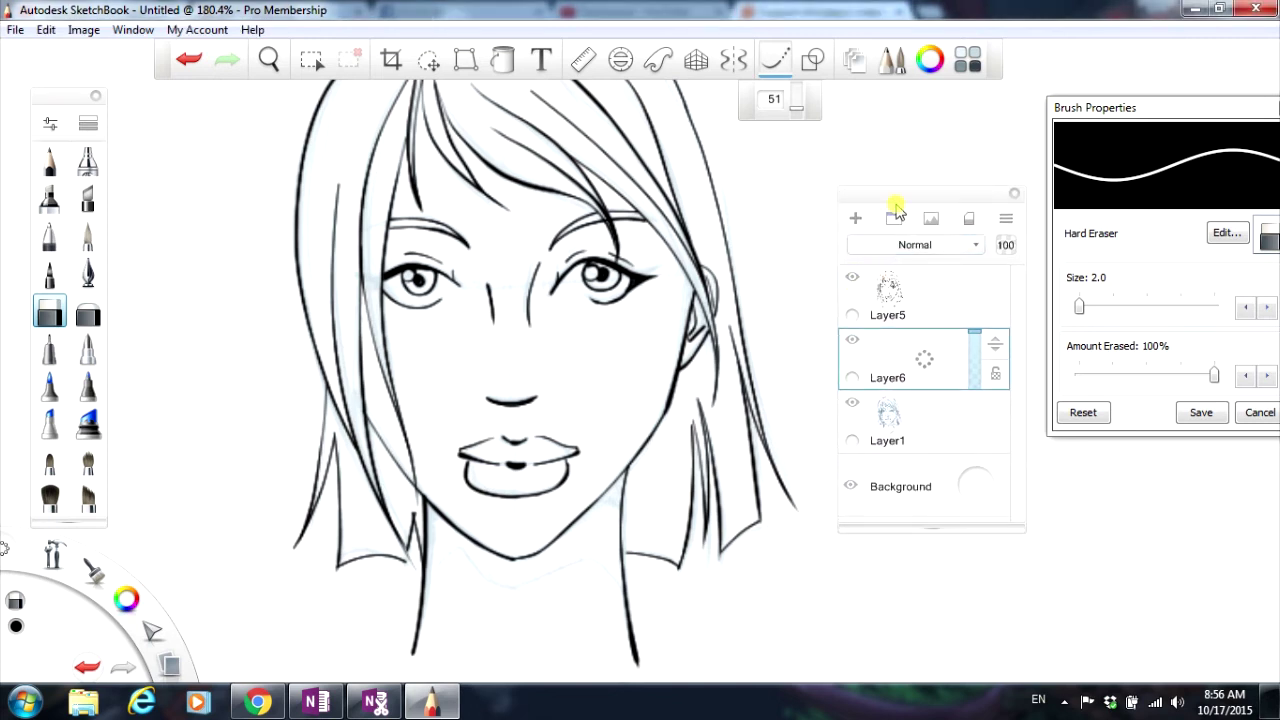
drag(904, 200, 888, 189)
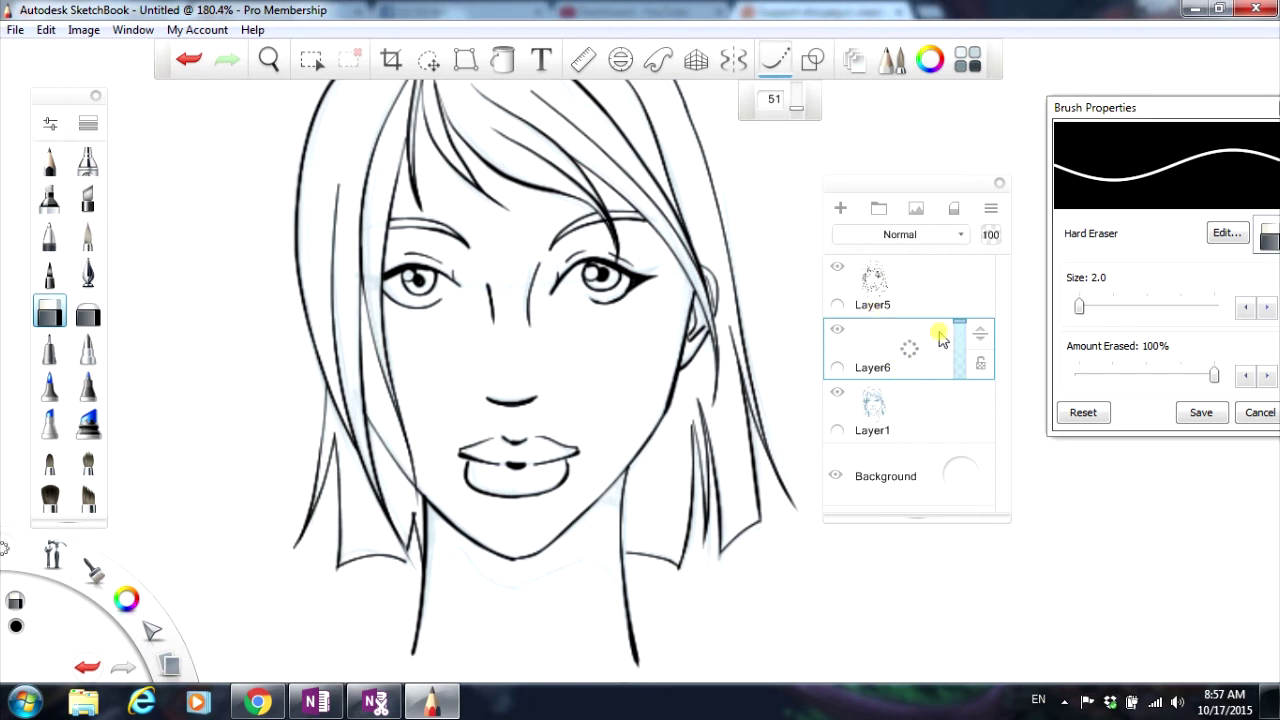
click(884, 415)
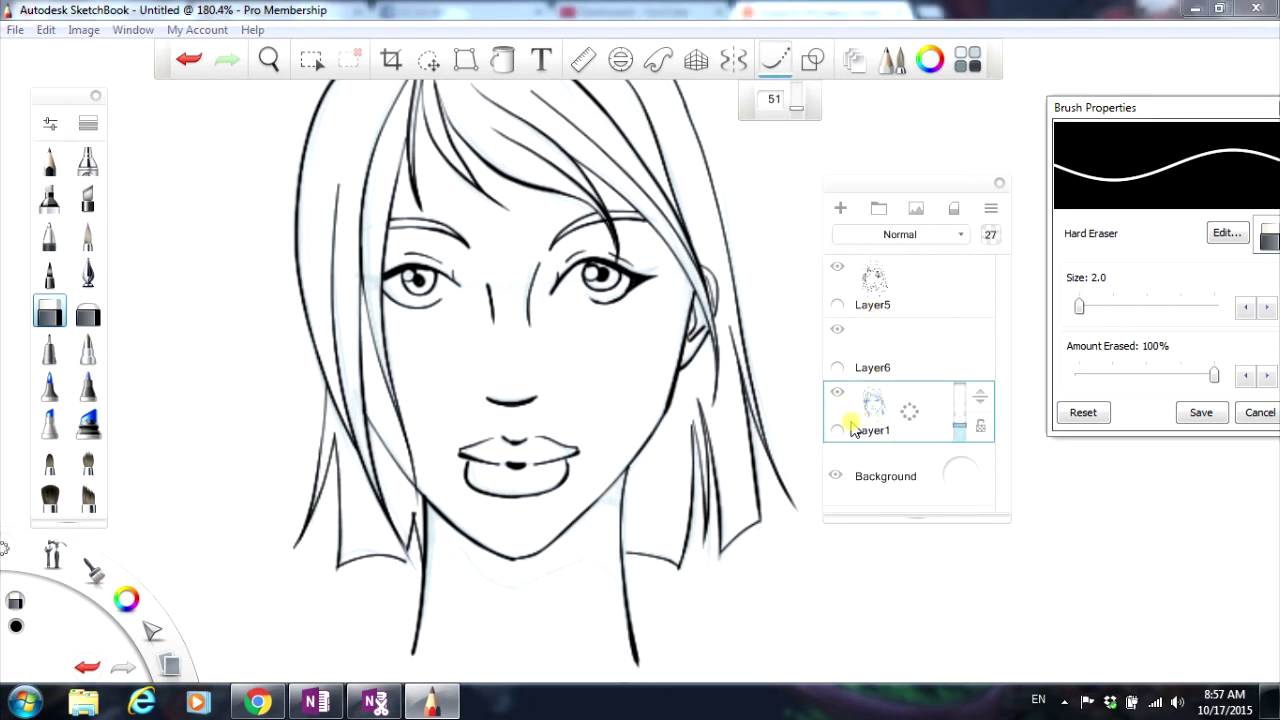
click(837, 396)
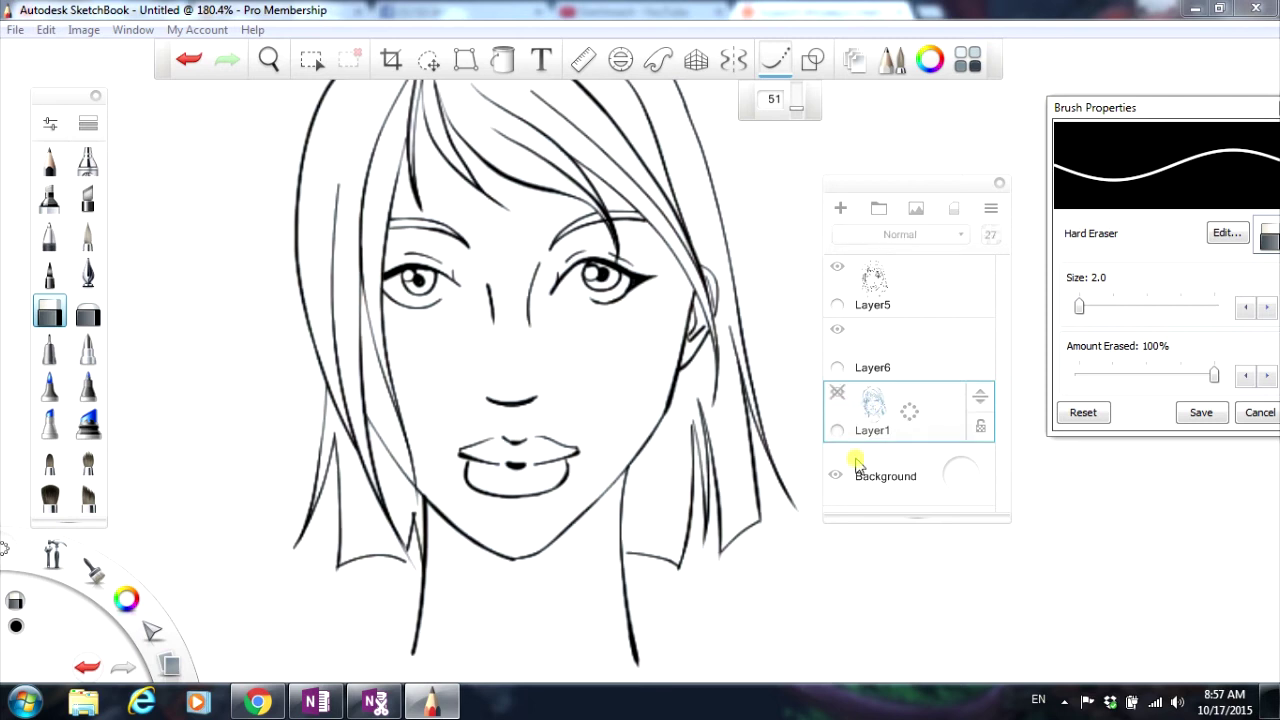
click(903, 352)
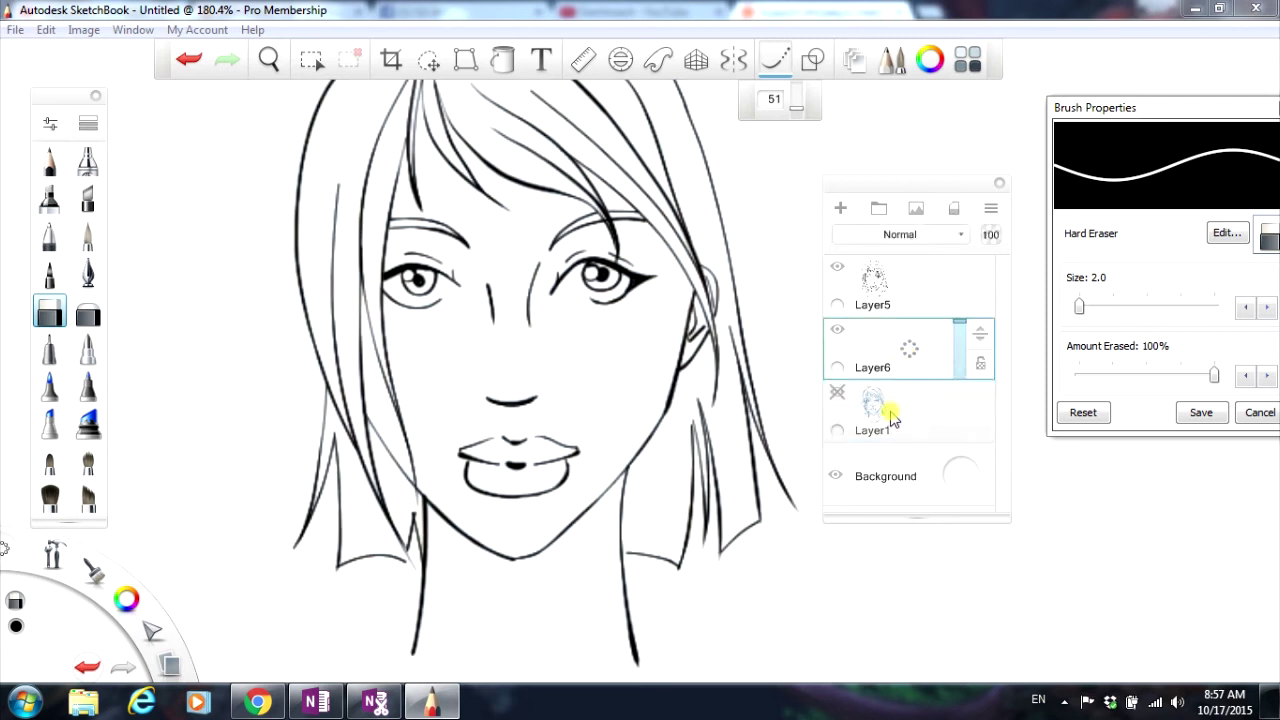
Step: Select the Copic brush and open the Copic Library to the E family's Illustration set
click(49, 385)
click(967, 59)
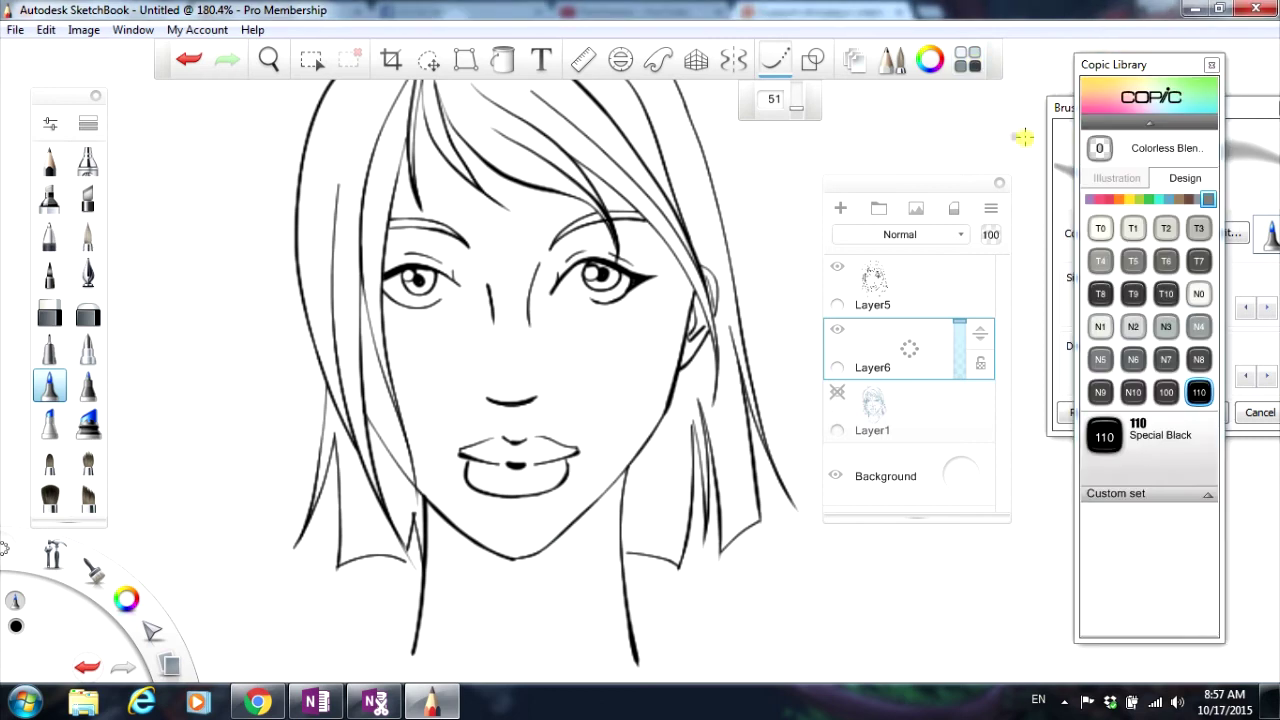
drag(1135, 66, 1035, 77)
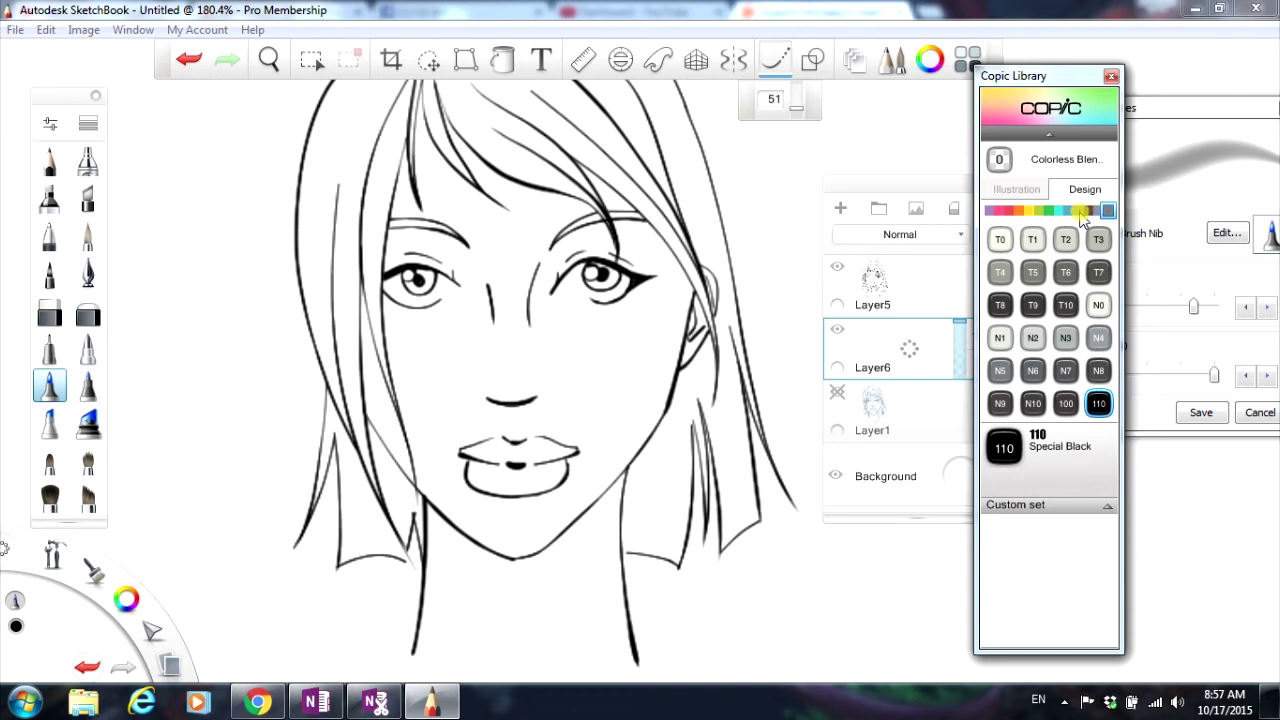
click(1079, 211)
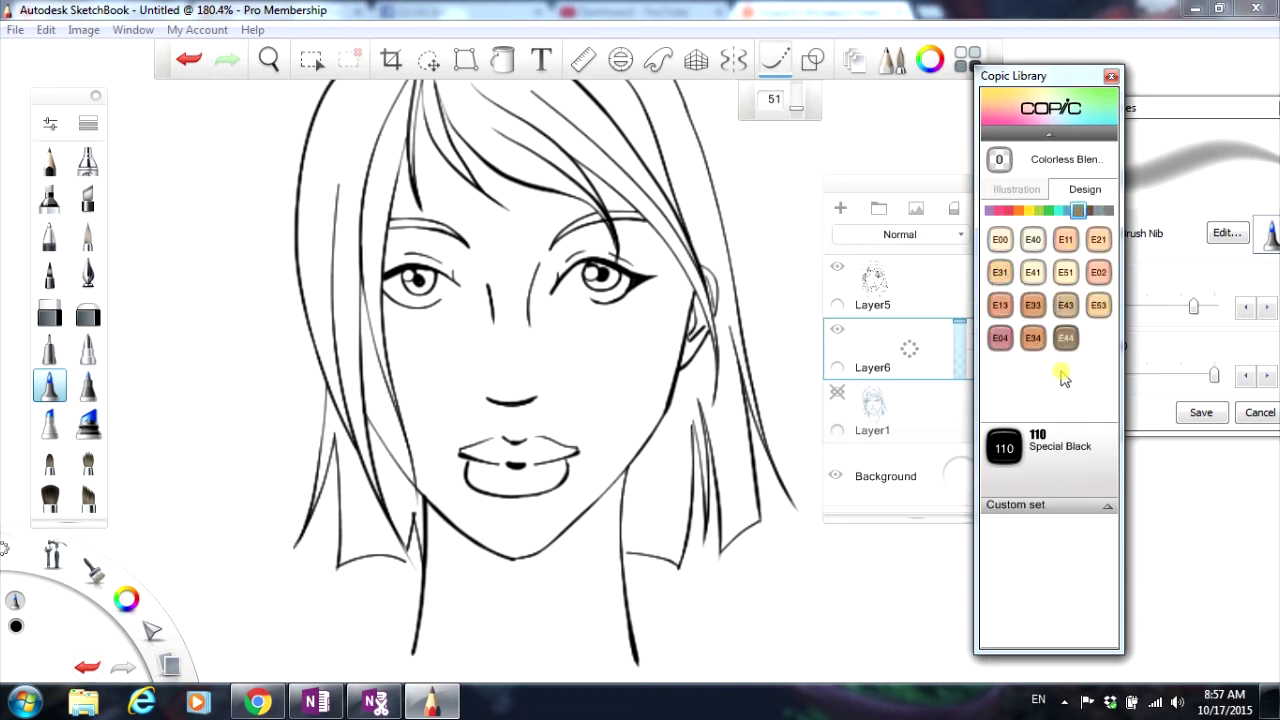
click(1024, 194)
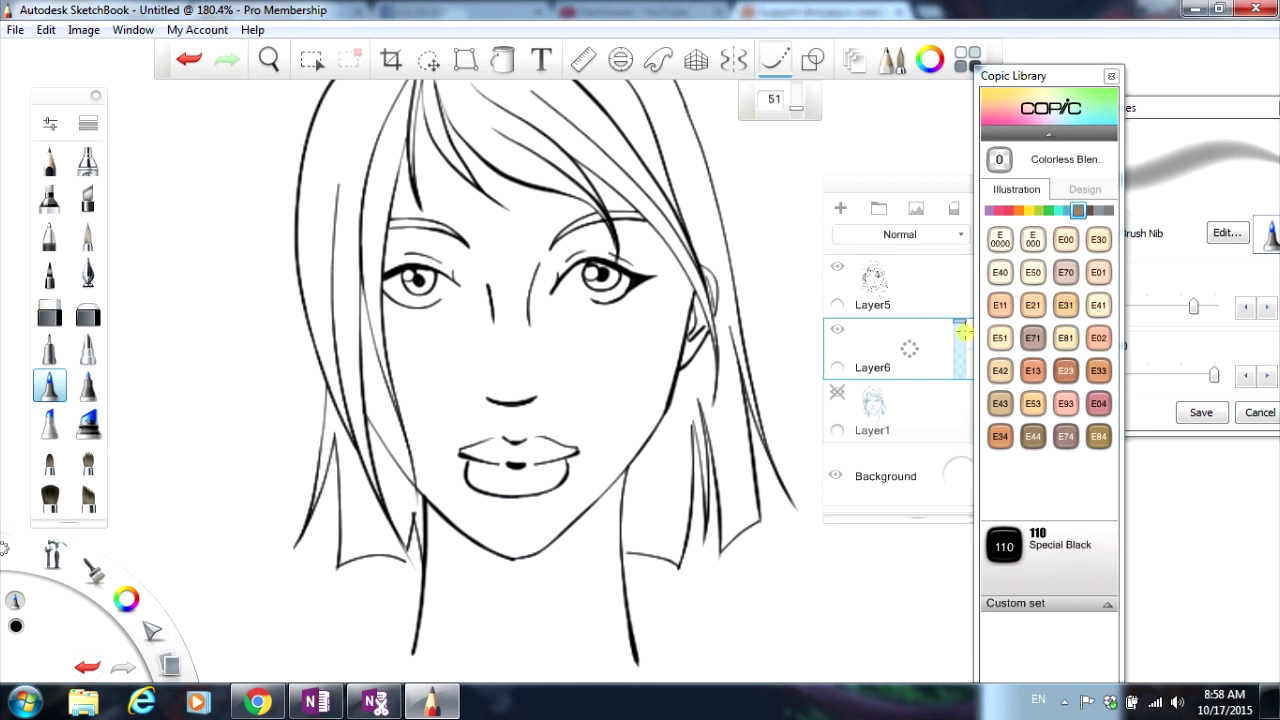
Step: Rearrange the Copic Library and Layers panels so both stay visible
drag(1040, 88, 1043, 79)
drag(897, 182, 877, 173)
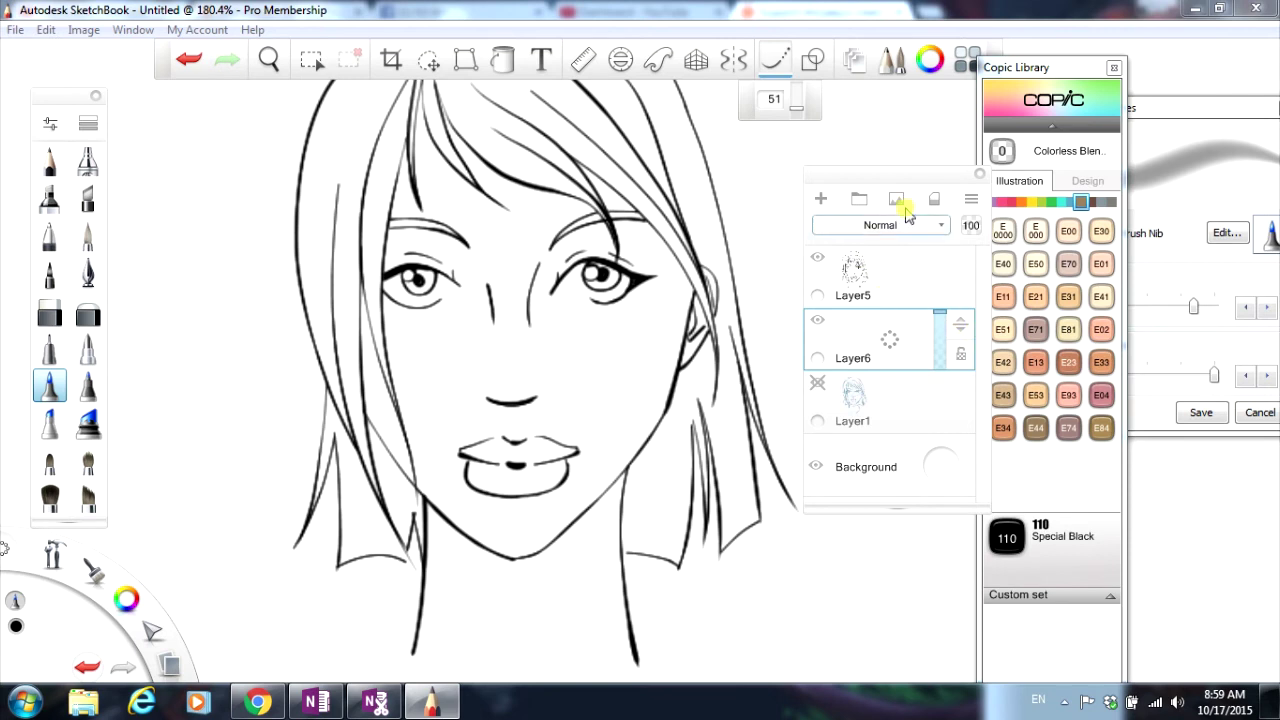
drag(896, 176, 868, 163)
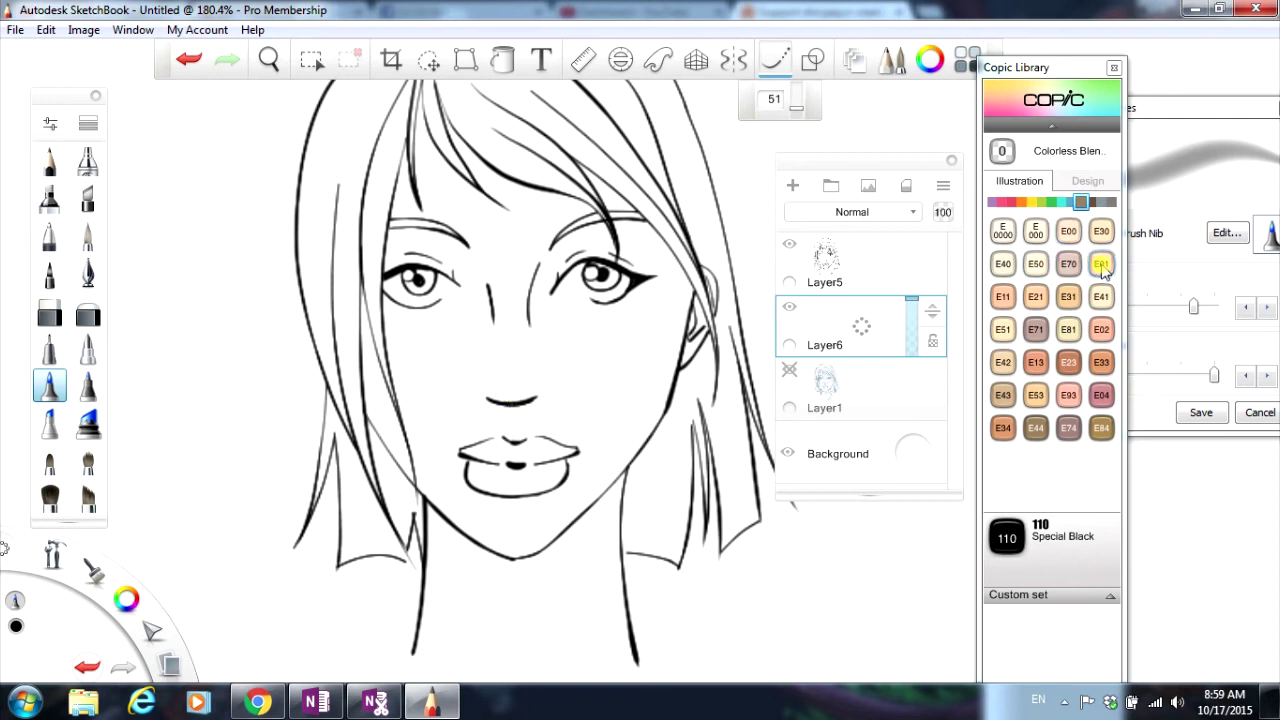
click(1003, 296)
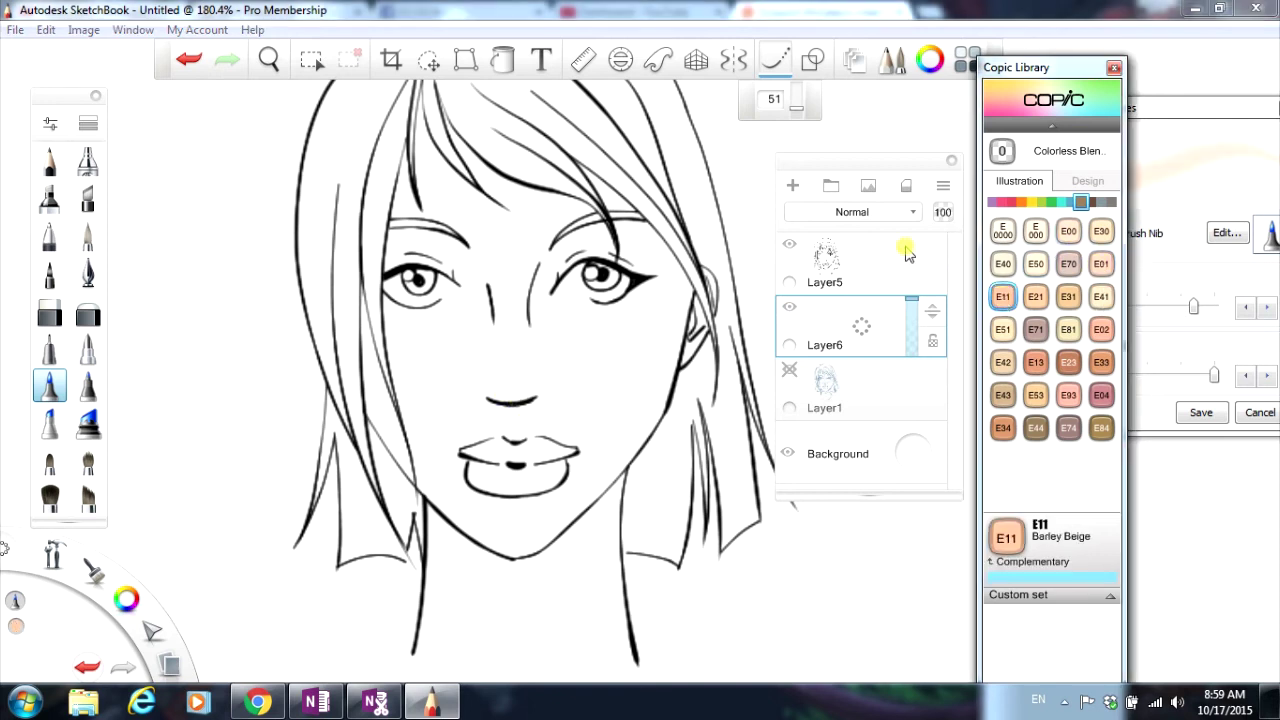
click(50, 423)
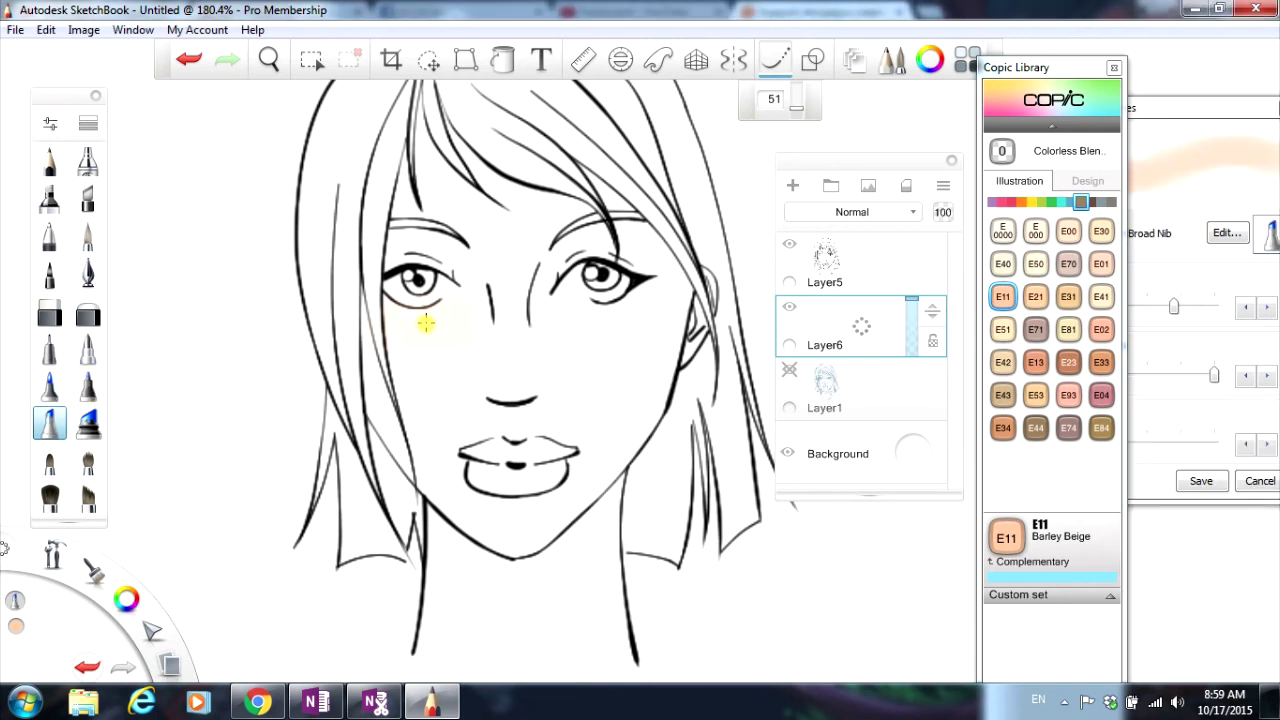
mouse_move(495, 245)
mouse_down()
mouse_move(505, 368)
mouse_move(507, 250)
mouse_move(517, 443)
mouse_move(567, 451)
mouse_move(617, 429)
mouse_move(641, 451)
mouse_up()
click(1036, 329)
mouse_move(708, 318)
mouse_down()
mouse_move(663, 334)
mouse_move(672, 384)
mouse_move(686, 237)
mouse_move(574, 246)
mouse_move(603, 400)
mouse_move(623, 409)
mouse_up()
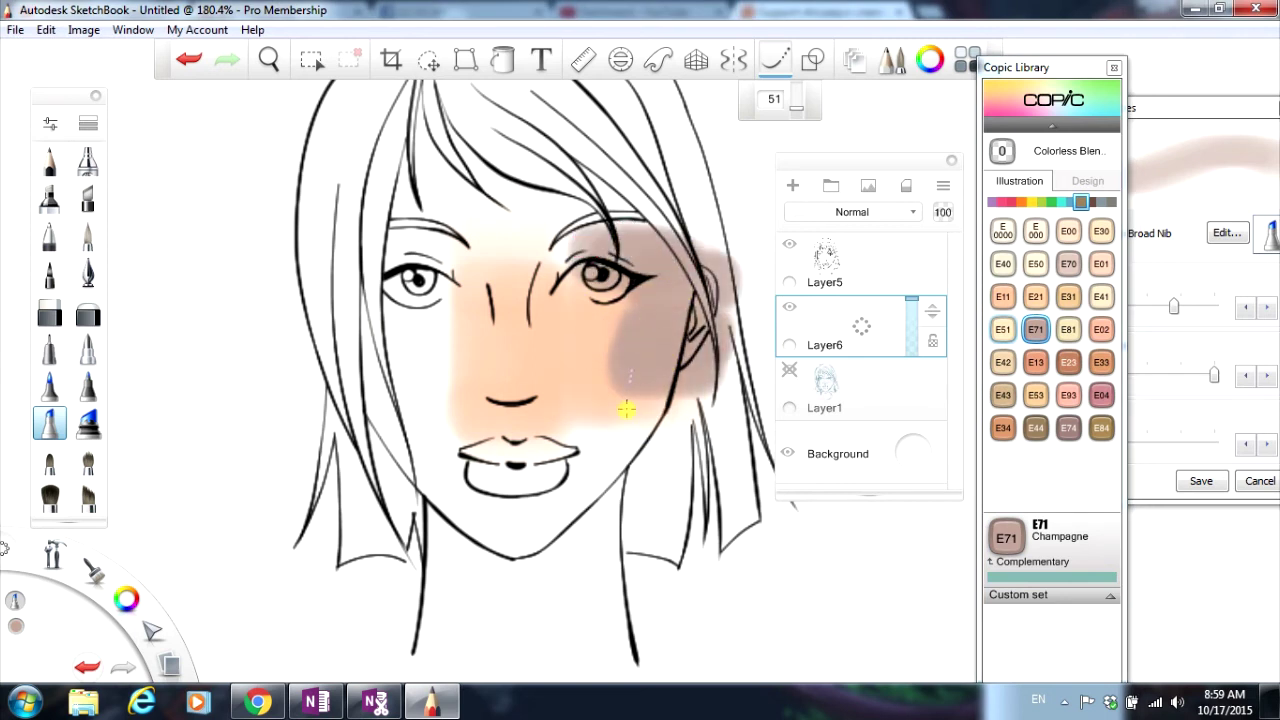
click(1003, 296)
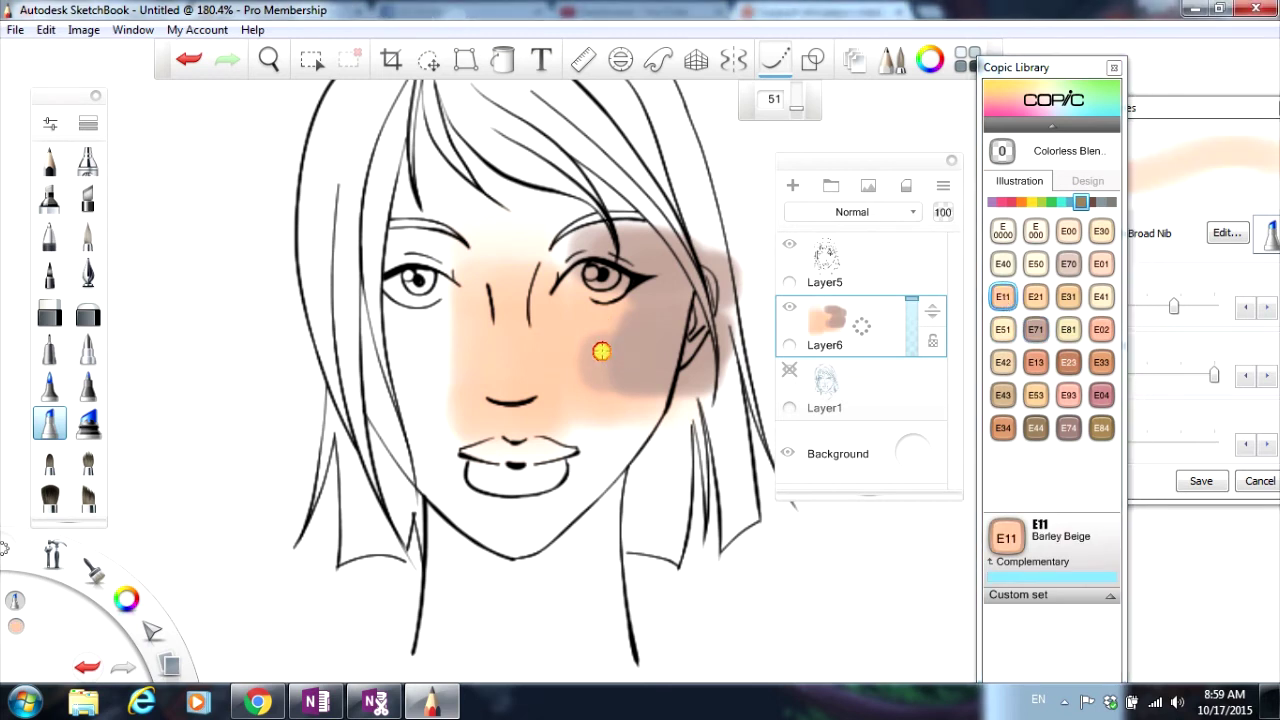
mouse_move(601, 351)
mouse_down()
mouse_move(617, 334)
mouse_move(620, 354)
mouse_move(617, 318)
mouse_up()
drag(612, 376, 597, 398)
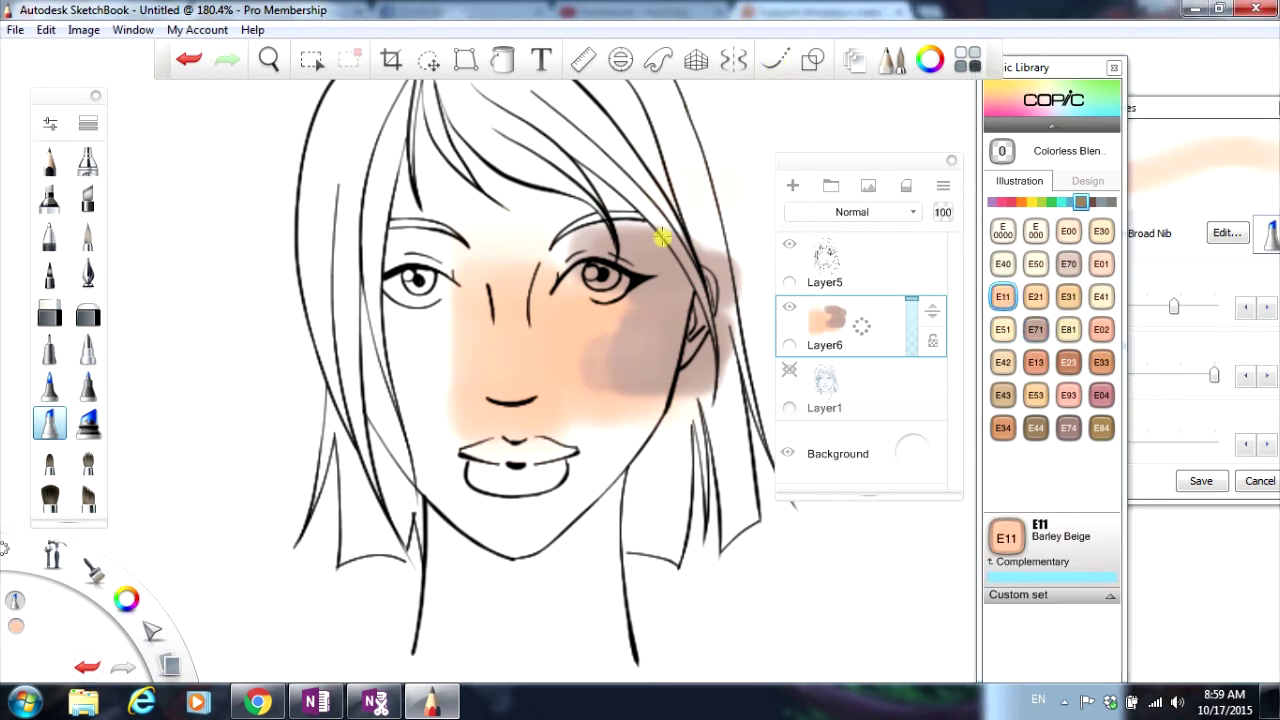
mouse_move(614, 367)
mouse_down()
mouse_move(619, 331)
mouse_move(584, 376)
mouse_move(621, 313)
mouse_move(591, 387)
mouse_move(612, 326)
mouse_move(611, 380)
mouse_up()
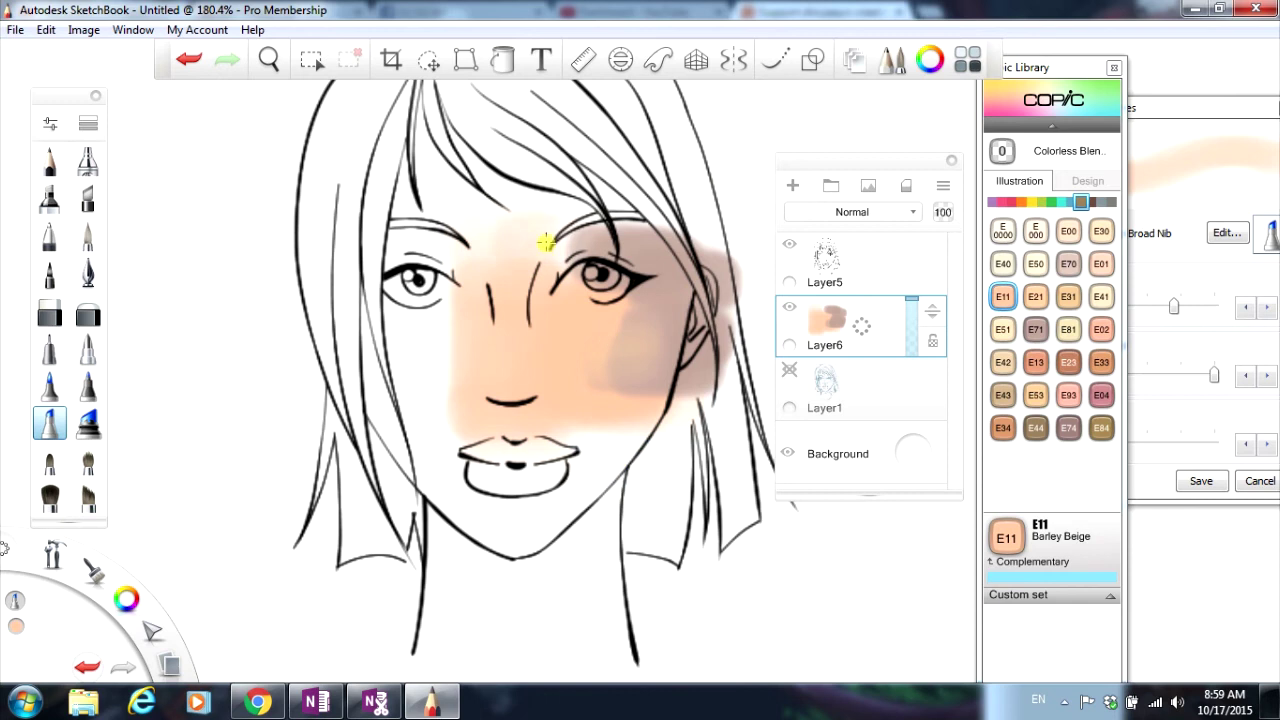
click(46, 30)
click(55, 51)
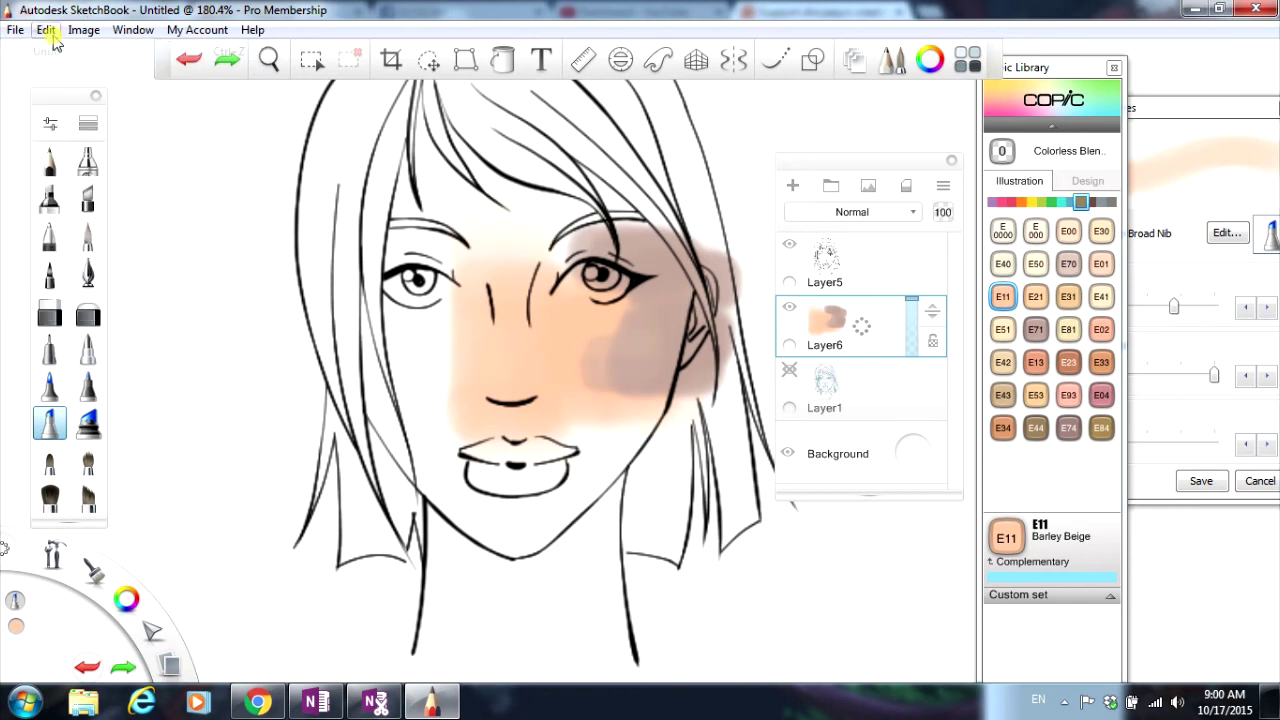
click(190, 62)
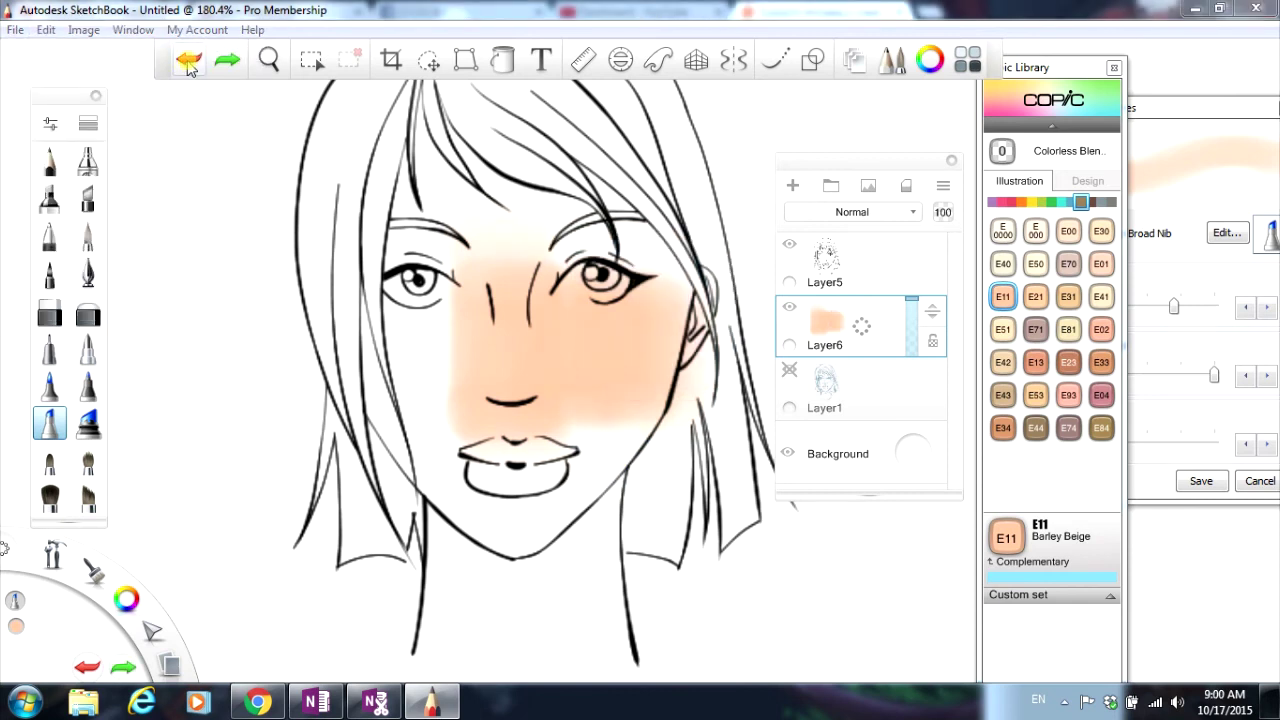
click(190, 62)
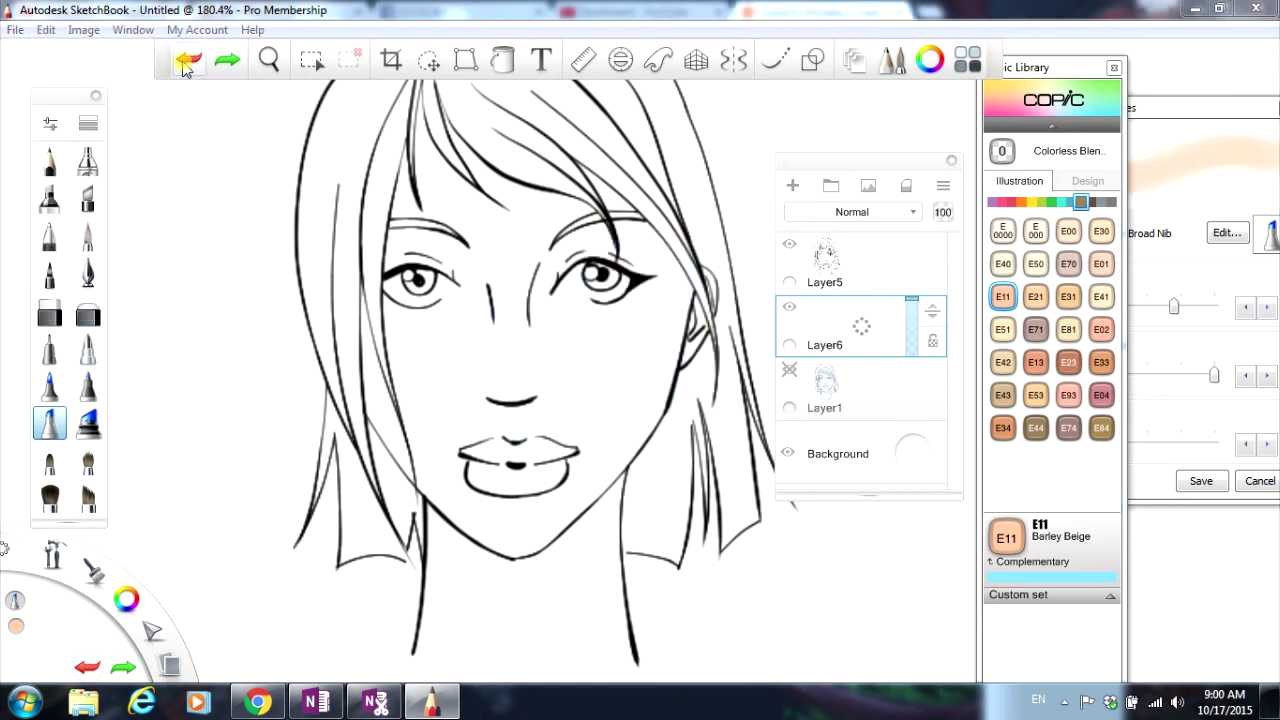
Step: Shade the eye creases, nose side and left cheek in E71 Champagne
click(1037, 331)
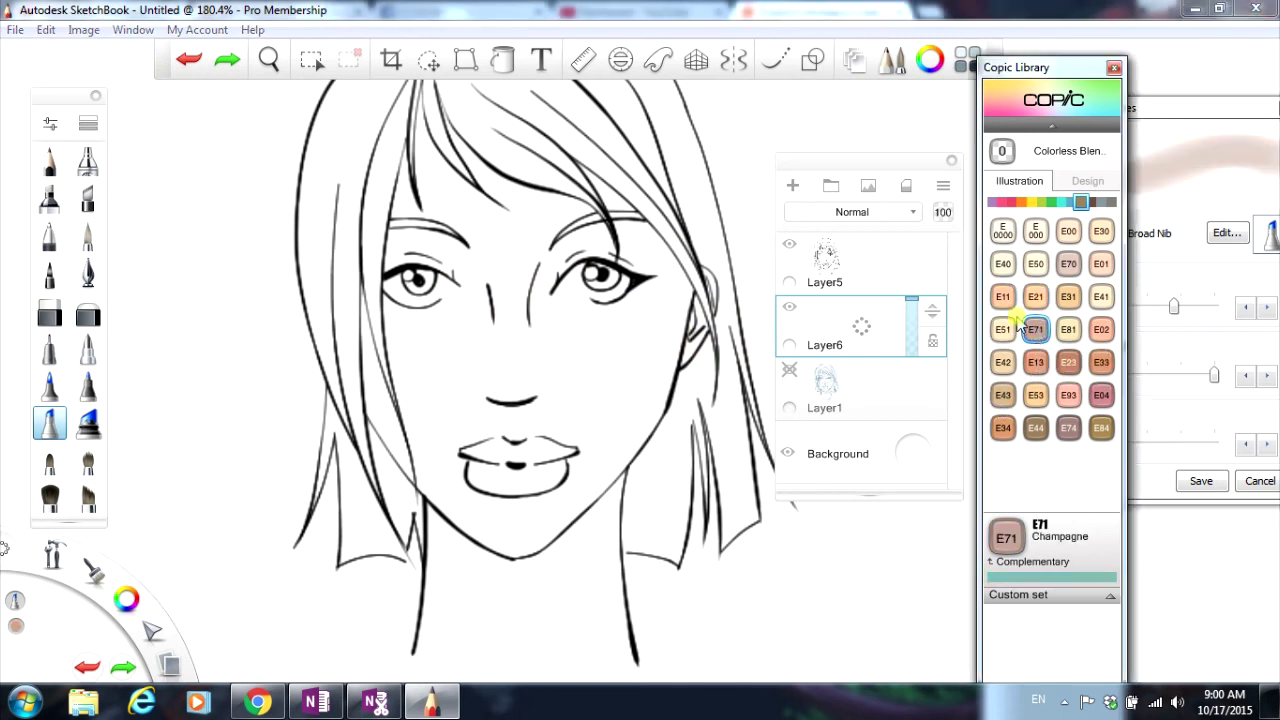
click(49, 385)
mouse_move(603, 266)
mouse_down()
mouse_move(547, 288)
mouse_move(581, 254)
mouse_move(556, 278)
mouse_move(613, 250)
mouse_move(644, 273)
mouse_move(651, 263)
mouse_move(608, 194)
mouse_move(680, 285)
mouse_move(641, 437)
mouse_move(668, 356)
mouse_move(661, 390)
mouse_move(508, 553)
mouse_up()
drag(551, 286, 528, 296)
mouse_move(381, 276)
mouse_down()
mouse_move(454, 257)
mouse_move(473, 279)
mouse_move(385, 339)
mouse_move(376, 312)
mouse_move(392, 438)
mouse_move(503, 542)
mouse_move(418, 476)
mouse_move(523, 544)
mouse_move(596, 484)
mouse_move(569, 515)
mouse_move(648, 381)
mouse_move(662, 315)
mouse_move(641, 296)
mouse_move(662, 279)
mouse_move(639, 347)
mouse_move(650, 371)
mouse_move(648, 237)
mouse_move(667, 331)
mouse_move(651, 437)
mouse_up()
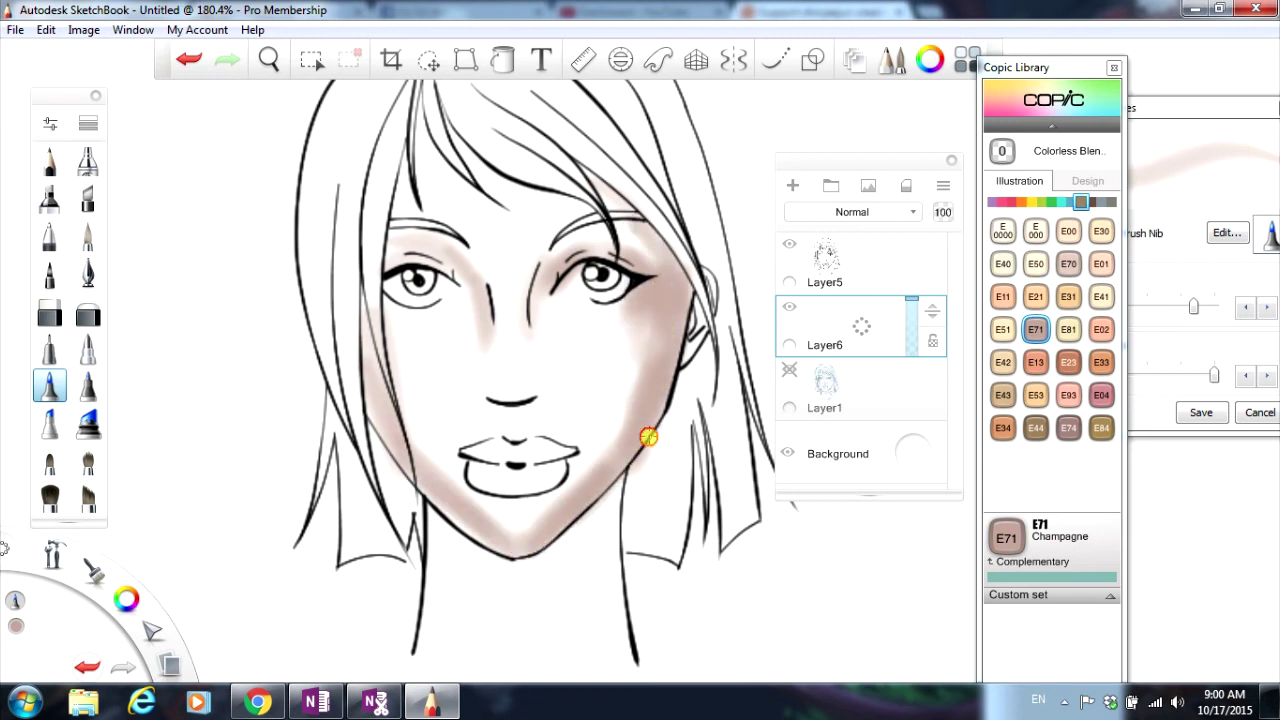
Step: Shade cheek, jaw and under-eye in E11 Barley Beige, and the forehead in E000 Pale Fruit Pink
click(1002, 296)
drag(614, 343, 640, 400)
mouse_move(620, 461)
mouse_down()
mouse_move(527, 524)
mouse_move(388, 395)
mouse_move(399, 415)
mouse_move(407, 315)
mouse_move(443, 312)
mouse_move(473, 276)
mouse_move(483, 330)
mouse_move(462, 314)
mouse_move(419, 354)
mouse_move(421, 426)
mouse_move(500, 520)
mouse_up()
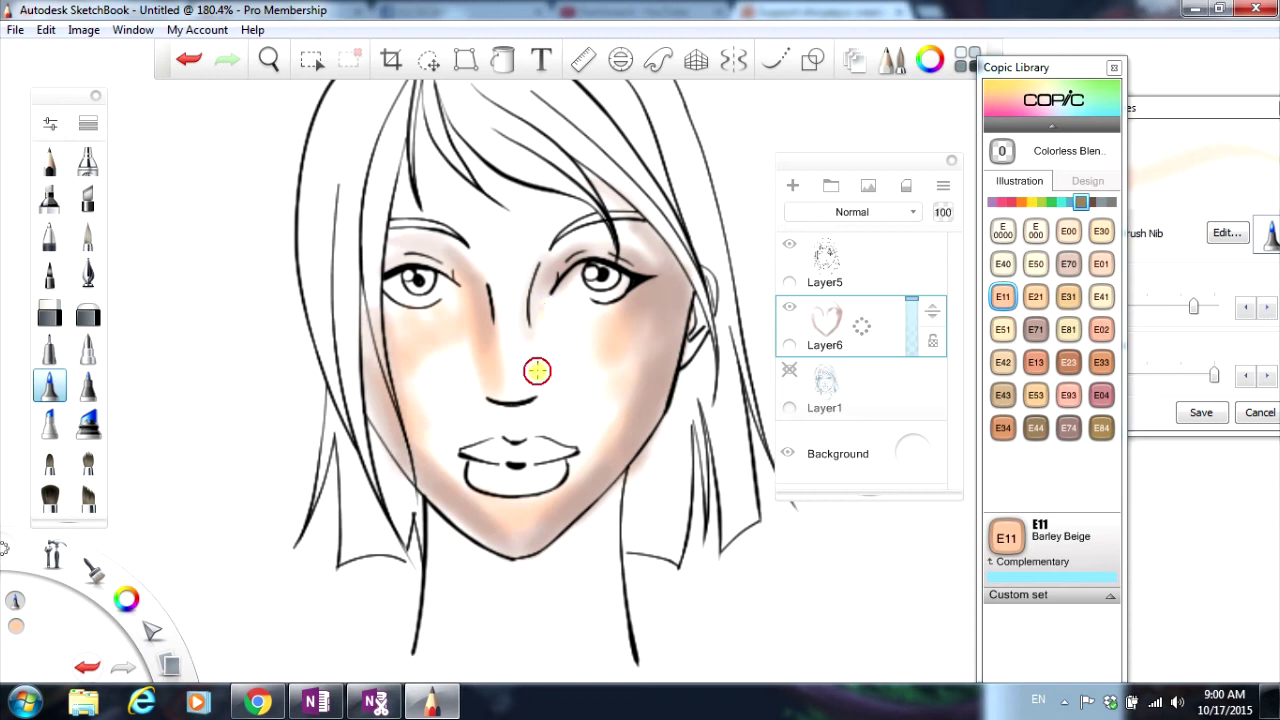
mouse_move(534, 371)
mouse_down()
mouse_move(586, 323)
mouse_move(610, 340)
mouse_move(606, 397)
mouse_move(534, 514)
mouse_move(434, 431)
mouse_move(443, 378)
mouse_move(427, 441)
mouse_up()
click(1036, 231)
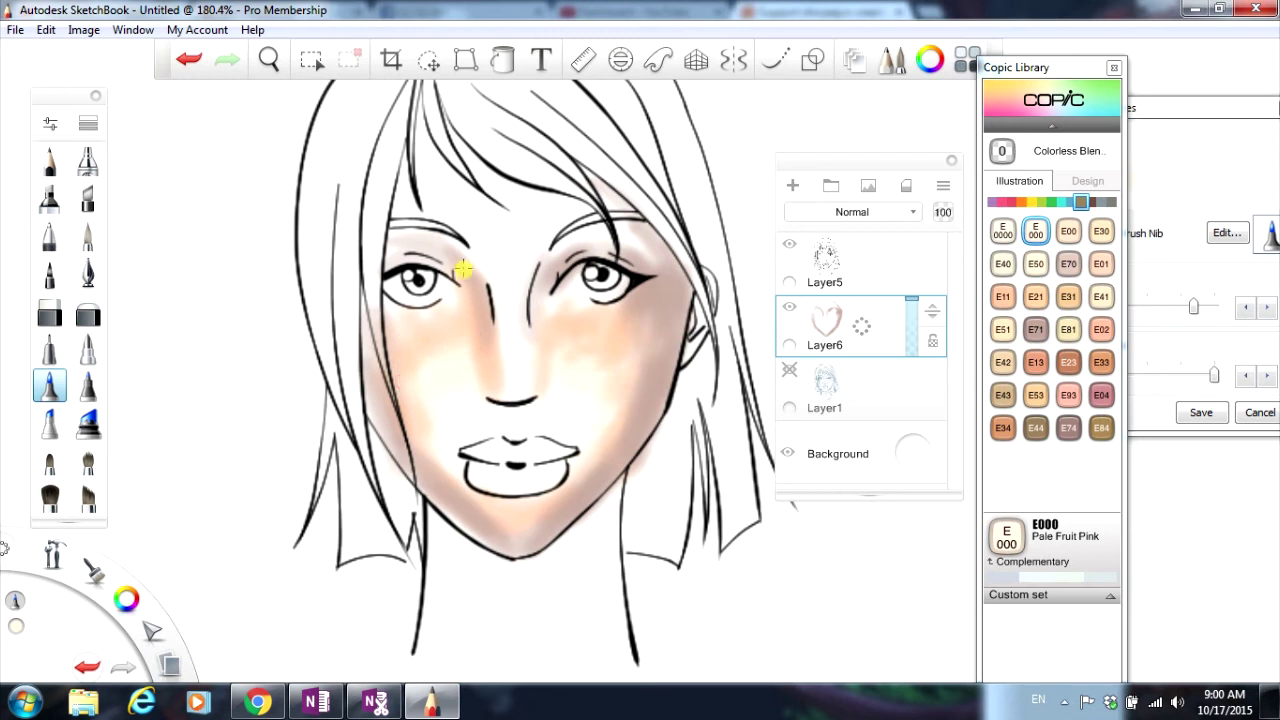
mouse_move(400, 223)
mouse_down()
mouse_move(457, 209)
mouse_move(480, 220)
mouse_up()
Step: Soften the nose and right cheek shading with the Colorless Blender
click(1002, 151)
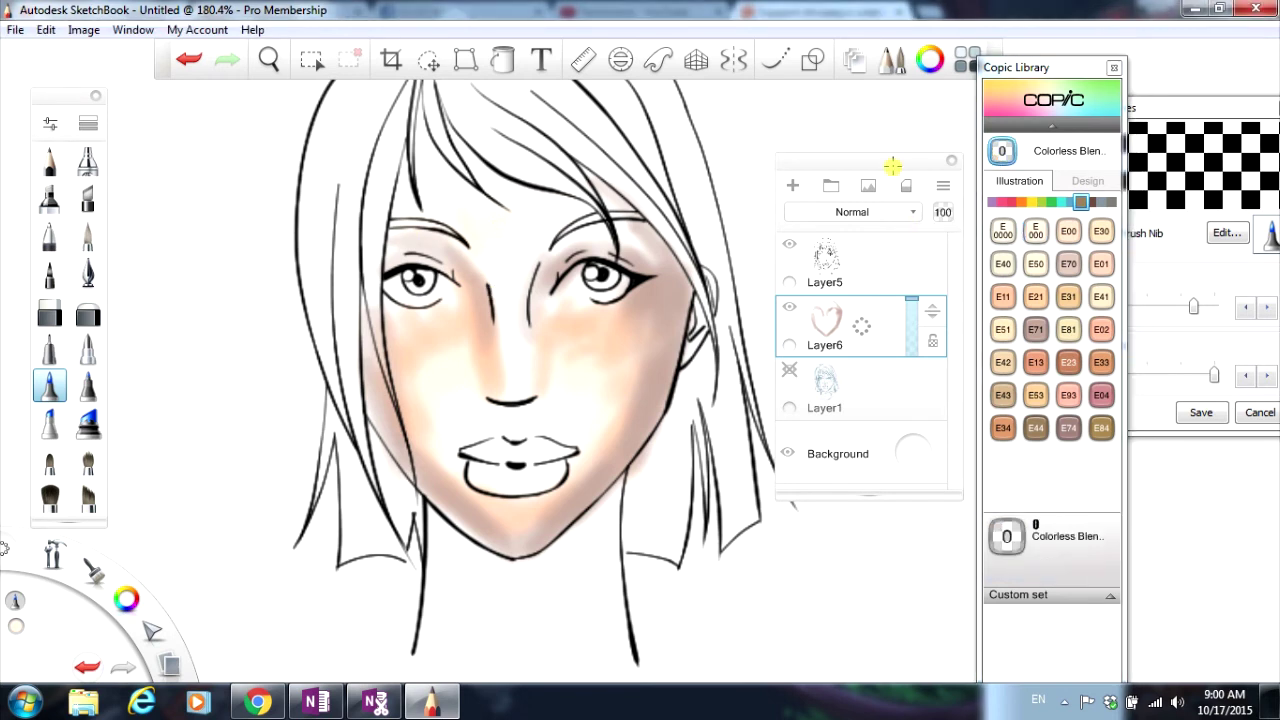
mouse_move(501, 358)
mouse_down()
mouse_move(482, 396)
mouse_move(469, 374)
mouse_move(442, 393)
mouse_move(449, 313)
mouse_move(427, 225)
mouse_move(465, 385)
mouse_up()
mouse_move(602, 338)
mouse_down()
mouse_move(567, 369)
mouse_move(657, 413)
mouse_move(632, 298)
mouse_up()
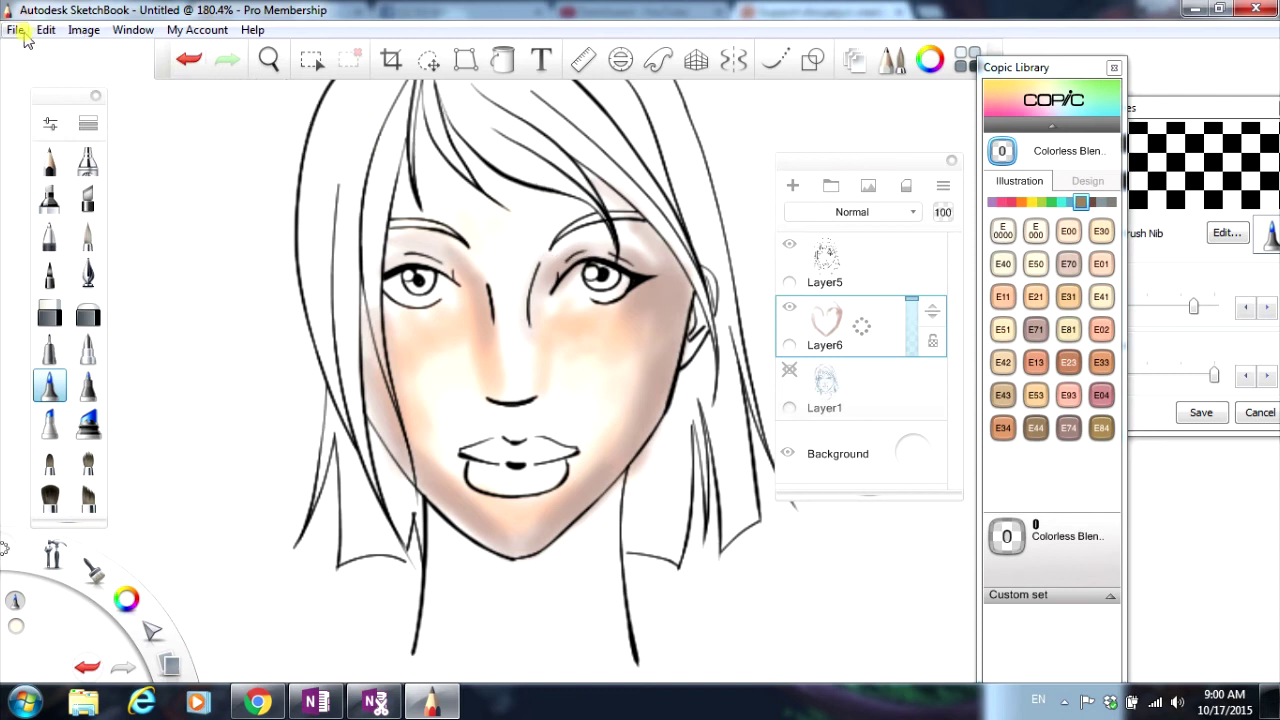
Step: Select Layer6 and clear all its skin shading
click(858, 340)
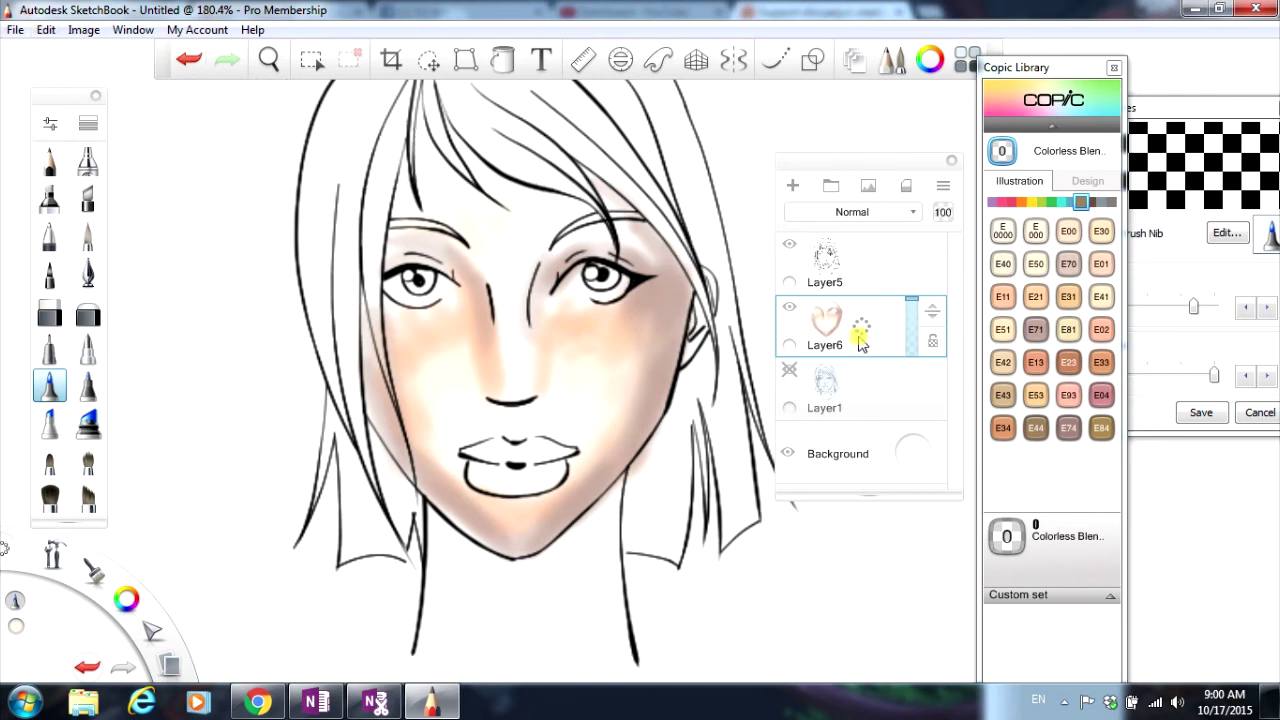
click(906, 186)
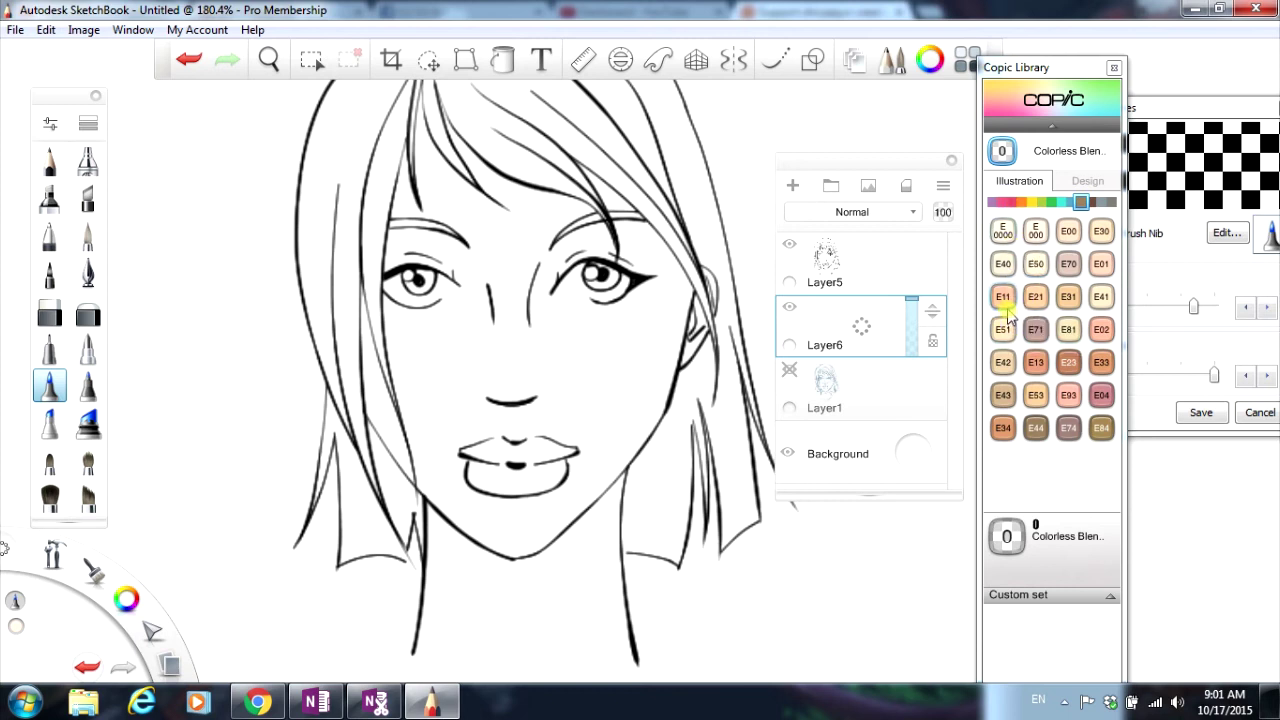
Step: Compare the E000 and E00 swatches, then load the Copic marker with E11 Barley Beige
click(1037, 235)
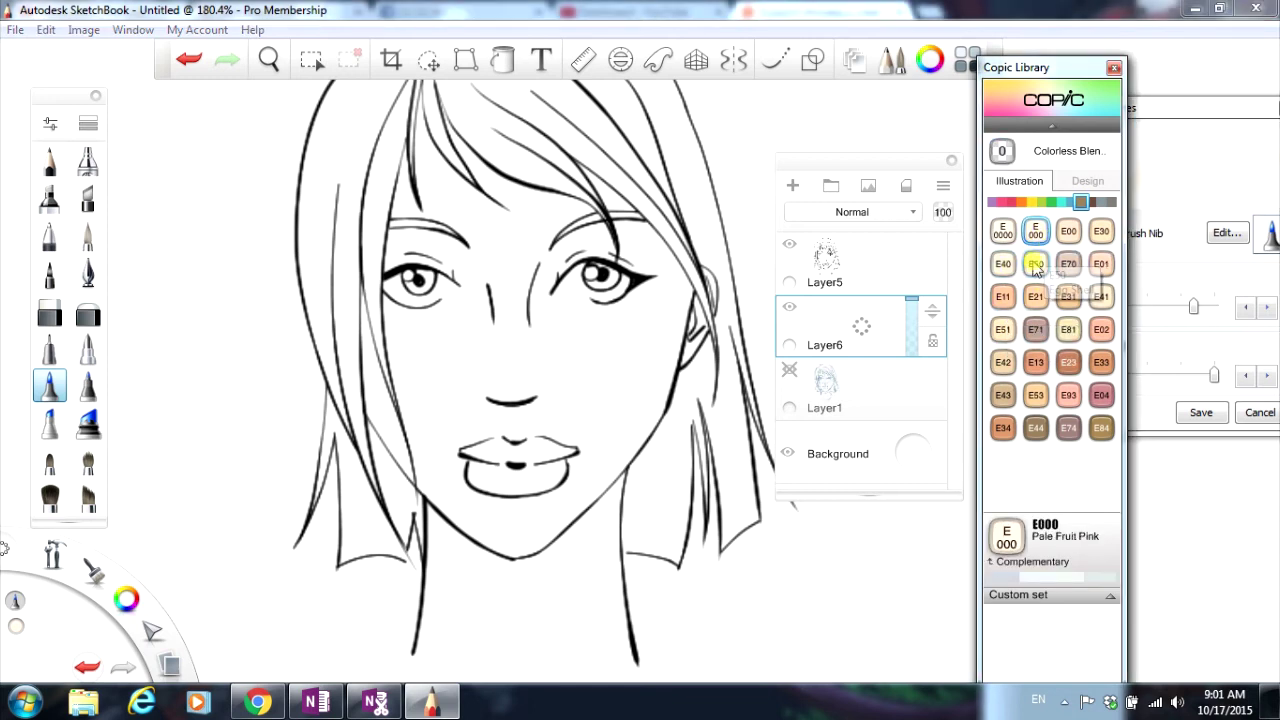
click(1068, 232)
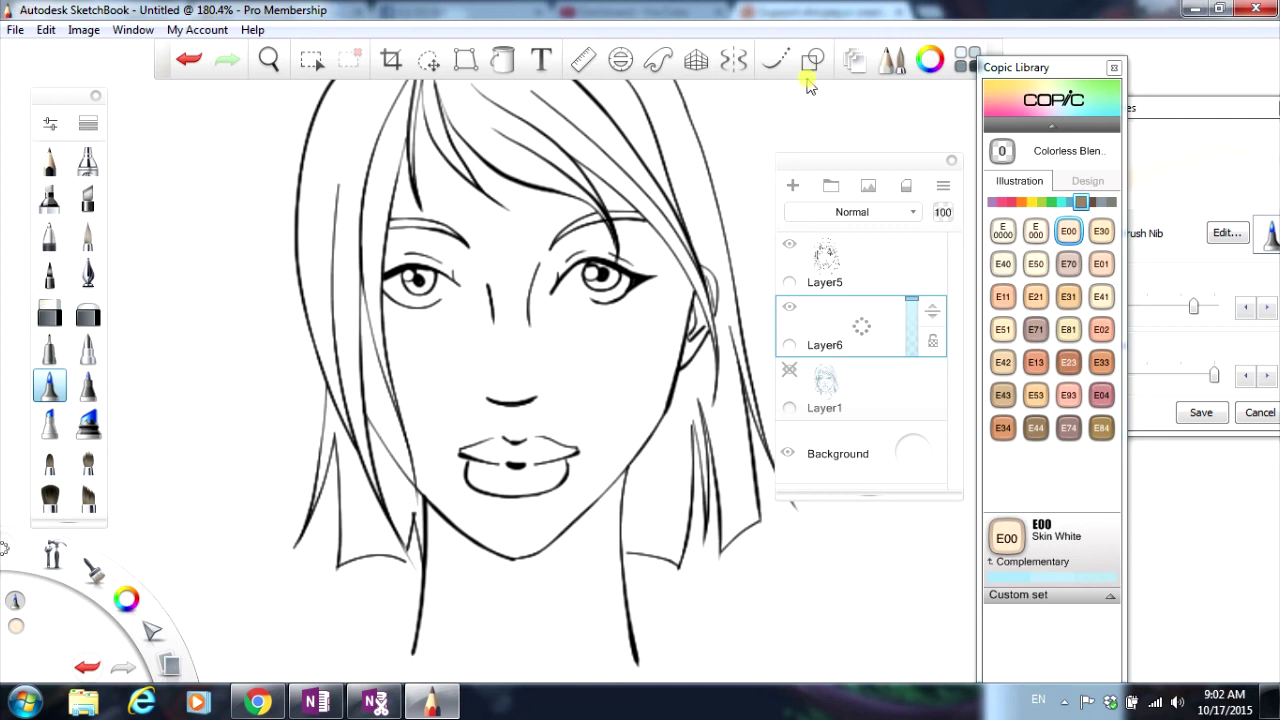
click(1004, 298)
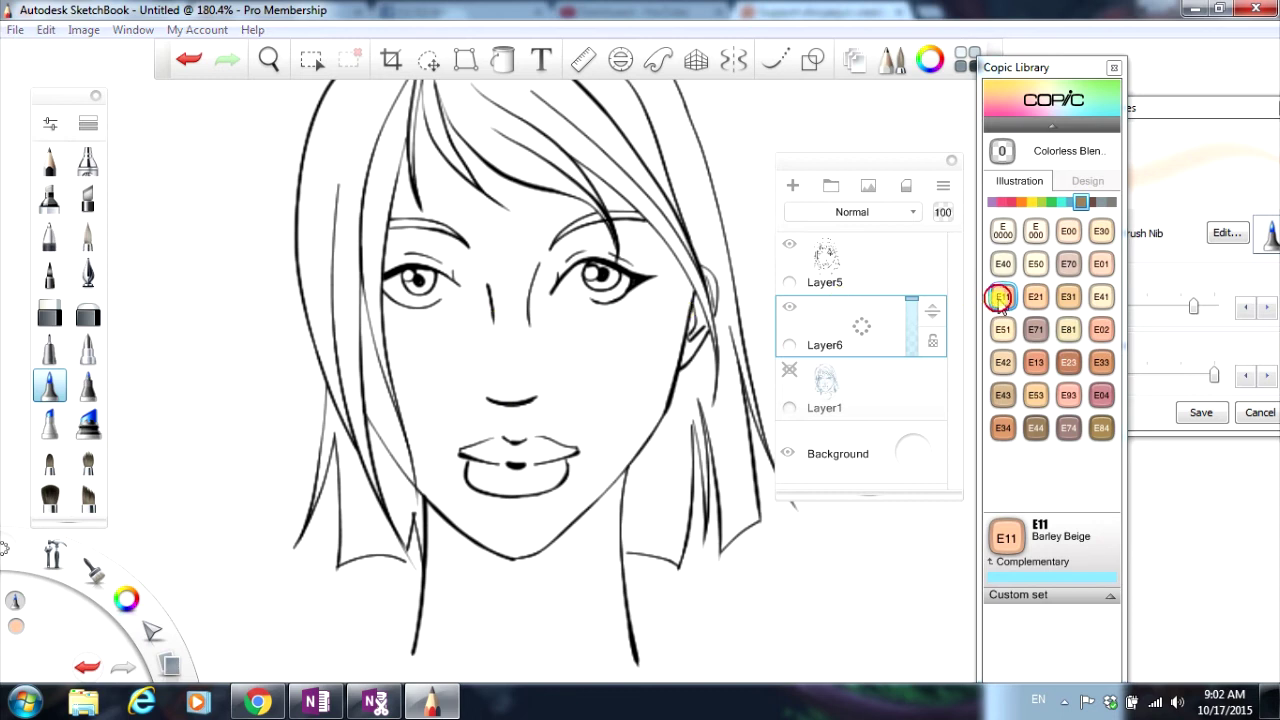
click(55, 392)
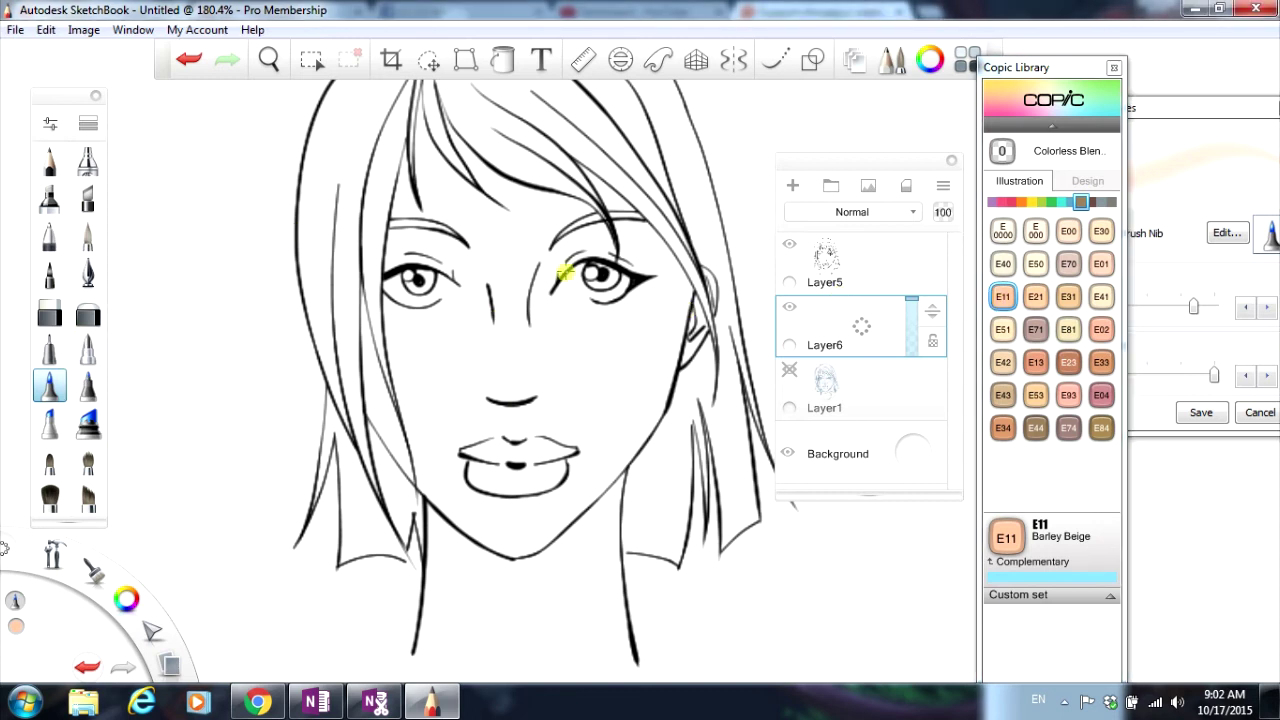
Step: Shade around both eyes and beside the nose in Barley Beige, then bring Brush Properties forward
mouse_move(565, 272)
mouse_down()
mouse_move(615, 256)
mouse_move(576, 256)
mouse_move(621, 292)
mouse_move(561, 297)
mouse_move(599, 278)
mouse_move(583, 257)
mouse_move(561, 281)
mouse_move(579, 257)
mouse_move(646, 277)
mouse_up()
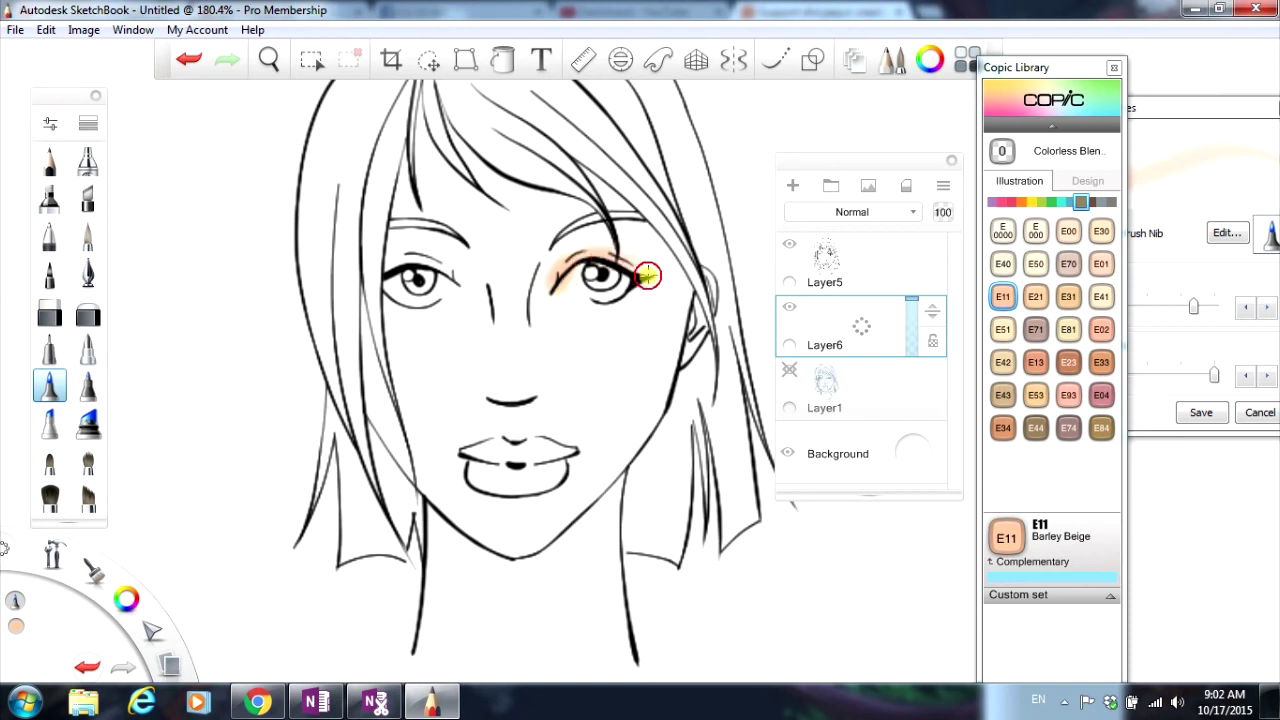
drag(605, 231, 657, 274)
mouse_move(400, 262)
mouse_down()
mouse_move(437, 264)
mouse_move(394, 259)
mouse_move(458, 281)
mouse_move(381, 268)
mouse_move(435, 265)
mouse_move(418, 261)
mouse_move(457, 290)
mouse_up()
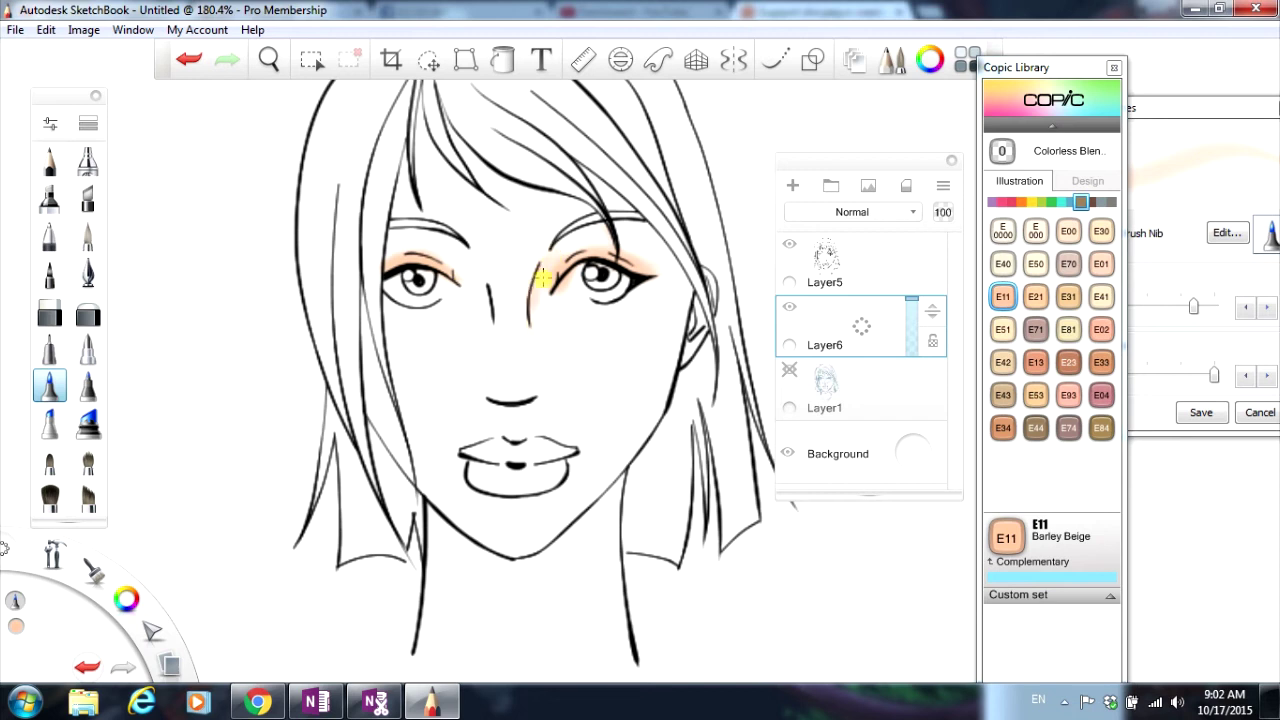
mouse_move(542, 278)
mouse_down()
mouse_move(538, 322)
mouse_move(543, 289)
mouse_up()
drag(1152, 110, 1156, 112)
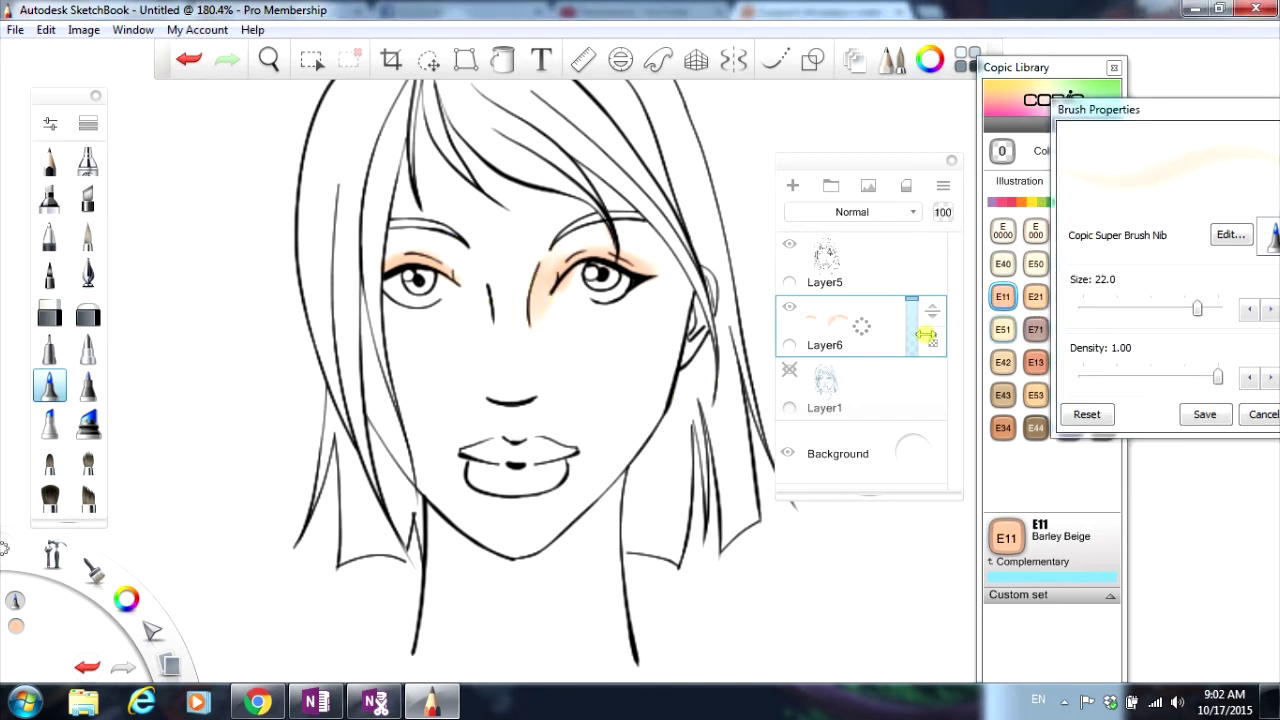
Step: Clear the eye shading from Layer6 and lower the brush density to 0.14
click(907, 190)
click(1105, 377)
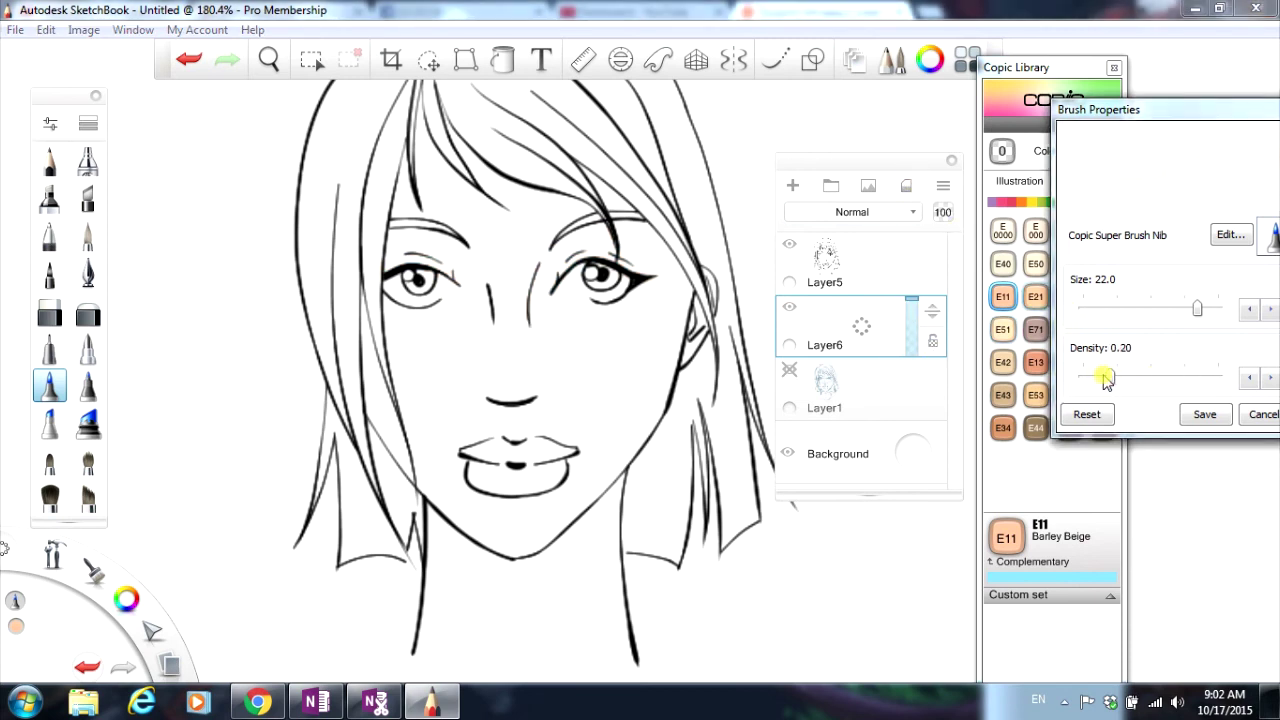
drag(1128, 110, 1018, 137)
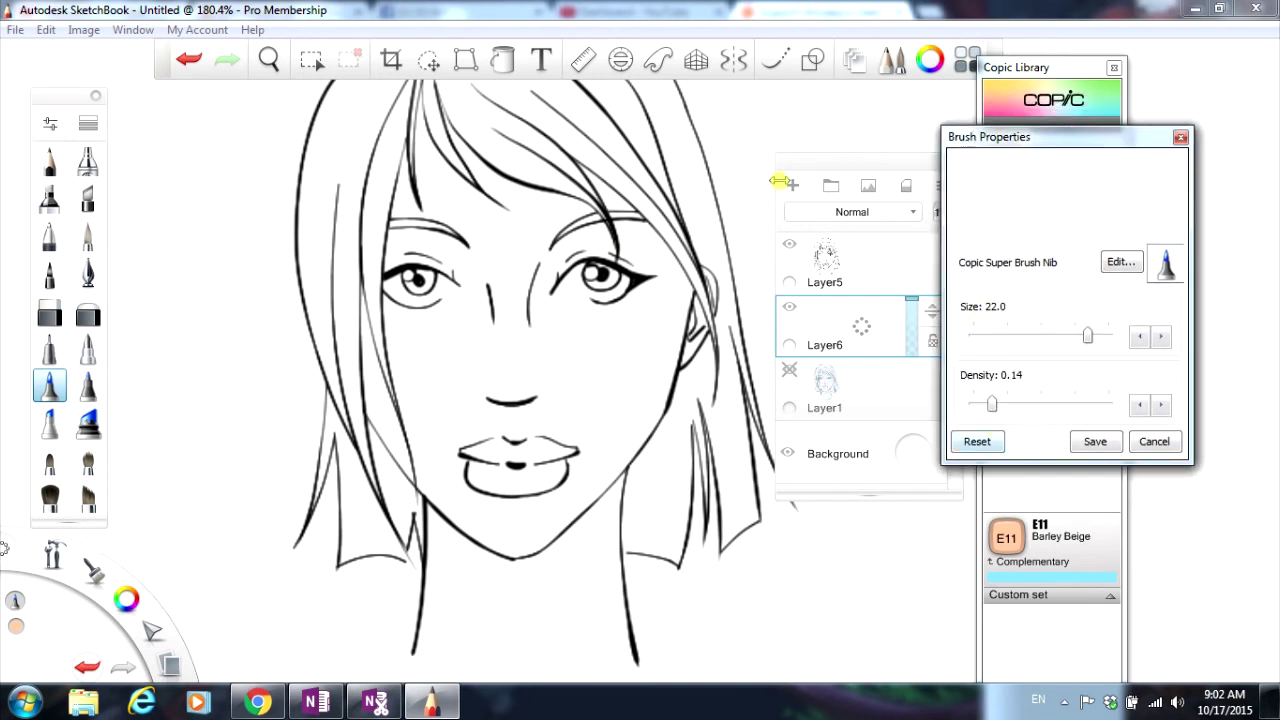
click(600, 278)
Step: Wash faint E11 over both upper eyelids and both cheeks
mouse_move(560, 272)
mouse_down()
mouse_move(543, 280)
mouse_move(653, 271)
mouse_up()
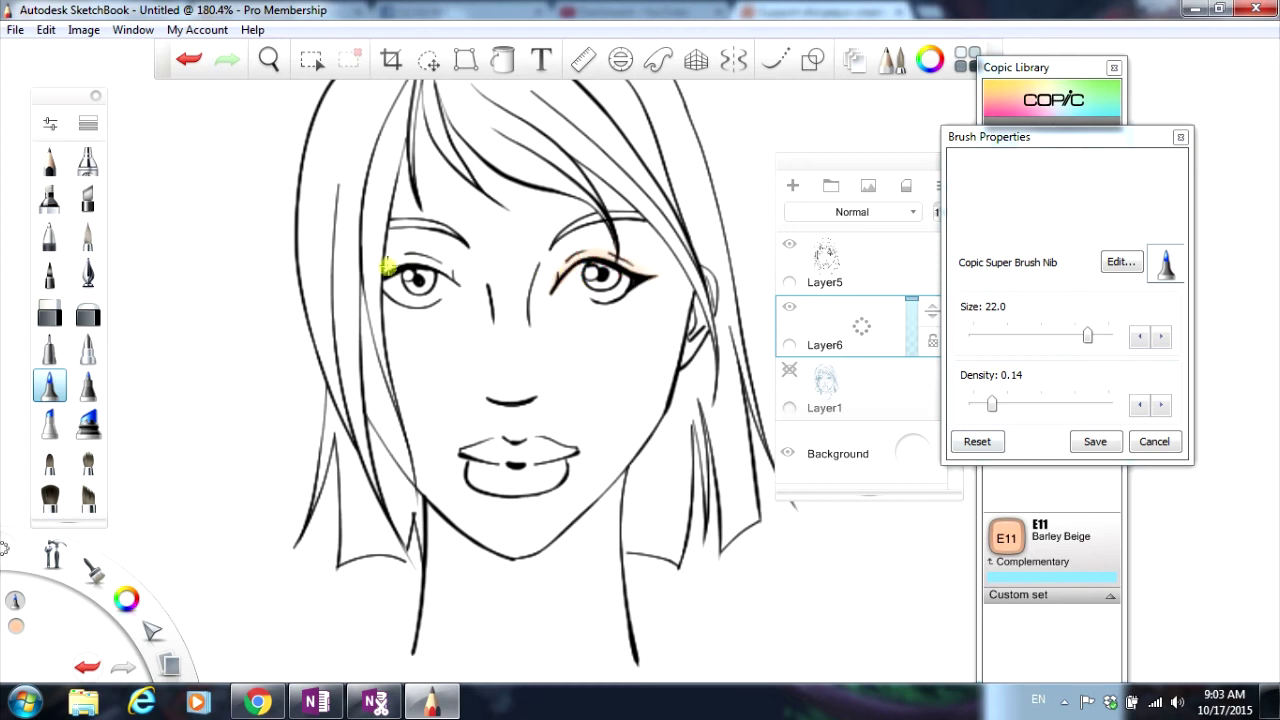
drag(405, 258, 471, 277)
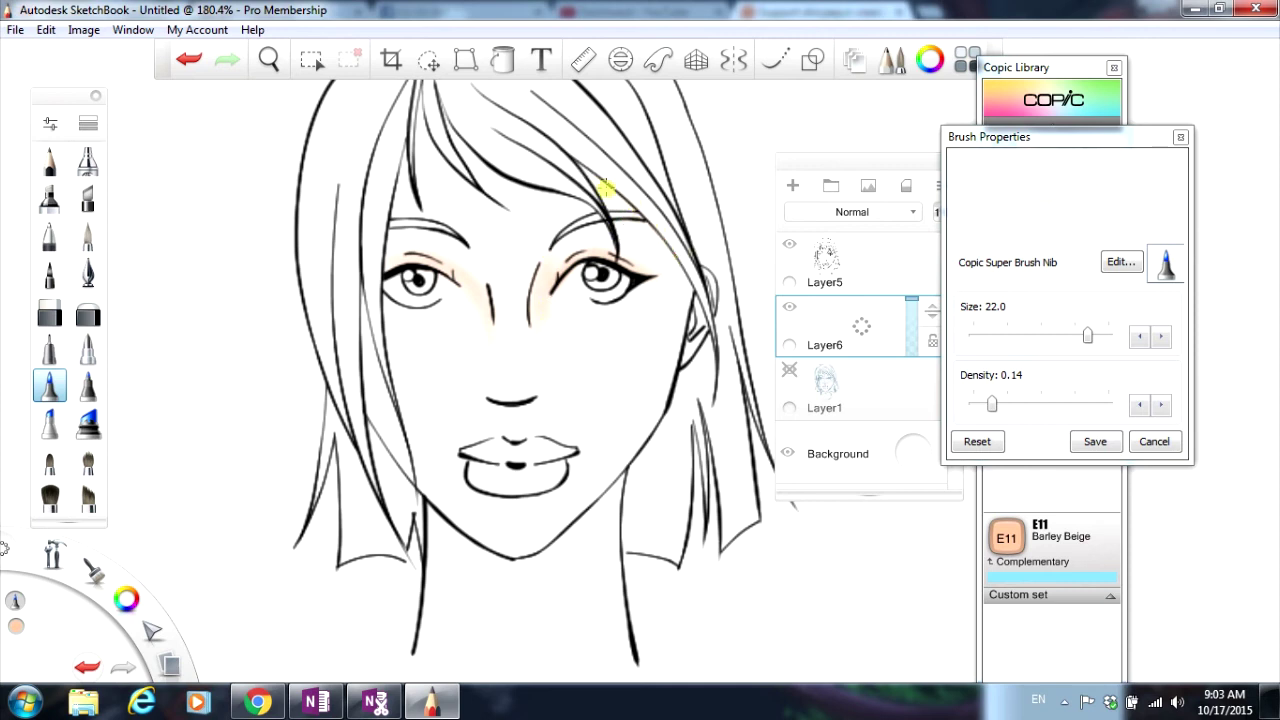
mouse_move(657, 232)
mouse_down()
mouse_move(687, 334)
mouse_move(646, 213)
mouse_move(676, 306)
mouse_move(682, 291)
mouse_move(680, 342)
mouse_up()
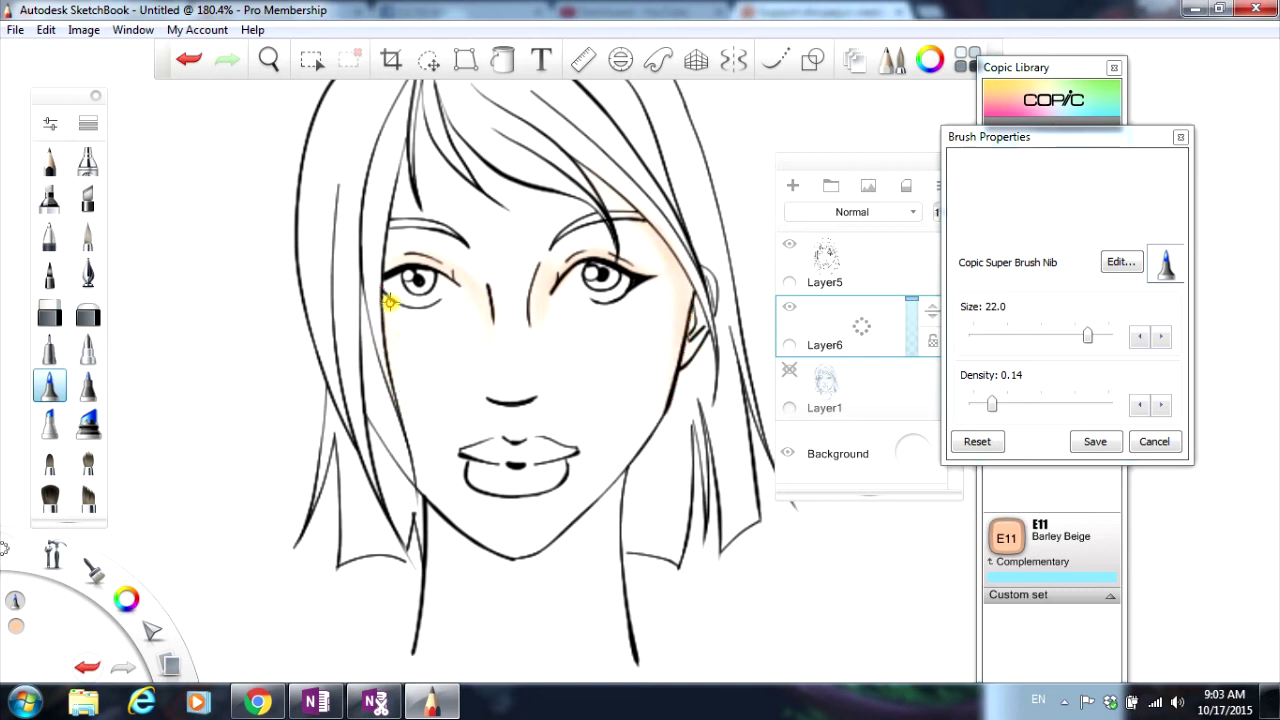
mouse_move(368, 331)
mouse_down()
mouse_move(395, 443)
mouse_move(372, 326)
mouse_move(403, 449)
mouse_move(361, 297)
mouse_up()
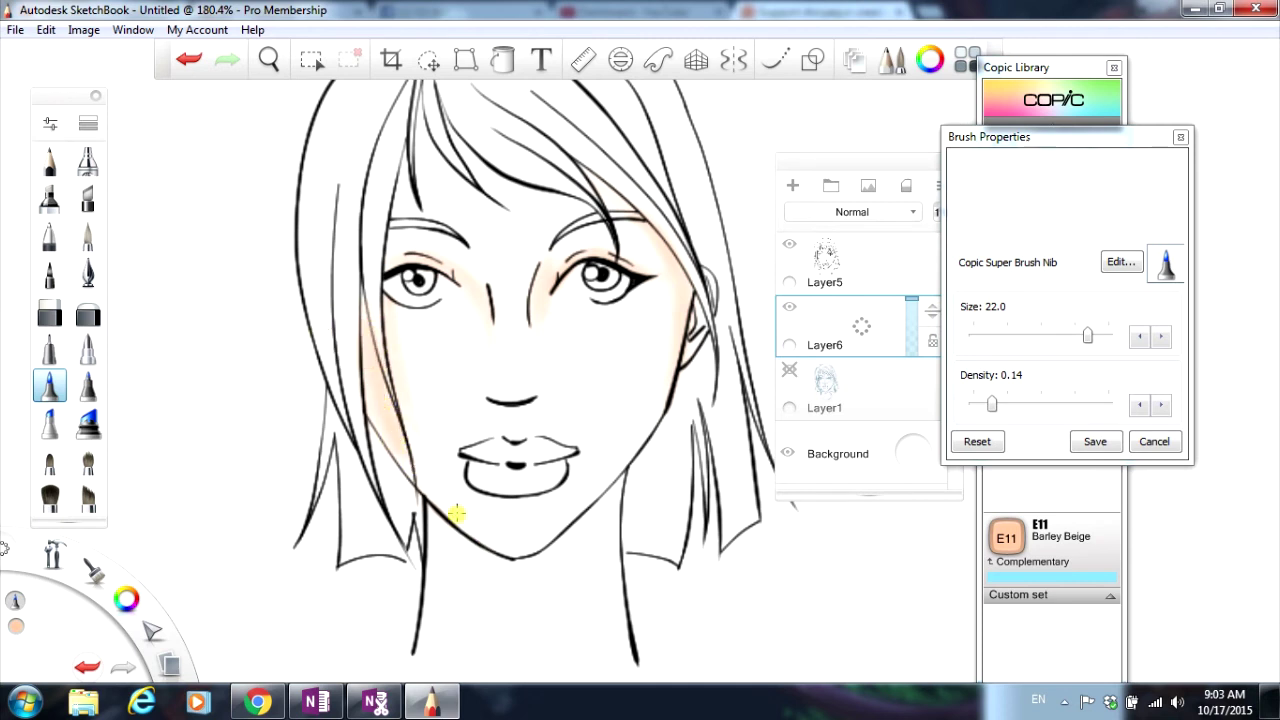
Step: Build faint E11 along the jaw, chin and right cheek and down onto the neck
mouse_move(456, 513)
mouse_down()
mouse_move(529, 543)
mouse_move(542, 507)
mouse_up()
mouse_move(456, 516)
mouse_down()
mouse_move(487, 543)
mouse_move(545, 540)
mouse_up()
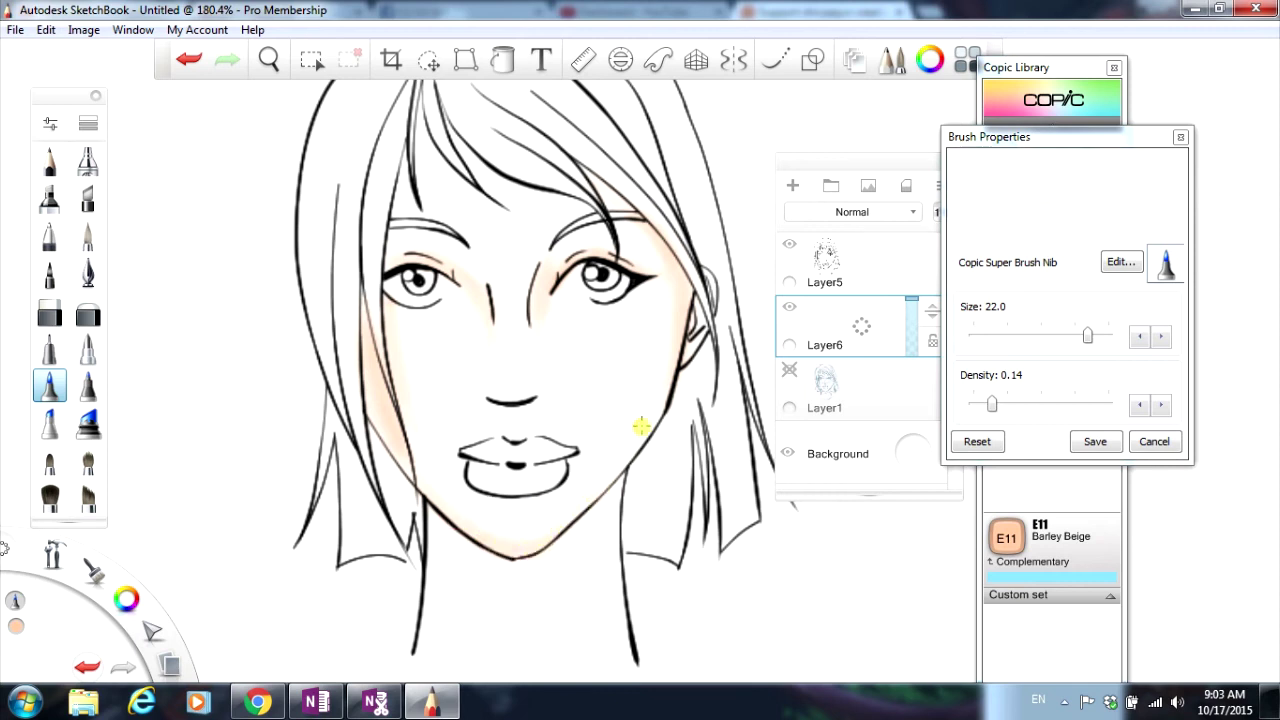
mouse_move(641, 438)
mouse_down()
mouse_move(661, 377)
mouse_move(589, 488)
mouse_move(476, 504)
mouse_move(456, 469)
mouse_move(482, 494)
mouse_move(534, 501)
mouse_move(566, 485)
mouse_move(565, 460)
mouse_move(566, 482)
mouse_move(489, 502)
mouse_move(465, 484)
mouse_move(465, 462)
mouse_move(506, 505)
mouse_up()
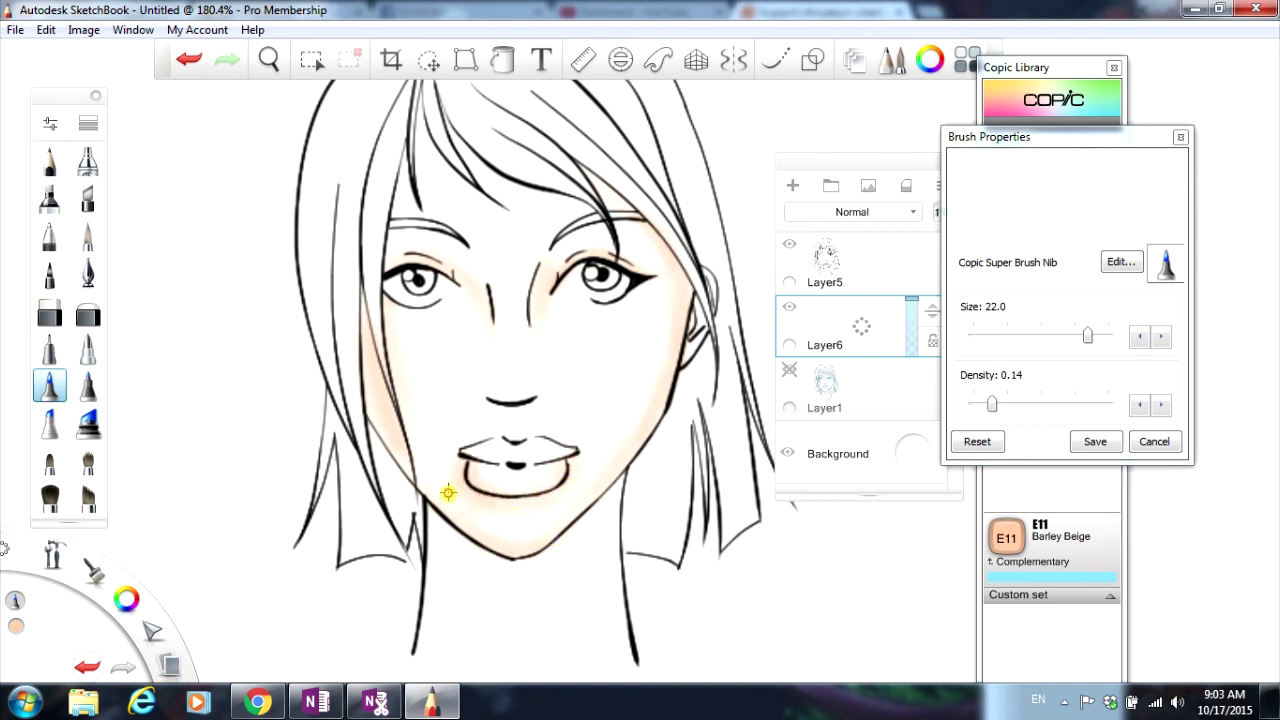
mouse_move(581, 484)
mouse_down()
mouse_move(572, 515)
mouse_move(523, 533)
mouse_up()
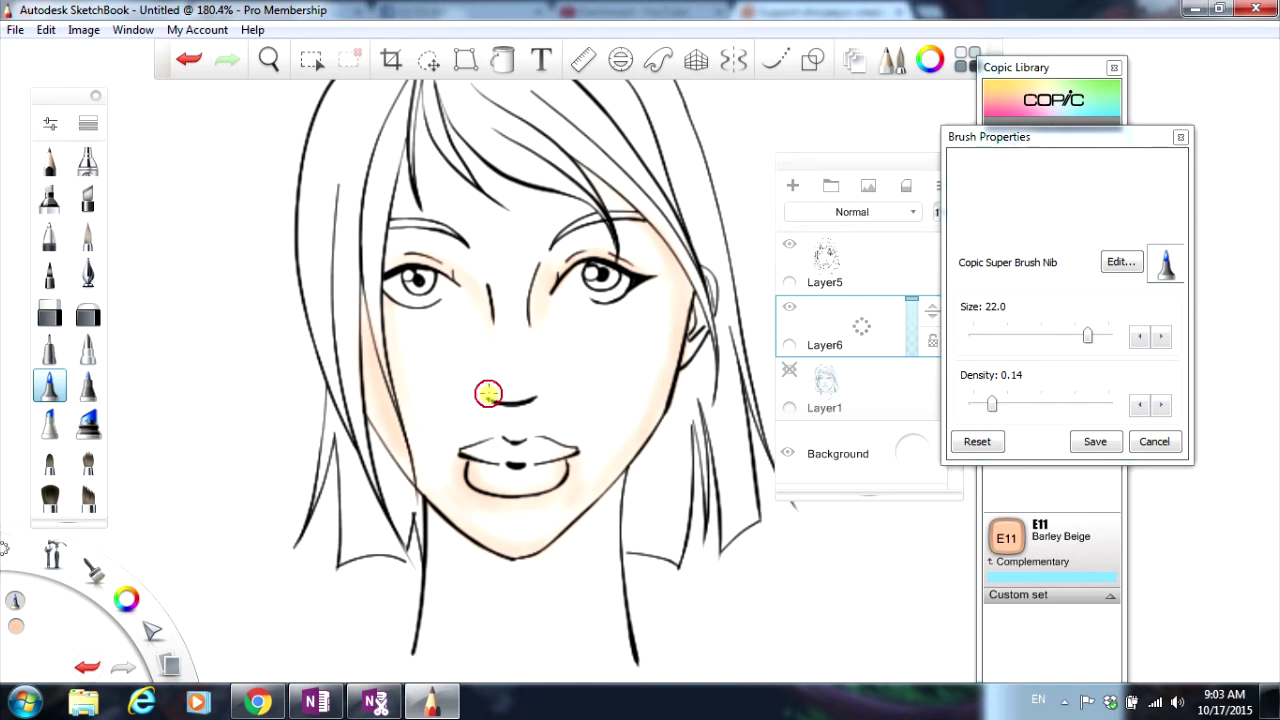
drag(488, 393, 490, 405)
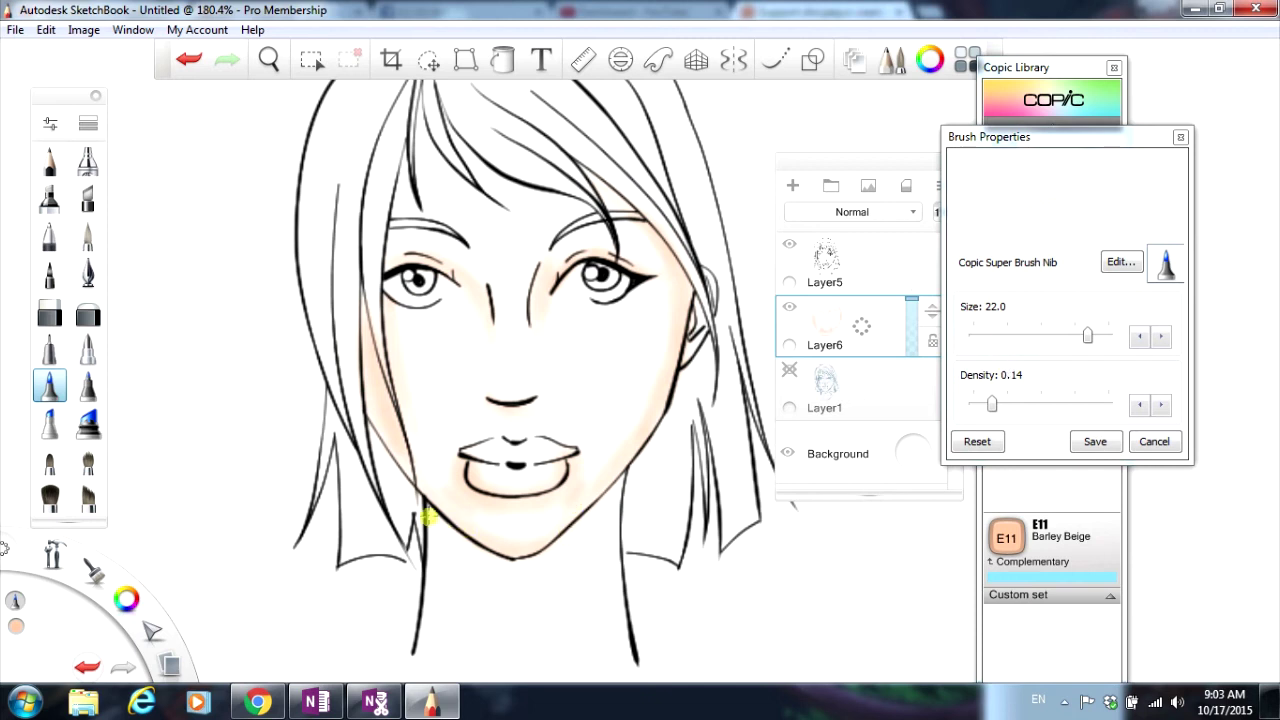
mouse_move(427, 508)
mouse_down()
mouse_move(468, 547)
mouse_move(428, 519)
mouse_move(440, 539)
mouse_move(503, 562)
mouse_move(450, 543)
mouse_up()
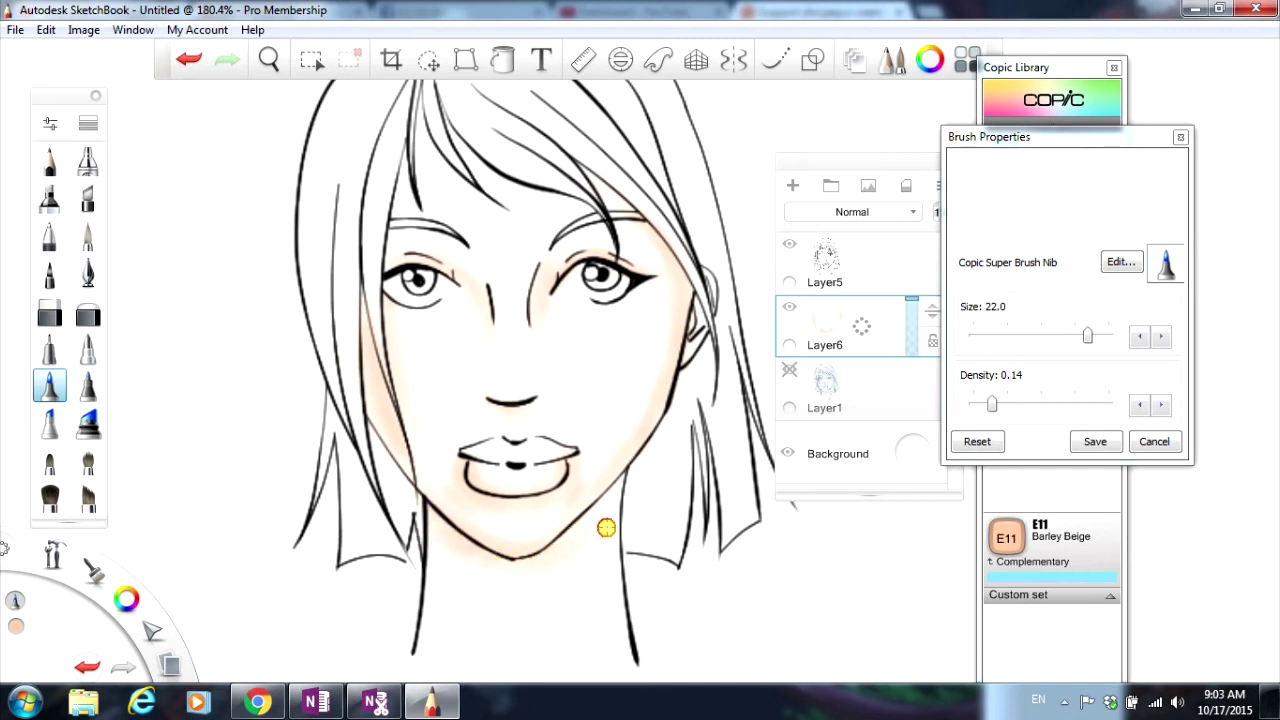
mouse_move(606, 528)
mouse_down()
mouse_move(610, 579)
mouse_move(610, 534)
mouse_move(625, 656)
mouse_move(593, 532)
mouse_move(608, 560)
mouse_move(597, 512)
mouse_up()
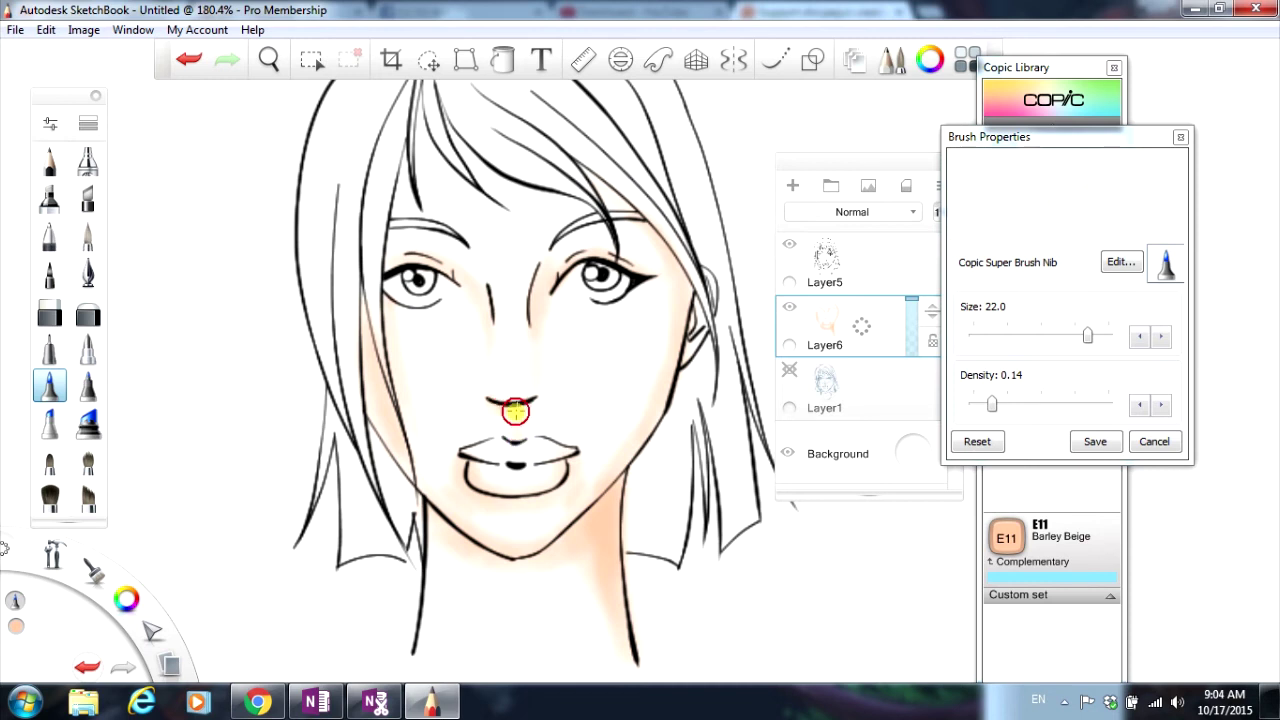
Step: Add faint E11 above the upper lip, above the right eyebrow and on the left forehead
mouse_move(521, 412)
mouse_down()
mouse_move(508, 406)
mouse_move(506, 434)
mouse_move(512, 420)
mouse_up()
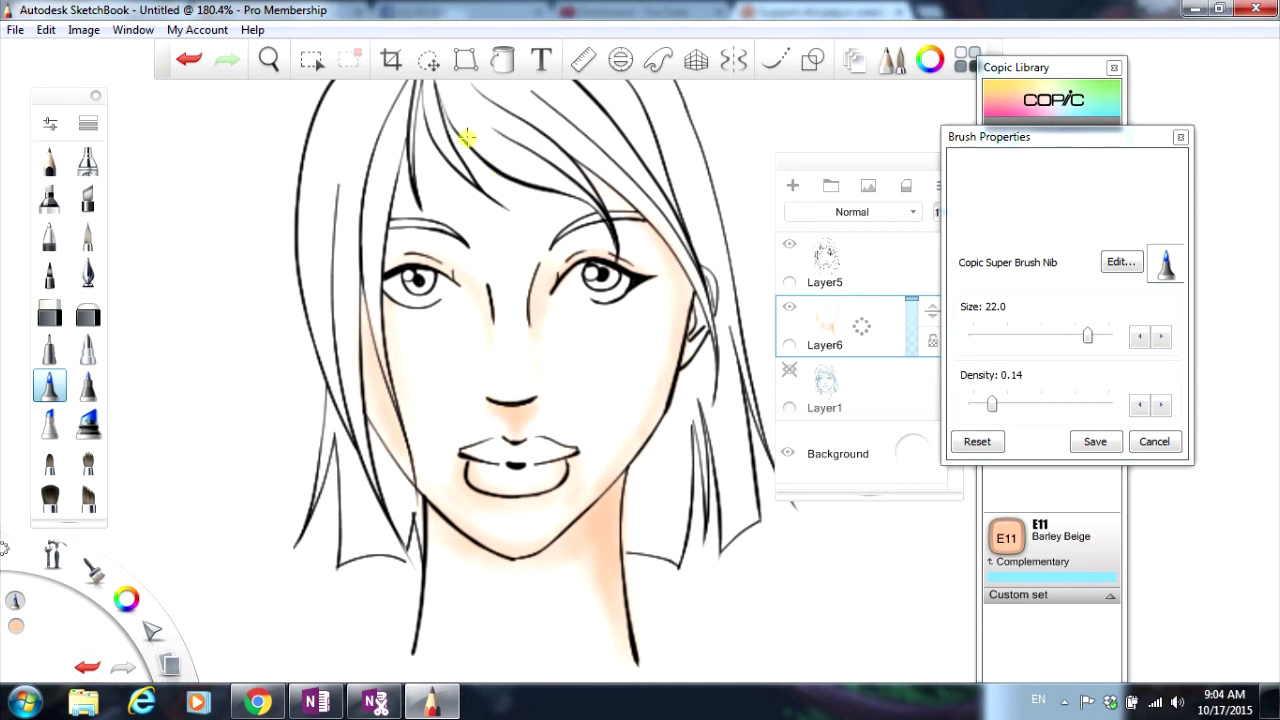
click(571, 204)
mouse_move(423, 166)
mouse_down()
mouse_move(411, 217)
mouse_move(400, 177)
mouse_move(392, 218)
mouse_move(404, 238)
mouse_up()
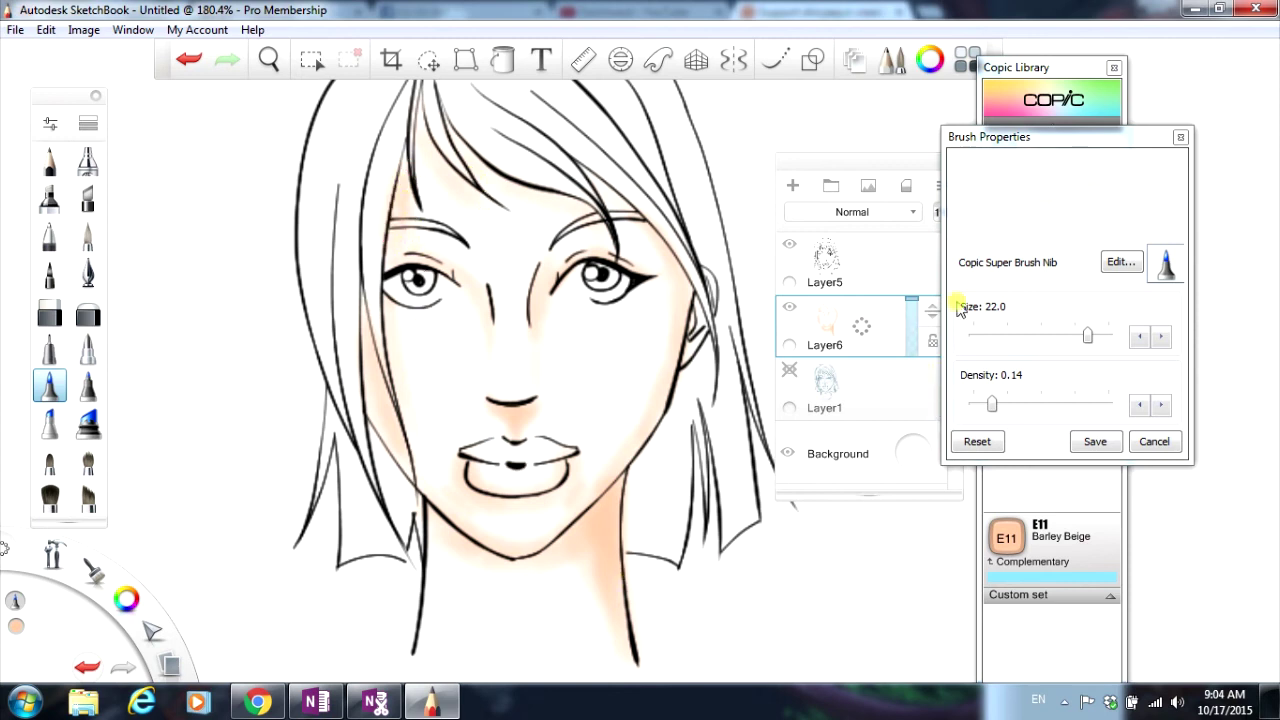
Step: Switch to E00 Skin White and lightly shade the left cheek, lip corner, nose and chin
click(1020, 70)
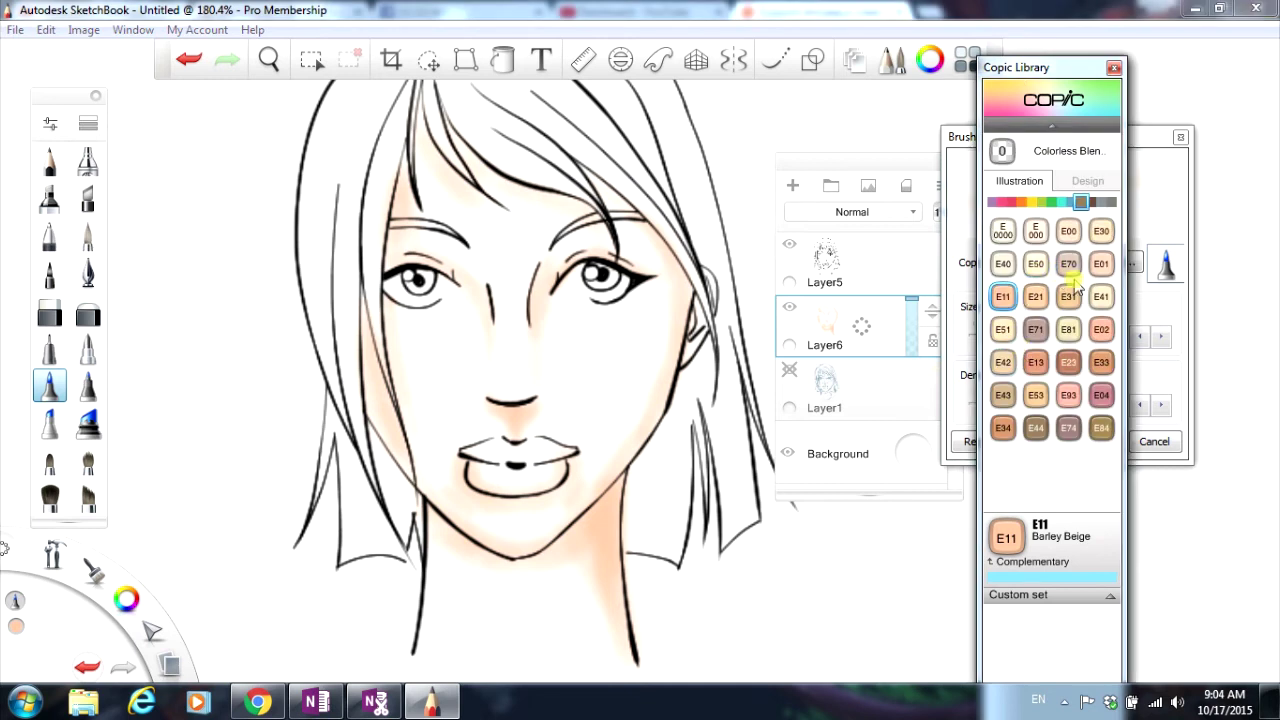
click(1068, 231)
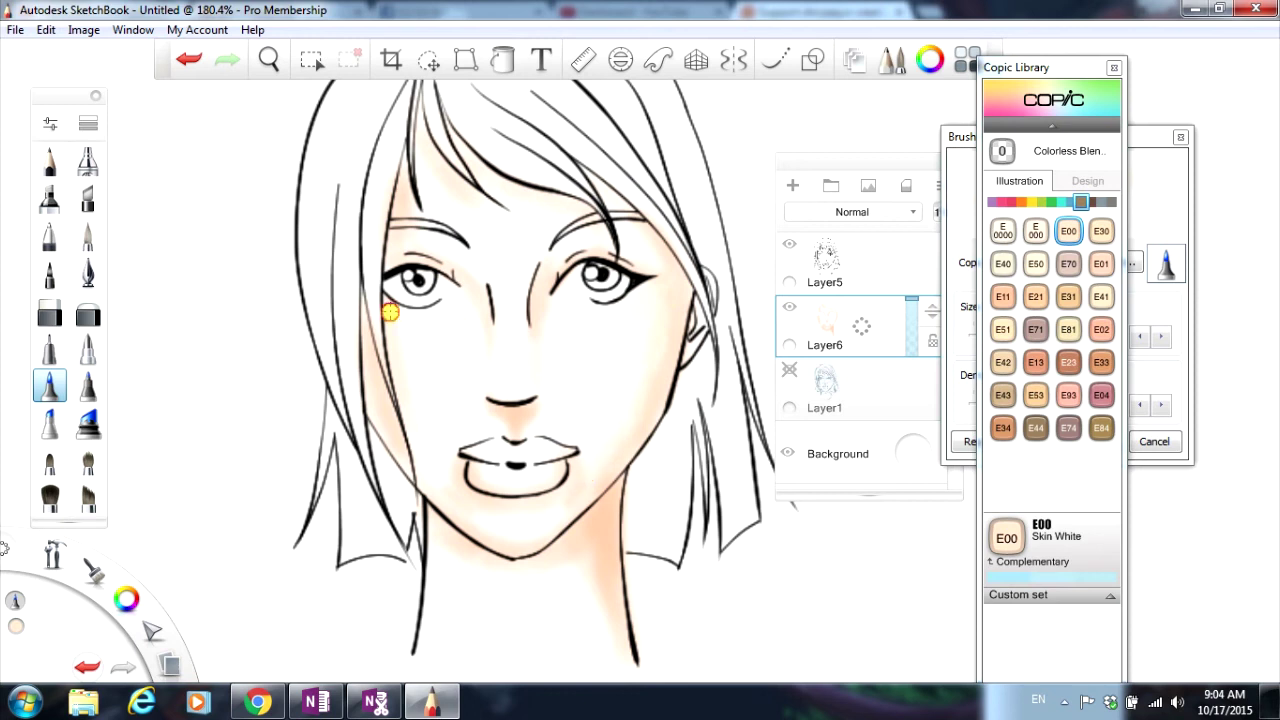
click(424, 318)
mouse_move(424, 318)
mouse_down()
mouse_move(462, 291)
mouse_move(405, 322)
mouse_move(402, 363)
mouse_move(383, 337)
mouse_up()
drag(429, 437, 451, 459)
mouse_move(522, 431)
mouse_down()
mouse_move(531, 409)
mouse_move(471, 489)
mouse_move(577, 472)
mouse_move(588, 483)
mouse_up()
Step: Lightly shade the forehead hairline, left brow to cheek, right cheek and nose in E00
mouse_move(554, 210)
mouse_down()
mouse_move(586, 229)
mouse_move(542, 197)
mouse_move(642, 233)
mouse_move(598, 186)
mouse_move(639, 214)
mouse_up()
drag(413, 129, 413, 129)
drag(465, 189, 449, 168)
drag(424, 238, 429, 229)
mouse_move(456, 334)
mouse_down()
mouse_move(486, 343)
mouse_move(491, 385)
mouse_up()
drag(640, 298, 638, 318)
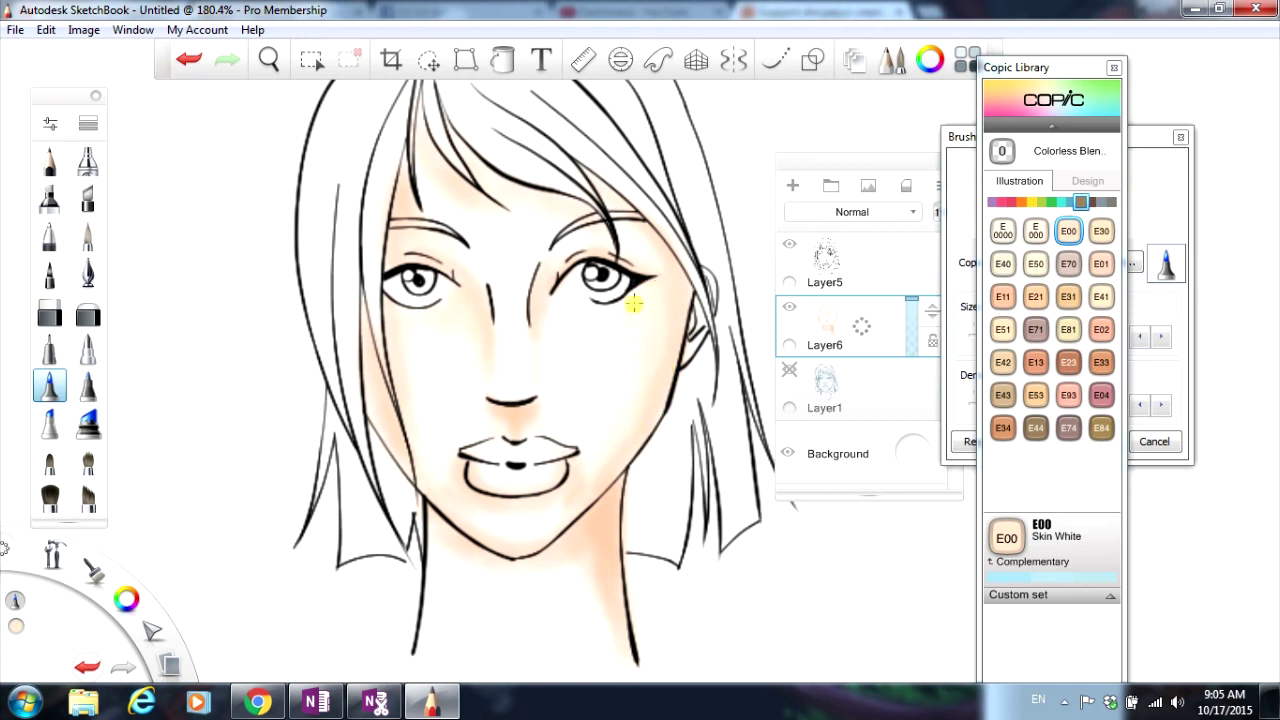
drag(549, 301, 546, 371)
Step: Switch to E000 Pale Fruit Pink and shade the cheeks, lip corner, chin and forehead
click(1036, 231)
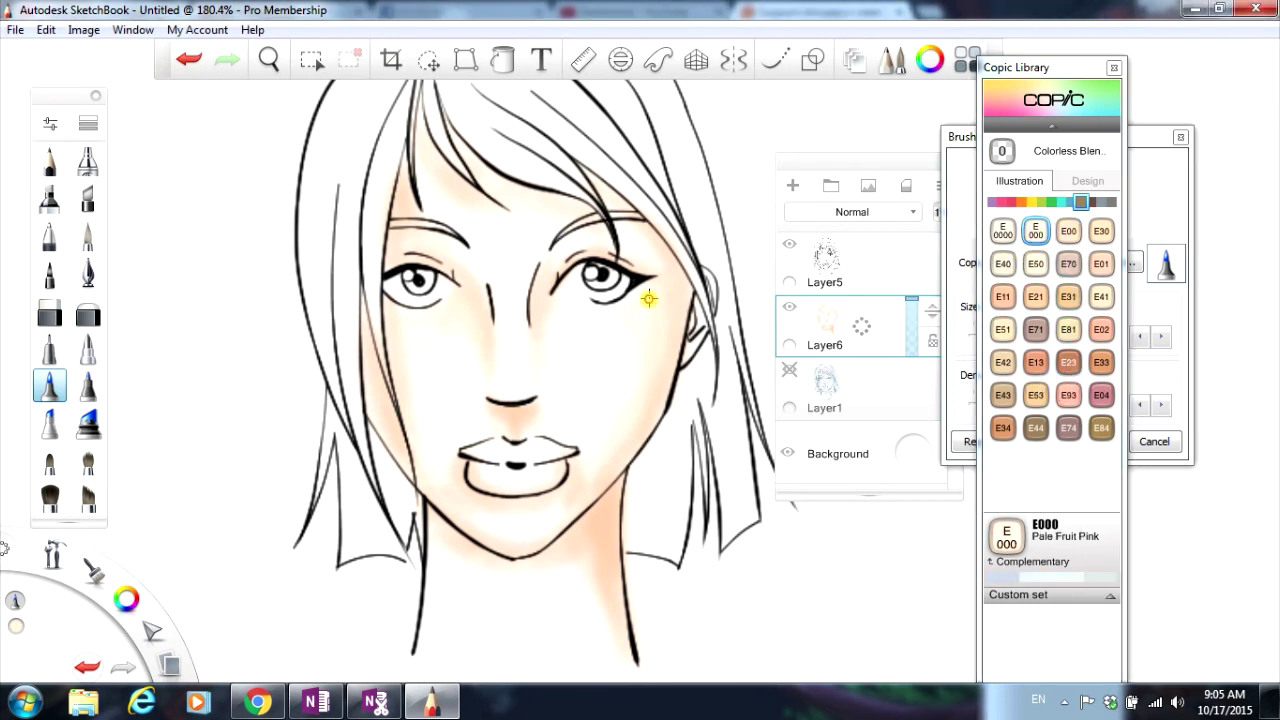
click(568, 446)
drag(568, 446, 600, 466)
mouse_move(409, 360)
mouse_down()
mouse_move(436, 340)
mouse_move(472, 394)
mouse_move(477, 378)
mouse_move(460, 365)
mouse_move(451, 497)
mouse_move(493, 424)
mouse_up()
drag(449, 249, 517, 257)
Step: Deepen the peach shading up the right side of the neck with E000, then select E13 Light Suntan
click(1068, 231)
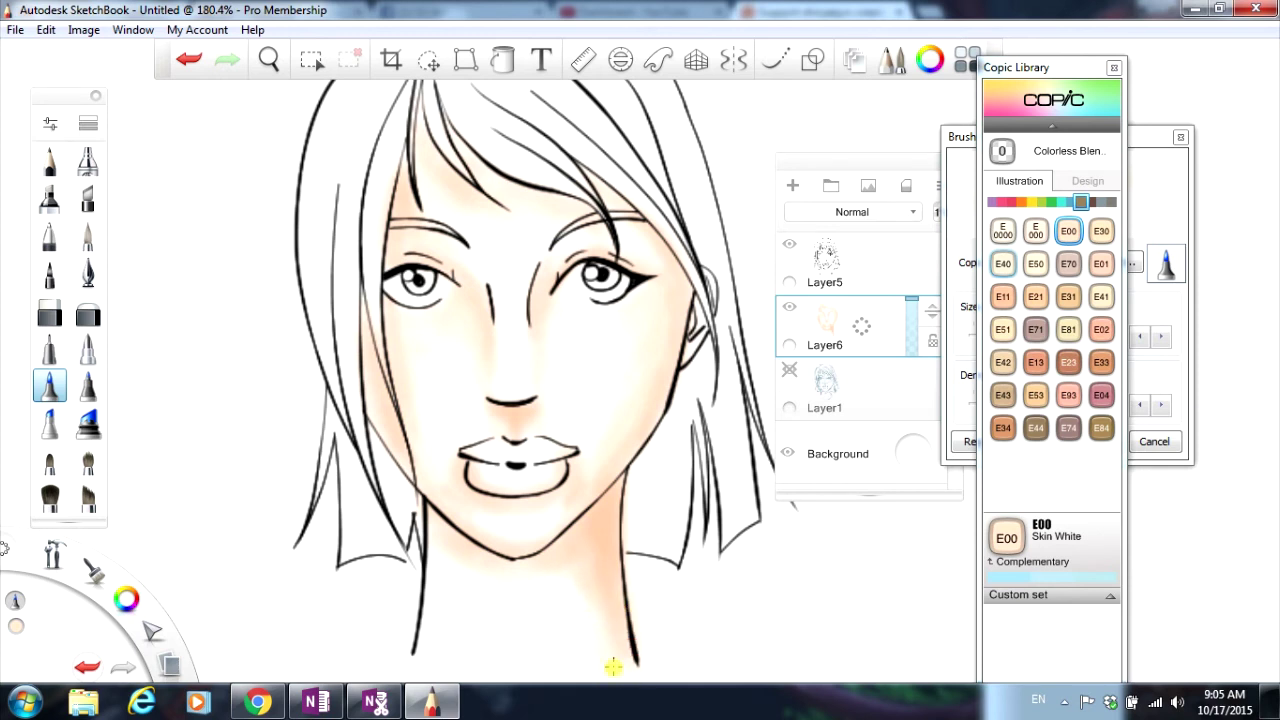
click(1036, 233)
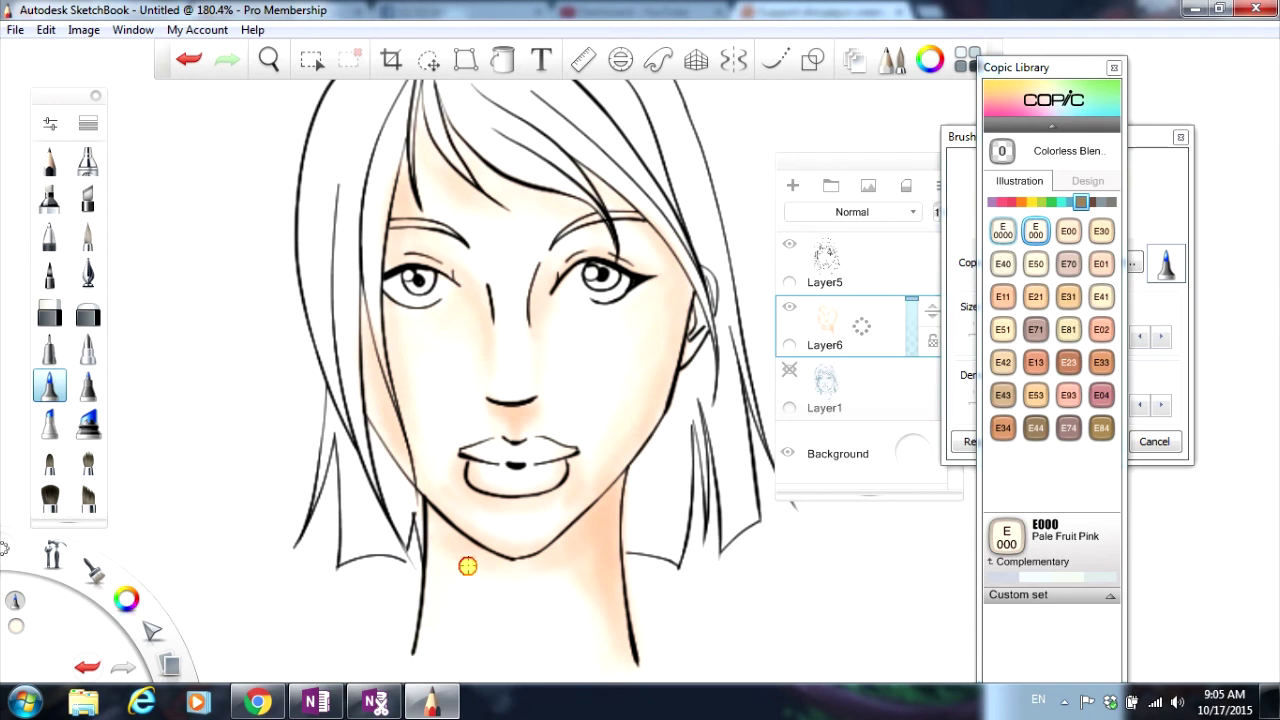
click(1002, 296)
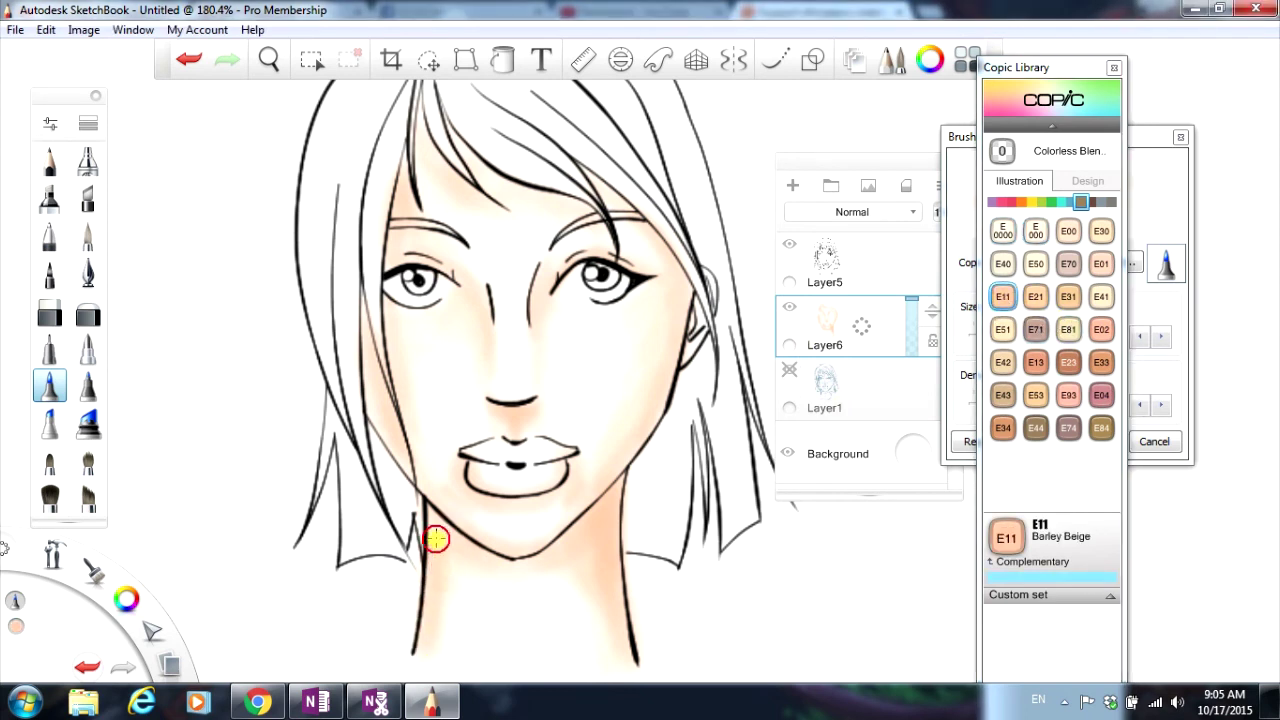
click(1068, 231)
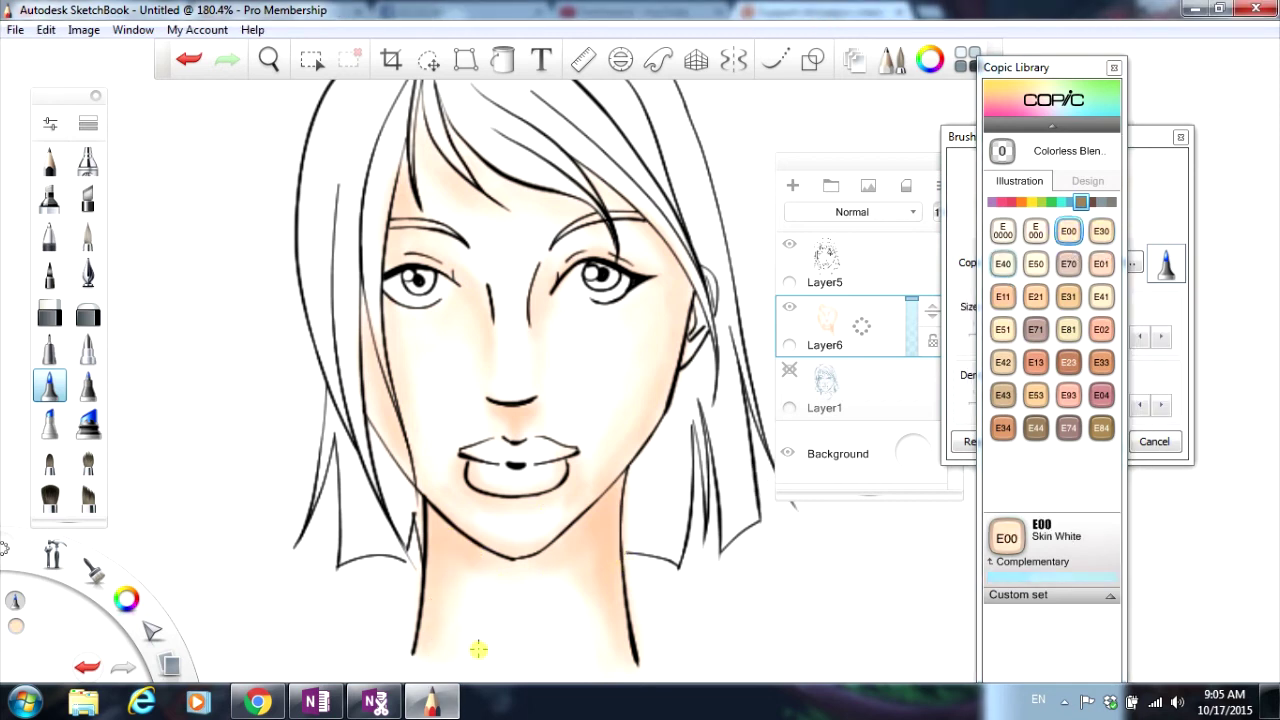
click(1035, 231)
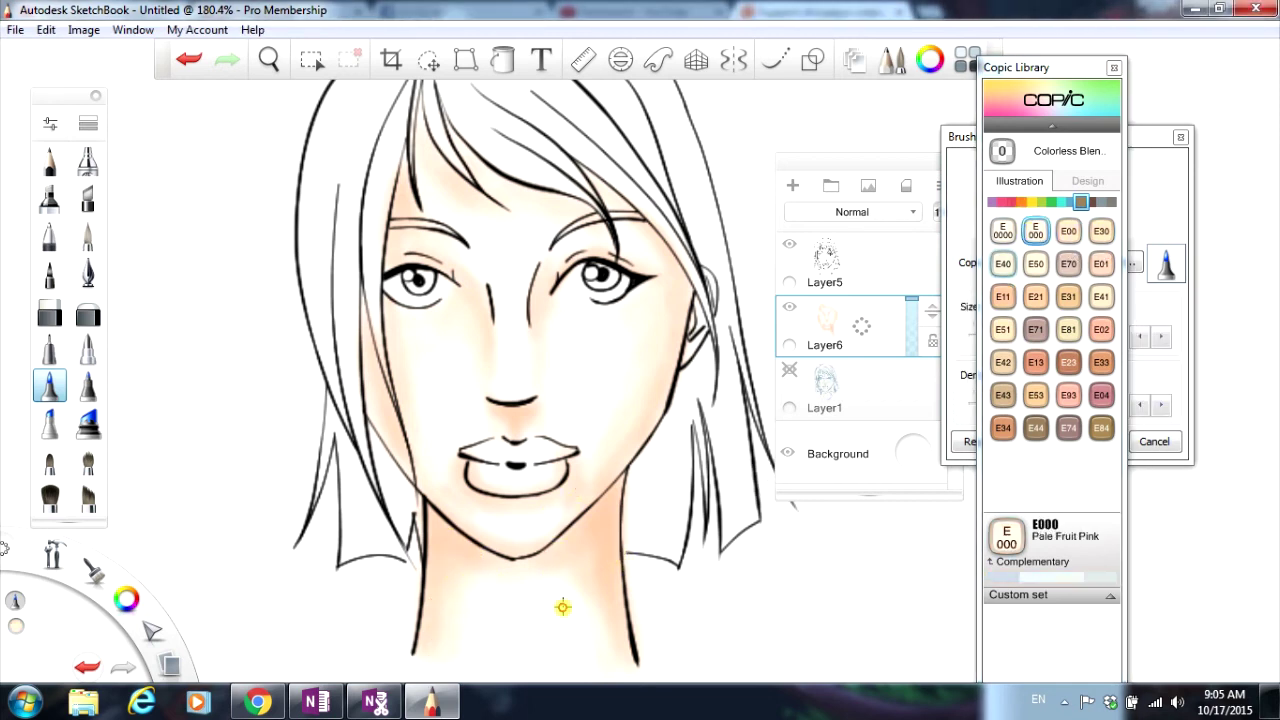
drag(611, 640, 607, 487)
scroll(569, 346, down, 4)
scroll(551, 245, up, 4)
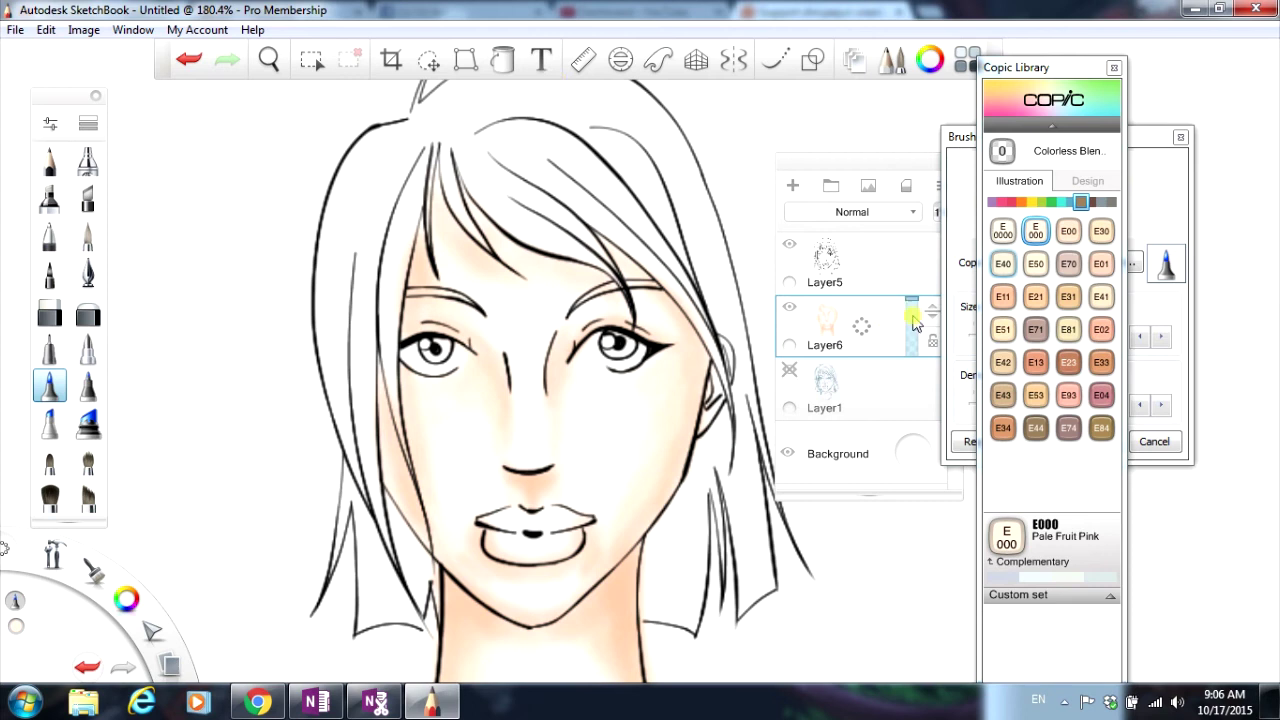
click(1035, 362)
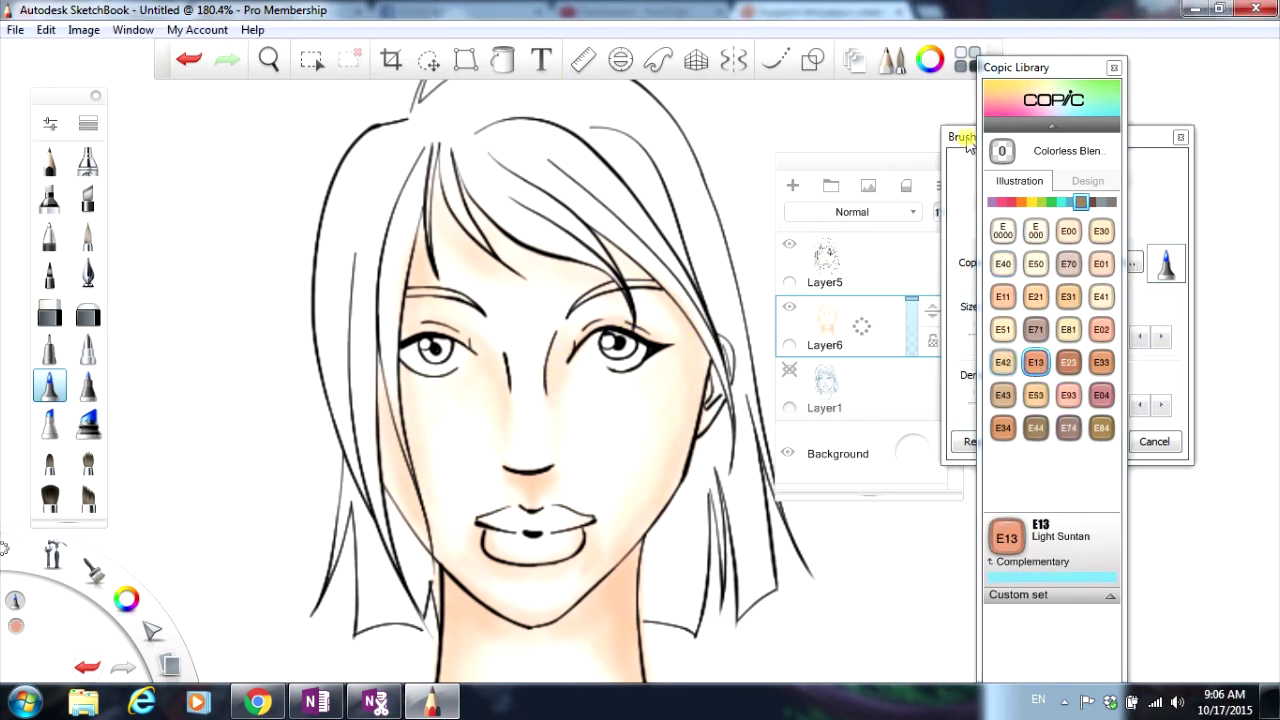
Step: Reduce the marker size to 13 and paint E13 eyeshadow along the crease above the right eye
drag(965, 138, 822, 150)
drag(944, 346, 884, 348)
click(640, 316)
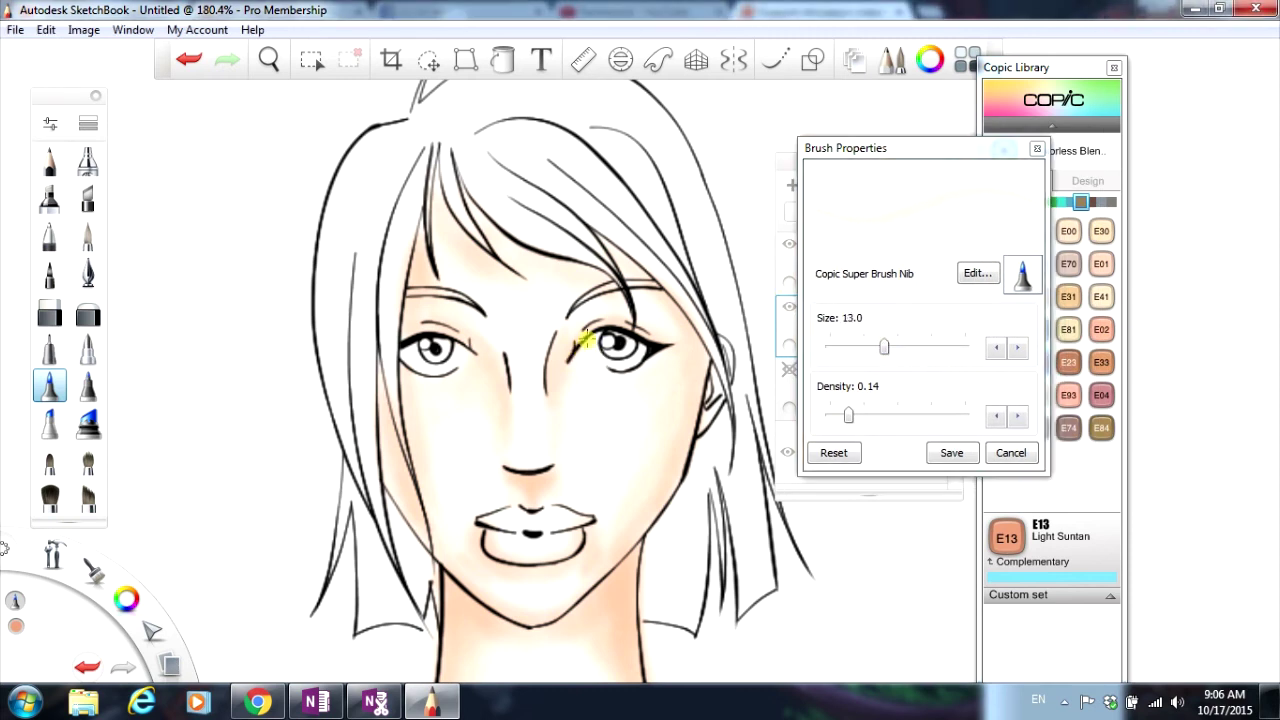
mouse_move(579, 340)
mouse_down()
mouse_move(615, 321)
mouse_move(670, 337)
mouse_move(625, 374)
mouse_move(666, 354)
mouse_up()
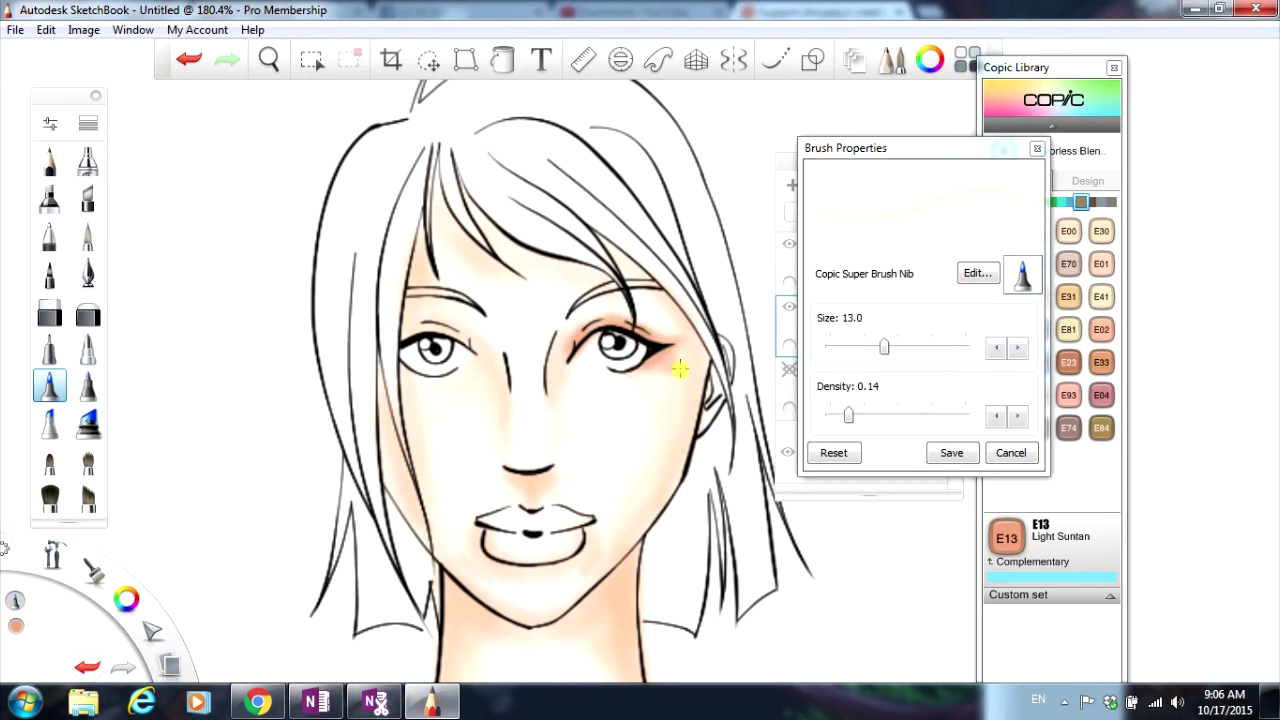
mouse_move(563, 339)
mouse_down()
mouse_move(658, 291)
mouse_move(565, 334)
mouse_move(570, 325)
mouse_move(550, 383)
mouse_move(562, 331)
mouse_move(574, 402)
mouse_move(588, 370)
mouse_move(565, 348)
mouse_up()
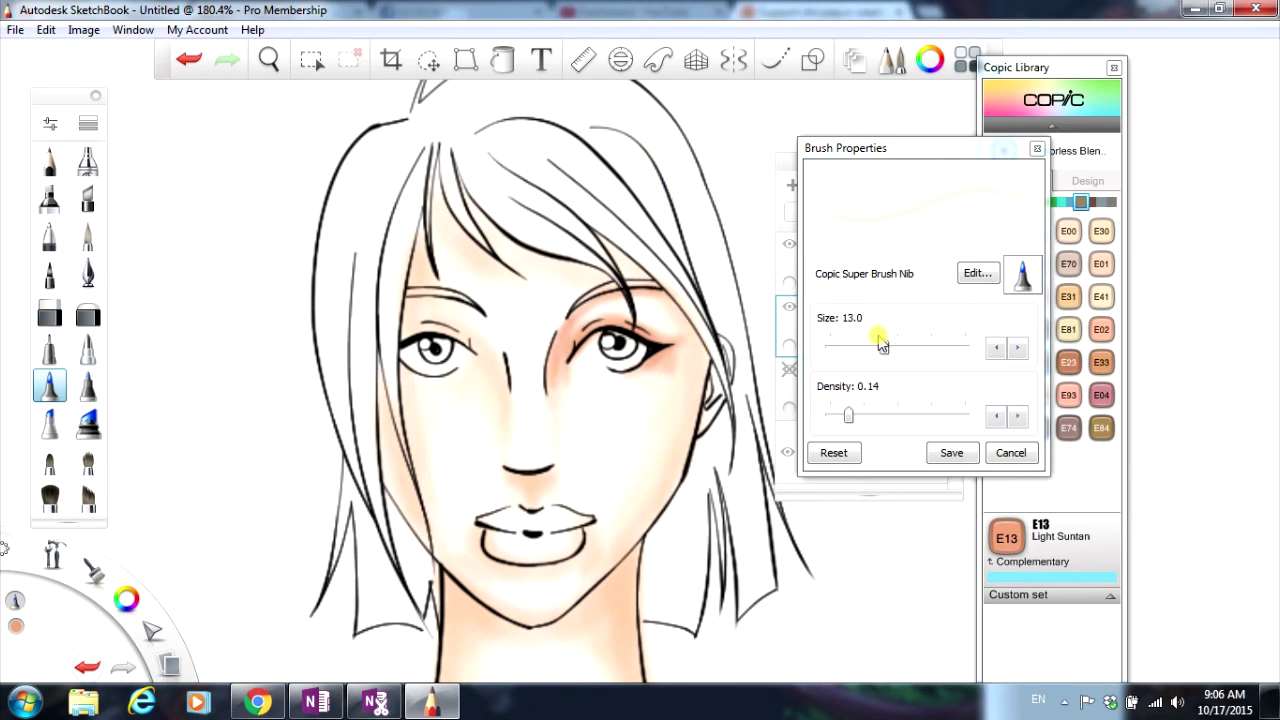
Step: Raise the size to 18 and shade around the right eye with E01 Pink Flamingo
drag(884, 346, 918, 347)
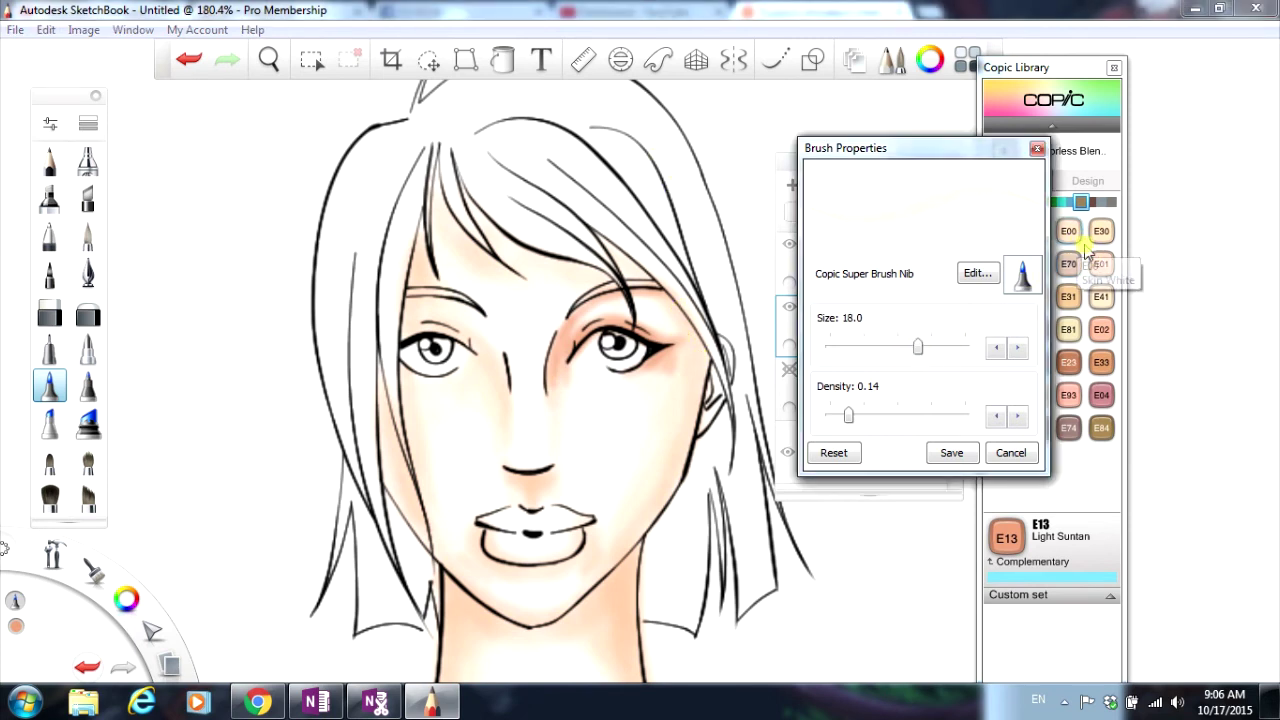
click(1101, 266)
mouse_move(590, 330)
mouse_down()
mouse_move(564, 348)
mouse_move(589, 305)
mouse_move(560, 368)
mouse_move(554, 349)
mouse_move(601, 301)
mouse_move(563, 341)
mouse_move(575, 322)
mouse_move(622, 321)
mouse_move(681, 340)
mouse_move(636, 372)
mouse_move(690, 336)
mouse_move(659, 360)
mouse_up()
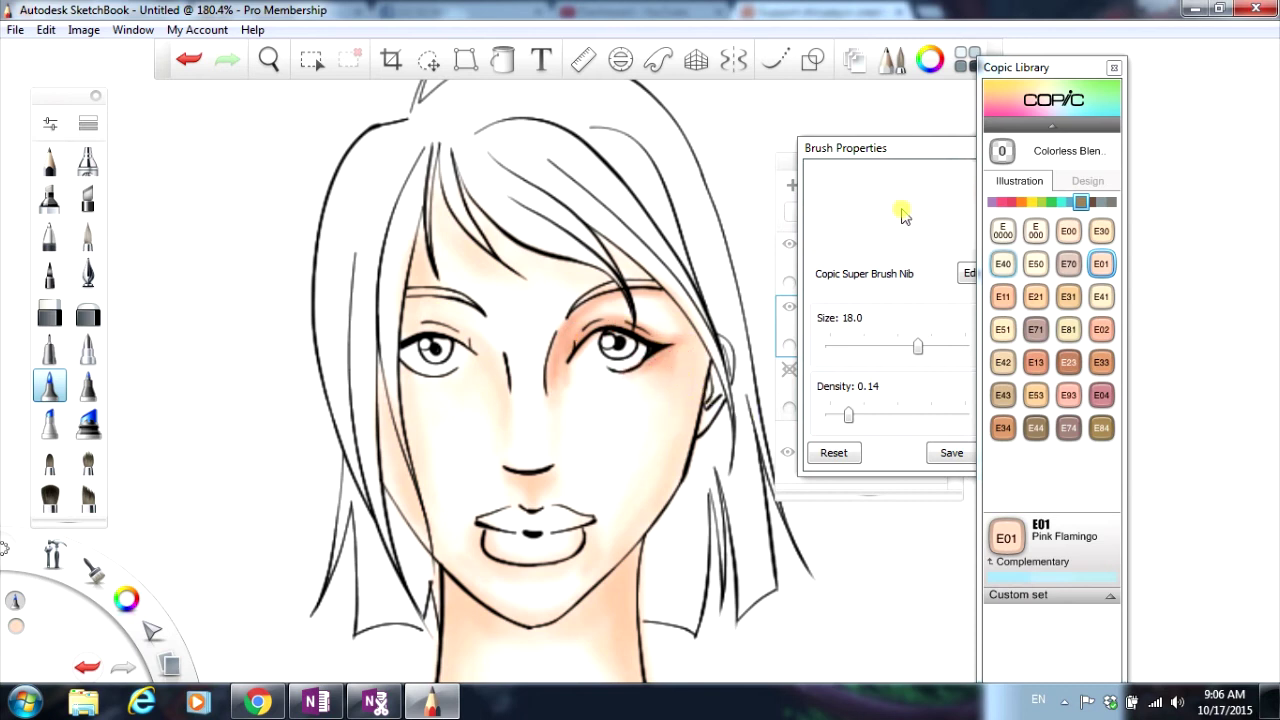
click(897, 150)
Step: Add E11 toward the right eye's corner, then E13 beside the nose and around the left eye
drag(1043, 72, 1089, 66)
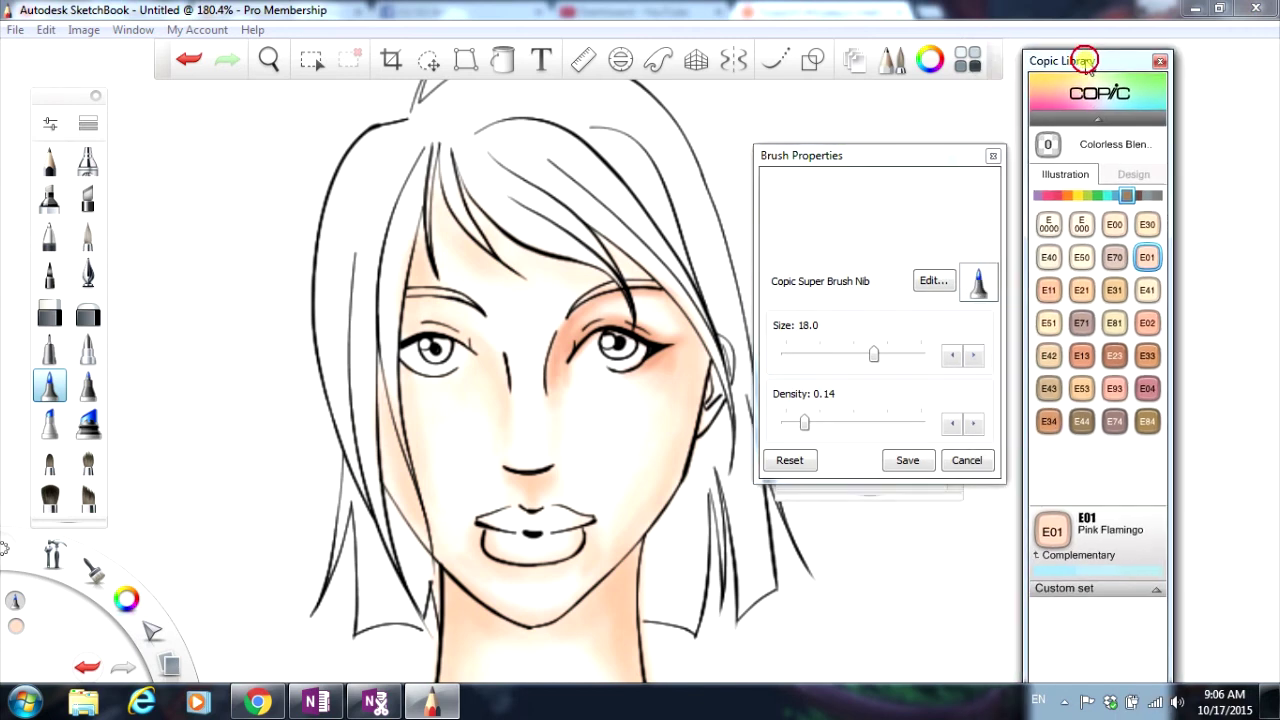
click(1048, 290)
mouse_move(640, 298)
mouse_down()
mouse_move(666, 303)
mouse_move(690, 339)
mouse_up()
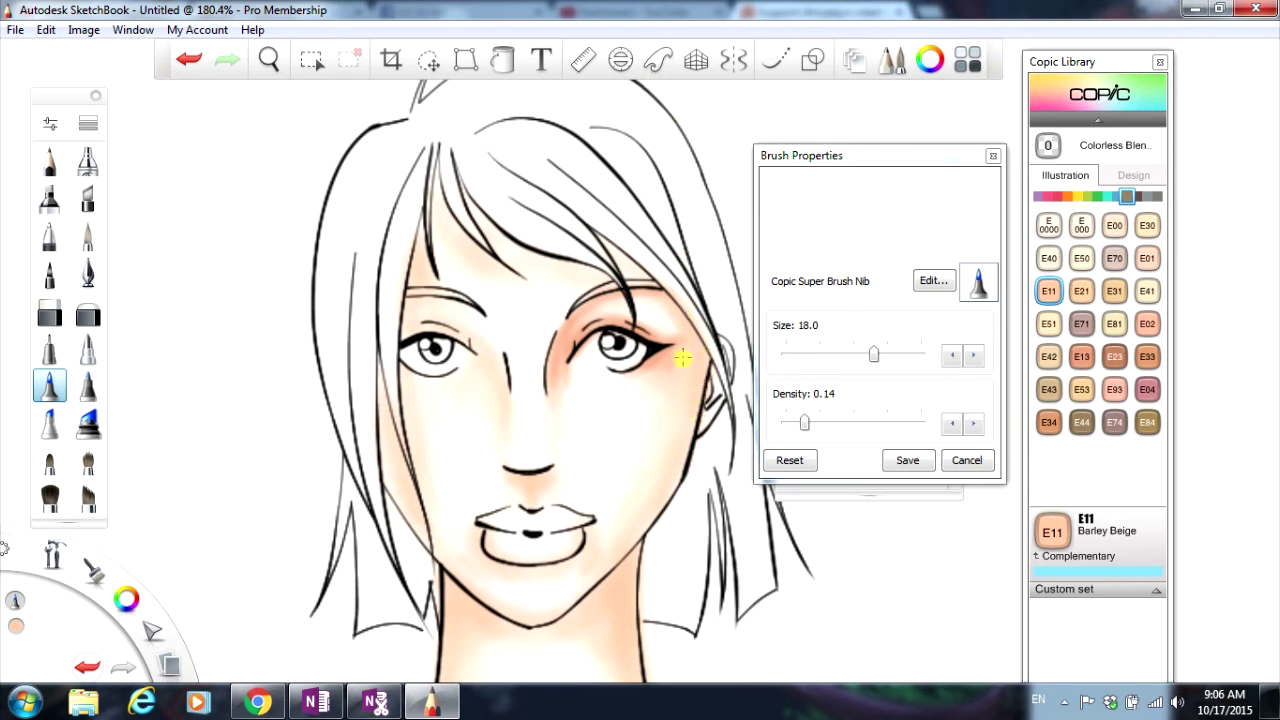
click(1081, 356)
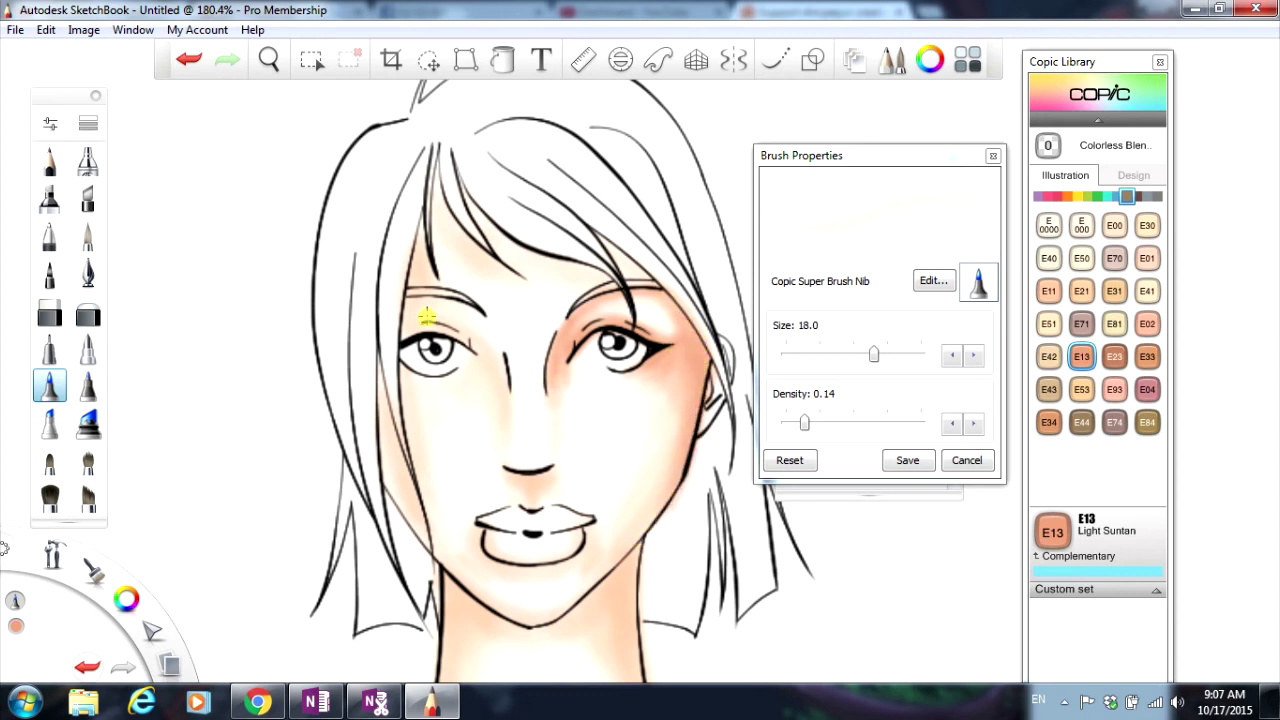
click(463, 346)
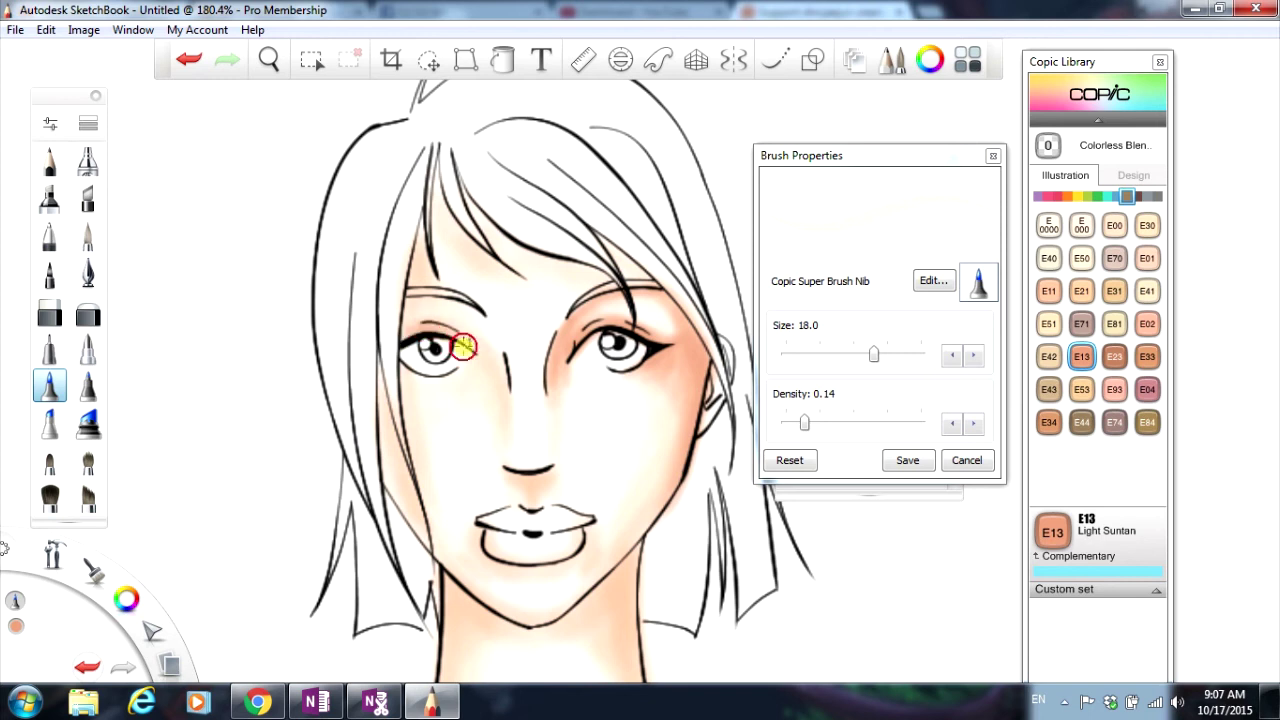
mouse_move(483, 366)
mouse_down()
mouse_move(503, 349)
mouse_move(504, 382)
mouse_up()
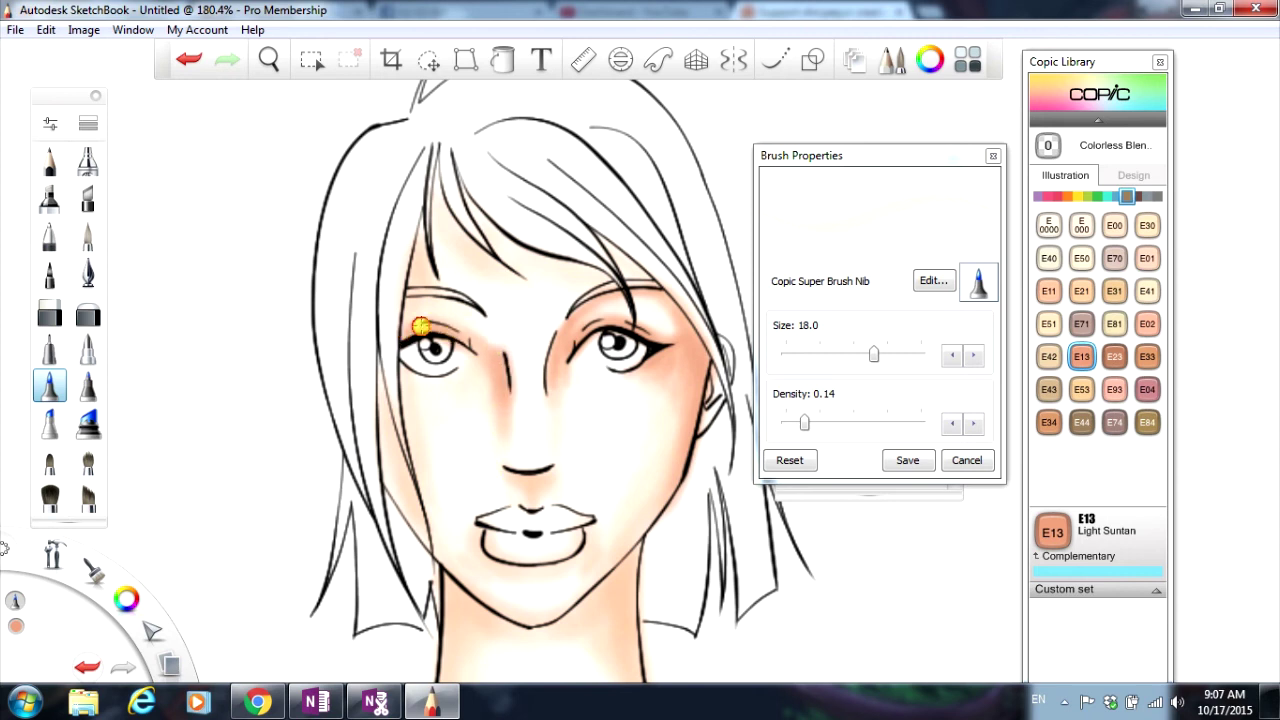
mouse_move(403, 332)
mouse_down()
mouse_move(418, 296)
mouse_move(461, 306)
mouse_move(405, 339)
mouse_move(406, 317)
mouse_move(468, 311)
mouse_move(407, 303)
mouse_up()
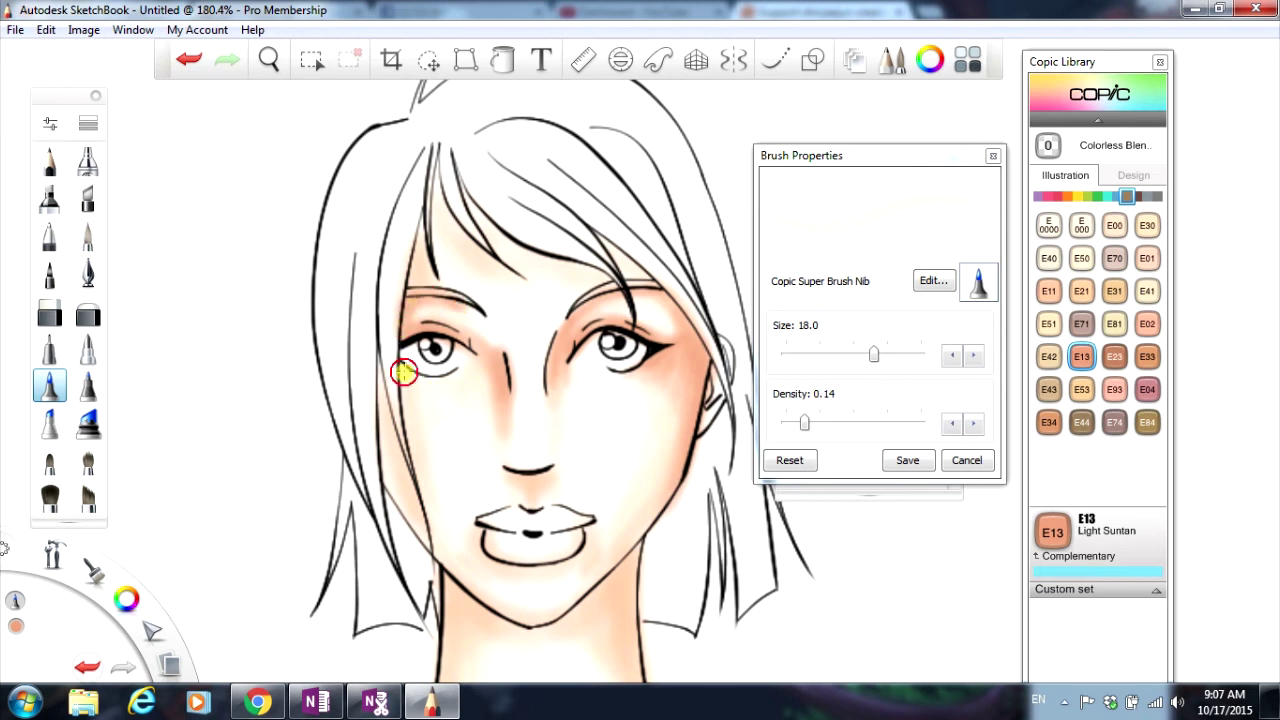
mouse_move(403, 371)
mouse_down()
mouse_move(457, 366)
mouse_move(410, 421)
mouse_up()
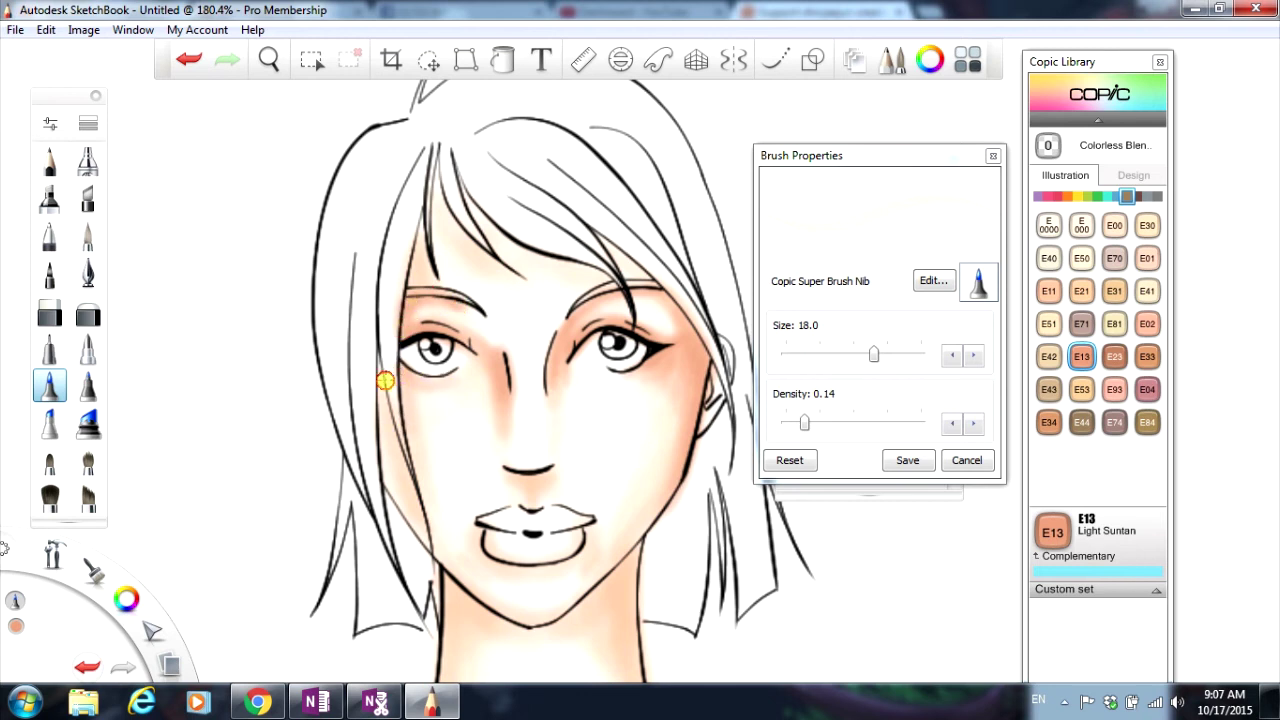
Step: Shade the left cheek edge and the forehead hairline strands with E13
mouse_move(385, 380)
mouse_down()
mouse_move(371, 349)
mouse_move(377, 420)
mouse_move(388, 418)
mouse_up()
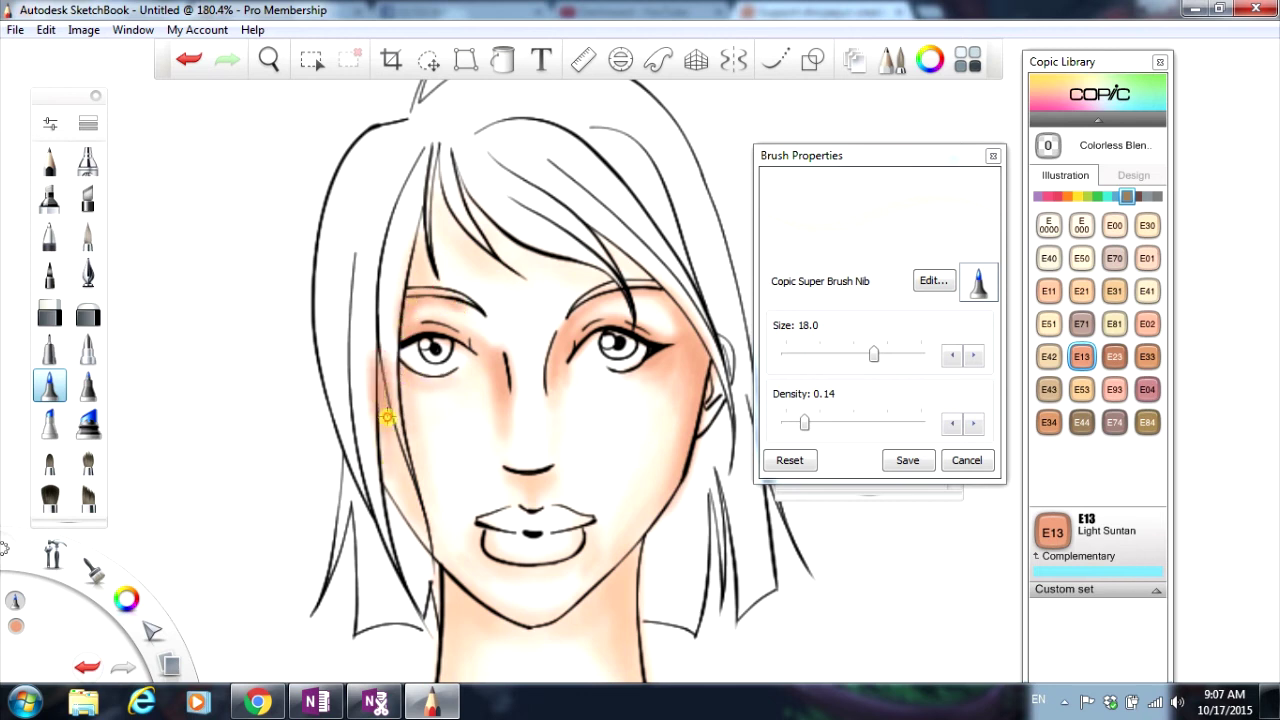
mouse_move(388, 471)
mouse_down()
mouse_move(425, 540)
mouse_move(387, 480)
mouse_up()
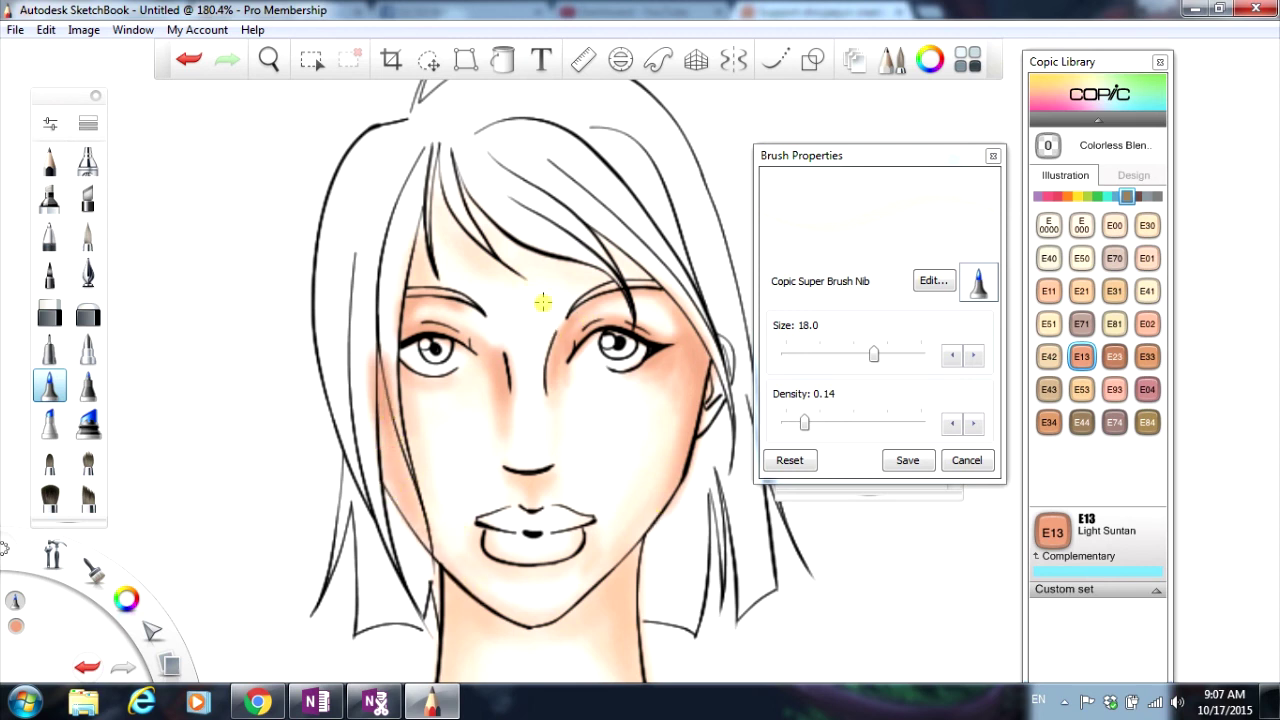
mouse_move(440, 176)
mouse_down()
mouse_move(429, 143)
mouse_move(457, 206)
mouse_move(449, 163)
mouse_move(427, 155)
mouse_up()
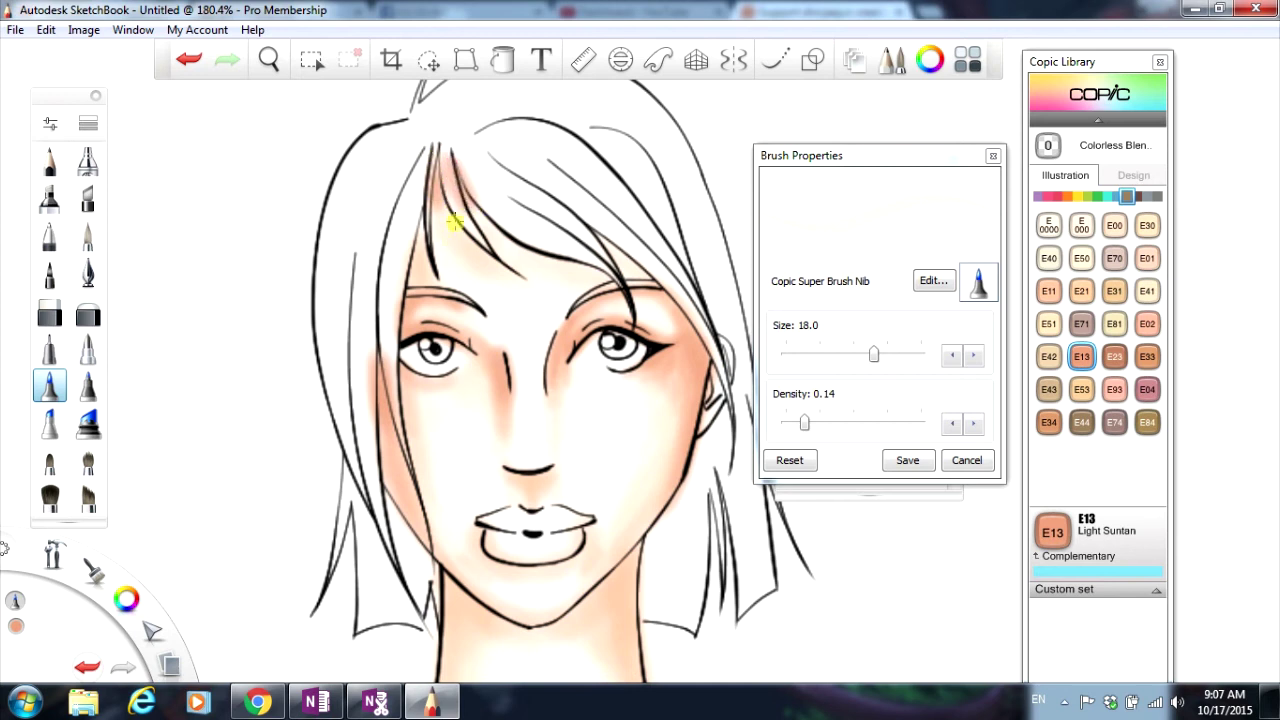
drag(454, 222, 436, 210)
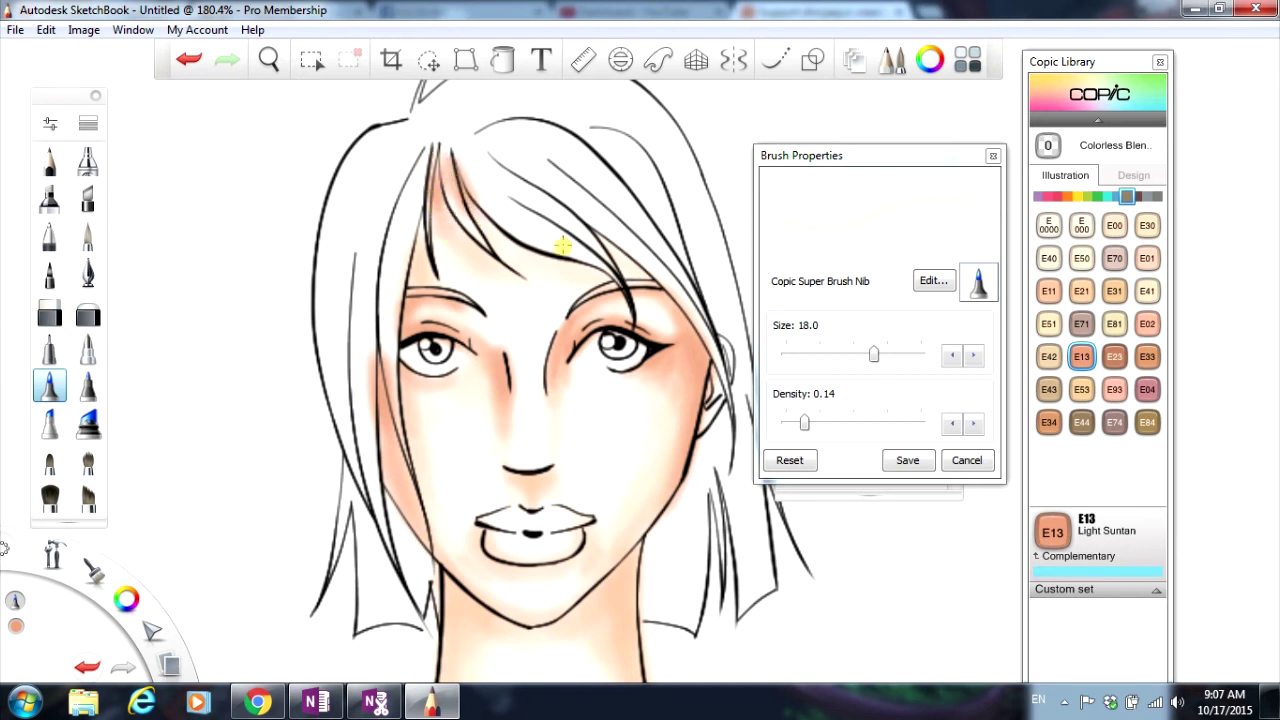
Step: Paint E11 along the strands below the hairline, then E13 along the left forehead strand
click(1043, 291)
click(1043, 291)
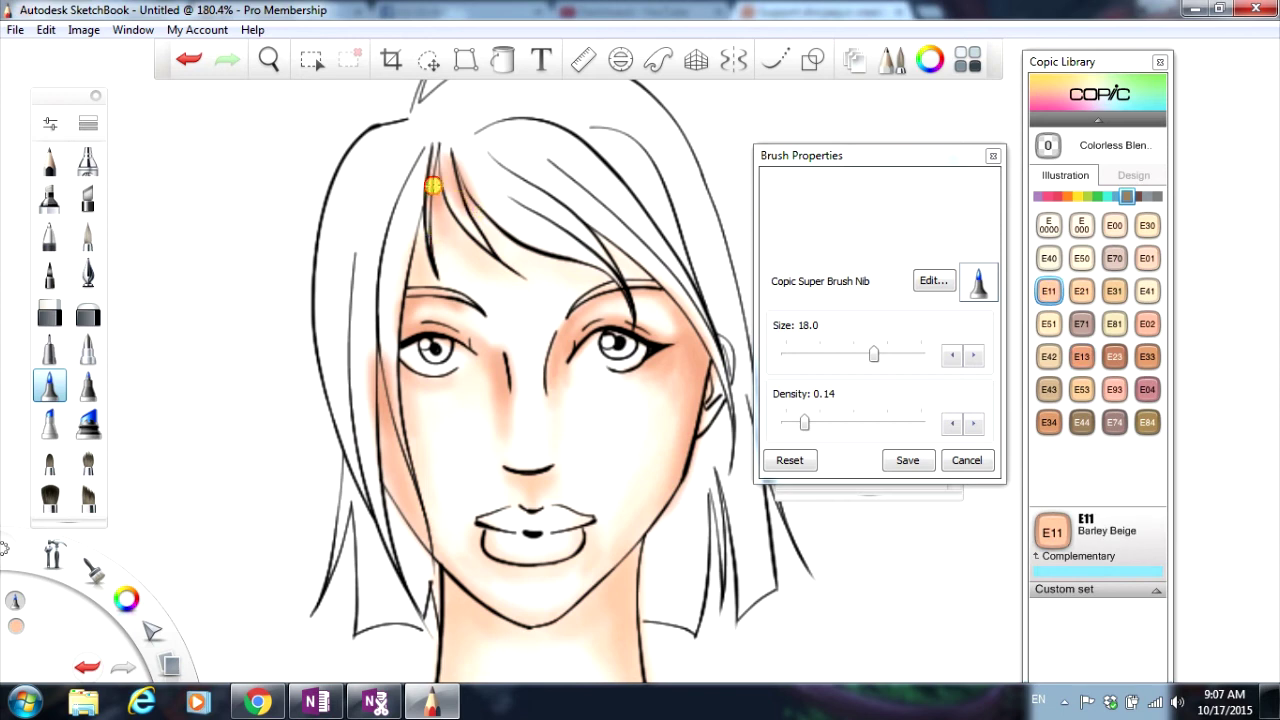
mouse_move(432, 186)
mouse_down()
mouse_move(486, 243)
mouse_move(481, 217)
mouse_up()
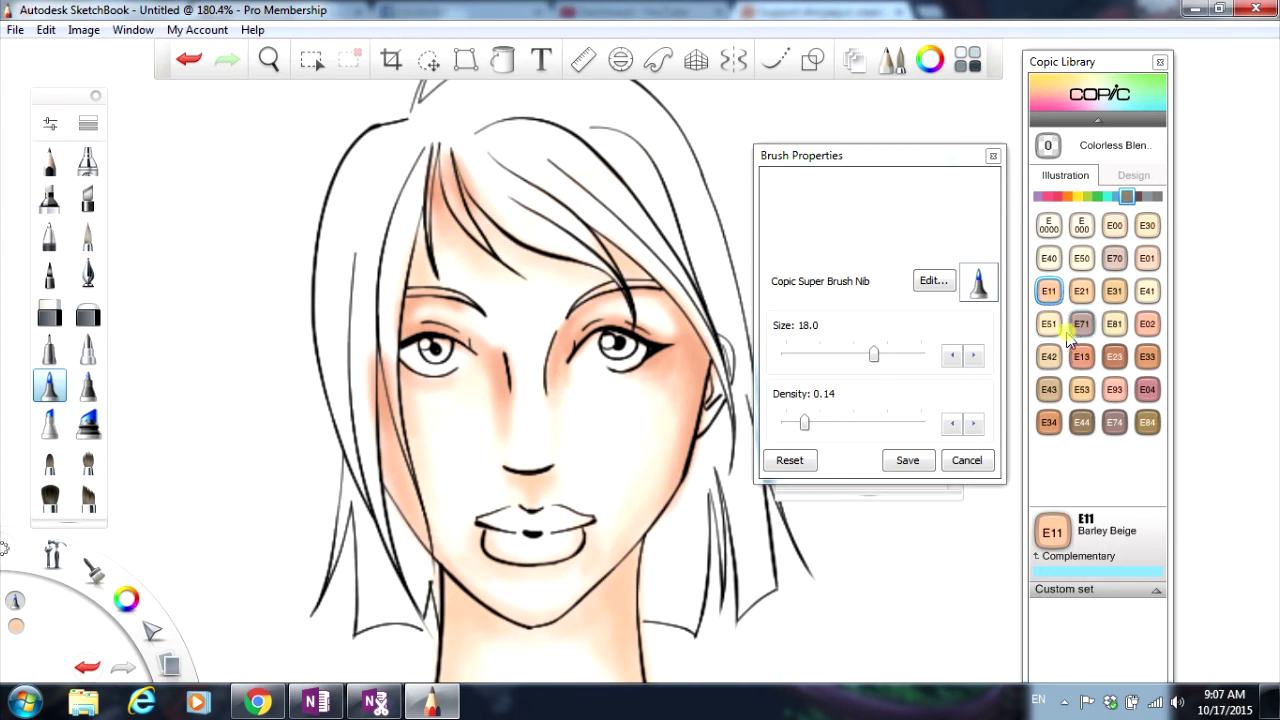
click(1082, 357)
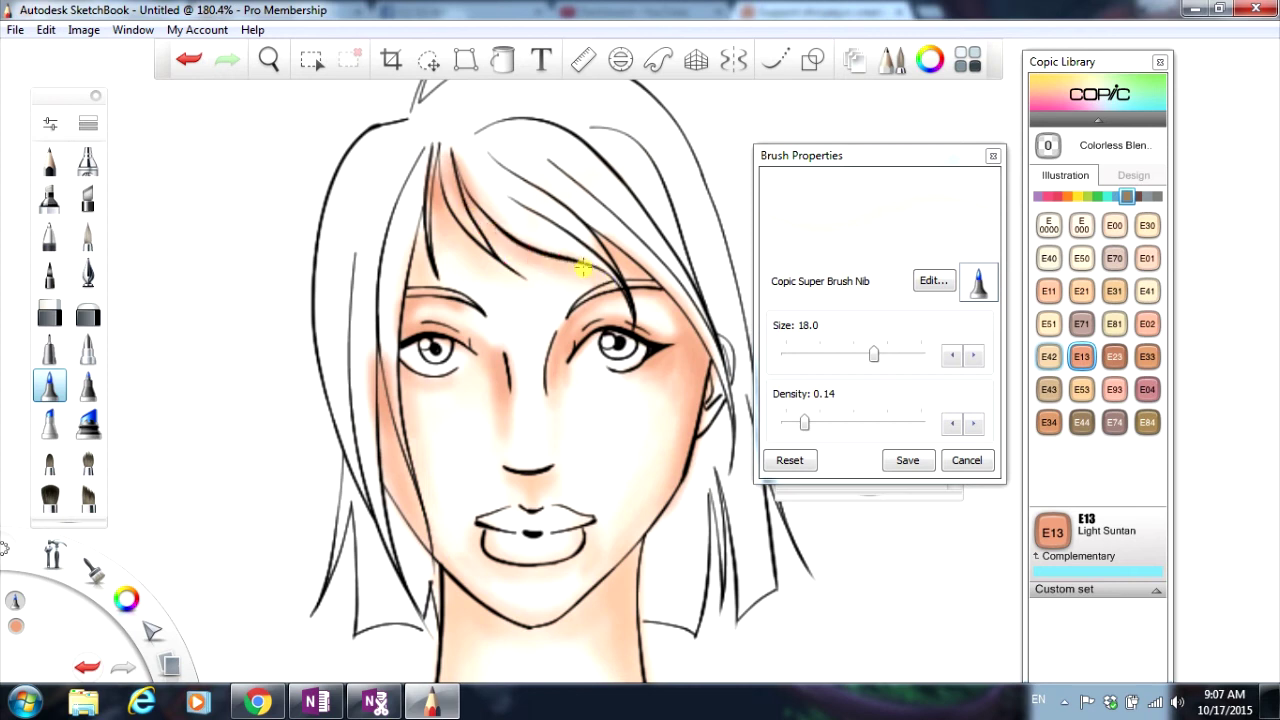
mouse_move(422, 260)
mouse_down()
mouse_move(420, 210)
mouse_move(417, 289)
mouse_up()
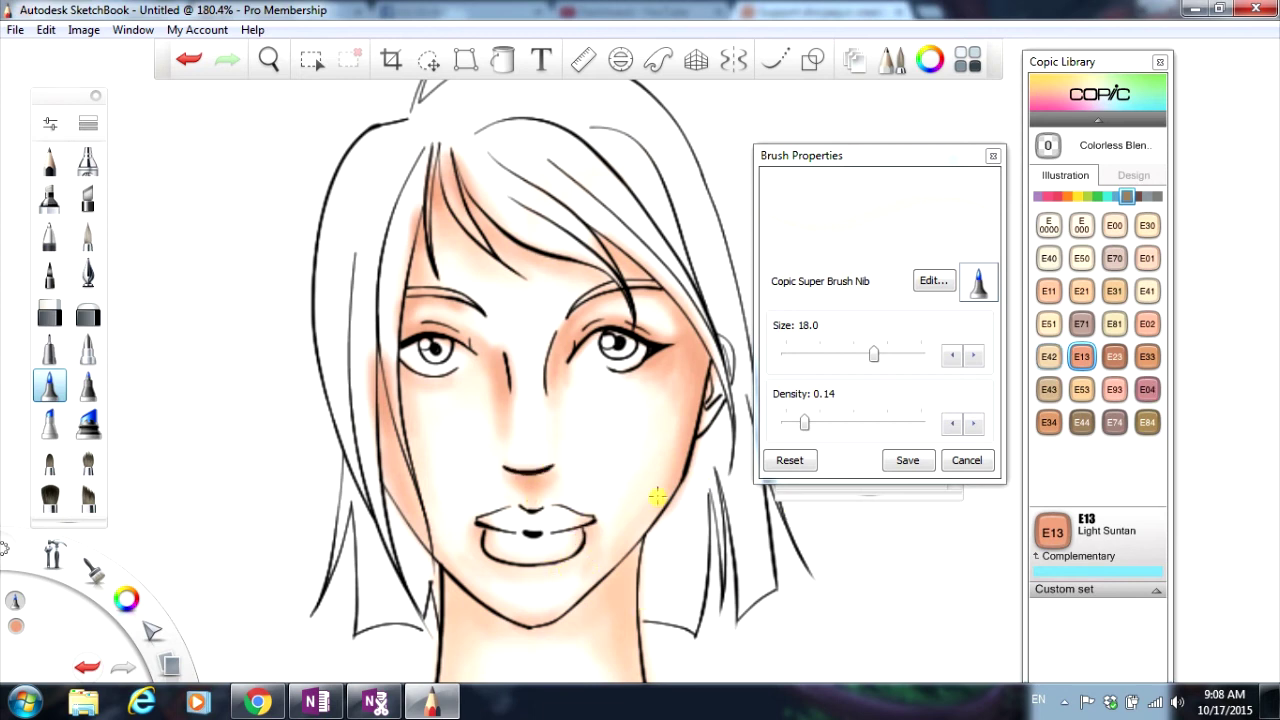
scroll(656, 497, down, 3)
scroll(628, 528, up, 6)
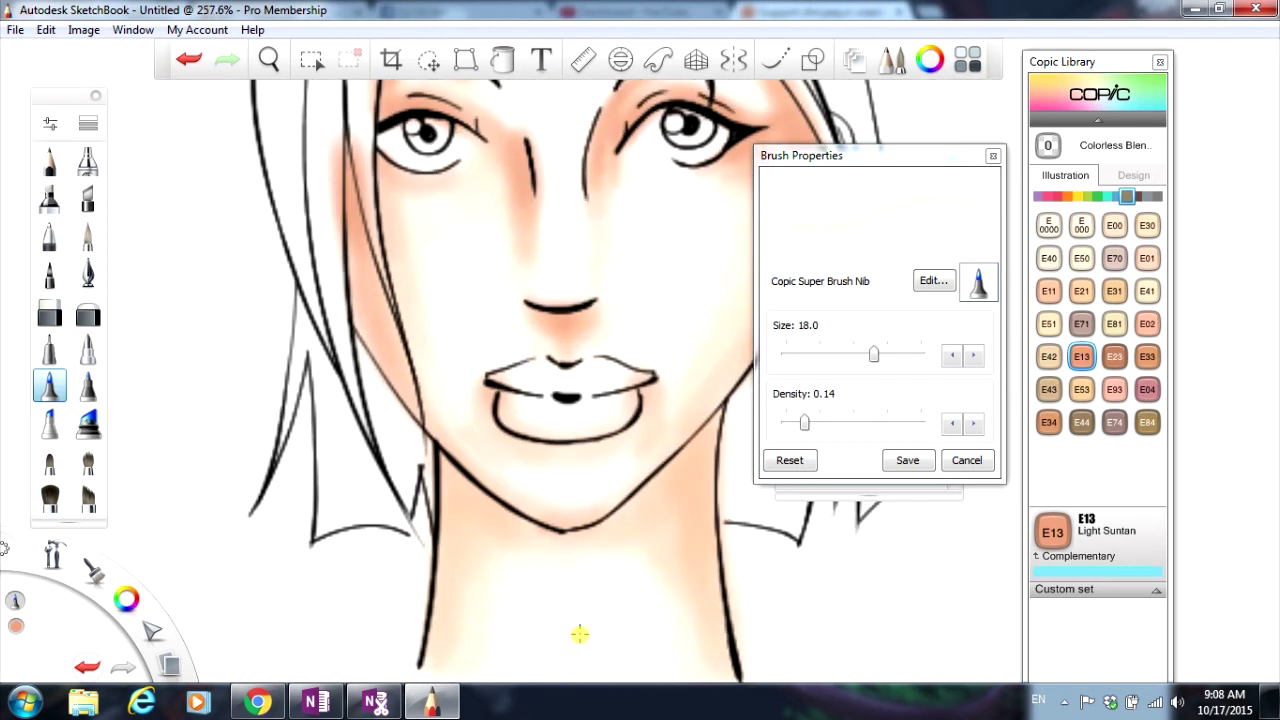
mouse_move(696, 450)
mouse_down()
mouse_move(703, 431)
mouse_move(694, 449)
mouse_move(706, 469)
mouse_move(714, 428)
mouse_move(641, 498)
mouse_move(521, 492)
mouse_up()
mouse_move(447, 461)
mouse_down()
mouse_move(457, 511)
mouse_move(453, 490)
mouse_move(517, 523)
mouse_move(472, 489)
mouse_move(544, 529)
mouse_move(466, 496)
mouse_move(462, 540)
mouse_move(451, 512)
mouse_move(447, 584)
mouse_move(461, 499)
mouse_move(486, 521)
mouse_move(539, 528)
mouse_move(665, 465)
mouse_move(608, 519)
mouse_move(672, 468)
mouse_move(657, 517)
mouse_move(717, 412)
mouse_move(698, 478)
mouse_move(710, 532)
mouse_up()
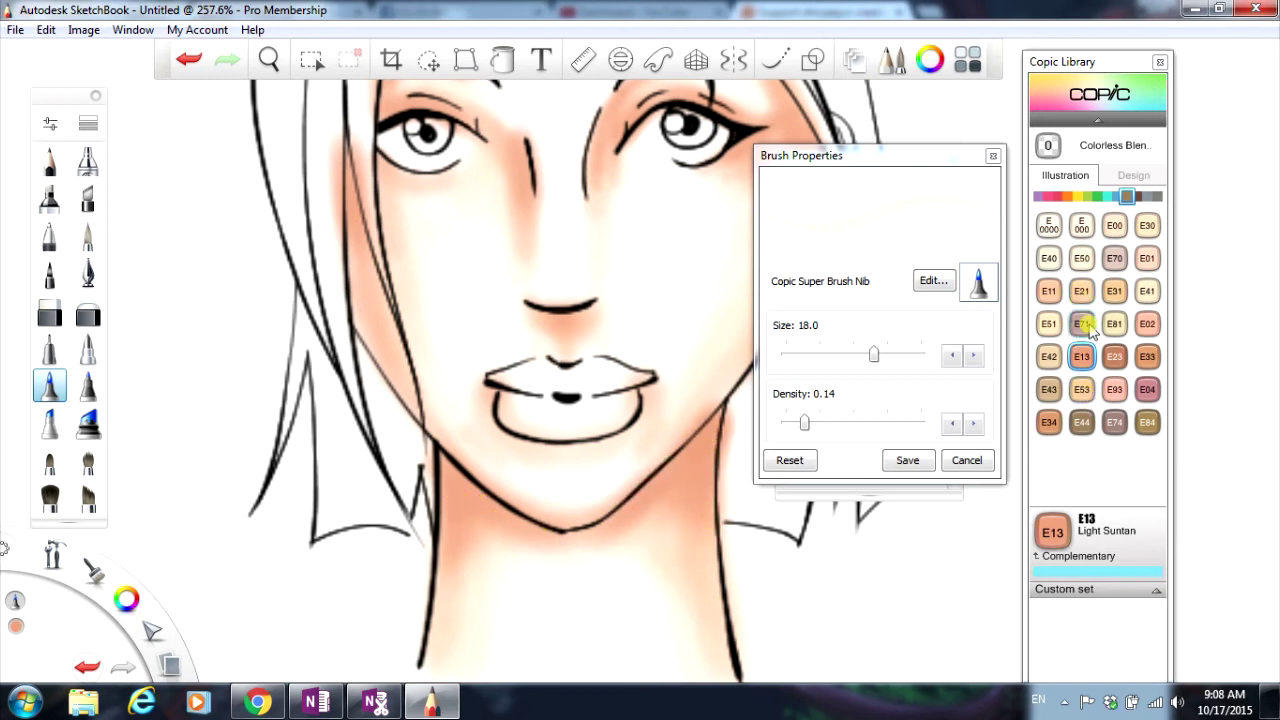
click(1048, 290)
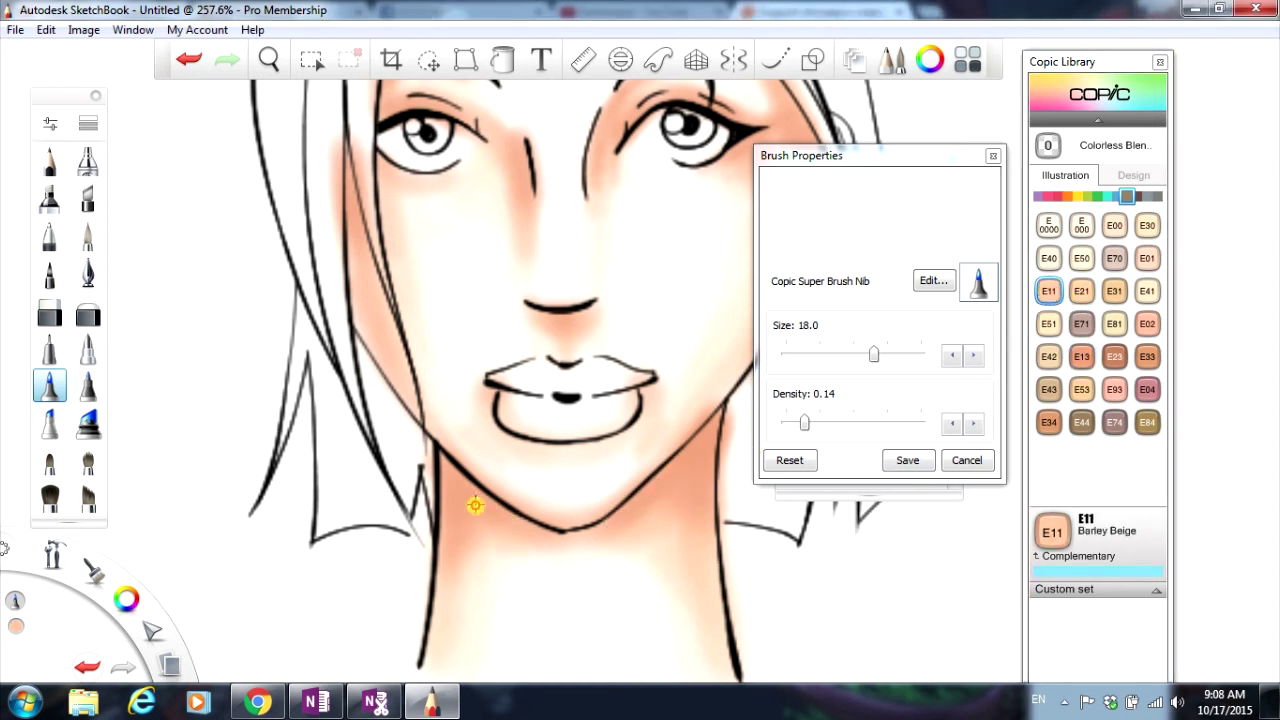
mouse_move(475, 505)
mouse_down()
mouse_move(543, 551)
mouse_move(486, 560)
mouse_move(458, 532)
mouse_move(505, 667)
mouse_up()
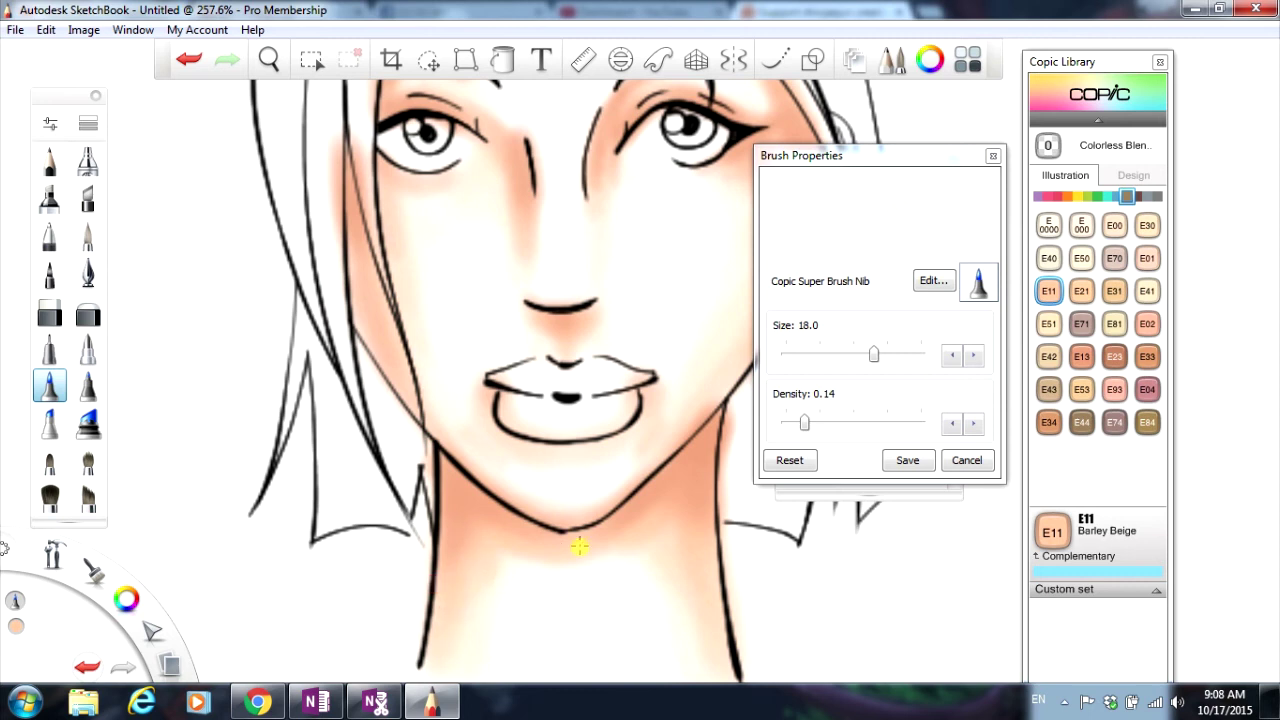
scroll(580, 546, down, 5)
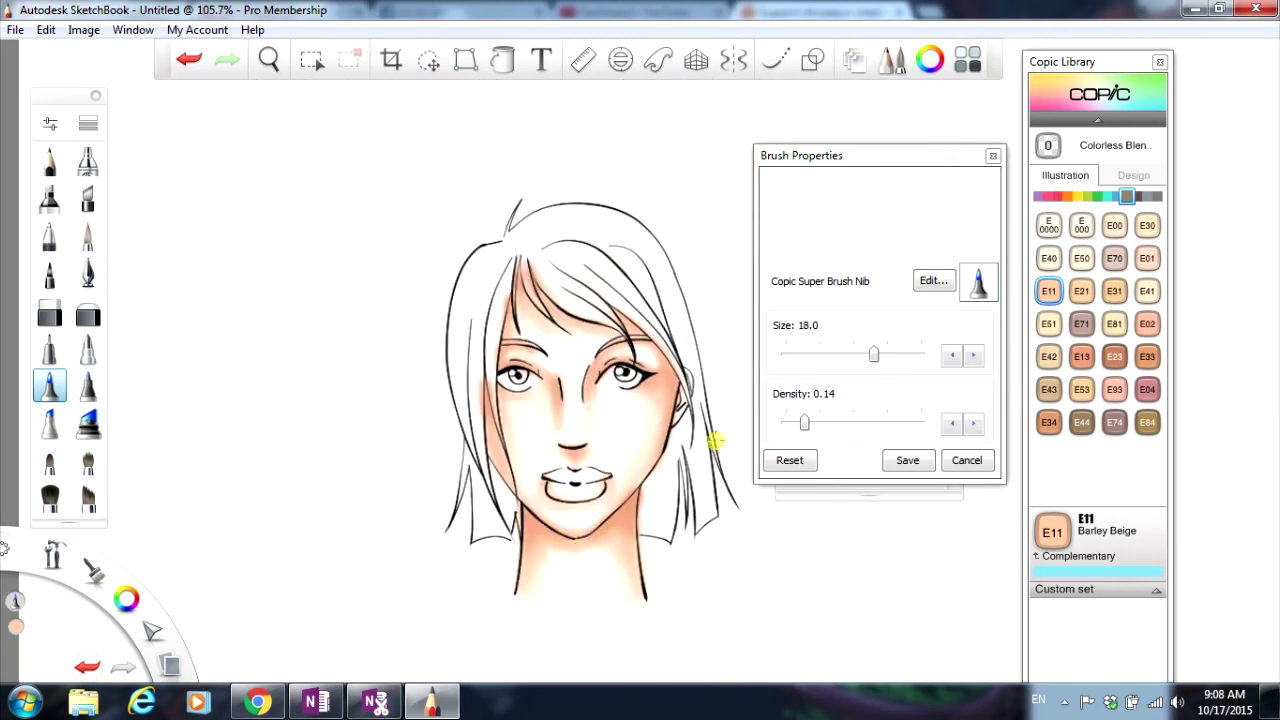
scroll(711, 430, up, 2)
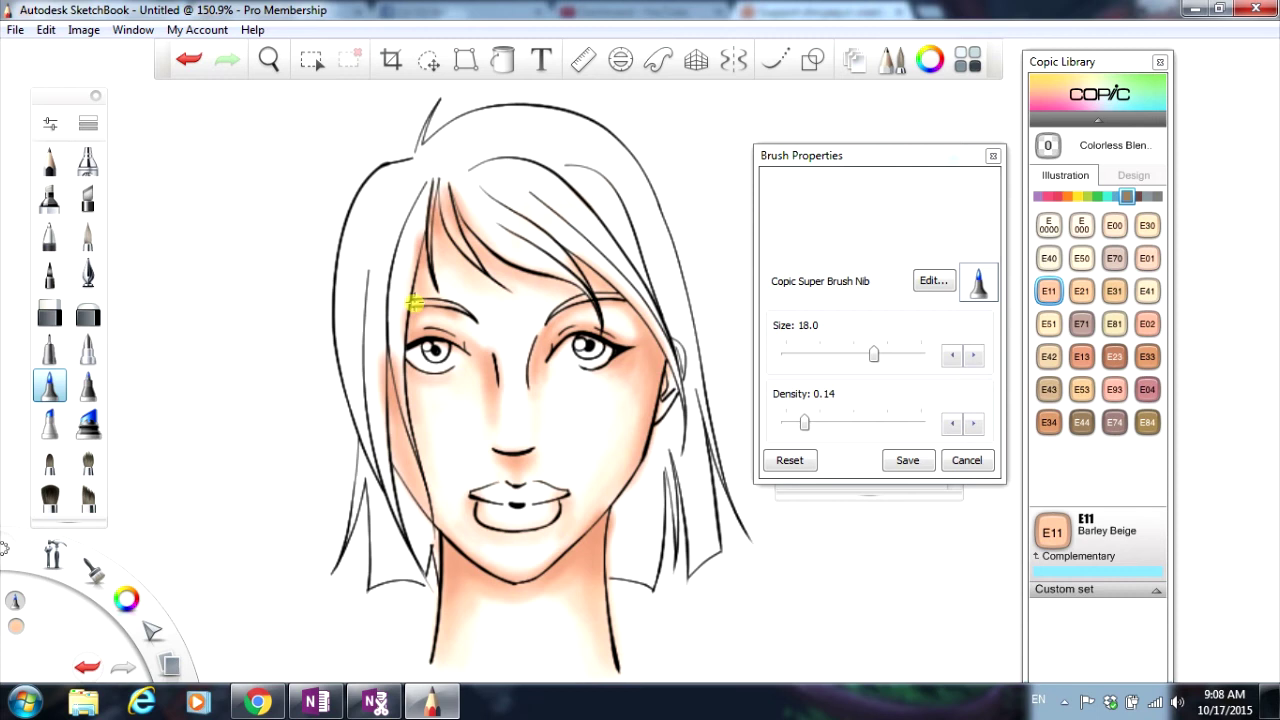
scroll(414, 303, up, 3)
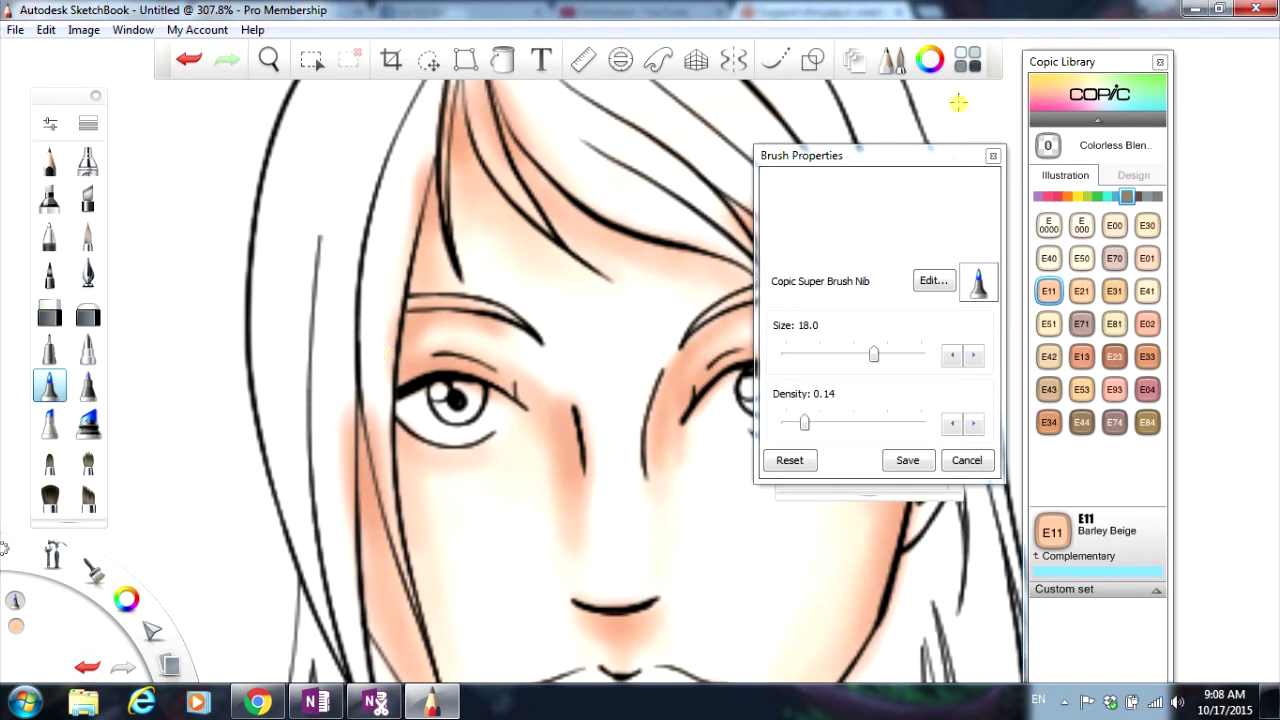
Step: Move the brush settings and the Layers panel so the layer list is in view
drag(857, 163, 959, 143)
click(824, 167)
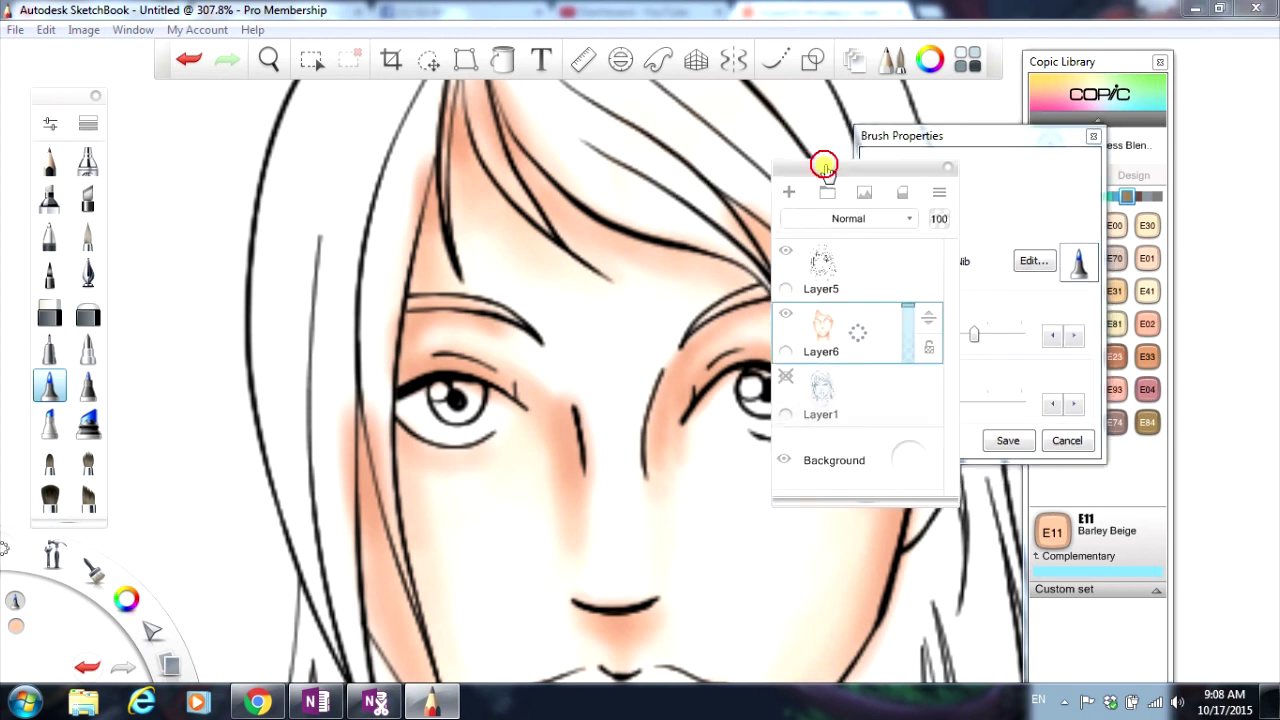
mouse_move(824, 167)
mouse_down()
mouse_move(771, 214)
mouse_move(669, 234)
mouse_up()
drag(160, 263, 160, 265)
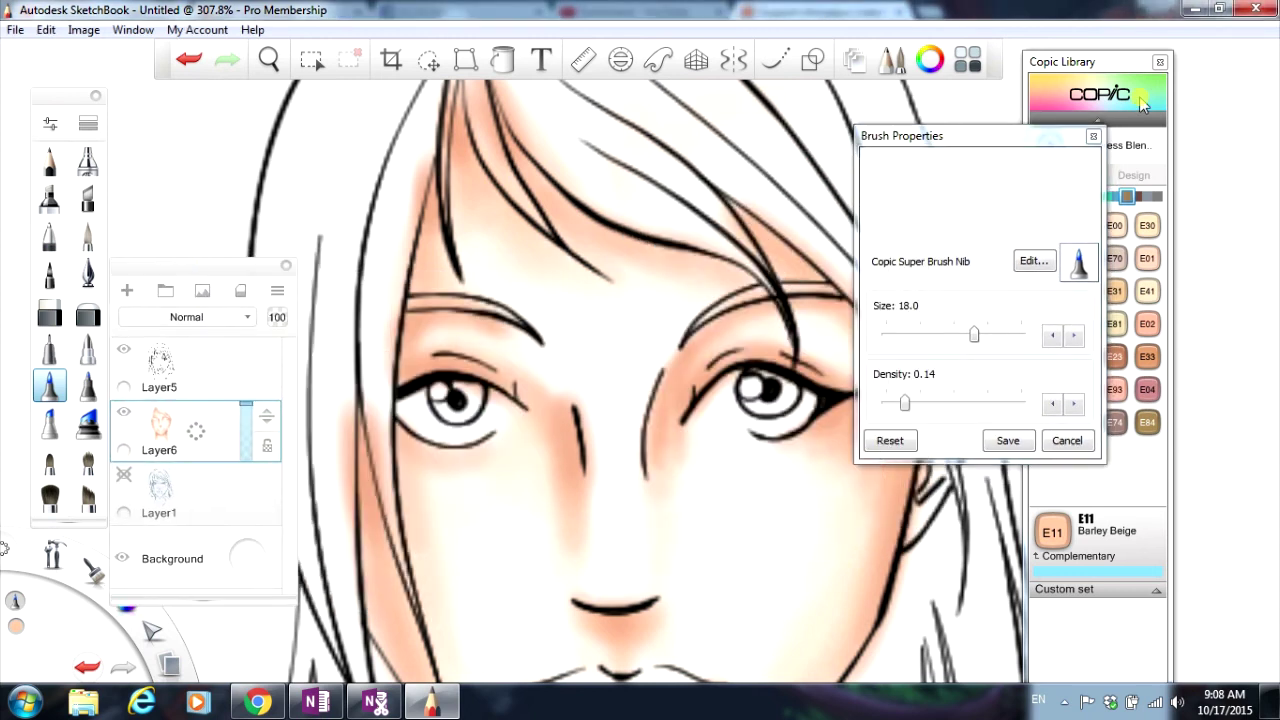
Step: Select the Colorless Blender at size 13 and blend the shading near the left eyebrow
click(1094, 64)
click(1048, 145)
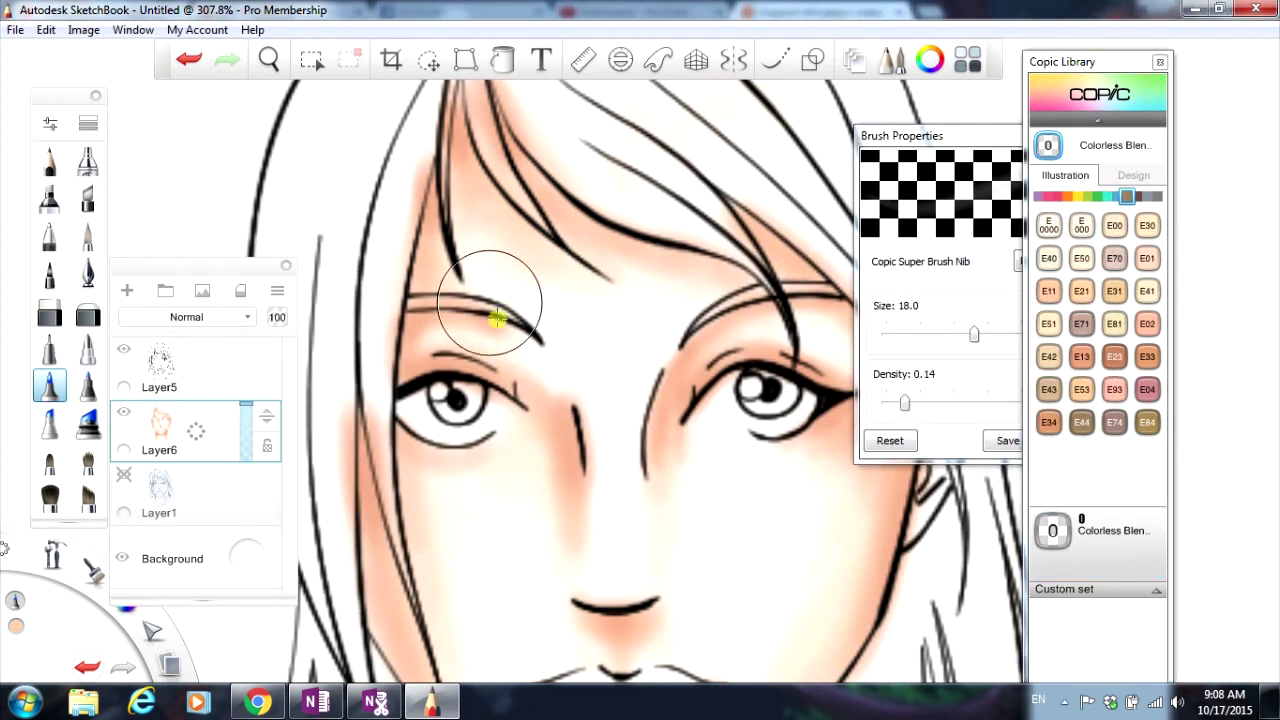
drag(974, 334, 940, 334)
mouse_move(560, 402)
mouse_down()
mouse_move(568, 348)
mouse_move(507, 327)
mouse_move(570, 342)
mouse_move(584, 364)
mouse_move(562, 322)
mouse_move(581, 390)
mouse_move(562, 331)
mouse_up()
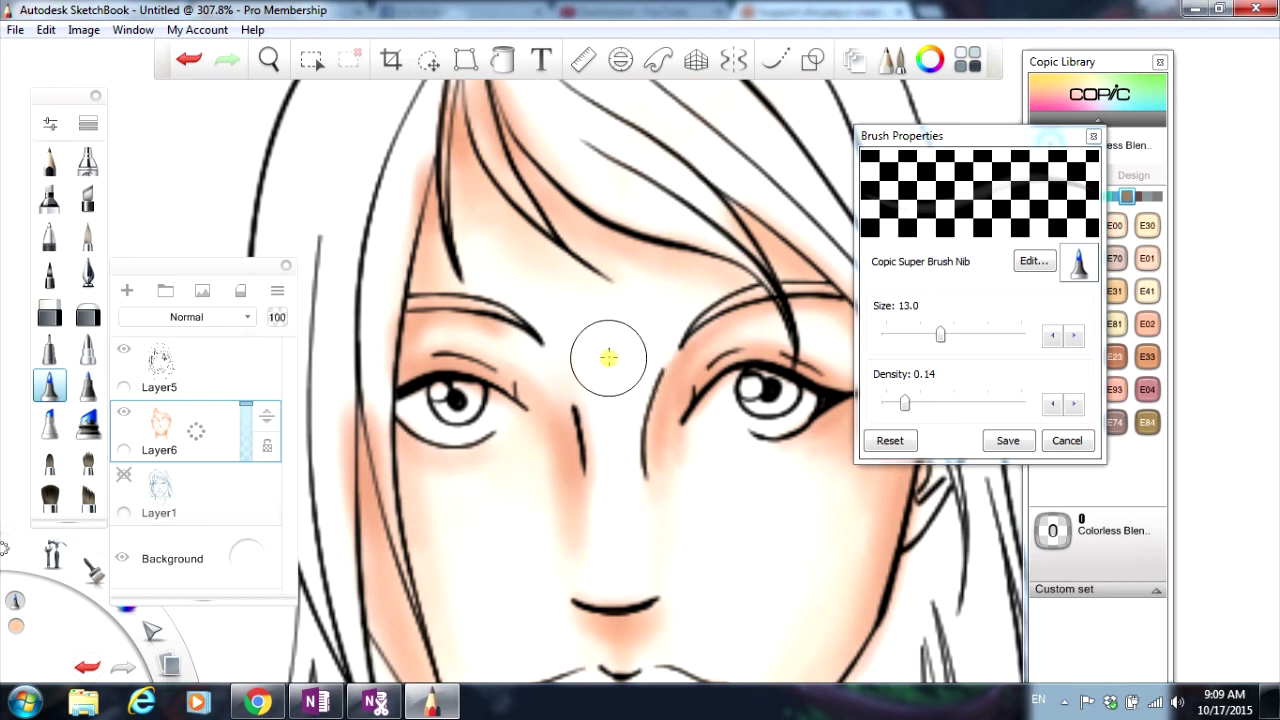
Step: Deepen the shading beside the nose bridge with E13, then try E11, E00 and the Colorless Blender
click(1108, 440)
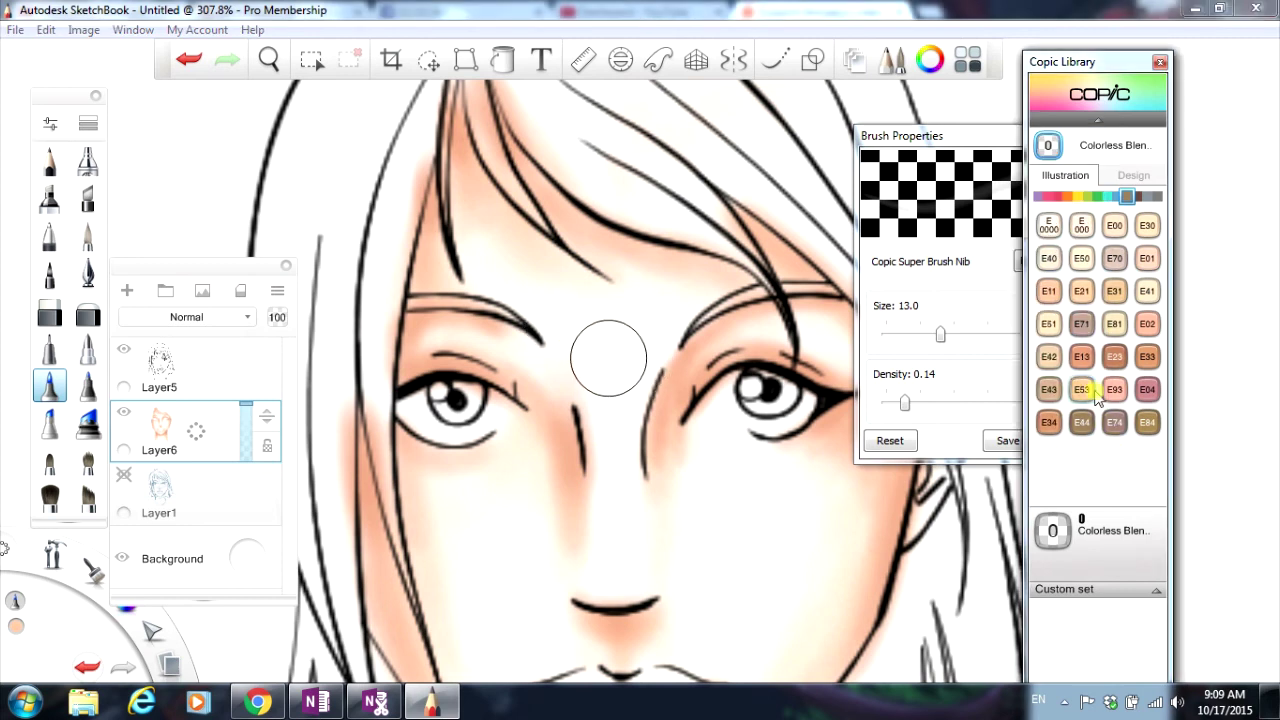
click(1082, 358)
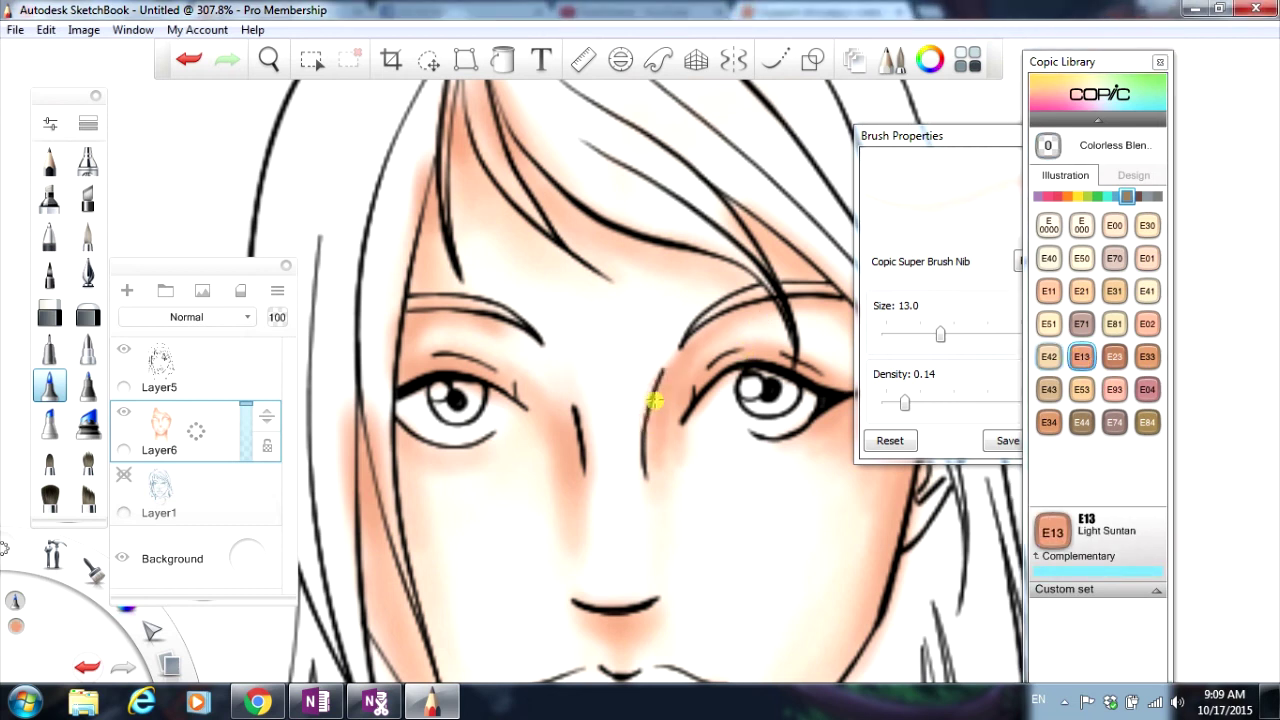
mouse_move(662, 419)
mouse_down()
mouse_move(681, 382)
mouse_move(662, 430)
mouse_up()
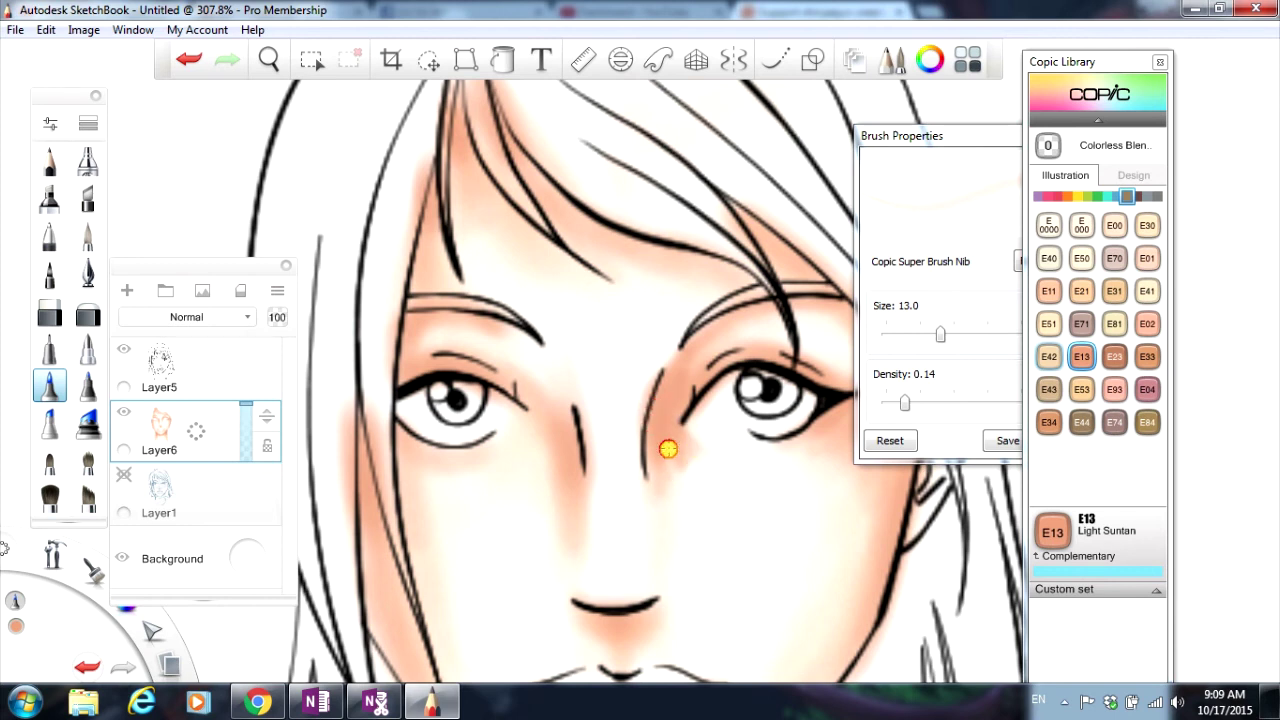
click(1048, 291)
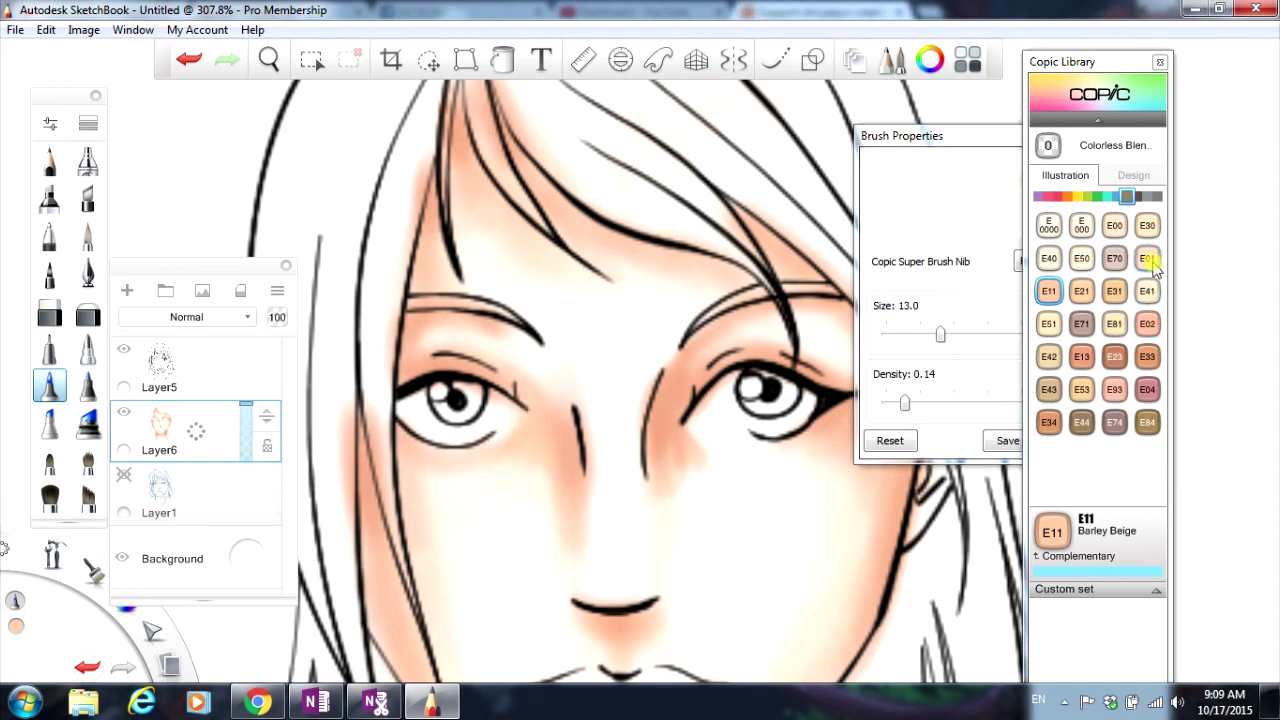
click(1114, 225)
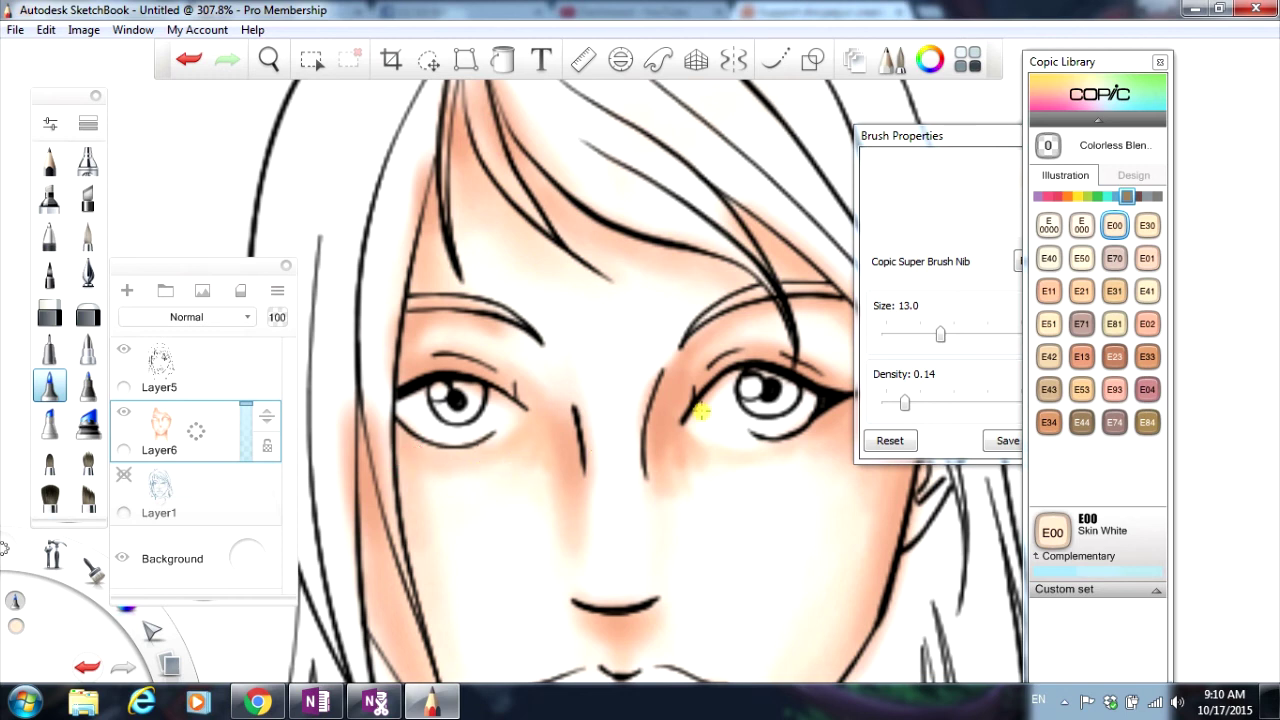
click(1047, 147)
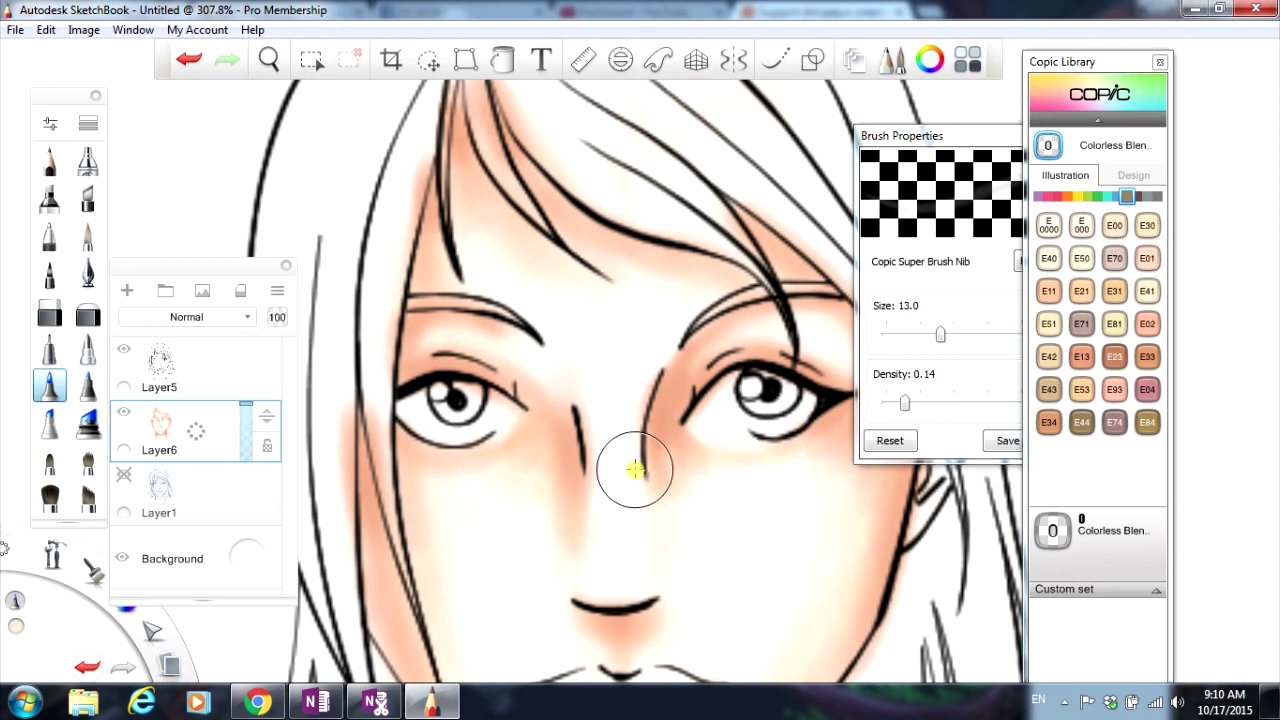
scroll(635, 470, down, 5)
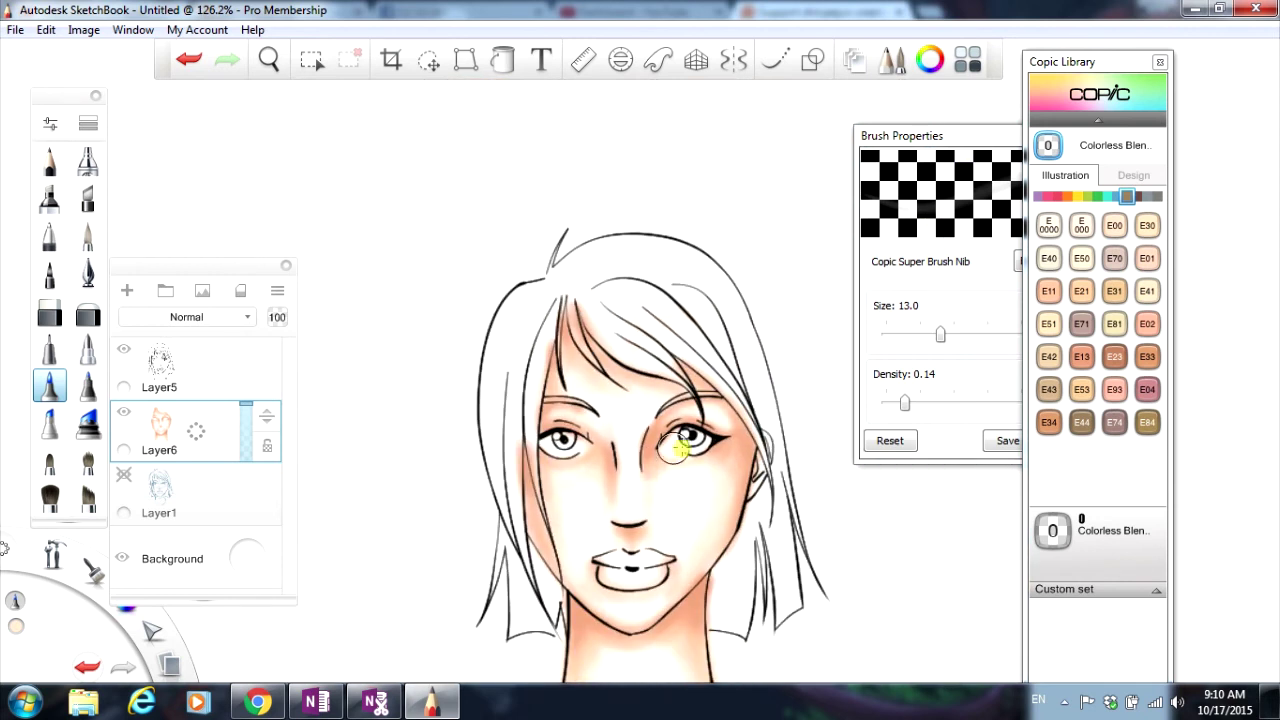
scroll(689, 494, up, 4)
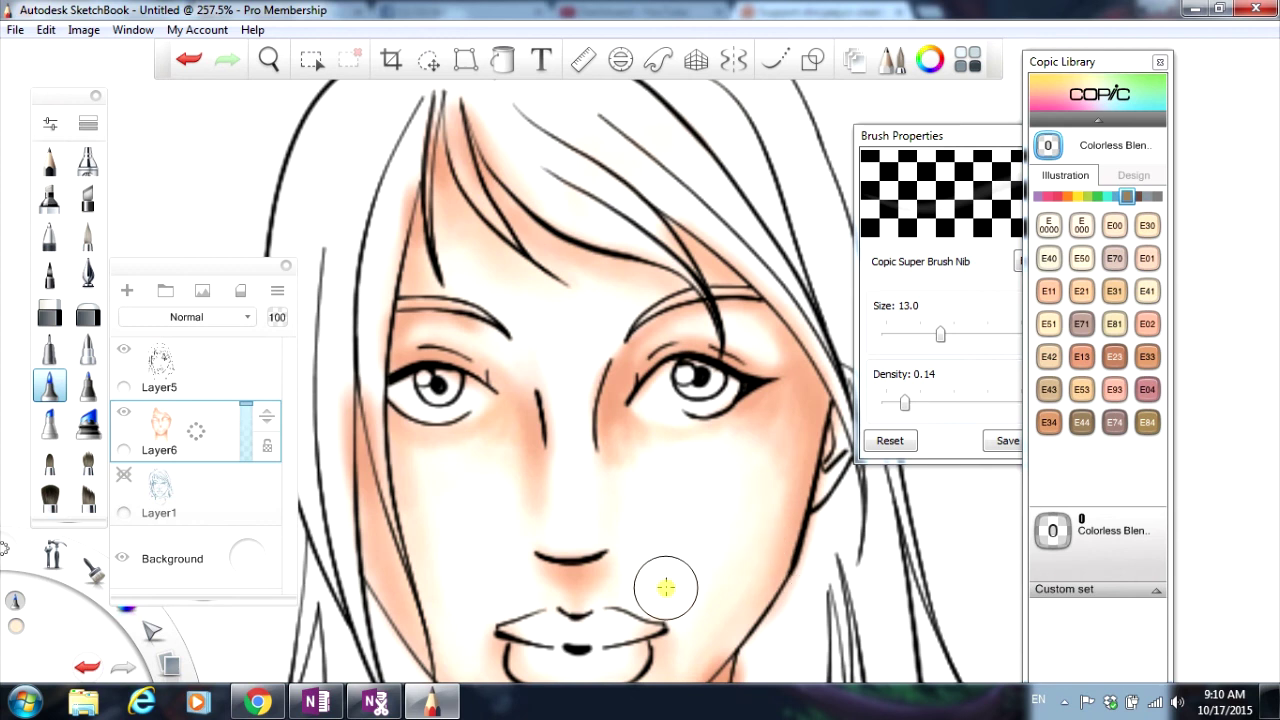
Step: Choose E00 Skin White at size 16 and lightly brush the skin near the nose
click(1114, 225)
click(946, 331)
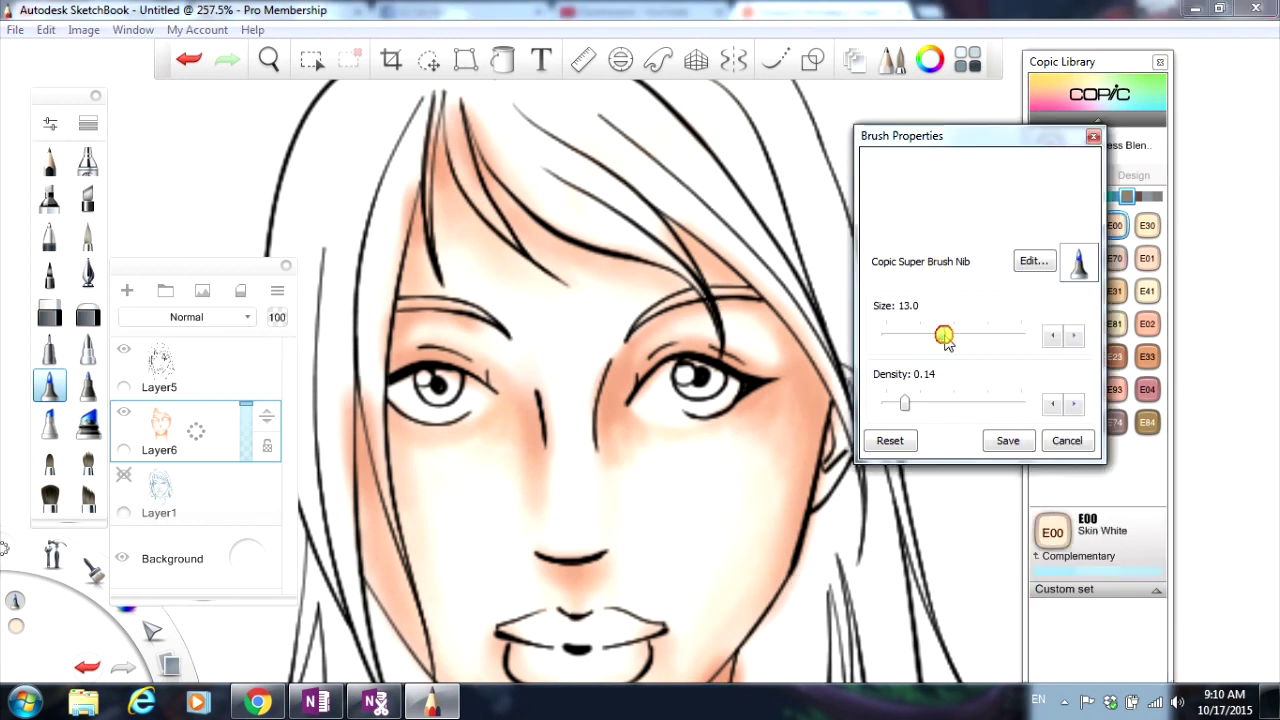
drag(946, 333, 966, 334)
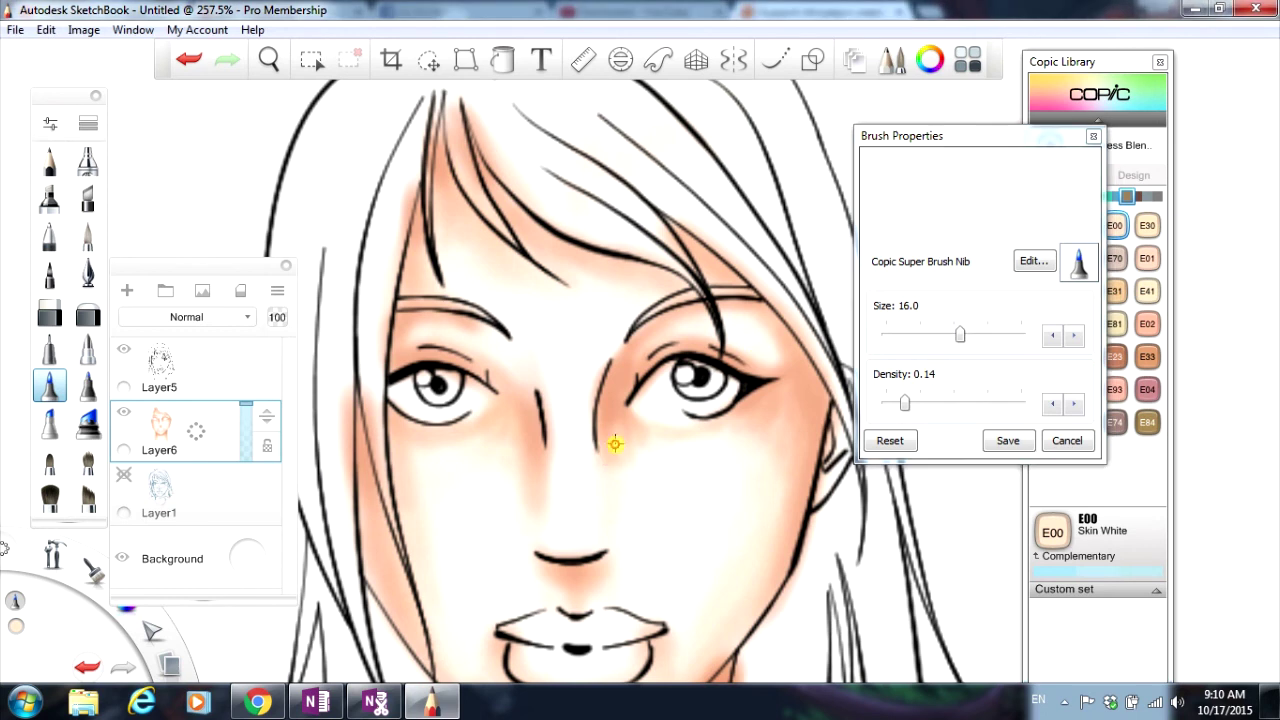
mouse_move(643, 443)
mouse_down()
mouse_move(614, 483)
mouse_move(647, 461)
mouse_move(688, 520)
mouse_up()
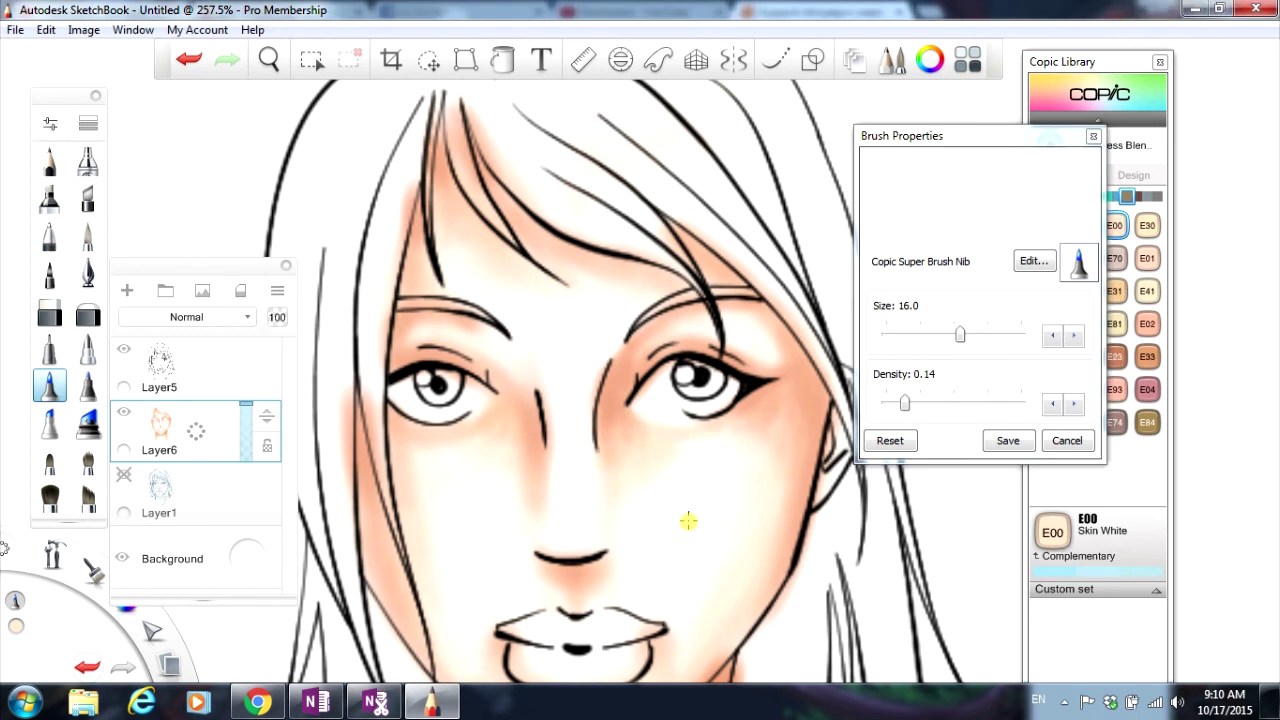
mouse_move(524, 439)
mouse_down()
mouse_move(494, 441)
mouse_move(500, 429)
mouse_move(518, 448)
mouse_up()
scroll(540, 551, down, 3)
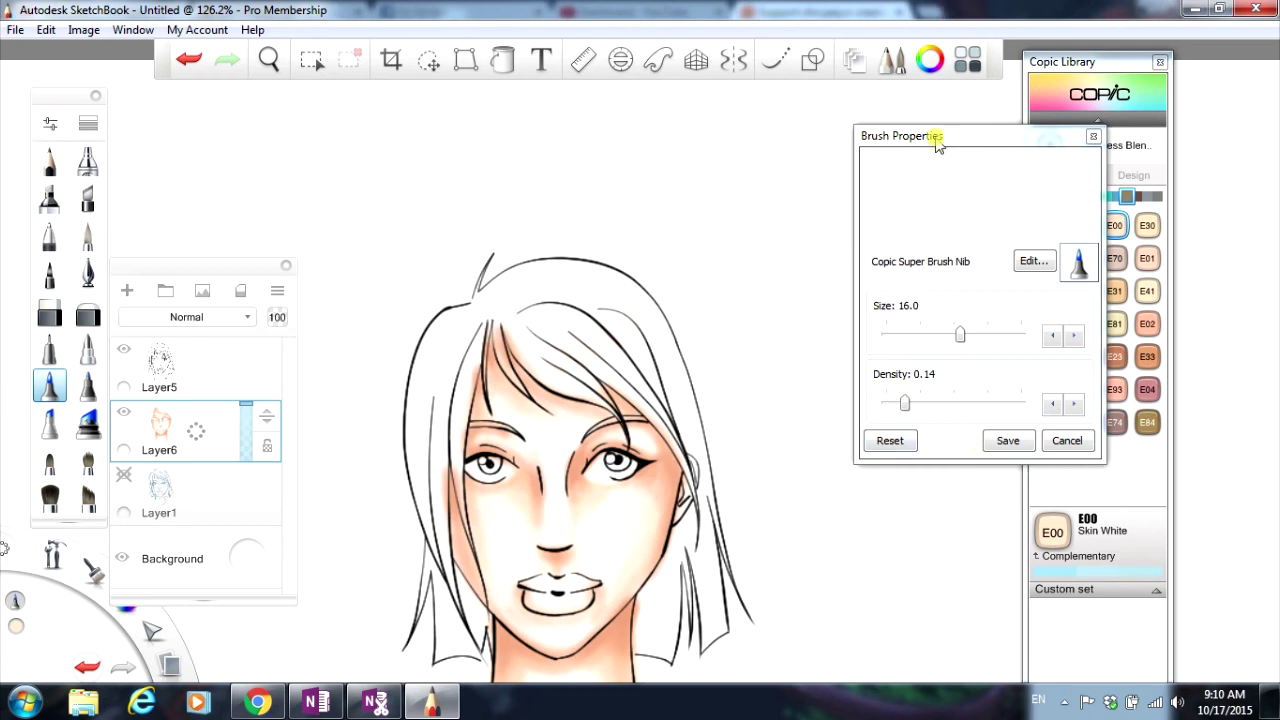
Step: Add an empty Layer7 from the Layers panel, move the panel back left and select Layer6
drag(934, 137, 882, 127)
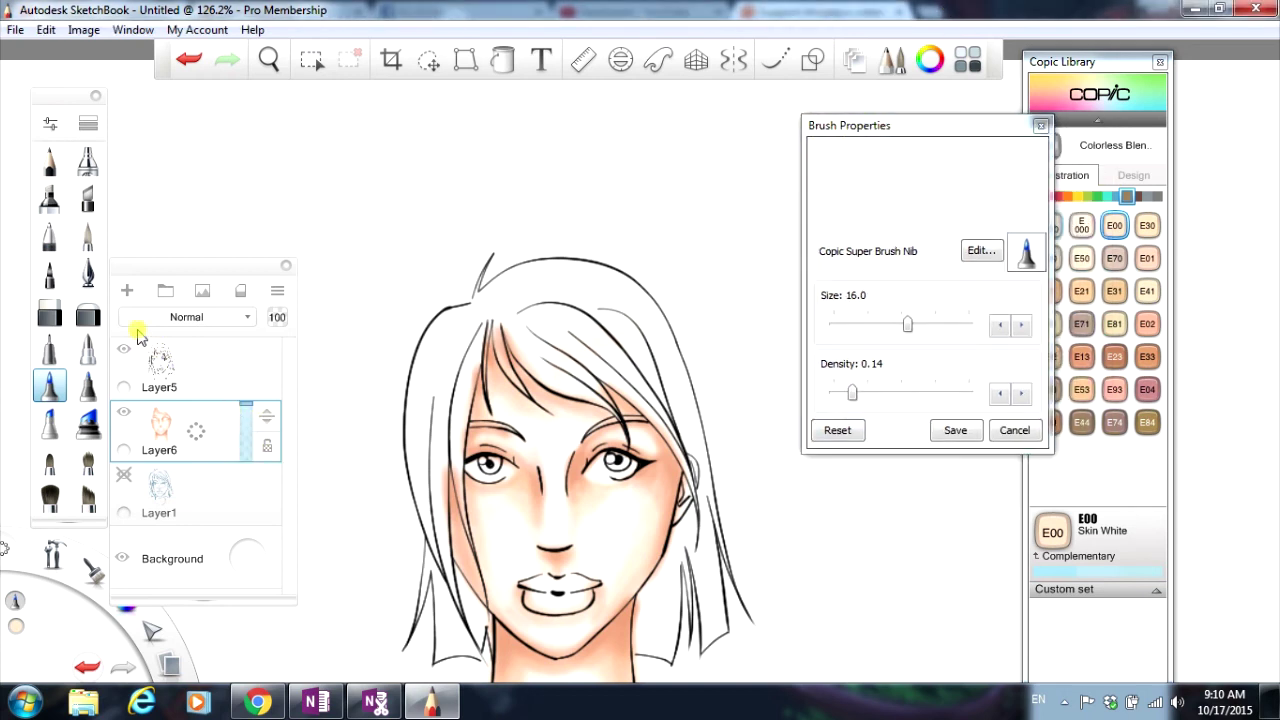
drag(170, 268, 561, 200)
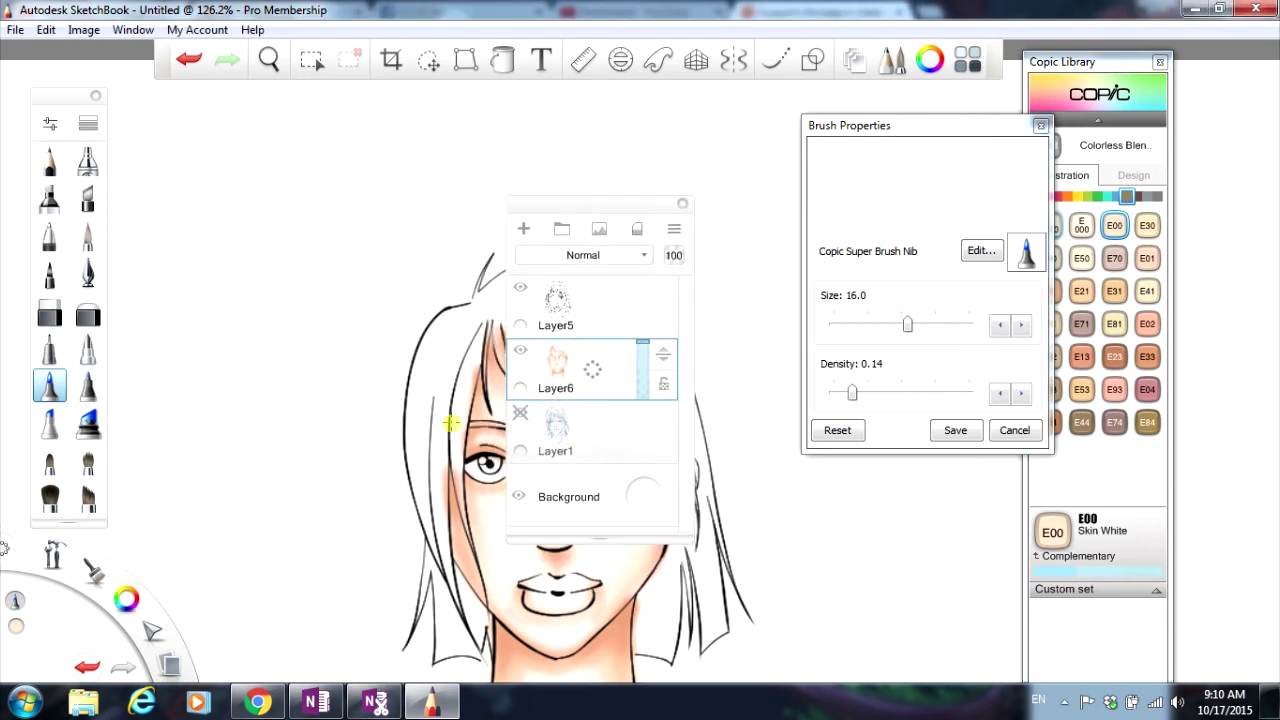
click(526, 232)
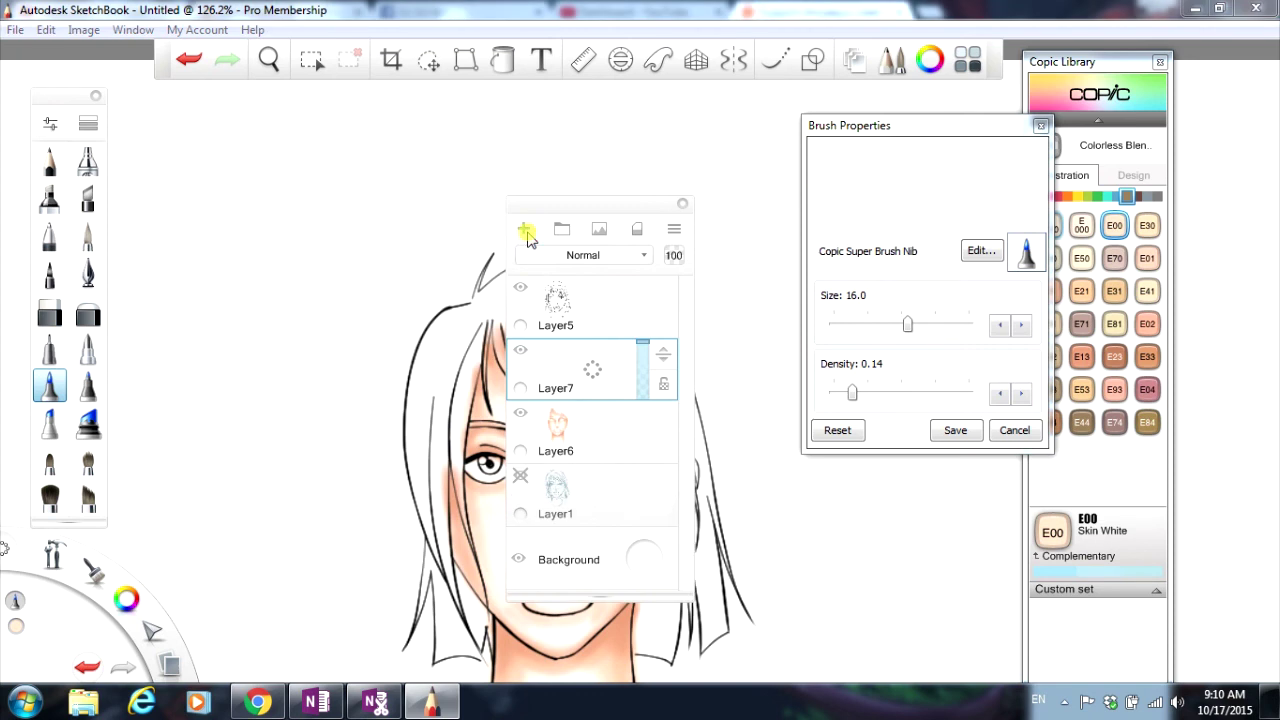
drag(606, 206, 238, 191)
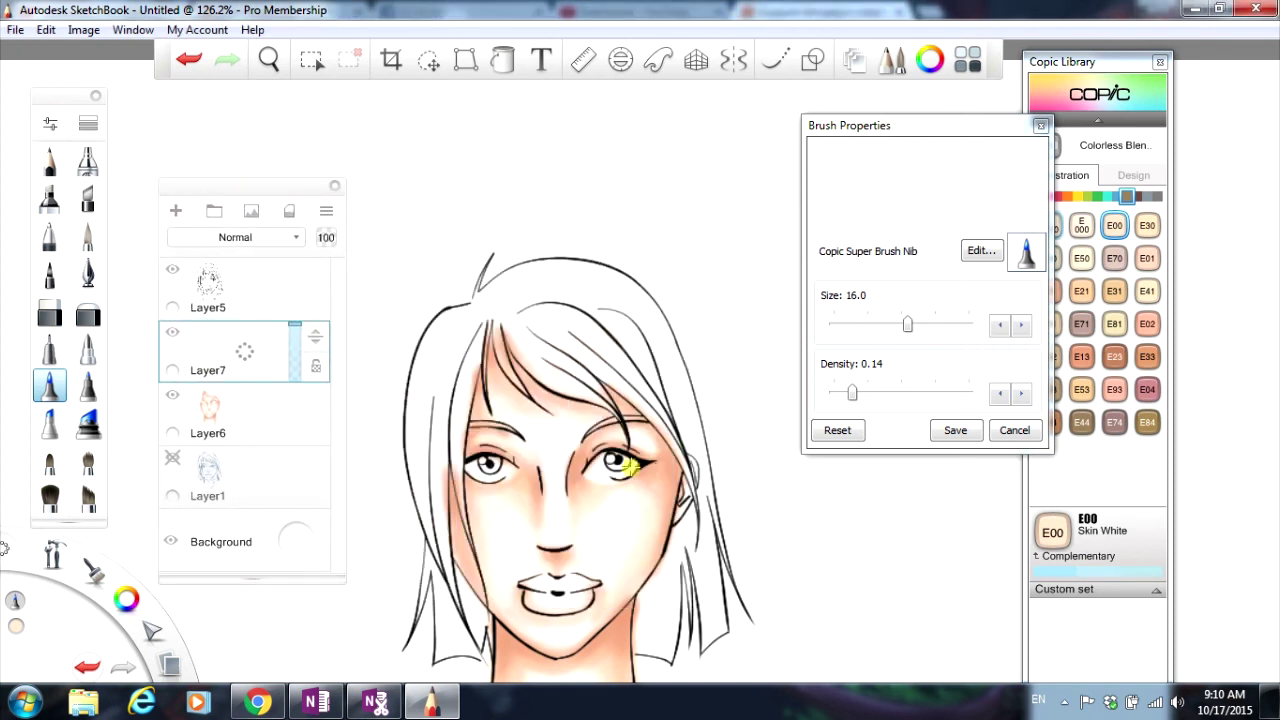
click(220, 402)
Step: Use the Hard Eraser to remove stray colour at the eye's lower-left line end
scroll(605, 468, up, 5)
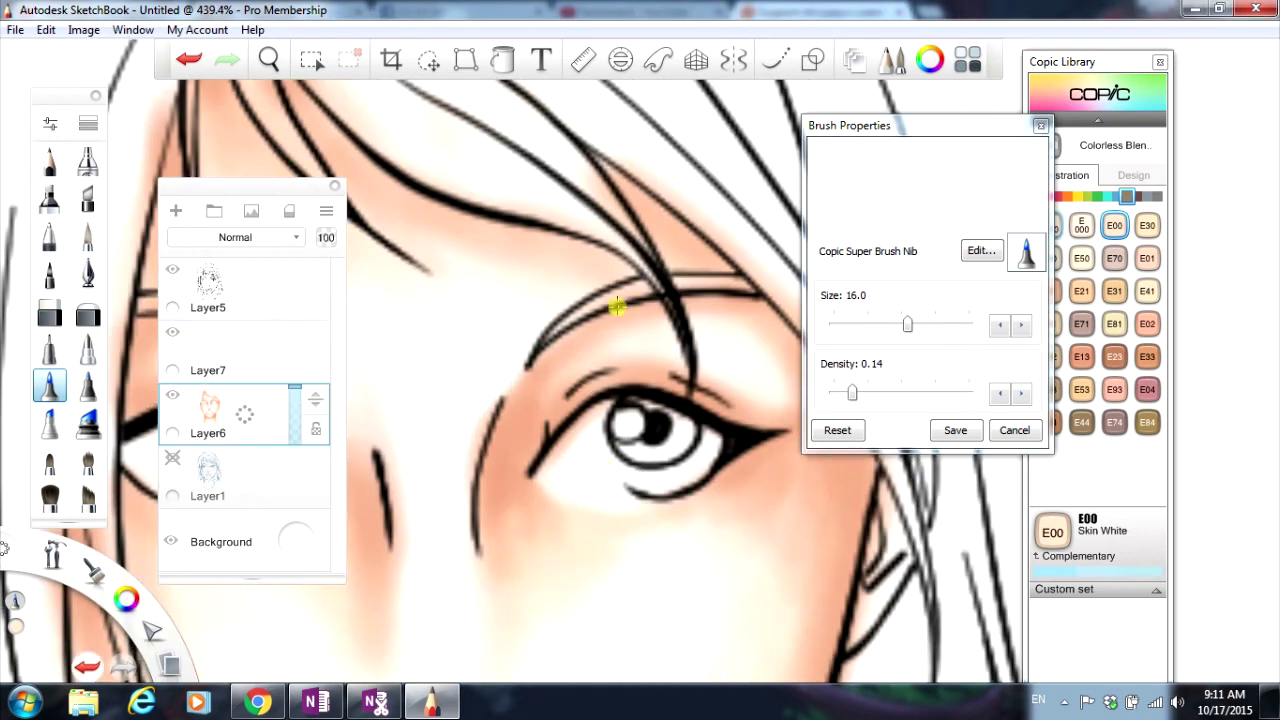
click(50, 315)
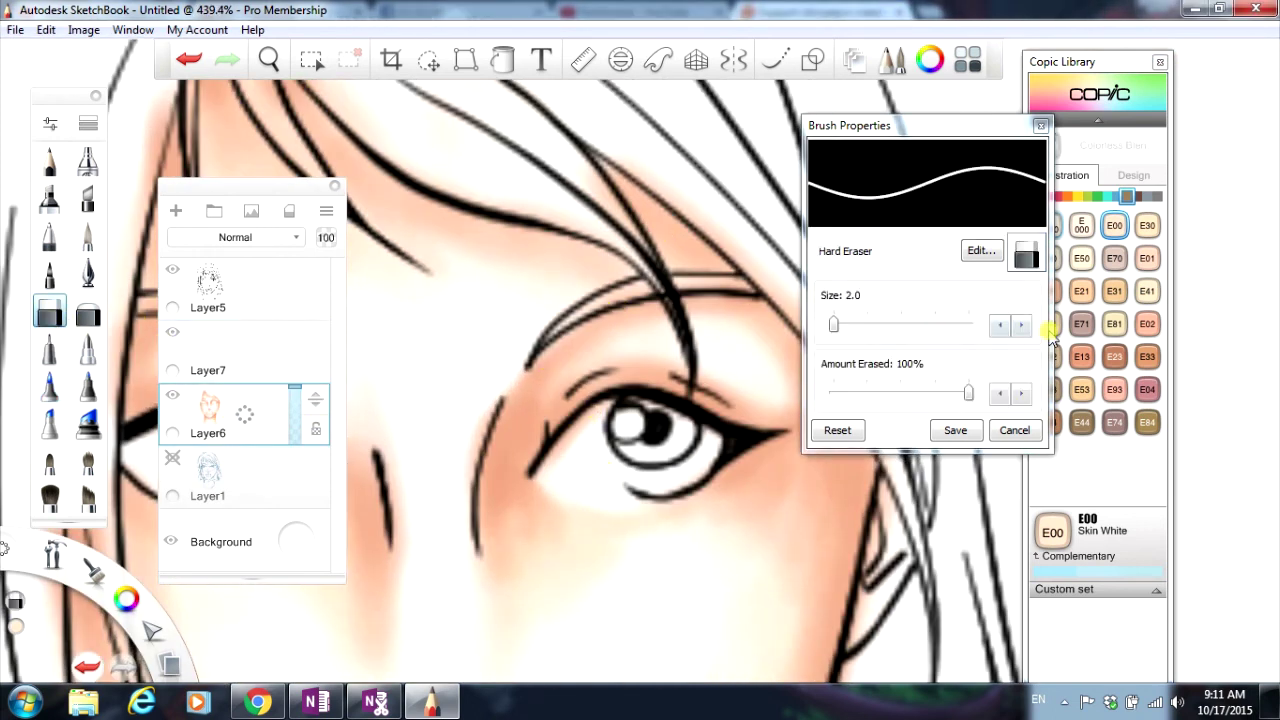
drag(968, 123, 934, 100)
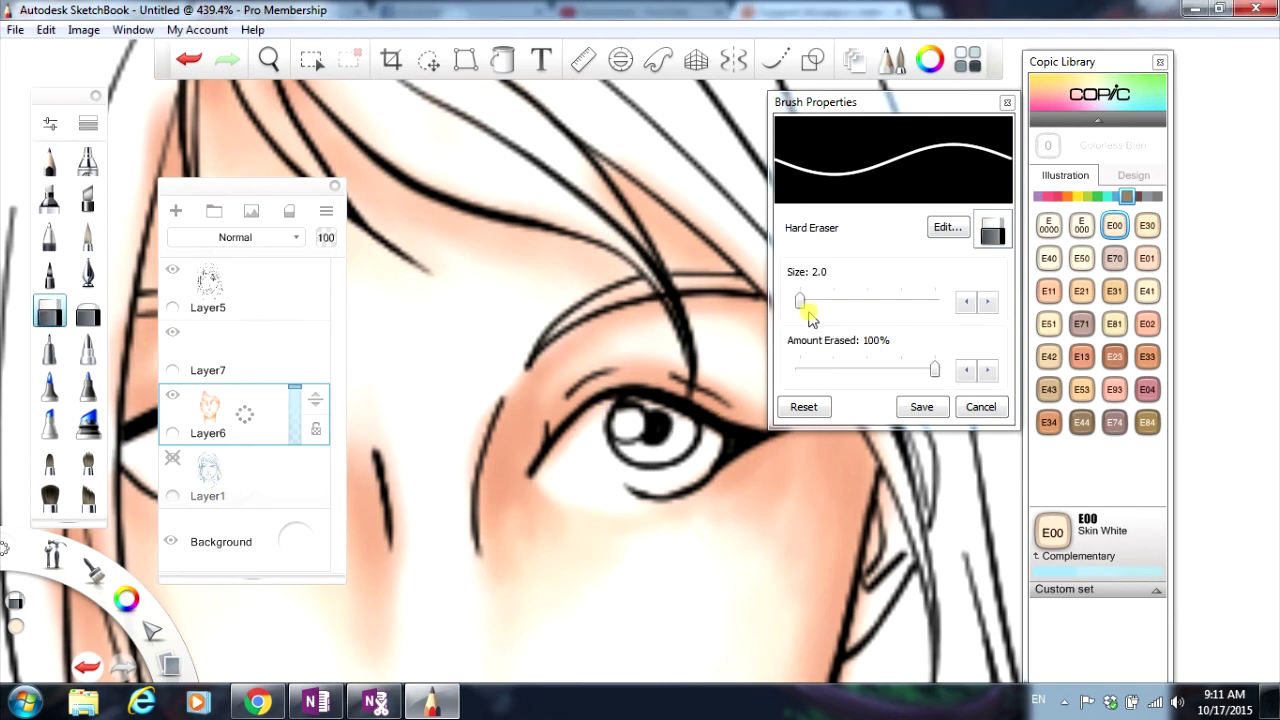
click(541, 470)
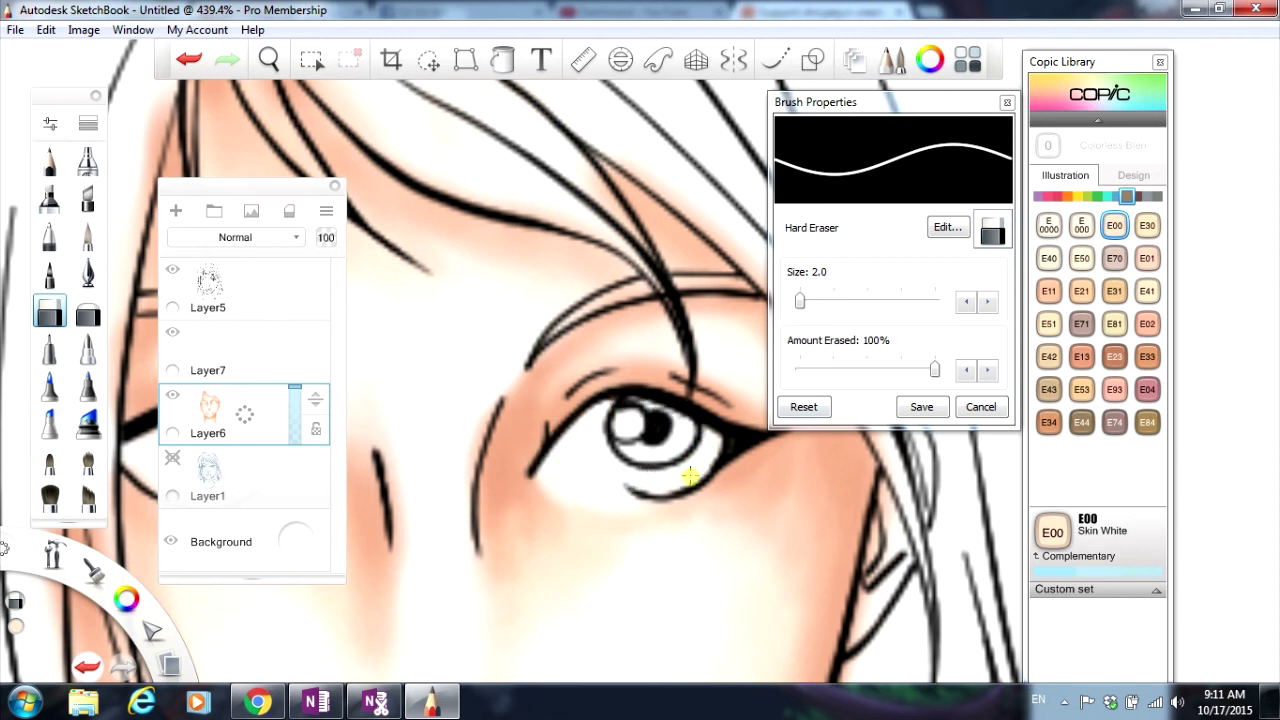
Step: Move the Layers panel off the left eye, reposition brush settings and raise the Copic Library
drag(270, 186, 469, 188)
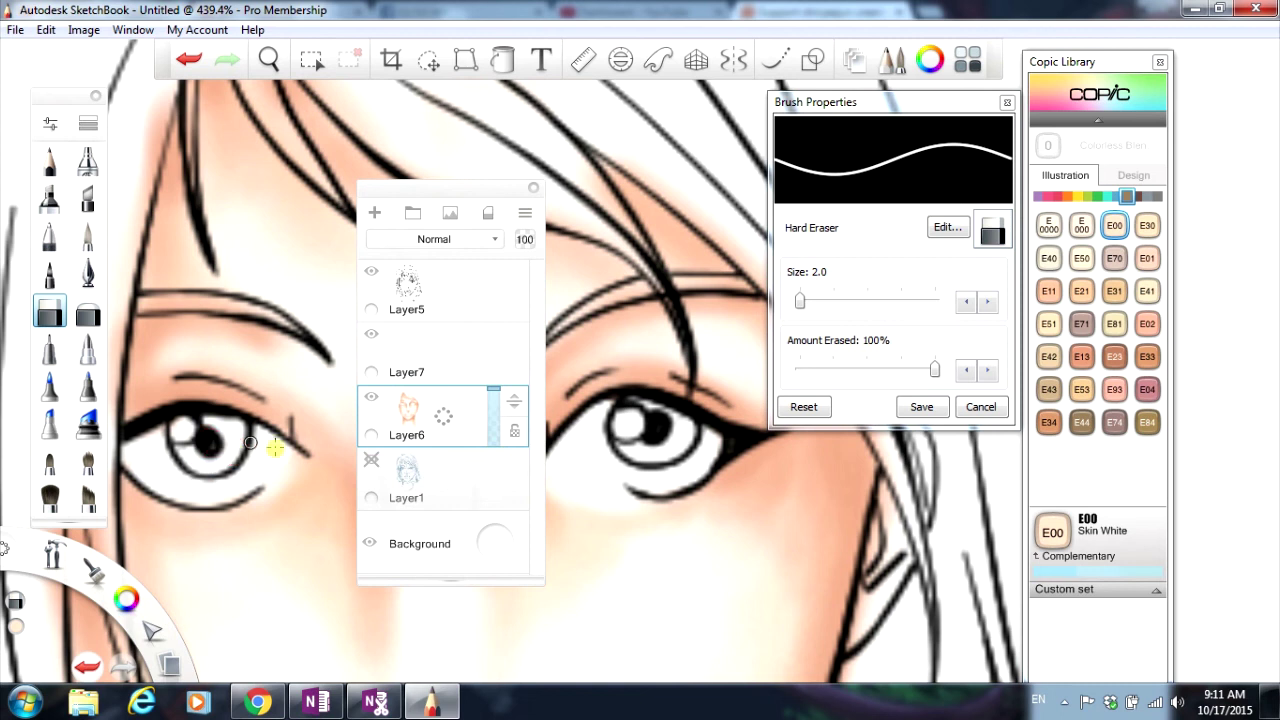
drag(459, 197, 389, 200)
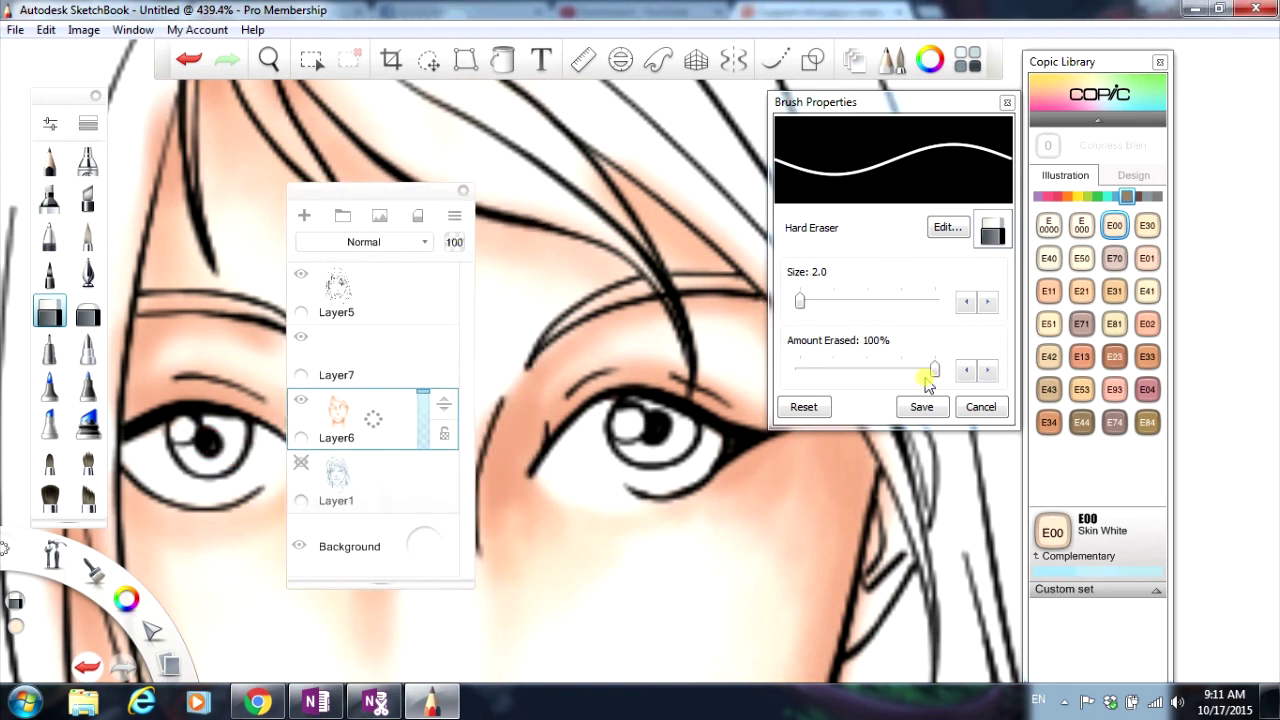
drag(931, 104, 952, 101)
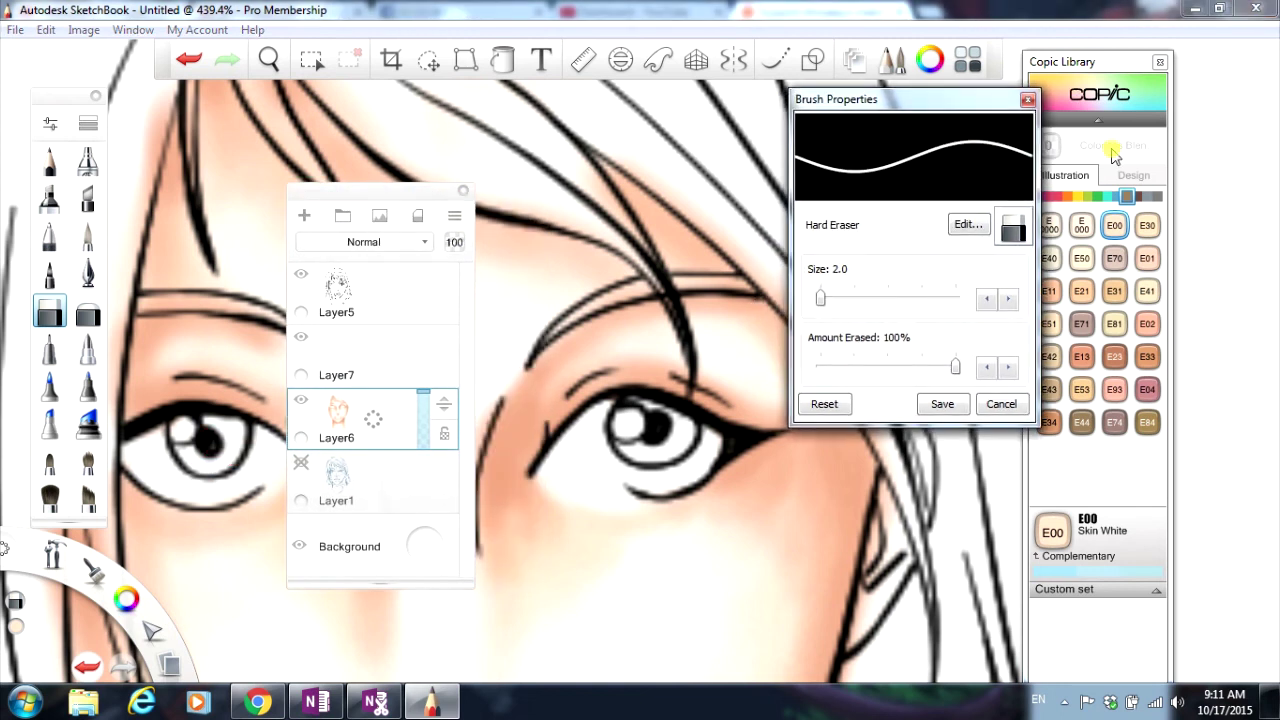
click(1100, 63)
Step: Pick BG01 Aqua Blue and, at size 12, brush light aqua into the right iris
click(1108, 197)
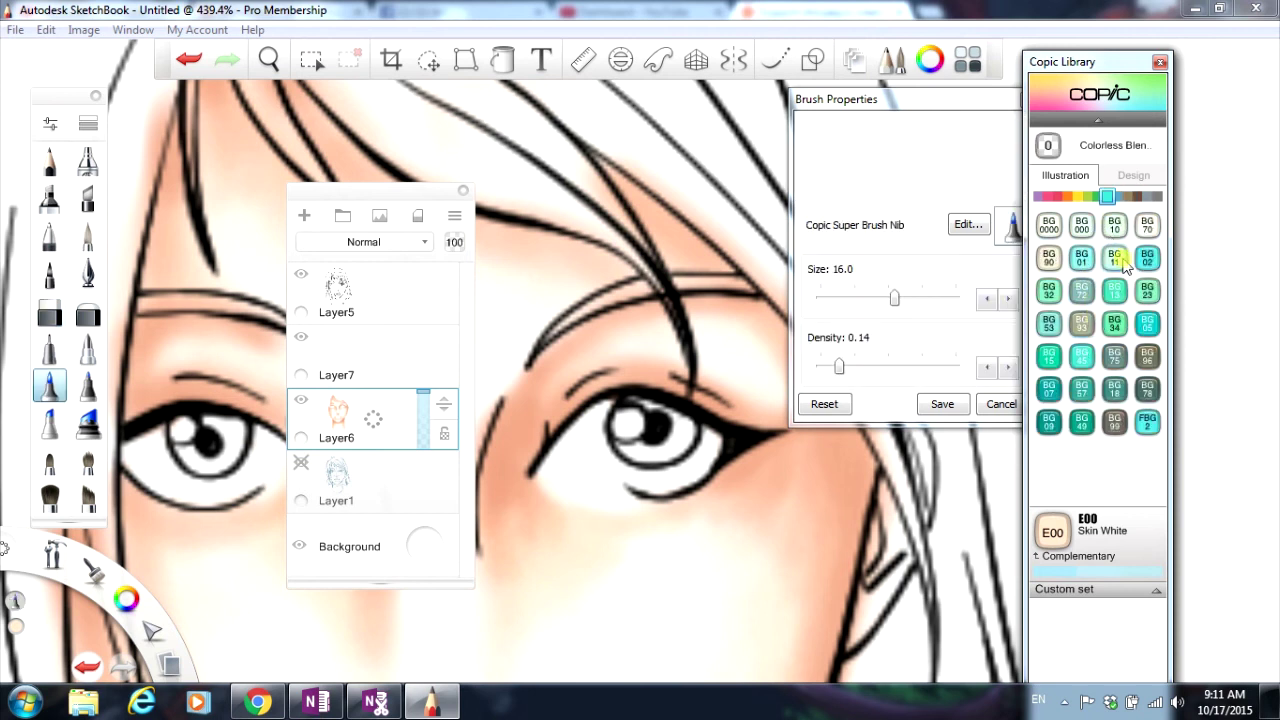
click(1081, 258)
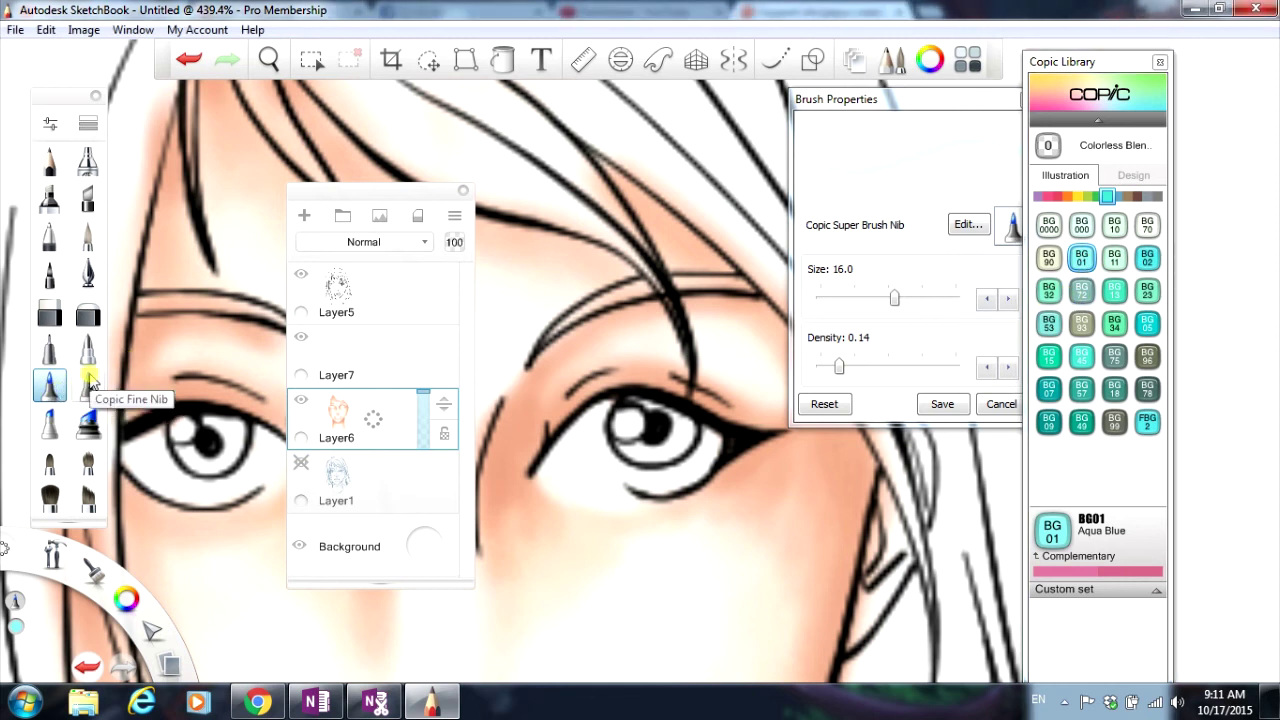
drag(643, 451, 649, 449)
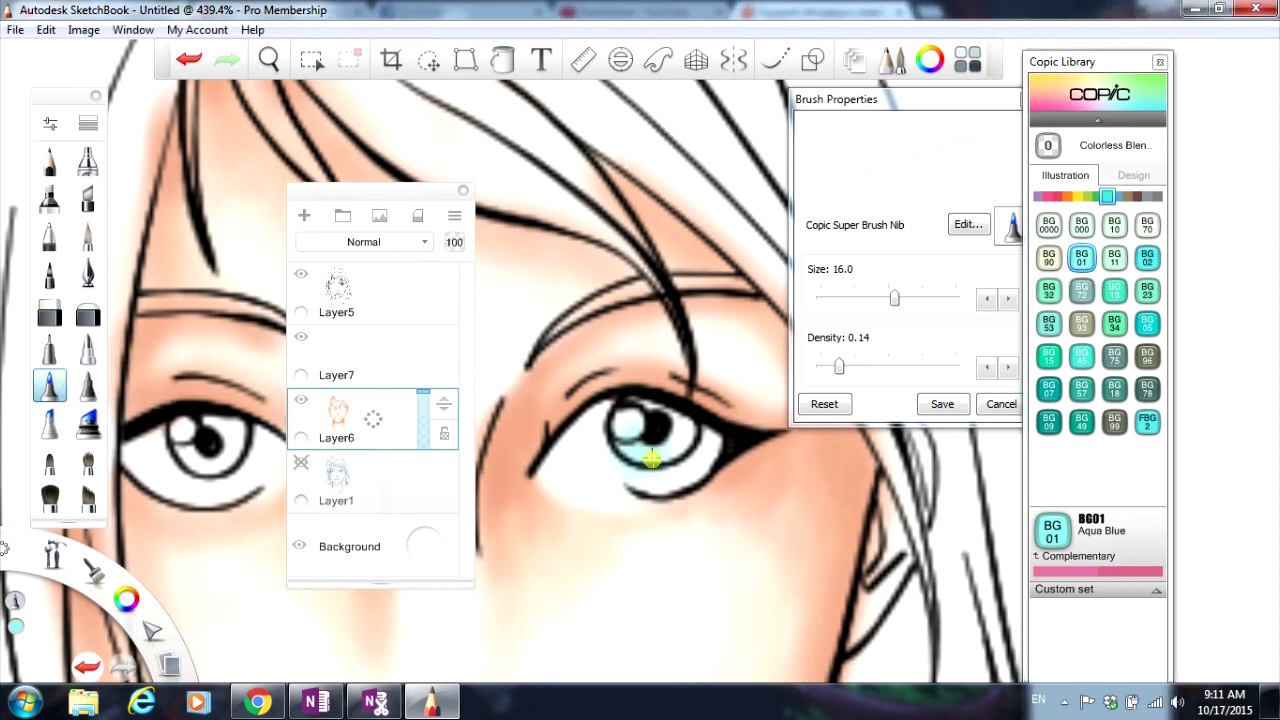
click(189, 59)
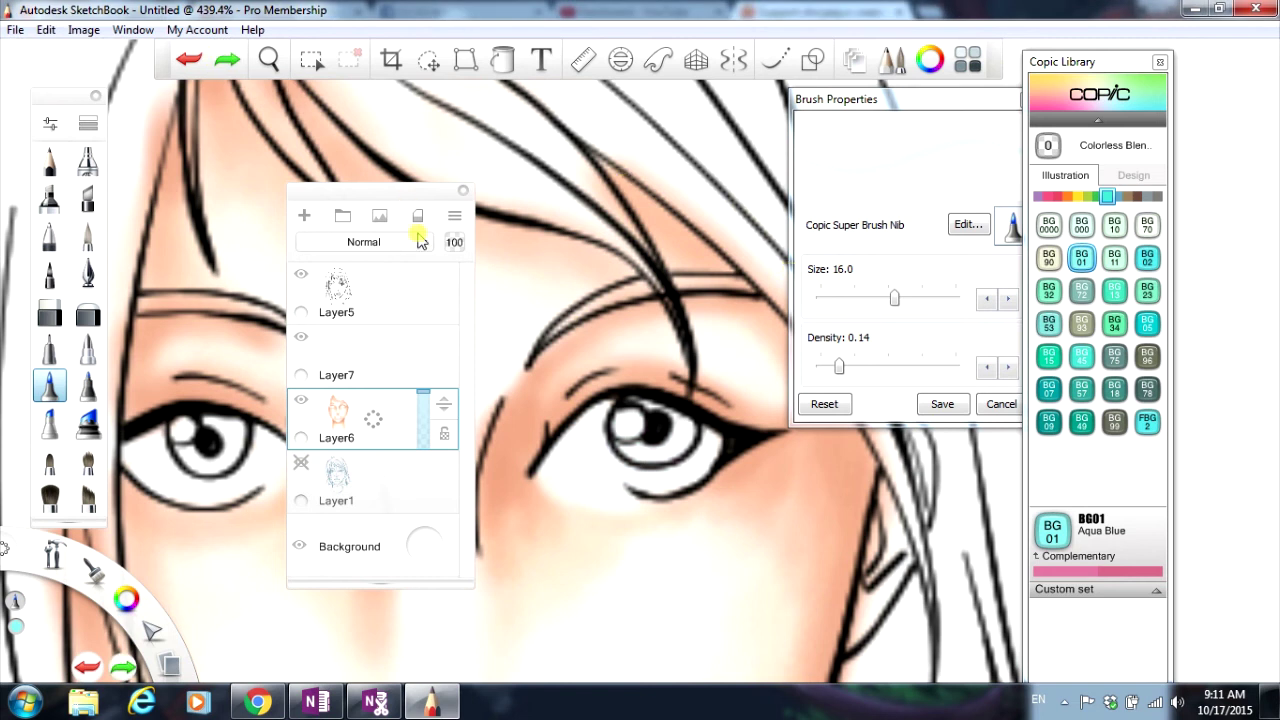
drag(891, 303, 868, 300)
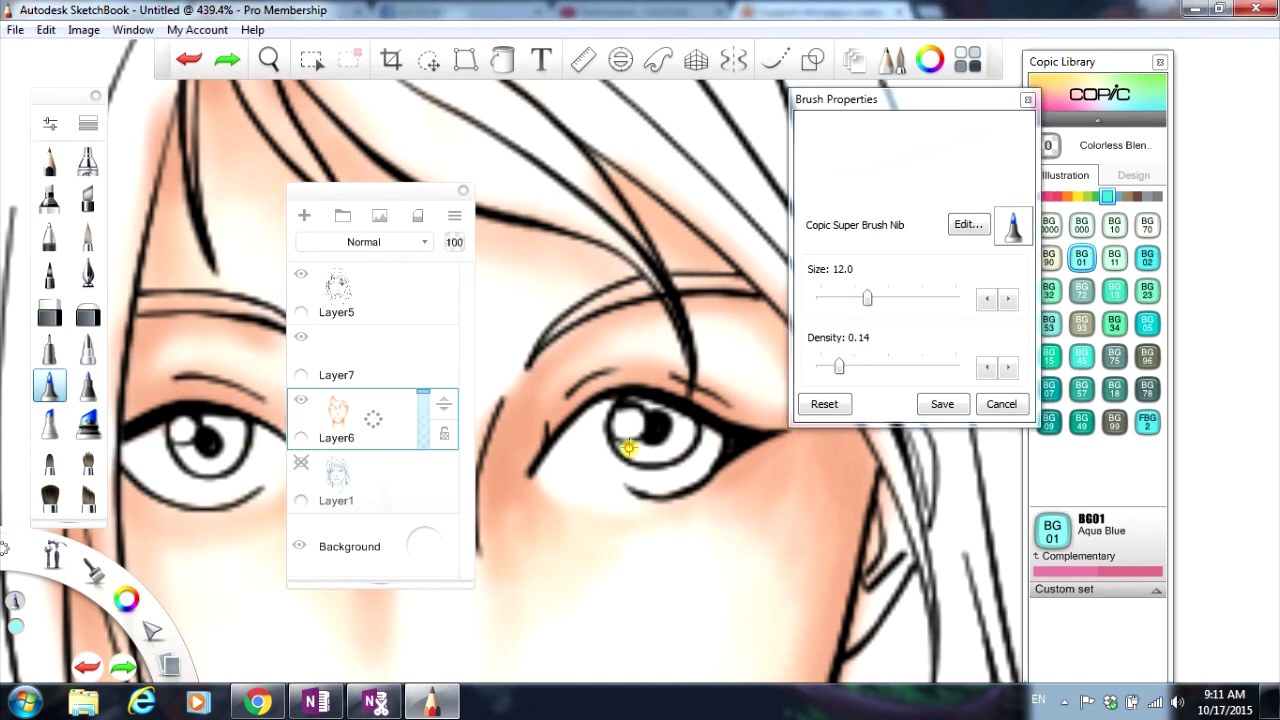
mouse_move(623, 434)
mouse_down()
mouse_move(654, 456)
mouse_move(652, 407)
mouse_move(678, 438)
mouse_move(652, 461)
mouse_move(666, 440)
mouse_move(649, 422)
mouse_move(656, 447)
mouse_up()
Step: Darken the lower iris with BG09 Blue Green at sizes 7 and 5
click(1088, 61)
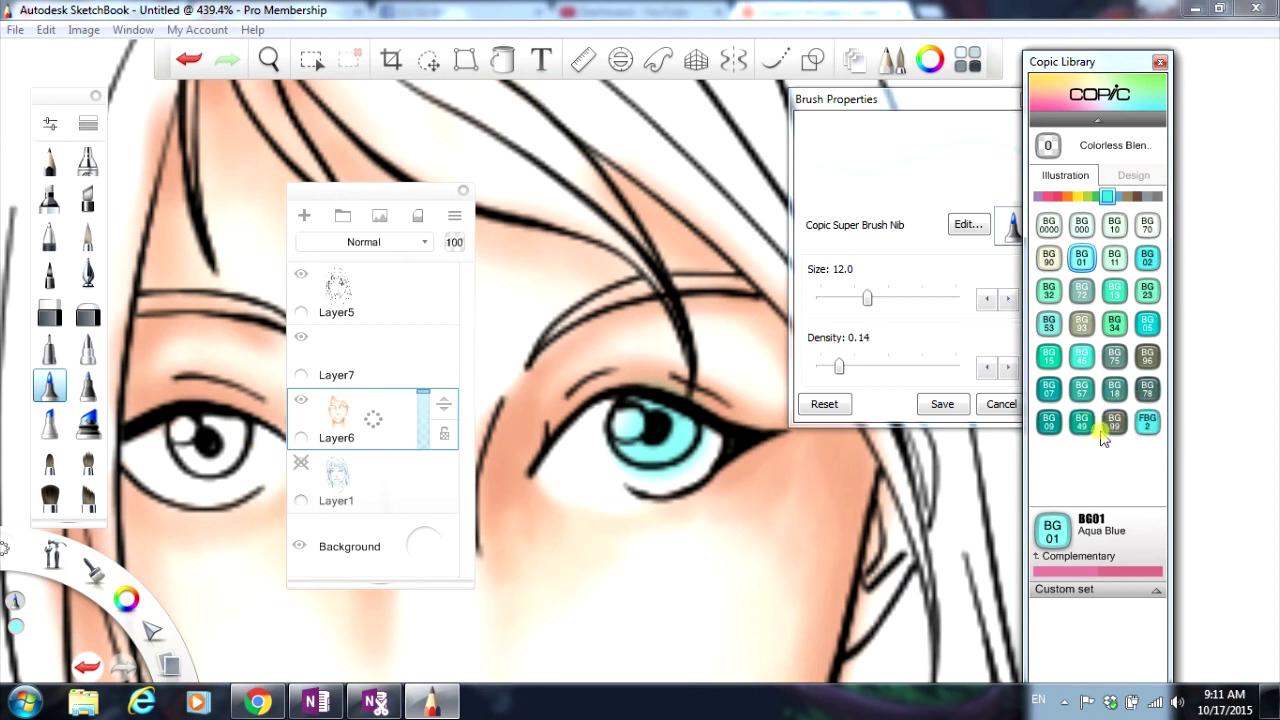
click(1048, 423)
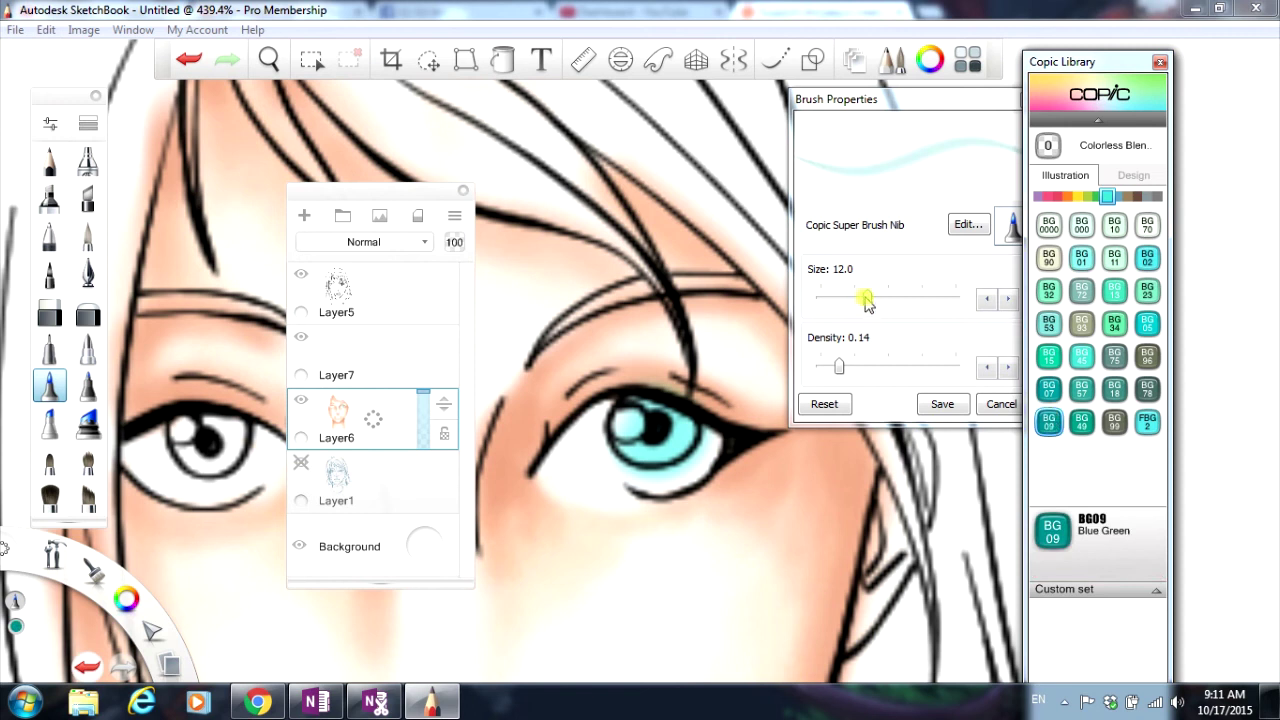
drag(866, 298, 838, 302)
mouse_move(650, 394)
mouse_down()
mouse_move(676, 408)
mouse_move(688, 445)
mouse_move(621, 458)
mouse_move(623, 446)
mouse_move(651, 457)
mouse_move(699, 447)
mouse_up()
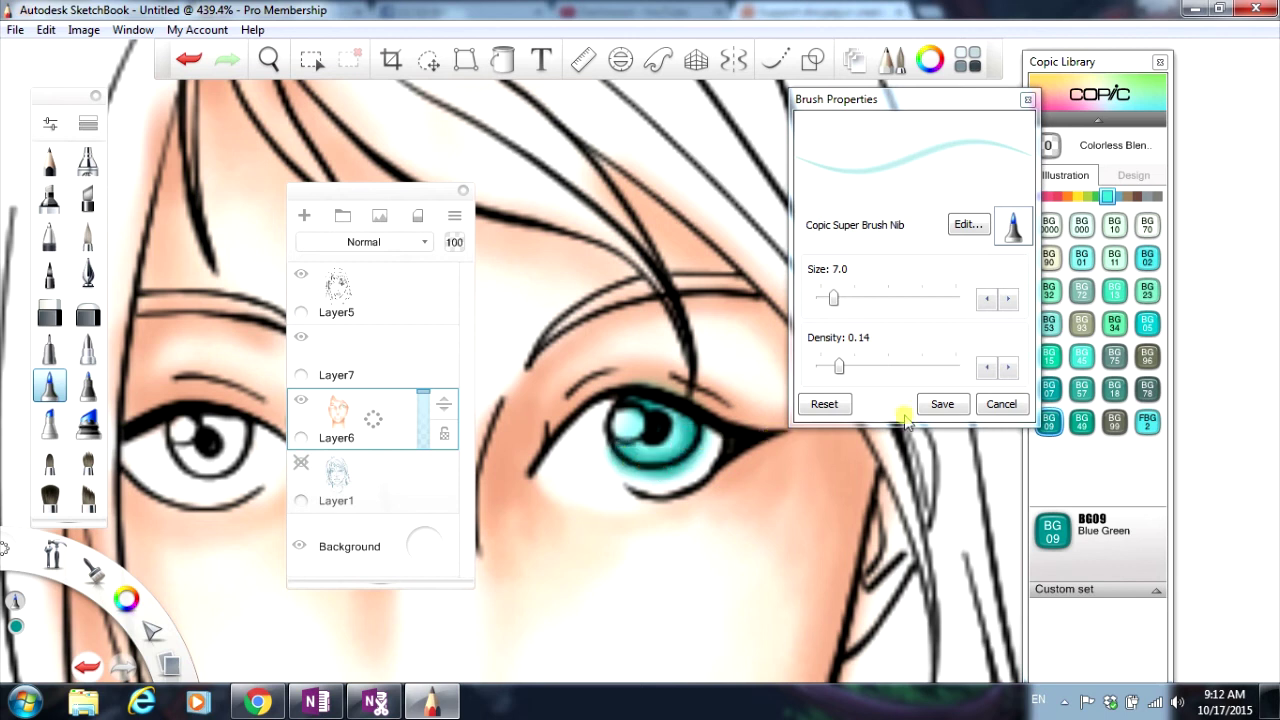
click(189, 60)
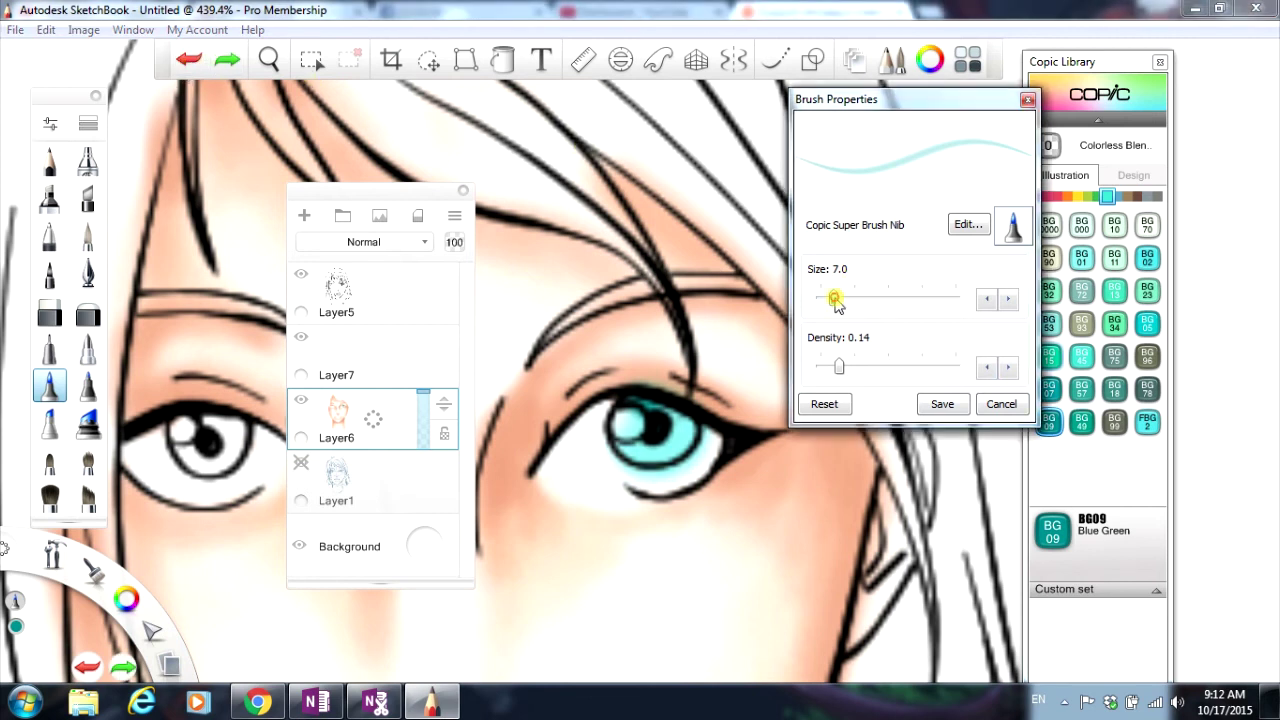
drag(834, 297, 816, 297)
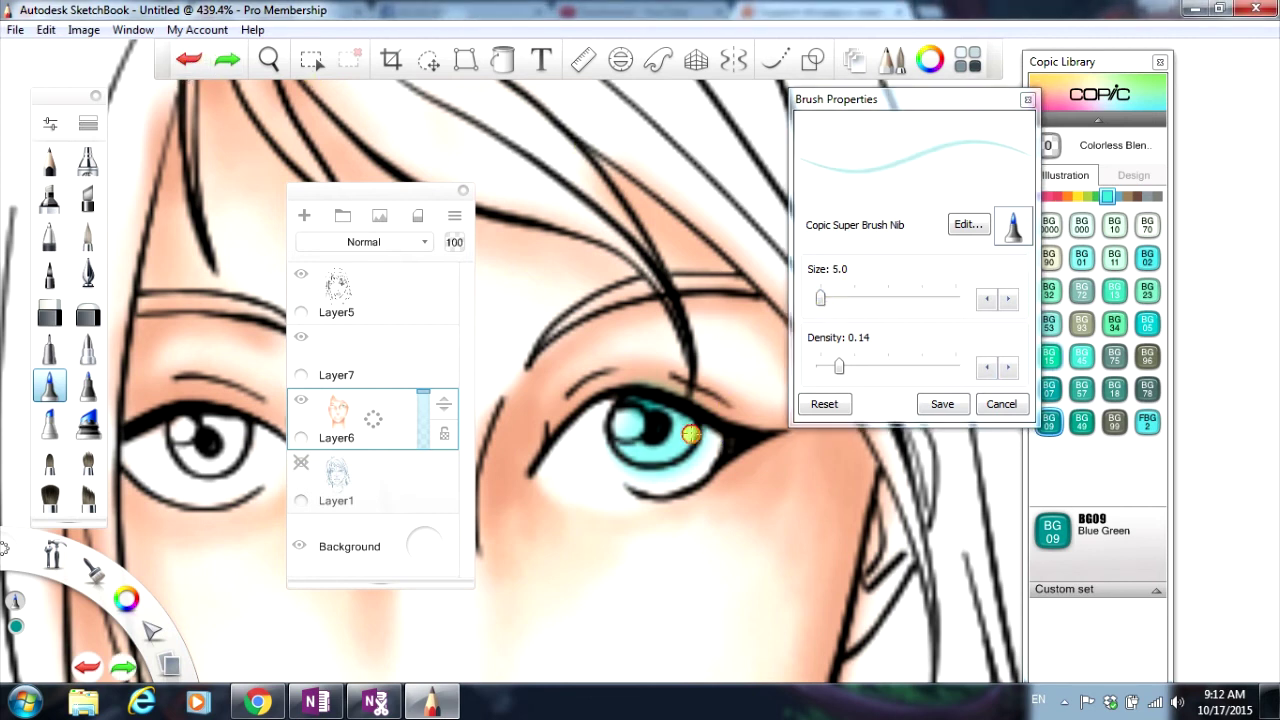
drag(691, 434, 695, 433)
mouse_move(655, 465)
mouse_down()
mouse_move(621, 450)
mouse_move(667, 467)
mouse_move(623, 456)
mouse_move(668, 463)
mouse_move(655, 468)
mouse_move(695, 428)
mouse_move(693, 440)
mouse_move(682, 415)
mouse_move(695, 430)
mouse_move(677, 457)
mouse_move(693, 433)
mouse_move(653, 466)
mouse_move(622, 458)
mouse_up()
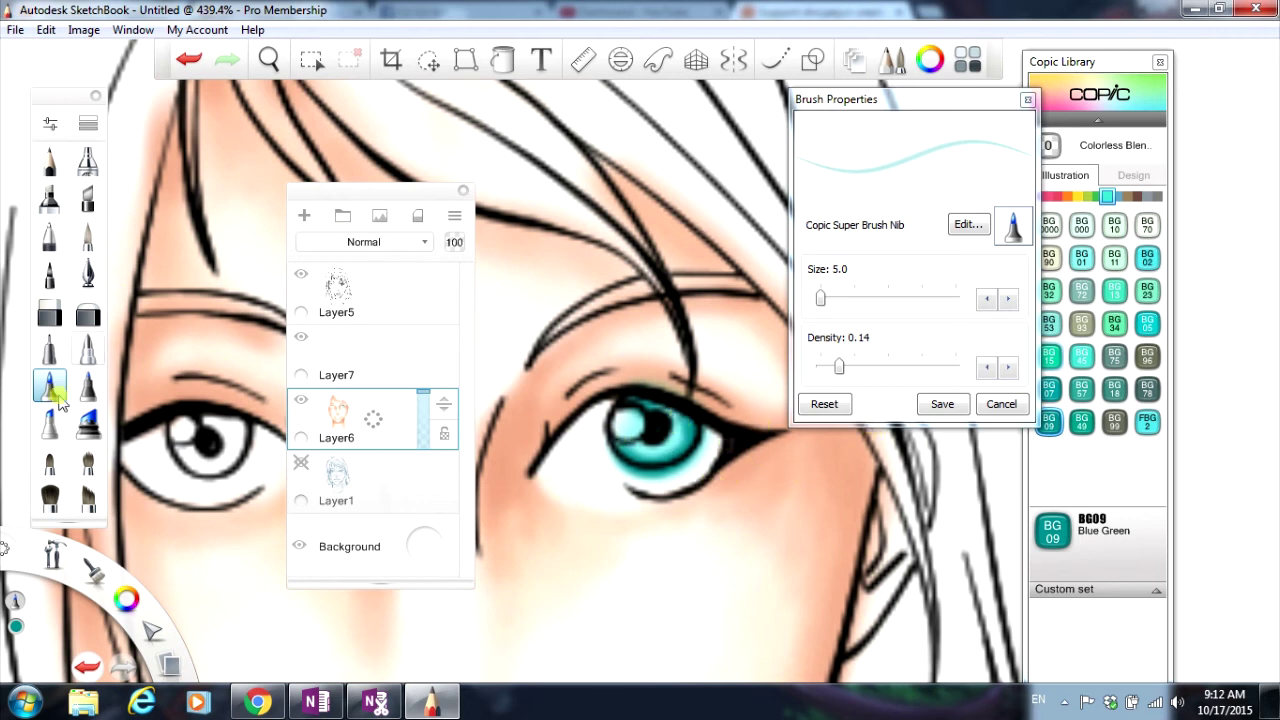
Step: Erase stray teal outside the iris edge with the Hard Eraser
click(52, 316)
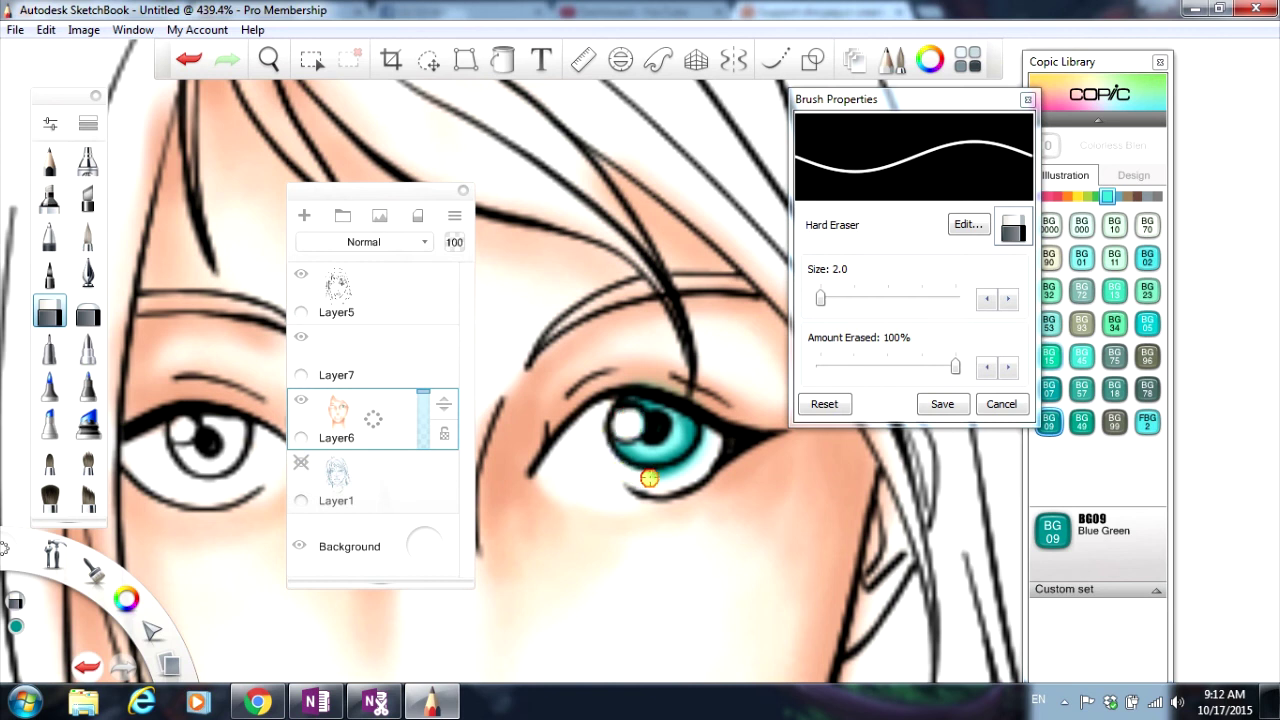
mouse_move(649, 479)
mouse_down()
mouse_move(689, 451)
mouse_move(686, 466)
mouse_move(598, 457)
mouse_up()
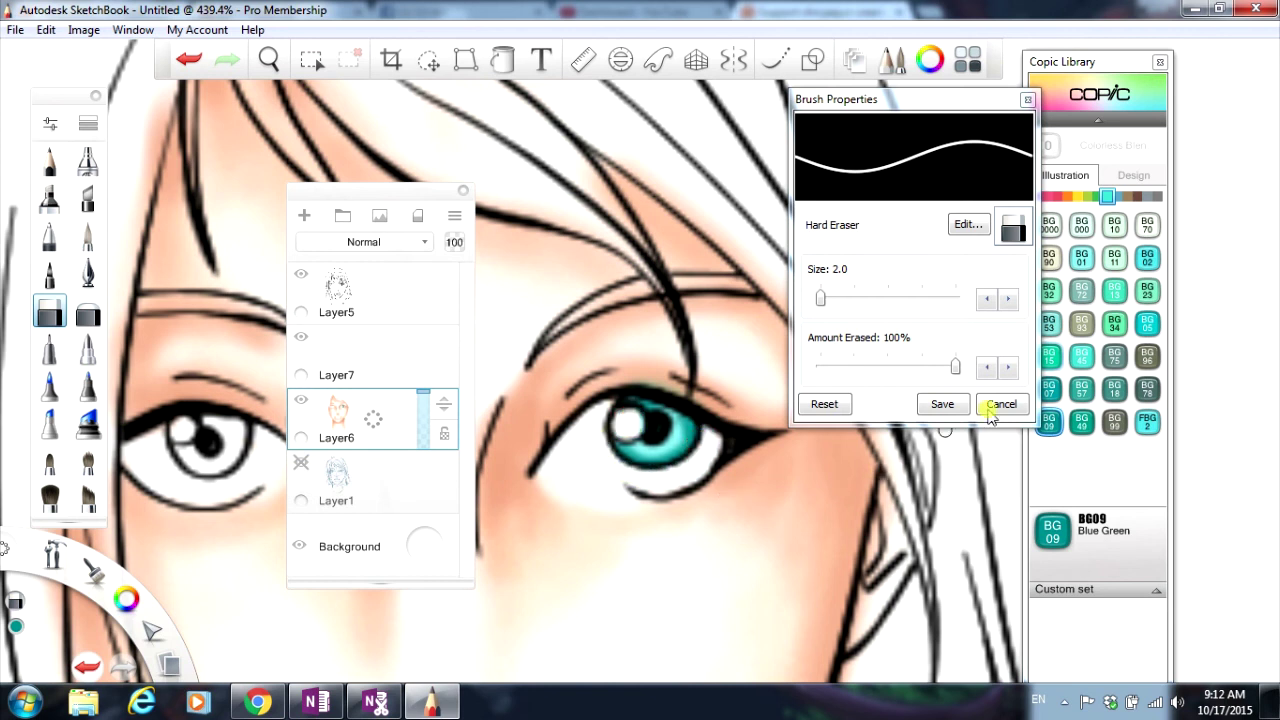
click(1154, 198)
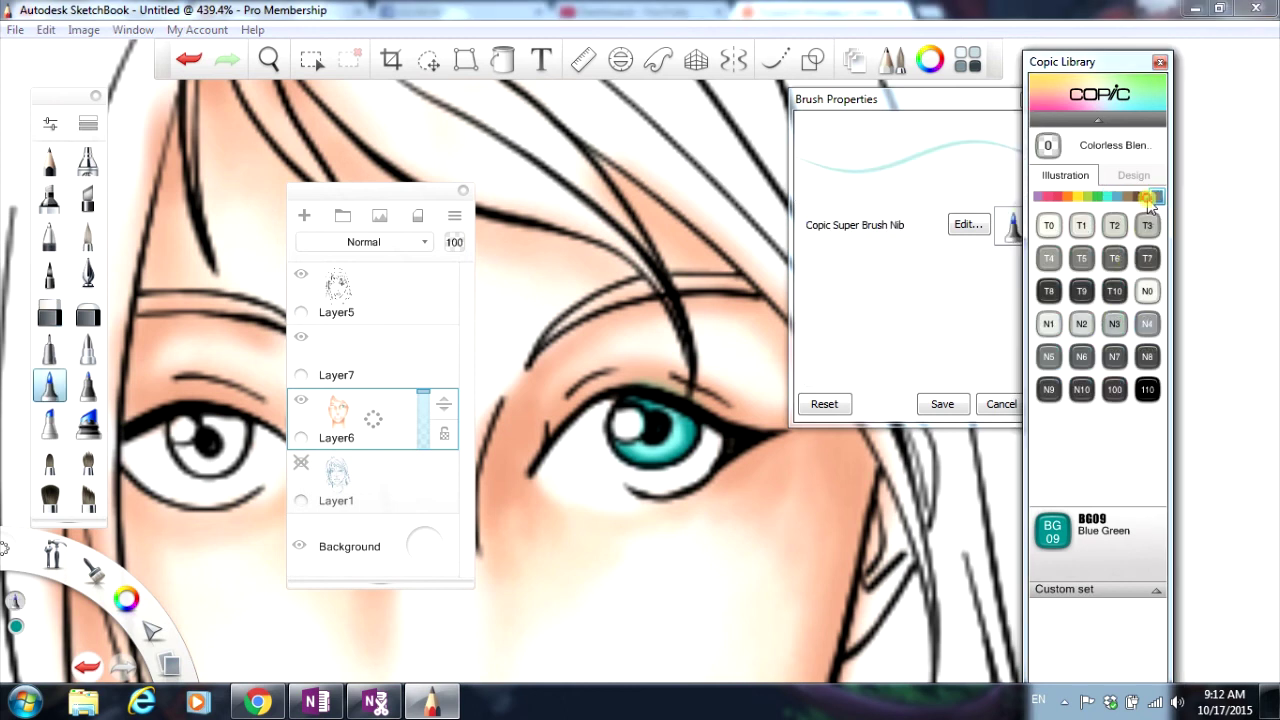
Step: Shade the inner corner and lower white of the right eye with C3 Cool Gray at size 8
click(1150, 197)
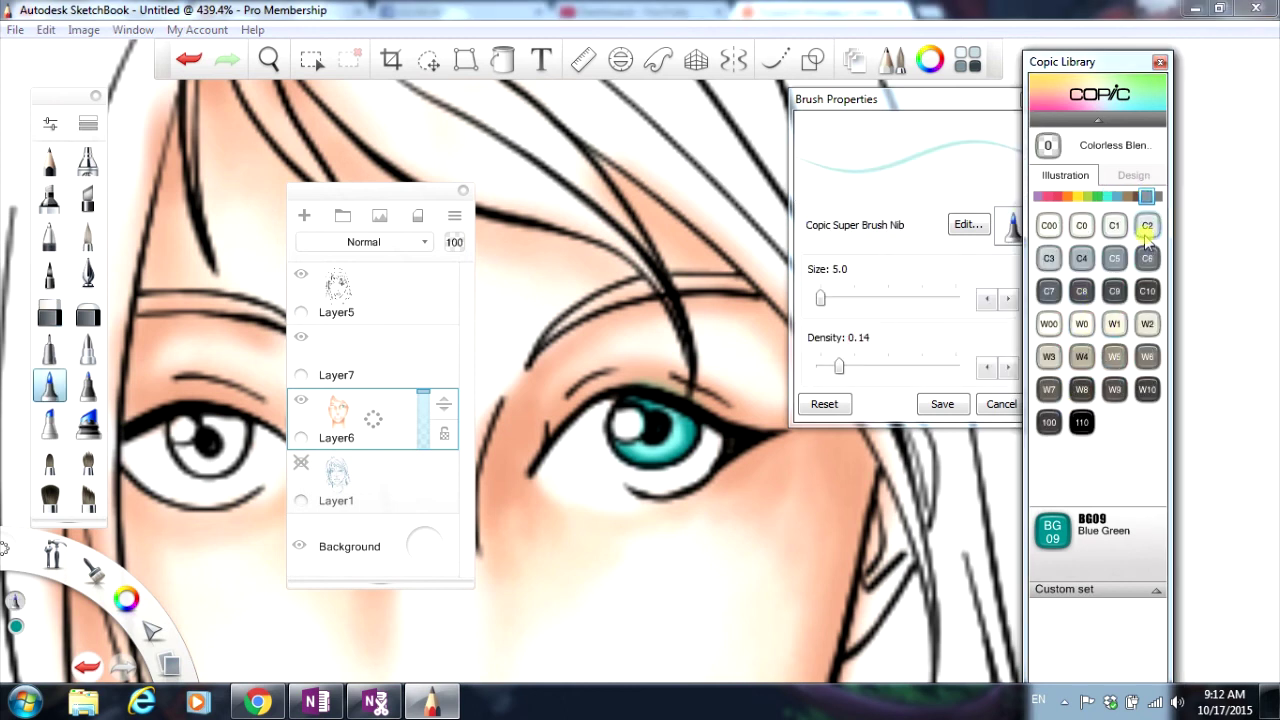
click(1049, 262)
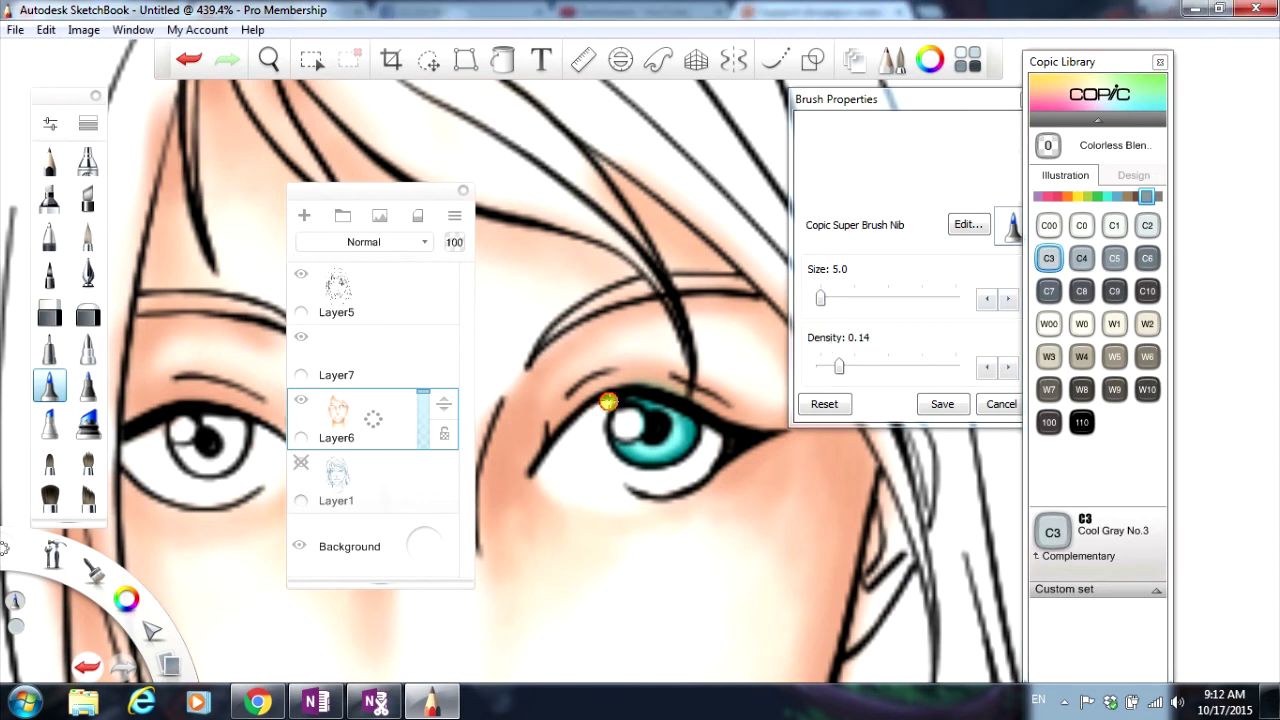
drag(608, 402, 594, 417)
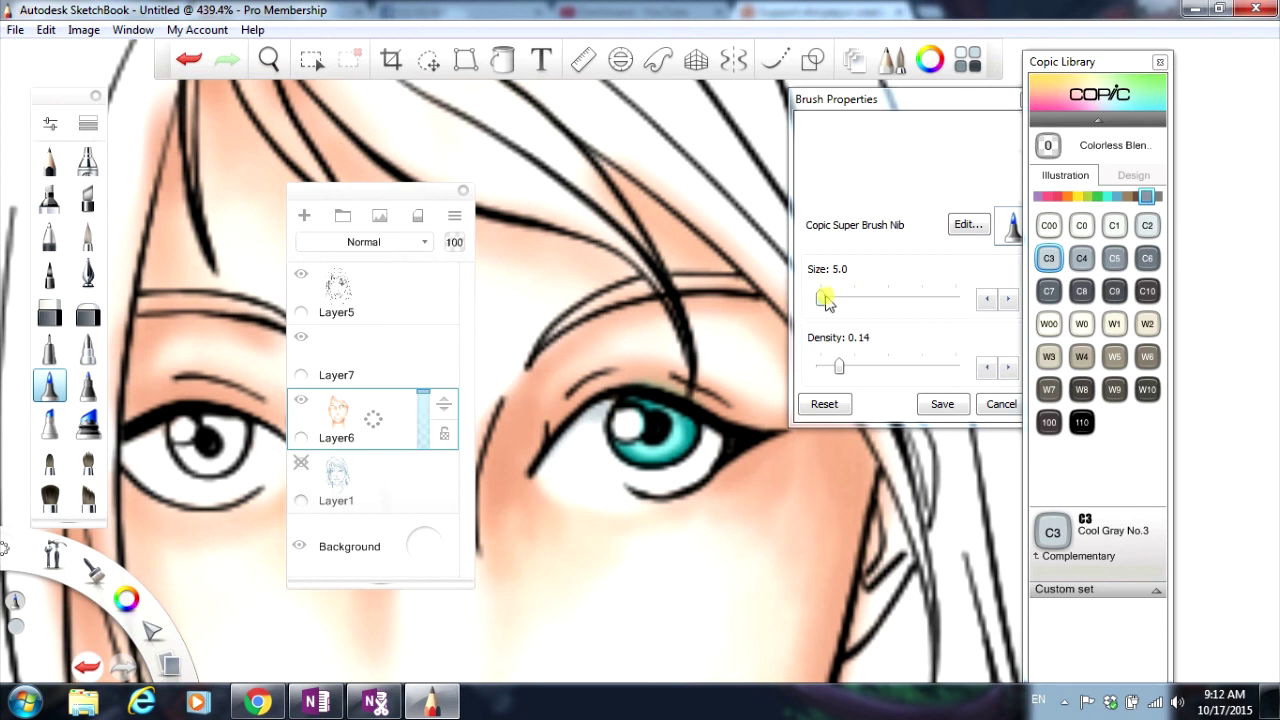
drag(826, 300, 840, 298)
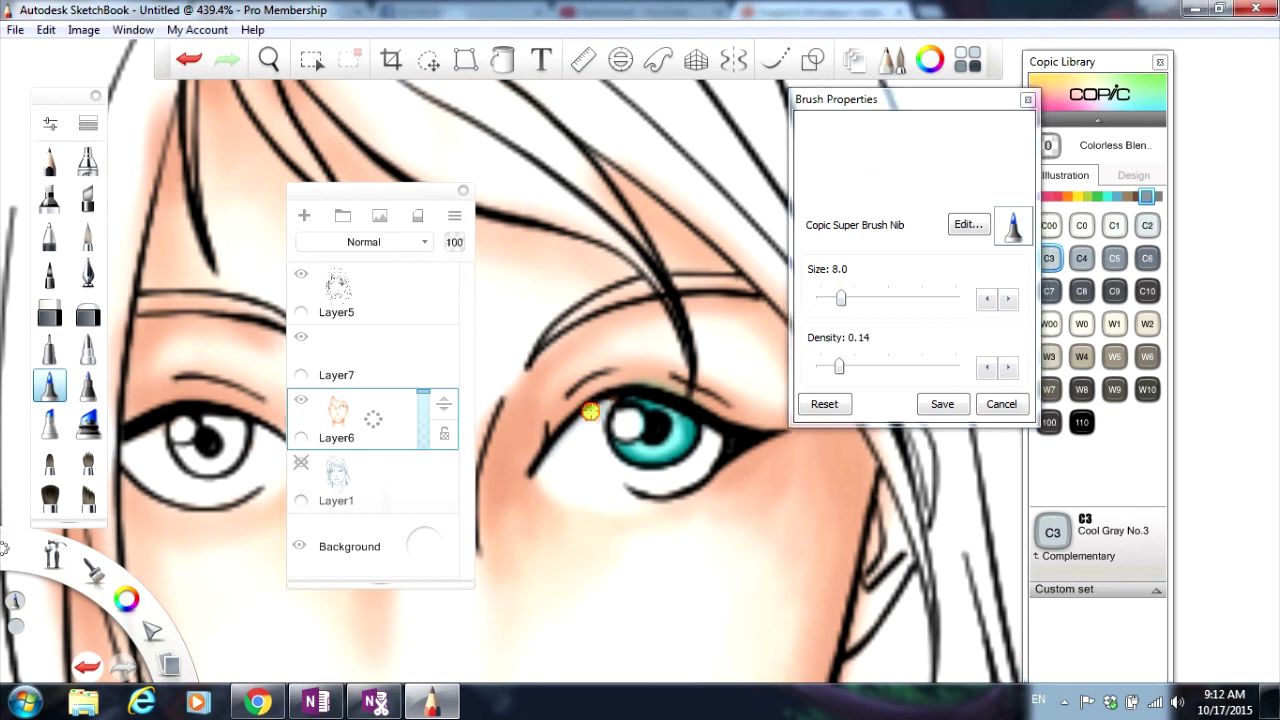
drag(568, 430, 543, 466)
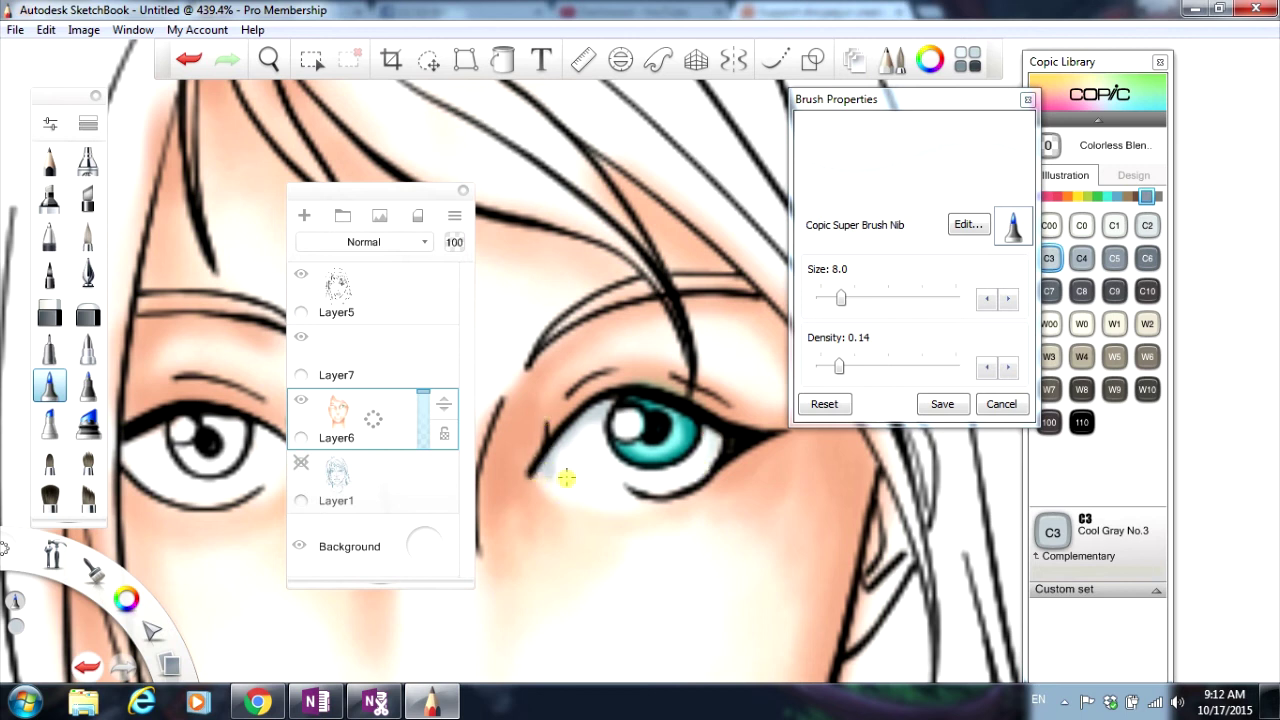
click(694, 469)
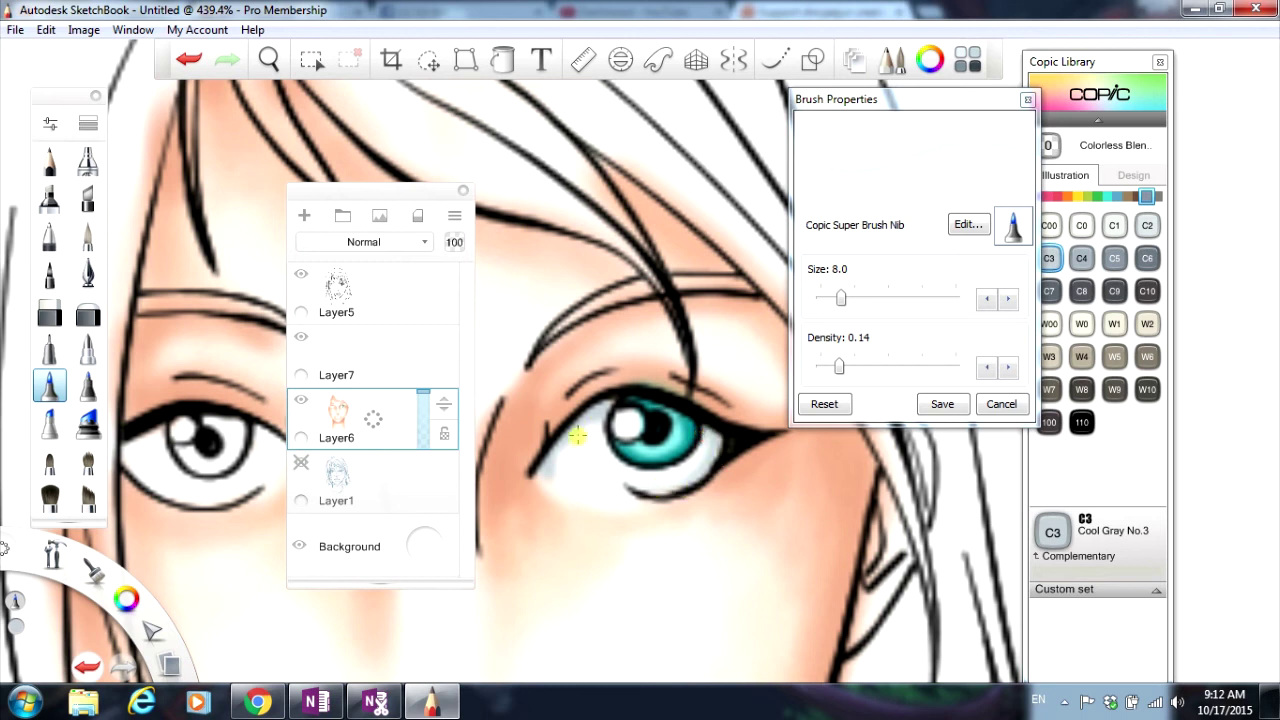
click(556, 463)
click(1048, 145)
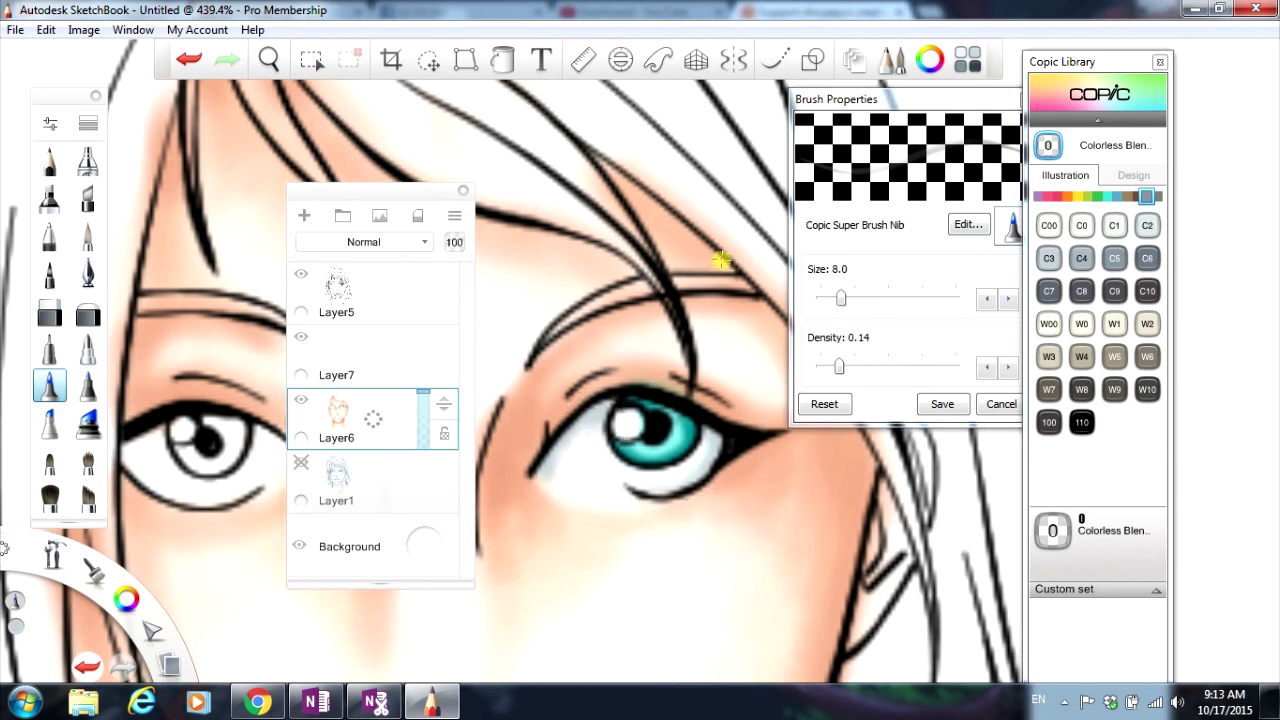
click(50, 315)
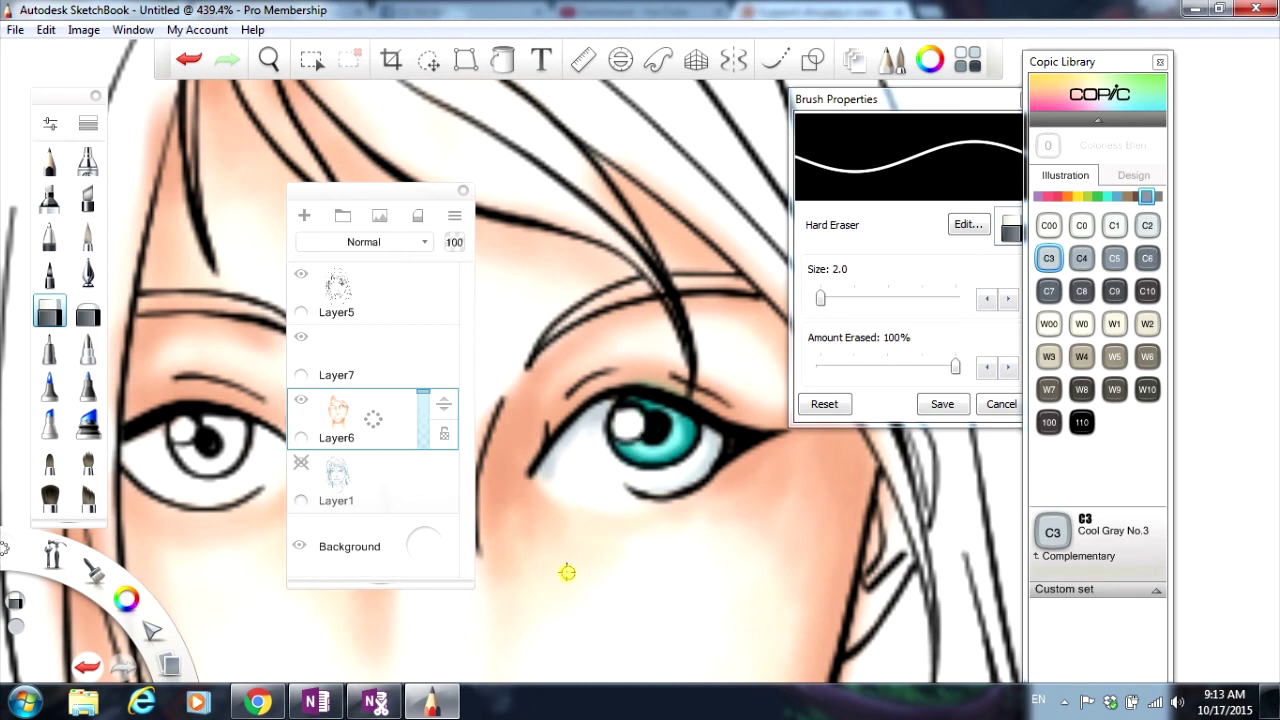
Step: Paint the left iris with BG01 Aqua Blue
scroll(550, 552, down, 5)
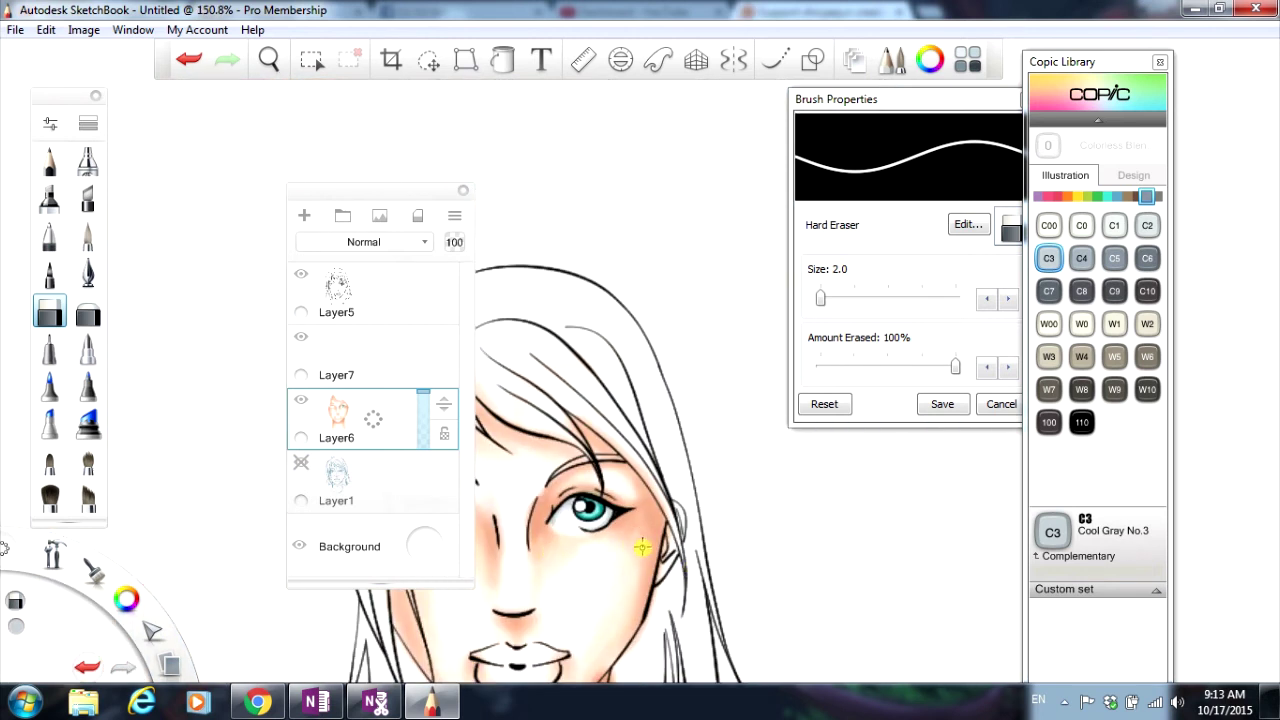
scroll(621, 546, down, 2)
scroll(505, 556, up, 4)
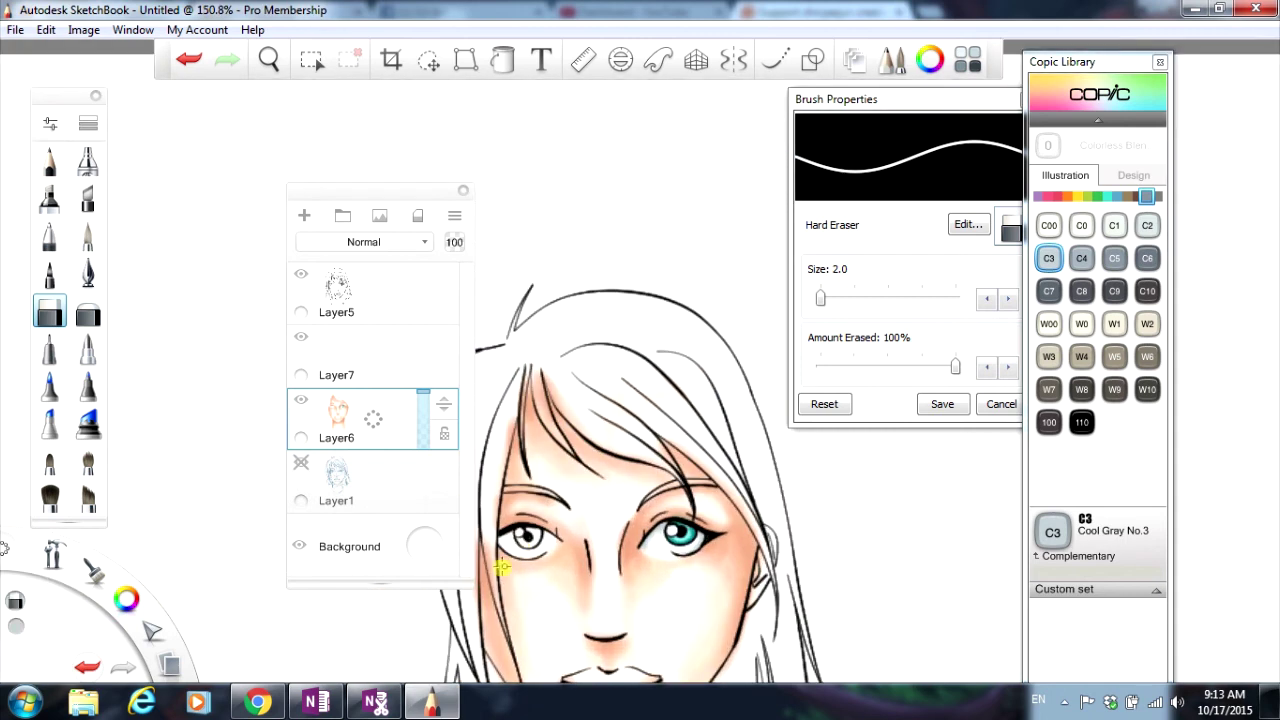
scroll(505, 556, up, 8)
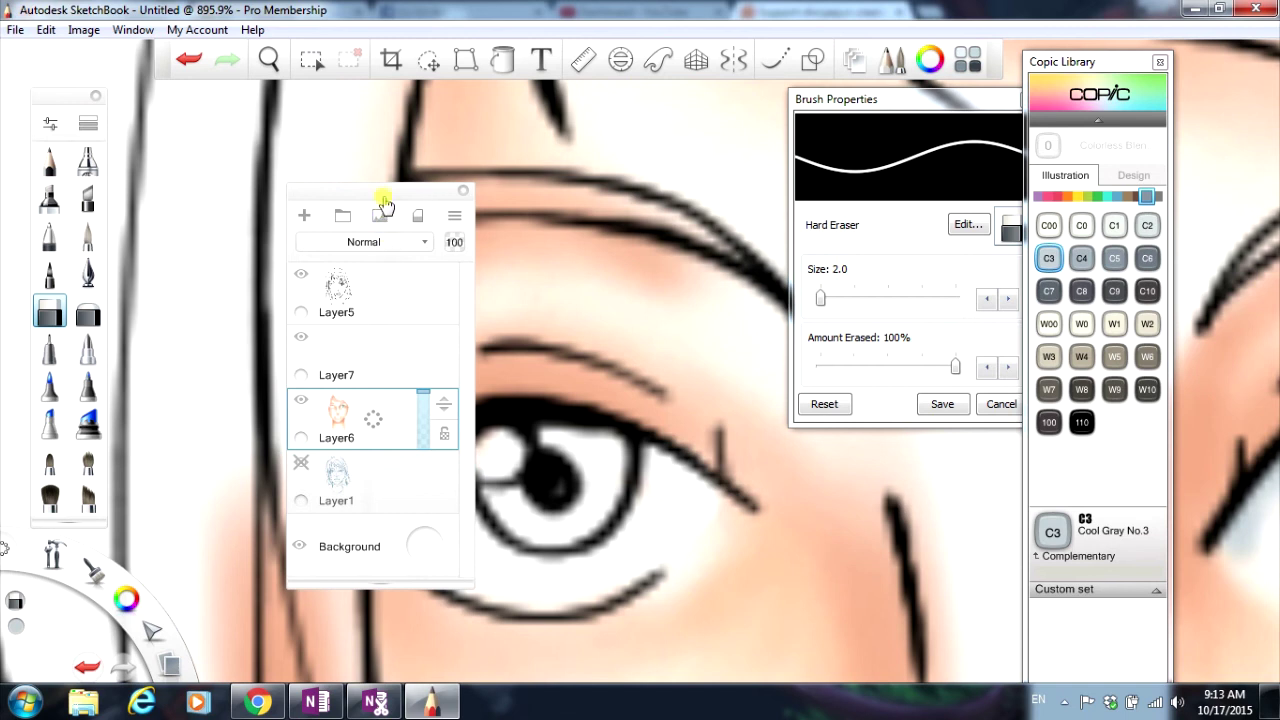
drag(391, 191, 305, 180)
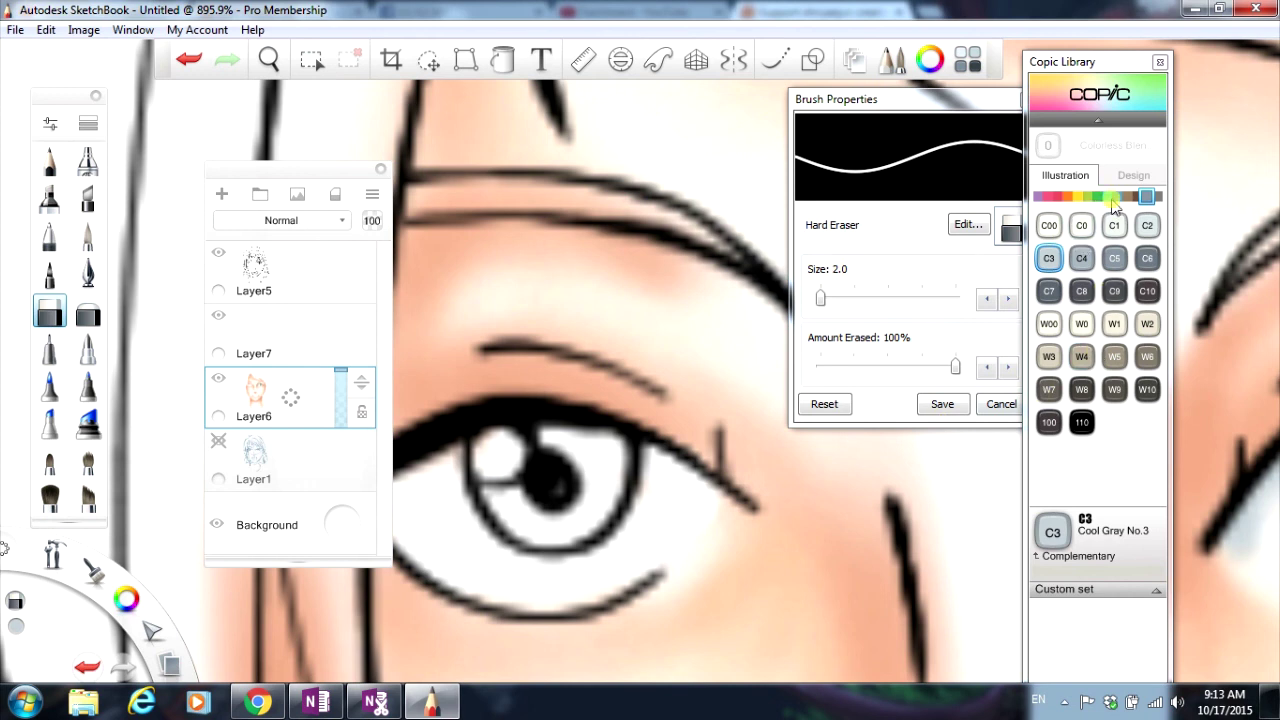
click(1108, 199)
click(1081, 258)
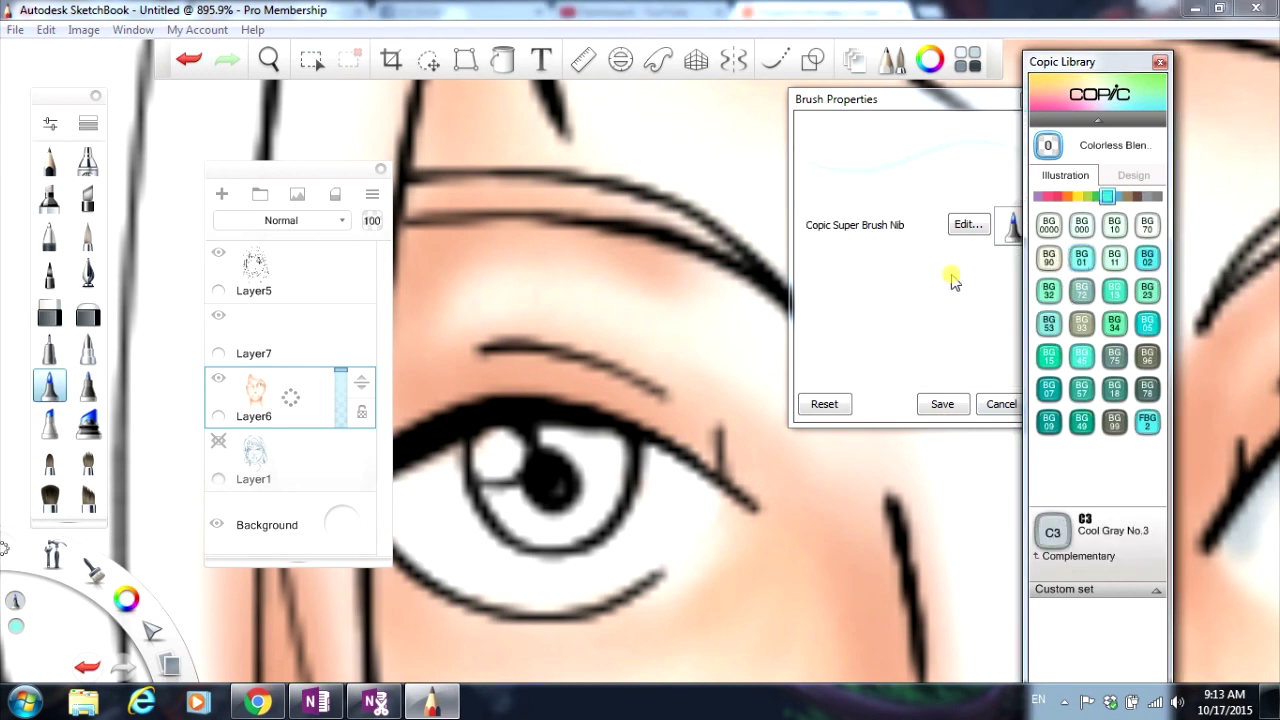
mouse_move(528, 514)
mouse_down()
mouse_move(564, 502)
mouse_move(576, 481)
mouse_move(577, 459)
mouse_move(563, 474)
mouse_move(574, 440)
mouse_move(561, 431)
mouse_move(607, 443)
mouse_up()
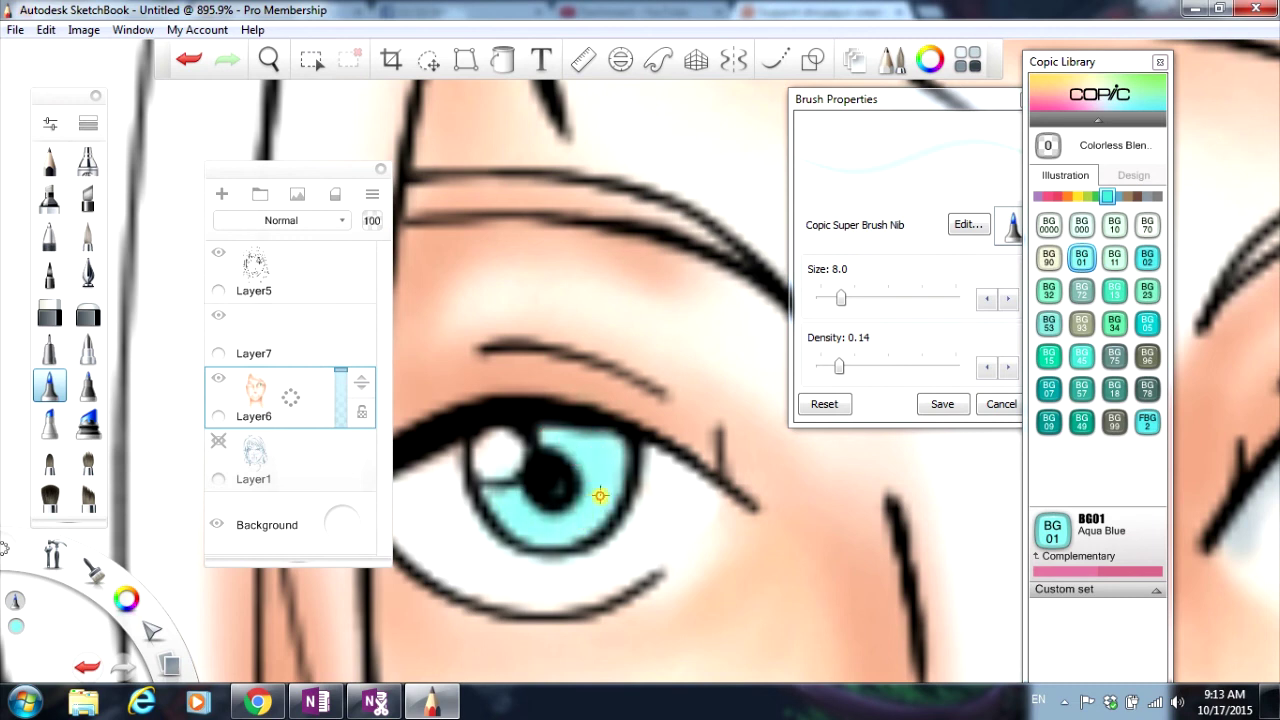
mouse_move(580, 510)
mouse_down()
mouse_move(502, 499)
mouse_move(576, 493)
mouse_up()
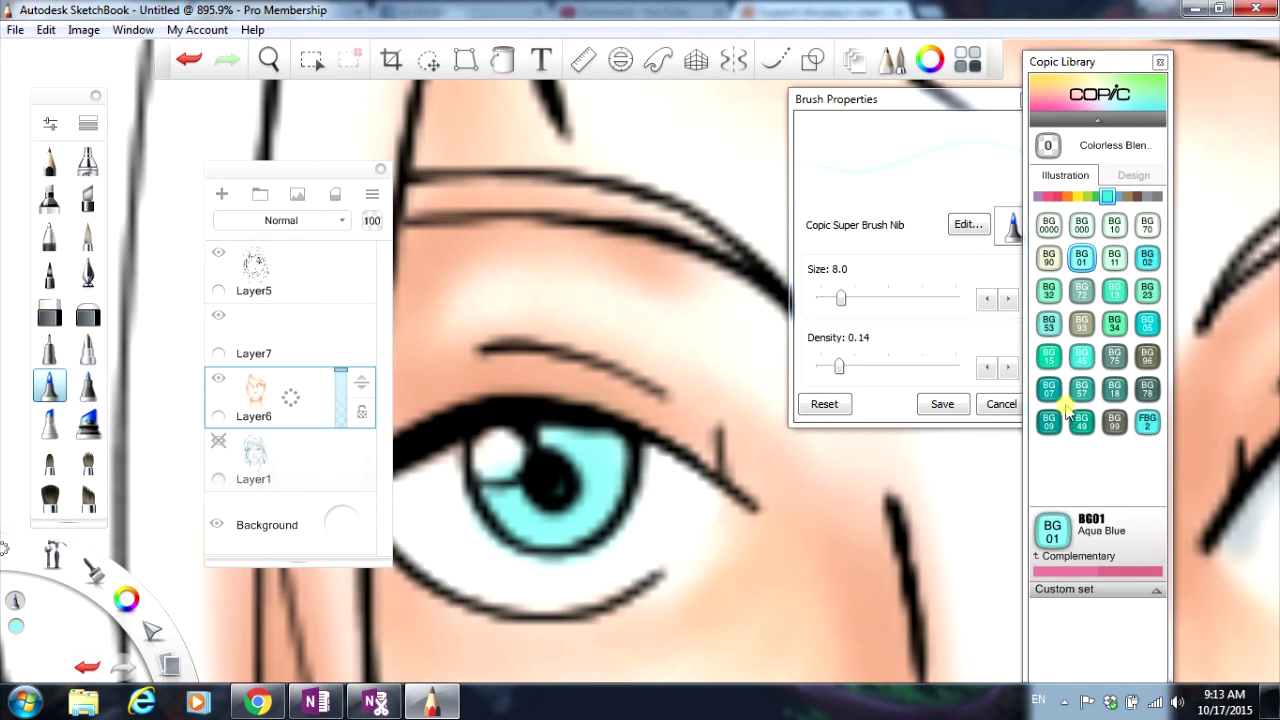
Step: Try BG18 Teal Blue on the lower iris, then undo those strokes
click(1113, 391)
mouse_move(516, 548)
mouse_down()
mouse_move(559, 552)
mouse_move(602, 527)
mouse_move(593, 540)
mouse_move(626, 457)
mouse_move(624, 491)
mouse_move(629, 449)
mouse_move(652, 472)
mouse_up()
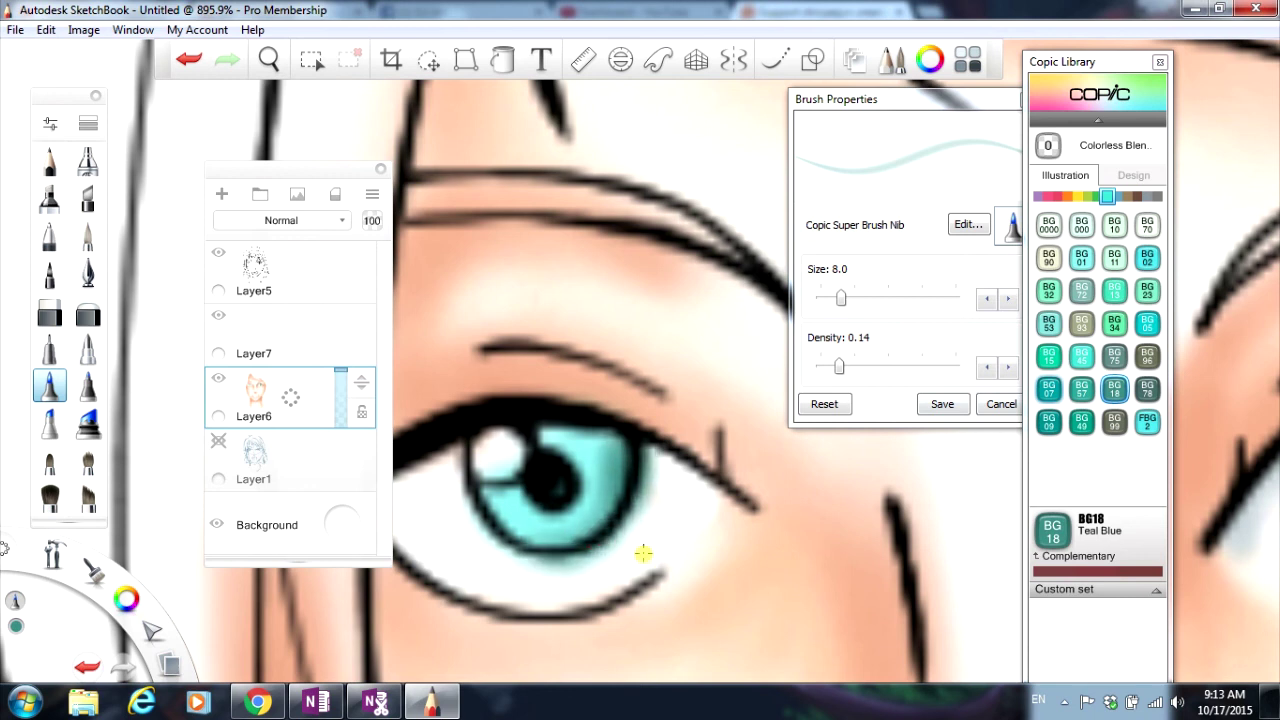
scroll(826, 528, down, 3)
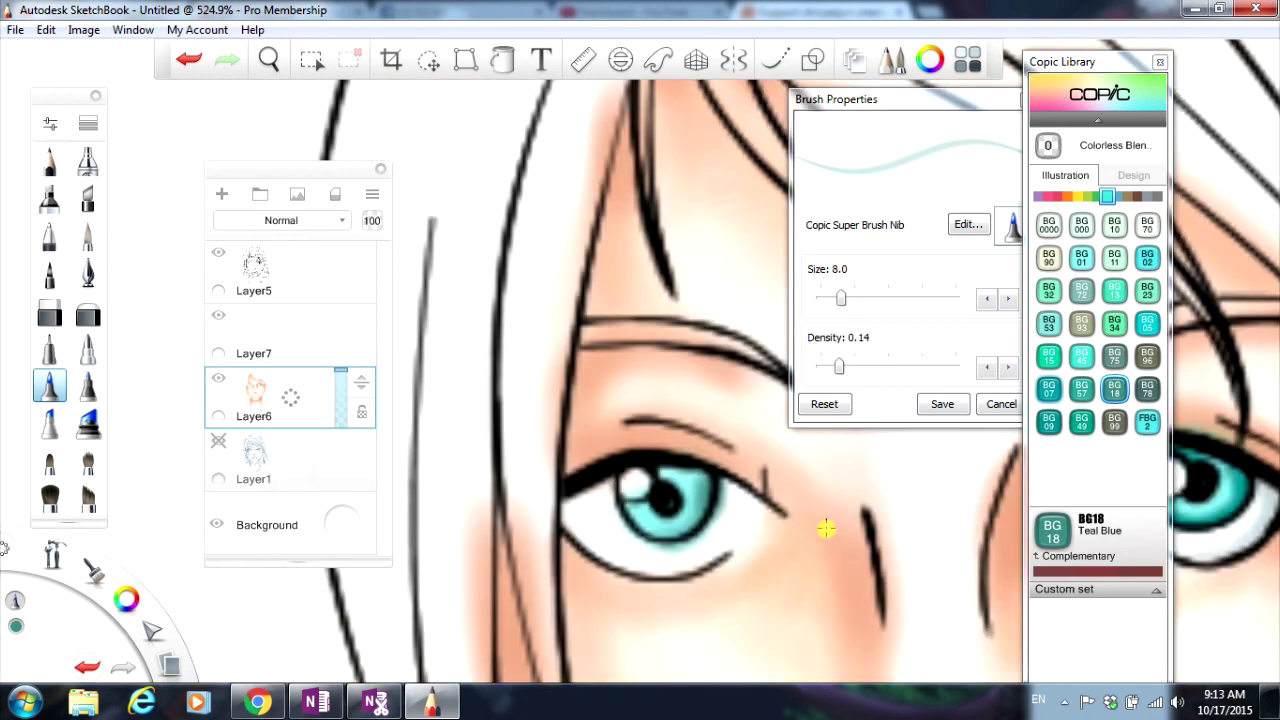
scroll(826, 528, up, 3)
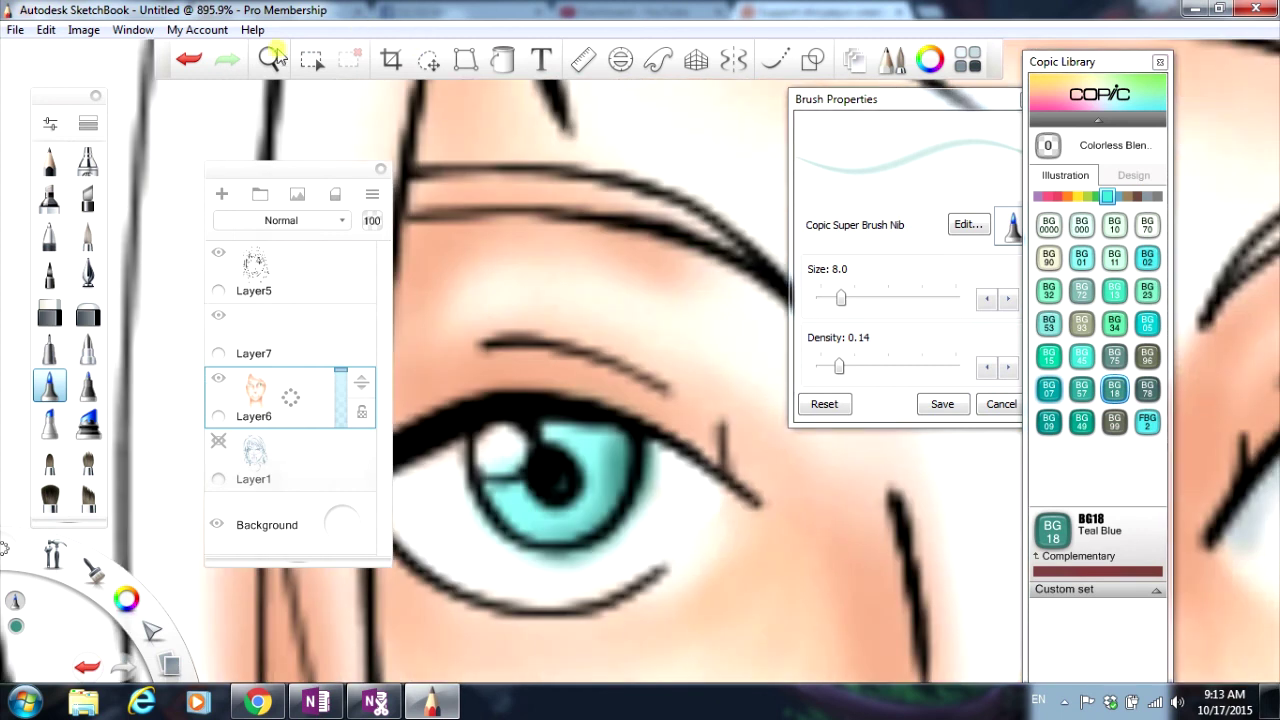
click(188, 59)
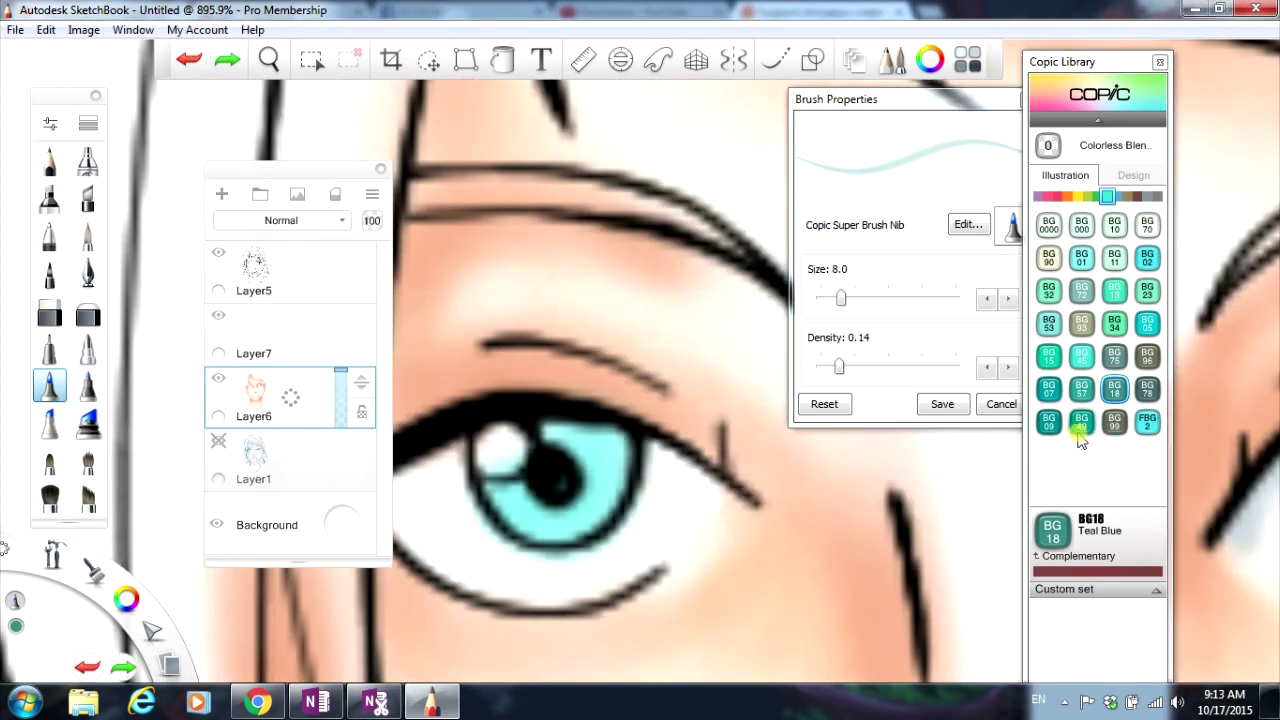
Step: Shade the iris's upper-right edge with BG09 Blue Green at size 5 and erase the overspill
click(1048, 422)
mouse_move(837, 300)
mouse_down()
mouse_move(823, 295)
mouse_move(775, 341)
mouse_up()
mouse_move(546, 430)
mouse_down()
mouse_move(614, 437)
mouse_move(632, 470)
mouse_move(624, 431)
mouse_move(621, 516)
mouse_move(627, 503)
mouse_move(536, 514)
mouse_move(496, 481)
mouse_move(529, 480)
mouse_move(486, 487)
mouse_move(493, 521)
mouse_move(480, 503)
mouse_move(549, 547)
mouse_move(510, 537)
mouse_move(520, 543)
mouse_move(595, 532)
mouse_move(546, 556)
mouse_move(598, 530)
mouse_move(627, 482)
mouse_move(630, 450)
mouse_up()
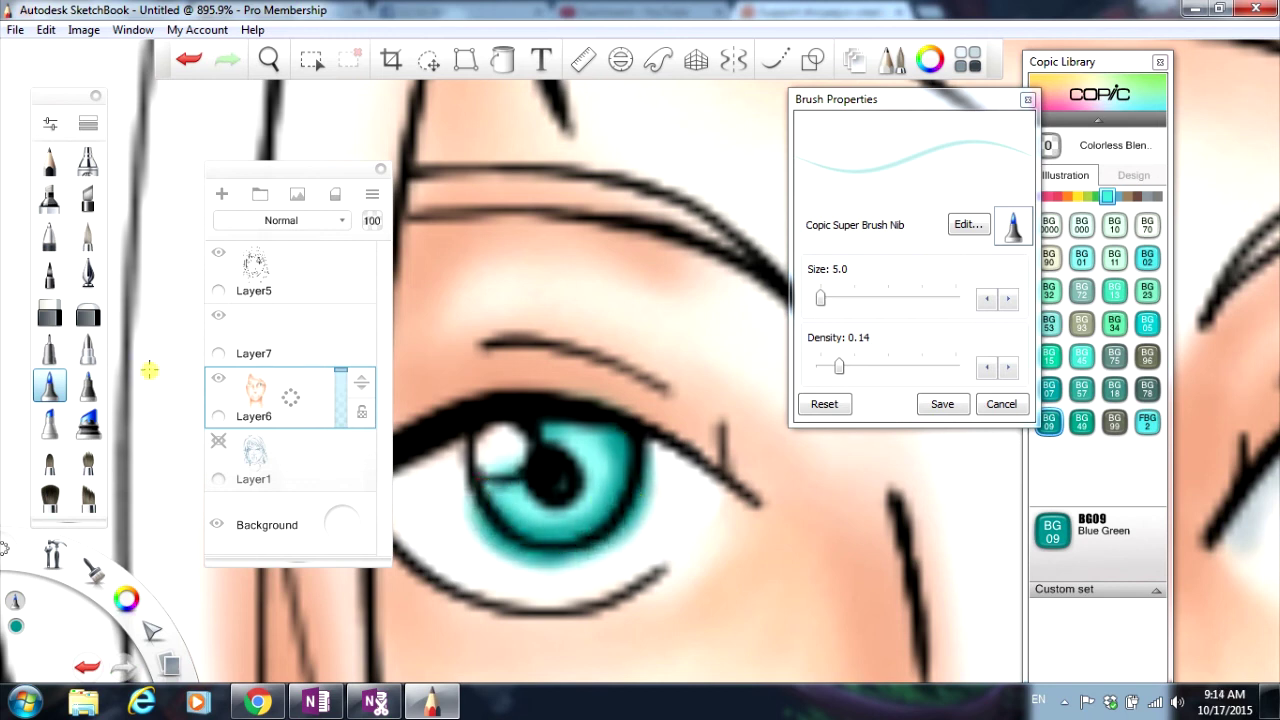
click(50, 318)
mouse_move(462, 484)
mouse_down()
mouse_move(508, 546)
mouse_move(468, 511)
mouse_move(490, 541)
mouse_move(570, 560)
mouse_move(560, 564)
mouse_move(623, 528)
mouse_move(646, 457)
mouse_up()
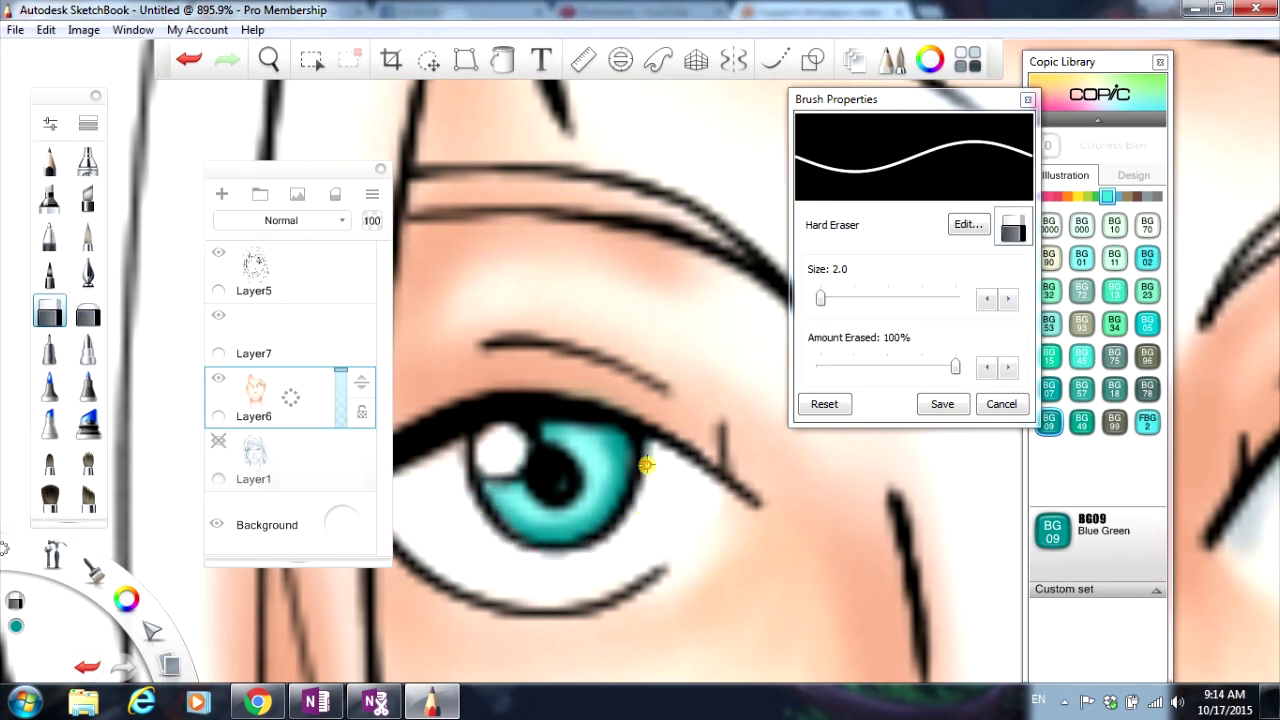
Step: Shade the eye white on both sides of the iris with C3 Cool Gray
click(1149, 197)
click(1049, 258)
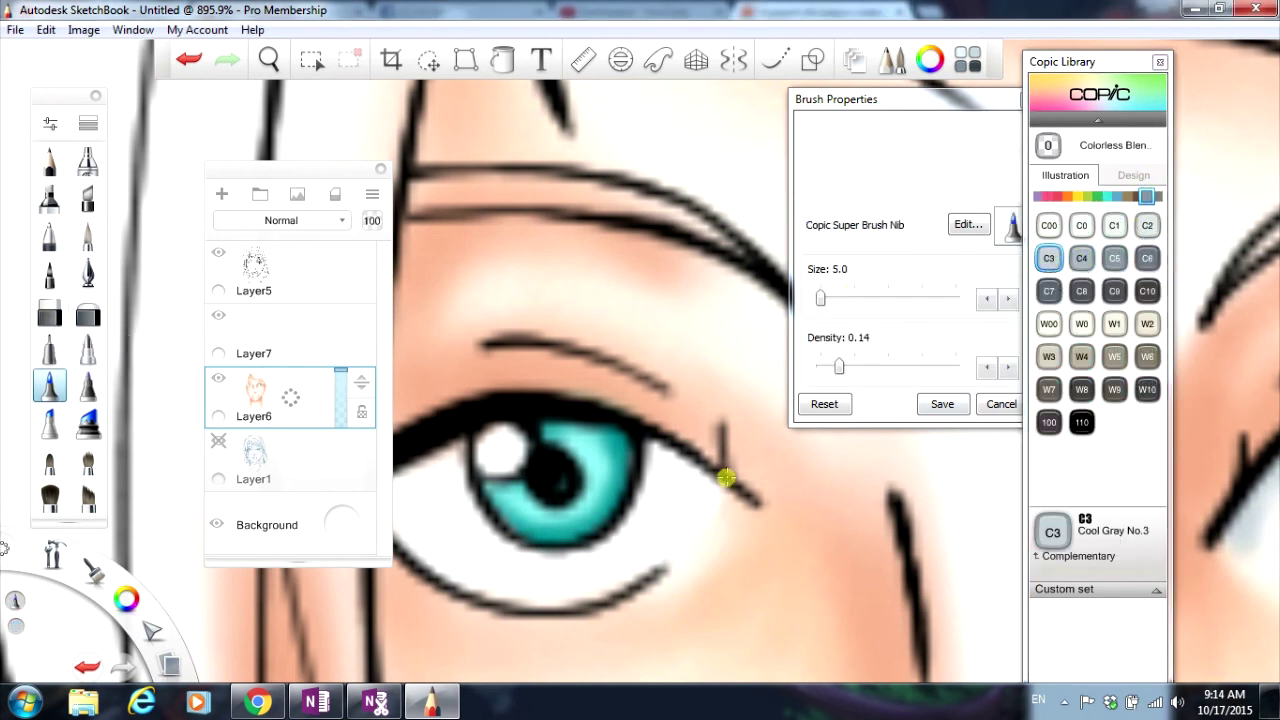
mouse_move(652, 483)
mouse_down()
mouse_move(694, 477)
mouse_move(720, 490)
mouse_up()
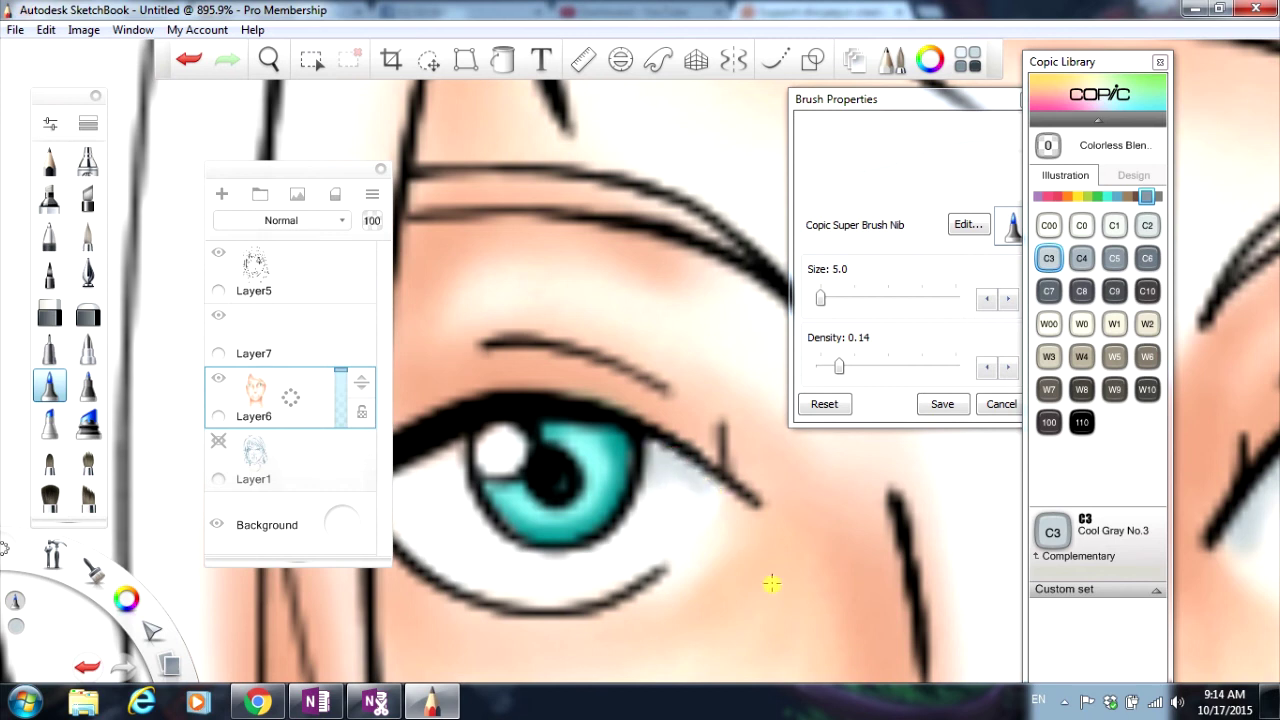
drag(280, 172, 201, 169)
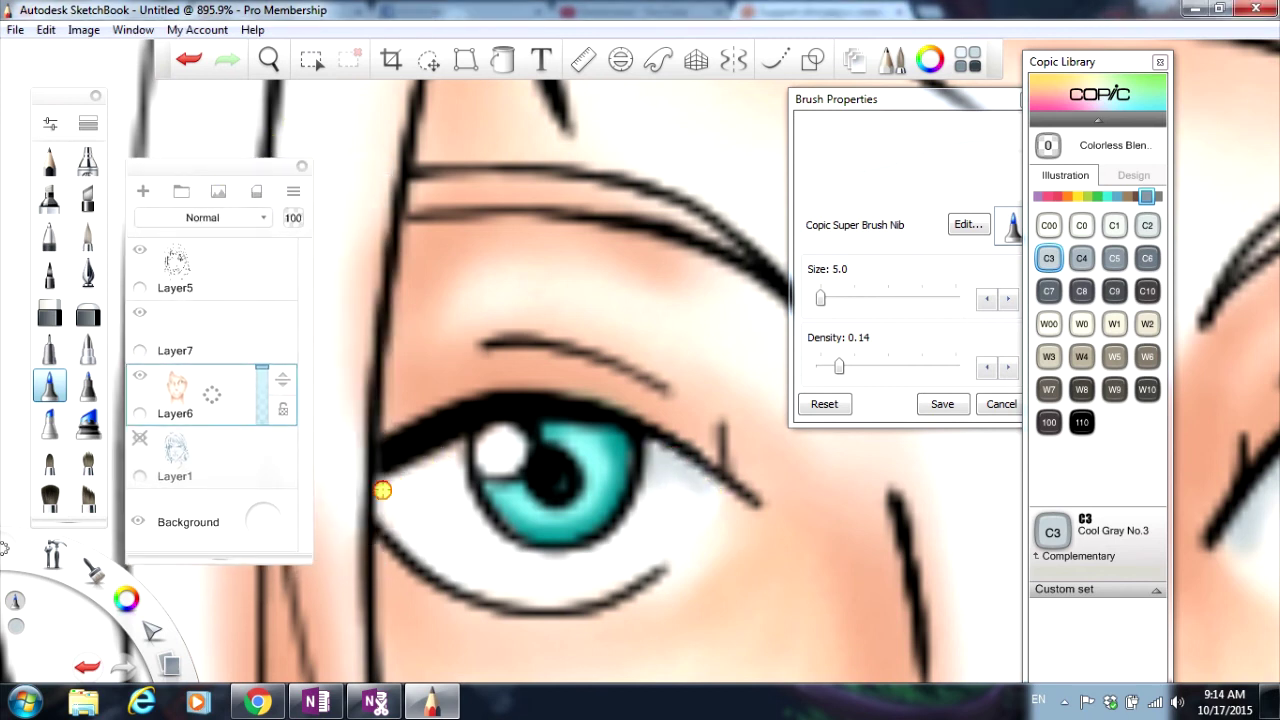
mouse_move(382, 490)
mouse_down()
mouse_move(448, 452)
mouse_move(415, 487)
mouse_move(390, 482)
mouse_move(394, 508)
mouse_move(455, 452)
mouse_move(463, 499)
mouse_move(397, 511)
mouse_move(468, 575)
mouse_move(427, 554)
mouse_move(515, 593)
mouse_move(472, 580)
mouse_move(543, 586)
mouse_move(446, 575)
mouse_move(569, 583)
mouse_move(536, 597)
mouse_move(619, 580)
mouse_move(569, 591)
mouse_up()
Step: Make Layer7 active, zoom in on the mouth, and show the pink RV Copic family
scroll(569, 591, down, 10)
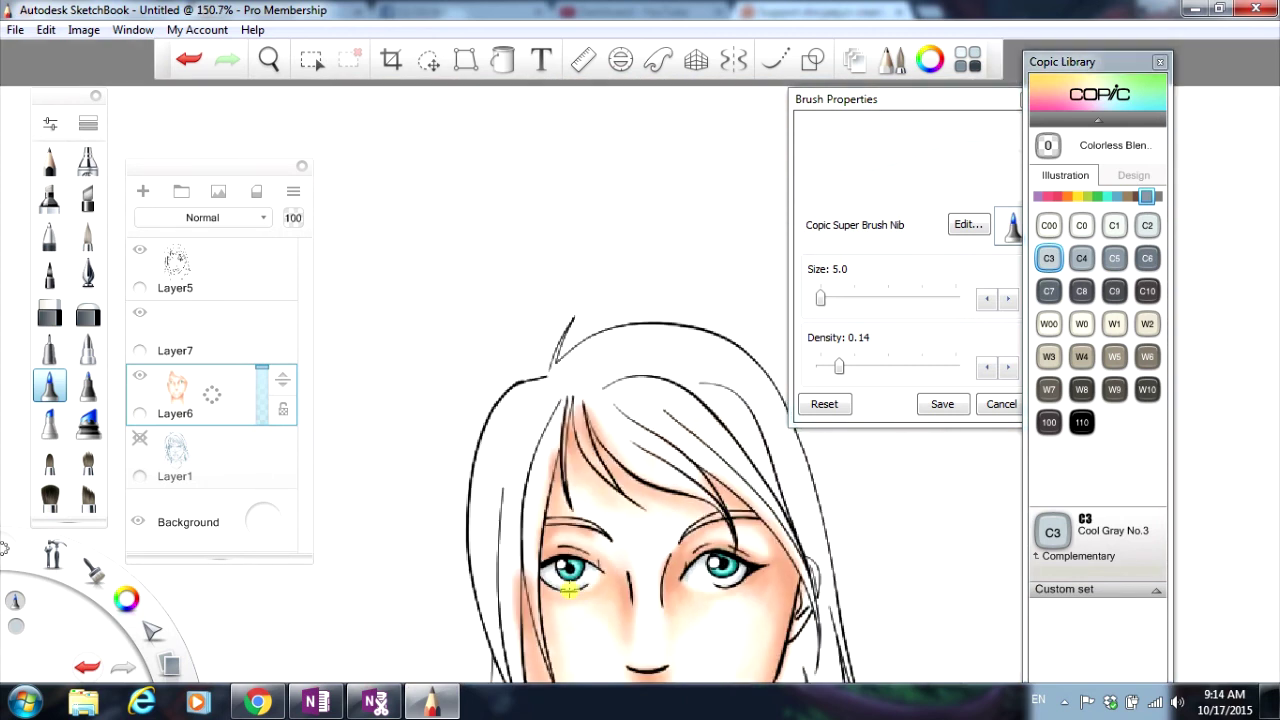
scroll(638, 546, down, 3)
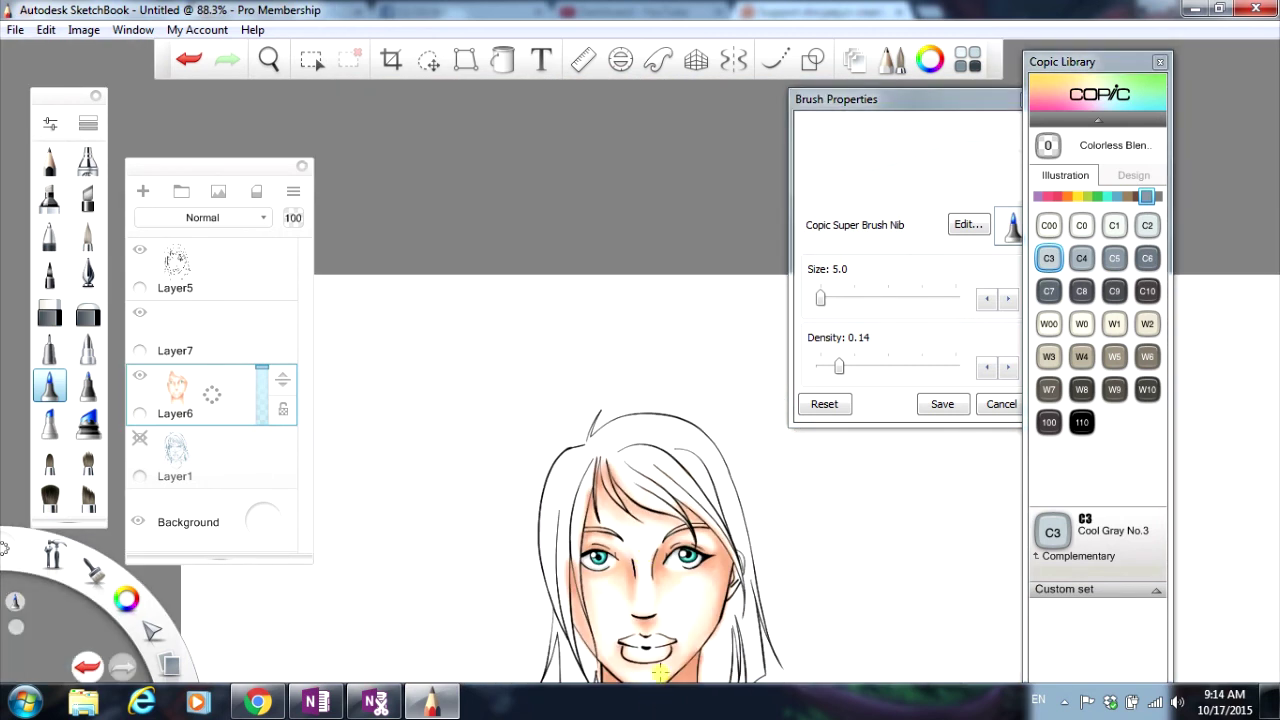
scroll(660, 675, up, 6)
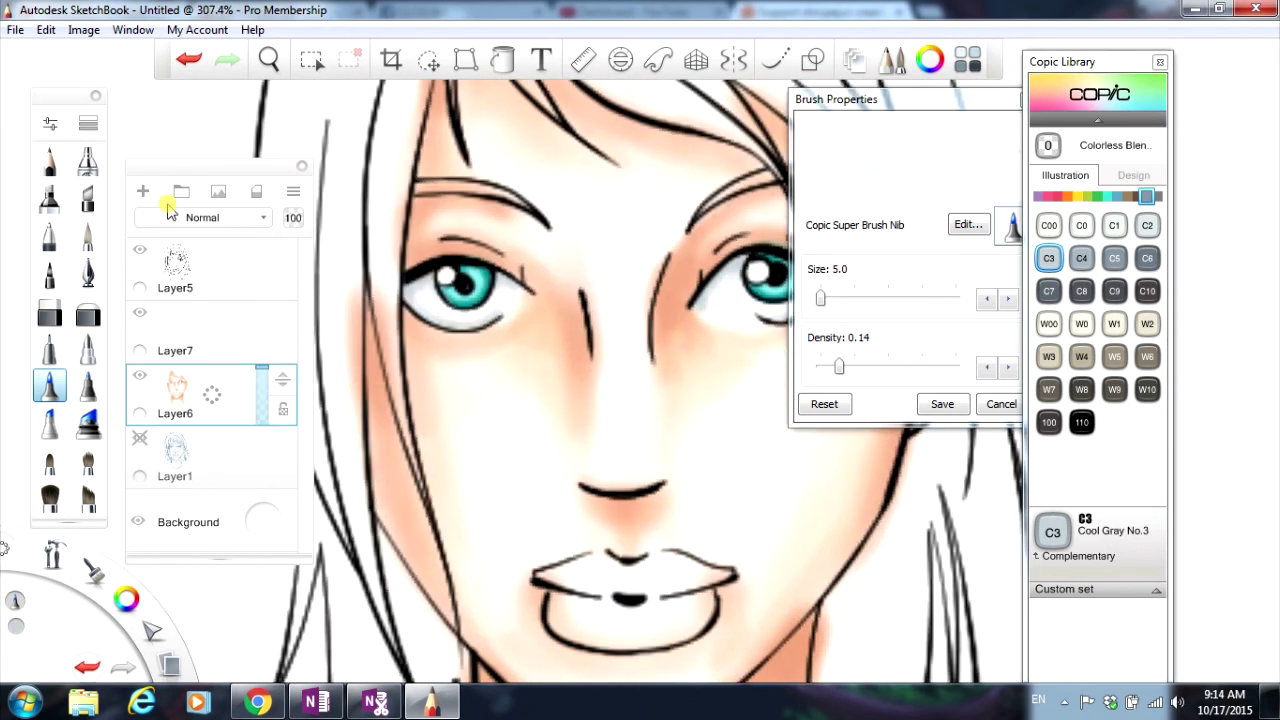
click(220, 335)
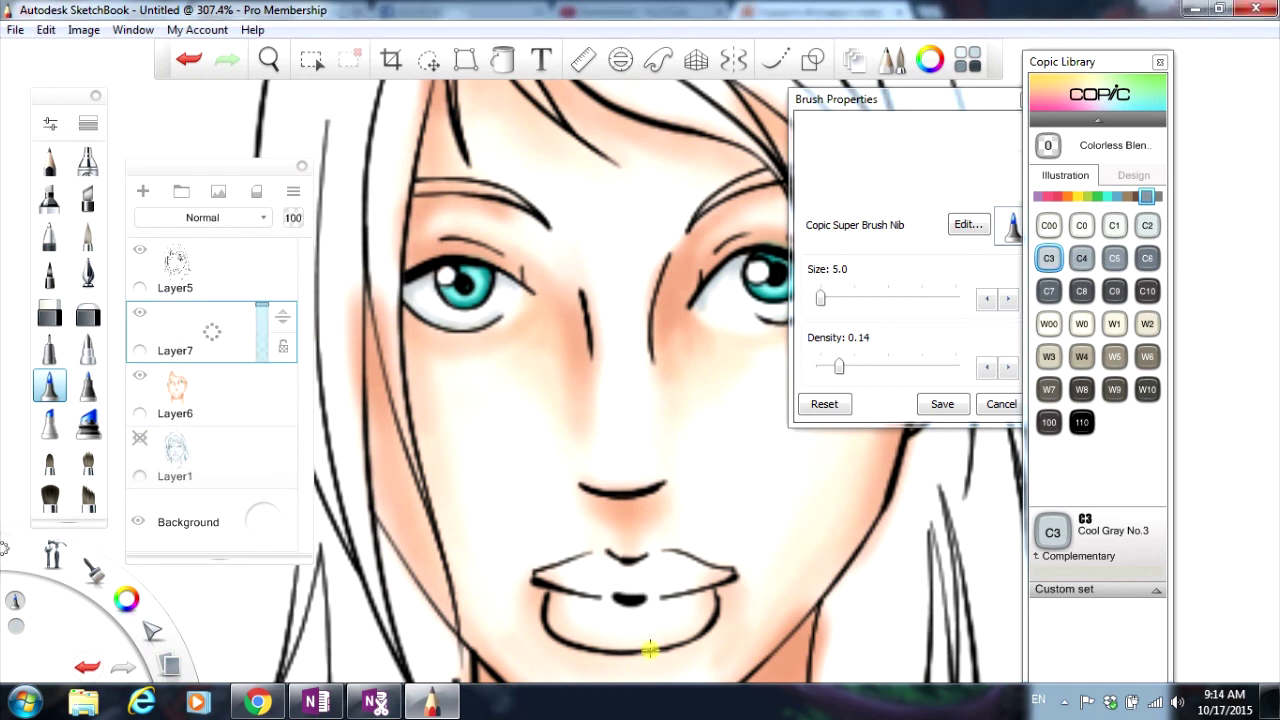
scroll(650, 650, up, 3)
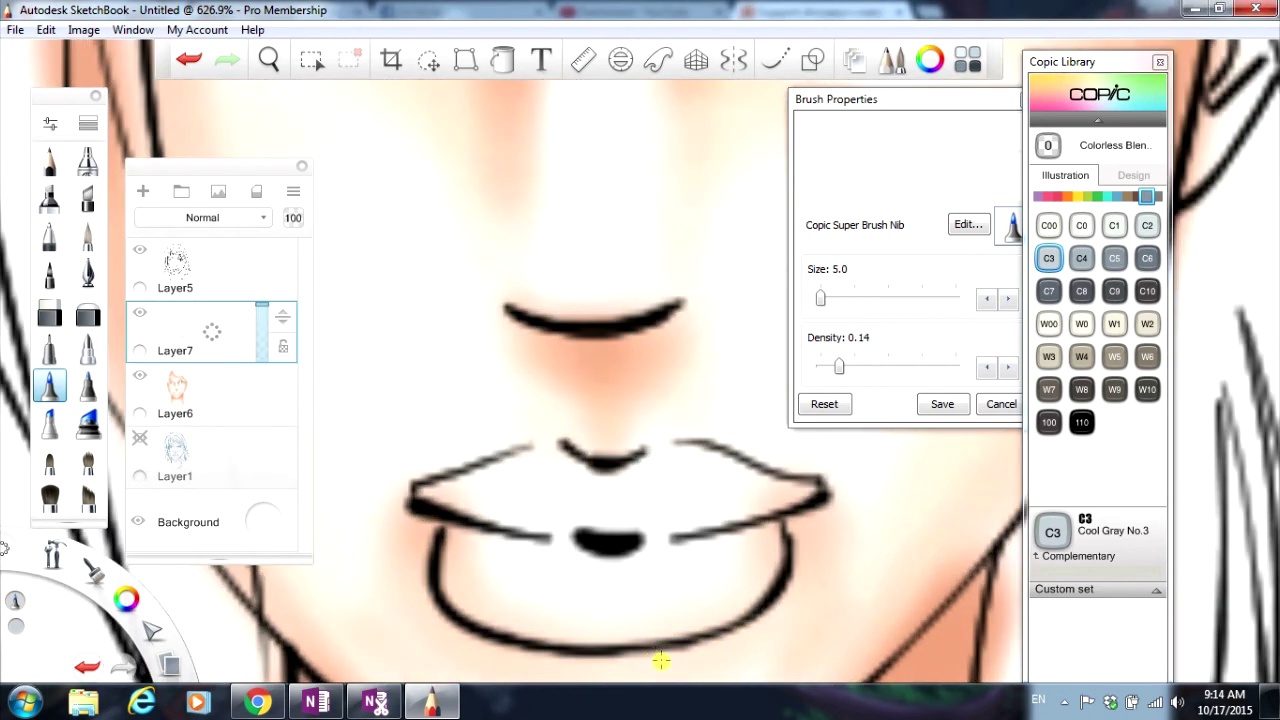
click(1046, 196)
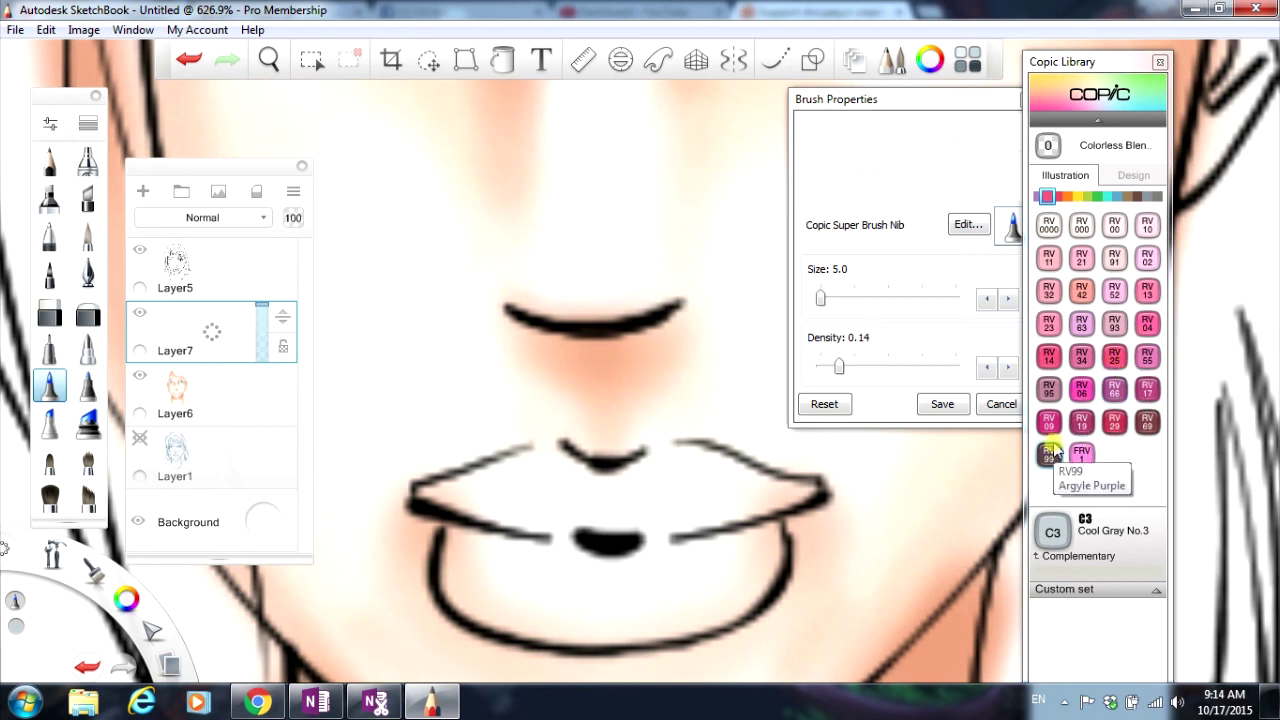
Step: Choose R43 Bougainvillaea from the red R Copic family
click(1132, 175)
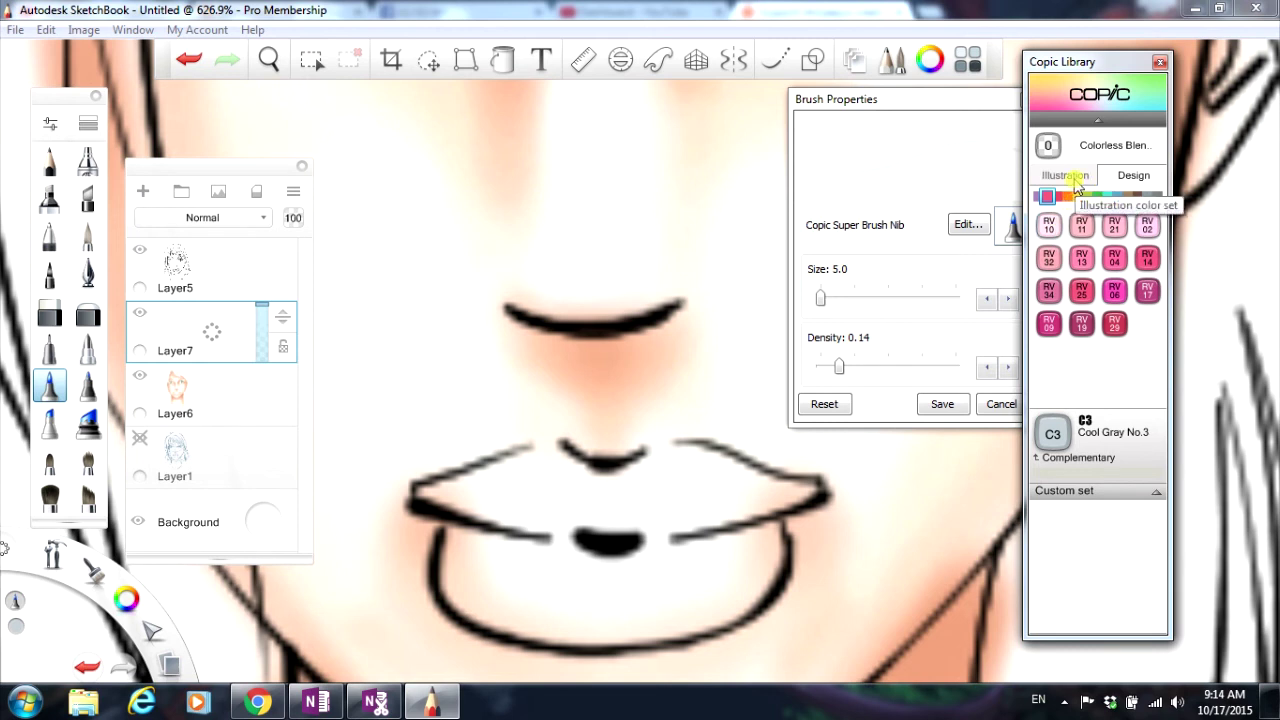
click(1075, 180)
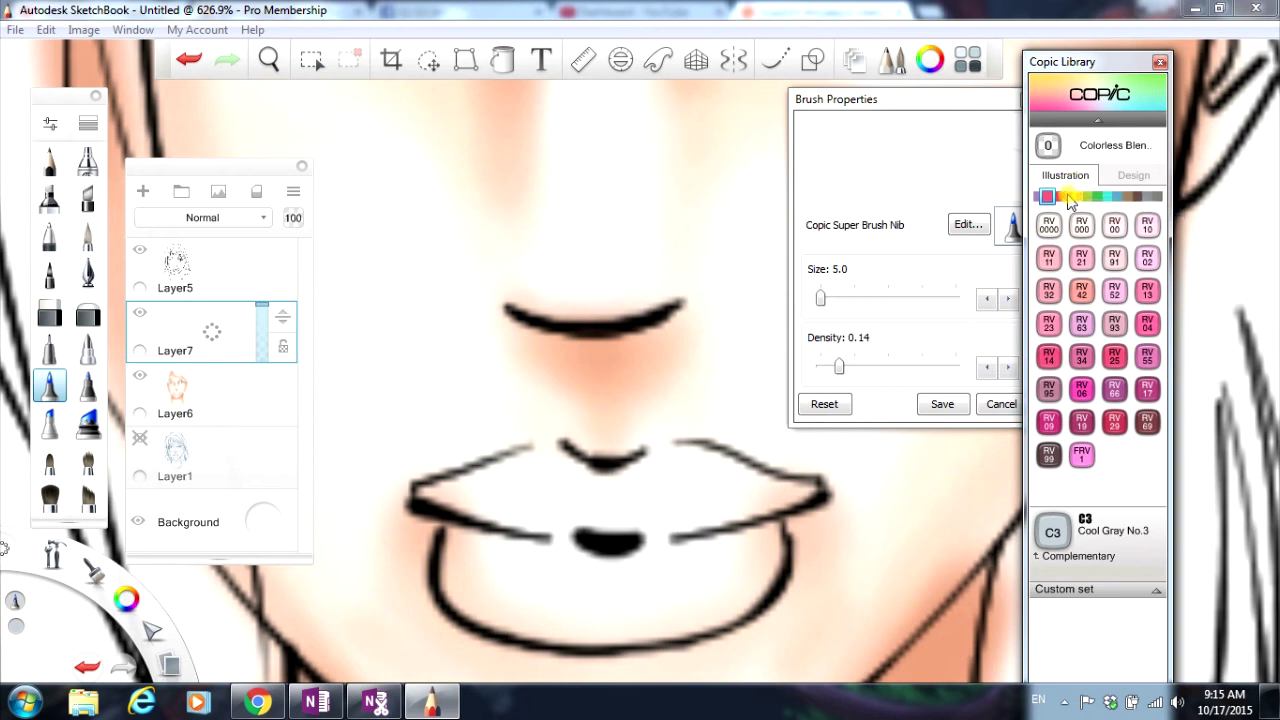
click(1062, 198)
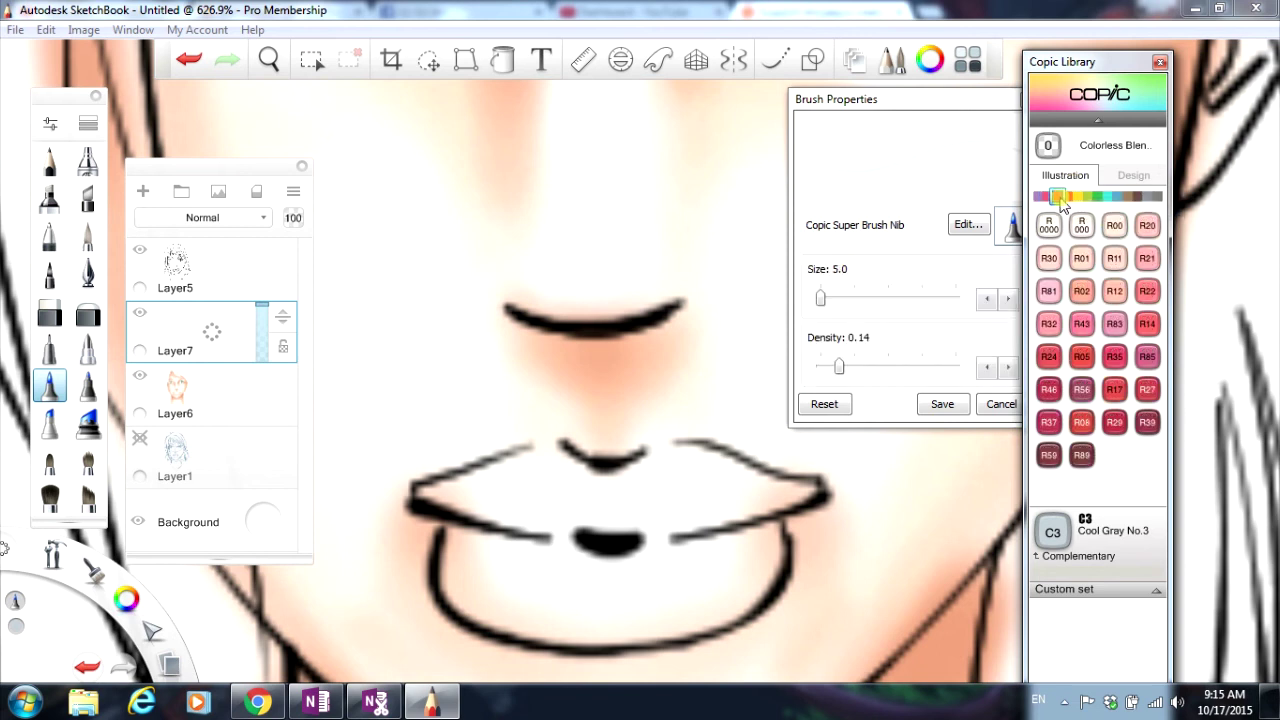
click(1081, 323)
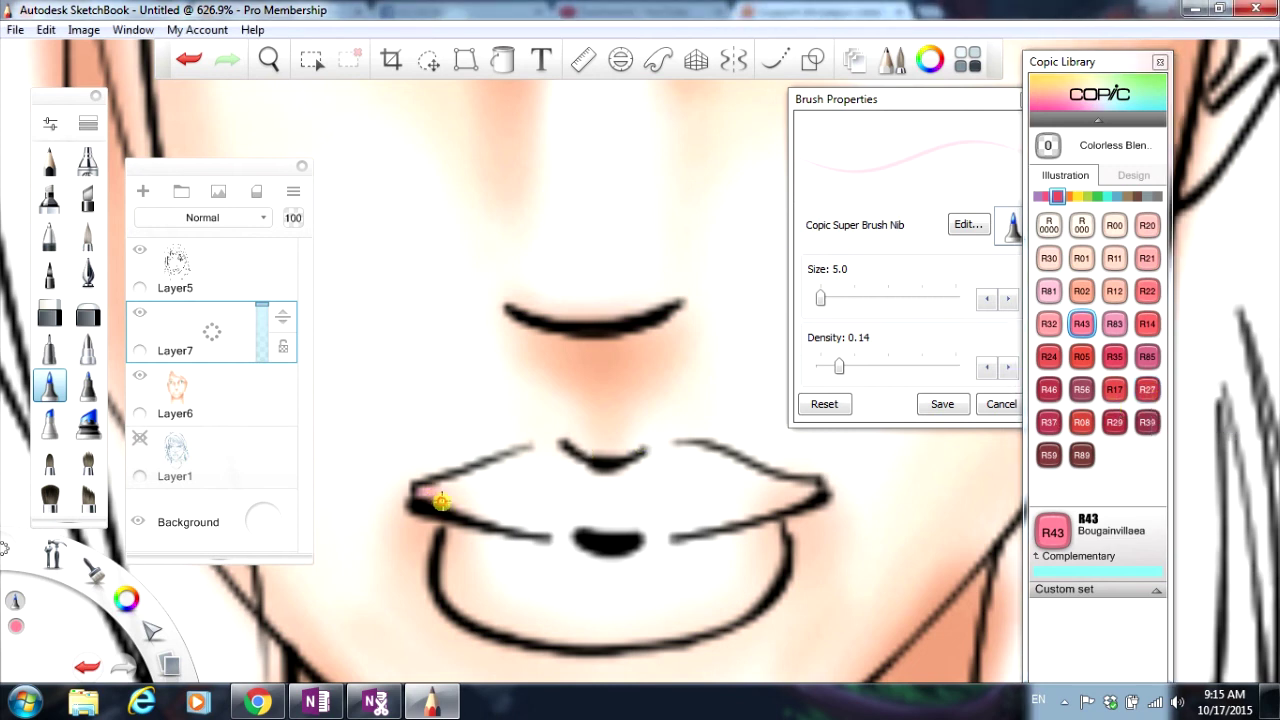
Step: Paint the upper lip pink with R43, enlarging the brush to 12
drag(426, 493, 543, 451)
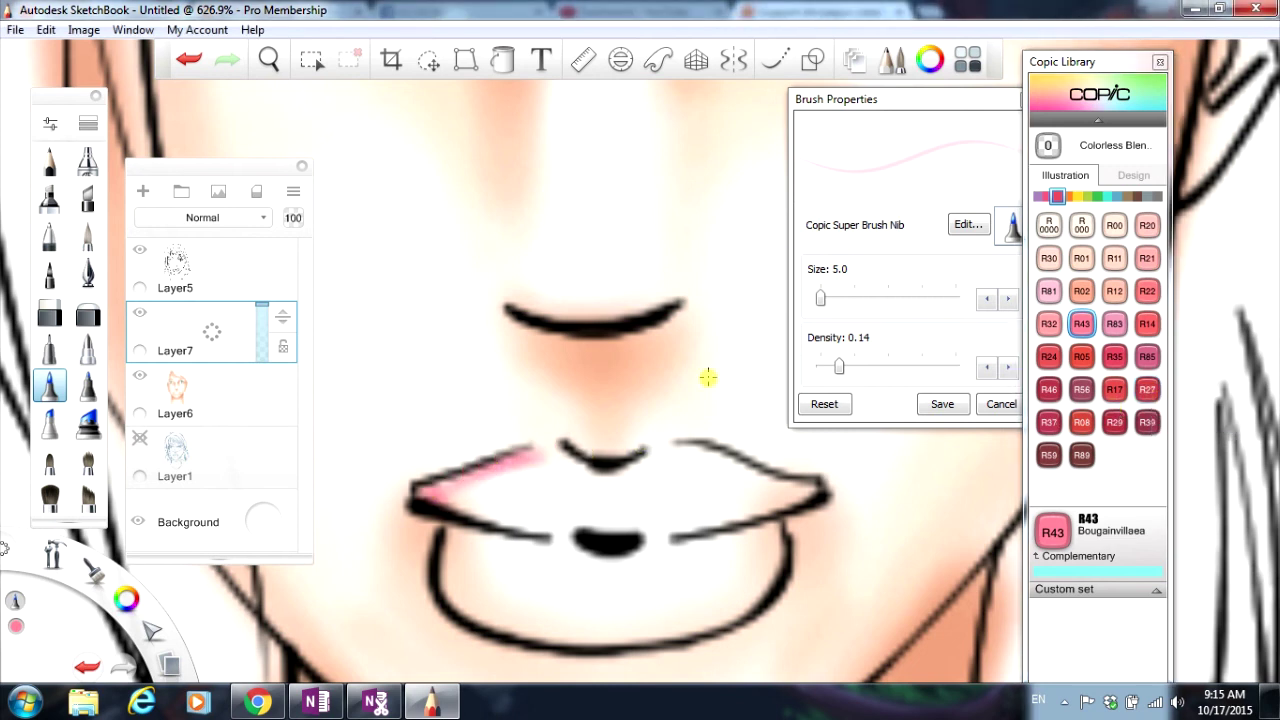
drag(828, 300, 867, 298)
mouse_move(485, 491)
mouse_down()
mouse_move(500, 506)
mouse_move(537, 451)
mouse_move(520, 512)
mouse_move(594, 531)
mouse_move(748, 512)
mouse_move(663, 451)
mouse_move(586, 471)
mouse_move(711, 451)
mouse_move(757, 491)
mouse_move(741, 472)
mouse_move(791, 491)
mouse_move(660, 531)
mouse_move(494, 529)
mouse_move(459, 550)
mouse_move(474, 520)
mouse_move(489, 606)
mouse_move(451, 597)
mouse_move(612, 628)
mouse_move(689, 614)
mouse_move(546, 626)
mouse_move(740, 589)
mouse_move(763, 546)
mouse_move(749, 523)
mouse_move(580, 545)
mouse_up()
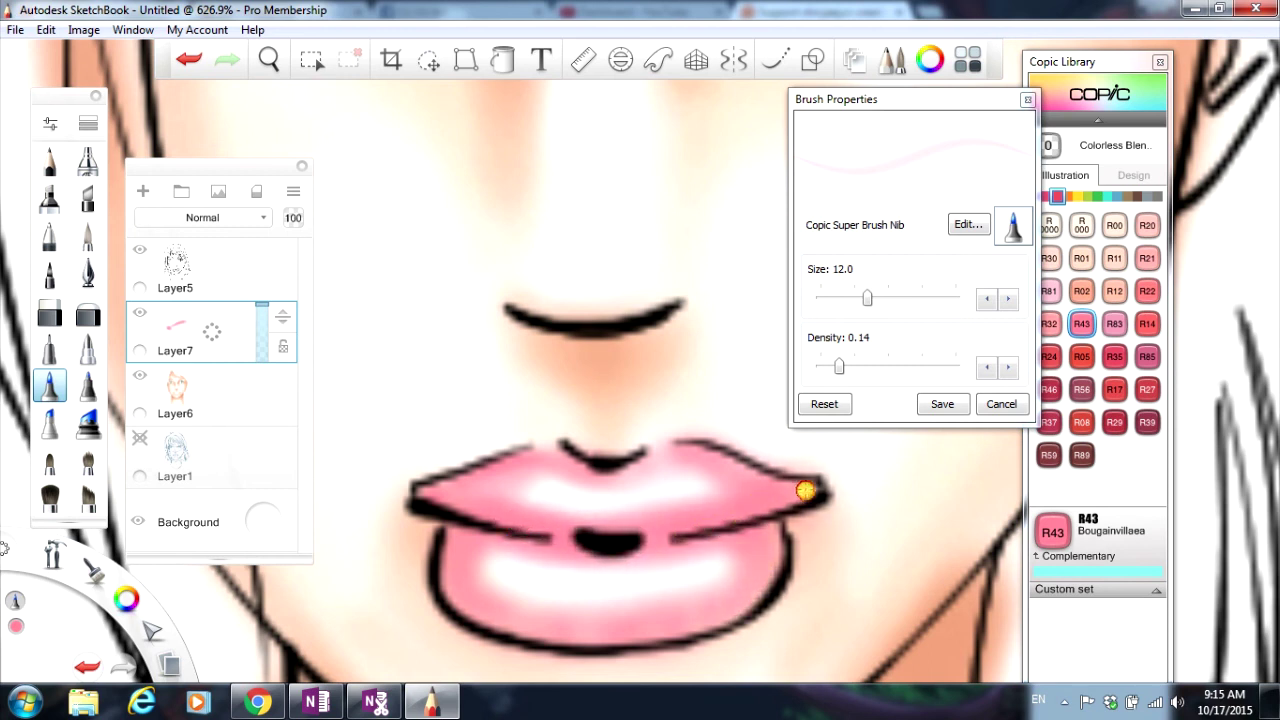
mouse_move(530, 442)
mouse_down()
mouse_move(579, 472)
mouse_move(661, 449)
mouse_move(722, 461)
mouse_up()
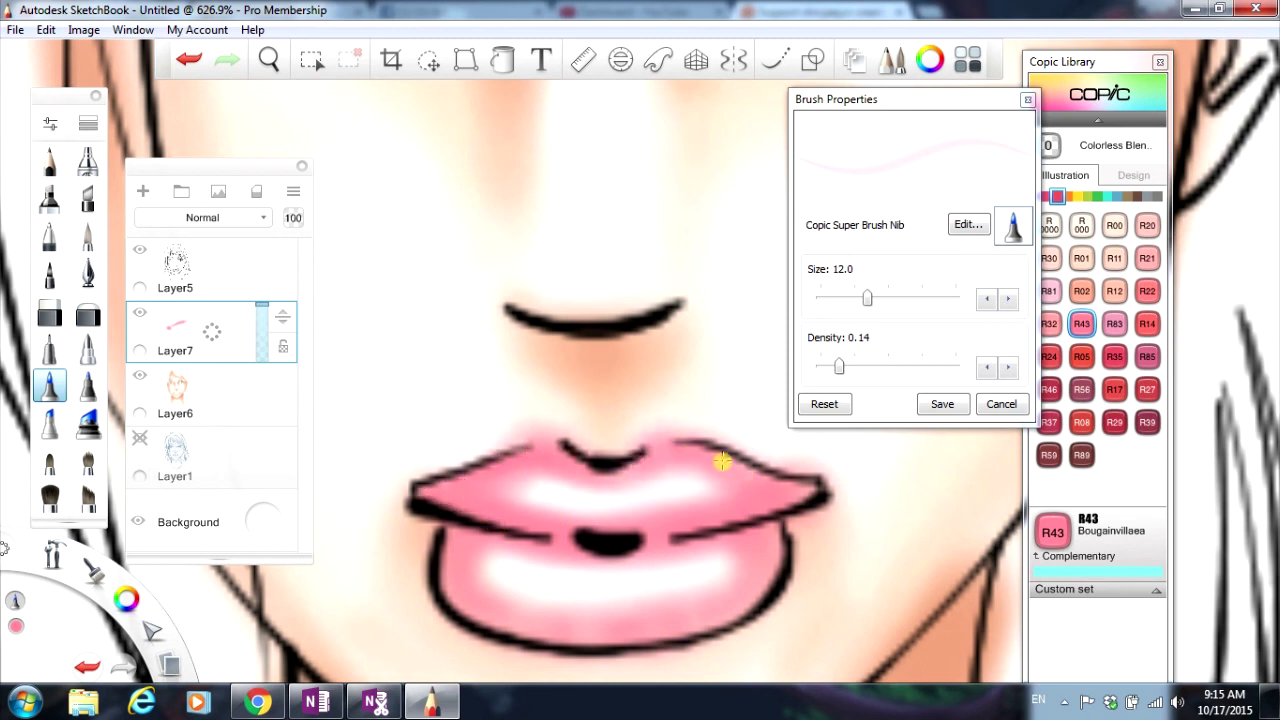
Step: Colour the lower lip pink along its bottom, right and top edges
mouse_move(449, 589)
mouse_down()
mouse_move(609, 629)
mouse_move(707, 617)
mouse_up()
mouse_move(766, 531)
mouse_down()
mouse_move(743, 594)
mouse_move(757, 584)
mouse_up()
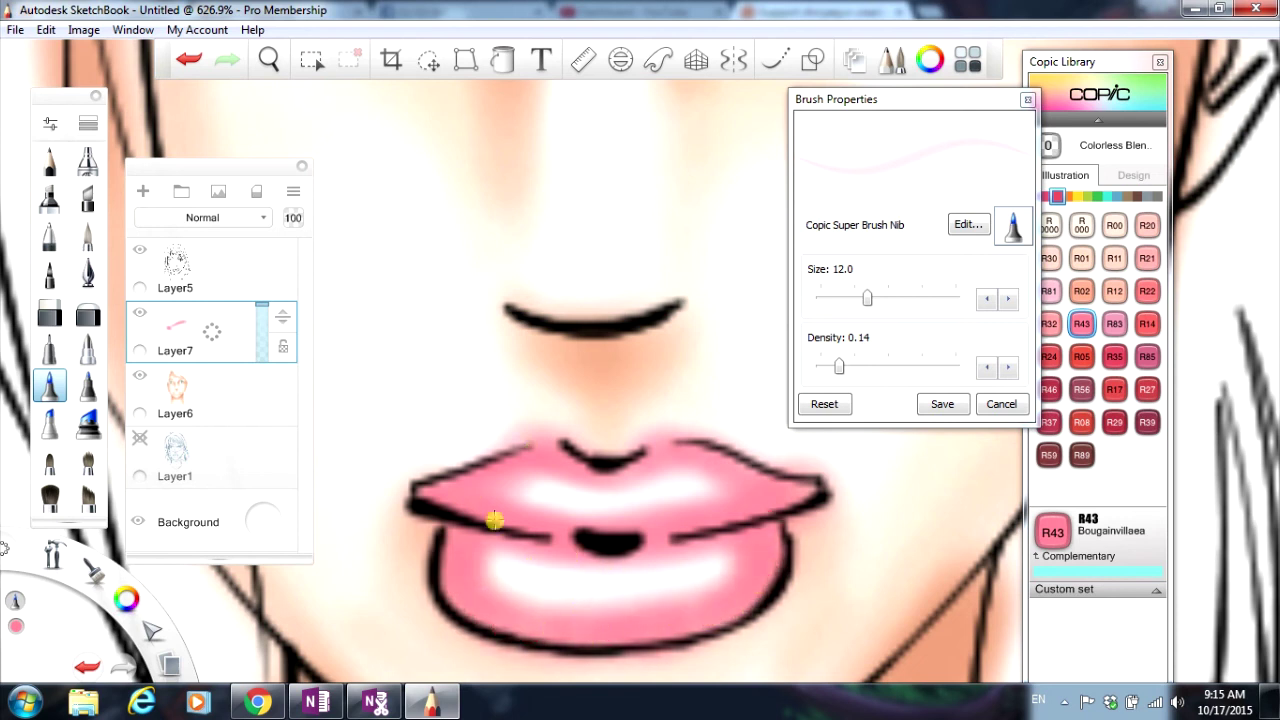
mouse_move(510, 553)
mouse_down()
mouse_move(663, 557)
mouse_move(712, 544)
mouse_up()
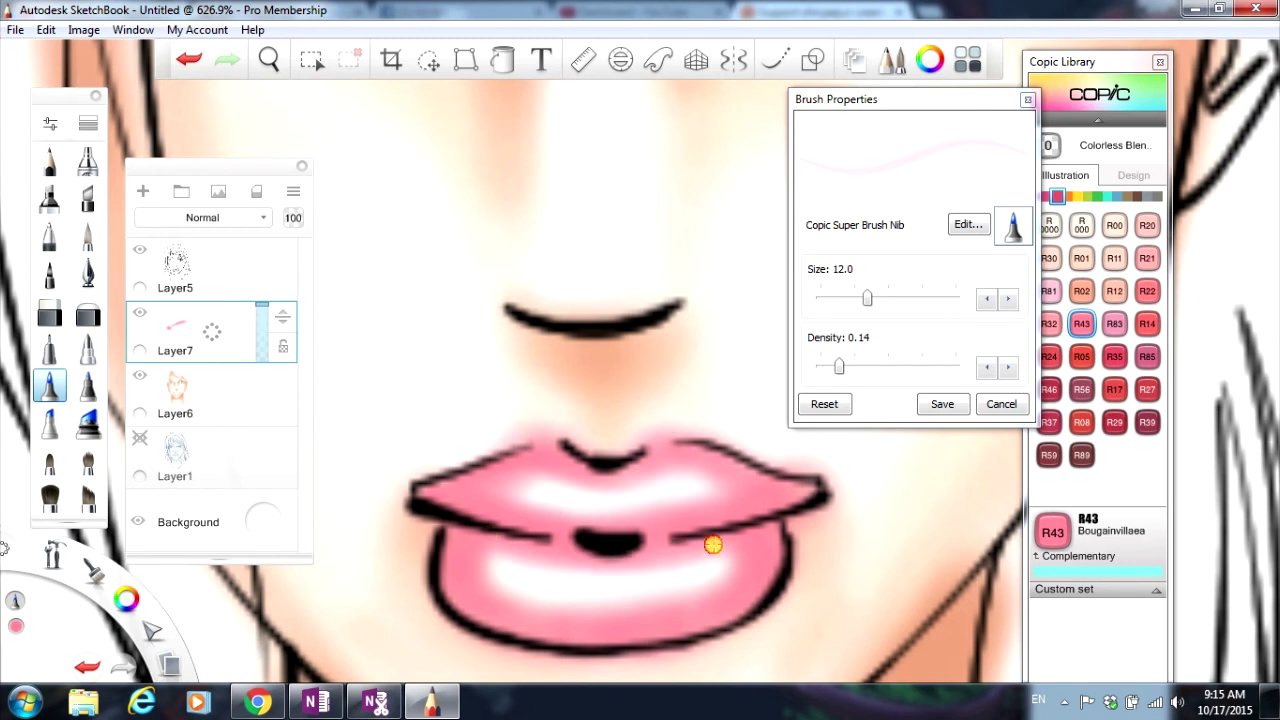
mouse_move(520, 545)
mouse_down()
mouse_move(457, 557)
mouse_move(505, 585)
mouse_up()
Step: Pick R27 Cadmium Red and reduce the brush size from 12 to 8
click(1147, 389)
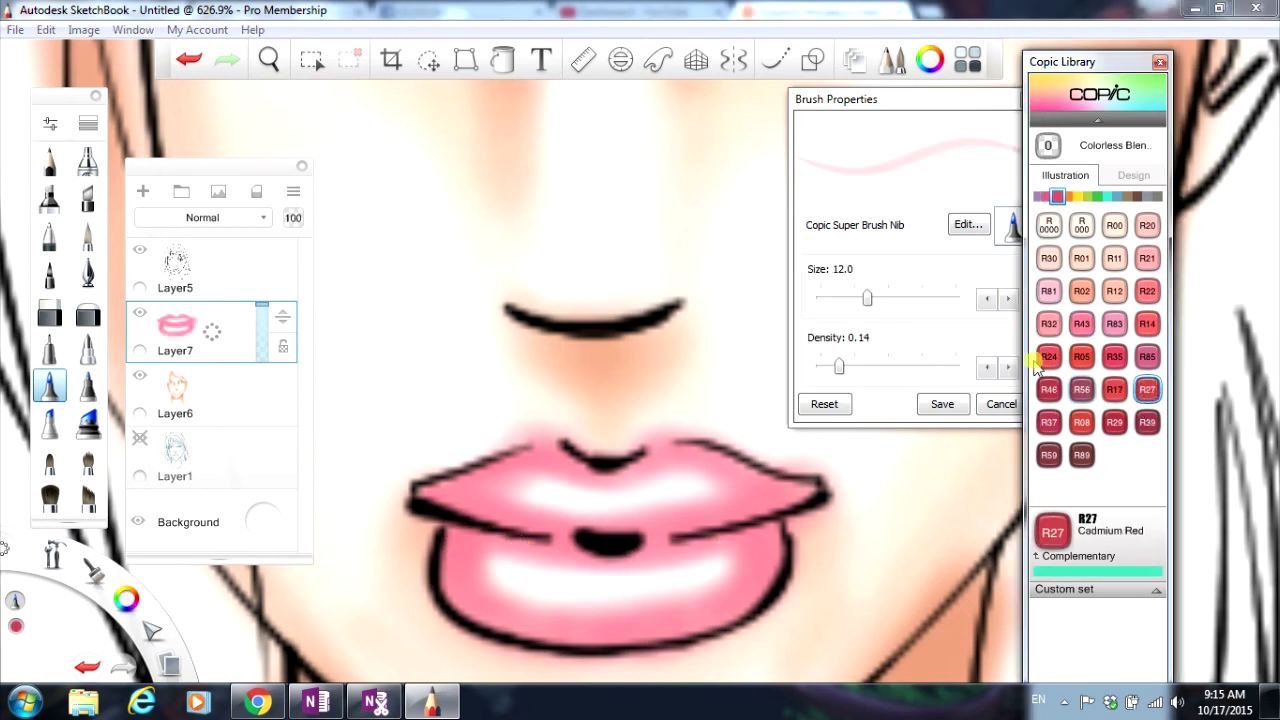
click(870, 305)
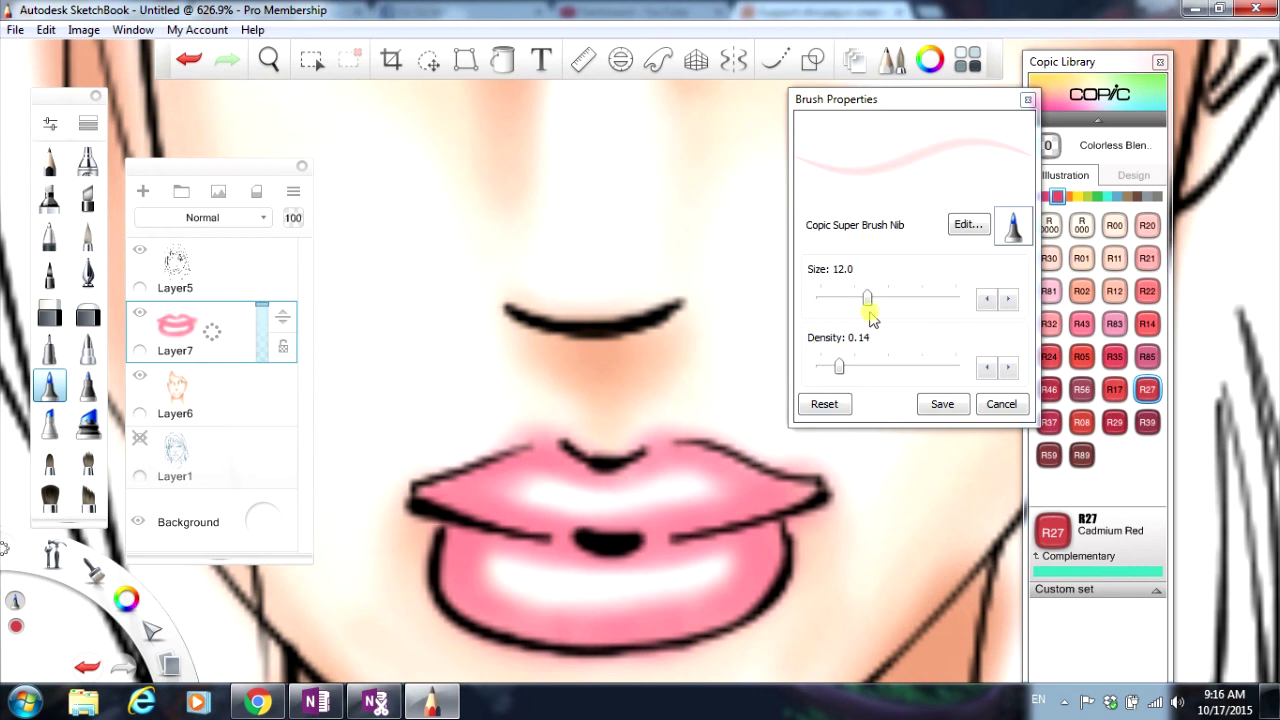
drag(868, 303, 829, 302)
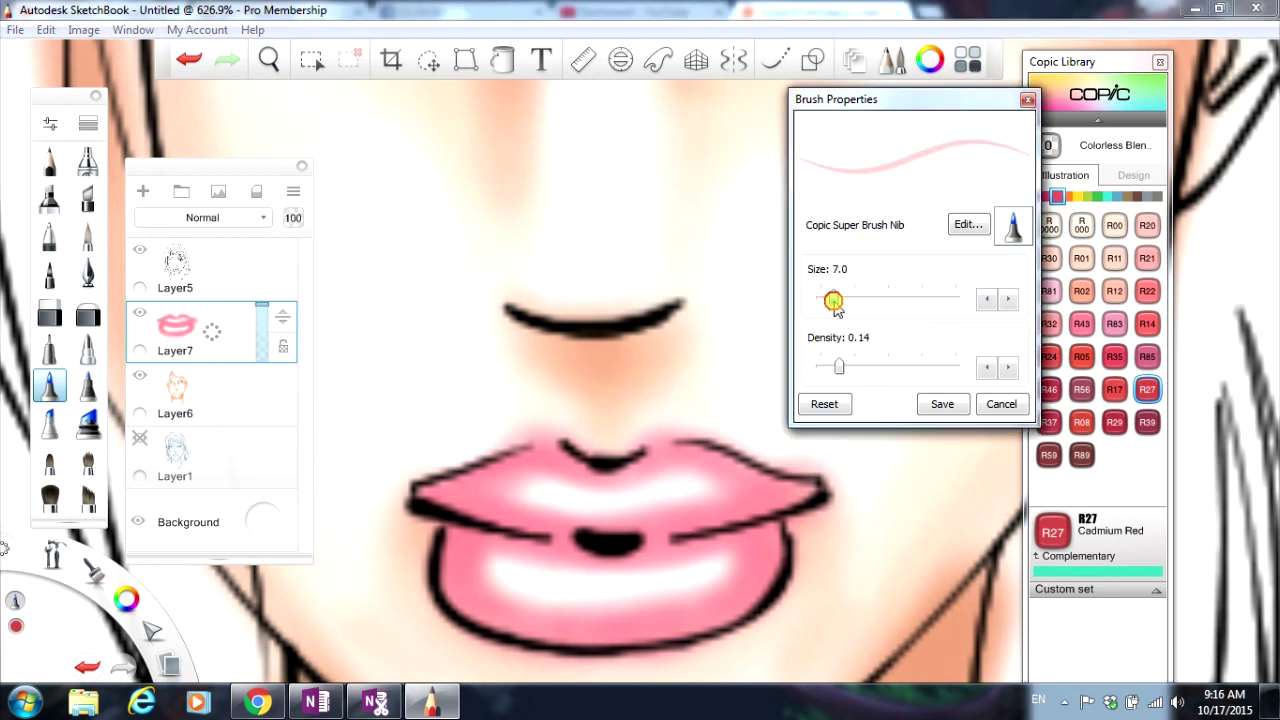
click(1147, 389)
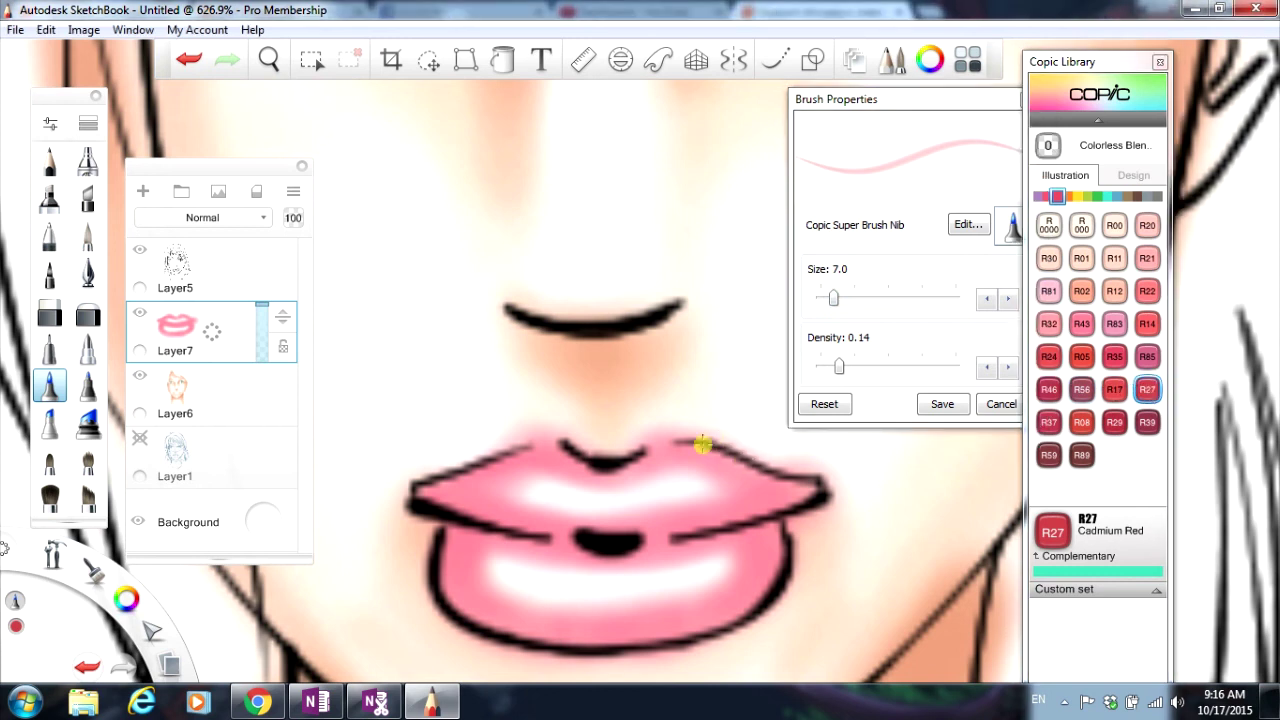
Step: Darken the lower lip line and the upper lip's left corner with R27
mouse_move(609, 551)
mouse_down()
mouse_move(561, 539)
mouse_move(716, 531)
mouse_move(662, 543)
mouse_move(765, 521)
mouse_move(760, 598)
mouse_move(768, 579)
mouse_move(724, 622)
mouse_move(778, 556)
mouse_move(751, 531)
mouse_move(770, 544)
mouse_move(733, 537)
mouse_move(769, 567)
mouse_move(733, 608)
mouse_up()
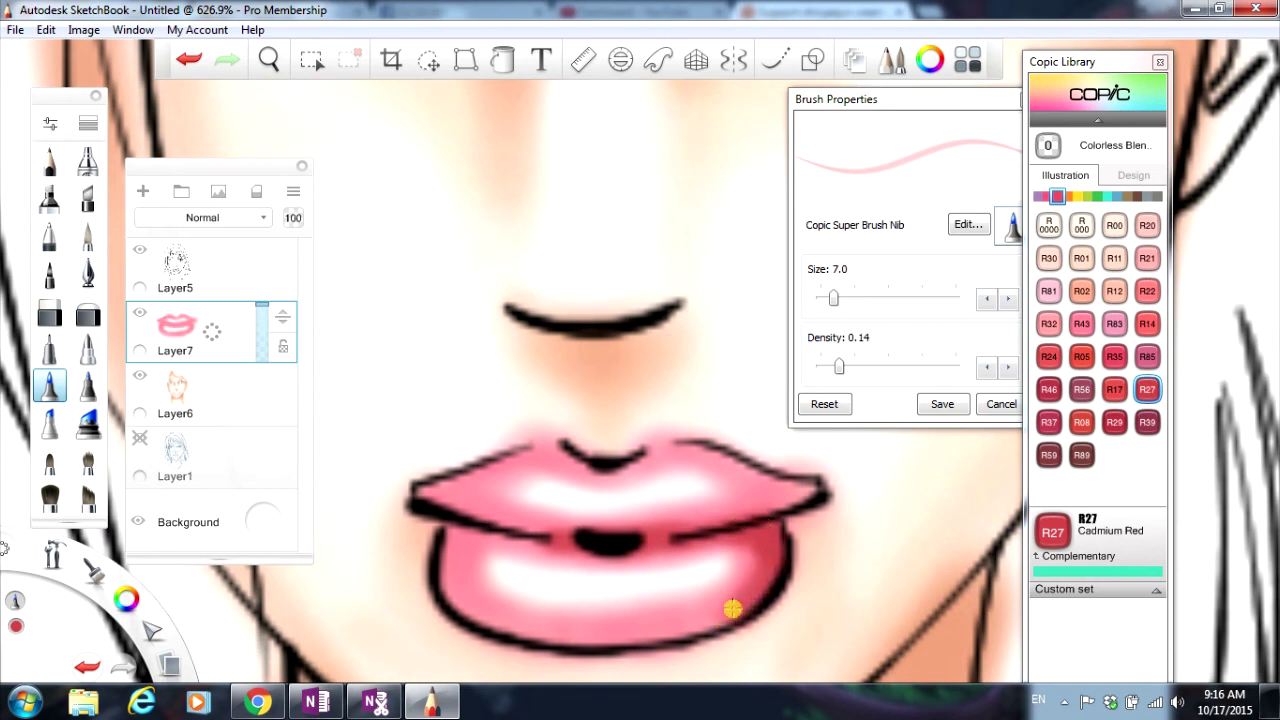
mouse_move(476, 567)
mouse_down()
mouse_move(441, 539)
mouse_move(510, 534)
mouse_move(455, 579)
mouse_move(461, 604)
mouse_move(450, 579)
mouse_move(496, 628)
mouse_move(664, 630)
mouse_move(538, 635)
mouse_move(626, 644)
mouse_move(741, 608)
mouse_move(690, 639)
mouse_move(772, 574)
mouse_move(767, 535)
mouse_move(680, 530)
mouse_move(739, 510)
mouse_move(758, 471)
mouse_move(789, 472)
mouse_up()
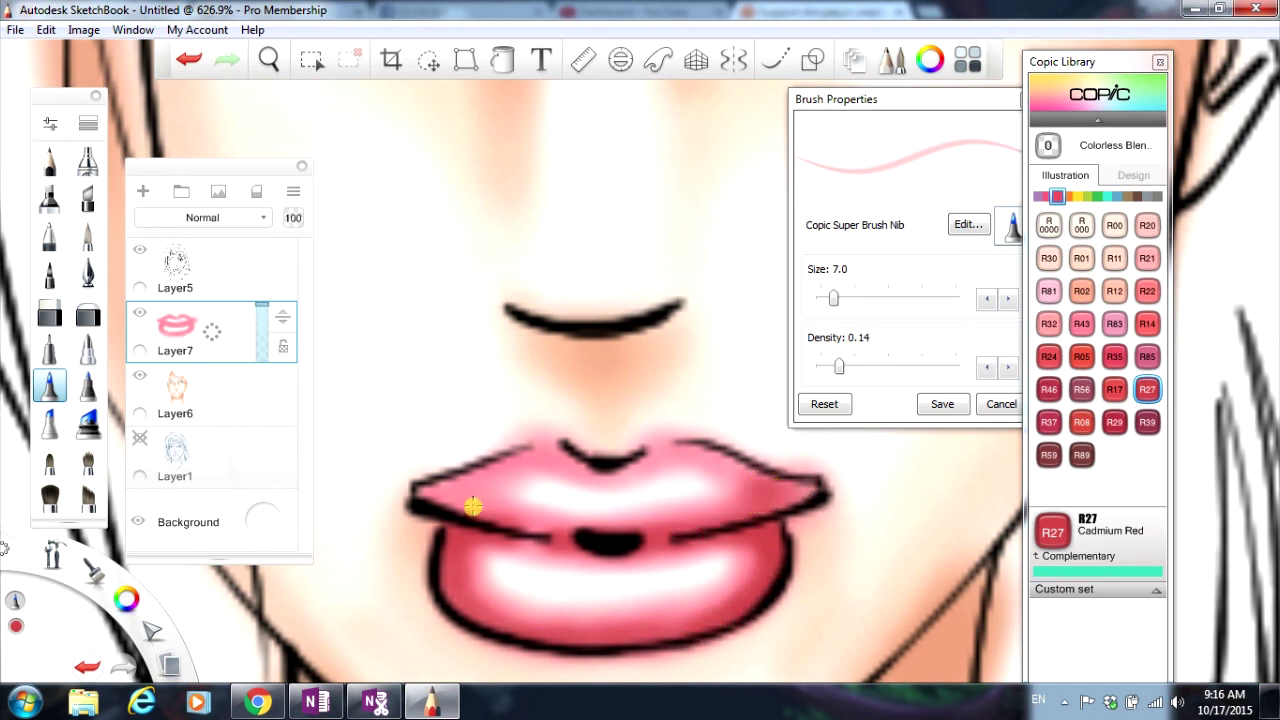
mouse_move(472, 507)
mouse_down()
mouse_move(428, 491)
mouse_move(505, 462)
mouse_move(434, 497)
mouse_move(418, 488)
mouse_move(457, 480)
mouse_move(462, 508)
mouse_move(447, 481)
mouse_move(522, 534)
mouse_move(512, 530)
mouse_move(590, 478)
mouse_move(553, 447)
mouse_move(607, 471)
mouse_move(581, 458)
mouse_move(660, 447)
mouse_move(805, 491)
mouse_move(680, 534)
mouse_move(771, 523)
mouse_up()
mouse_move(456, 510)
mouse_down()
mouse_move(469, 477)
mouse_move(441, 481)
mouse_move(456, 529)
mouse_up()
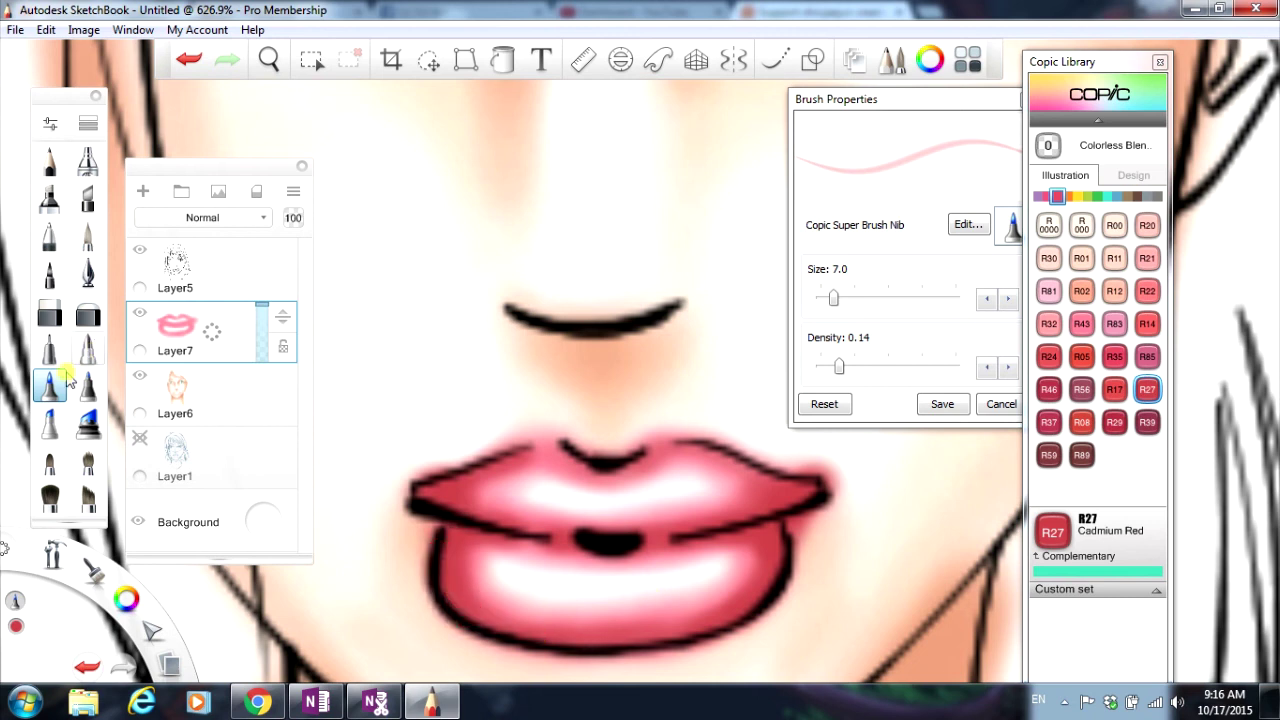
Step: Erase stray pink along the upper and lower lip outlines with the Hard Eraser, then zoom out
click(49, 313)
drag(422, 472, 536, 431)
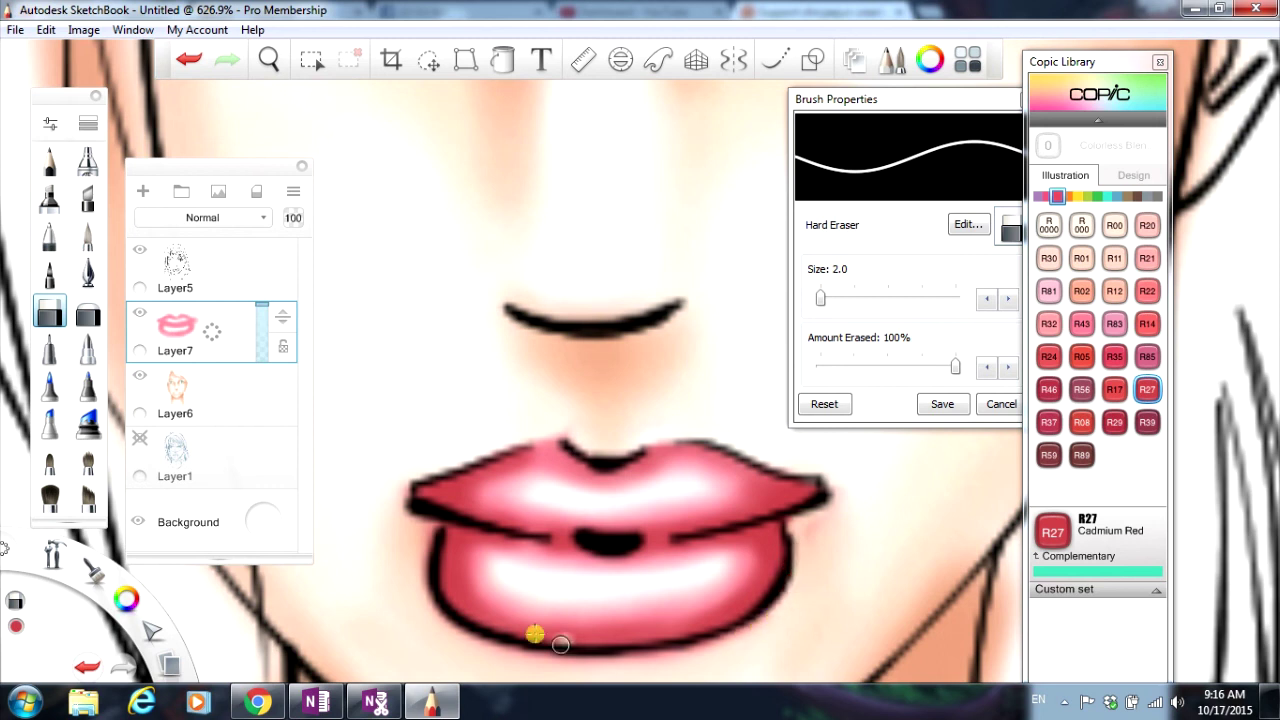
mouse_move(425, 577)
mouse_down()
mouse_move(457, 633)
mouse_move(555, 659)
mouse_move(629, 657)
mouse_move(741, 635)
mouse_move(792, 594)
mouse_move(810, 531)
mouse_up()
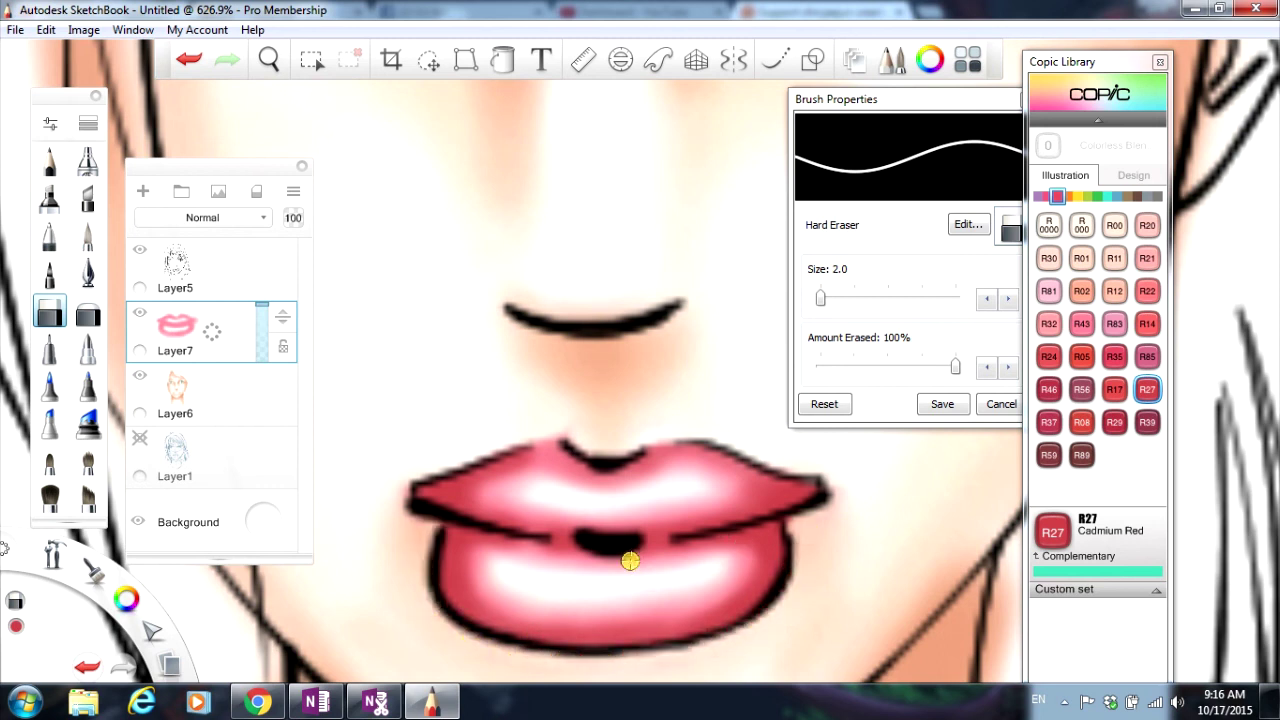
scroll(630, 562, down, 8)
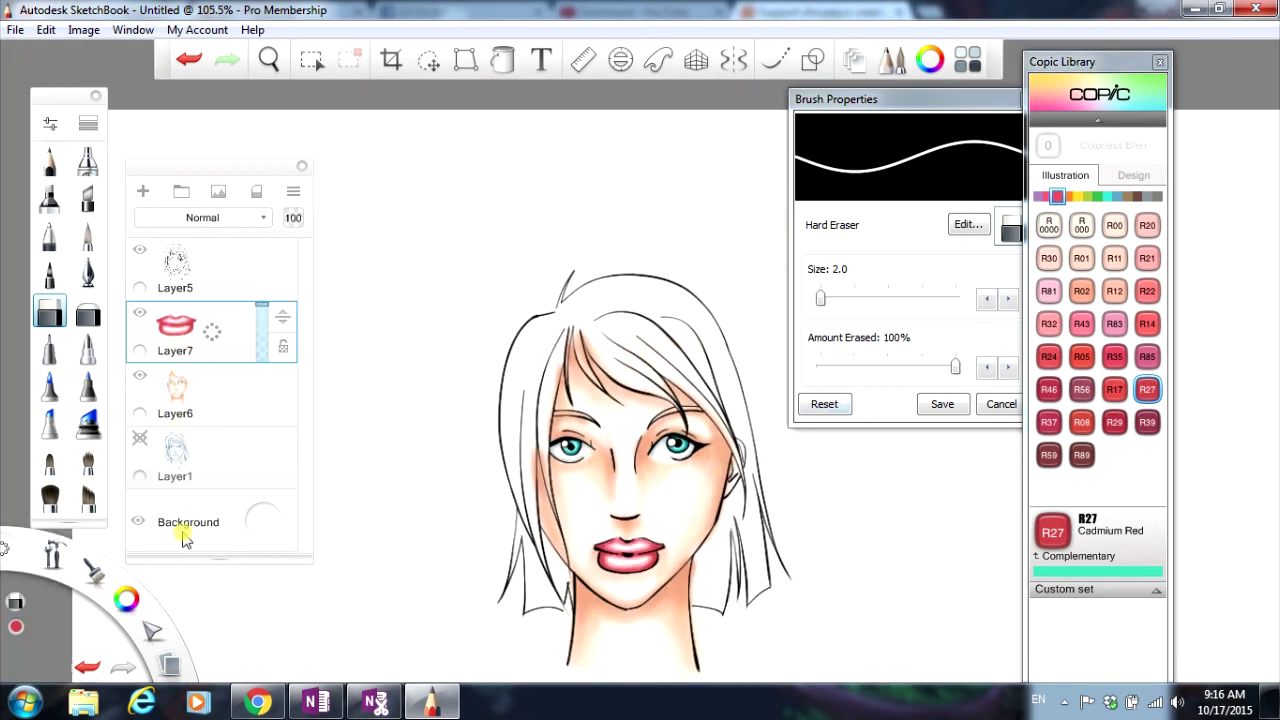
Step: Add Layer8 and choose E47 Dark Brown from the earth-tone E Copic family
click(143, 194)
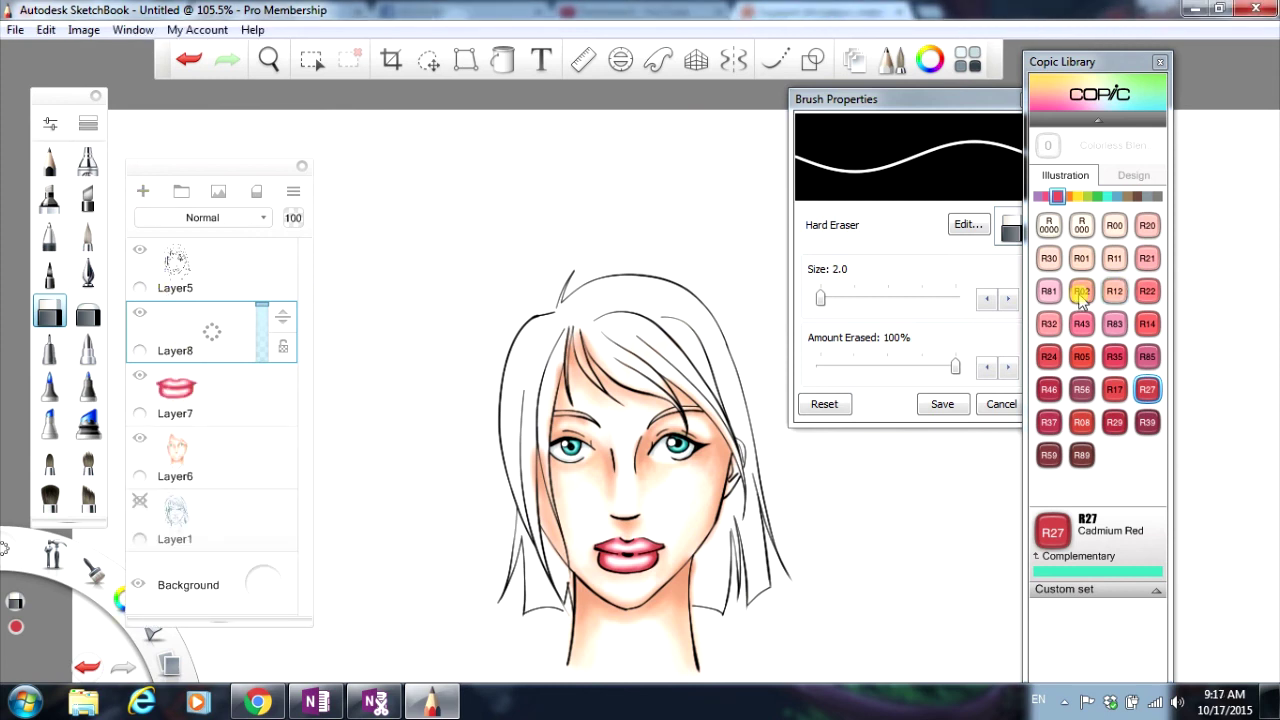
click(1136, 198)
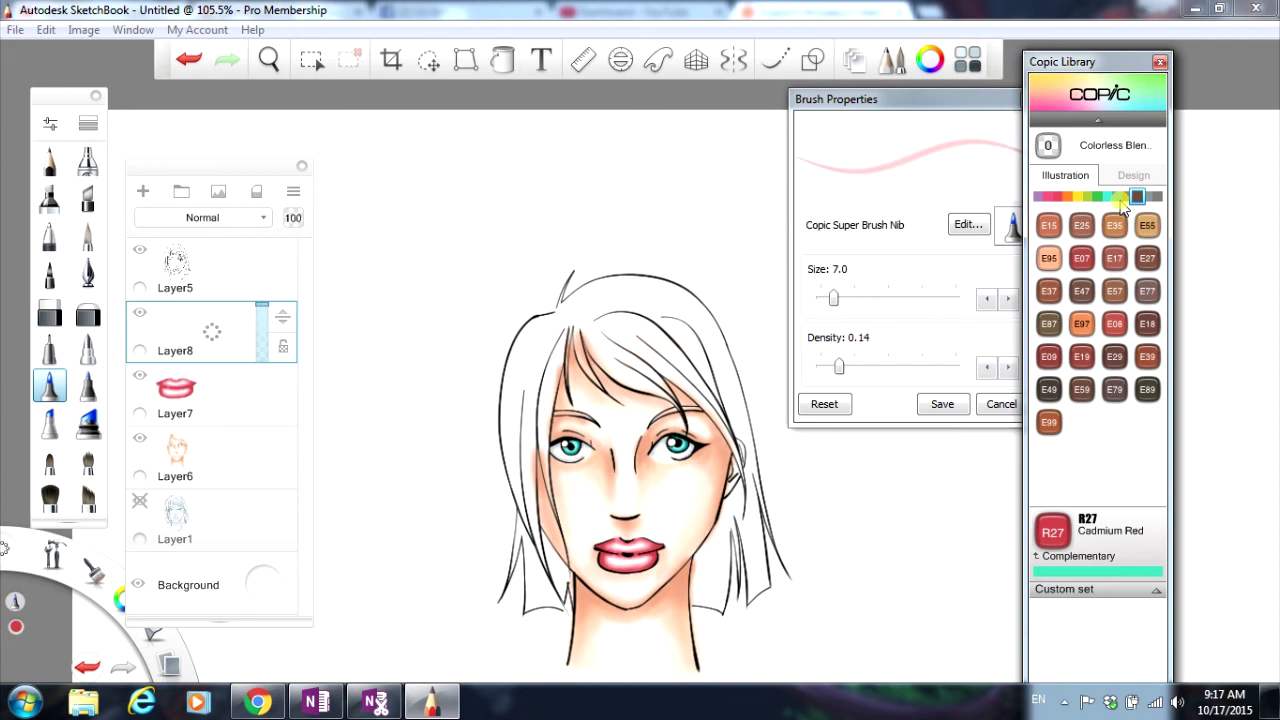
click(1155, 196)
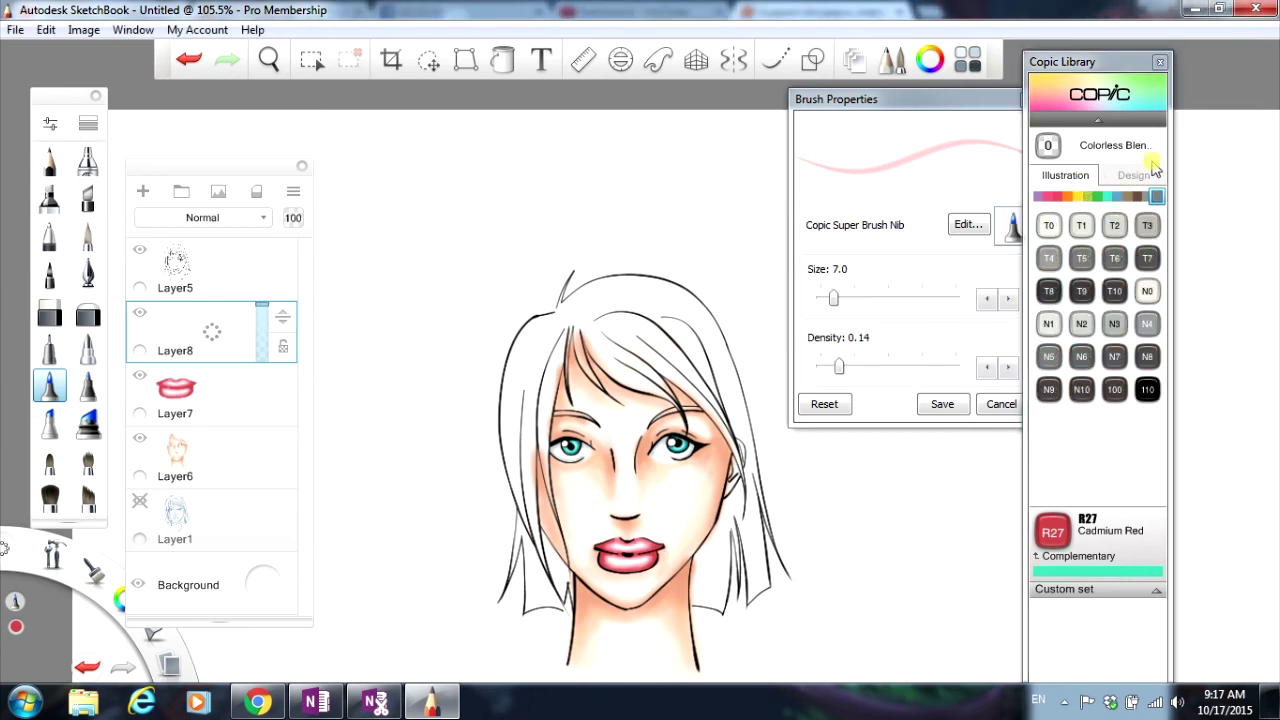
click(1137, 196)
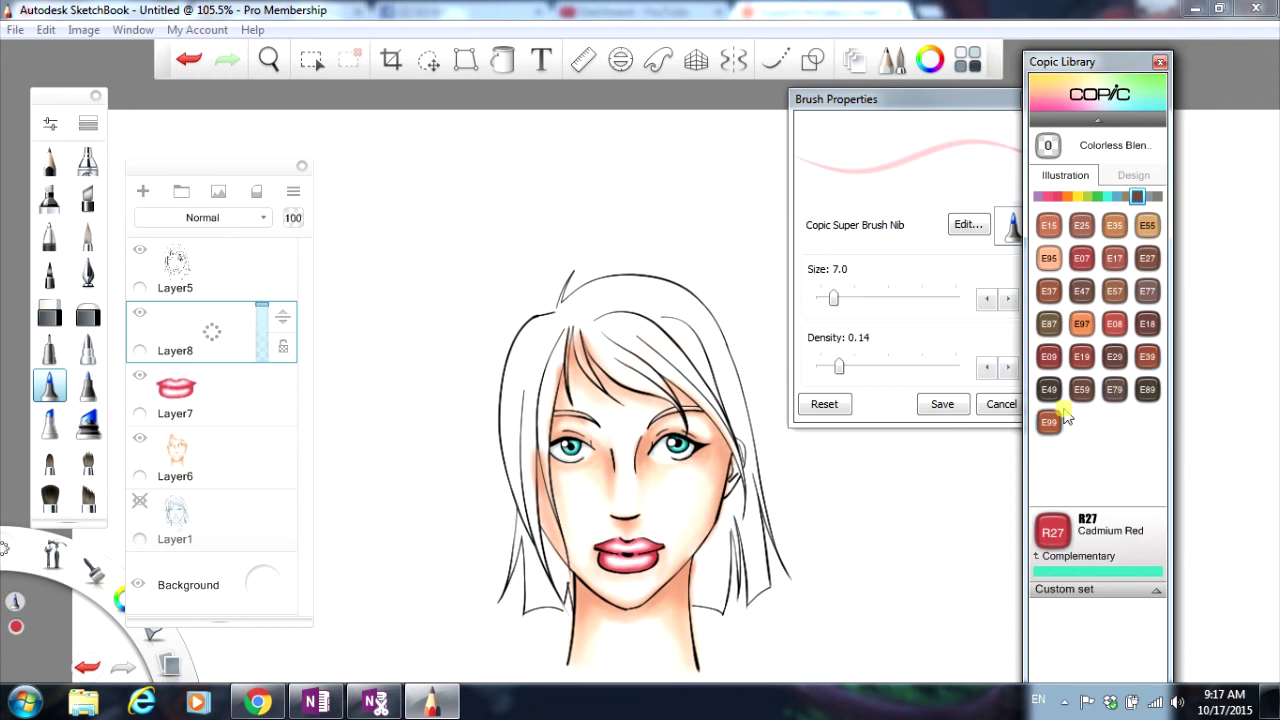
click(1081, 290)
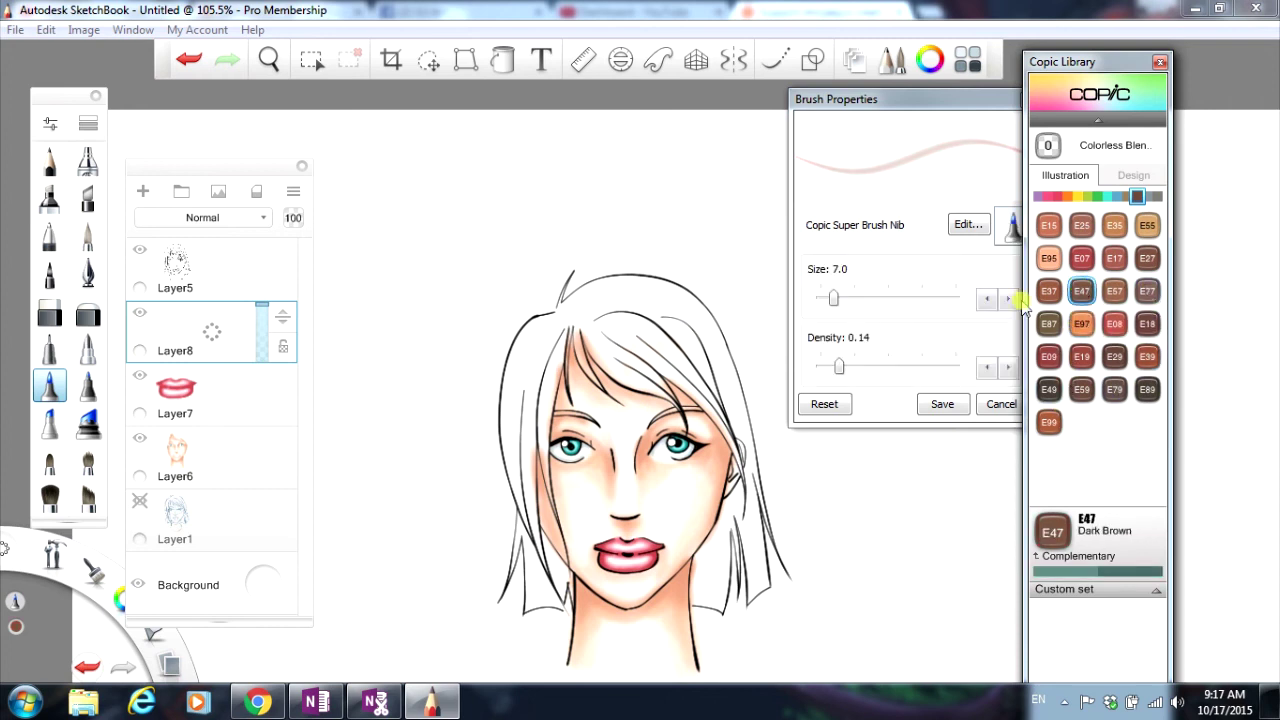
scroll(618, 360, up, 5)
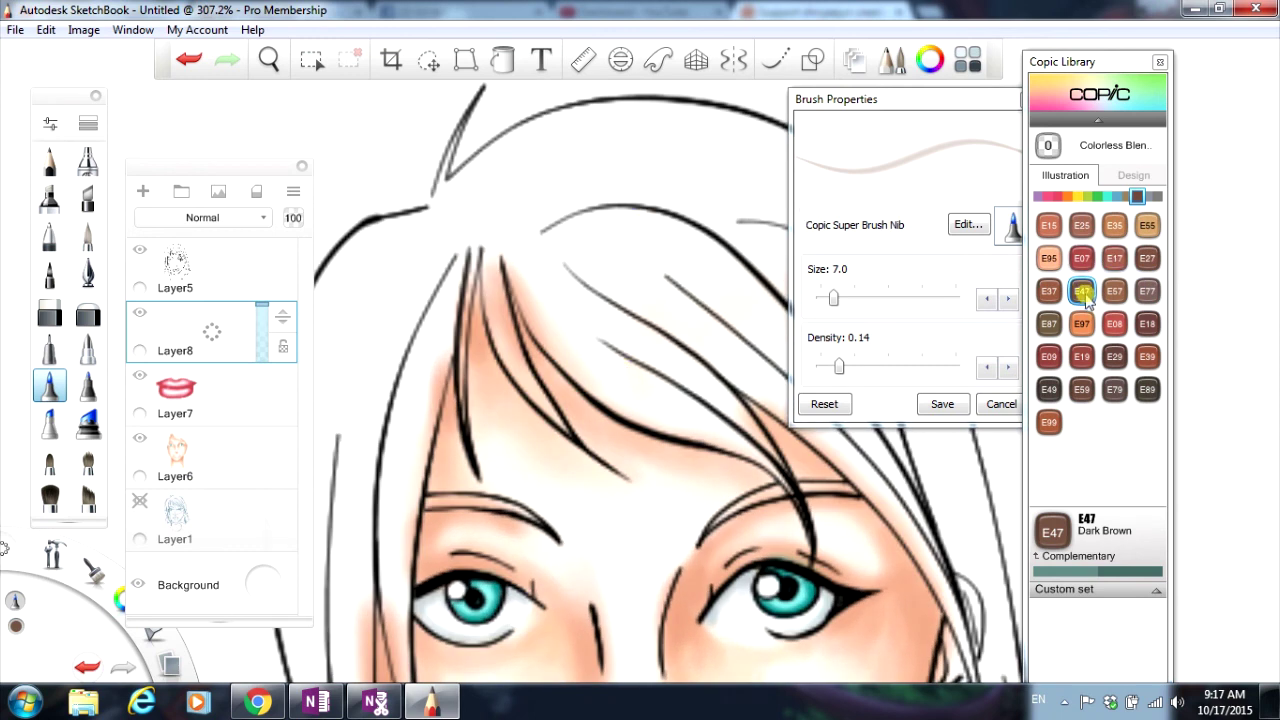
Step: Paint E47 Dark Brown strokes down the front hair strands from the forehead toward the eye
mouse_move(487, 285)
mouse_down()
mouse_move(501, 354)
mouse_move(486, 248)
mouse_move(504, 351)
mouse_move(483, 261)
mouse_move(490, 324)
mouse_move(488, 287)
mouse_move(538, 404)
mouse_move(500, 335)
mouse_move(517, 368)
mouse_move(495, 252)
mouse_move(518, 366)
mouse_move(504, 338)
mouse_move(557, 423)
mouse_move(500, 303)
mouse_up()
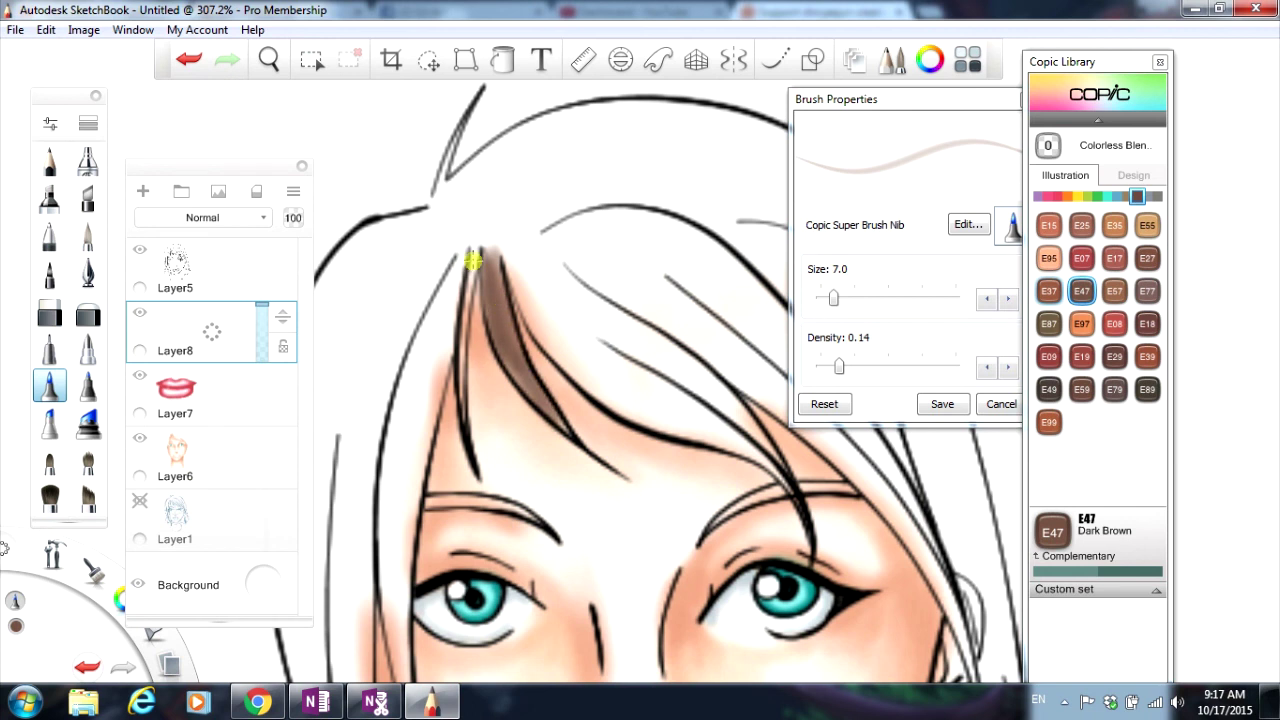
mouse_move(473, 260)
mouse_down()
mouse_move(461, 404)
mouse_move(460, 366)
mouse_move(487, 443)
mouse_up()
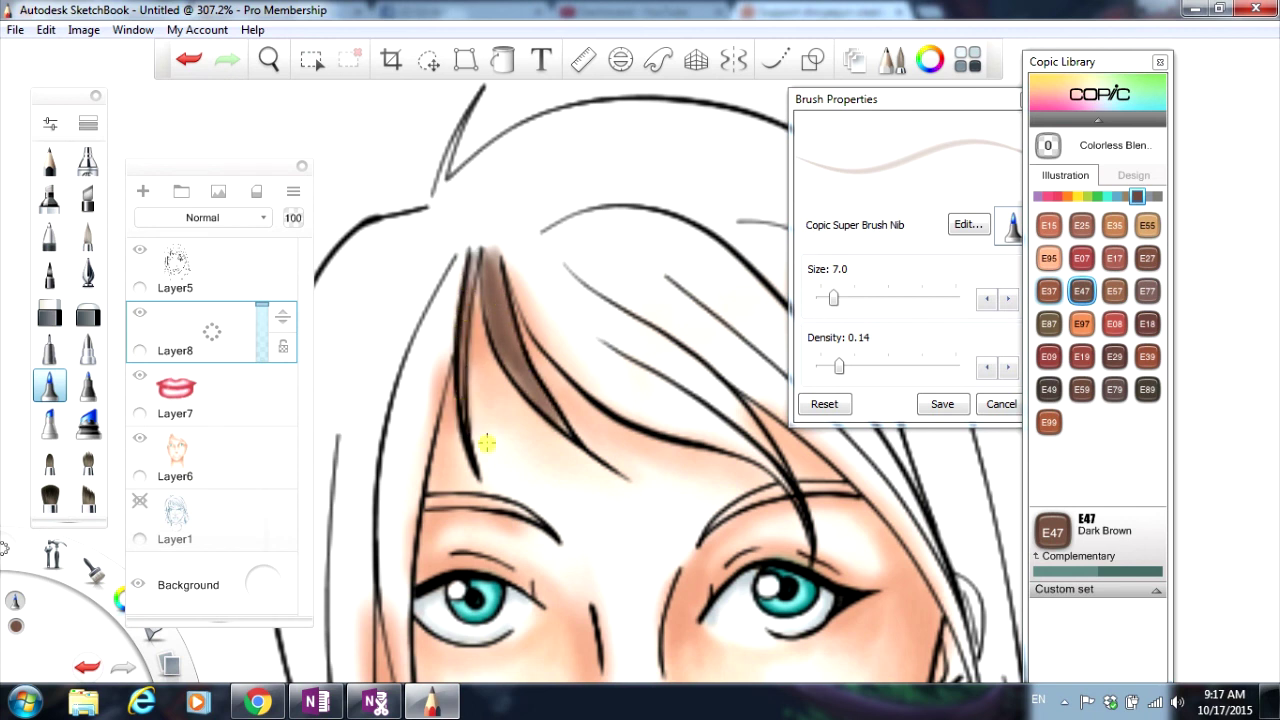
drag(920, 94, 1150, 104)
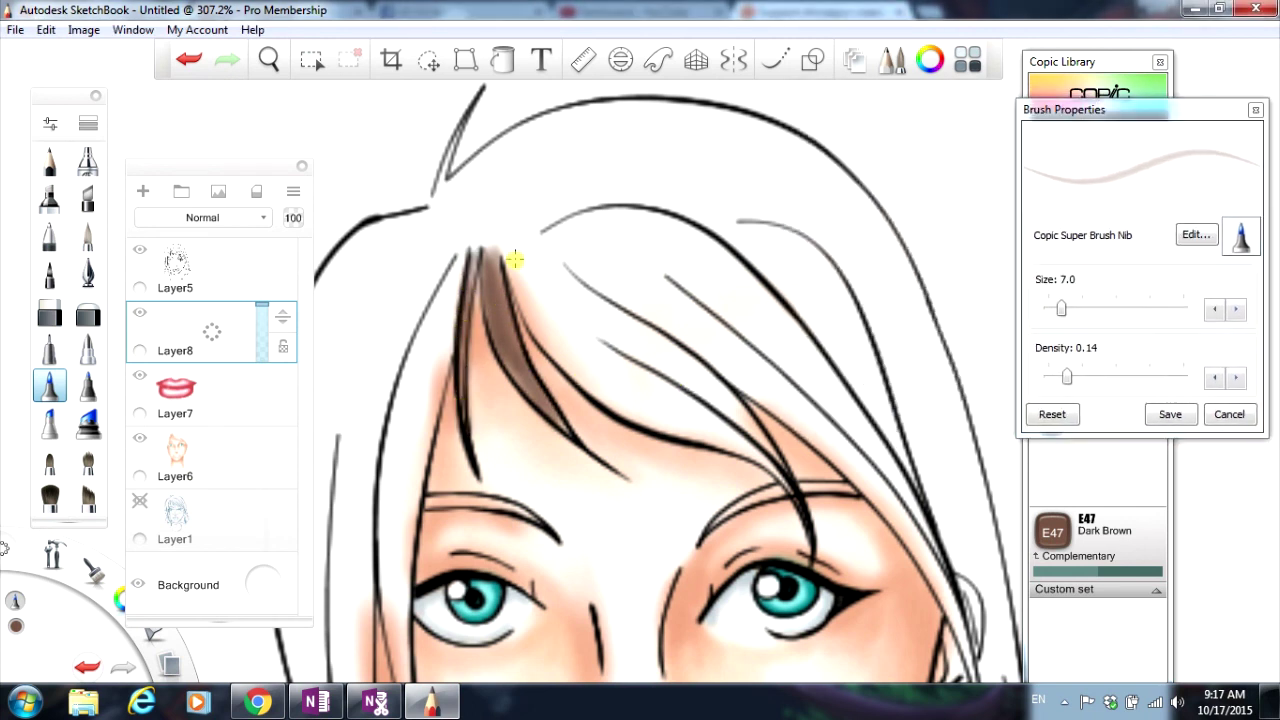
mouse_move(511, 282)
mouse_down()
mouse_move(587, 387)
mouse_move(507, 273)
mouse_move(634, 409)
mouse_move(712, 421)
mouse_move(593, 380)
mouse_move(539, 323)
mouse_move(646, 412)
mouse_move(566, 357)
mouse_move(643, 412)
mouse_move(588, 389)
mouse_move(681, 435)
mouse_move(595, 395)
mouse_move(756, 456)
mouse_up()
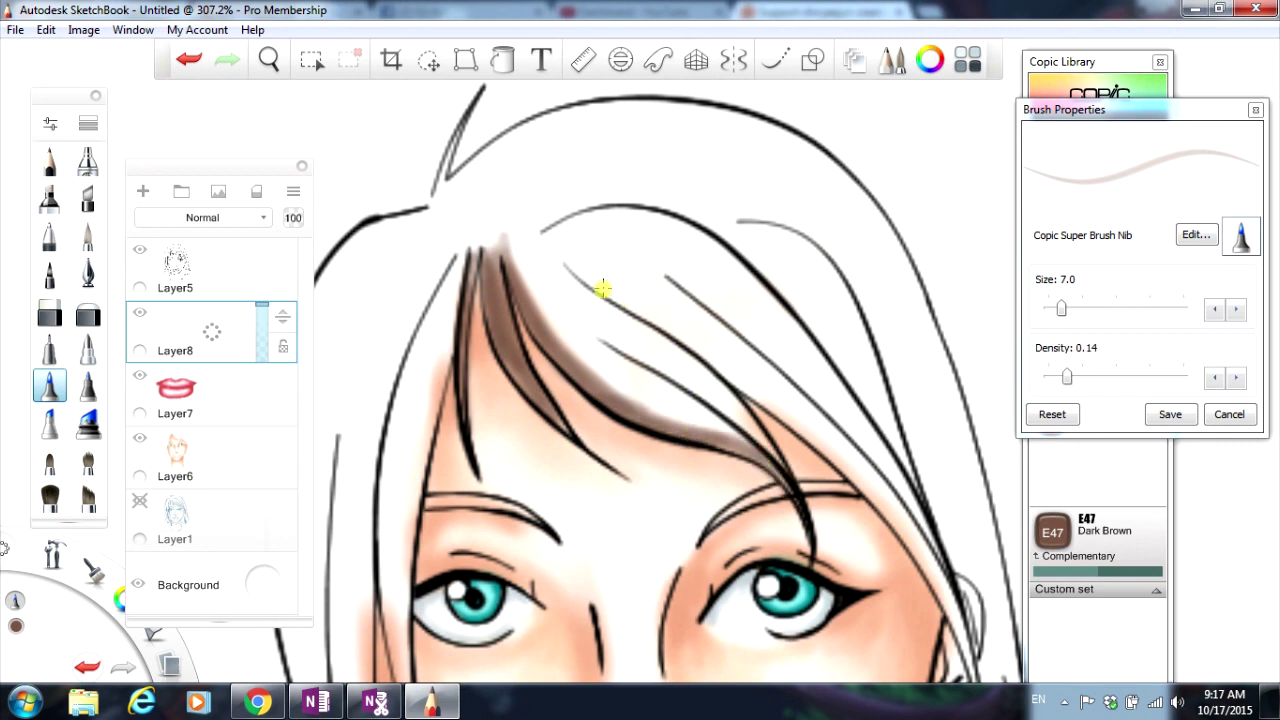
mouse_move(556, 267)
mouse_down()
mouse_move(737, 406)
mouse_move(700, 366)
mouse_move(783, 480)
mouse_move(745, 440)
mouse_up()
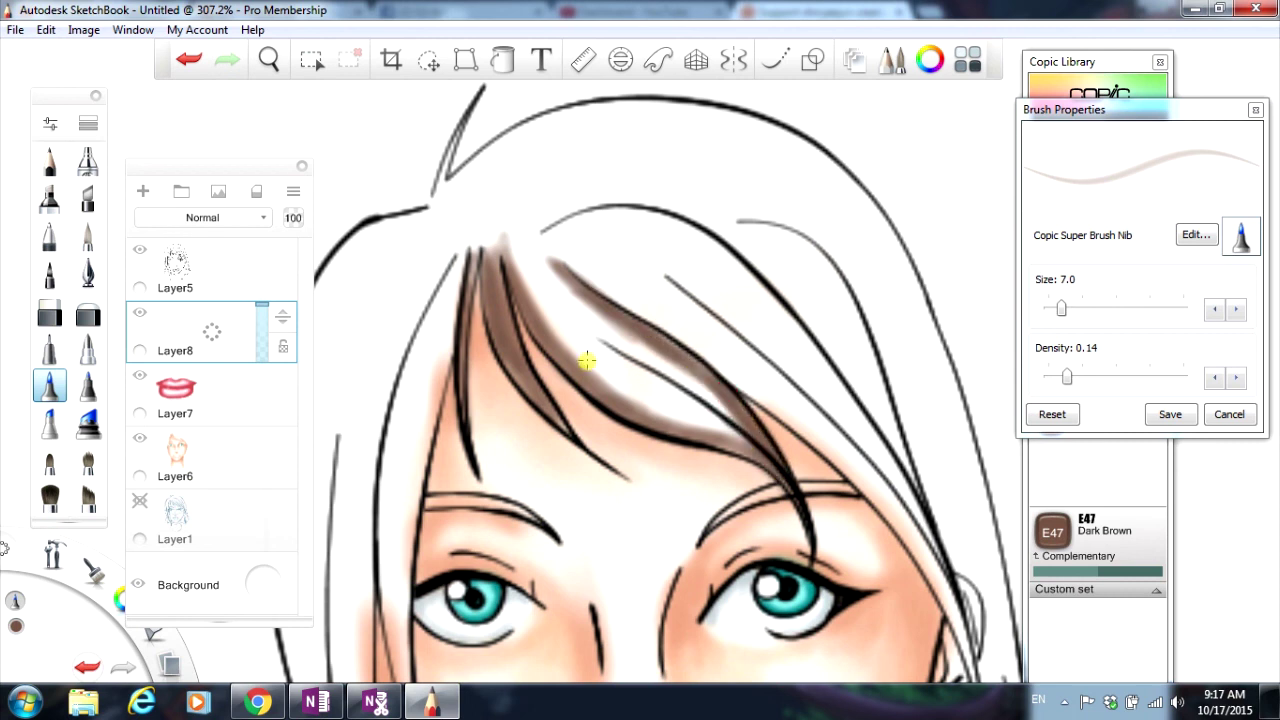
mouse_move(508, 238)
mouse_down()
mouse_move(530, 309)
mouse_move(591, 382)
mouse_move(552, 347)
mouse_move(611, 401)
mouse_move(698, 438)
mouse_move(651, 428)
mouse_move(763, 458)
mouse_up()
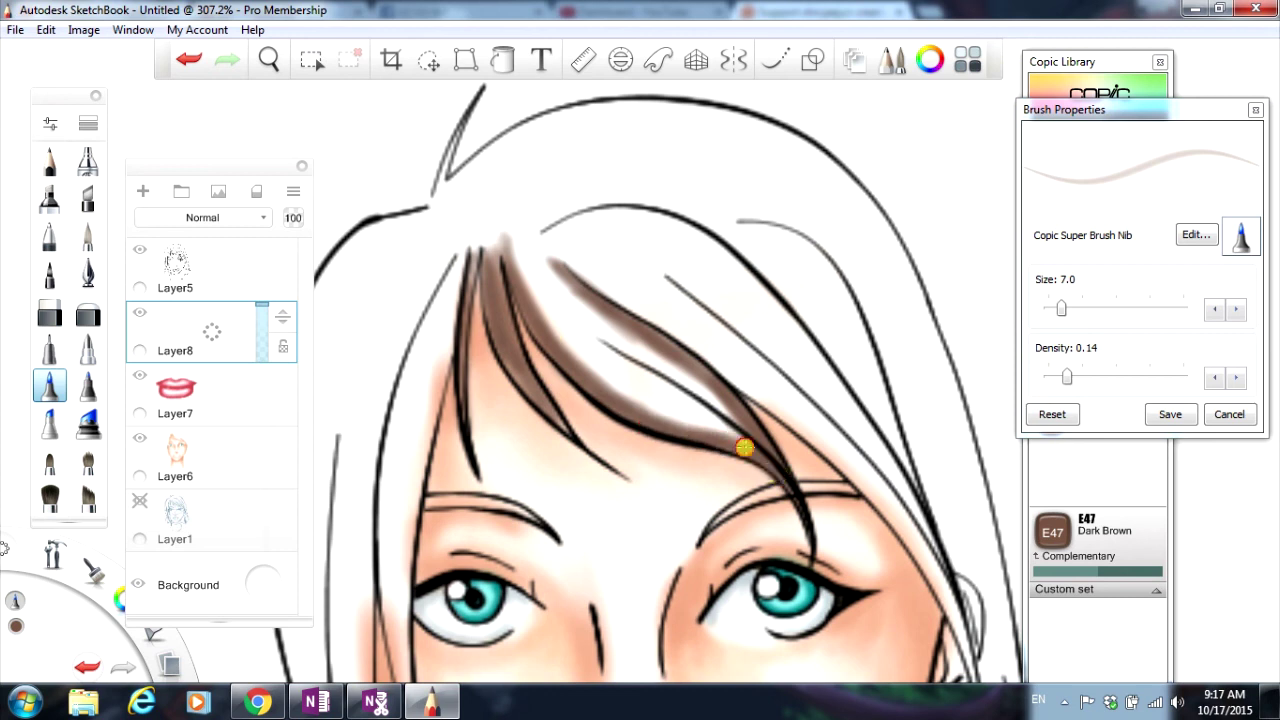
mouse_move(607, 348)
mouse_down()
mouse_move(766, 456)
mouse_move(703, 431)
mouse_move(792, 496)
mouse_up()
mouse_move(540, 233)
mouse_down()
mouse_move(557, 263)
mouse_move(632, 316)
mouse_up()
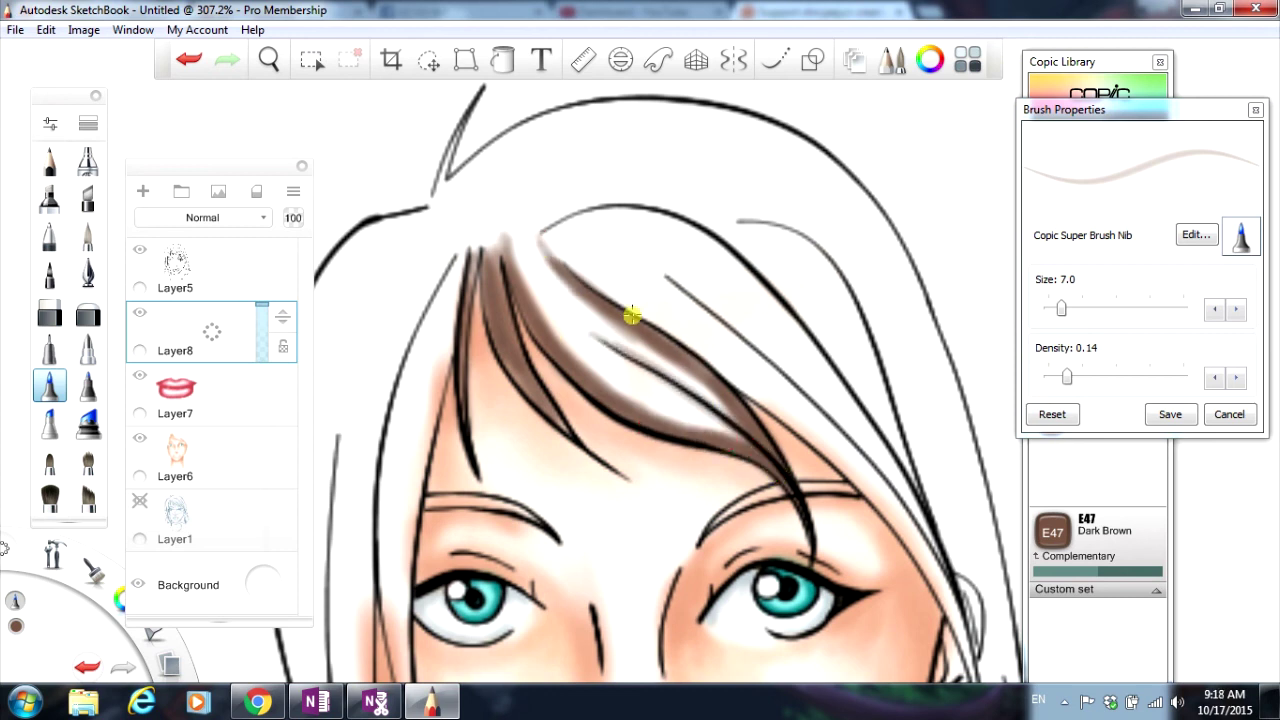
drag(707, 367, 770, 432)
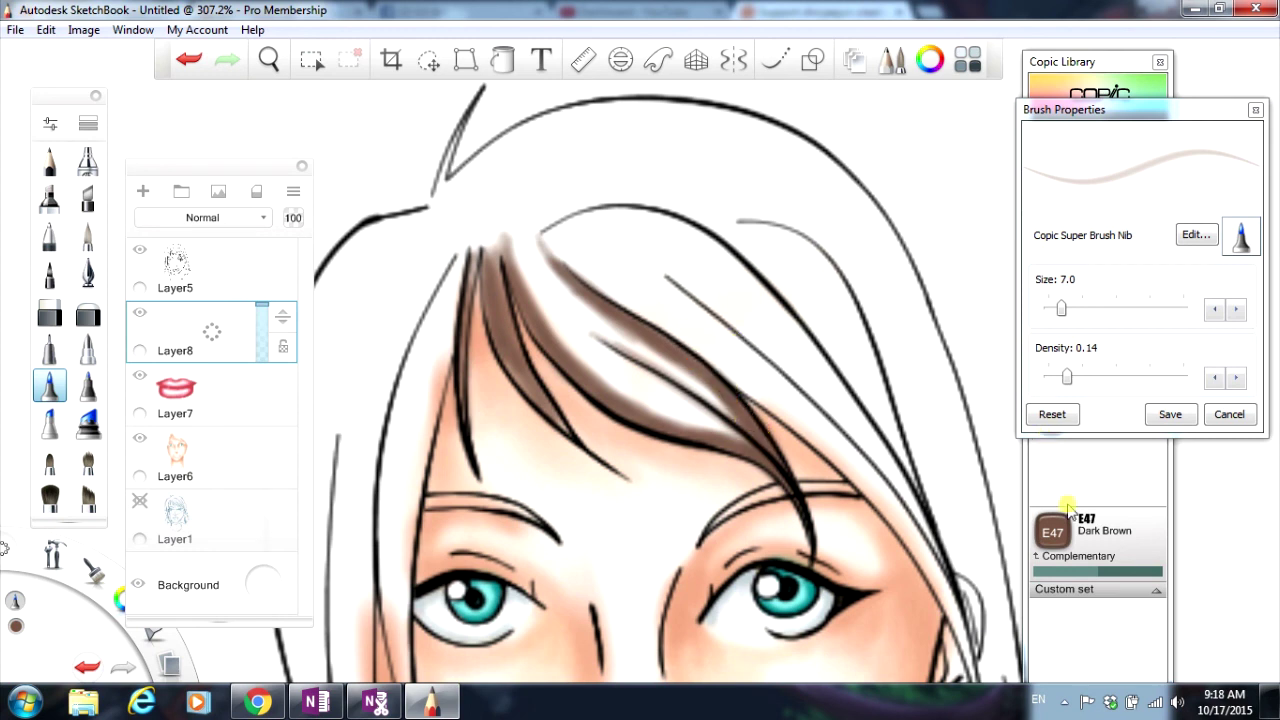
click(1085, 84)
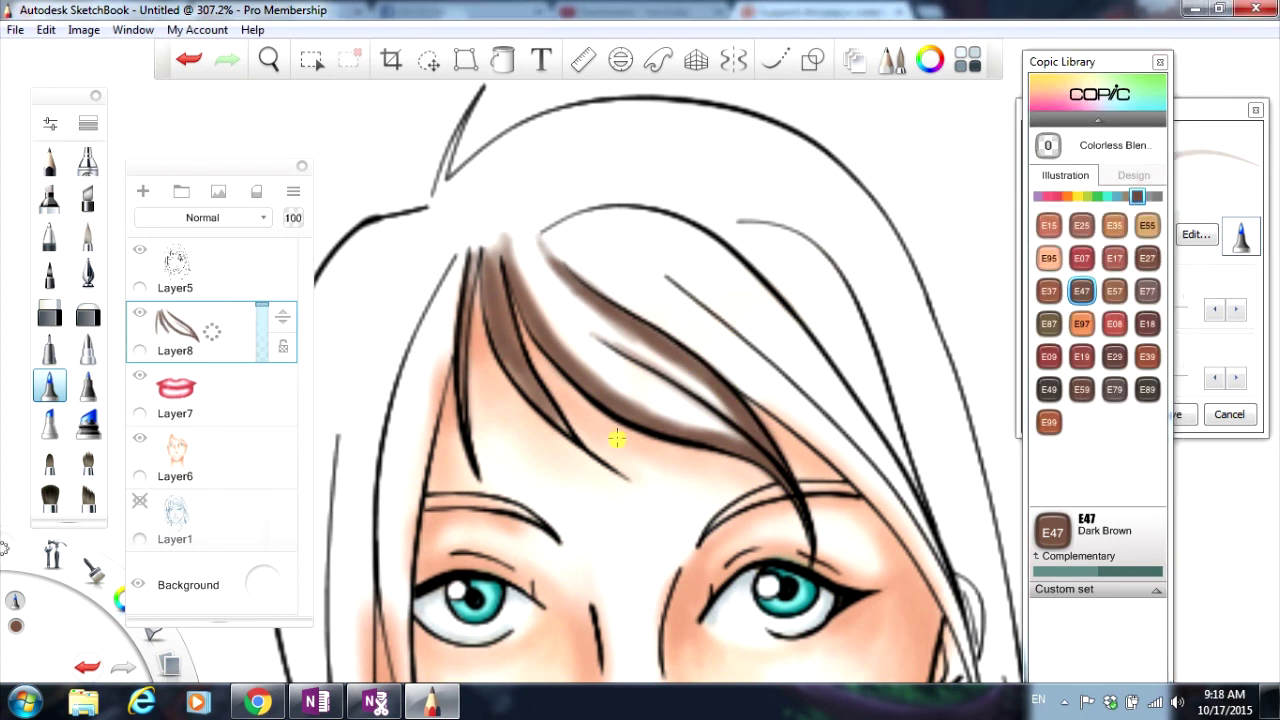
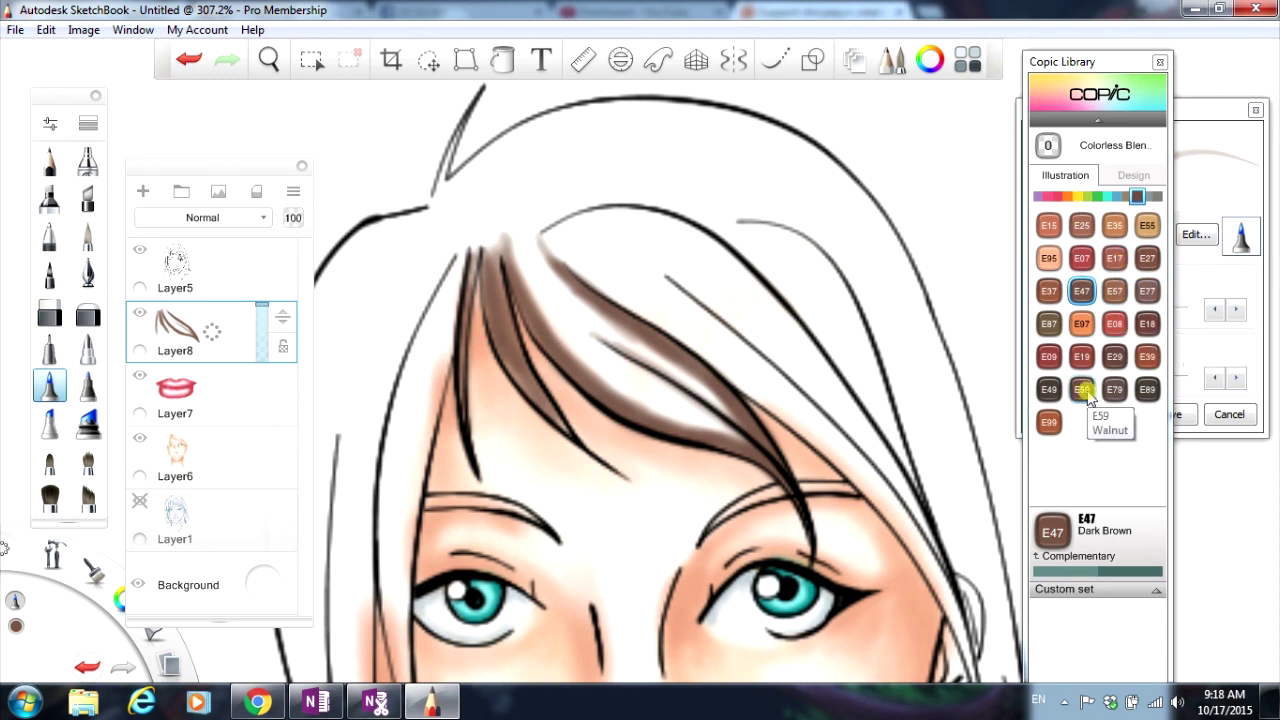
Step: Stroke E18 Copper down the upper and left hair strands
click(1147, 326)
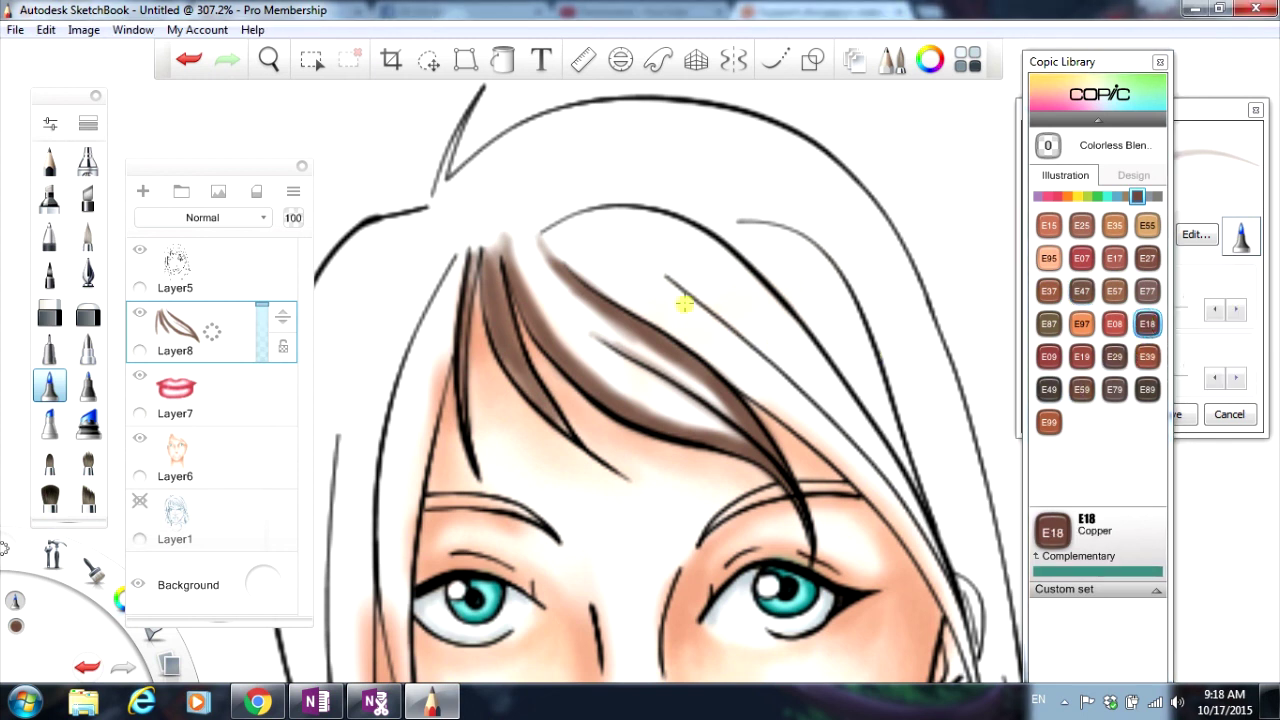
mouse_move(550, 263)
mouse_down()
mouse_move(672, 358)
mouse_move(578, 295)
mouse_move(675, 348)
mouse_move(592, 295)
mouse_move(673, 353)
mouse_move(589, 325)
mouse_move(587, 298)
mouse_move(746, 417)
mouse_move(654, 335)
mouse_move(746, 422)
mouse_up()
mouse_move(515, 284)
mouse_down()
mouse_move(647, 418)
mouse_move(589, 381)
mouse_move(776, 467)
mouse_up()
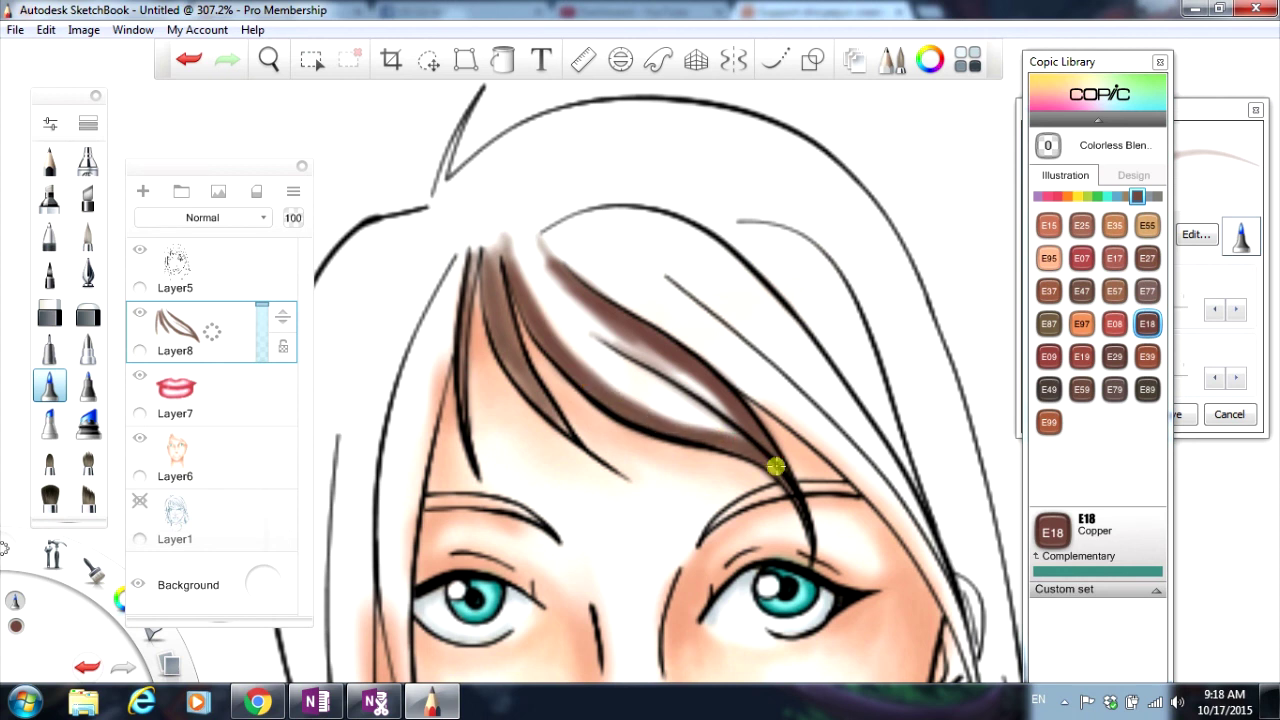
mouse_move(495, 278)
mouse_down()
mouse_move(506, 325)
mouse_move(487, 263)
mouse_move(484, 303)
mouse_move(528, 380)
mouse_move(620, 455)
mouse_up()
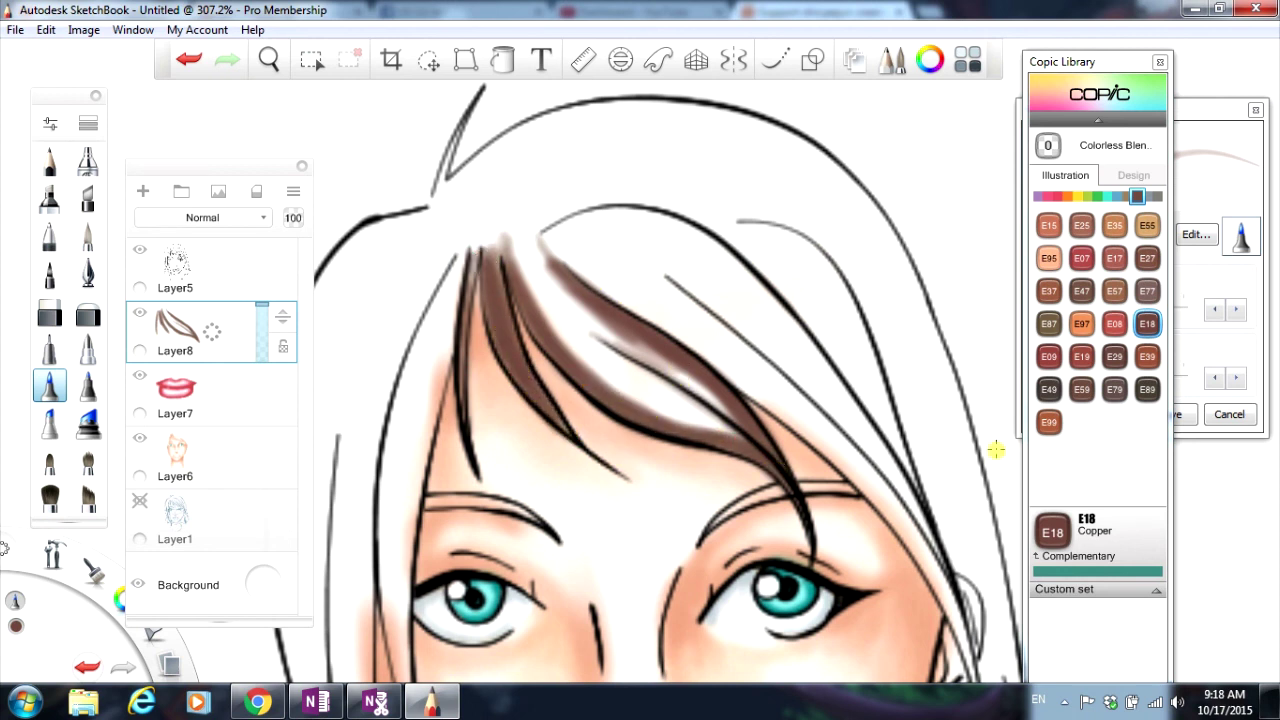
Step: Deepen the hair locks with E15 Dark Suntan, leaving a pale highlight along the upper lock
click(1049, 228)
mouse_move(542, 260)
mouse_down()
mouse_move(648, 353)
mouse_move(565, 292)
mouse_move(724, 408)
mouse_up()
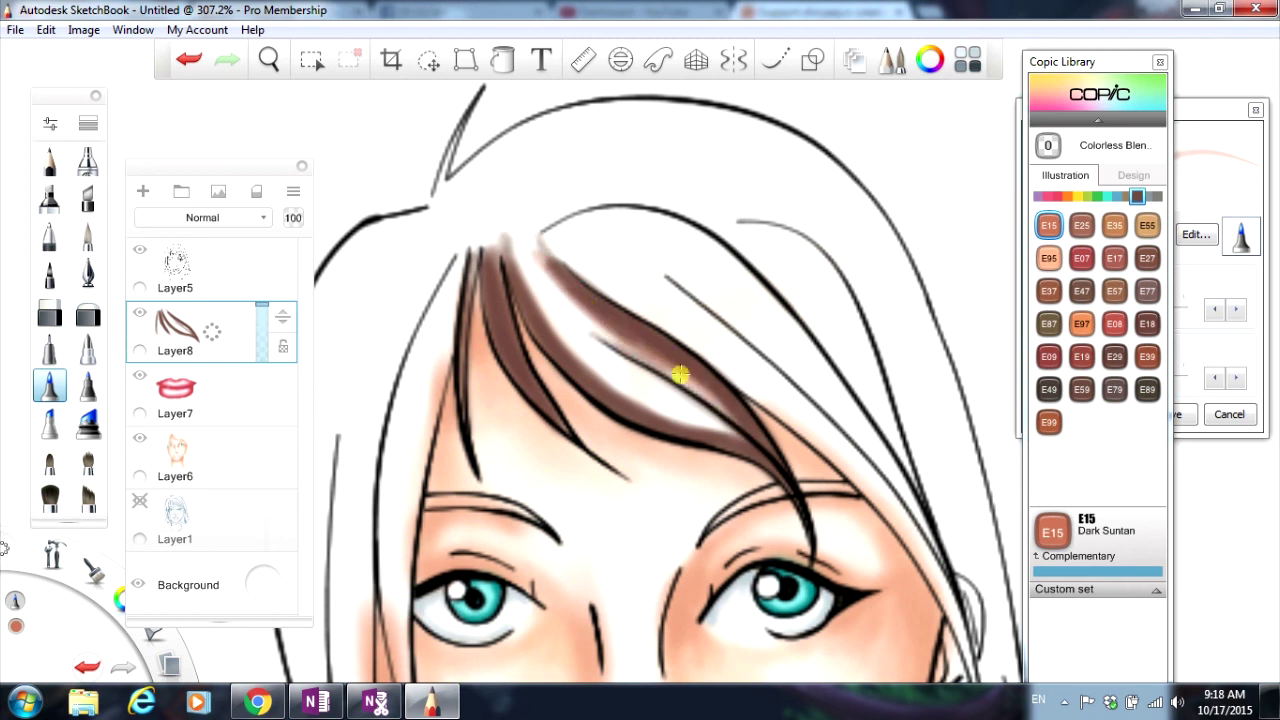
mouse_move(521, 255)
mouse_down()
mouse_move(600, 401)
mouse_move(513, 244)
mouse_move(605, 395)
mouse_move(529, 280)
mouse_move(644, 415)
mouse_move(554, 325)
mouse_move(673, 428)
mouse_move(625, 398)
mouse_move(736, 432)
mouse_up()
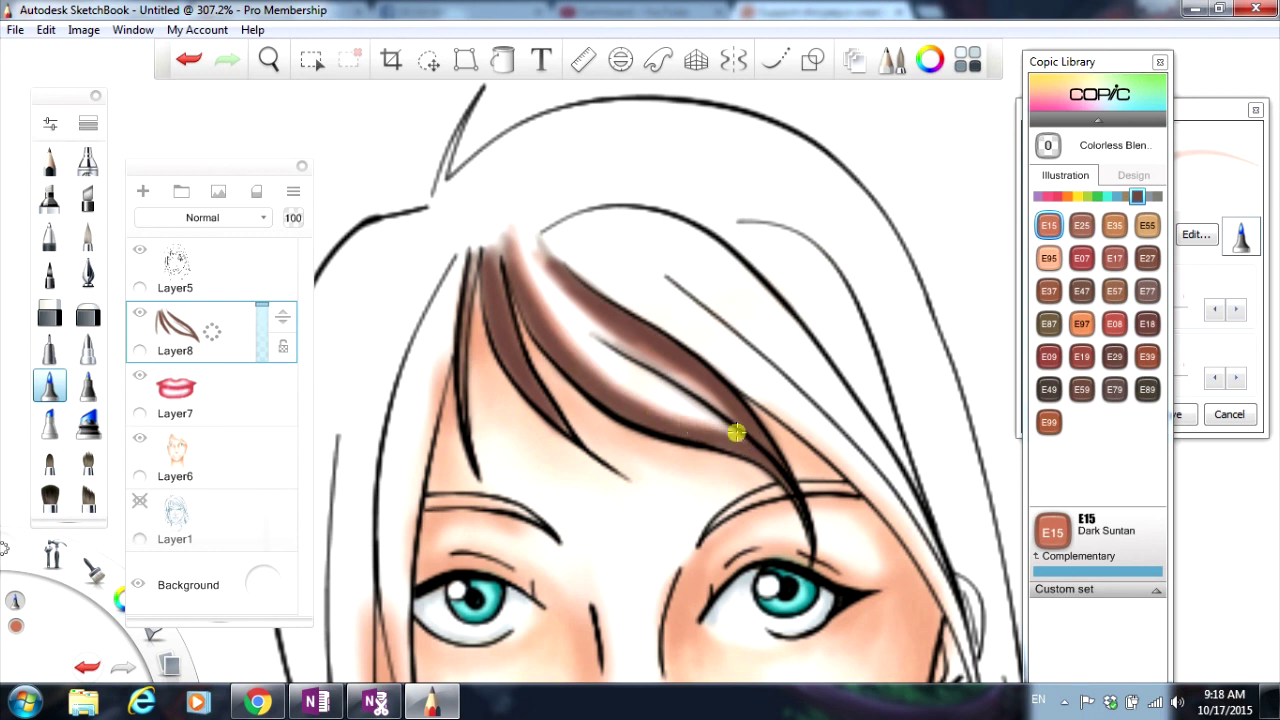
mouse_move(523, 280)
mouse_down()
mouse_move(587, 377)
mouse_move(524, 315)
mouse_move(680, 421)
mouse_move(631, 338)
mouse_move(556, 280)
mouse_move(748, 428)
mouse_up()
drag(548, 285, 586, 300)
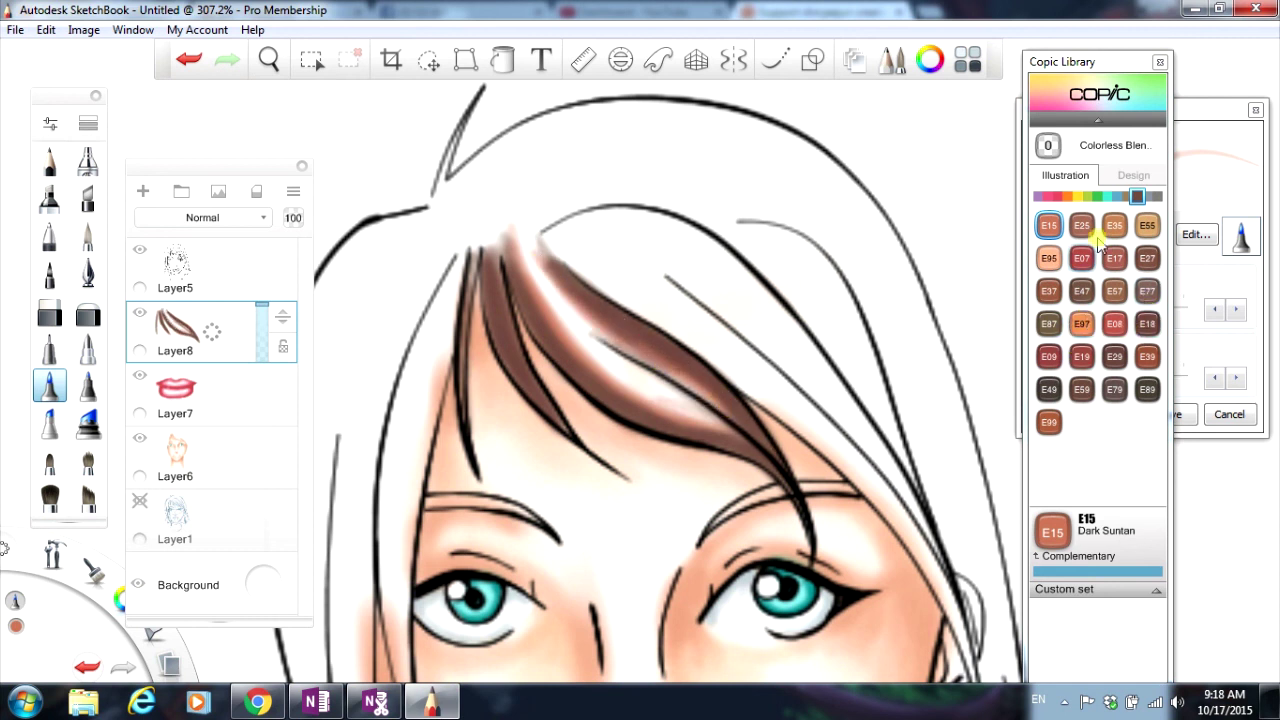
Step: Tone down the white hair highlight with E11 Barley Beige and E71 Champagne
click(1128, 197)
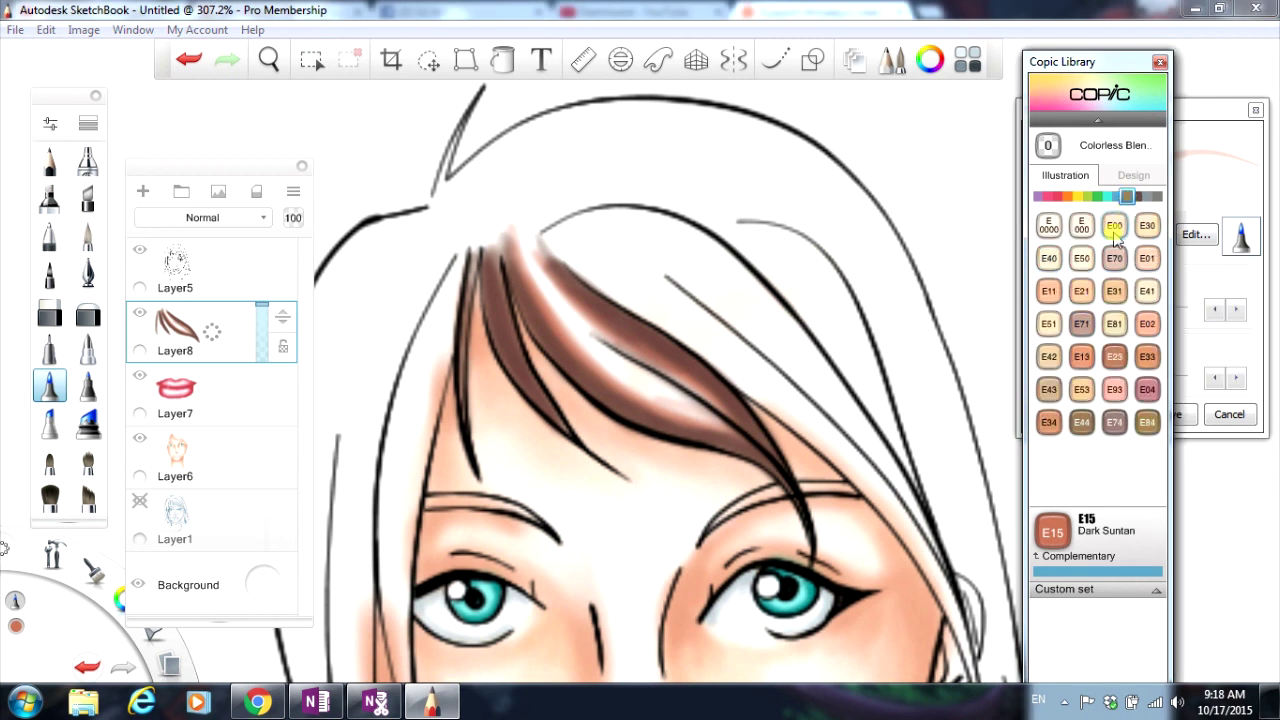
click(1049, 291)
mouse_move(528, 253)
mouse_down()
mouse_move(543, 289)
mouse_move(680, 423)
mouse_move(716, 428)
mouse_up()
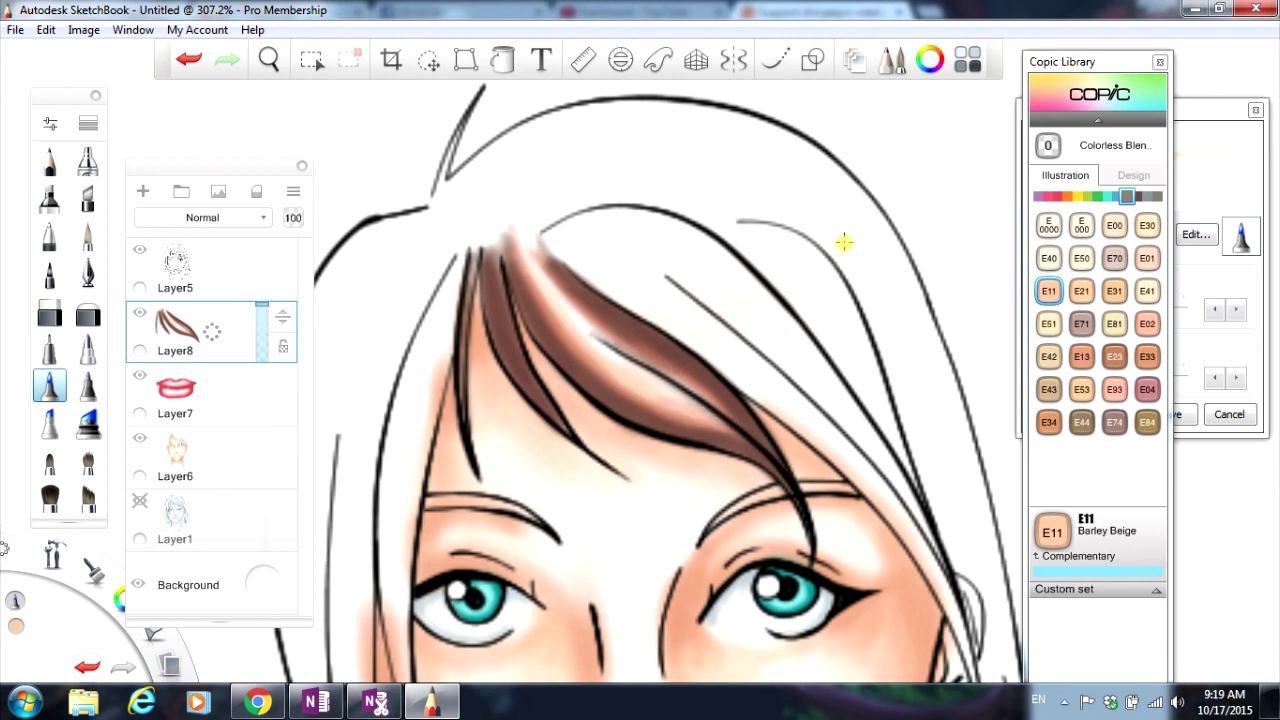
click(1086, 326)
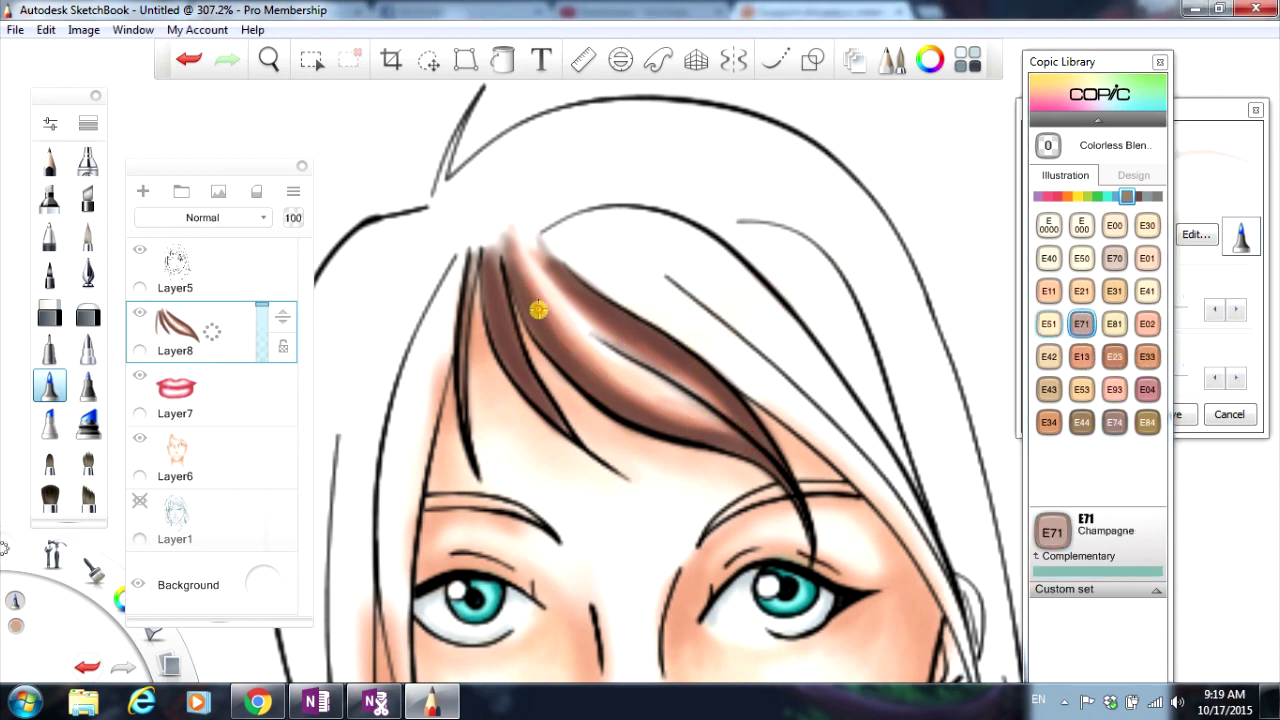
drag(551, 331, 664, 420)
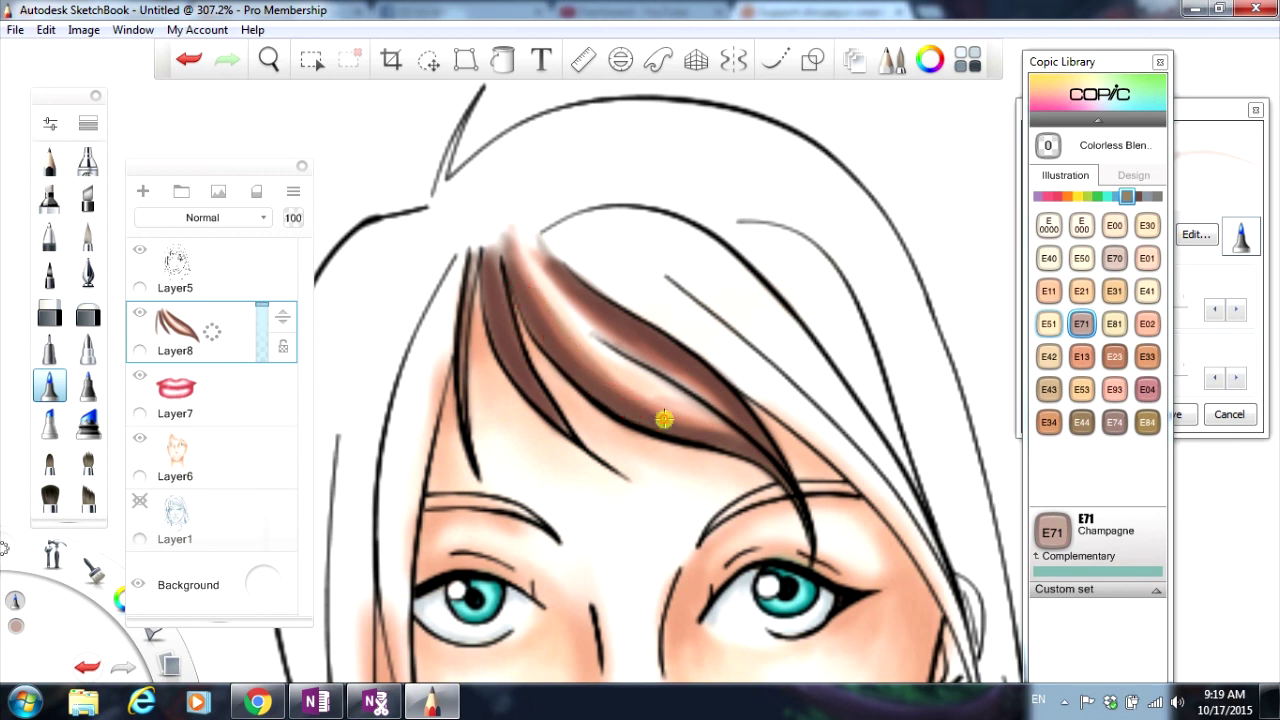
Step: Blend the strand toward the root with the Colorless Blender, then select E49 Dark Bark
click(1050, 148)
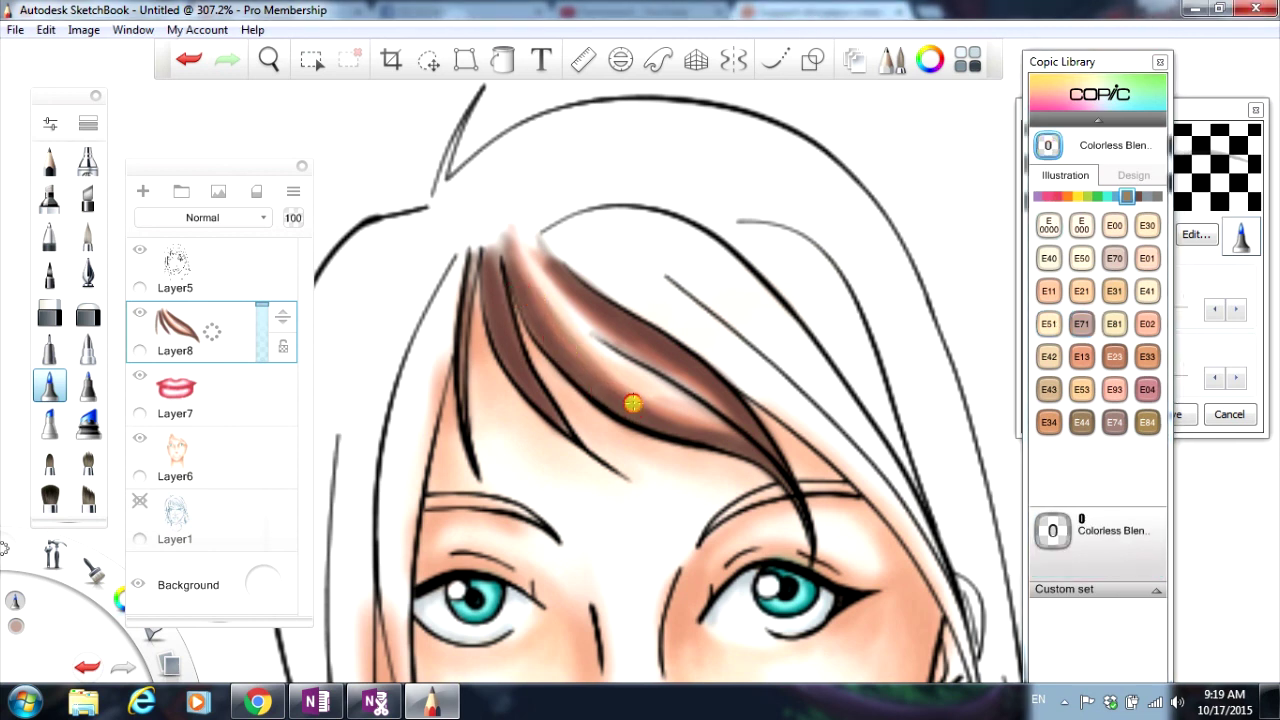
mouse_move(633, 403)
mouse_down()
mouse_move(544, 315)
mouse_move(683, 421)
mouse_move(648, 404)
mouse_move(724, 431)
mouse_move(657, 356)
mouse_up()
drag(542, 285, 729, 403)
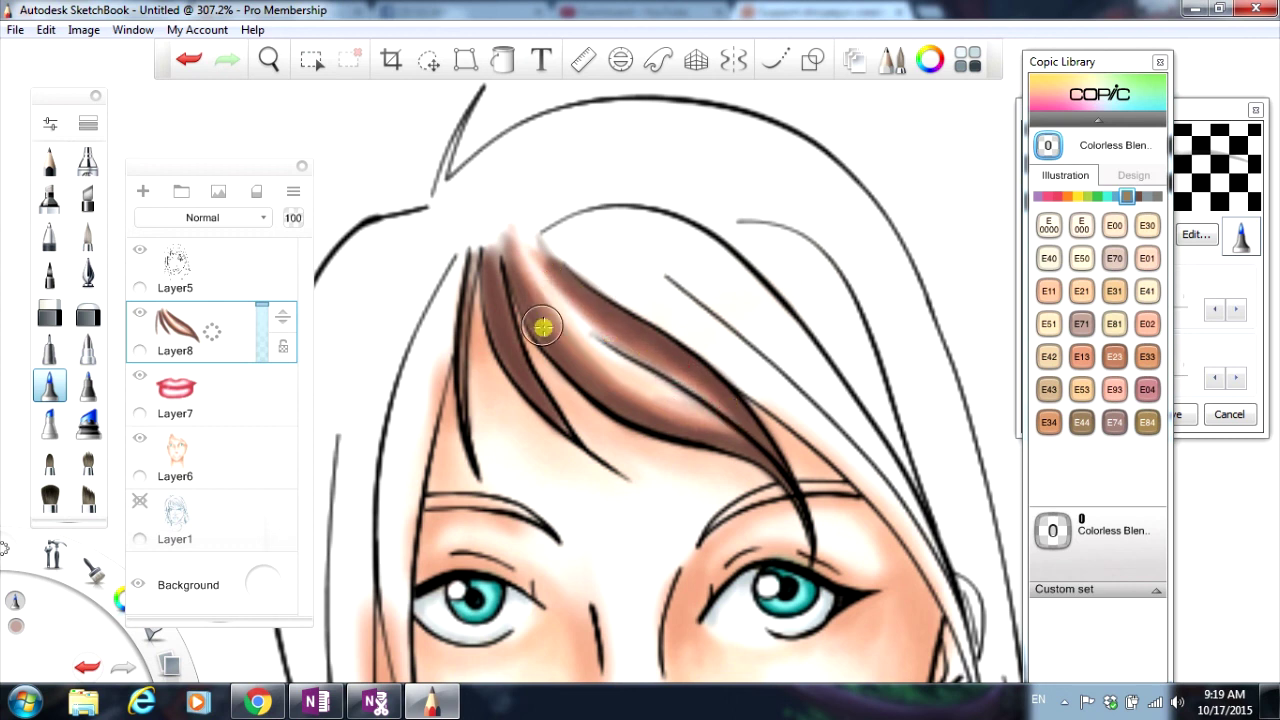
mouse_move(543, 326)
mouse_down()
mouse_move(519, 239)
mouse_move(620, 409)
mouse_move(546, 338)
mouse_move(684, 434)
mouse_move(723, 437)
mouse_up()
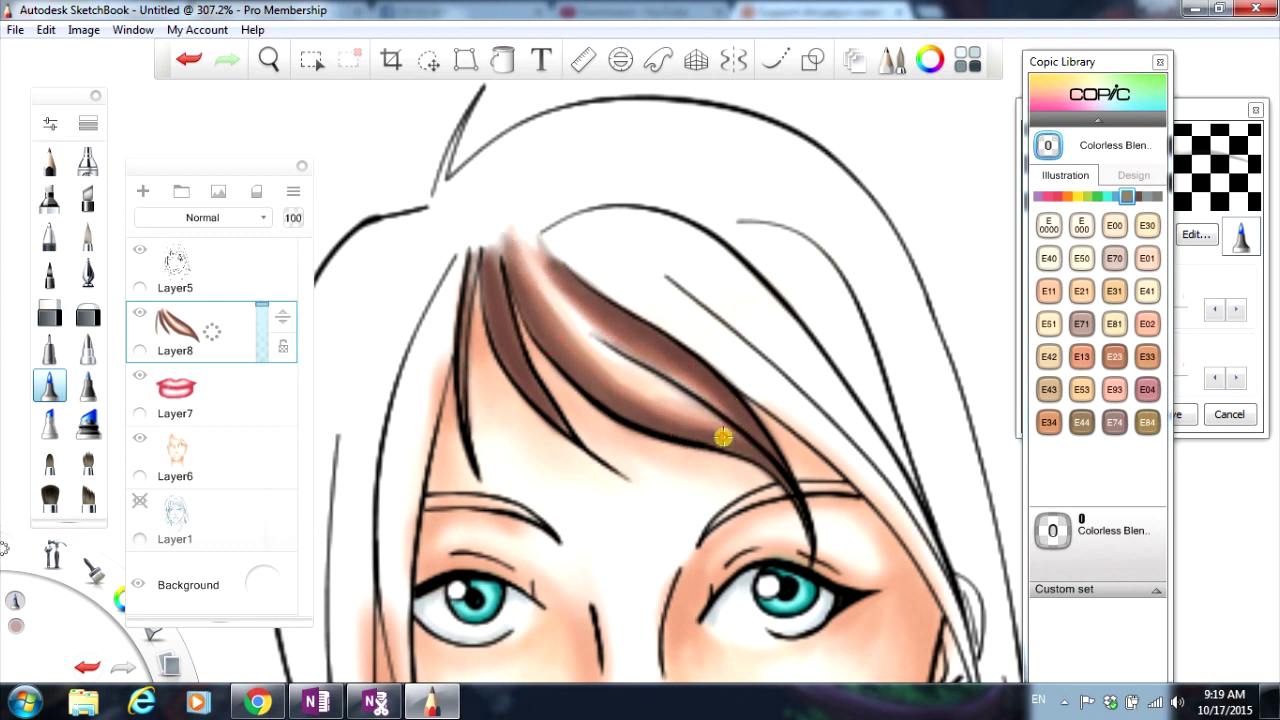
click(1139, 197)
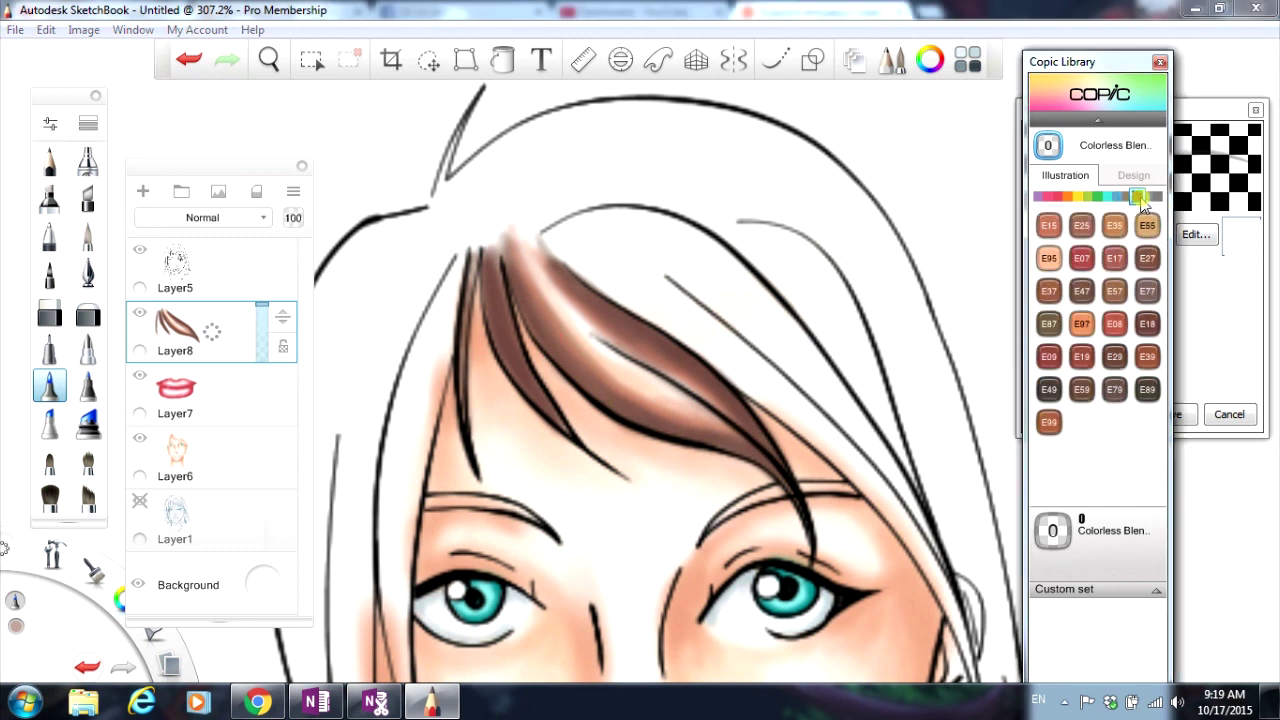
click(1050, 390)
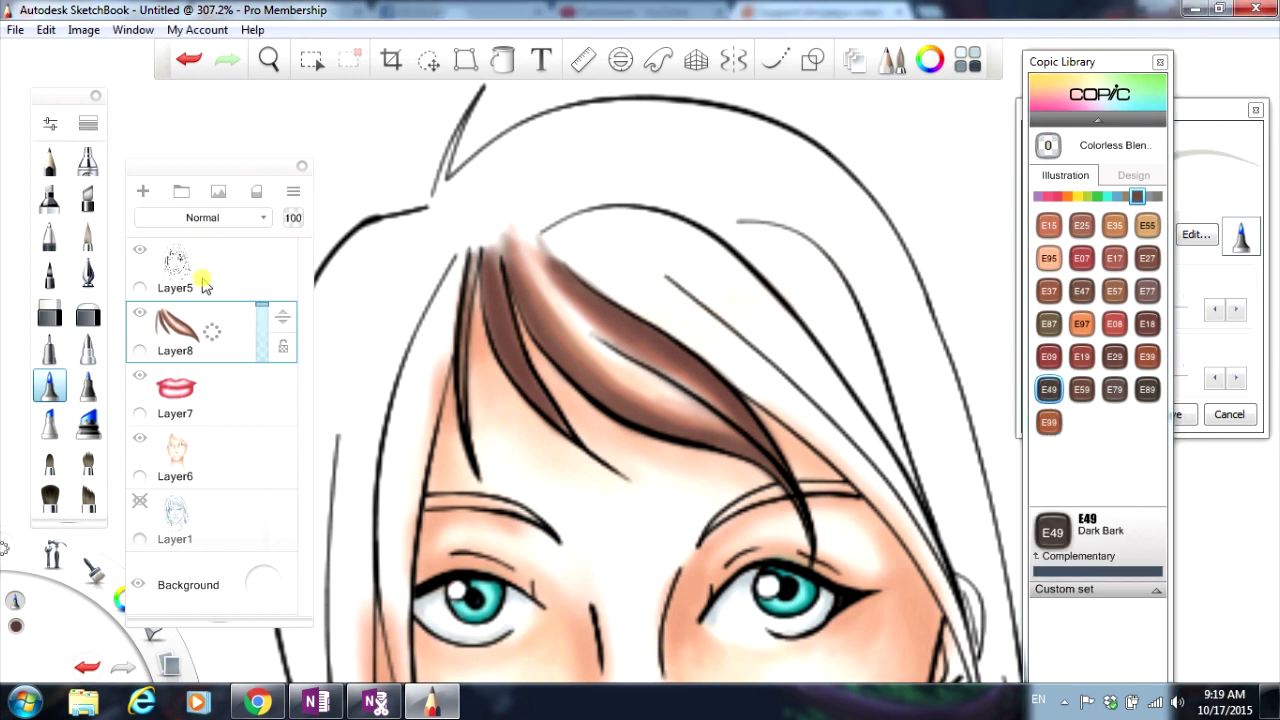
Step: At brush size 5, darken the hair strand's shadows with E49 Dark Bark
click(1197, 110)
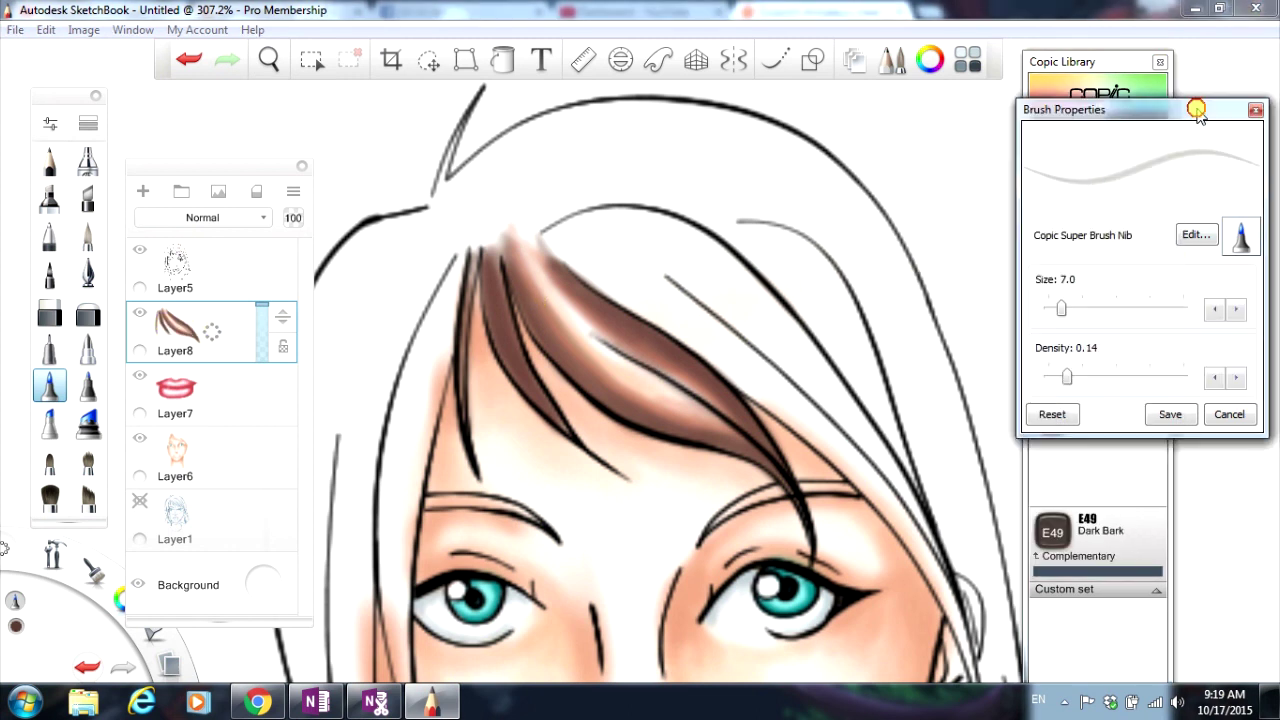
drag(1055, 312, 1049, 311)
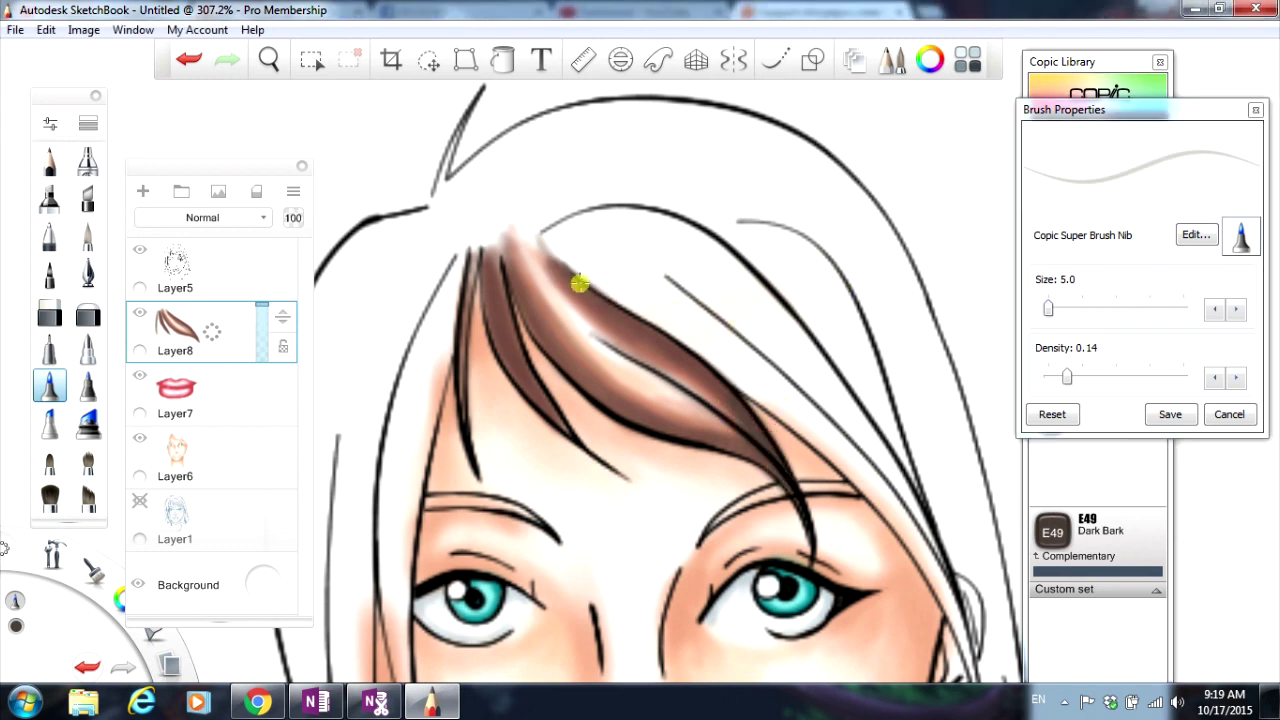
mouse_move(579, 284)
mouse_down()
mouse_move(571, 277)
mouse_move(726, 388)
mouse_up()
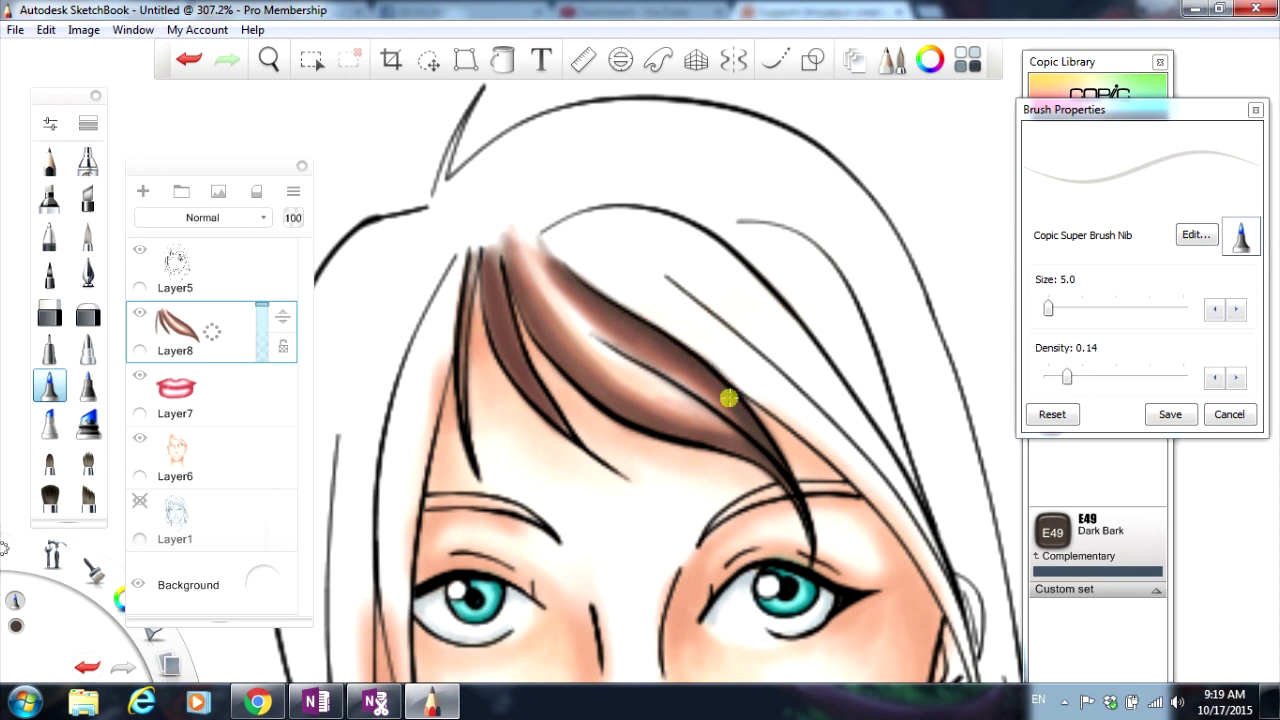
mouse_move(659, 343)
mouse_down()
mouse_move(749, 426)
mouse_move(705, 375)
mouse_move(513, 269)
mouse_move(552, 358)
mouse_move(513, 286)
mouse_move(585, 388)
mouse_move(535, 316)
mouse_move(602, 395)
mouse_move(551, 345)
mouse_move(596, 391)
mouse_move(707, 429)
mouse_move(610, 396)
mouse_move(617, 406)
mouse_move(750, 455)
mouse_up()
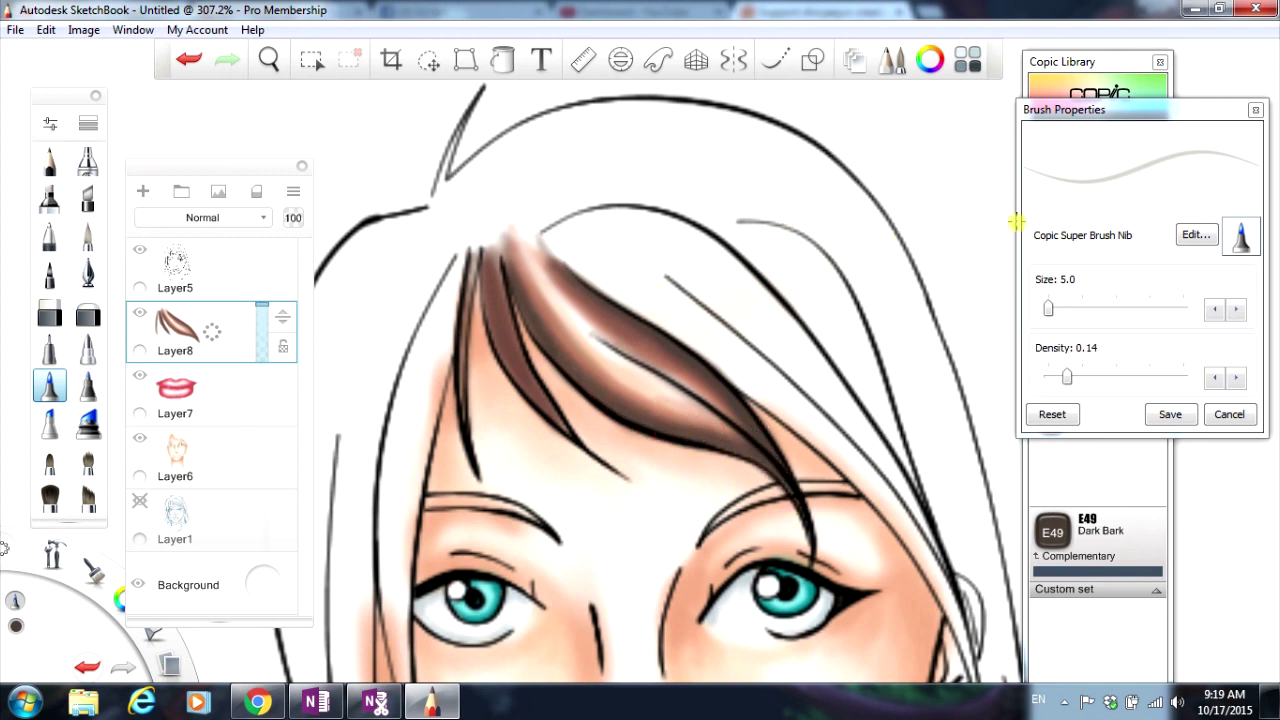
Step: Shade the hair locks from root to tip with E25 Caribe Cocoa at size 7
click(1099, 70)
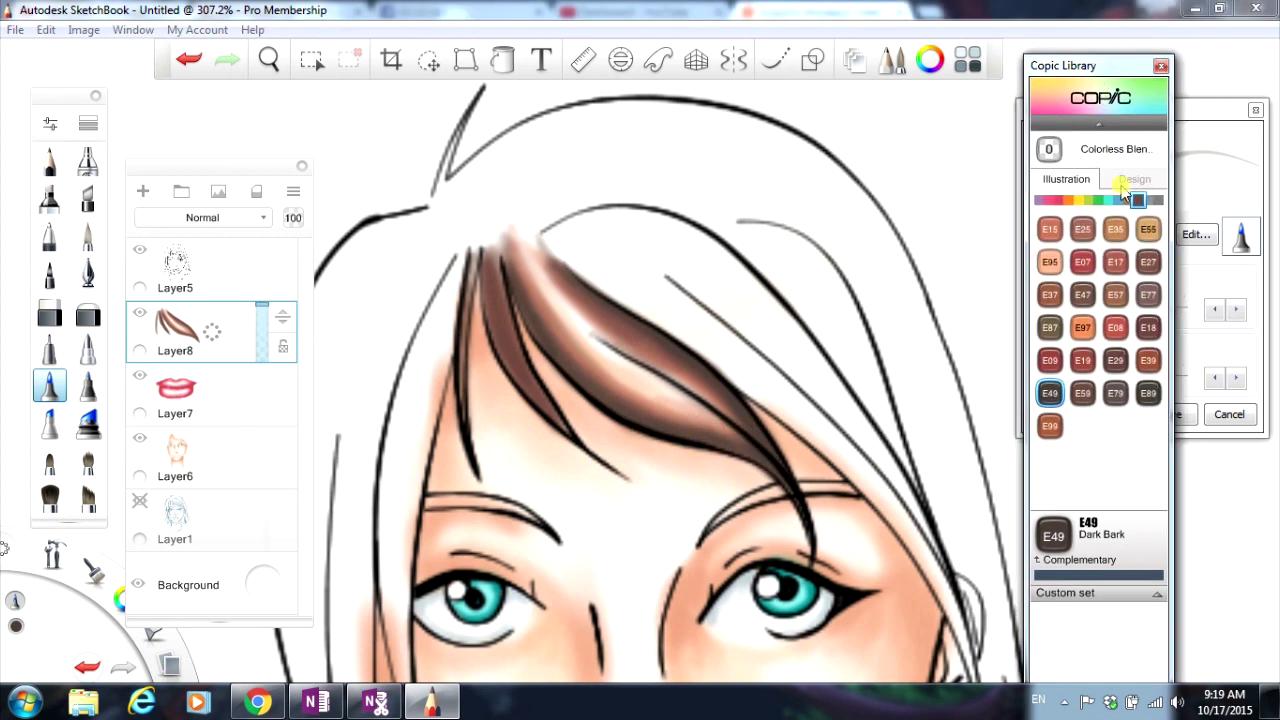
click(1082, 229)
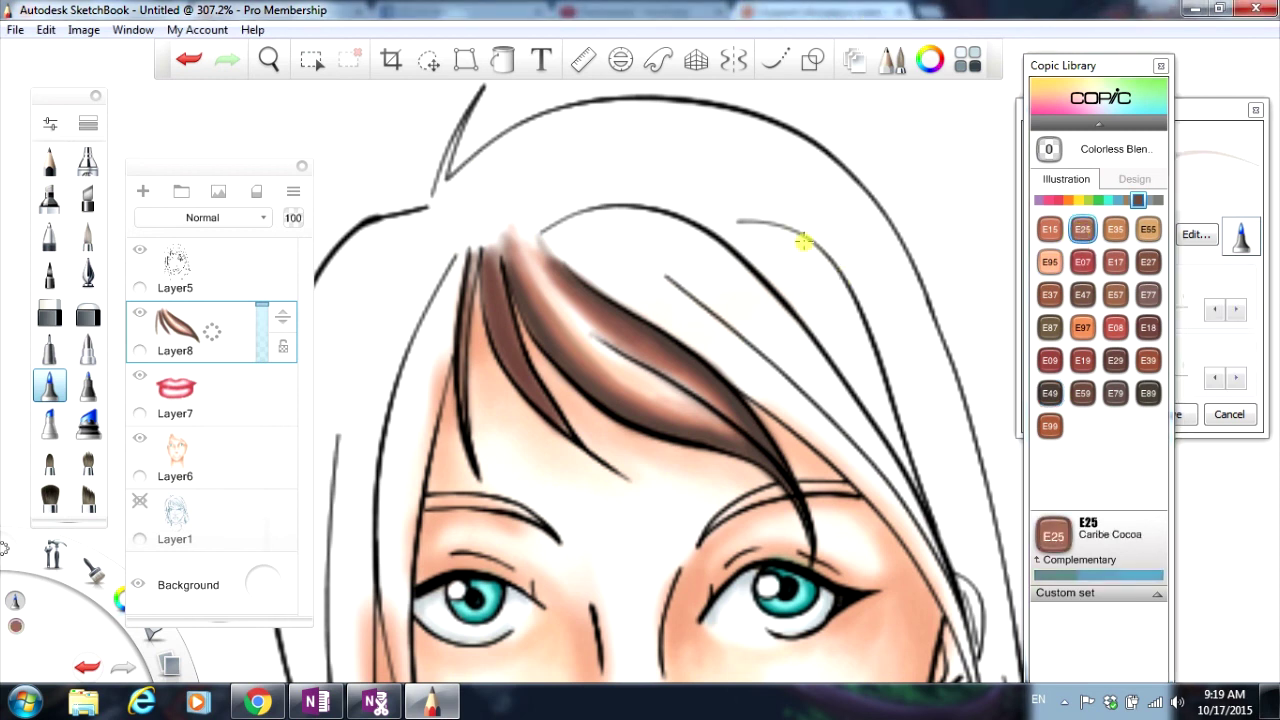
click(1195, 110)
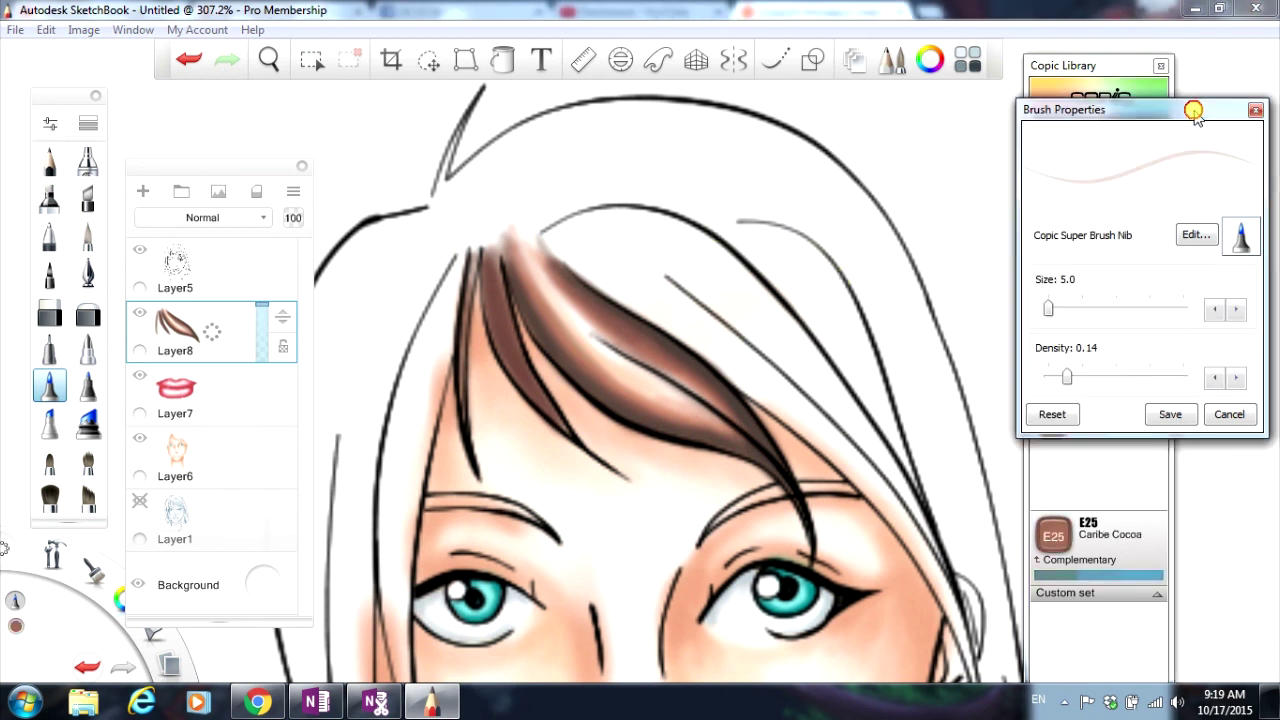
click(1062, 308)
drag(524, 299, 546, 346)
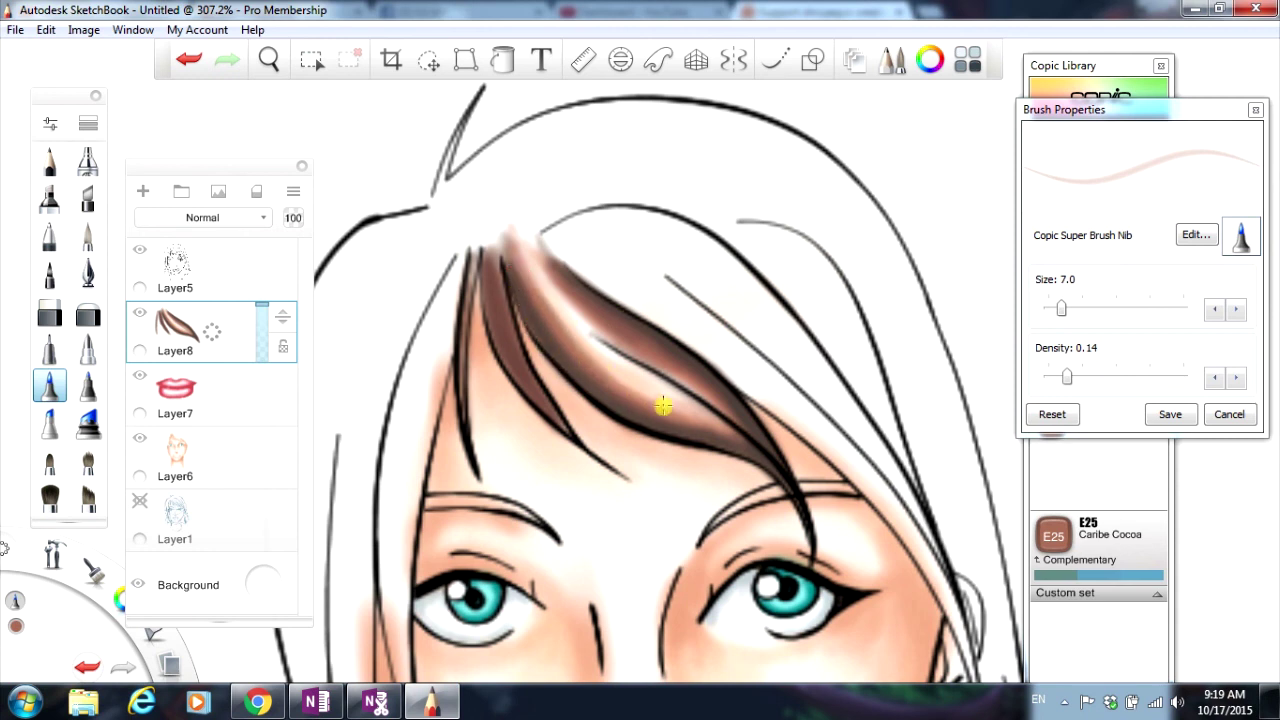
mouse_move(663, 405)
mouse_down()
mouse_move(720, 434)
mouse_move(702, 424)
mouse_up()
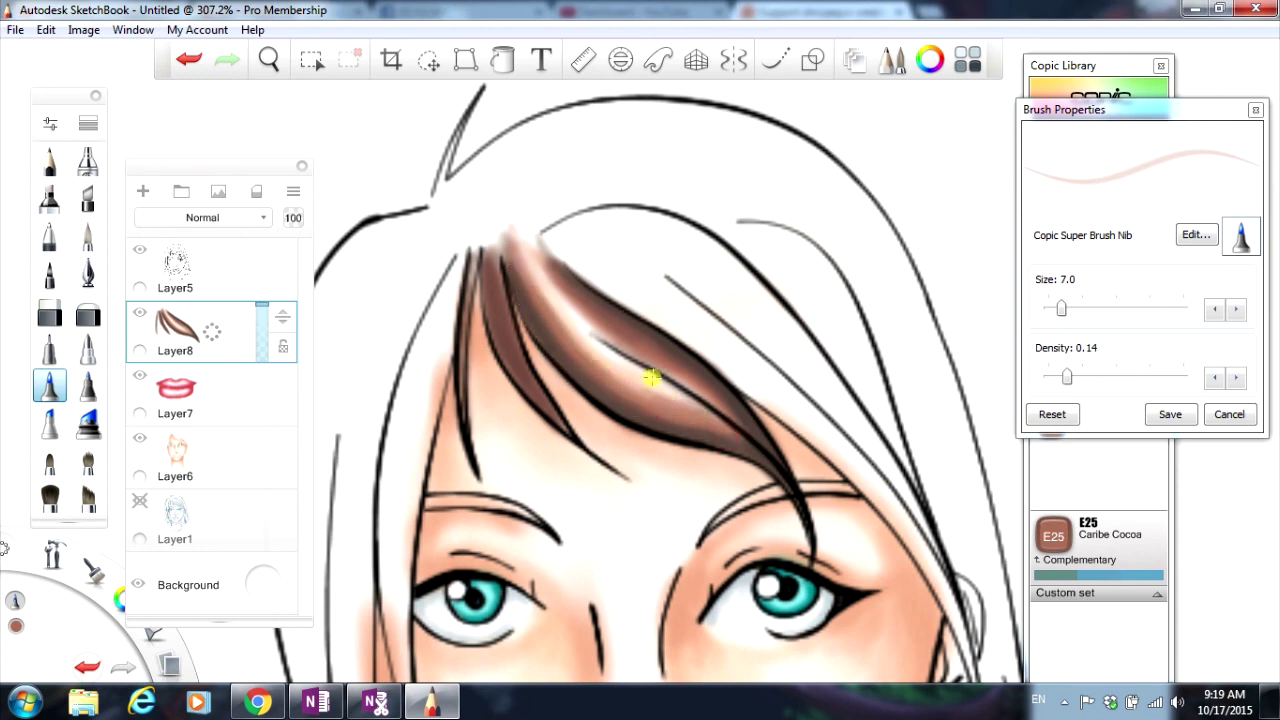
drag(598, 324, 690, 383)
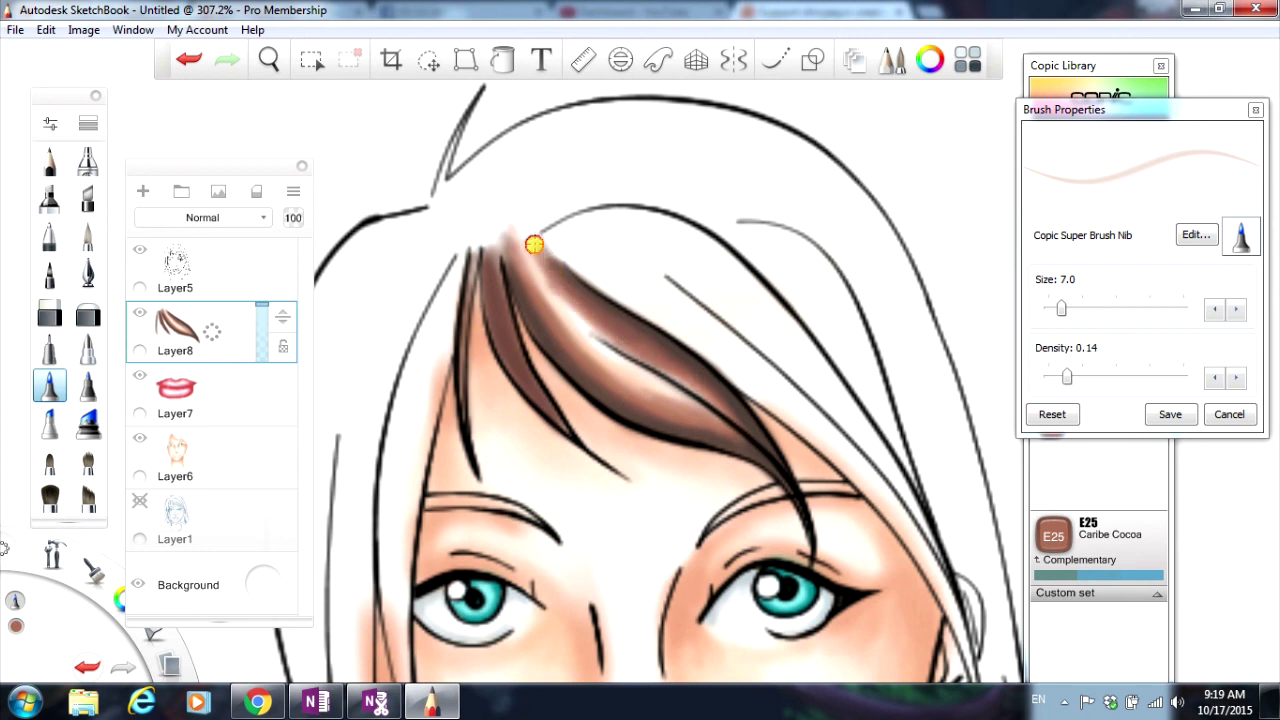
mouse_move(534, 244)
mouse_down()
mouse_move(511, 229)
mouse_move(514, 206)
mouse_move(534, 306)
mouse_up()
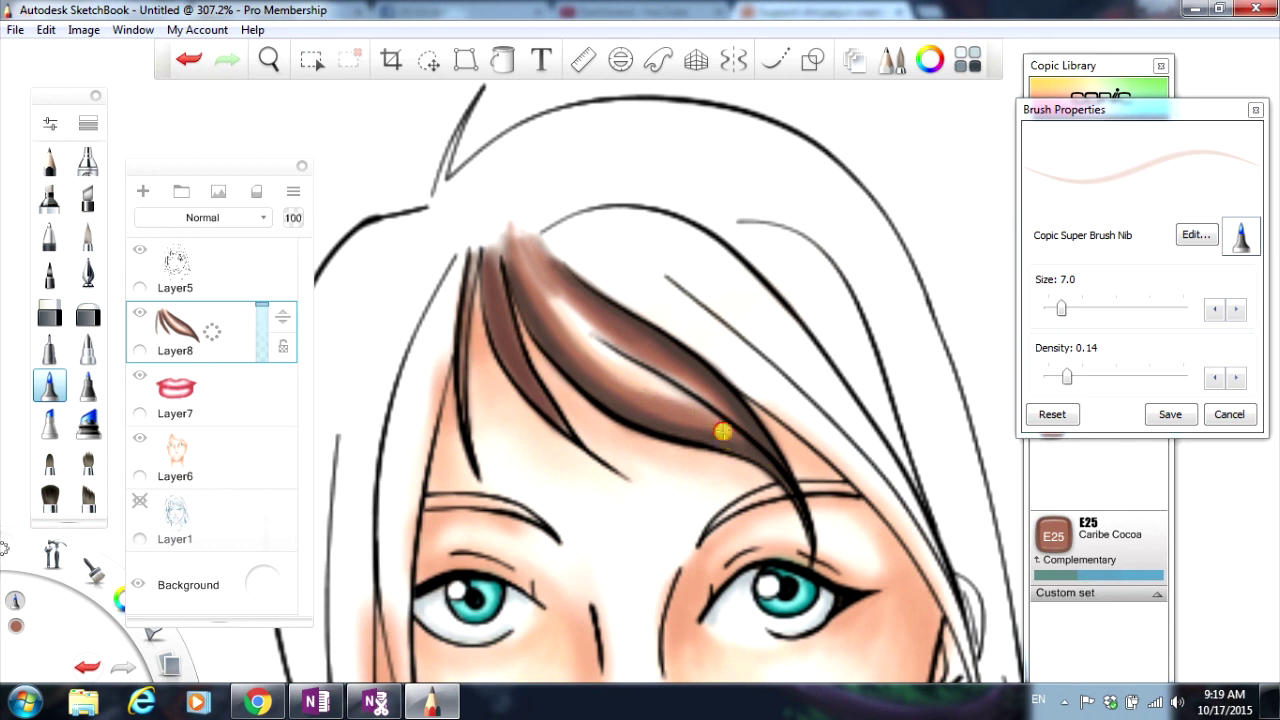
Step: Test E57 Light Walnut, E87 Fig and E77 Maroon on the front strand, undoing each
click(1131, 489)
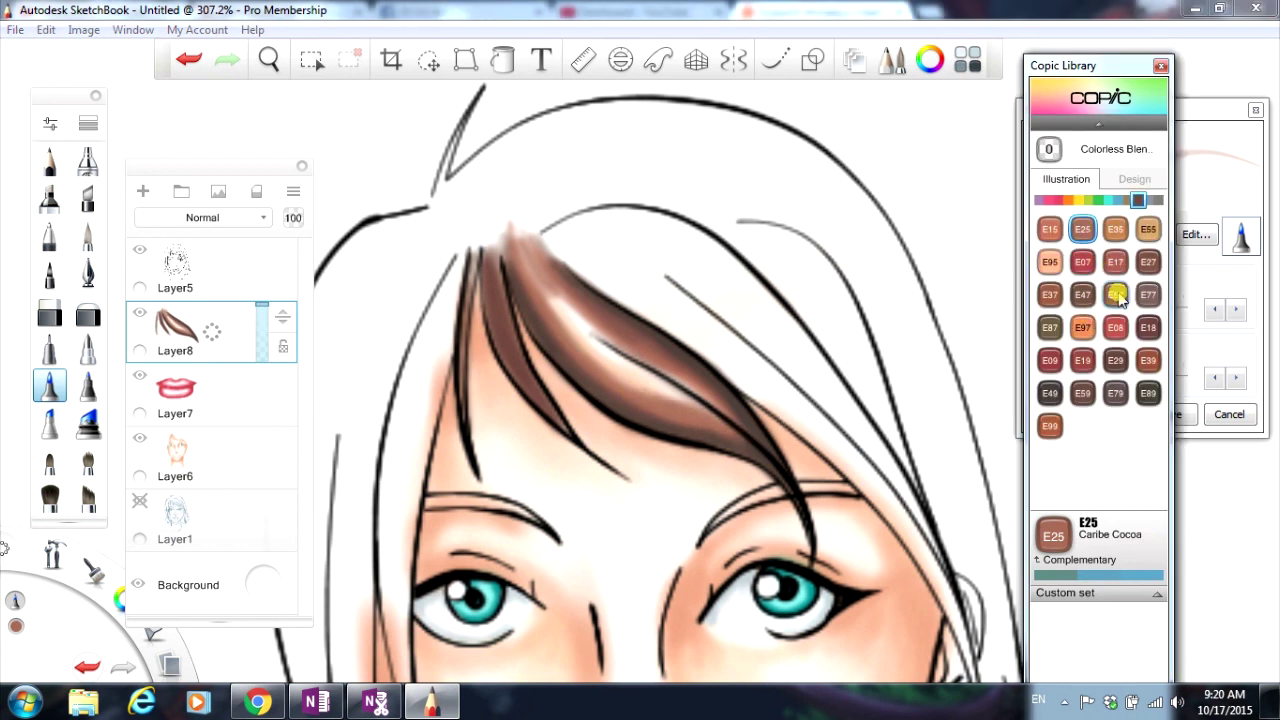
click(1115, 294)
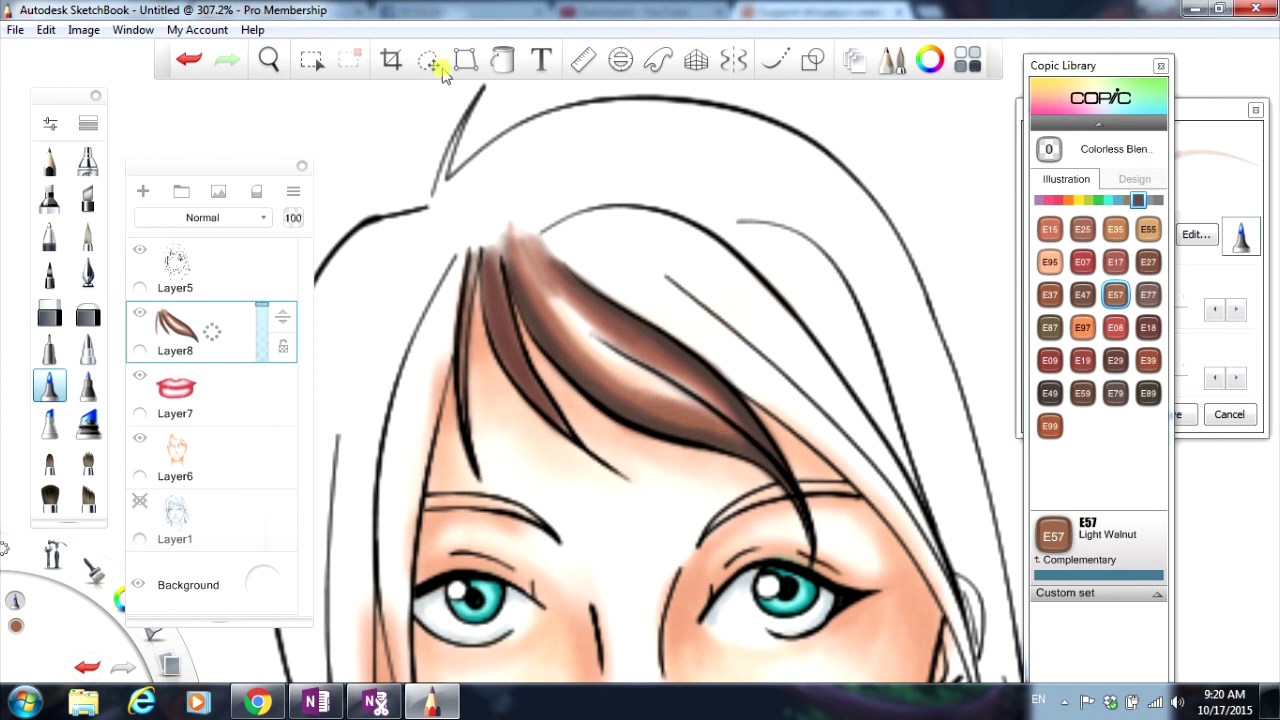
click(190, 63)
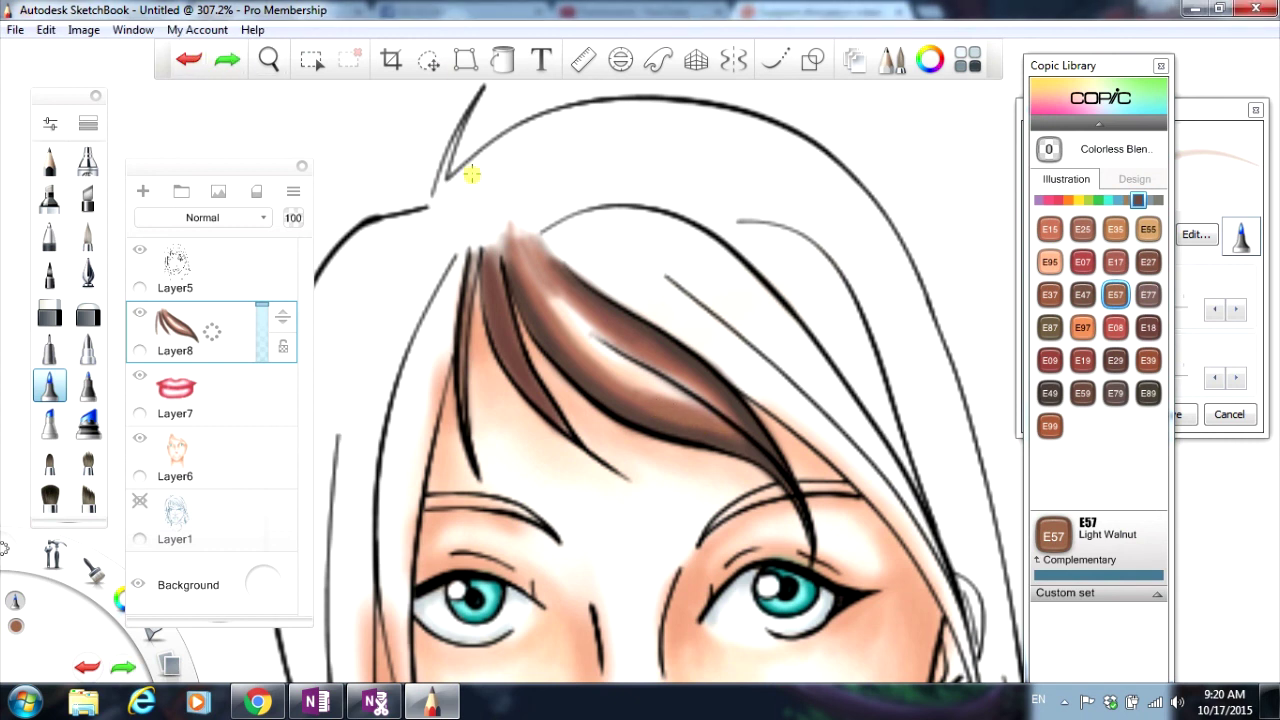
click(1049, 328)
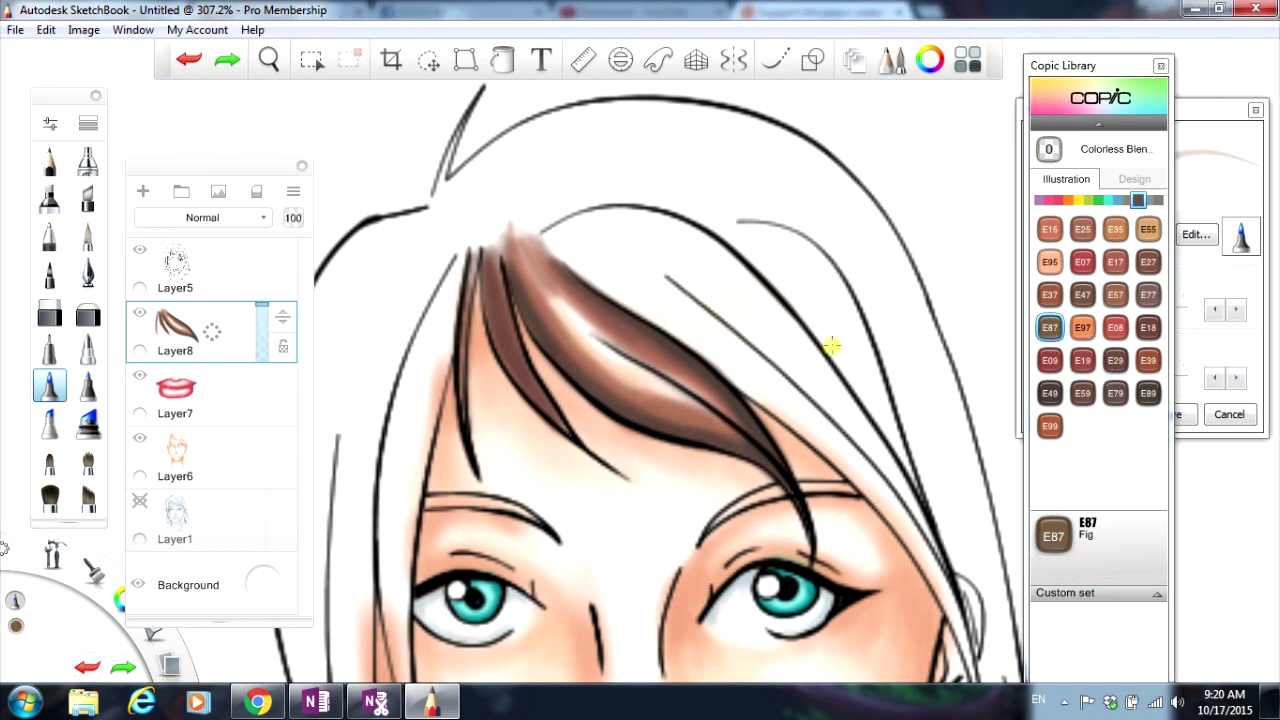
mouse_move(697, 430)
mouse_down()
mouse_move(640, 409)
mouse_move(738, 451)
mouse_up()
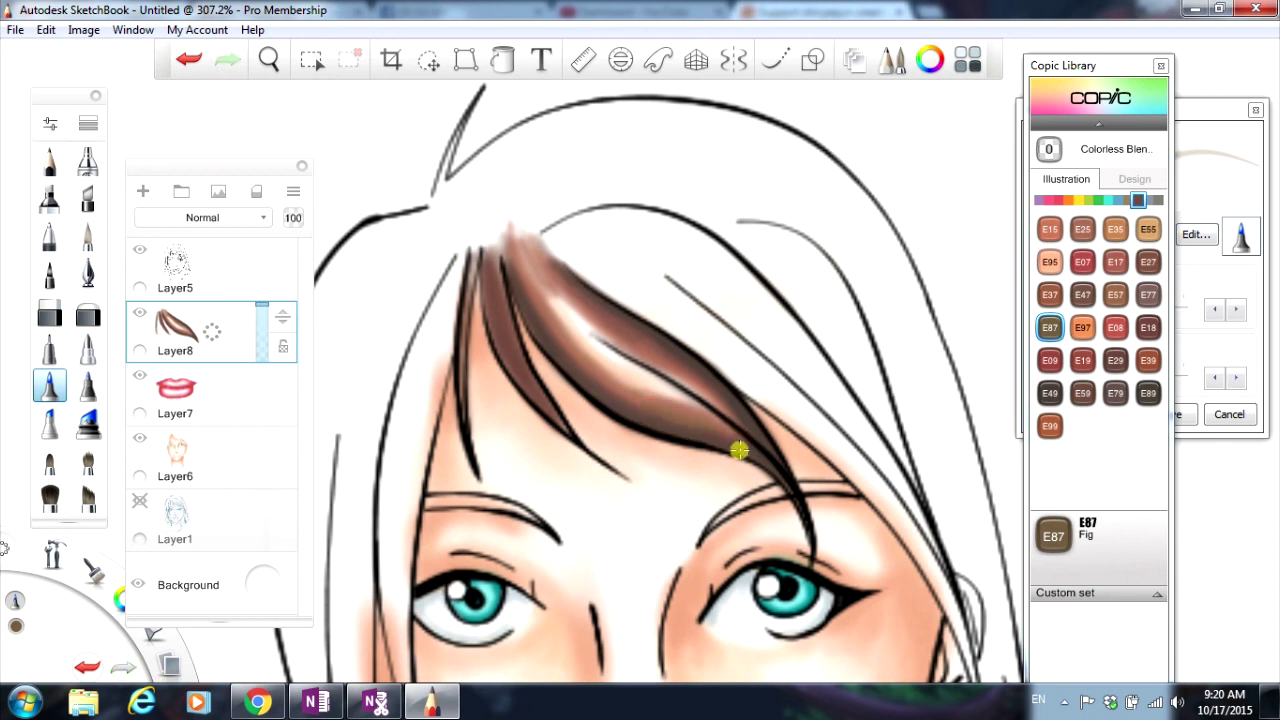
click(189, 61)
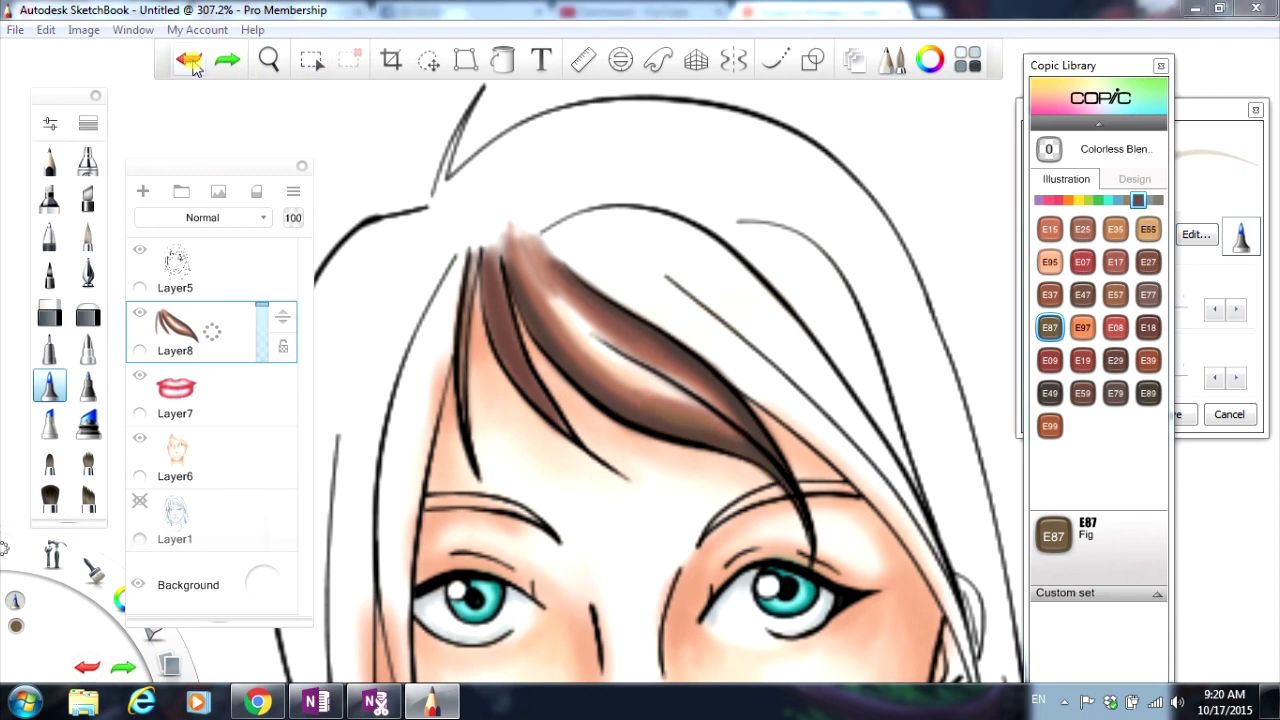
click(1148, 294)
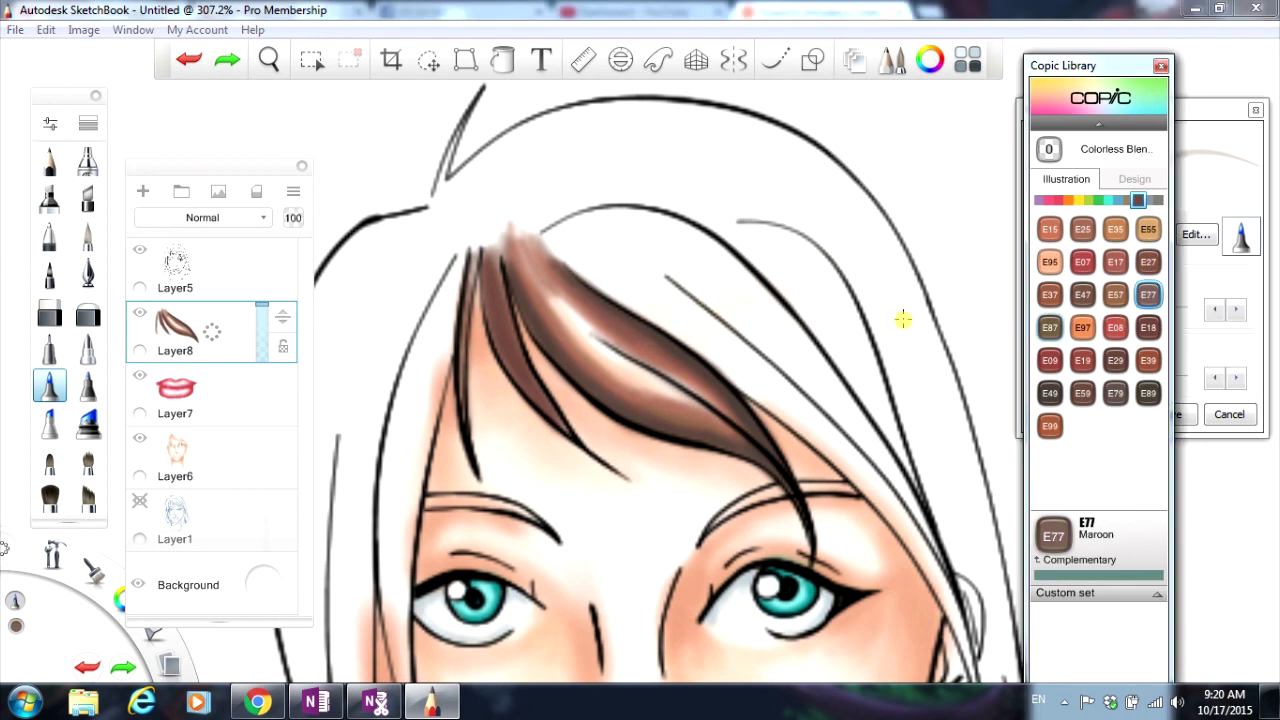
drag(642, 410, 698, 425)
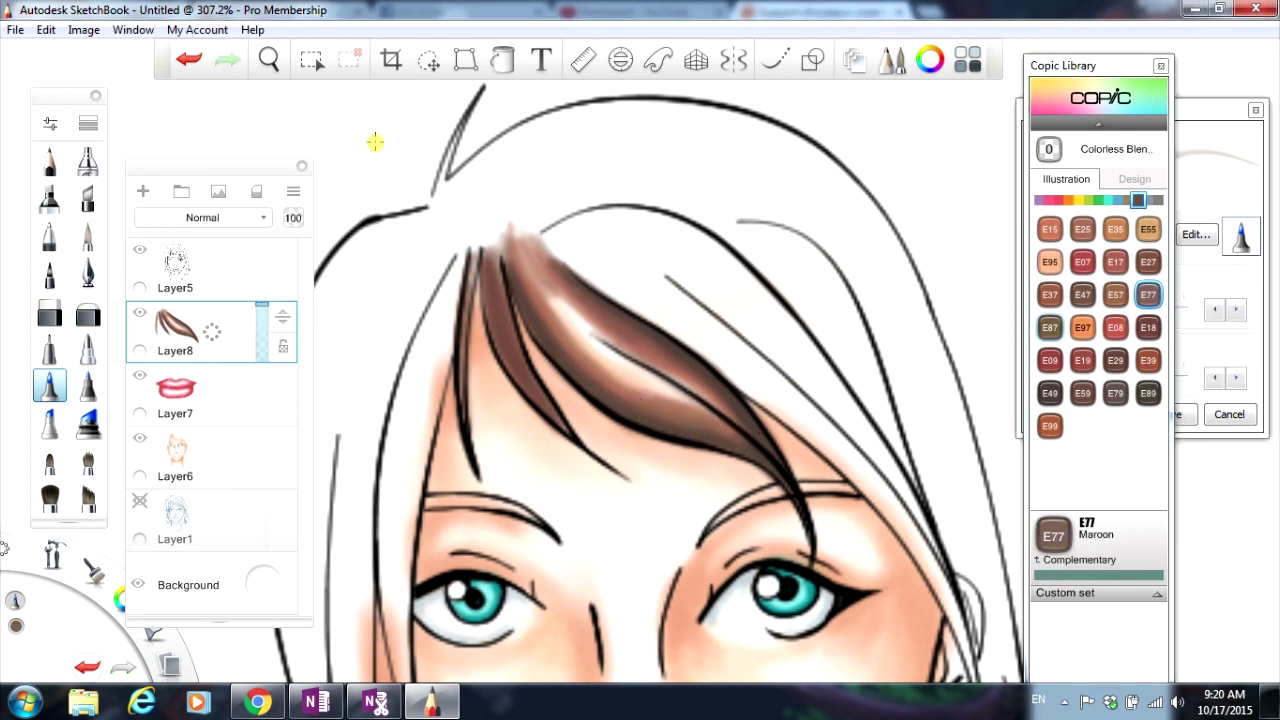
click(192, 61)
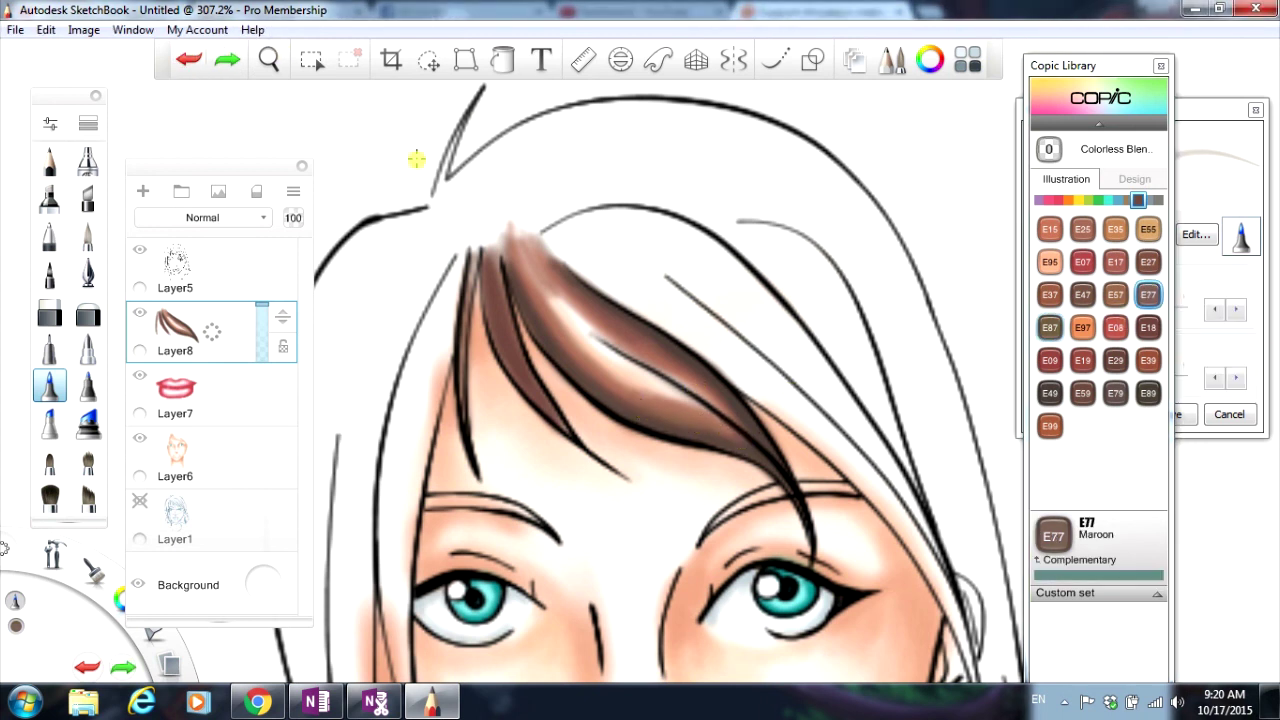
Step: Shade the front strand from tip to parting in E29 Burnt Umber, undoing a trial Walnut stroke
click(1116, 360)
mouse_move(660, 397)
mouse_down()
mouse_move(709, 426)
mouse_move(651, 414)
mouse_move(733, 448)
mouse_up()
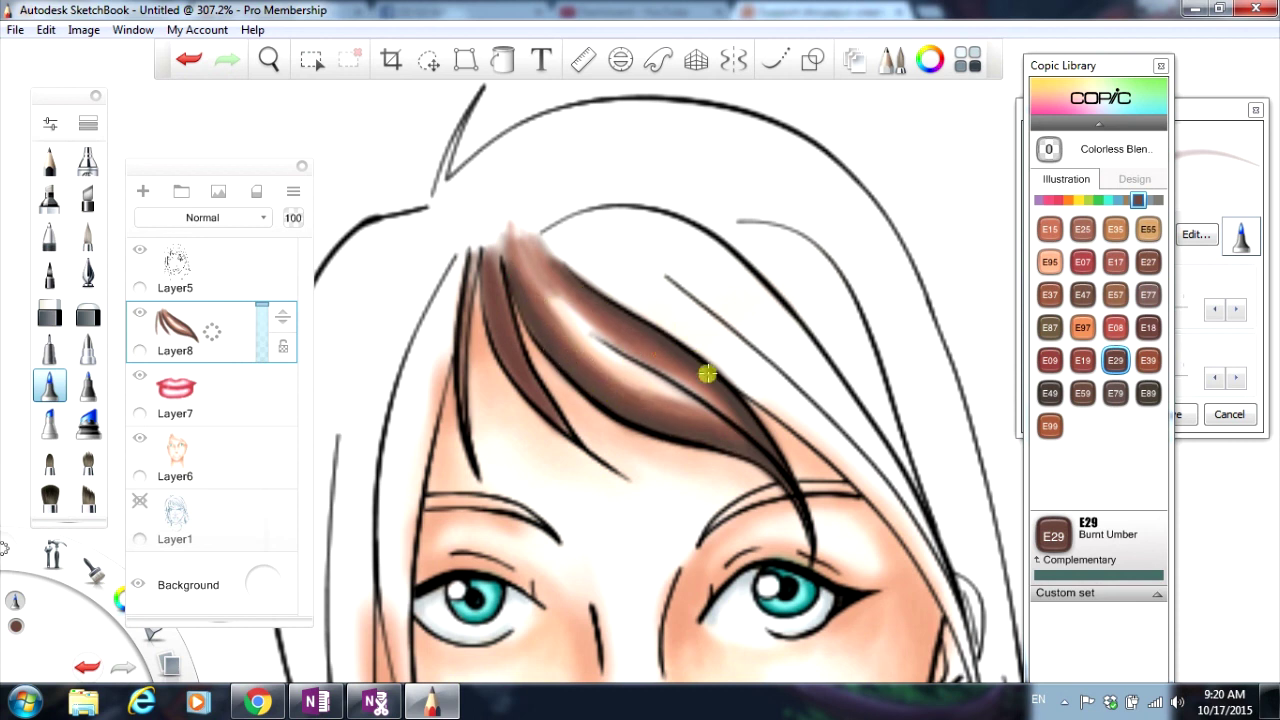
mouse_move(509, 231)
mouse_down()
mouse_move(546, 276)
mouse_move(537, 313)
mouse_move(558, 357)
mouse_move(676, 437)
mouse_up()
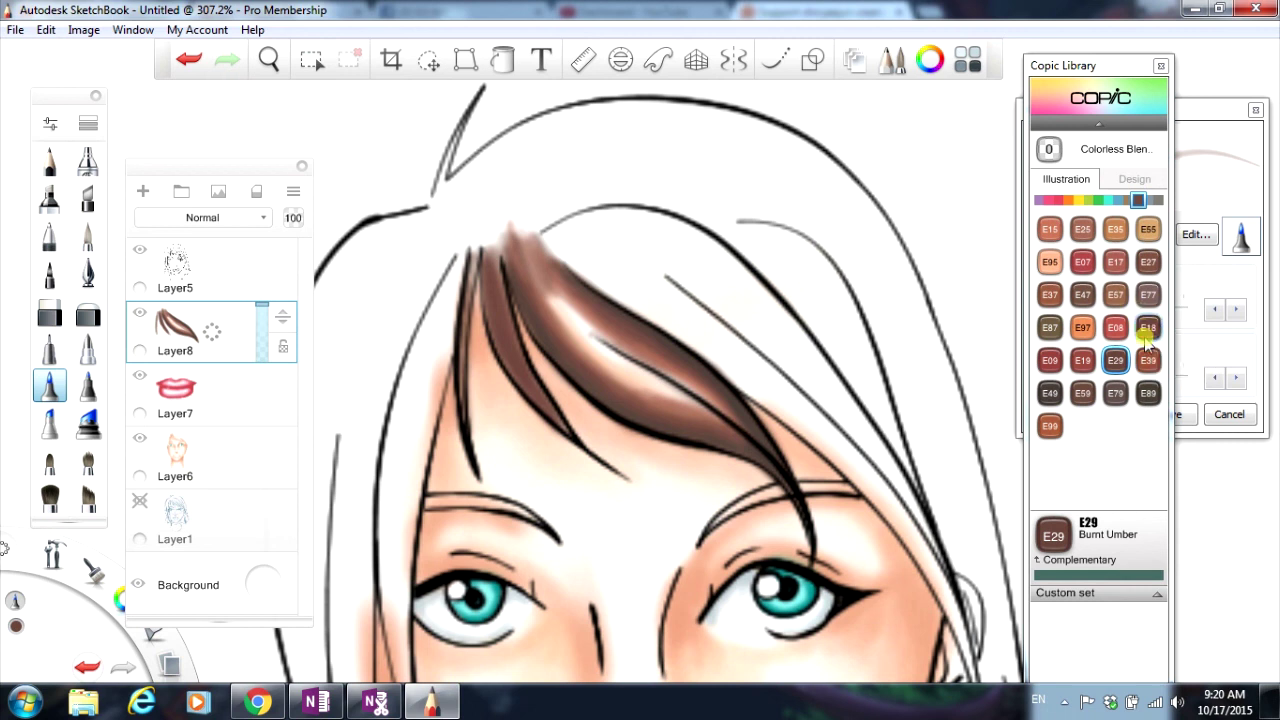
click(1127, 200)
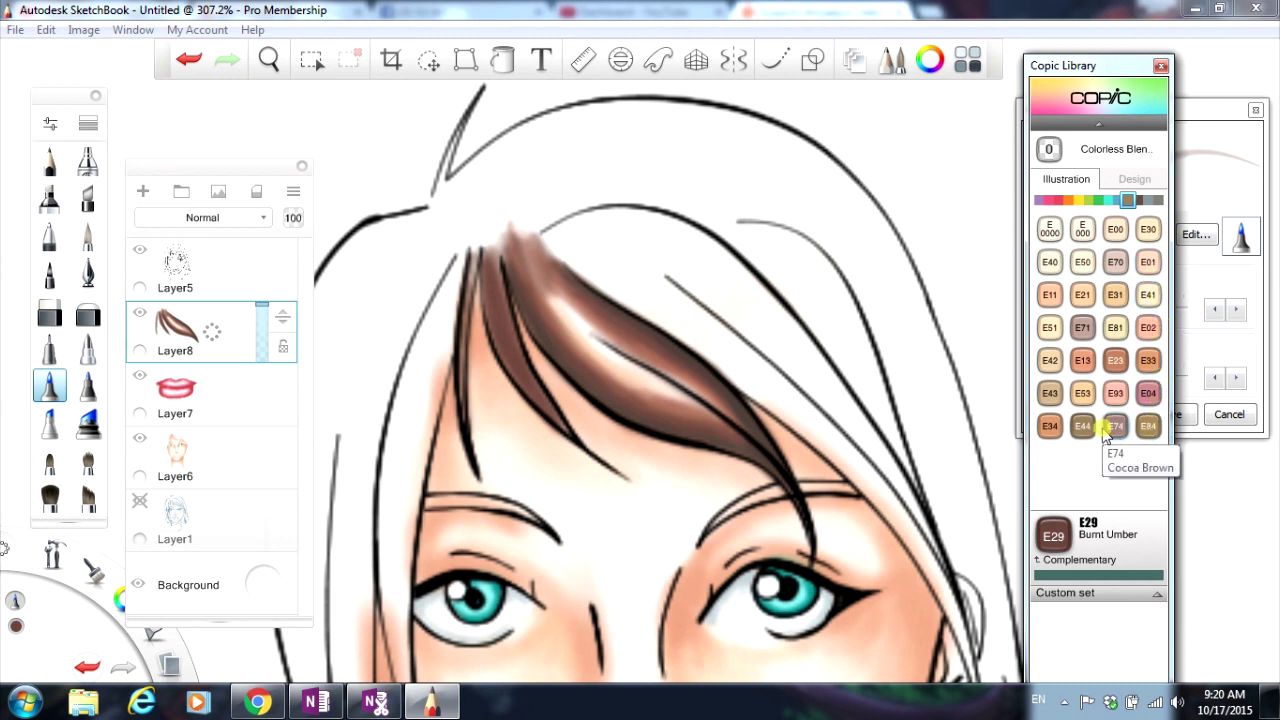
click(1143, 202)
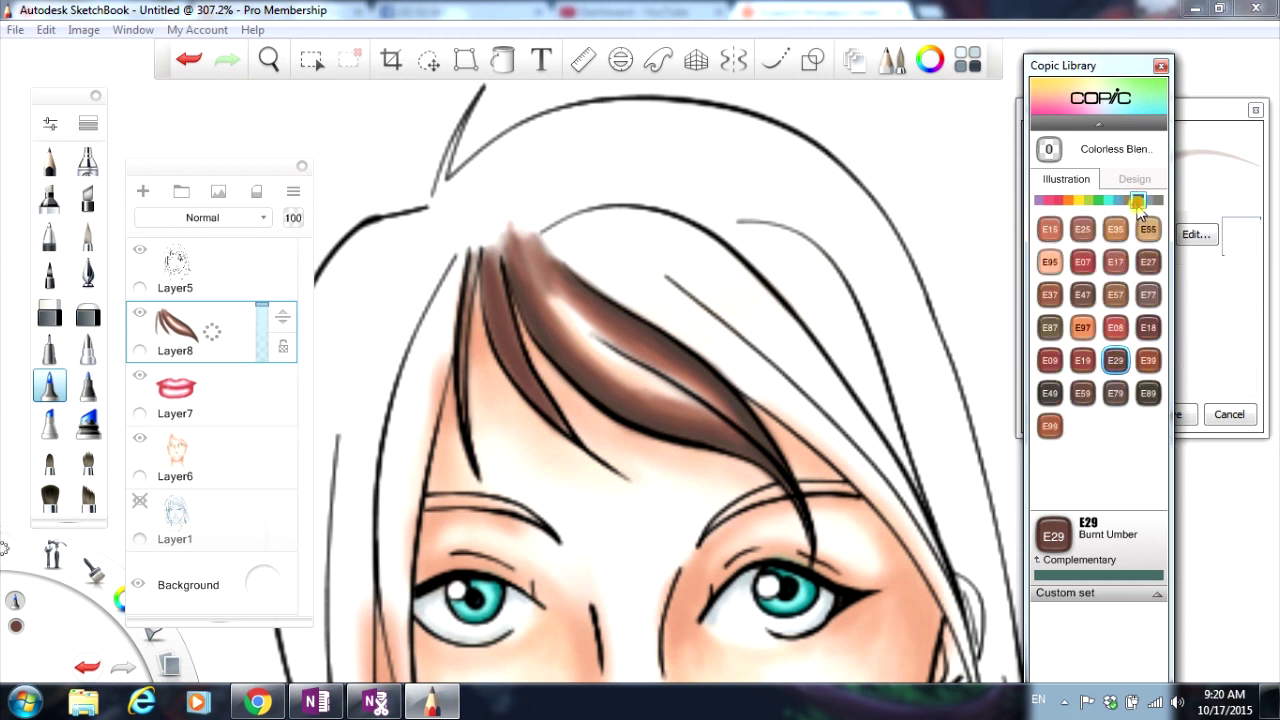
click(1080, 400)
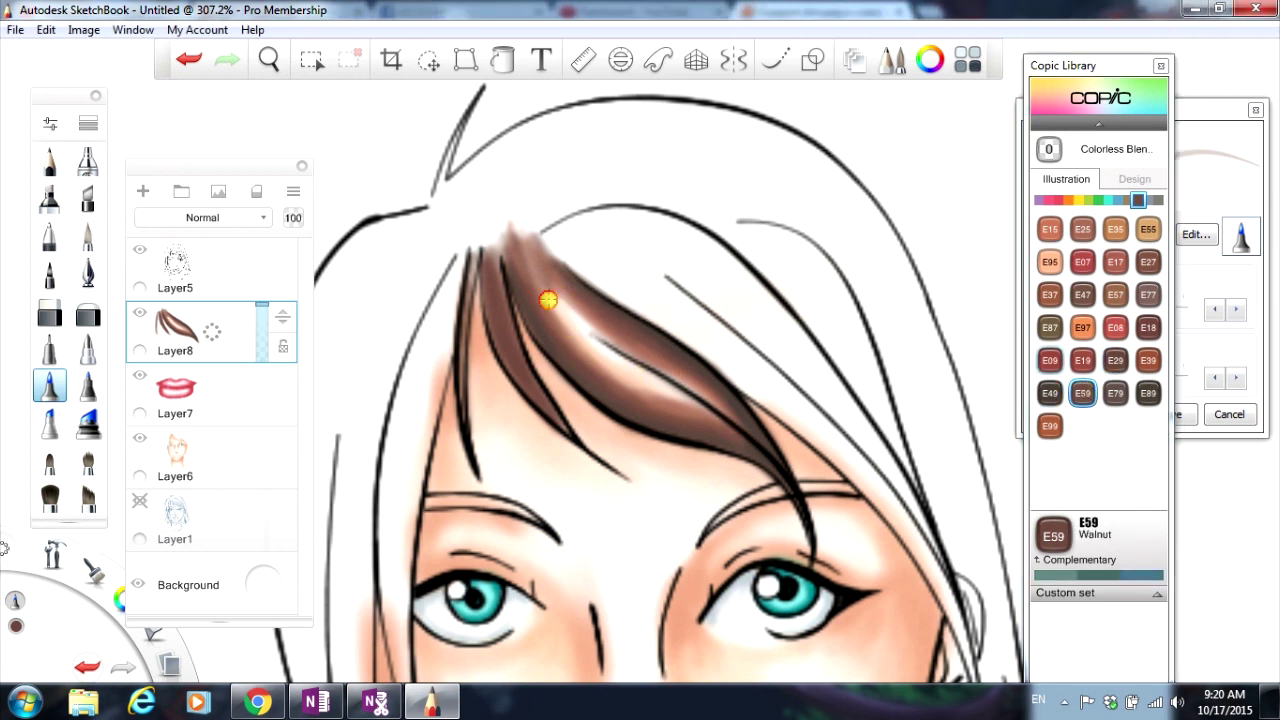
drag(548, 300, 558, 322)
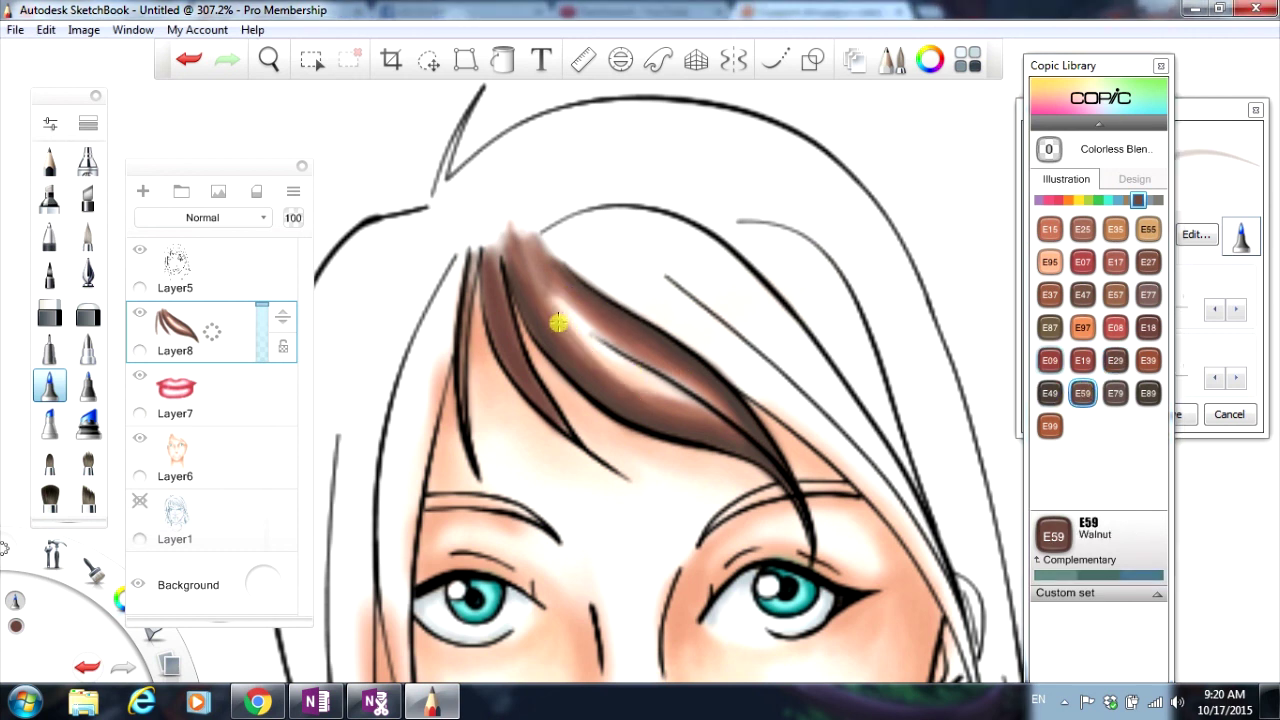
click(198, 64)
Step: Soften the front strand's brown shading with the Colorless Blender
click(1049, 150)
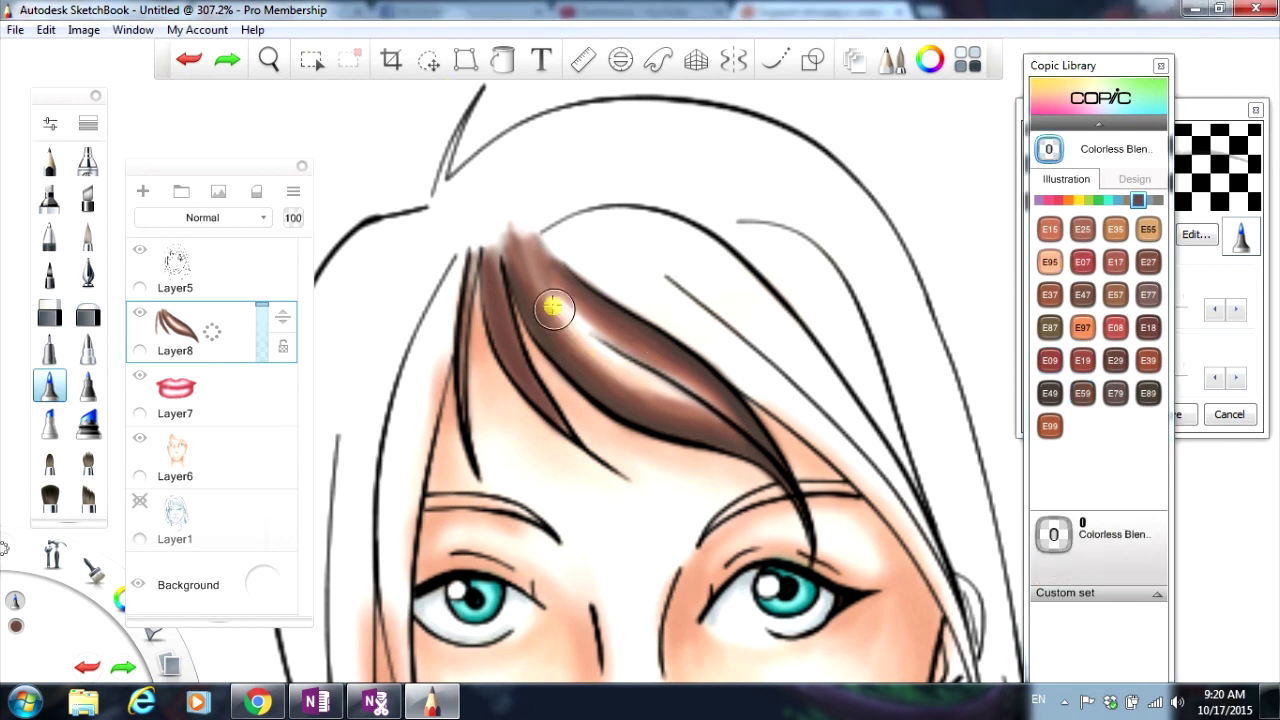
mouse_move(553, 308)
mouse_down()
mouse_move(549, 297)
mouse_move(591, 340)
mouse_move(580, 313)
mouse_up()
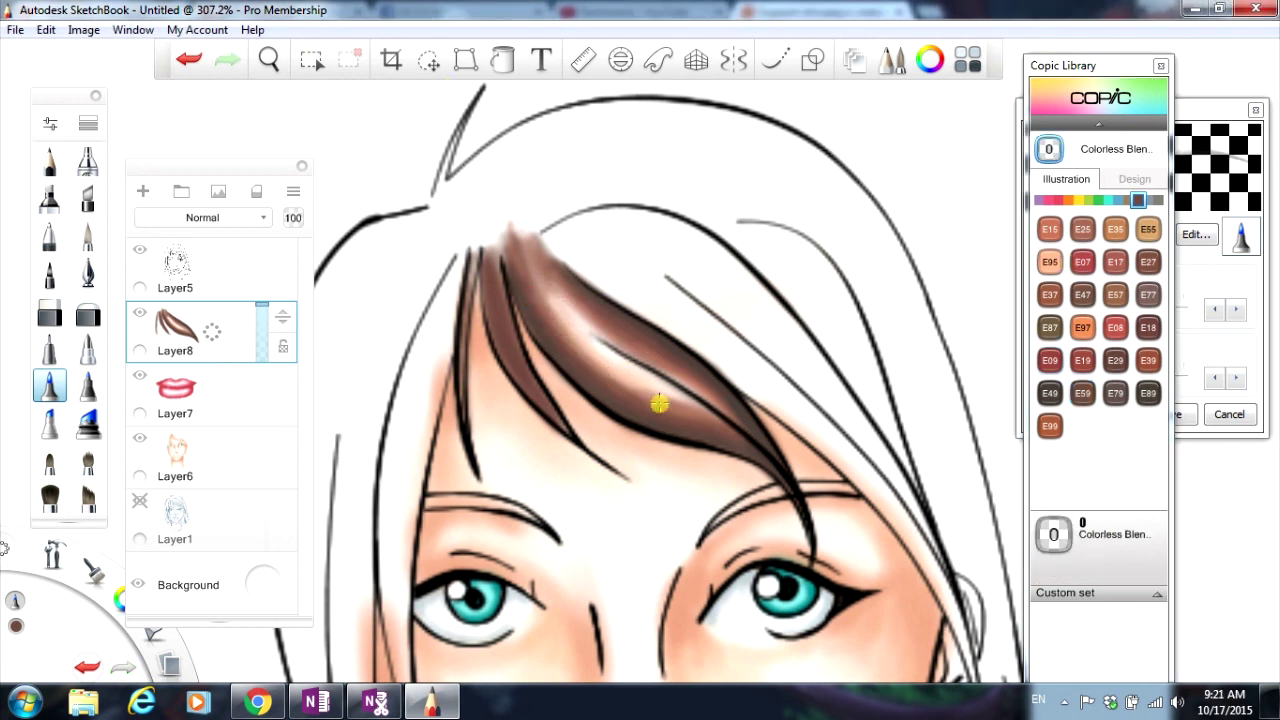
mouse_move(689, 406)
mouse_down()
mouse_move(637, 354)
mouse_move(546, 320)
mouse_move(627, 385)
mouse_move(643, 363)
mouse_move(549, 289)
mouse_up()
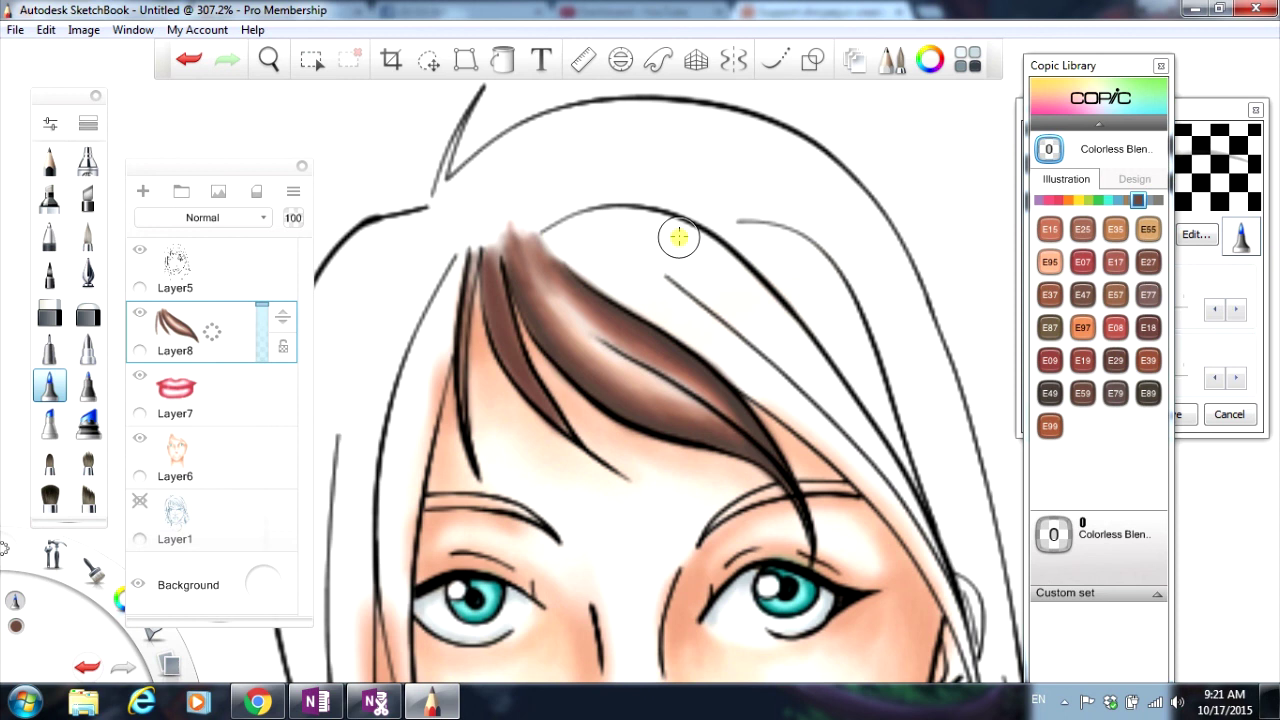
scroll(678, 237, down, 3)
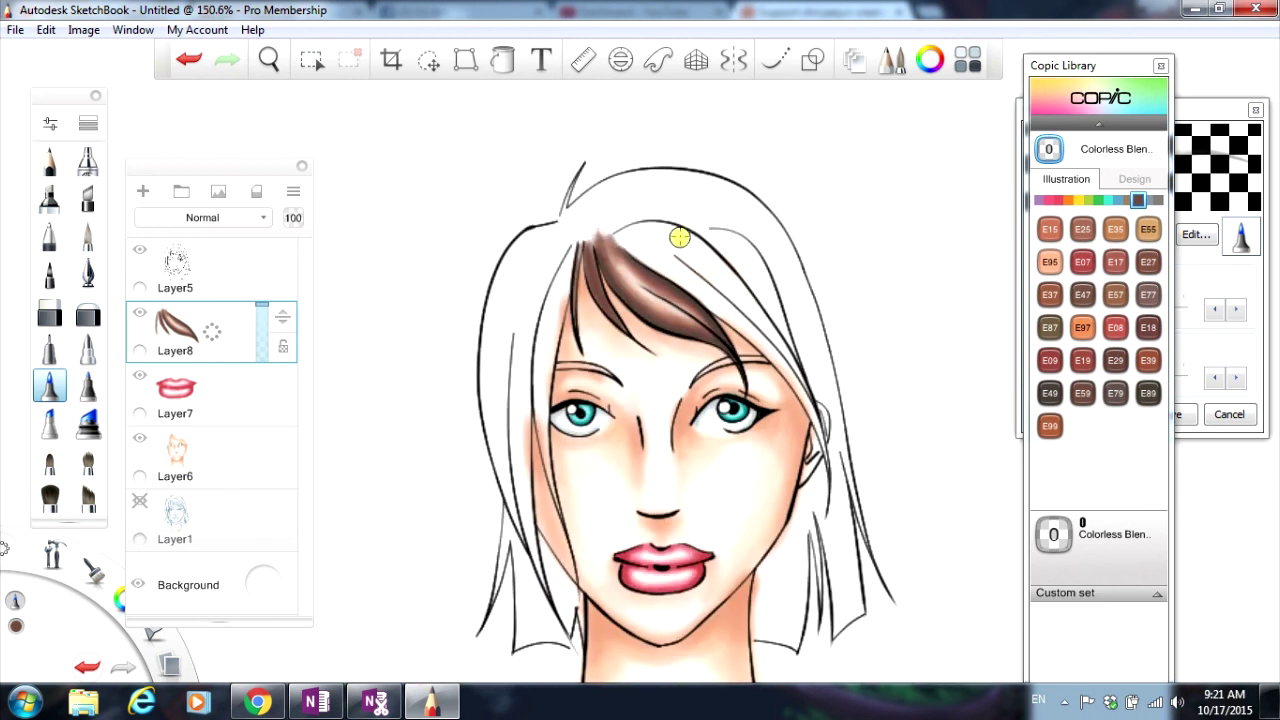
scroll(679, 237, up, 3)
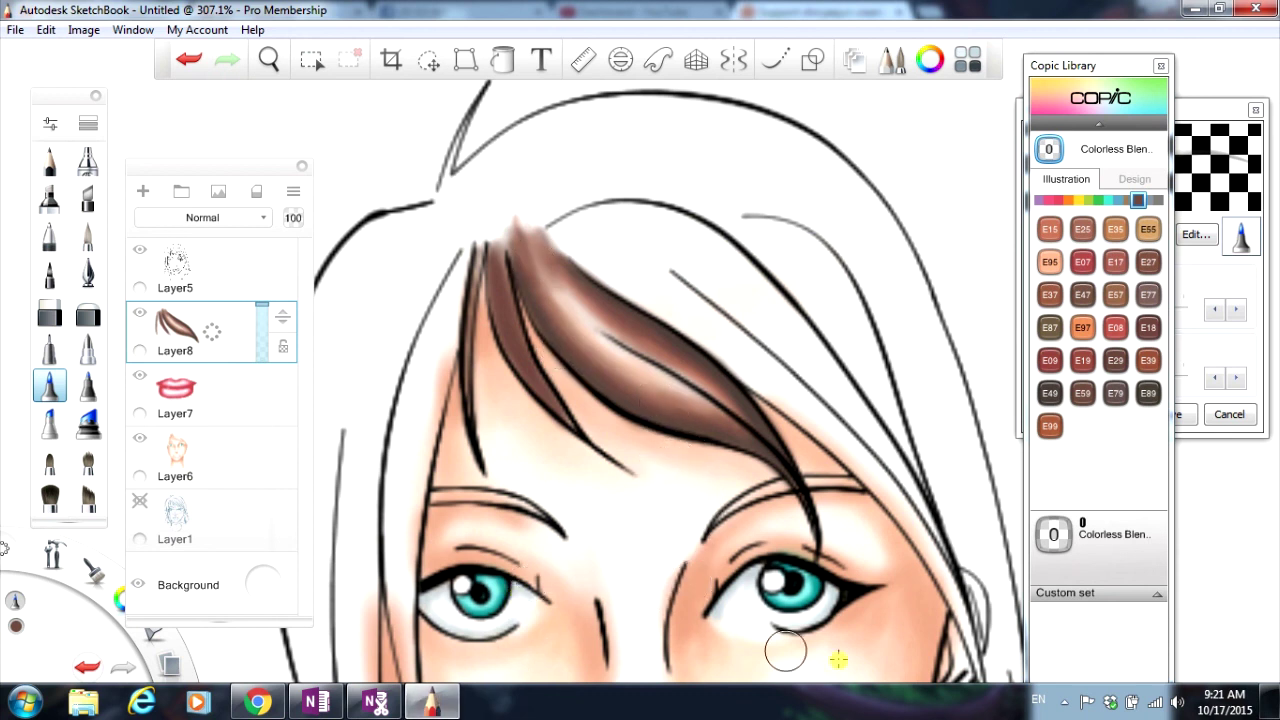
click(1066, 703)
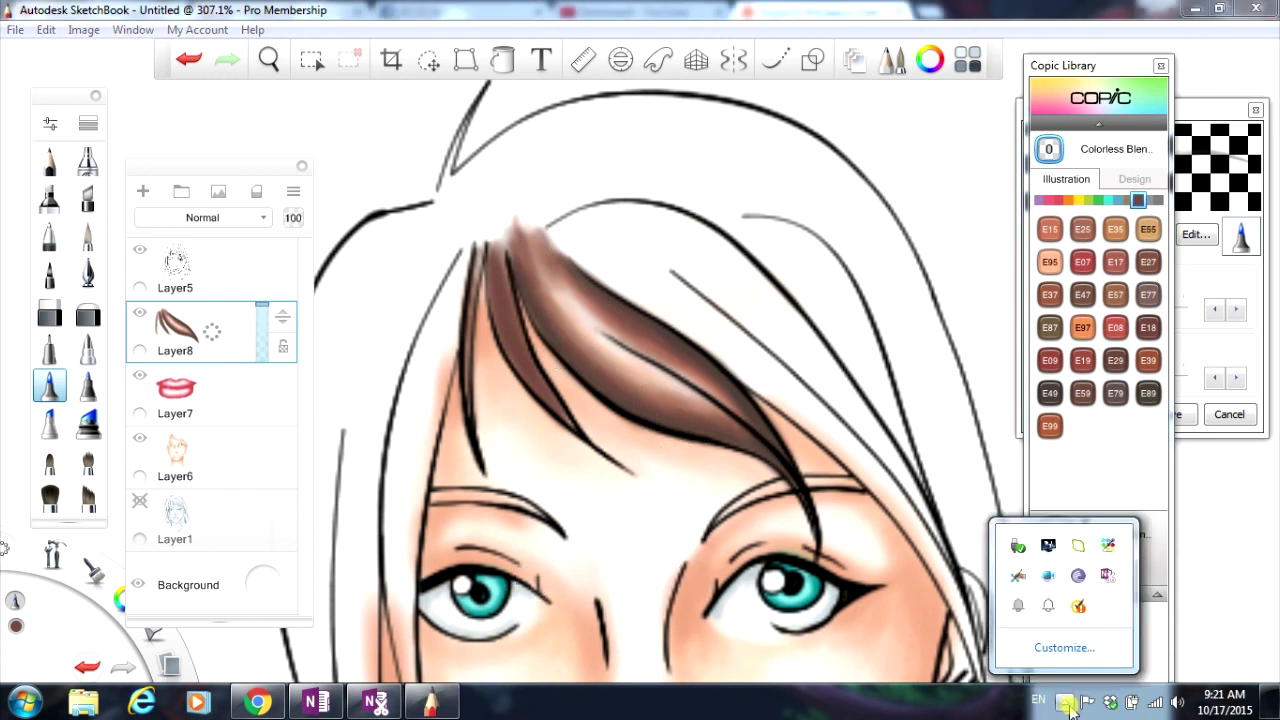
click(925, 710)
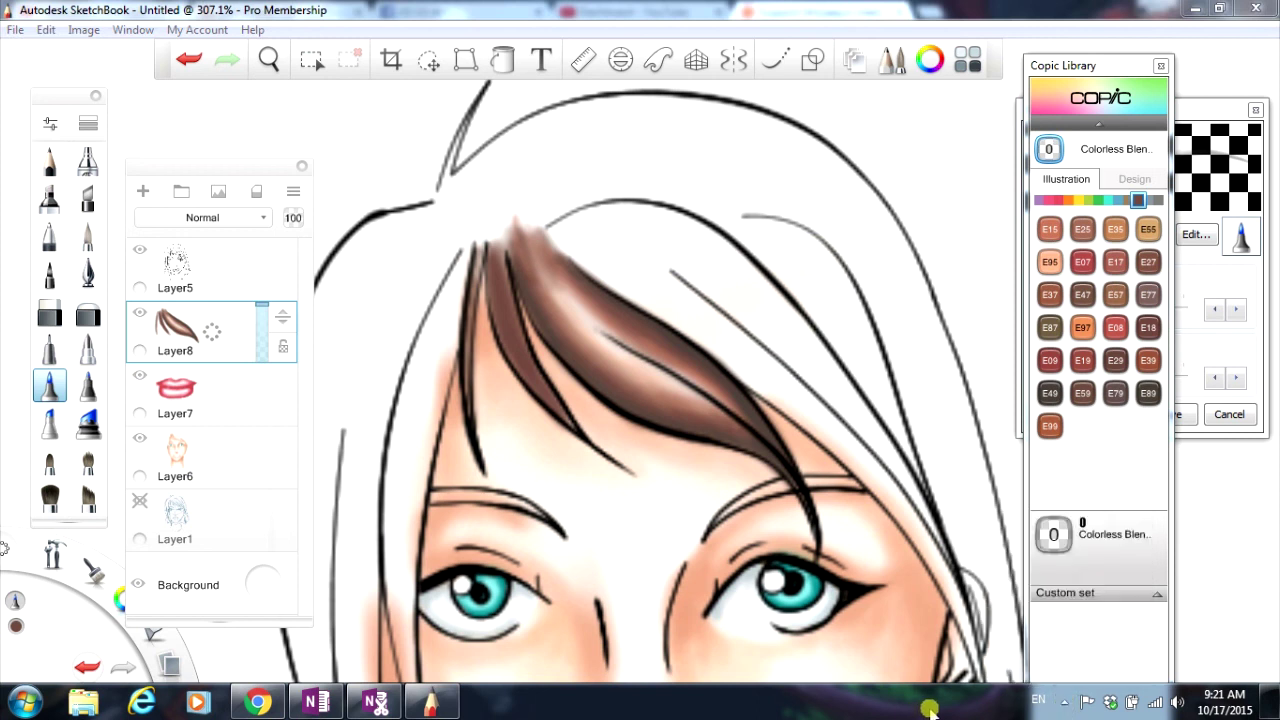
click(1066, 703)
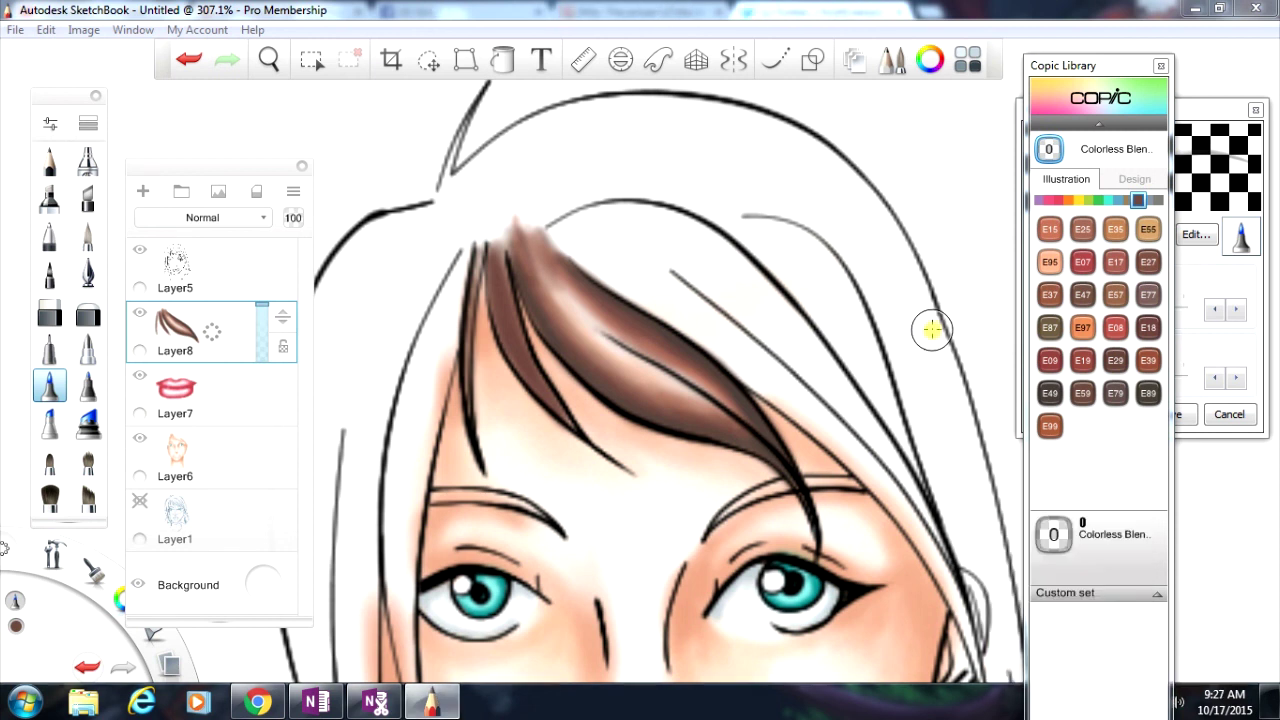
Step: With the nib at size 16, shade the right hair outline, strands and crown in E49
drag(590, 212, 551, 223)
click(1067, 307)
drag(1067, 307, 1122, 308)
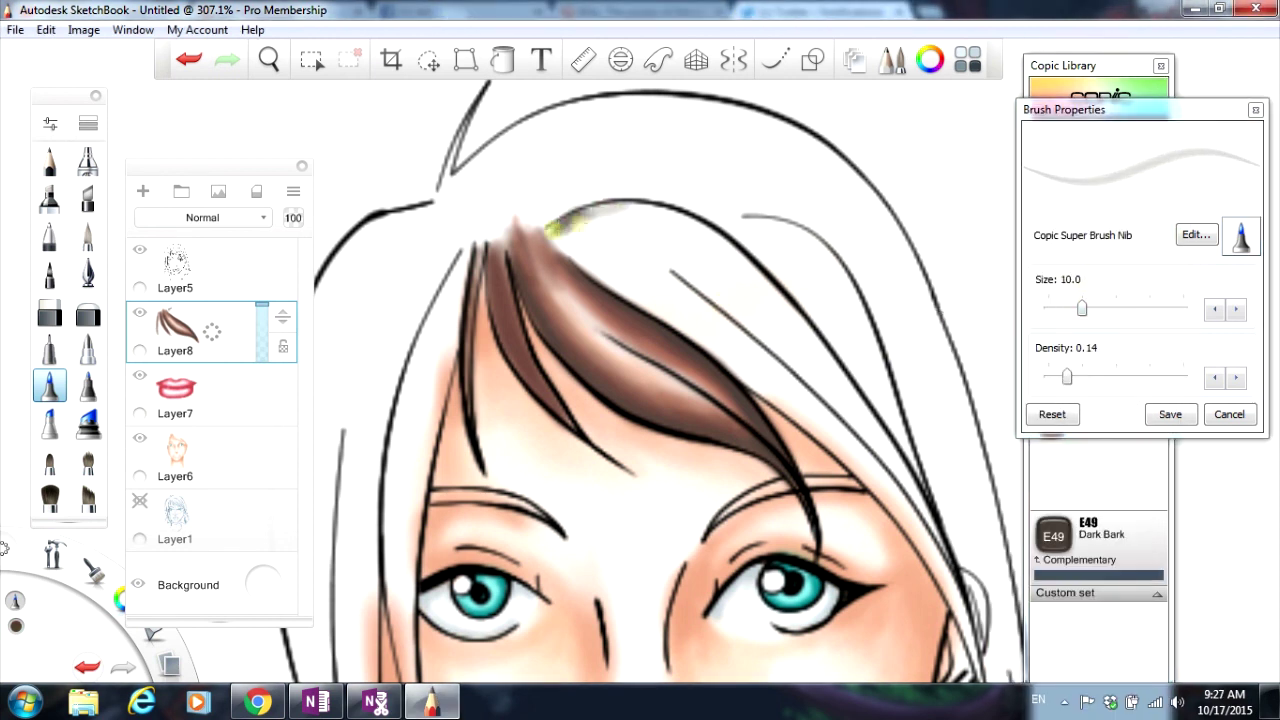
mouse_move(565, 208)
mouse_down()
mouse_move(723, 251)
mouse_move(810, 333)
mouse_move(945, 608)
mouse_up()
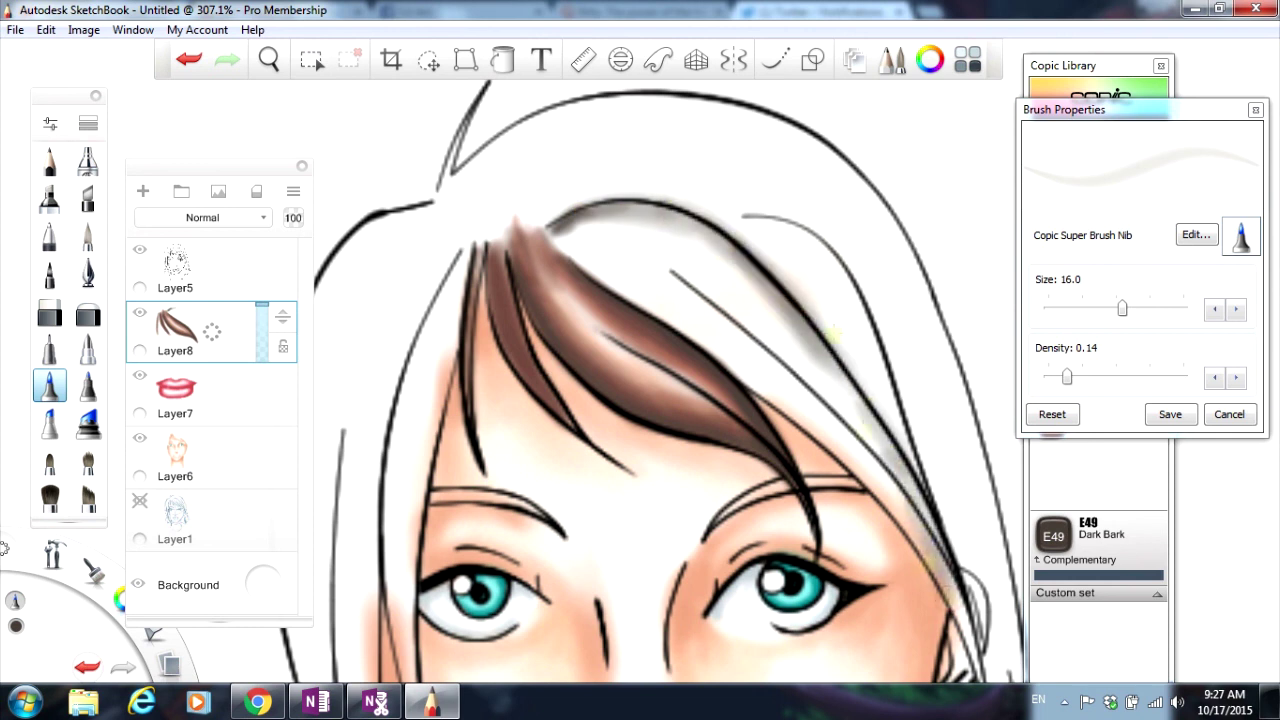
mouse_move(725, 208)
mouse_down()
mouse_move(885, 370)
mouse_move(915, 460)
mouse_up()
drag(550, 218, 945, 598)
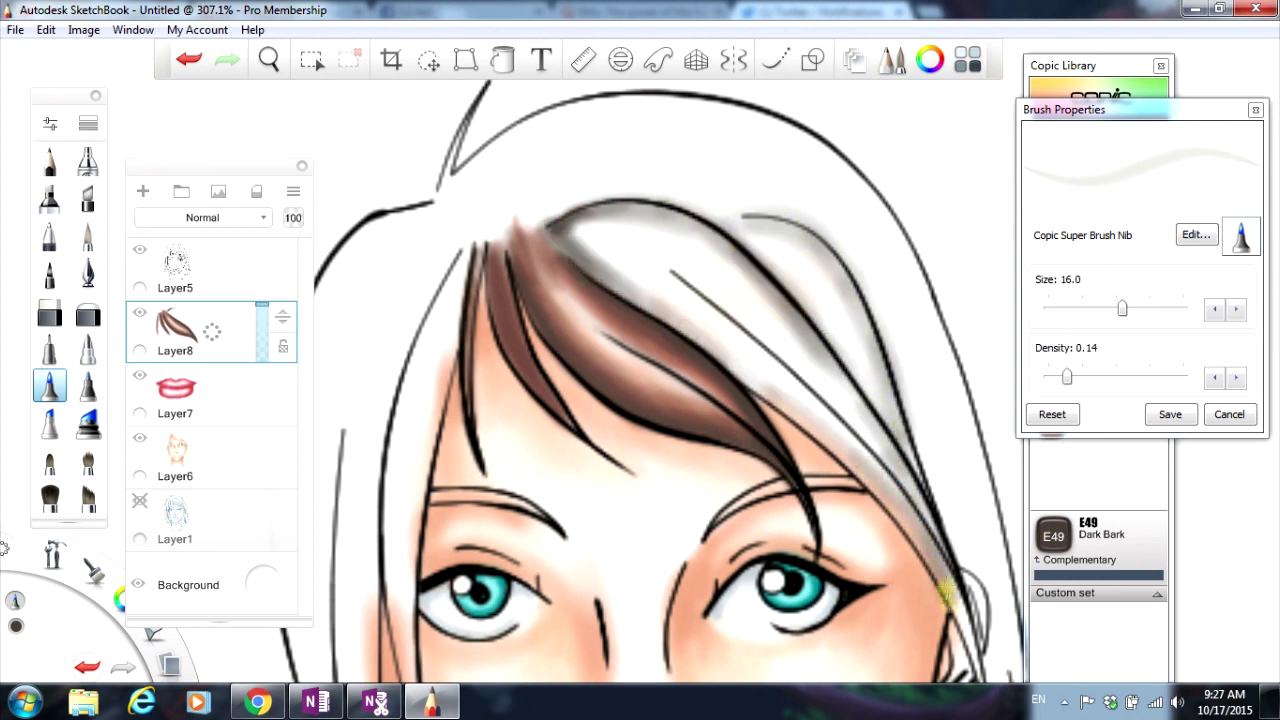
mouse_move(462, 180)
mouse_down()
mouse_move(585, 102)
mouse_move(685, 92)
mouse_move(795, 125)
mouse_move(892, 235)
mouse_move(945, 530)
mouse_move(1020, 612)
mouse_up()
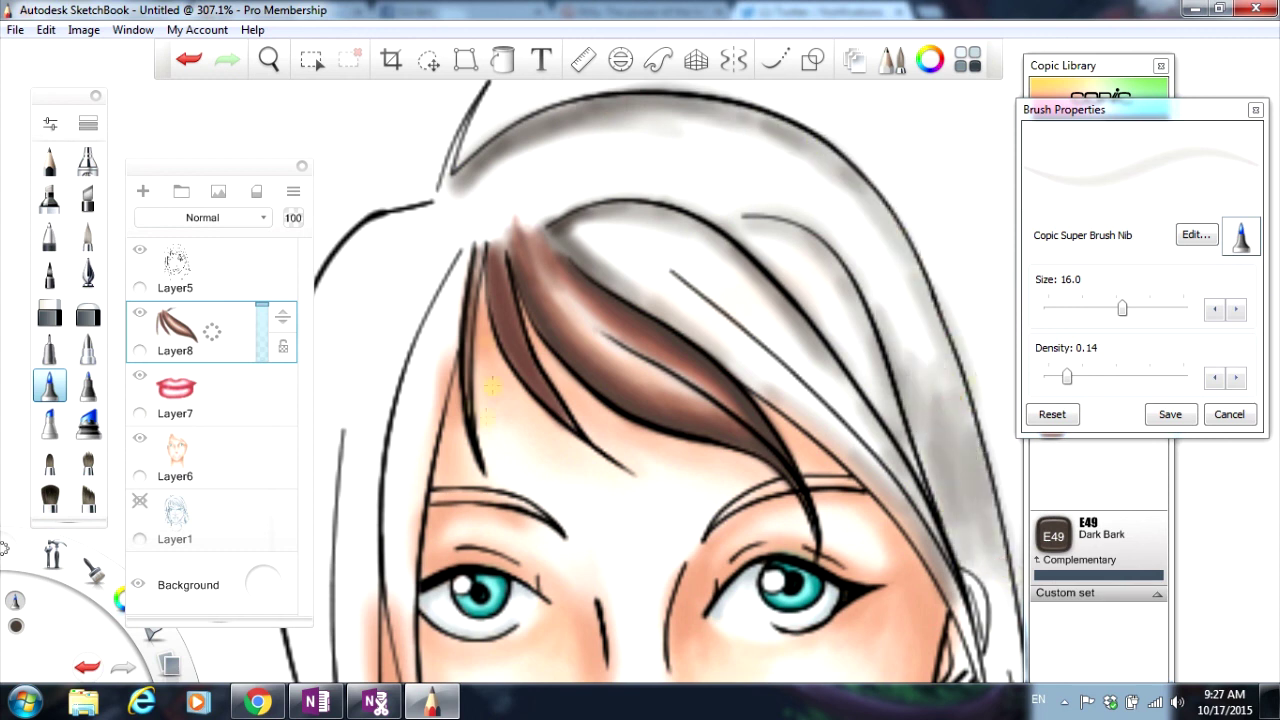
Step: At nib size 12, shade grey-brown strands from the fringe to the right outline and top
click(1105, 311)
drag(1105, 311, 1095, 309)
mouse_move(745, 212)
mouse_down()
mouse_move(820, 250)
mouse_move(925, 478)
mouse_up()
mouse_move(665, 202)
mouse_down()
mouse_move(577, 214)
mouse_move(637, 293)
mouse_move(666, 294)
mouse_move(950, 600)
mouse_move(879, 404)
mouse_up()
mouse_move(745, 215)
mouse_down()
mouse_move(890, 405)
mouse_move(923, 495)
mouse_up()
mouse_move(755, 262)
mouse_down()
mouse_move(916, 493)
mouse_move(946, 571)
mouse_up()
mouse_move(641, 251)
mouse_down()
mouse_move(608, 206)
mouse_move(594, 223)
mouse_move(954, 605)
mouse_move(990, 500)
mouse_move(880, 320)
mouse_move(1015, 640)
mouse_up()
mouse_move(495, 165)
mouse_down()
mouse_move(520, 127)
mouse_move(477, 153)
mouse_move(599, 101)
mouse_move(775, 130)
mouse_move(895, 225)
mouse_move(858, 173)
mouse_move(913, 288)
mouse_move(850, 268)
mouse_move(943, 520)
mouse_move(890, 430)
mouse_up()
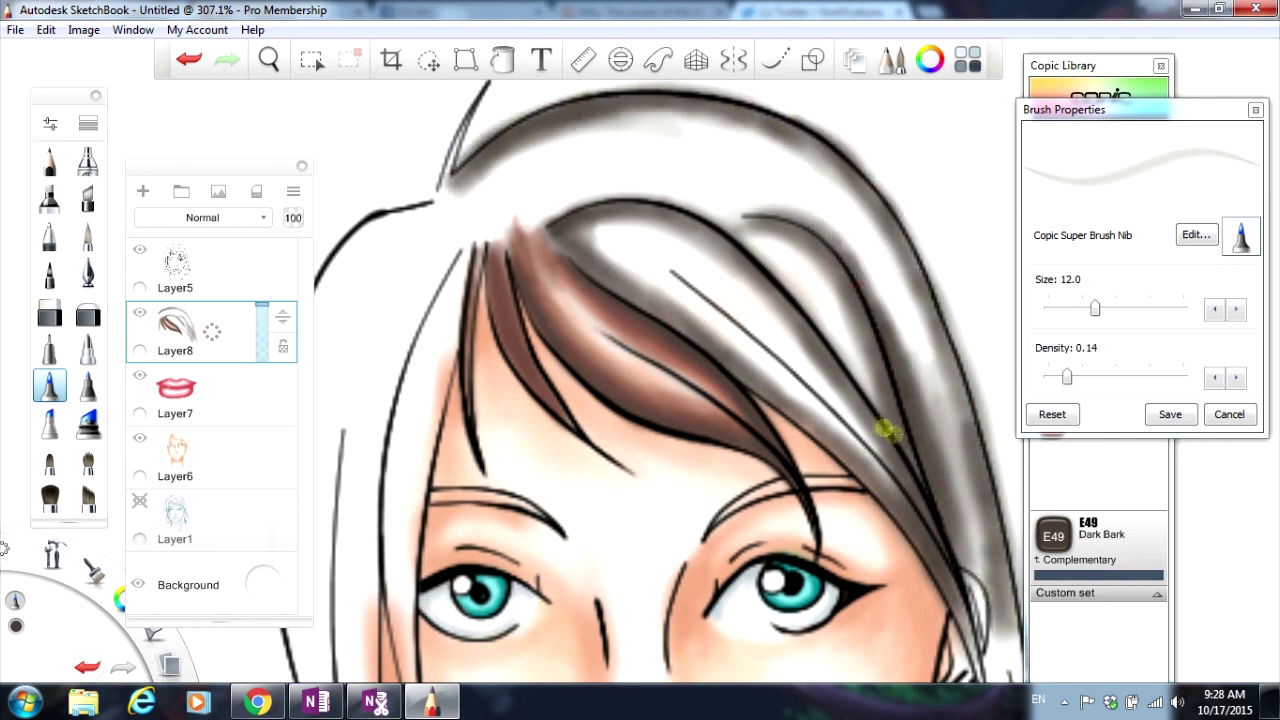
Step: Darken the top hair outline, right side and inner strand with E29 Burnt Umber
scroll(790, 328, down, 5)
scroll(887, 320, up, 5)
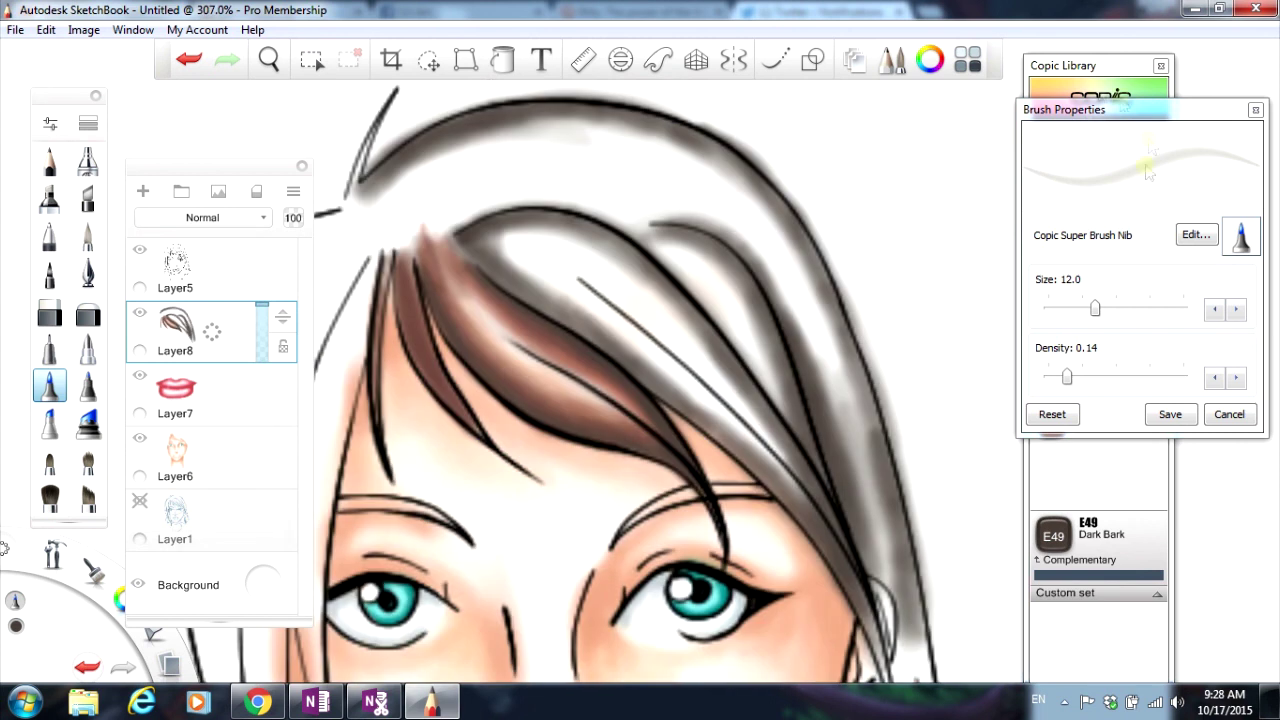
alt+click(375, 180)
mouse_move(375, 180)
mouse_down()
mouse_move(594, 129)
mouse_move(657, 137)
mouse_move(755, 187)
mouse_move(830, 290)
mouse_move(905, 515)
mouse_up()
mouse_move(640, 220)
mouse_down()
mouse_move(736, 257)
mouse_move(776, 290)
mouse_move(887, 576)
mouse_move(655, 232)
mouse_move(777, 386)
mouse_move(745, 383)
mouse_move(660, 288)
mouse_move(800, 475)
mouse_up()
mouse_move(466, 218)
mouse_down()
mouse_move(480, 234)
mouse_move(609, 251)
mouse_move(670, 395)
mouse_move(805, 508)
mouse_up()
Step: Colour the inner and top-left hair strands with E15 Dark Suntan
click(1049, 229)
drag(670, 245, 790, 415)
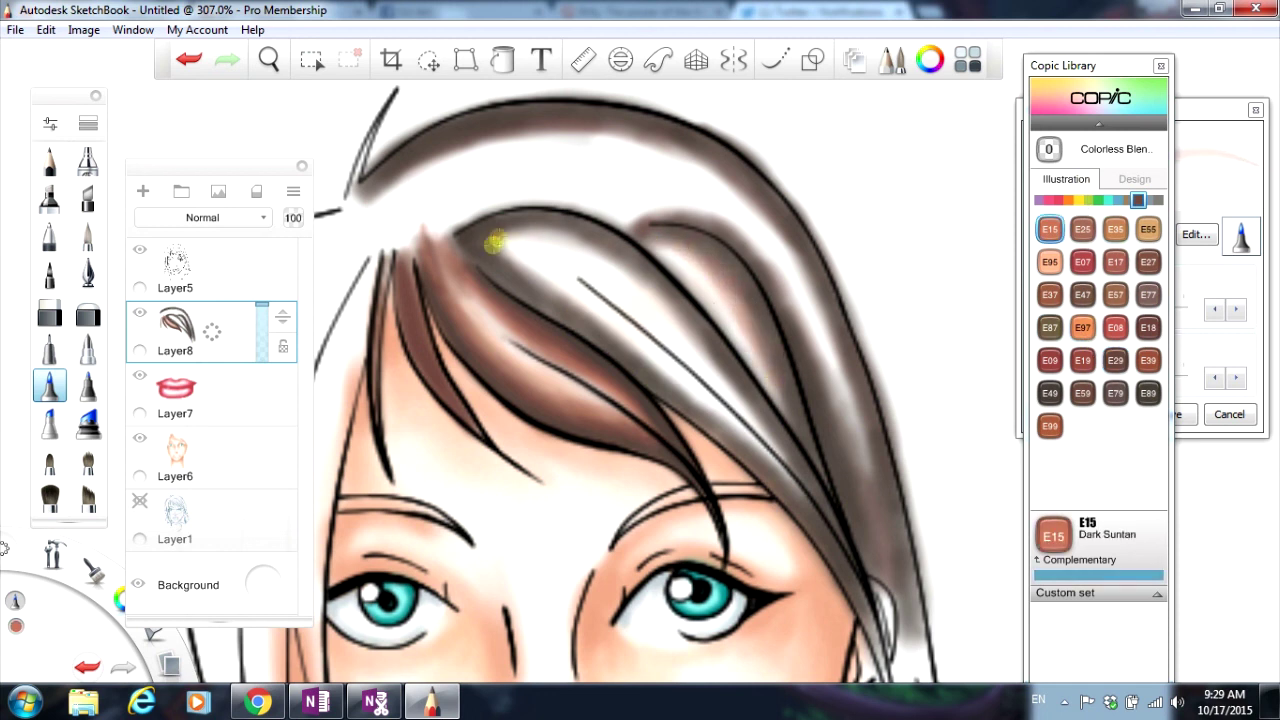
mouse_move(491, 246)
mouse_down()
mouse_move(632, 274)
mouse_move(680, 304)
mouse_move(549, 295)
mouse_move(792, 453)
mouse_up()
mouse_move(507, 238)
mouse_down()
mouse_move(600, 236)
mouse_move(498, 268)
mouse_move(528, 270)
mouse_move(557, 310)
mouse_move(720, 427)
mouse_move(818, 522)
mouse_up()
mouse_move(600, 253)
mouse_down()
mouse_move(747, 400)
mouse_move(494, 240)
mouse_move(694, 238)
mouse_move(791, 409)
mouse_up()
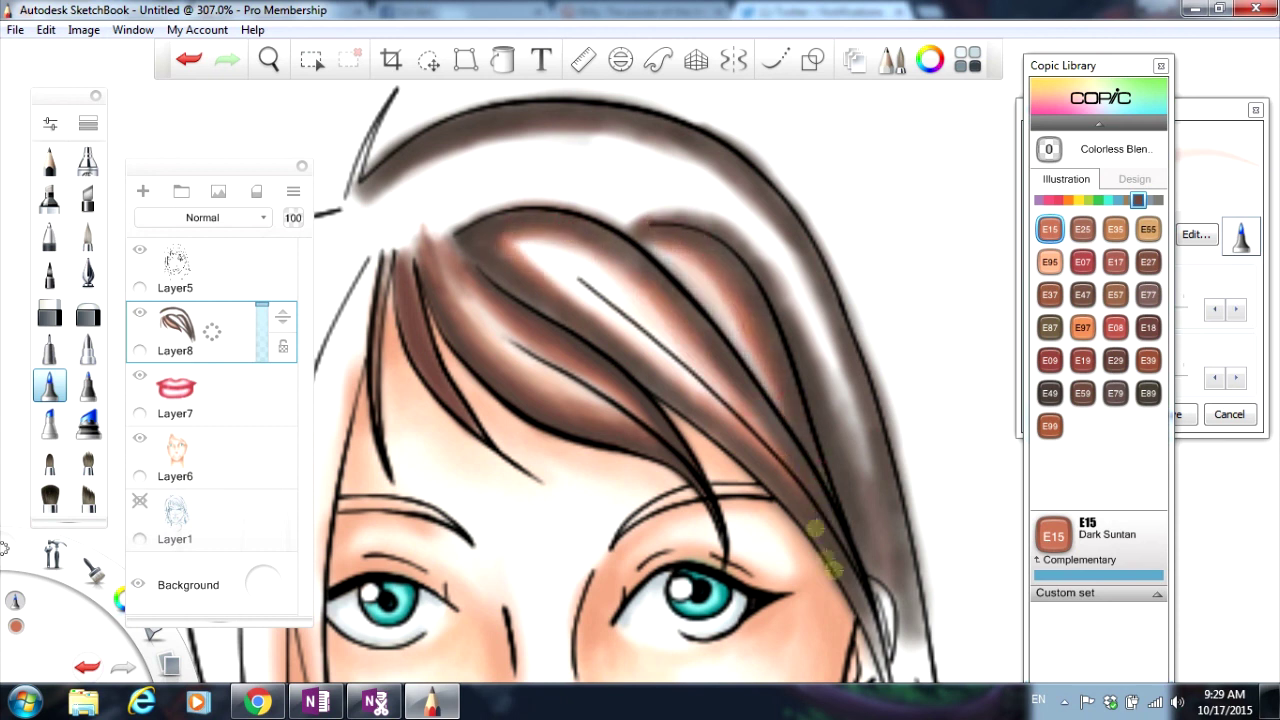
mouse_move(362, 150)
mouse_down()
mouse_move(349, 189)
mouse_move(680, 145)
mouse_move(720, 177)
mouse_move(850, 440)
mouse_move(830, 375)
mouse_move(839, 245)
mouse_up()
Step: Darken the upper highlight with E17 Reddish Brass and the right and top strands with E18 Copper
click(1115, 261)
mouse_move(508, 251)
mouse_down()
mouse_move(737, 314)
mouse_move(794, 396)
mouse_up()
click(1148, 327)
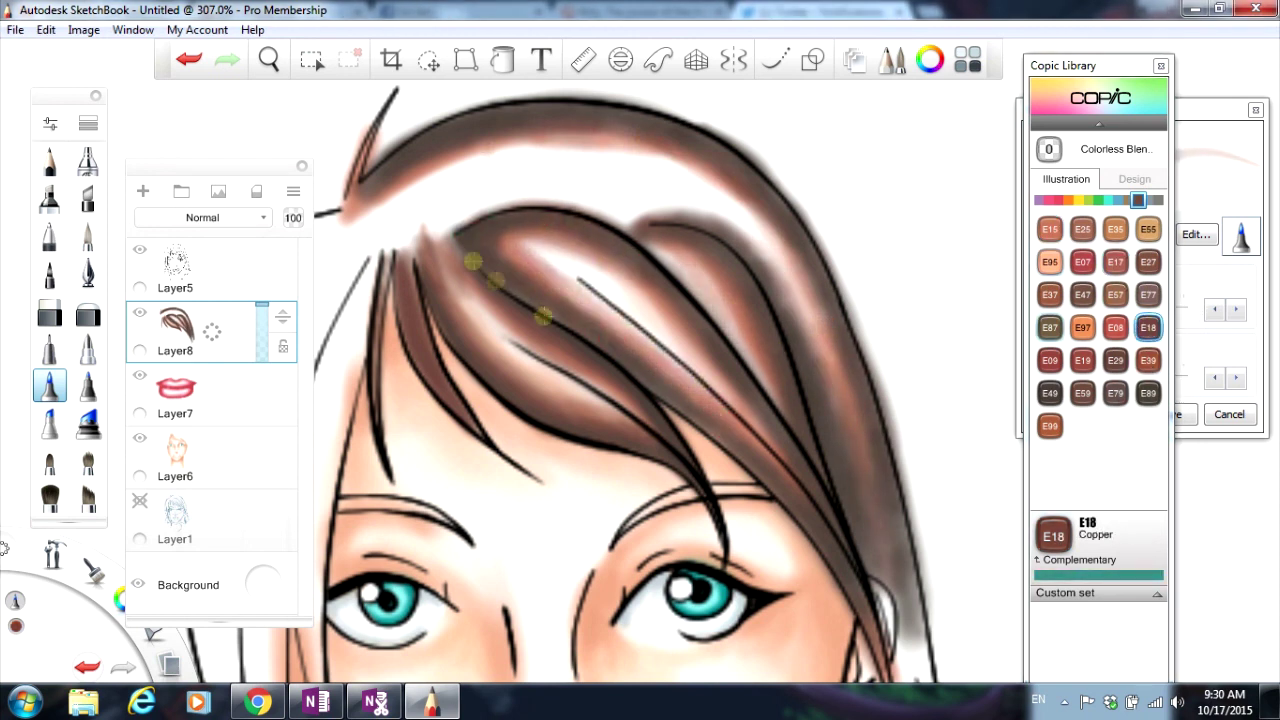
click(1146, 395)
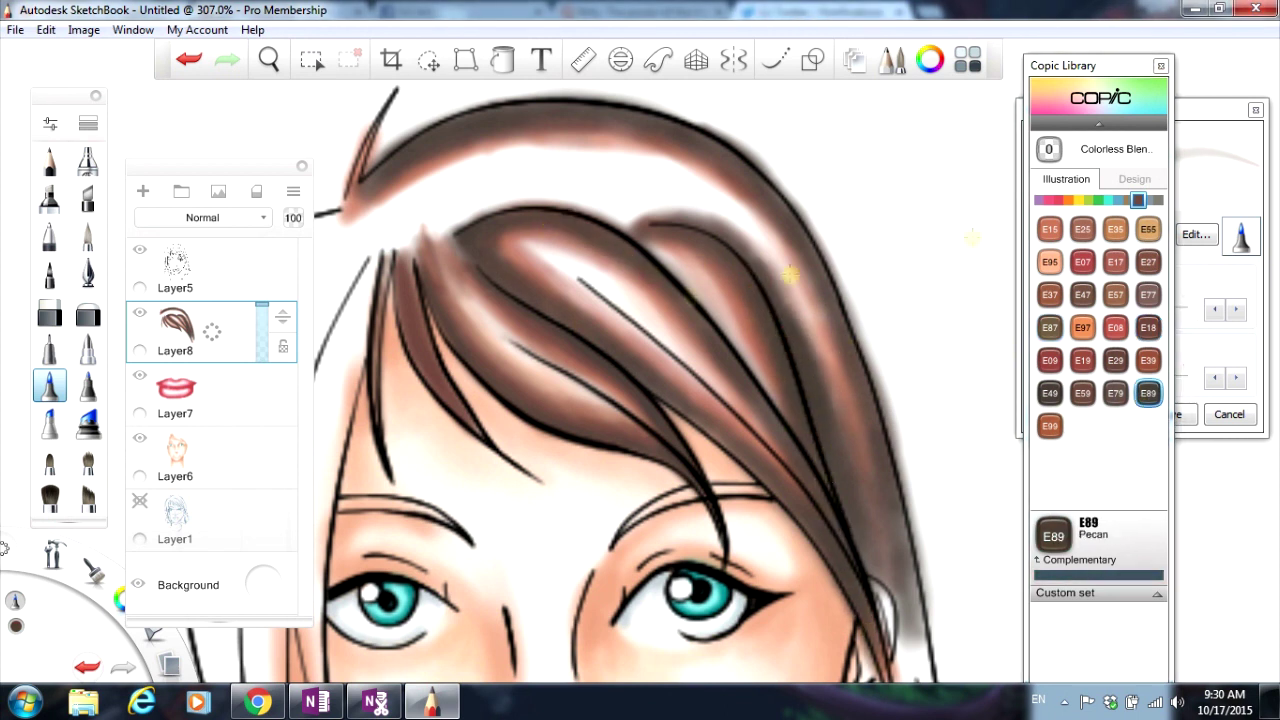
click(1048, 149)
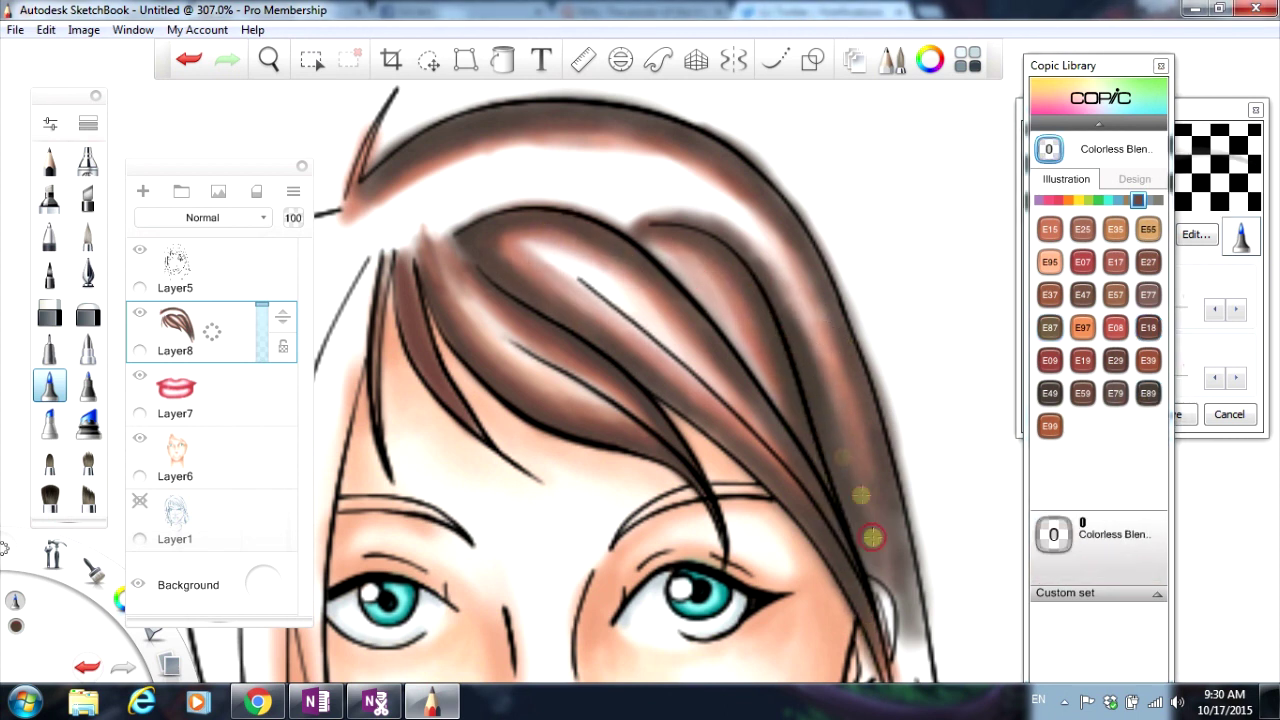
click(1082, 229)
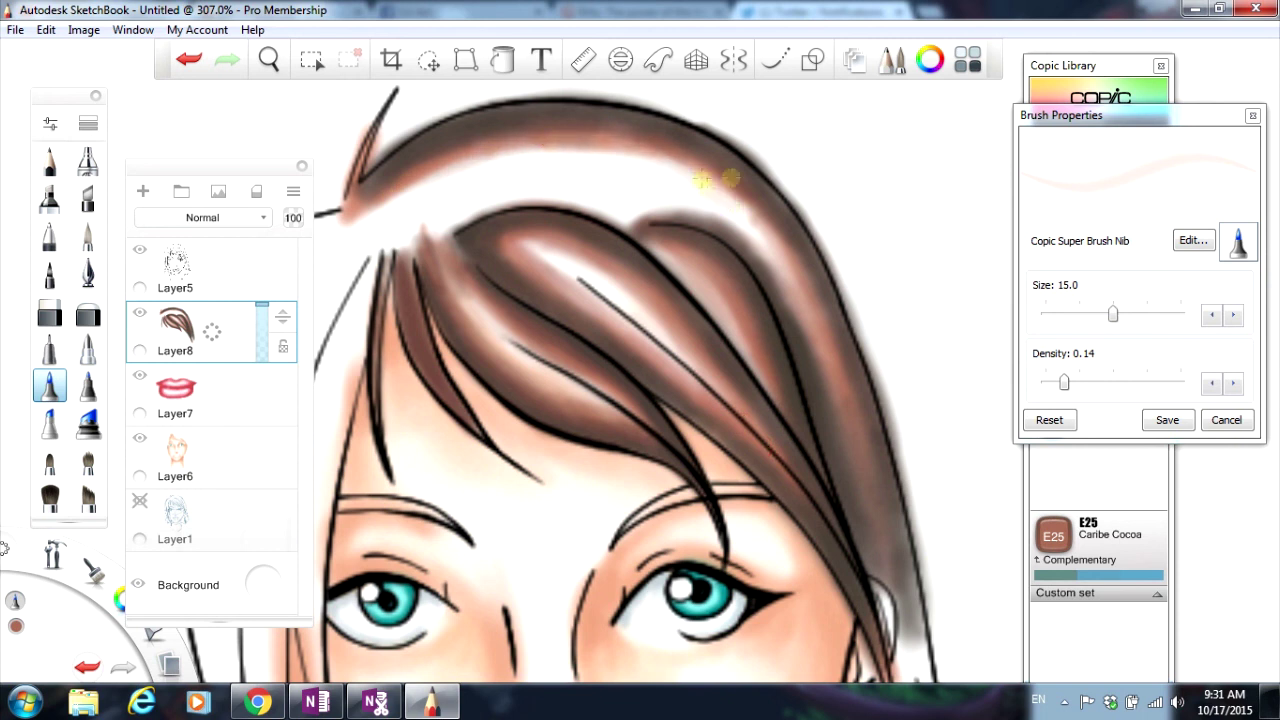
click(1150, 330)
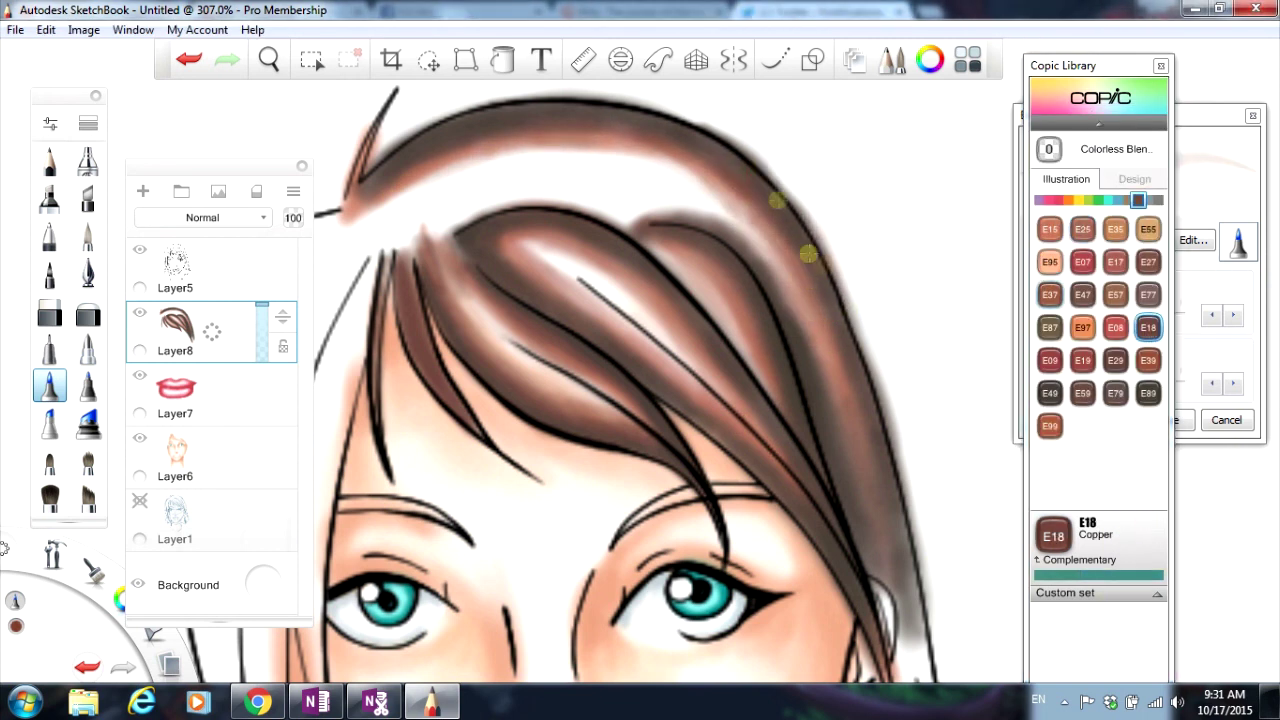
drag(760, 160, 874, 428)
mouse_move(438, 215)
mouse_down()
mouse_move(414, 246)
mouse_move(659, 238)
mouse_move(431, 240)
mouse_move(529, 196)
mouse_move(636, 220)
mouse_up()
Step: Darken the top strand with Dark Suntan, tint its highlight E11 Barley Beige, then select E29
click(1050, 229)
mouse_move(402, 248)
mouse_down()
mouse_move(465, 202)
mouse_move(640, 210)
mouse_move(438, 217)
mouse_move(407, 242)
mouse_move(608, 212)
mouse_move(761, 256)
mouse_move(796, 319)
mouse_move(572, 143)
mouse_move(370, 203)
mouse_move(385, 212)
mouse_move(369, 246)
mouse_move(389, 212)
mouse_up()
click(1128, 199)
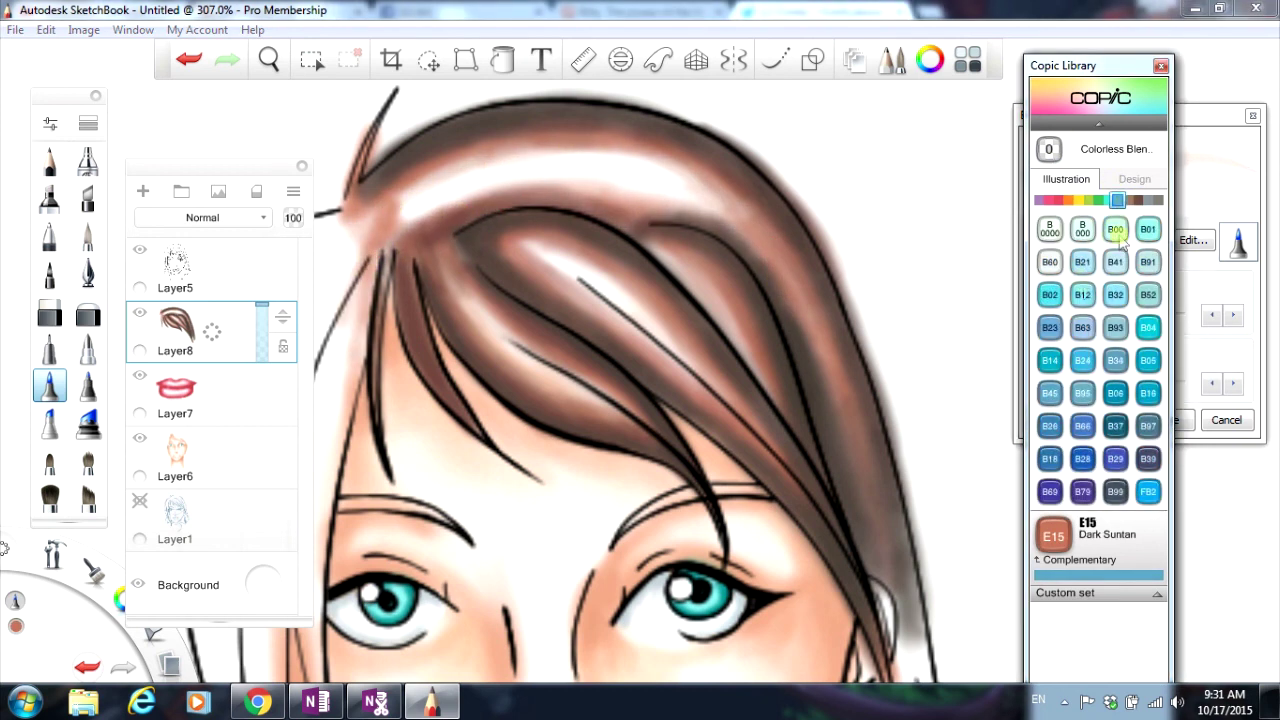
drag(494, 194, 437, 193)
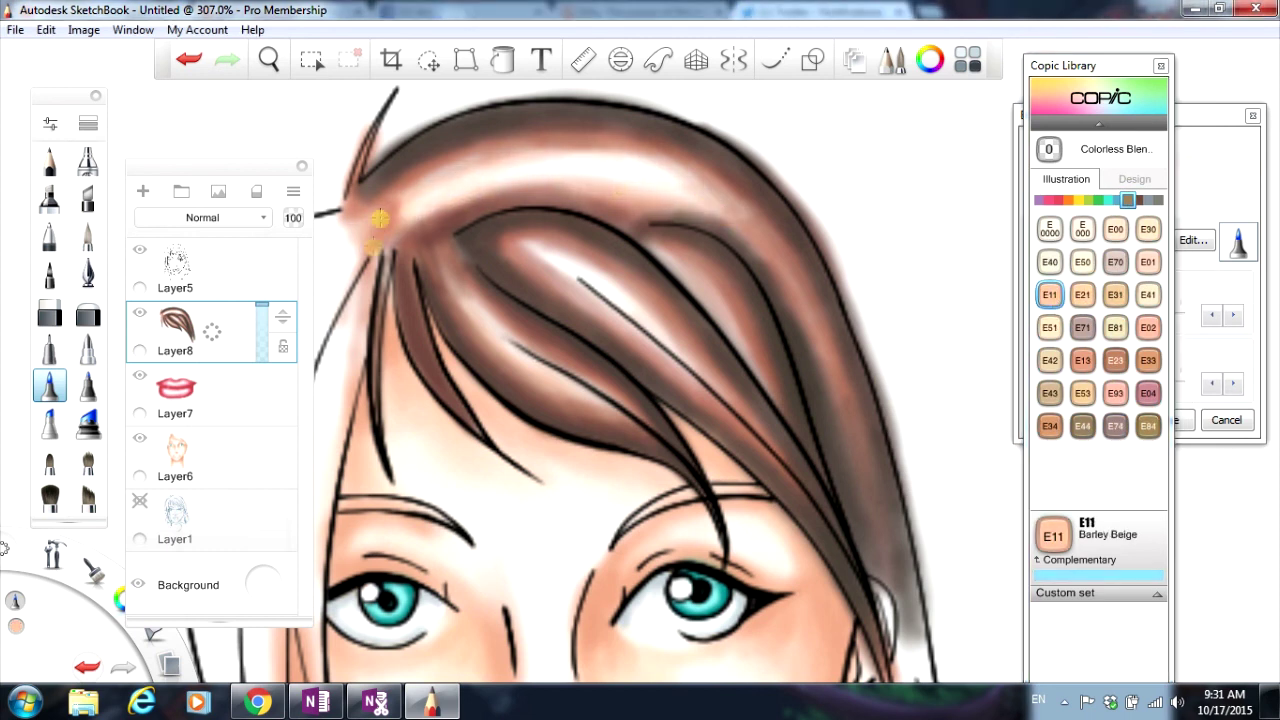
click(1138, 199)
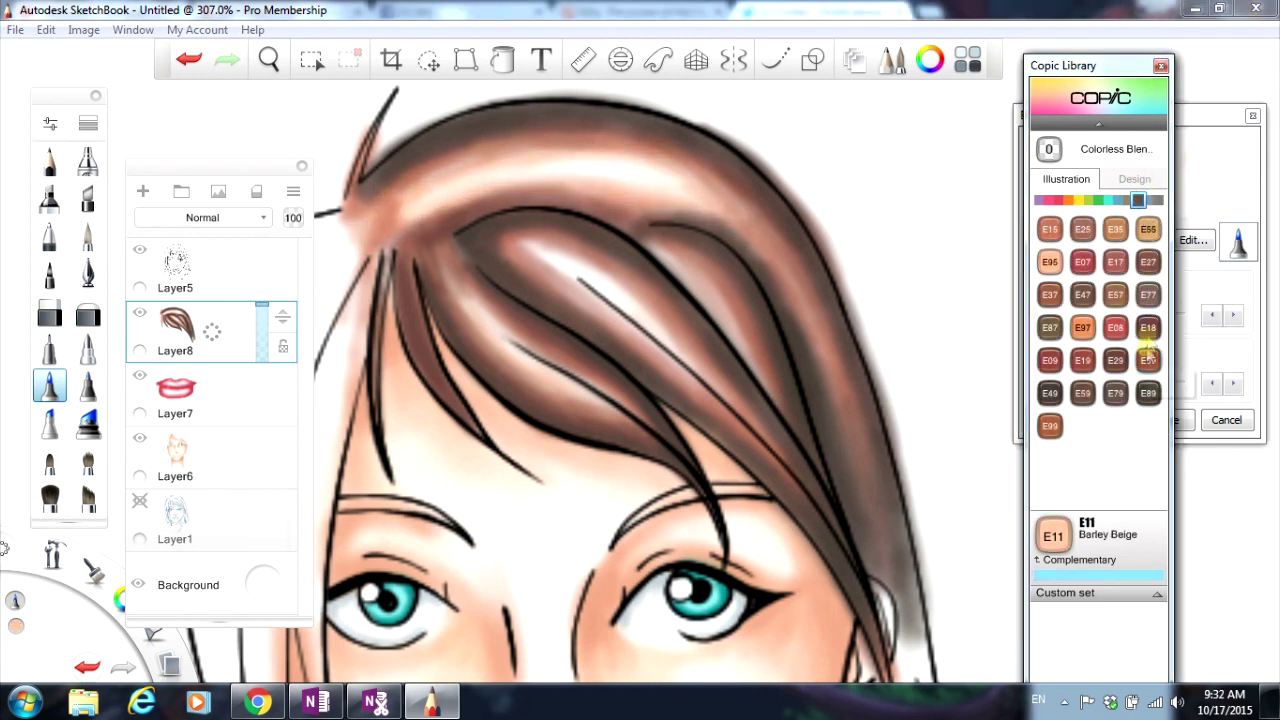
click(1115, 360)
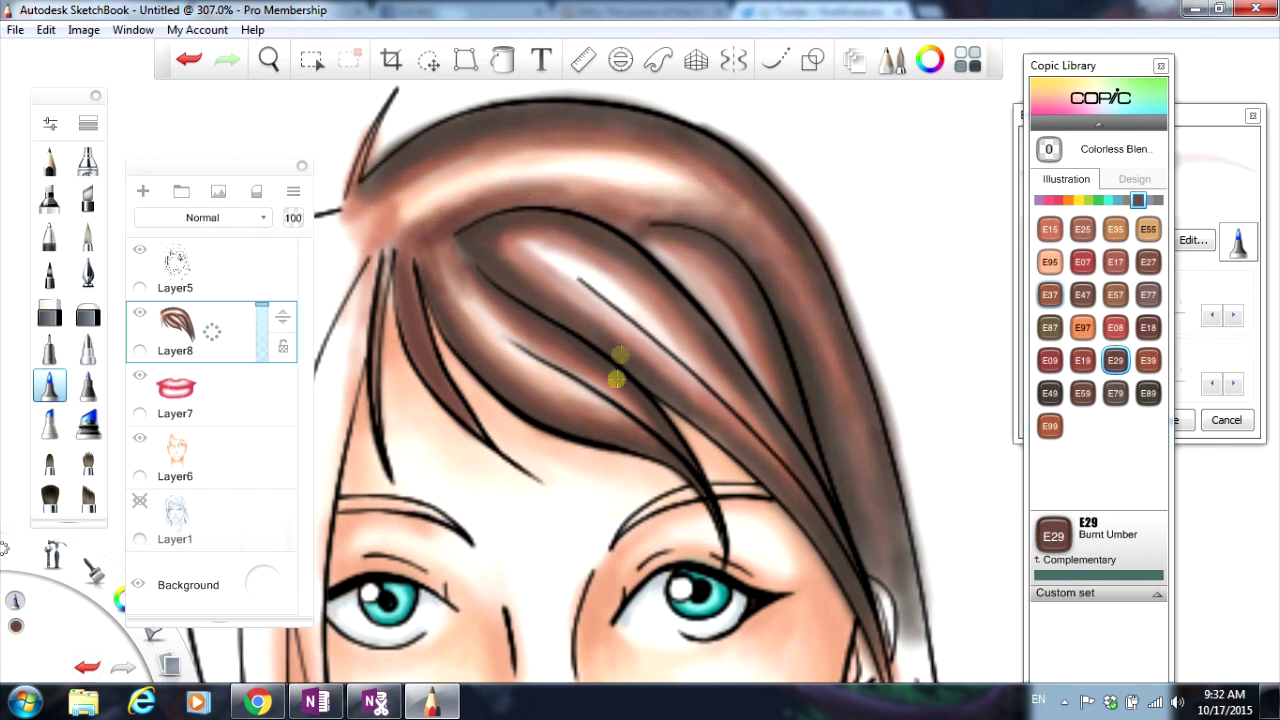
scroll(617, 378, down, 3)
scroll(506, 594, up, 2)
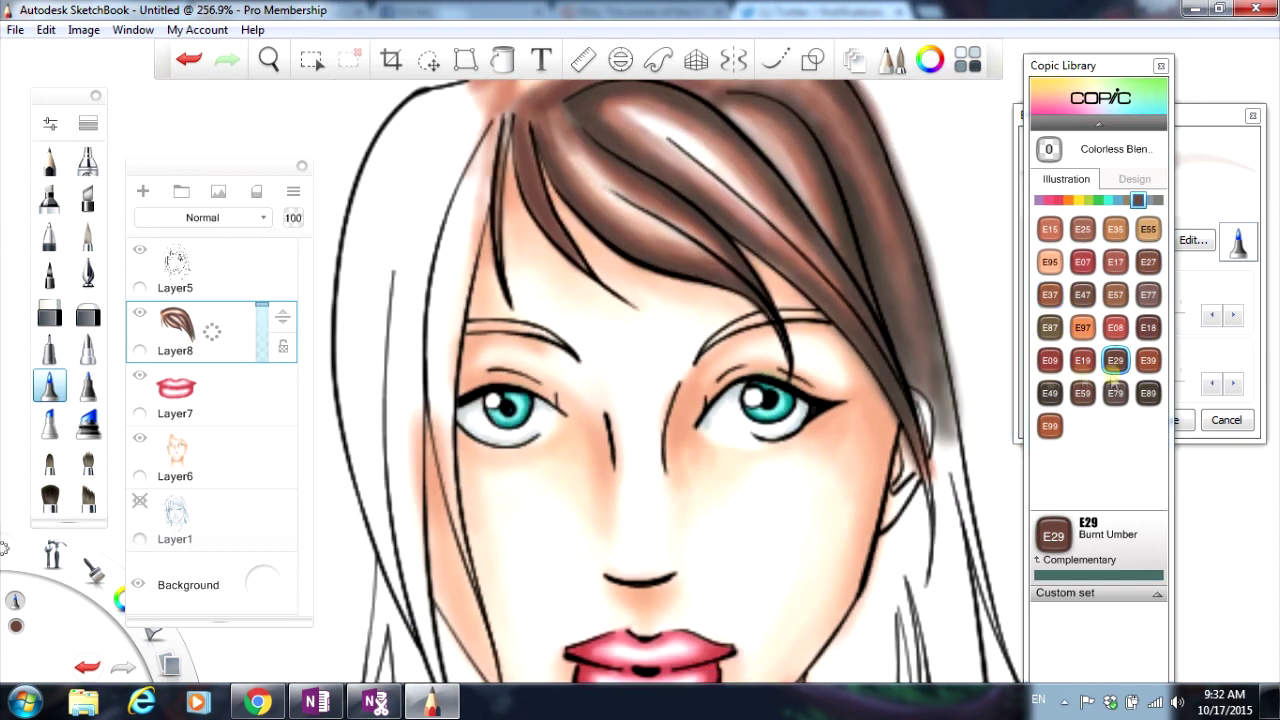
Step: Shade along the left hair edge with E49 Dark Bark grey strokes
click(1049, 393)
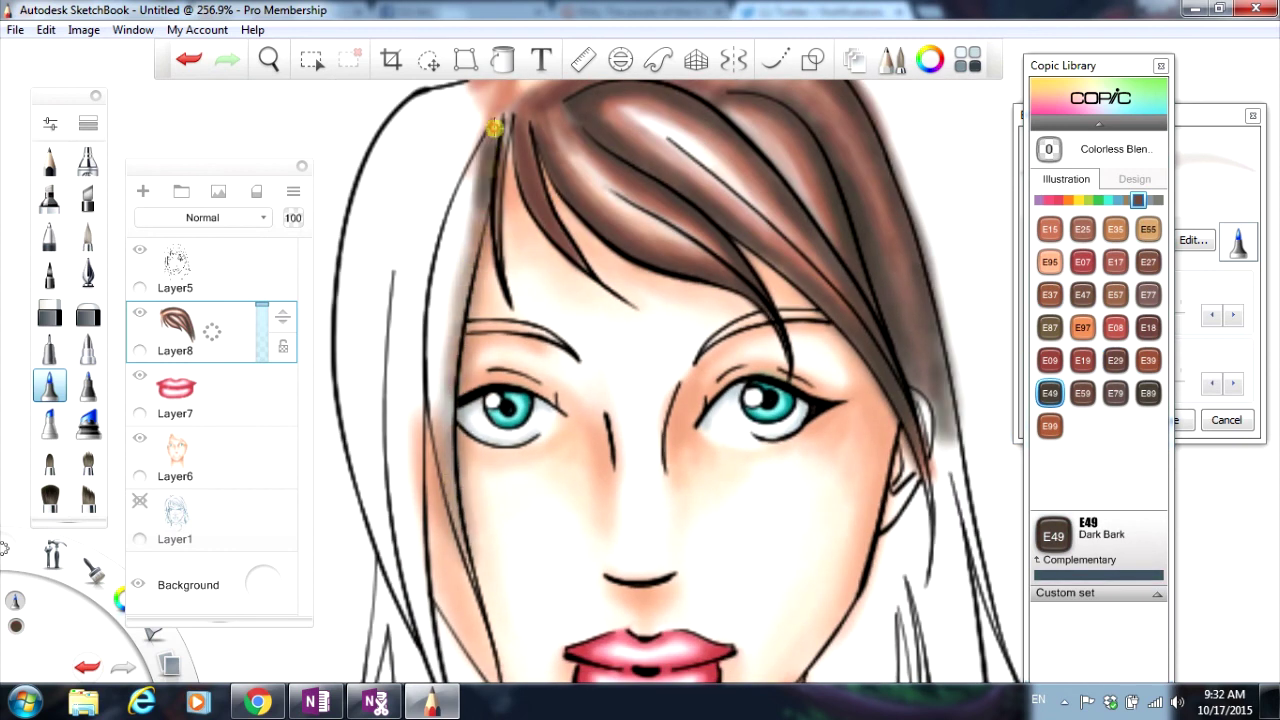
mouse_move(494, 128)
mouse_down()
mouse_move(457, 300)
mouse_move(478, 640)
mouse_up()
mouse_move(512, 88)
mouse_down()
mouse_move(466, 137)
mouse_move(415, 345)
mouse_up()
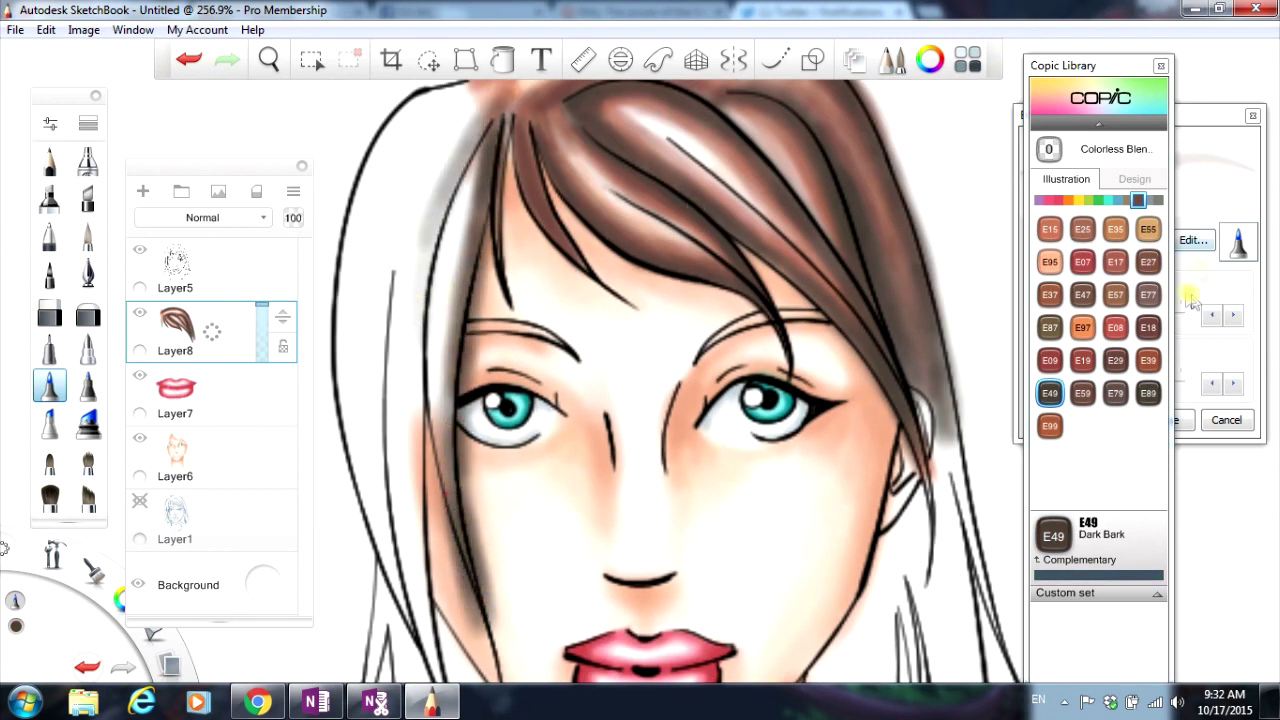
click(1188, 296)
drag(490, 115, 425, 375)
drag(440, 205, 400, 500)
mouse_move(400, 160)
mouse_down()
mouse_move(382, 286)
mouse_move(405, 625)
mouse_move(340, 570)
mouse_up()
drag(345, 200, 360, 570)
drag(380, 245, 379, 487)
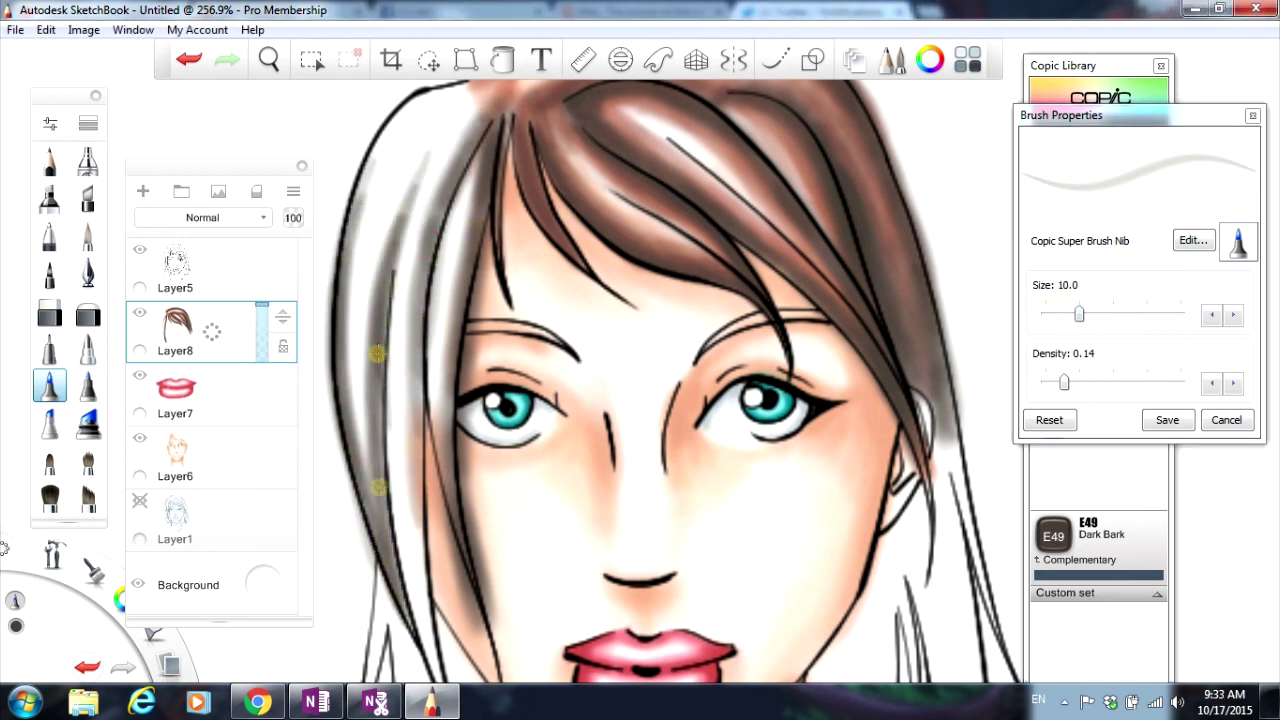
drag(377, 352, 408, 623)
Step: Deepen the grey shading on the left hair strand beside the jaw
scroll(512, 562, down, 3)
scroll(663, 451, up, 3)
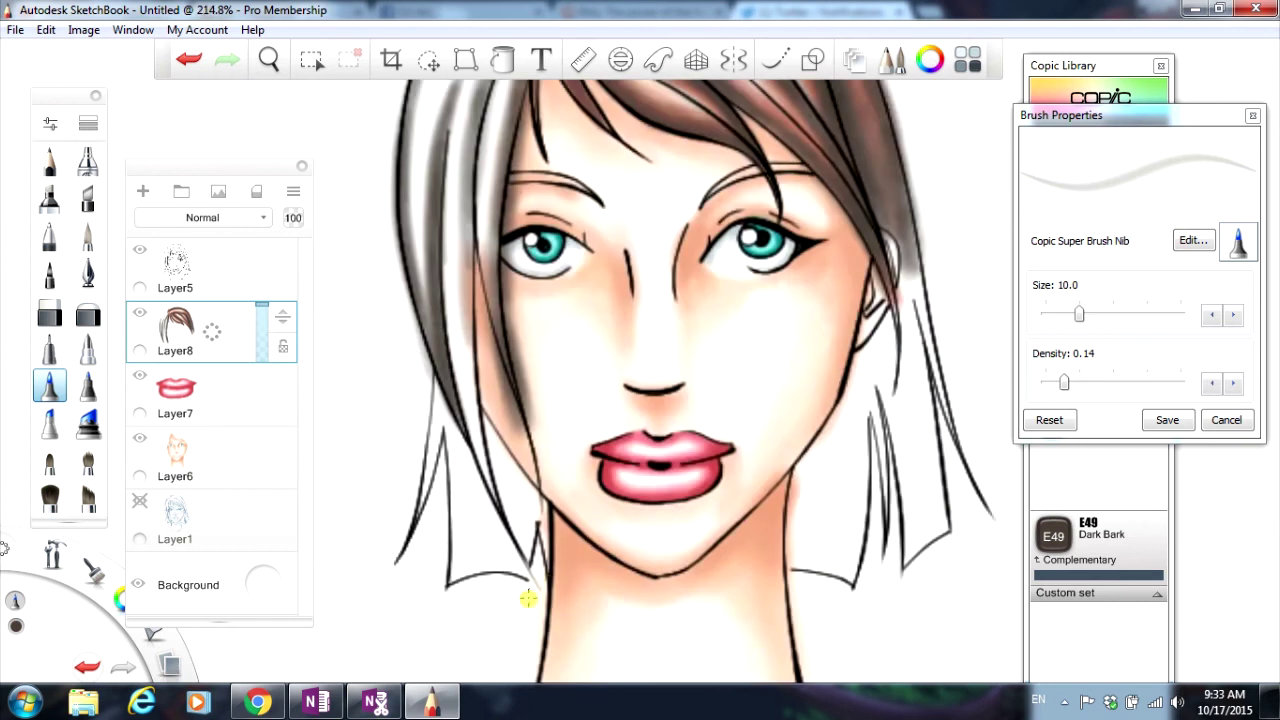
scroll(528, 598, up, 3)
mouse_move(430, 100)
mouse_down()
mouse_move(451, 377)
mouse_move(514, 428)
mouse_move(562, 497)
mouse_move(480, 300)
mouse_move(529, 434)
mouse_up()
drag(540, 575, 490, 330)
drag(388, 300, 399, 467)
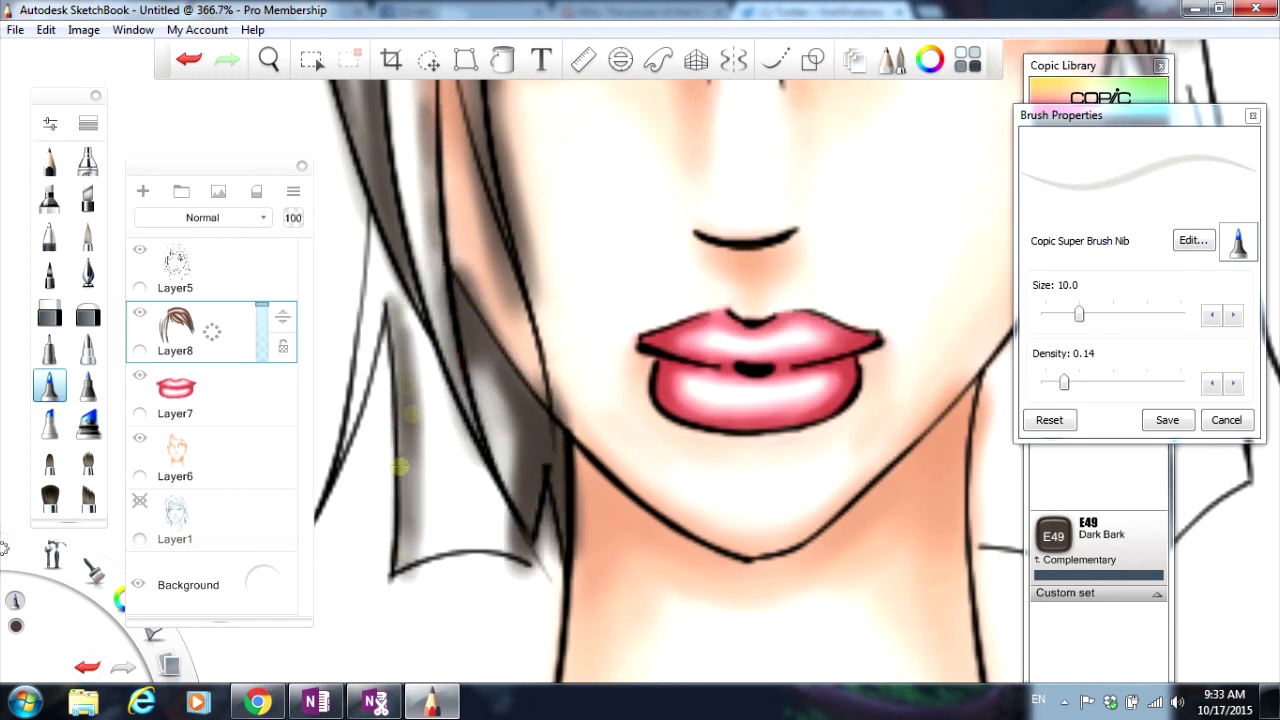
mouse_move(388, 228)
mouse_down()
mouse_move(378, 400)
mouse_move(335, 510)
mouse_up()
drag(372, 205, 400, 500)
drag(400, 320, 407, 540)
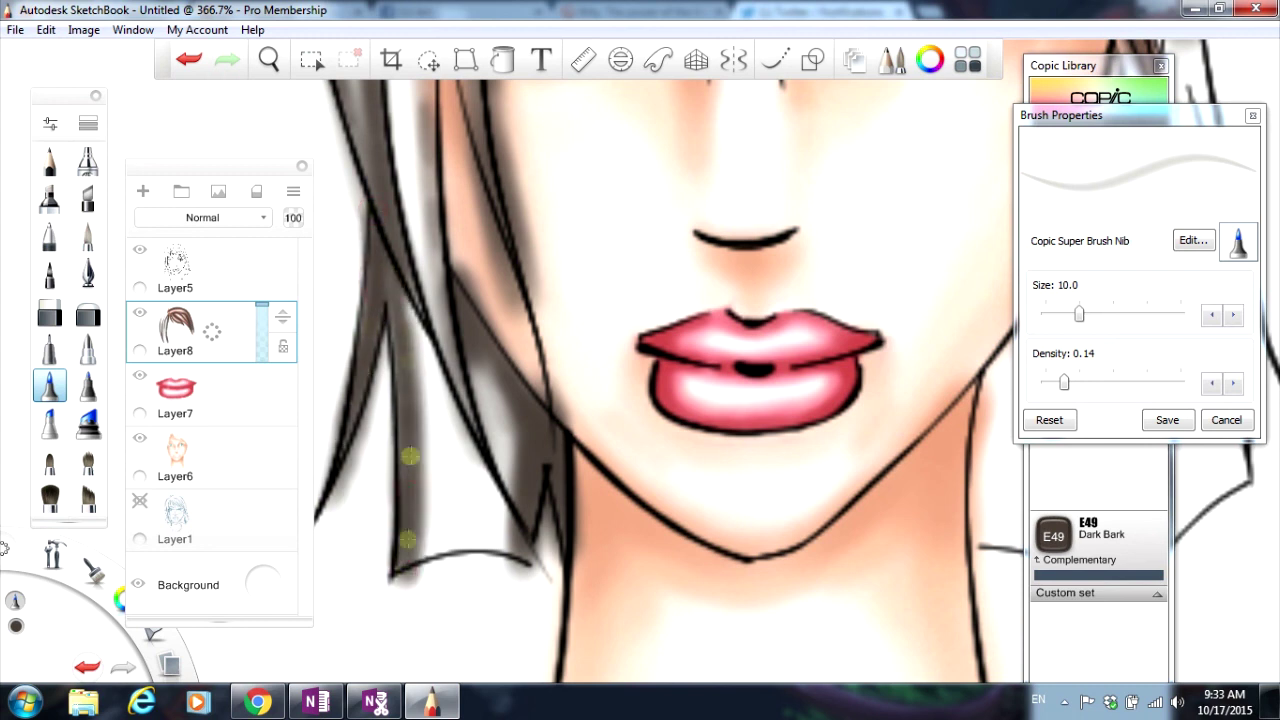
Step: Darken the hair strands left of the face with more grey strokes
scroll(585, 457, down, 2)
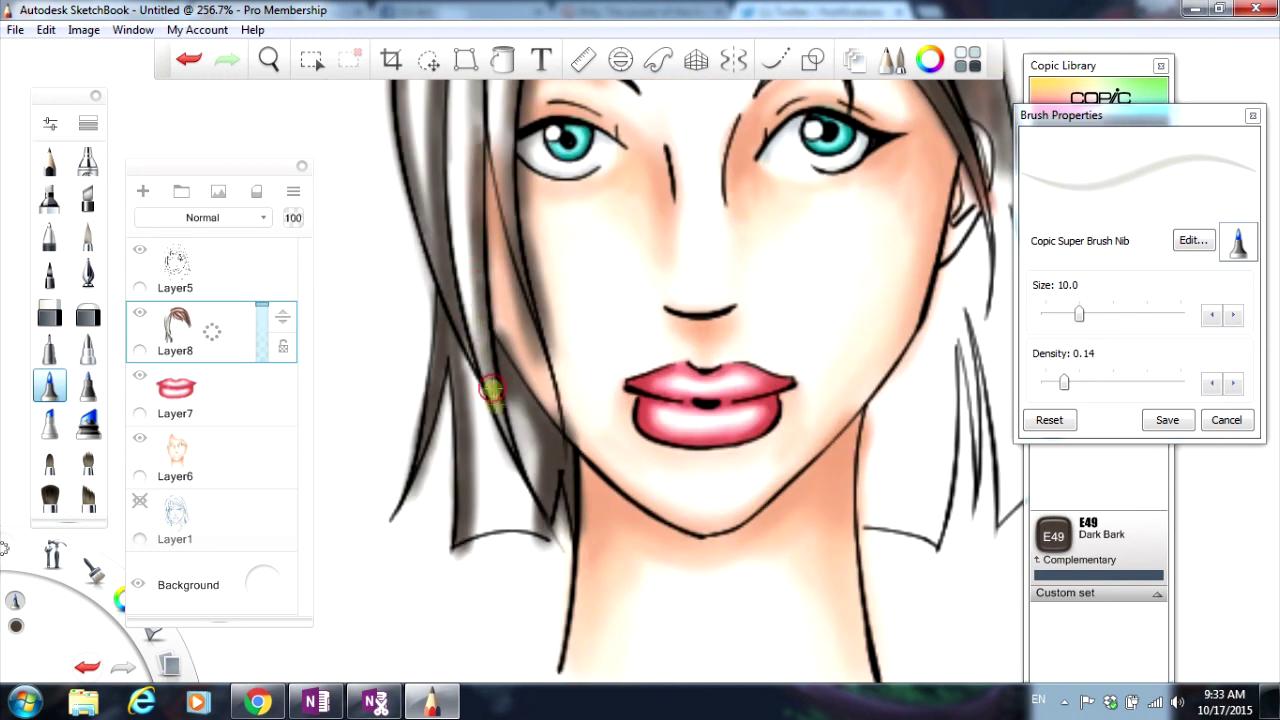
scroll(603, 251, up, 1)
drag(494, 163, 478, 400)
mouse_move(452, 166)
mouse_down()
mouse_move(437, 243)
mouse_move(480, 615)
mouse_up()
mouse_move(552, 112)
mouse_down()
mouse_move(530, 441)
mouse_move(547, 527)
mouse_up()
scroll(547, 527, down, 2)
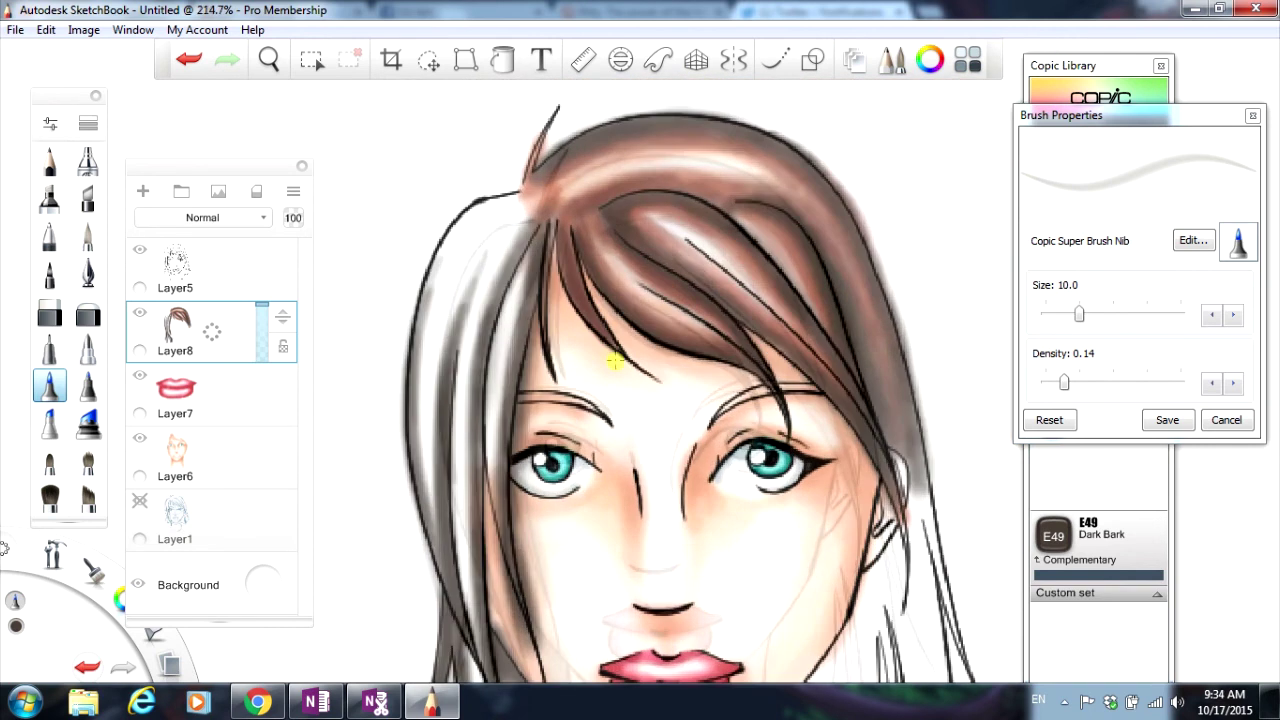
scroll(614, 366, up, 1)
Step: Pick E15 Dark Suntan and lay brown strokes on the left hair
click(1085, 65)
click(1049, 229)
drag(520, 240, 480, 440)
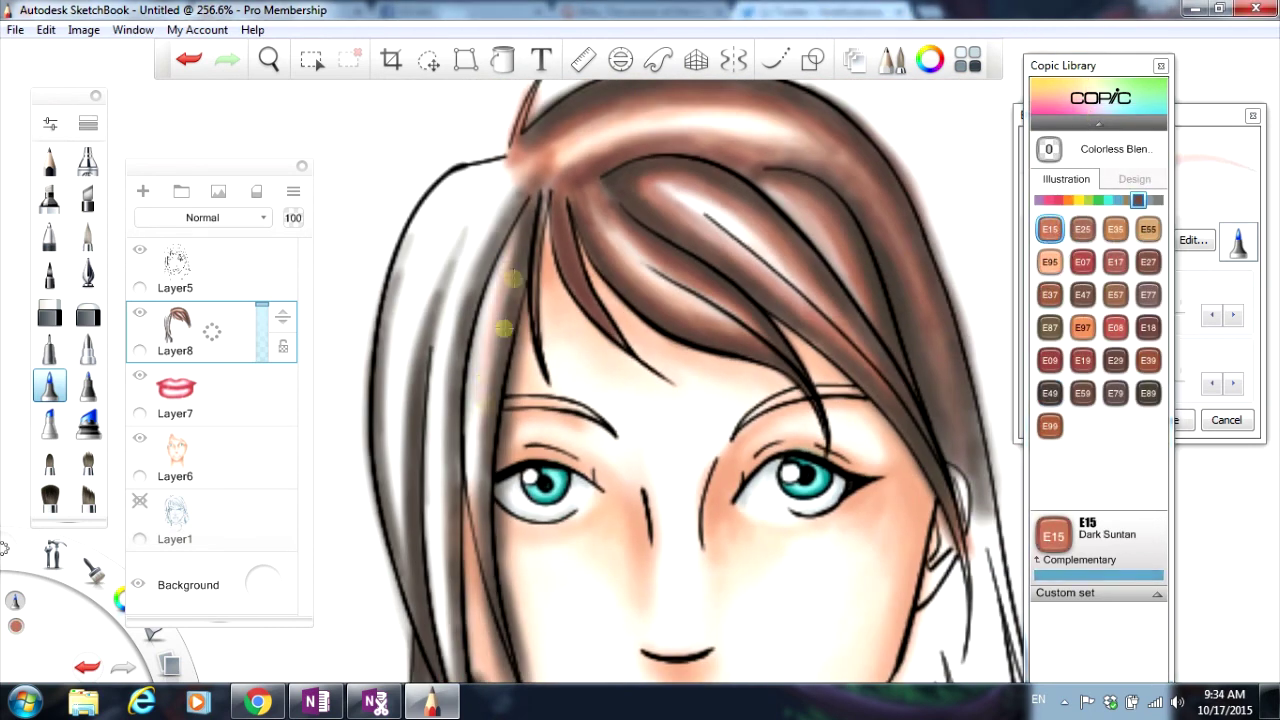
drag(515, 266, 470, 520)
mouse_move(530, 178)
mouse_down()
mouse_move(466, 336)
mouse_move(459, 290)
mouse_move(417, 366)
mouse_up()
Step: Paint more reddish-brown strokes down the left hair strands
drag(460, 232, 412, 380)
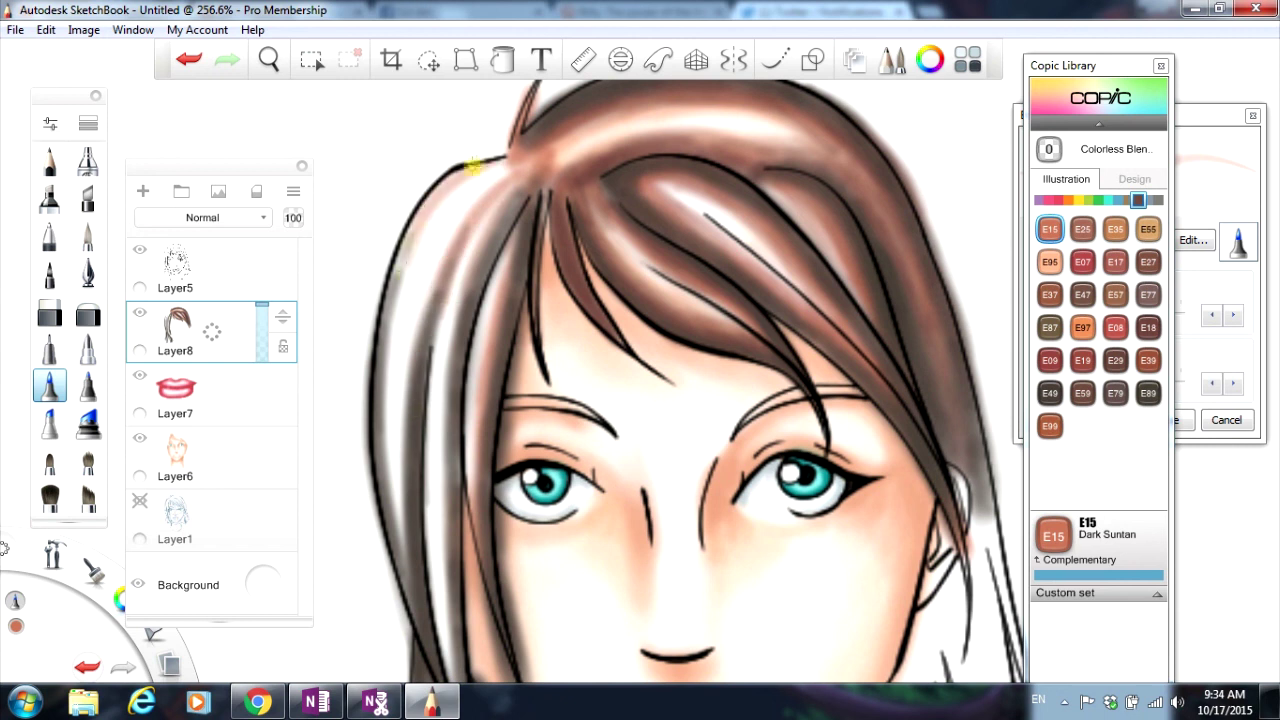
drag(500, 152, 434, 343)
drag(410, 240, 421, 617)
drag(472, 280, 445, 578)
drag(482, 238, 452, 570)
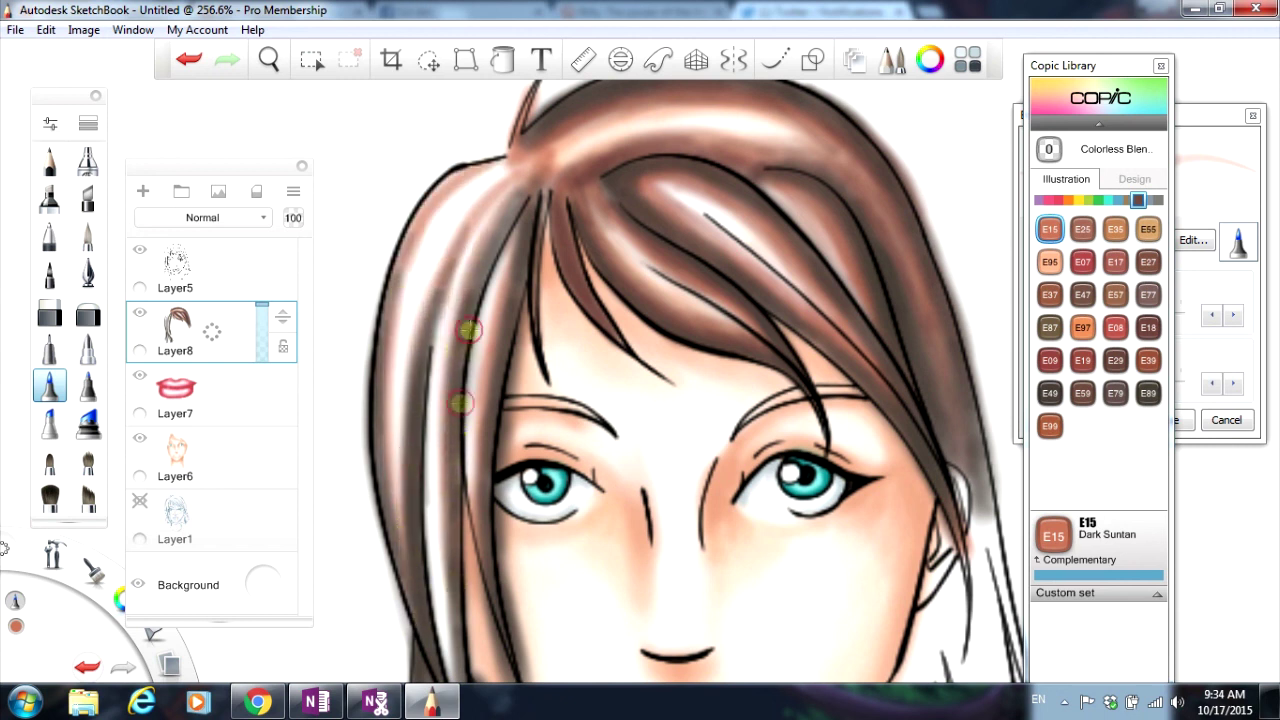
scroll(574, 423, down, 3)
scroll(508, 598, up, 4)
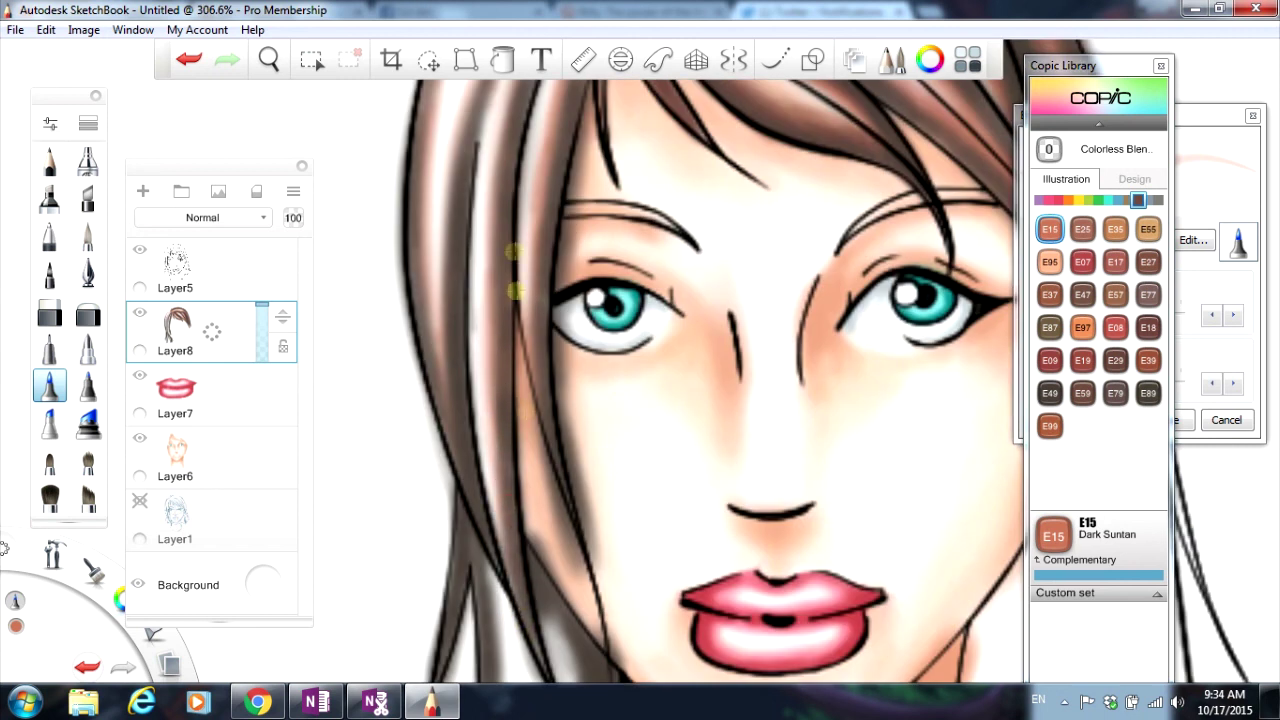
scroll(535, 487, down, 3)
scroll(640, 537, up, 4)
Step: Darken the upper left hair strands with E18 Copper
key(space)
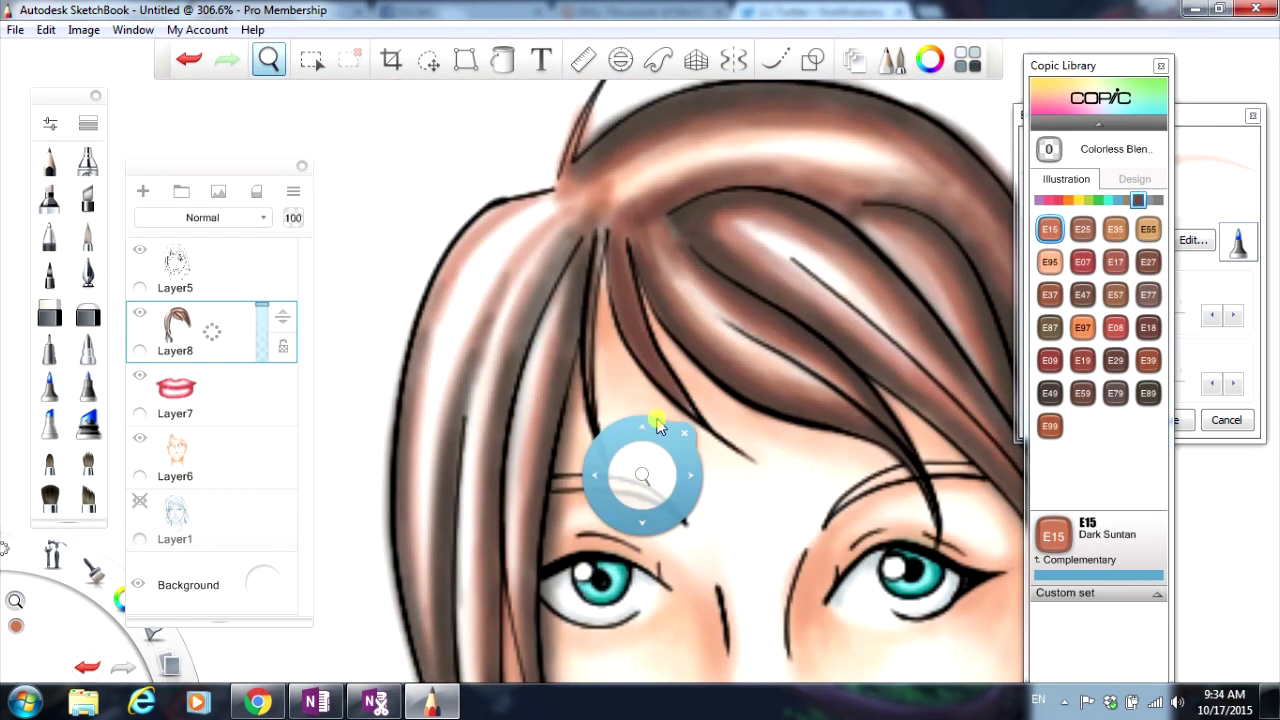
drag(651, 429, 958, 465)
click(1148, 327)
mouse_move(581, 240)
mouse_down()
mouse_move(505, 408)
mouse_move(543, 289)
mouse_move(514, 194)
mouse_move(400, 440)
mouse_up()
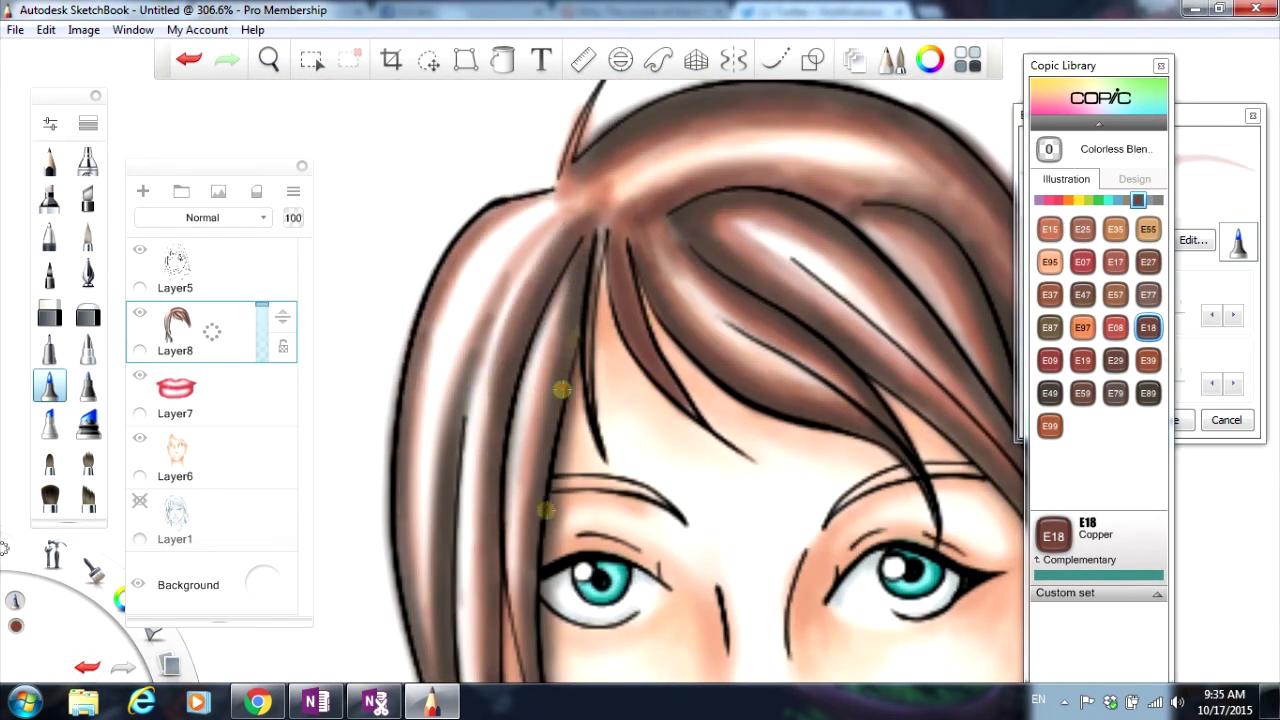
scroll(480, 423, up, 3)
scroll(520, 560, down, 5)
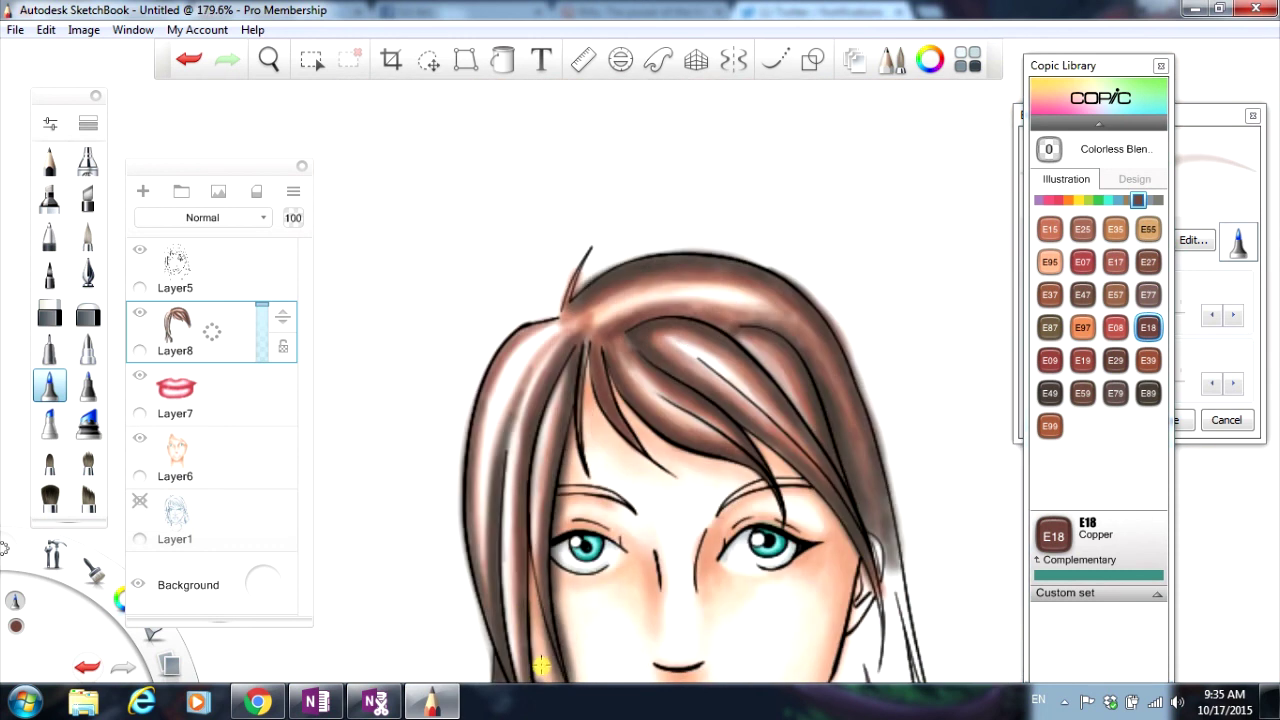
drag(651, 577, 583, 429)
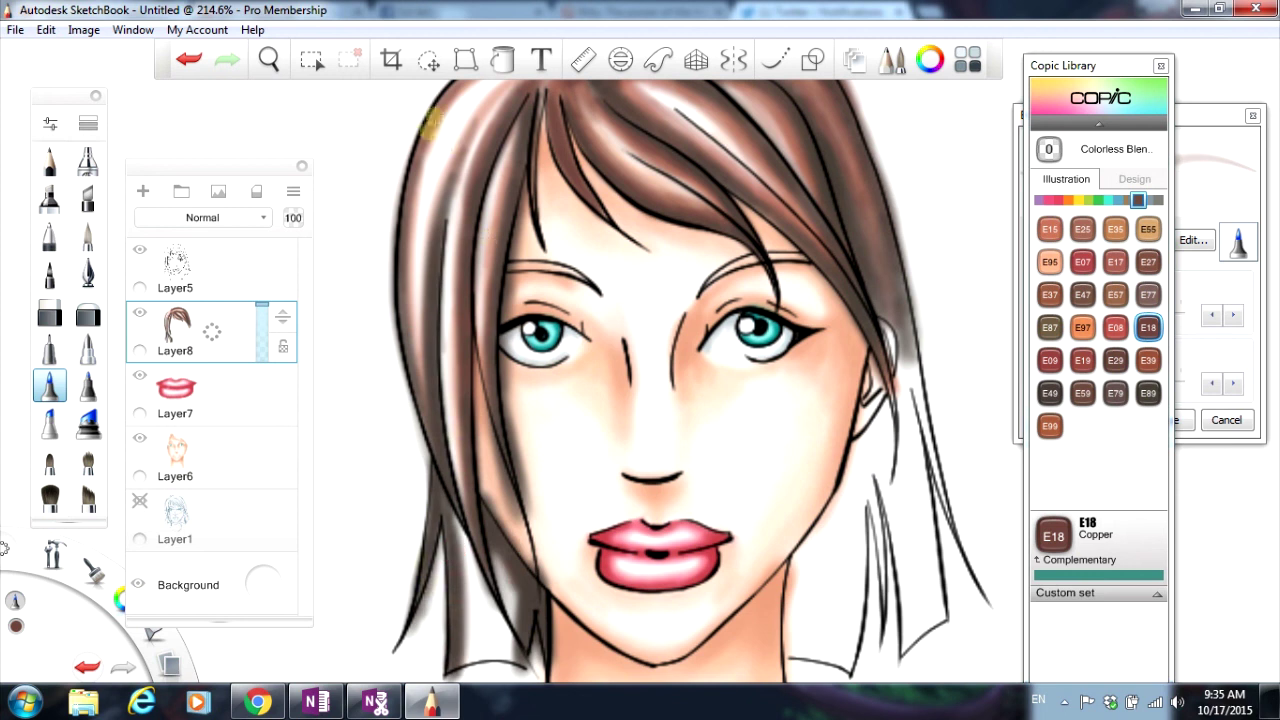
Step: Darken a lower left strand in E15, then add deep E29 Burnt Umber strokes
click(1049, 229)
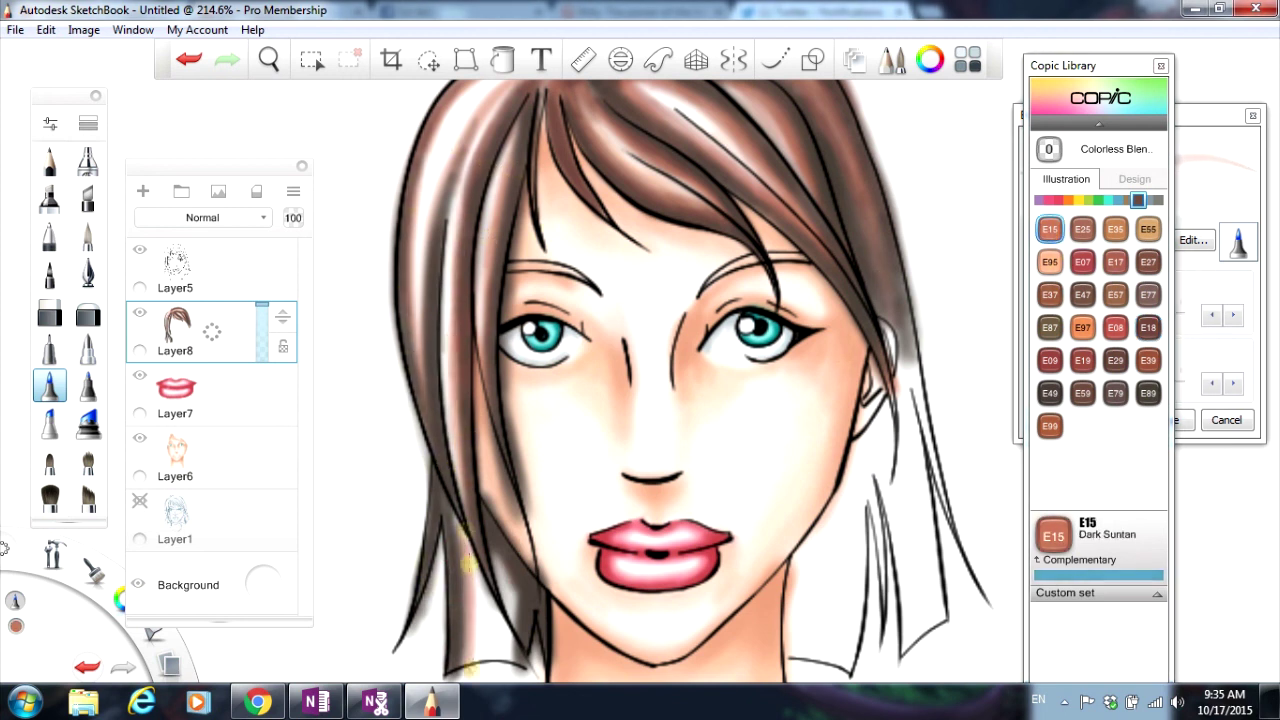
mouse_move(467, 560)
mouse_down()
mouse_move(512, 606)
mouse_move(466, 640)
mouse_up()
click(1115, 360)
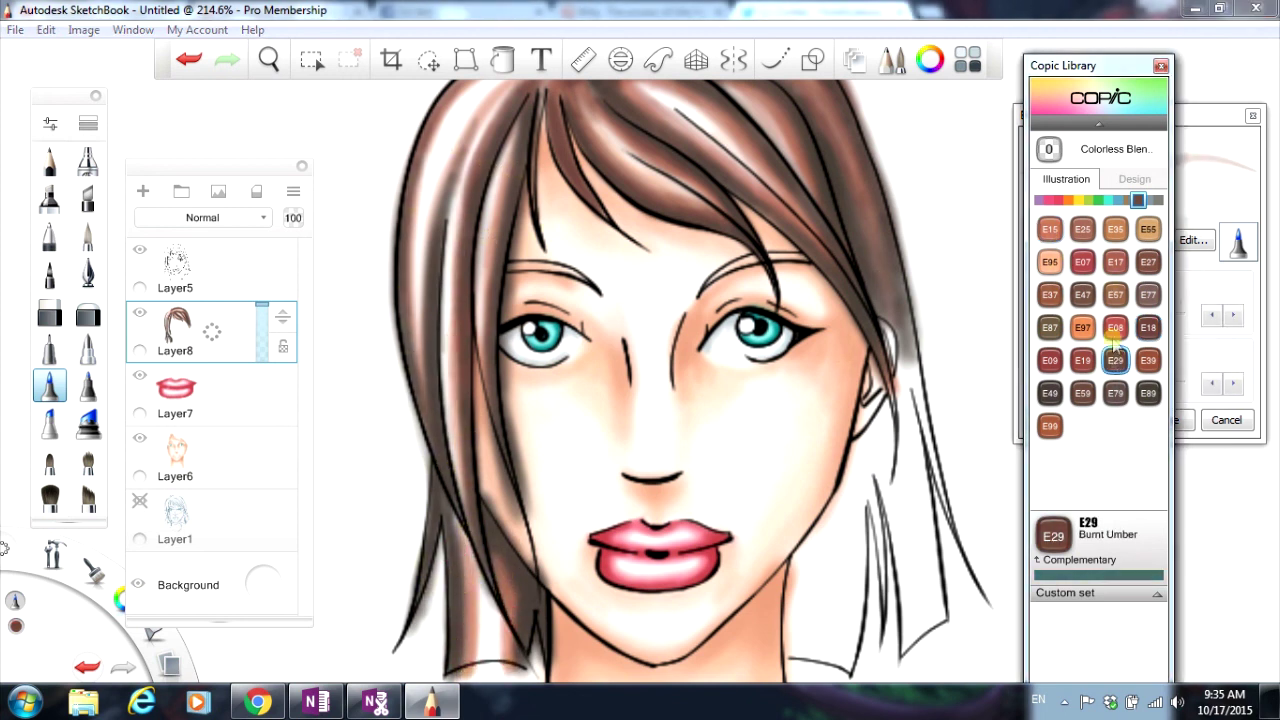
click(1215, 115)
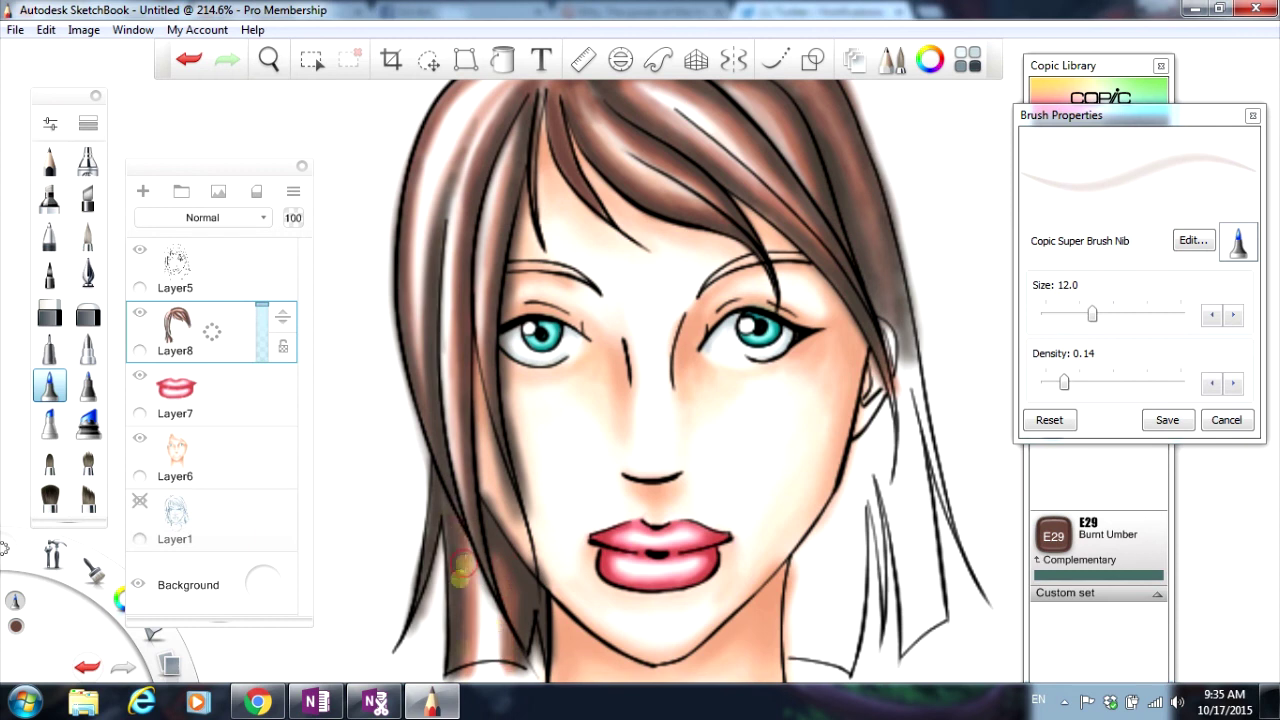
mouse_move(512, 150)
mouse_down()
mouse_move(491, 372)
mouse_move(500, 106)
mouse_move(480, 410)
mouse_move(428, 325)
mouse_move(430, 350)
mouse_move(434, 127)
mouse_move(417, 359)
mouse_move(434, 423)
mouse_up()
scroll(471, 391, up, 2)
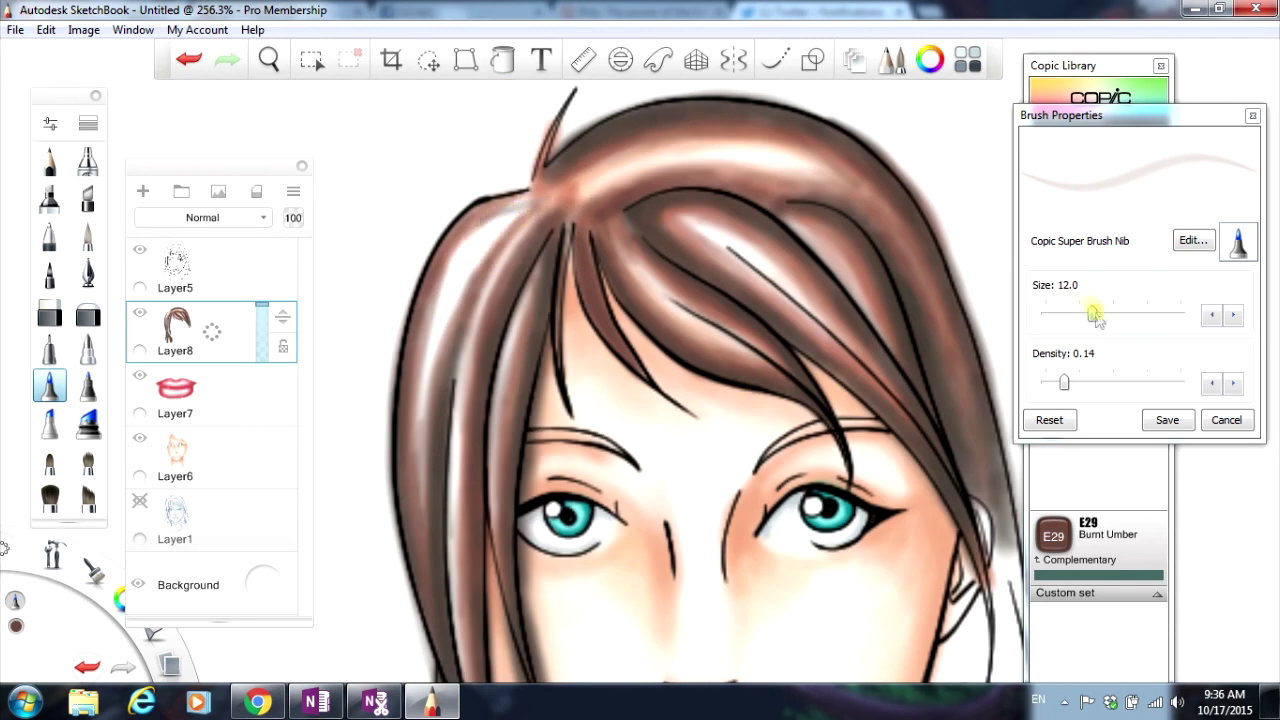
Step: Raise the brush size to 16 and paint darker strokes on the left hair
drag(1095, 314, 1123, 314)
drag(515, 205, 430, 420)
drag(460, 300, 430, 390)
click(1049, 229)
mouse_move(525, 205)
mouse_down()
mouse_move(487, 254)
mouse_move(420, 482)
mouse_move(541, 279)
mouse_move(485, 362)
mouse_move(462, 568)
mouse_move(517, 218)
mouse_move(542, 191)
mouse_move(443, 281)
mouse_up()
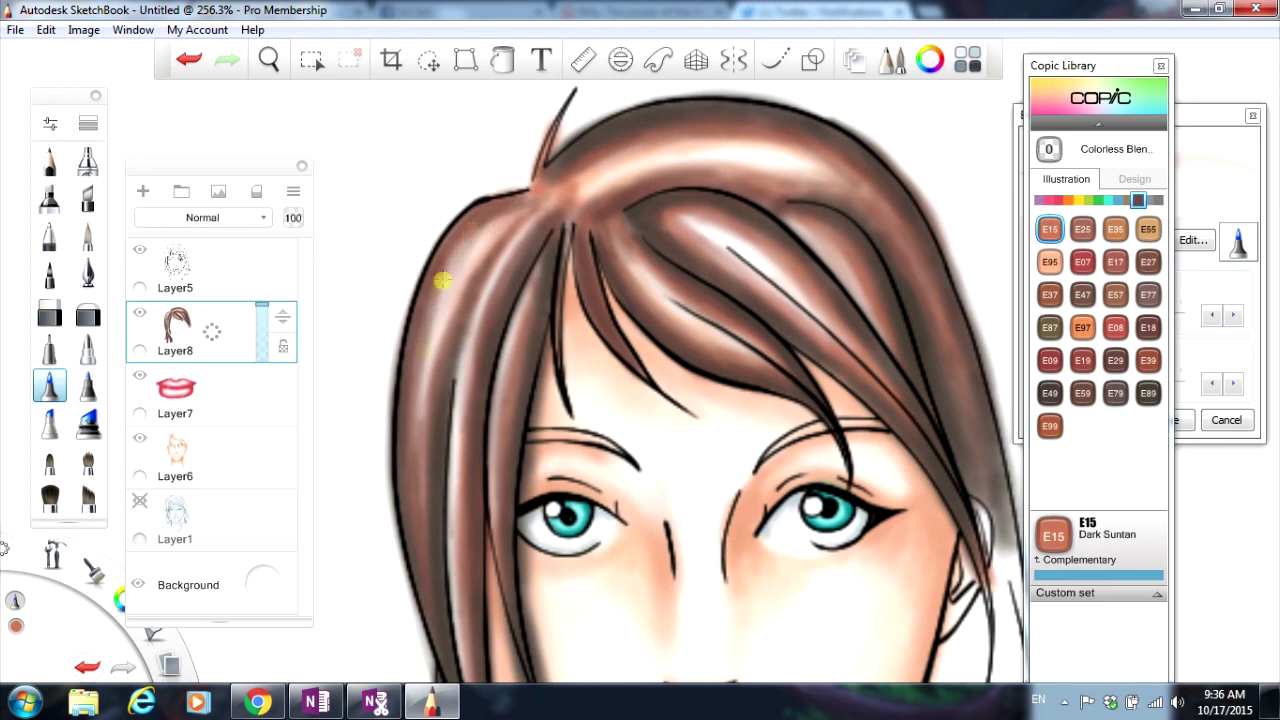
Step: Select E11 Barley Beige, then E13 Light Suntan for the lower hair lock
click(1127, 200)
click(1049, 294)
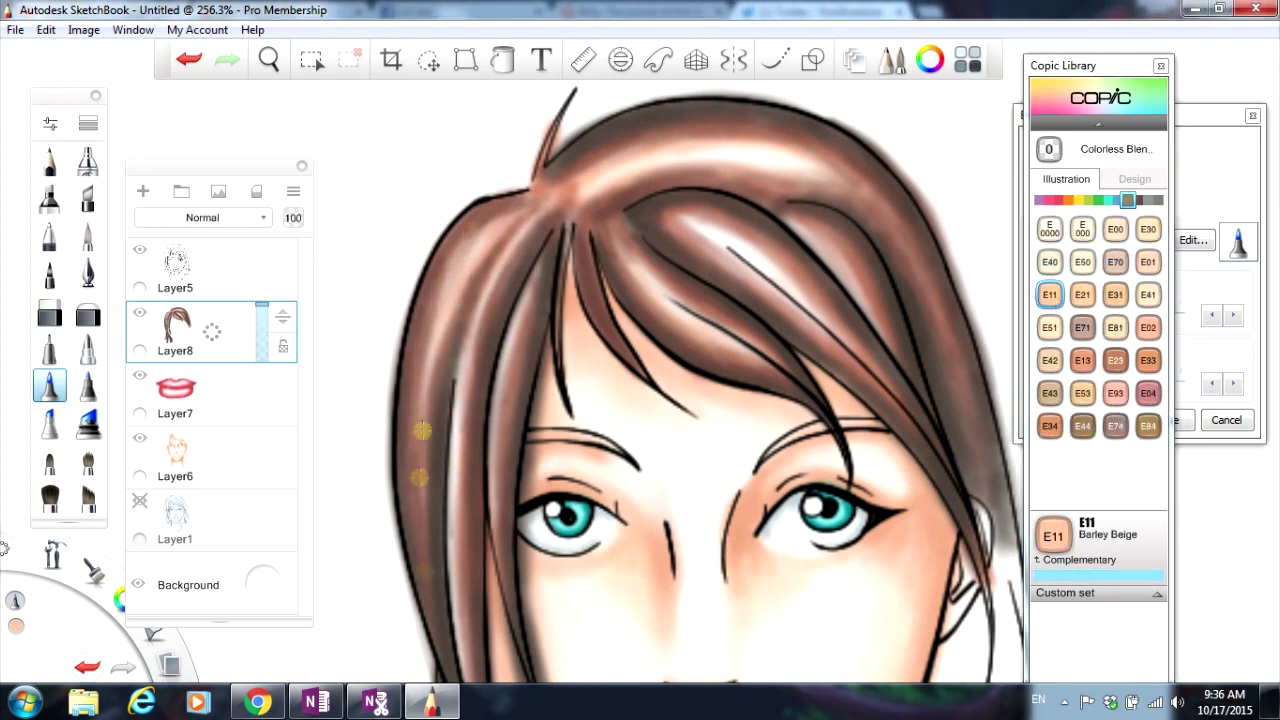
drag(862, 378, 897, 48)
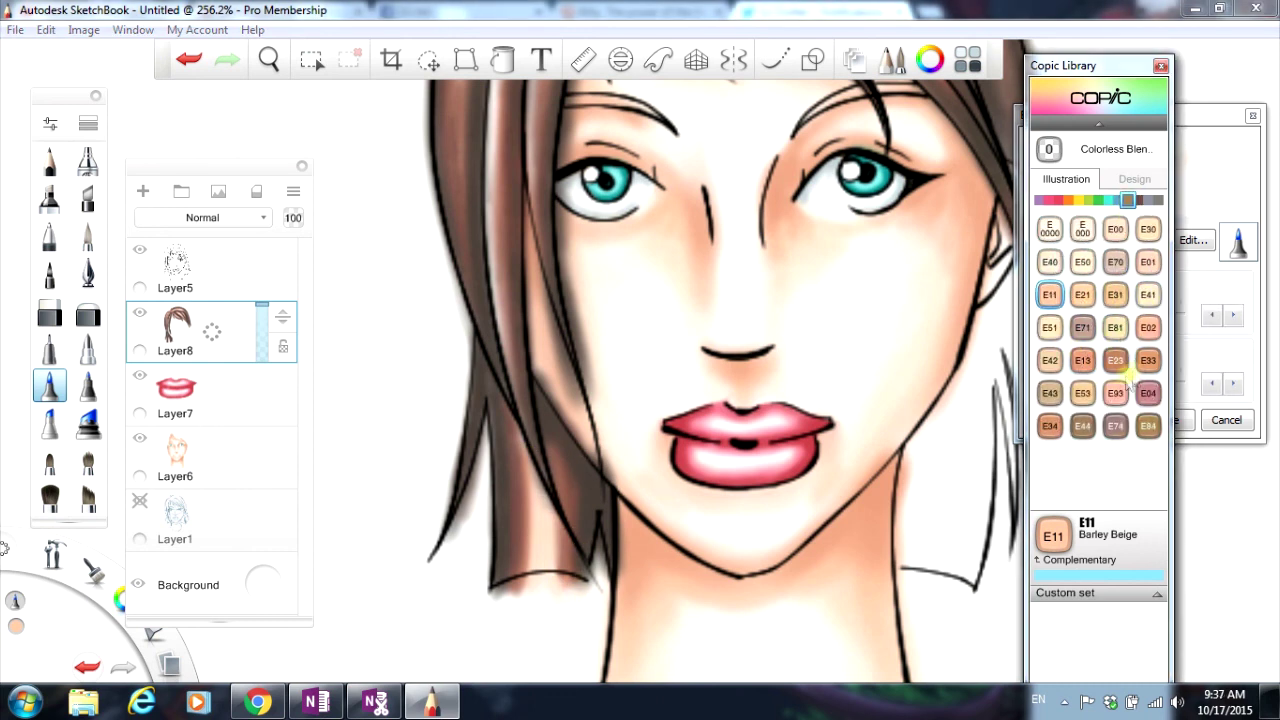
click(1082, 360)
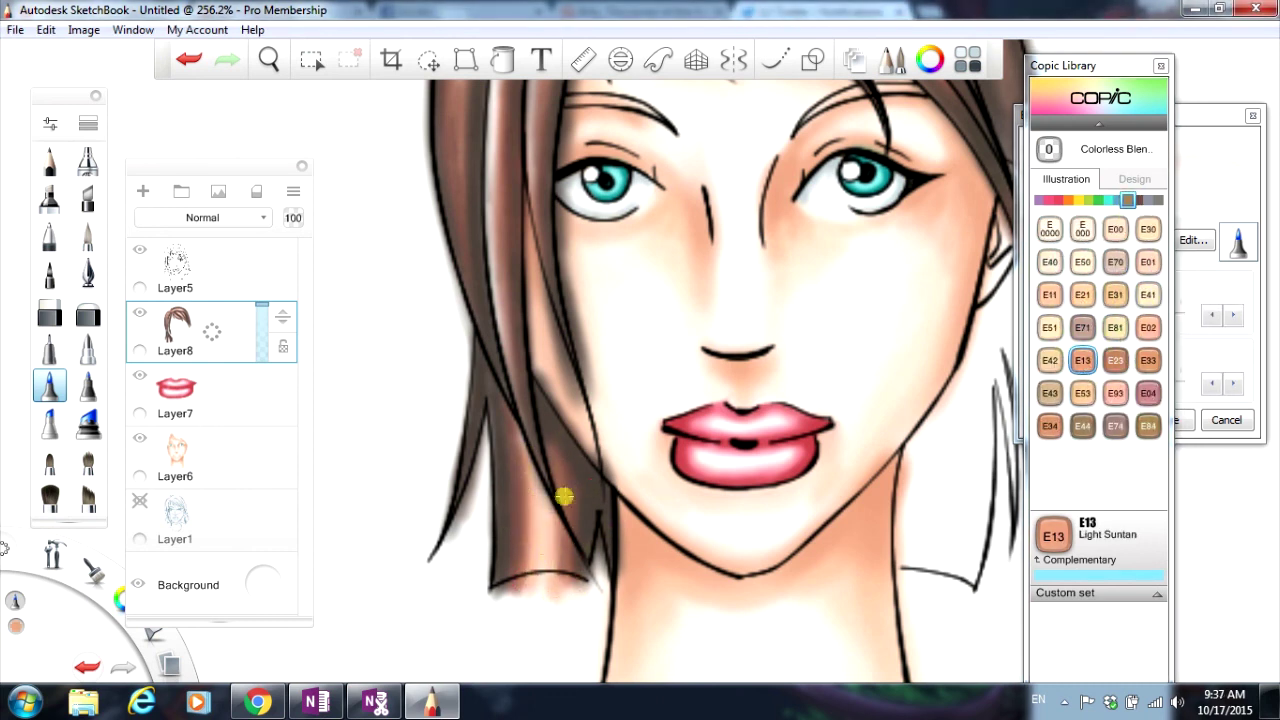
scroll(552, 391, down, 3)
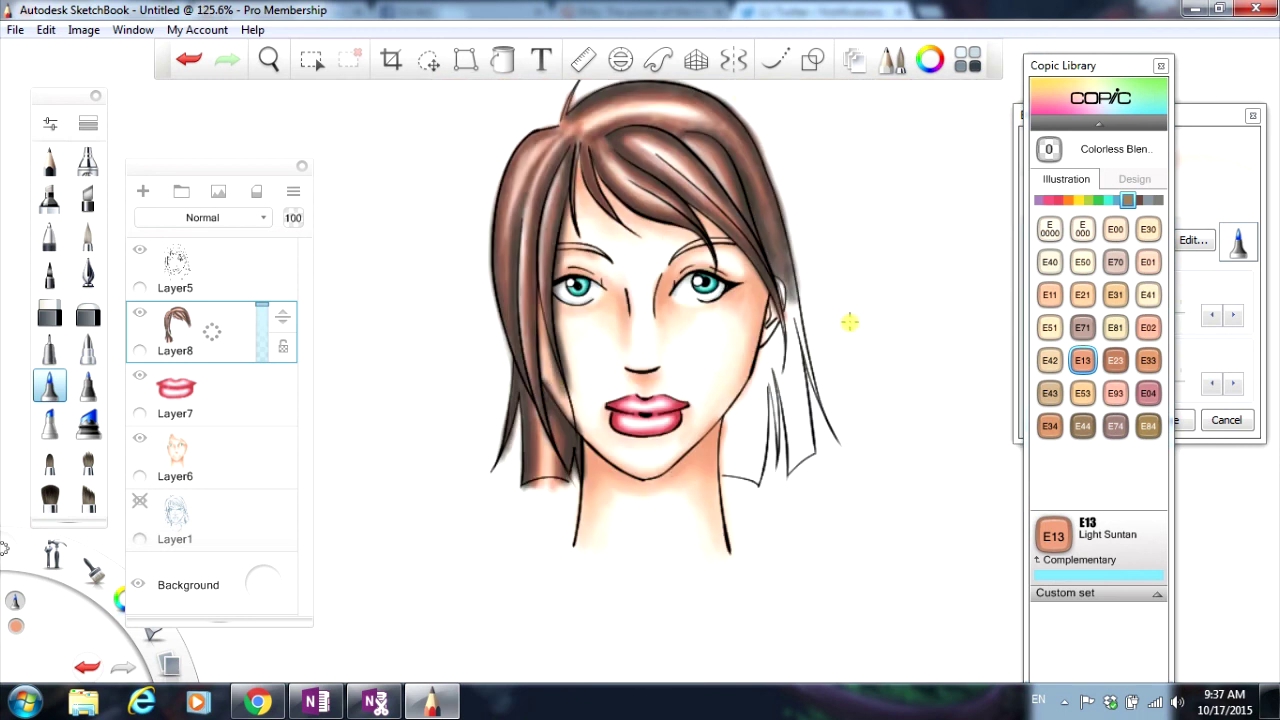
scroll(840, 378, up, 4)
Step: Shade the long hair strands beside the face with E49 Dark Bark
click(1138, 200)
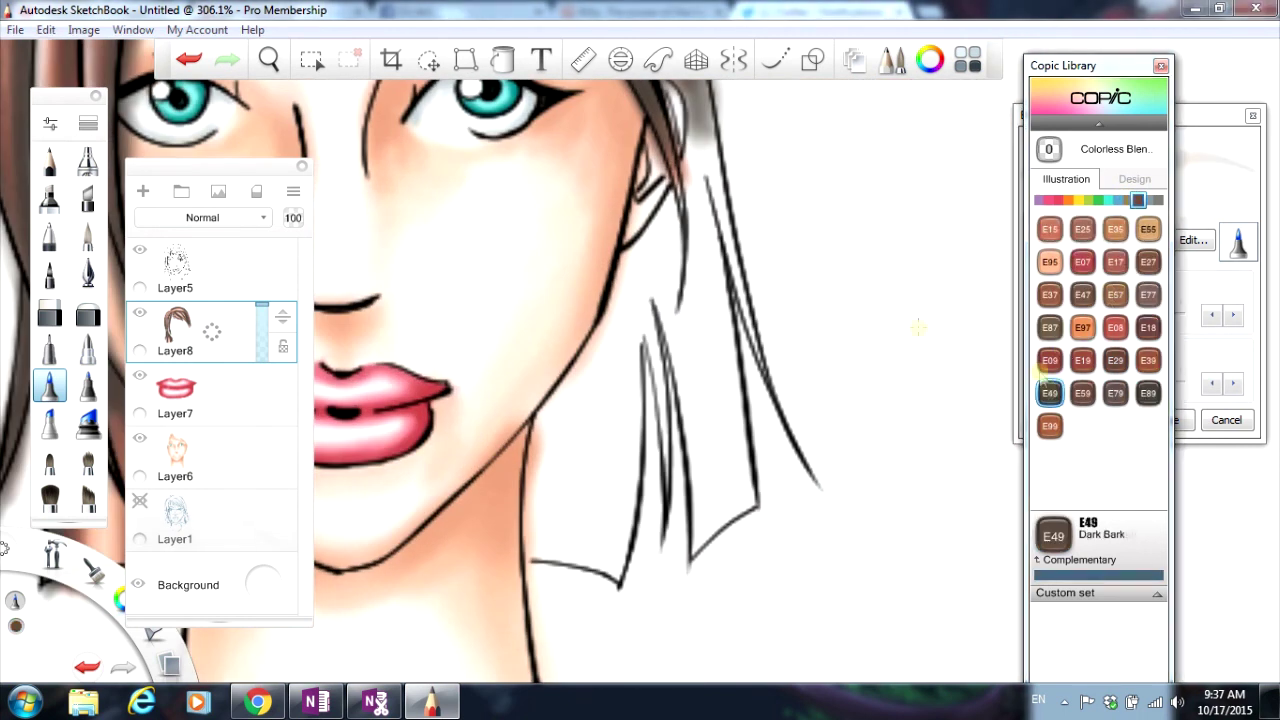
mouse_move(700, 110)
mouse_down()
mouse_move(743, 300)
mouse_move(789, 420)
mouse_up()
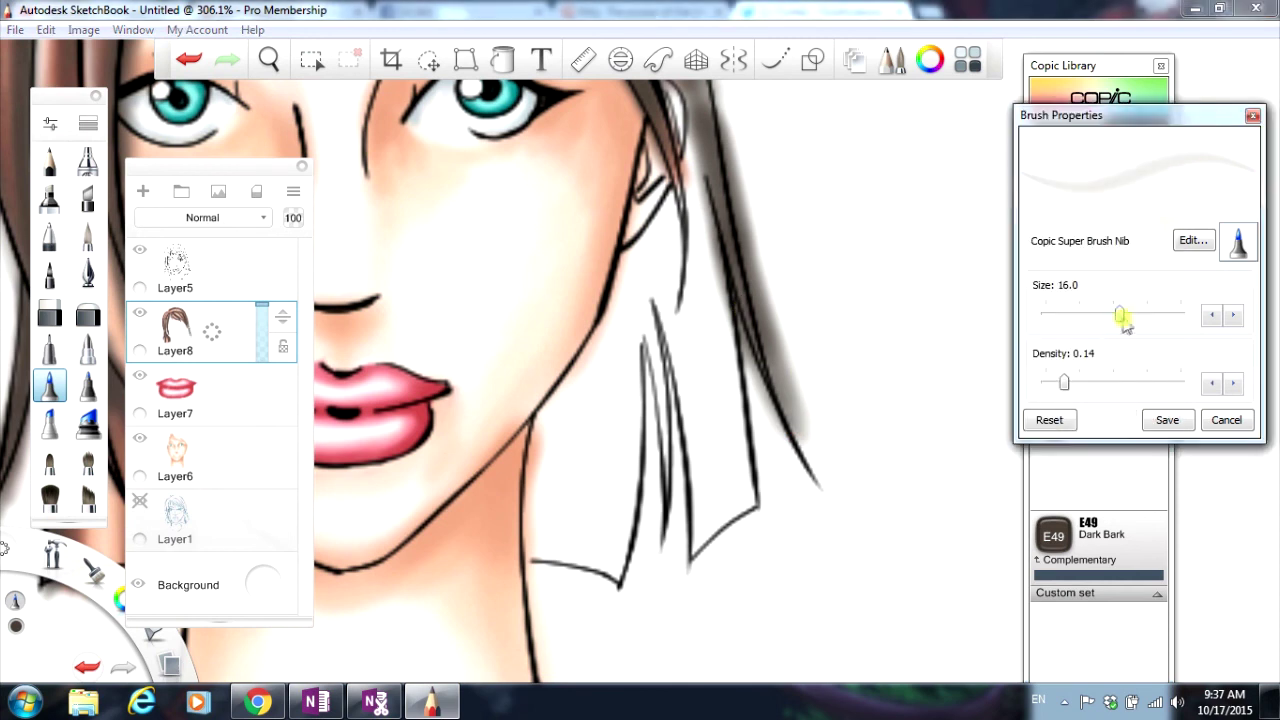
drag(697, 193, 755, 520)
drag(640, 245, 663, 300)
drag(640, 220, 700, 580)
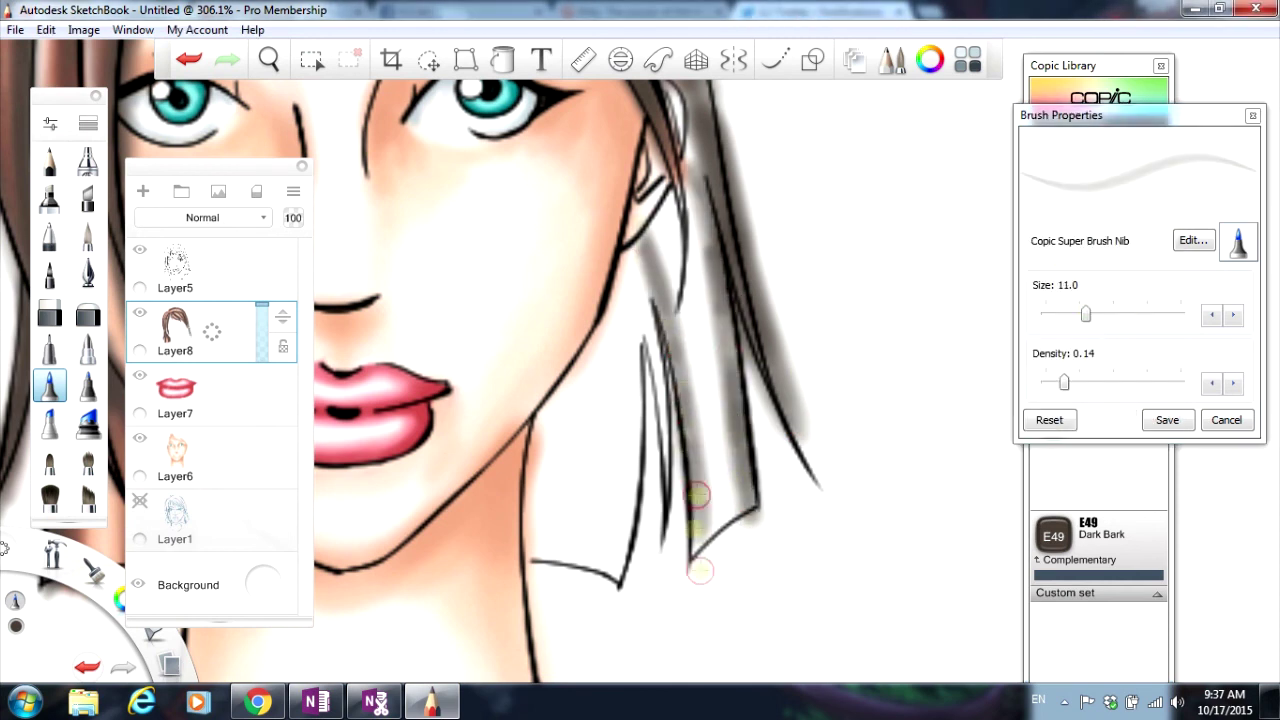
mouse_move(625, 245)
mouse_down()
mouse_move(667, 466)
mouse_move(655, 330)
mouse_move(640, 565)
mouse_up()
mouse_move(595, 305)
mouse_down()
mouse_move(528, 457)
mouse_move(515, 600)
mouse_up()
drag(600, 320, 534, 523)
mouse_move(630, 270)
mouse_down()
mouse_move(610, 580)
mouse_move(634, 274)
mouse_move(668, 470)
mouse_up()
drag(640, 235, 700, 560)
mouse_move(650, 155)
mouse_down()
mouse_move(700, 245)
mouse_move(745, 430)
mouse_up()
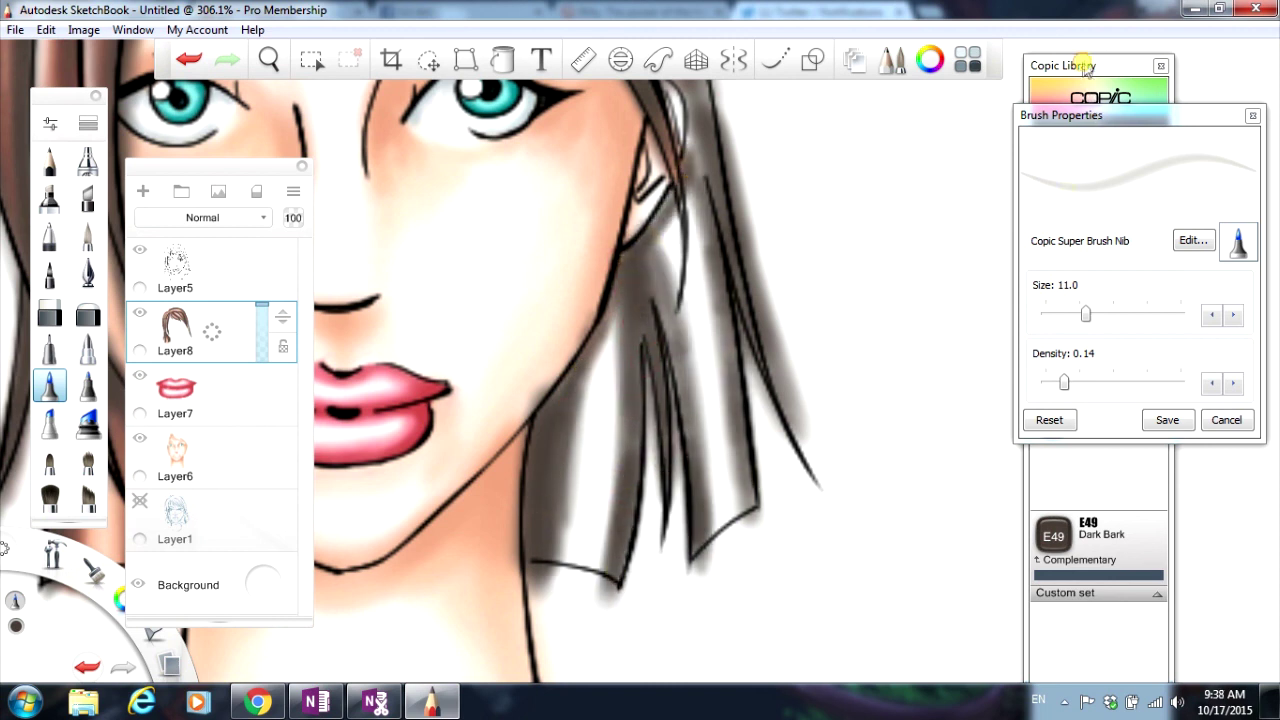
Step: Add E18 Copper shading to the strands near the neck and ear
click(1084, 65)
click(1148, 327)
drag(630, 300, 610, 560)
drag(590, 360, 560, 580)
drag(700, 465, 640, 251)
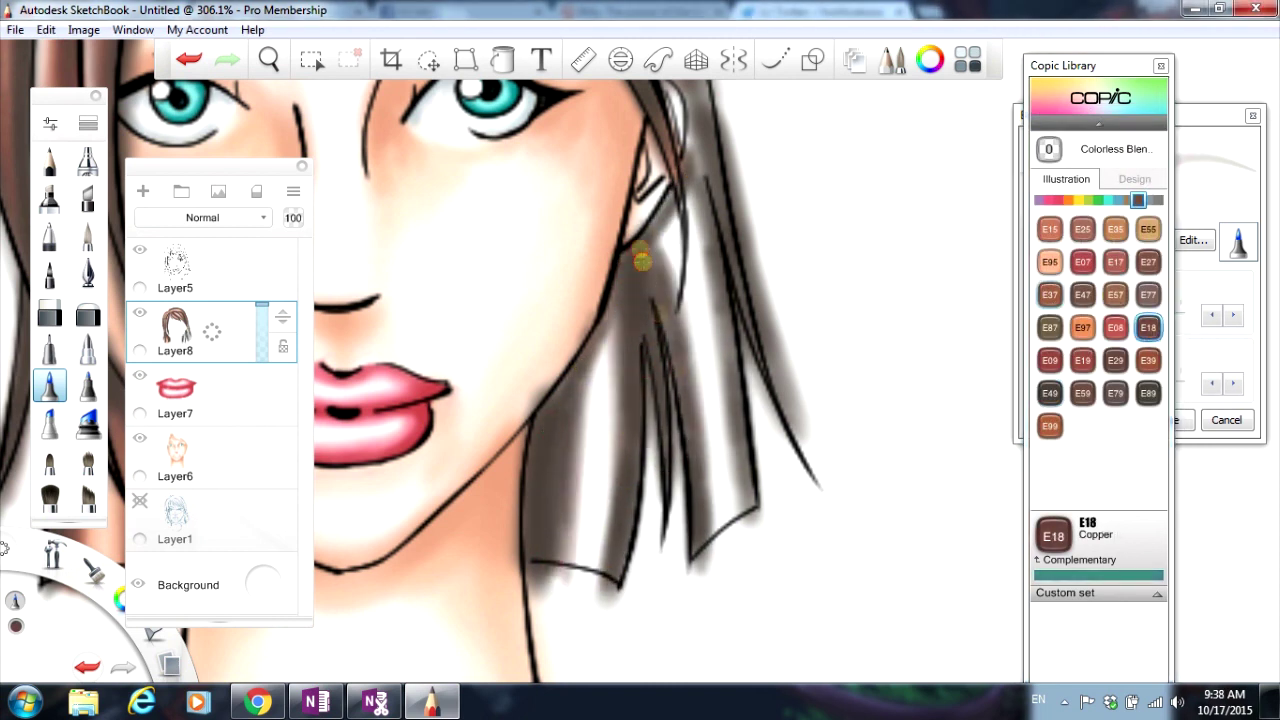
drag(690, 180, 648, 227)
drag(690, 130, 755, 530)
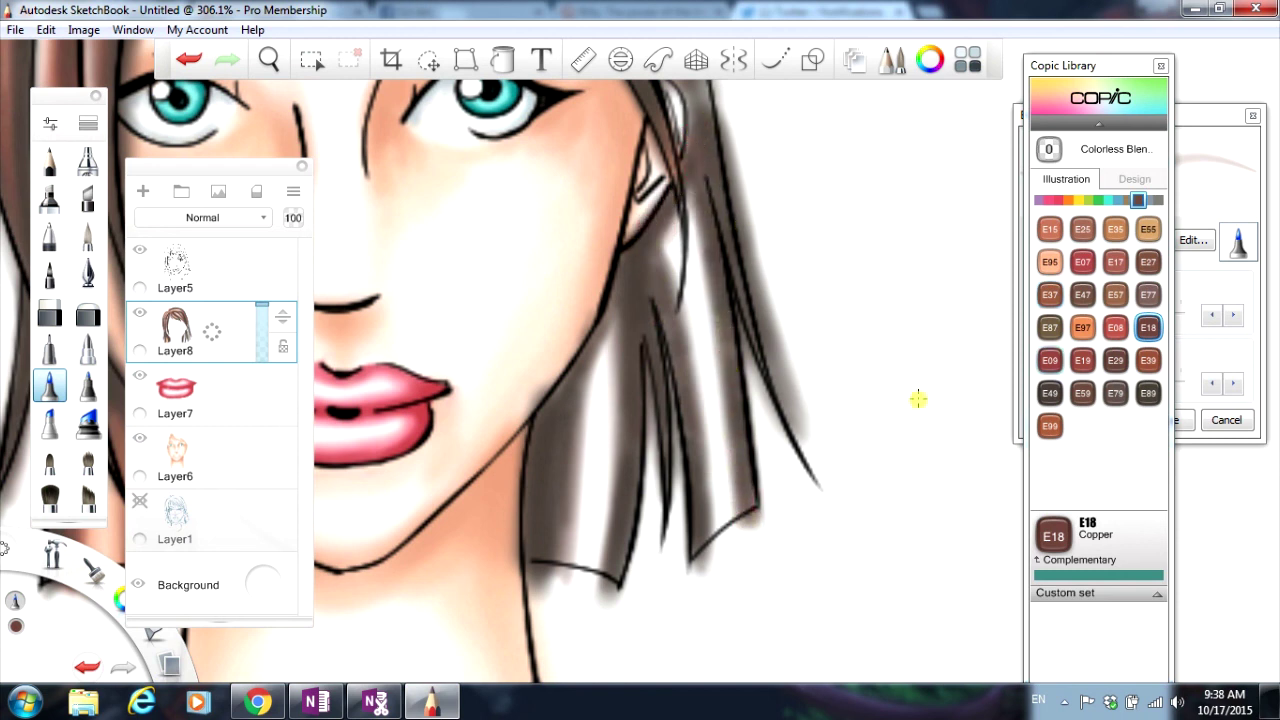
scroll(920, 397, down, 2)
drag(748, 167, 750, 177)
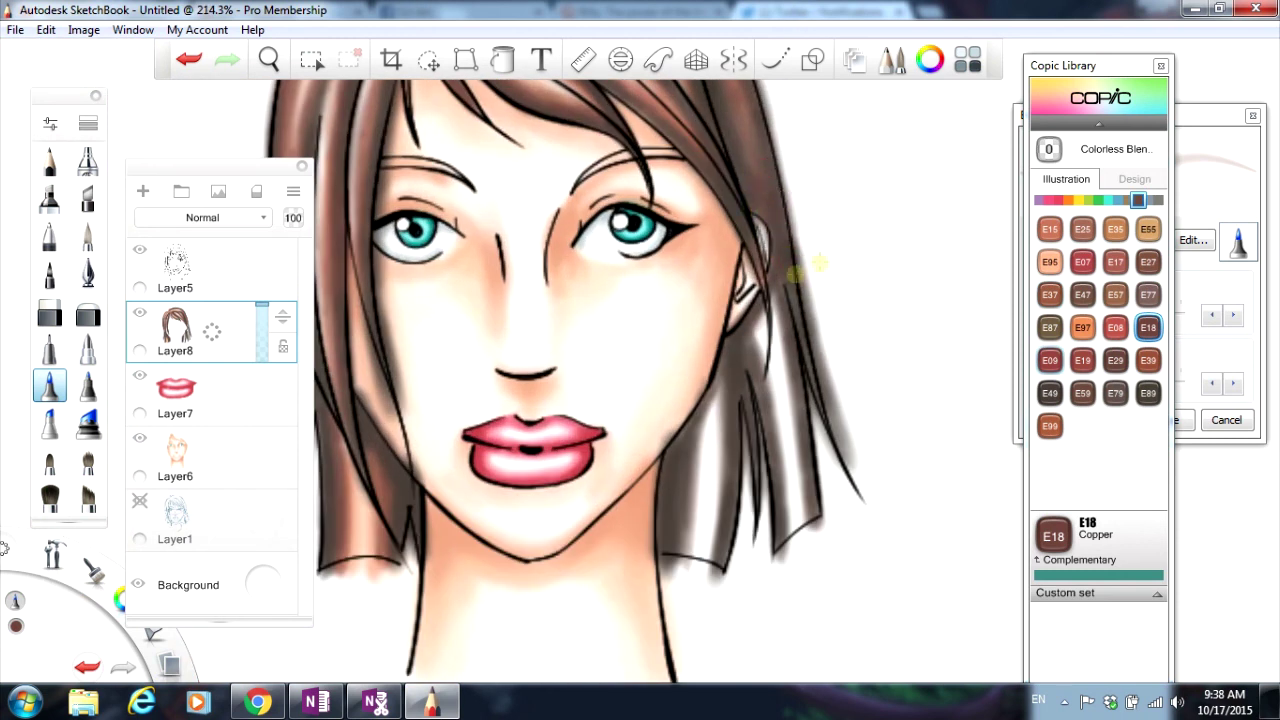
Step: Shade below the ear in E15, soften with the 0 Colorless Blender, then select E11
click(1049, 229)
drag(785, 300, 818, 524)
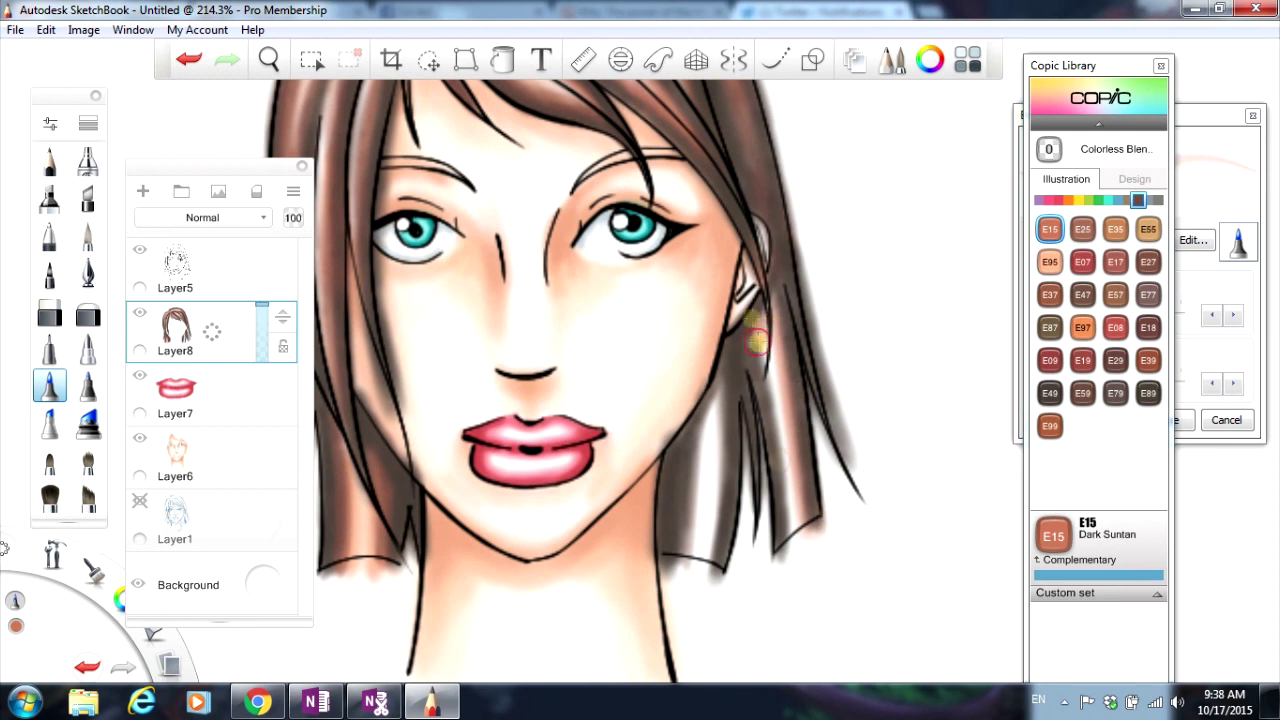
mouse_move(757, 343)
mouse_down()
mouse_move(712, 580)
mouse_move(706, 416)
mouse_move(674, 537)
mouse_move(805, 530)
mouse_up()
click(1115, 360)
click(1049, 149)
mouse_move(740, 395)
mouse_down()
mouse_move(671, 553)
mouse_move(716, 412)
mouse_up()
drag(767, 336, 777, 396)
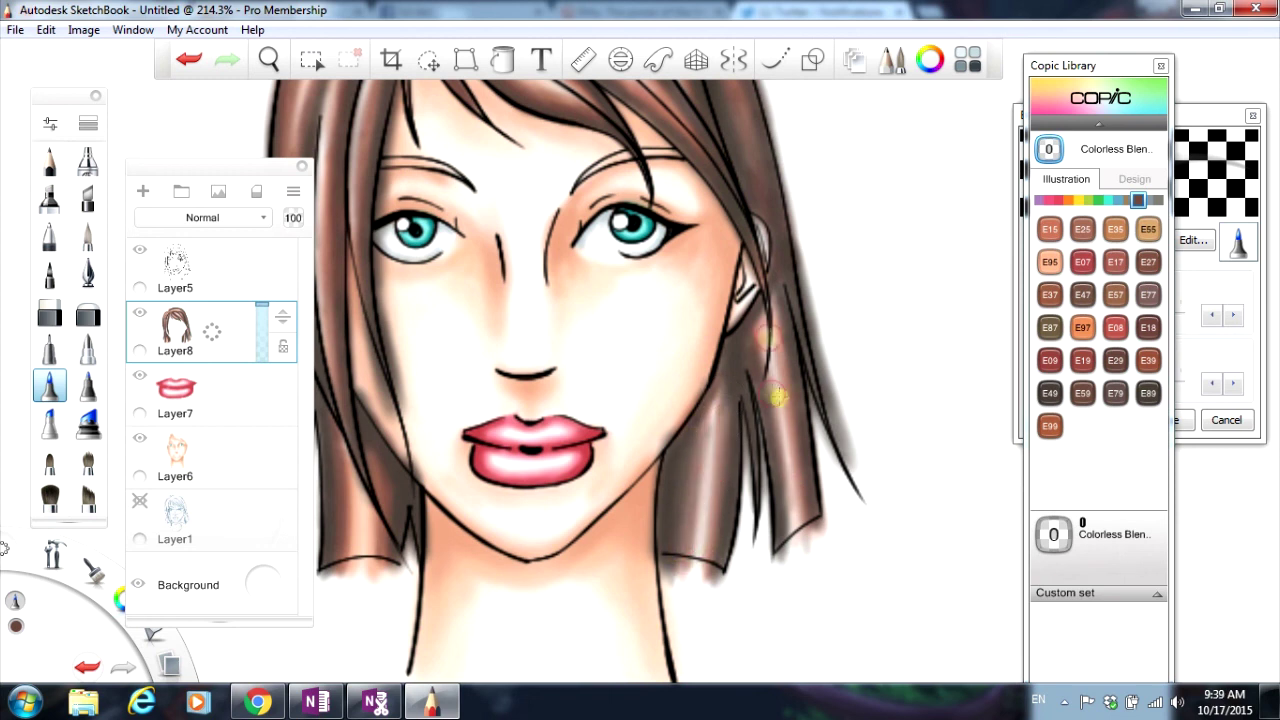
click(1128, 200)
click(1049, 294)
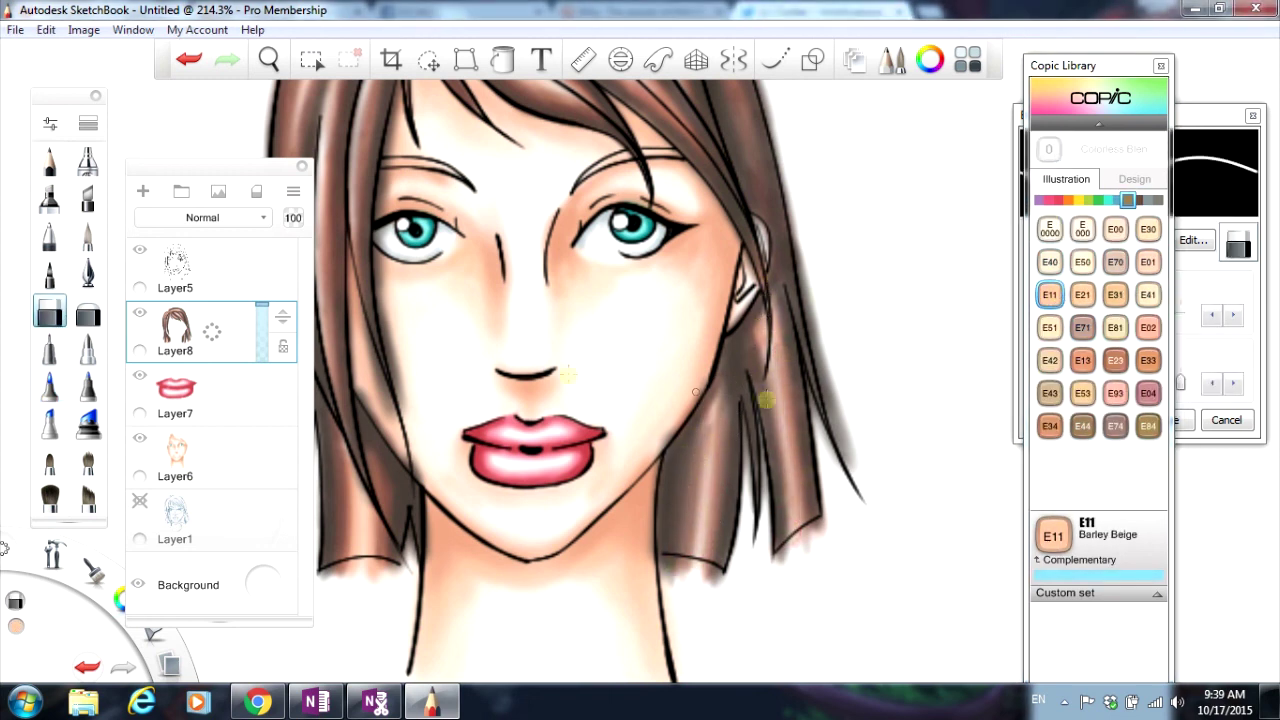
Step: Switch to the Hard Eraser at size 9.0 and undo the last edit
key(e)
drag(1047, 314, 1050, 314)
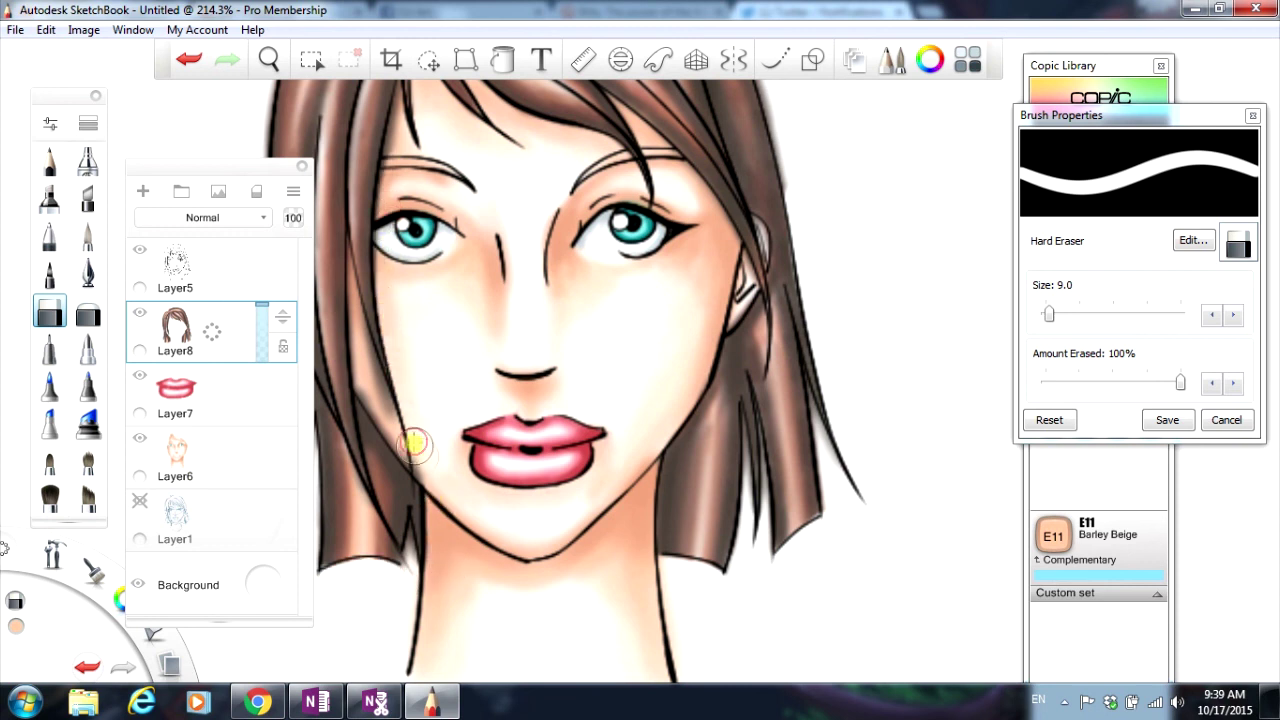
scroll(632, 303, down, 4)
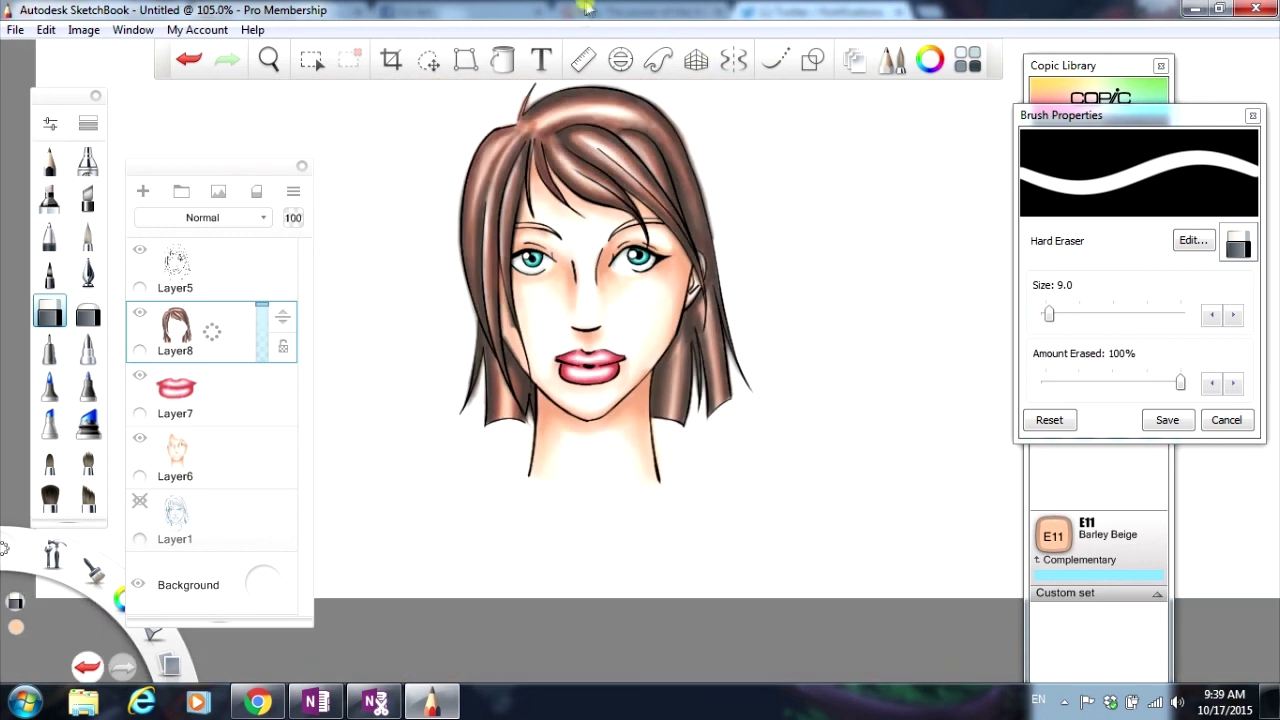
scroll(841, 264, up, 5)
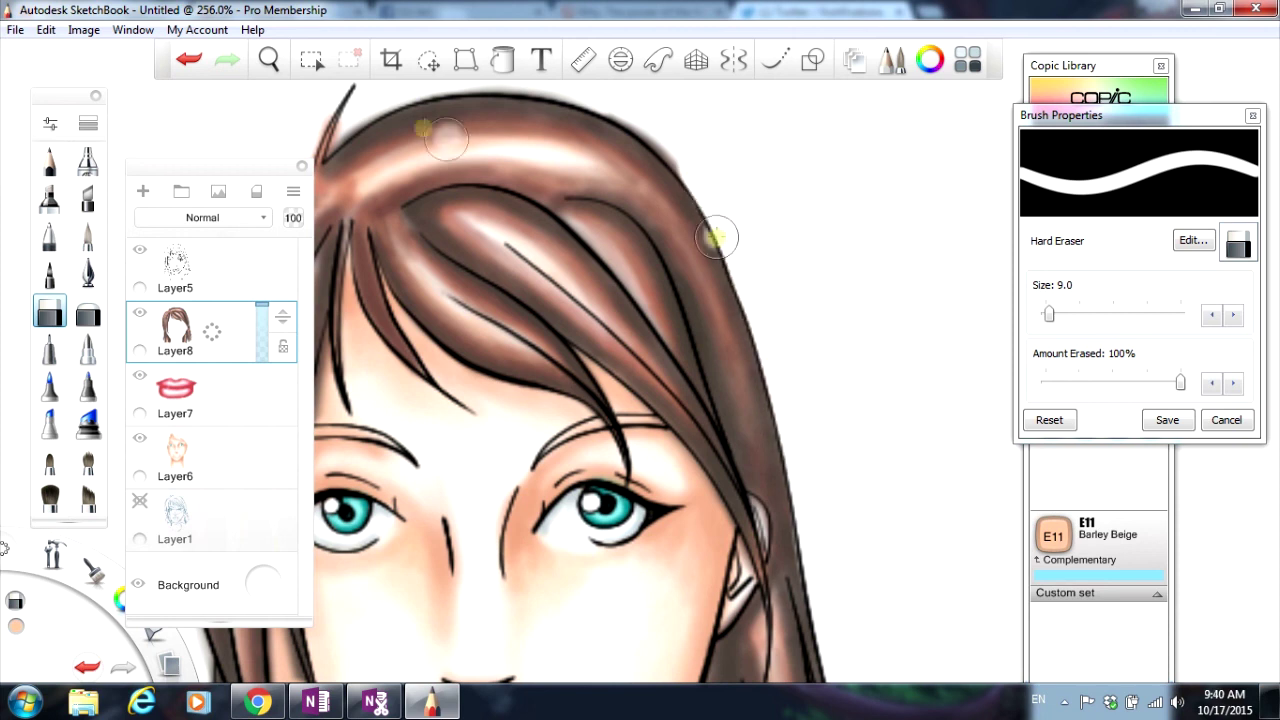
key(ctrl+z)
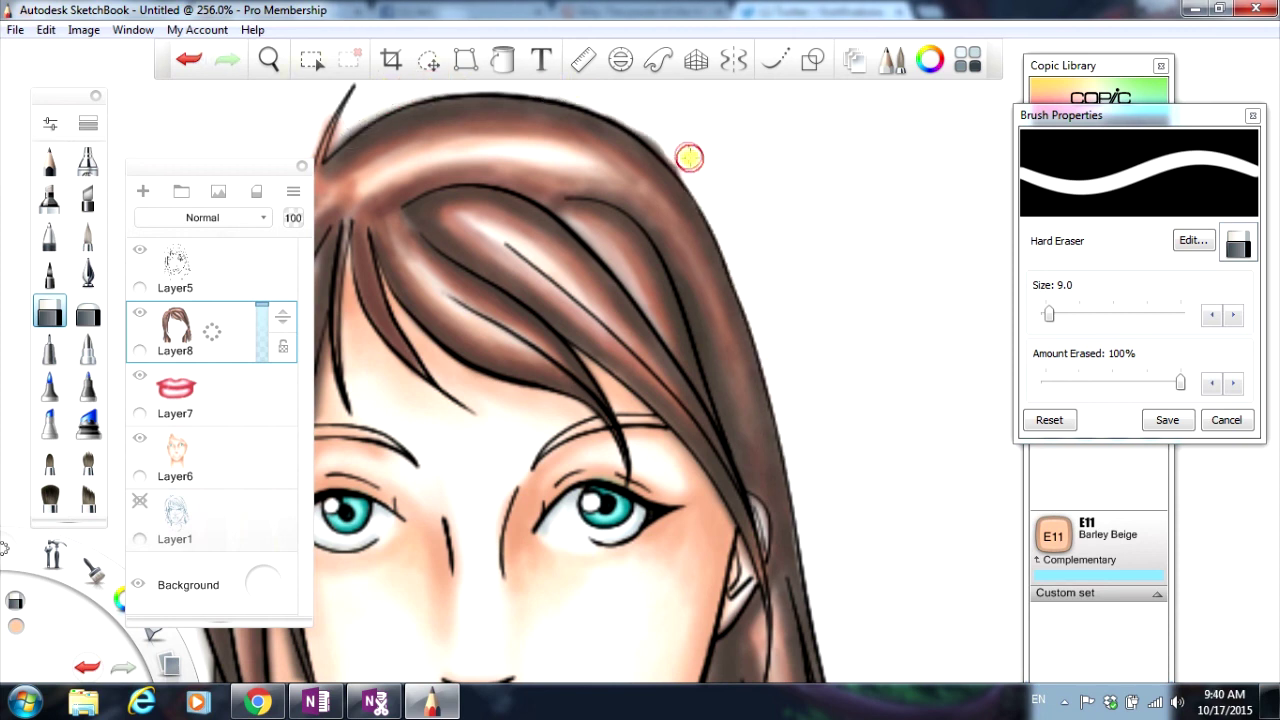
scroll(350, 440, down, 2)
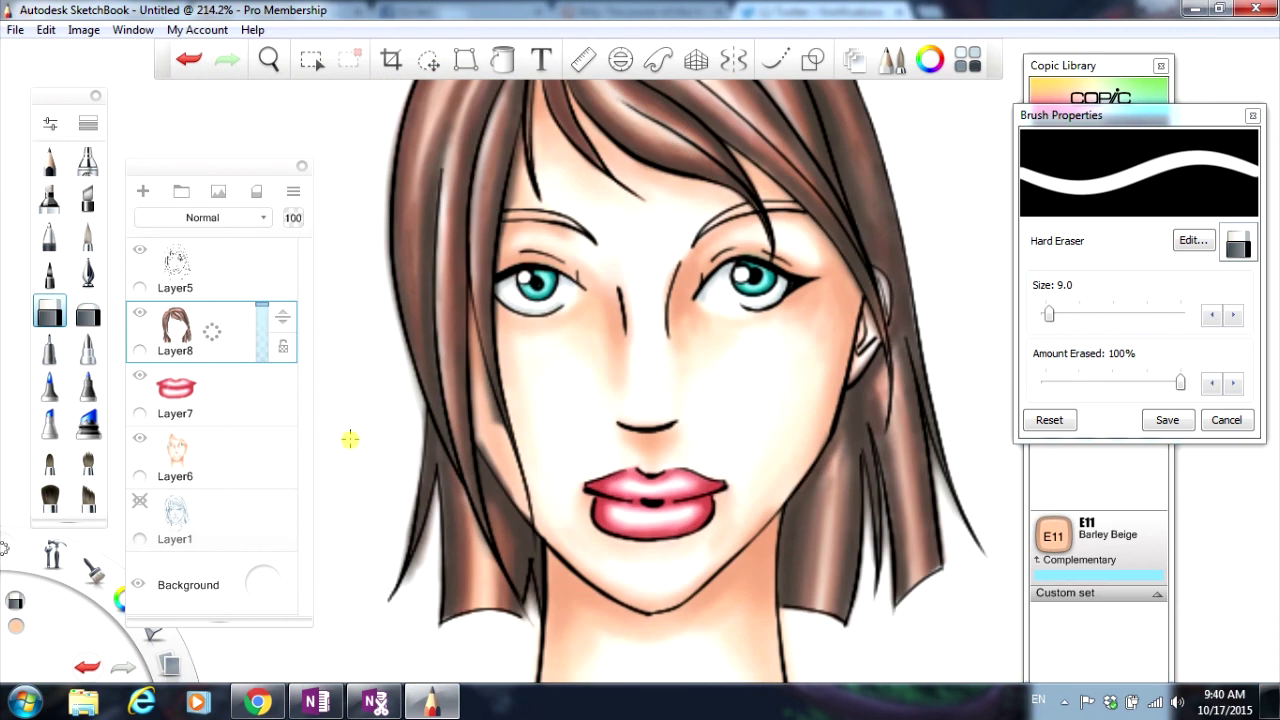
Step: Shrink the eraser size from 9 to 3.8
drag(414, 250, 383, 250)
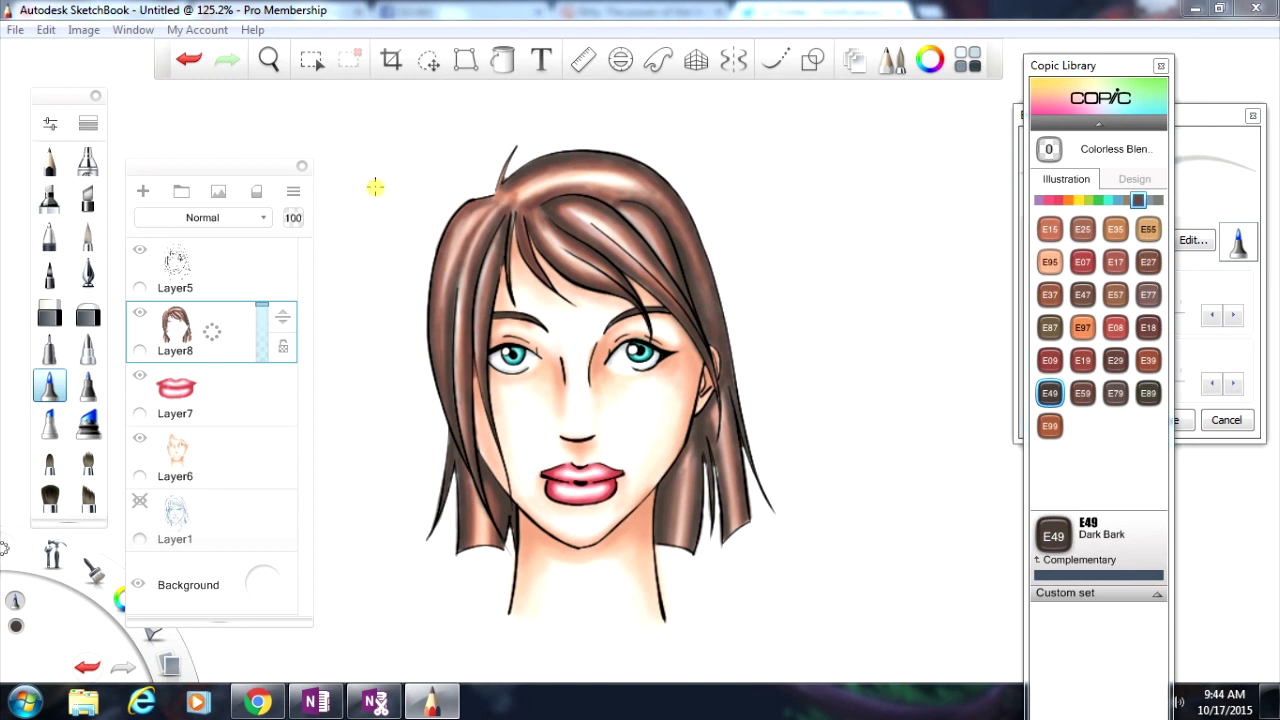
Step: Save the drawing as girlface in Adobe Photoshop PSD format
click(16, 30)
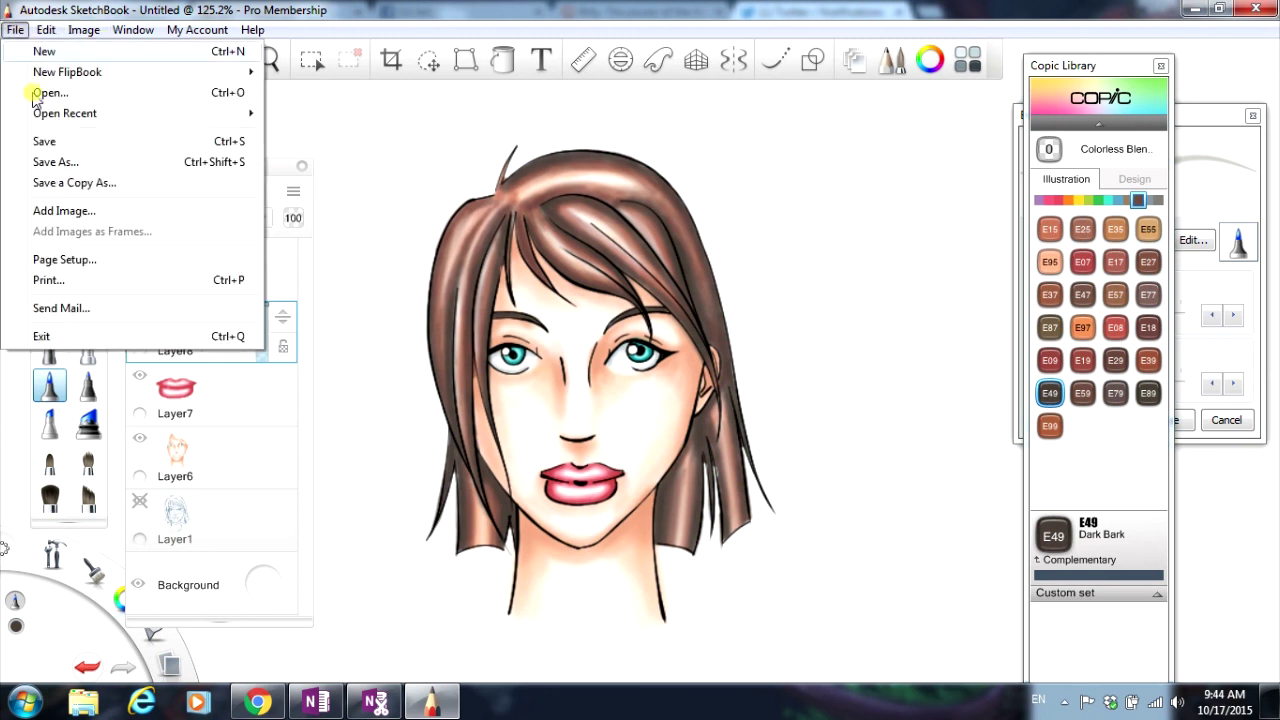
click(45, 161)
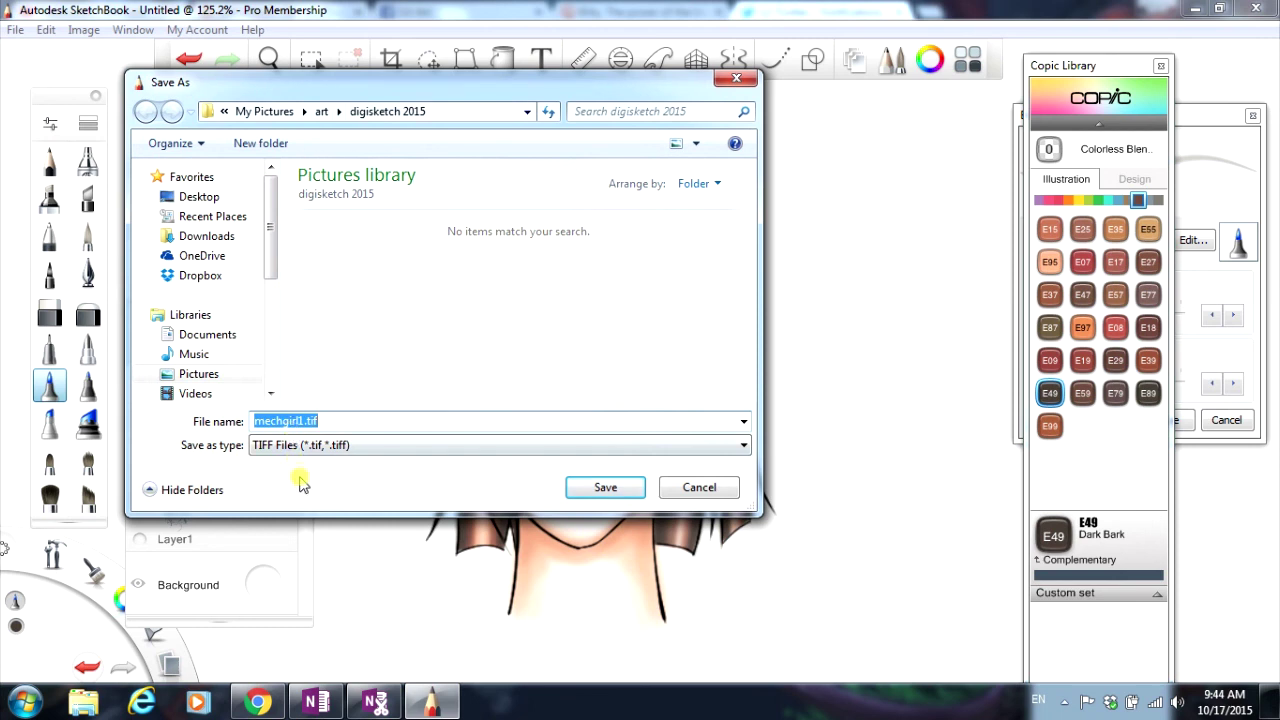
click(324, 451)
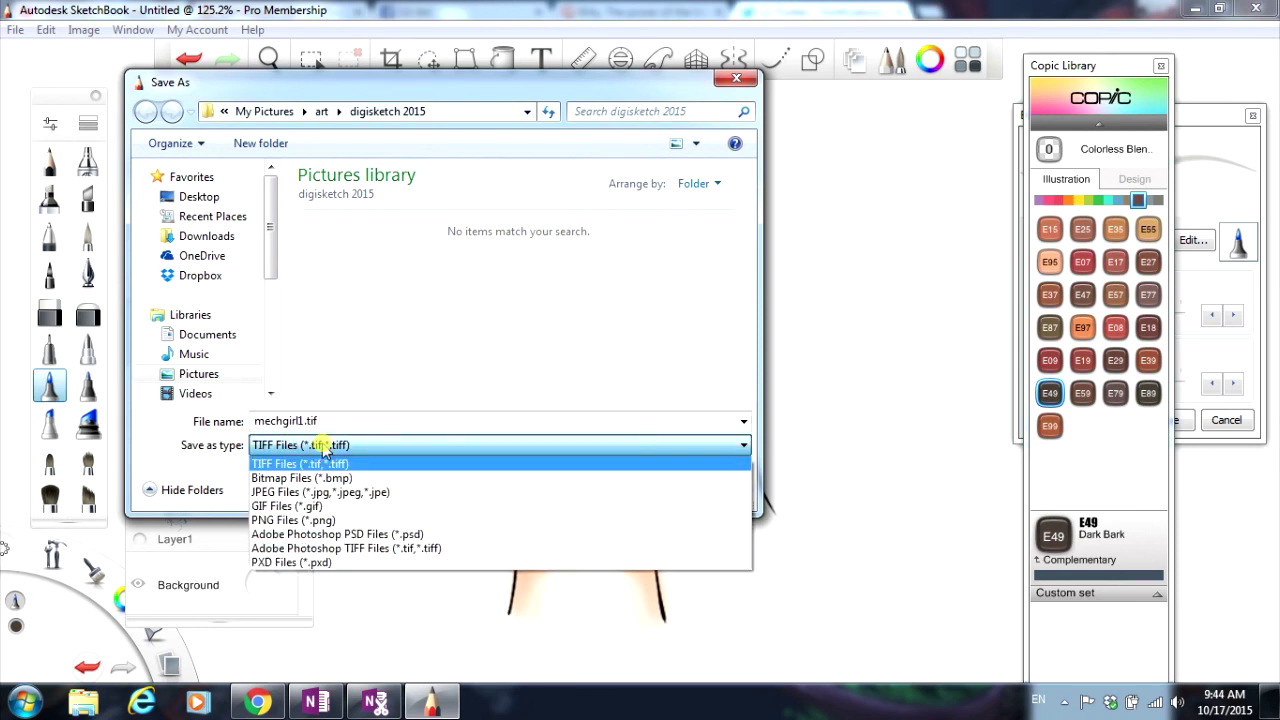
click(310, 535)
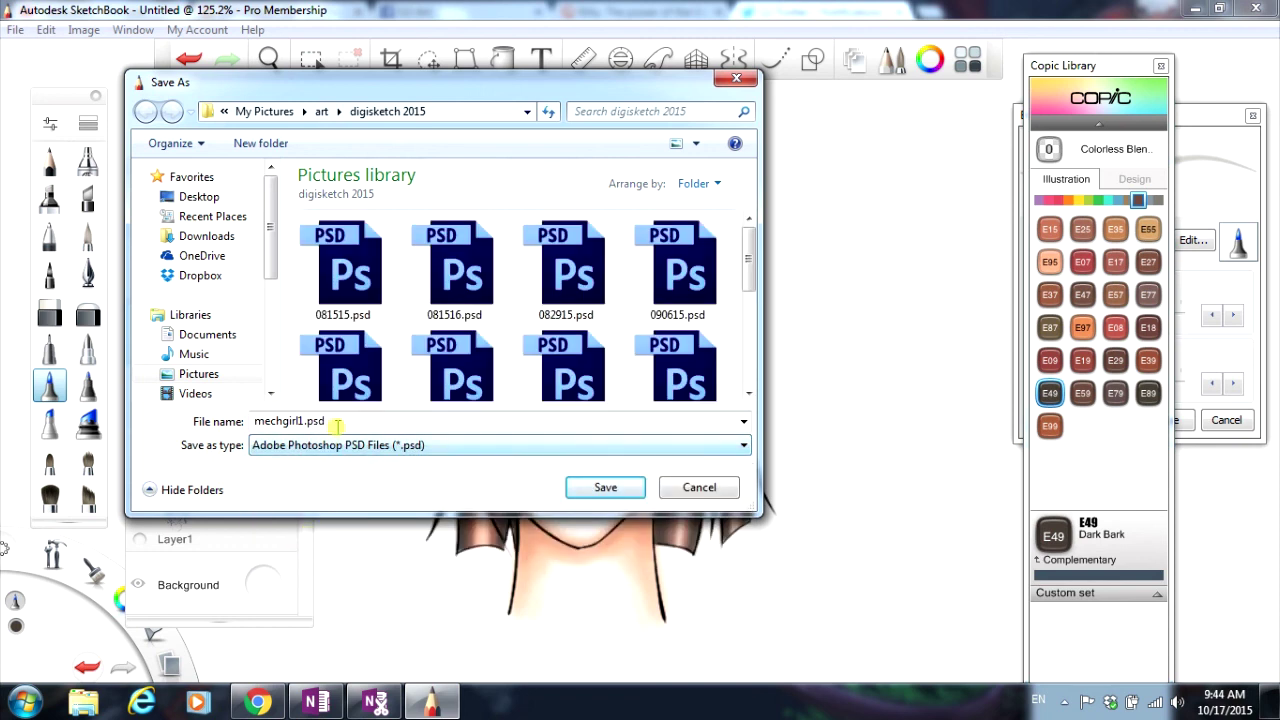
drag(338, 422, 165, 424)
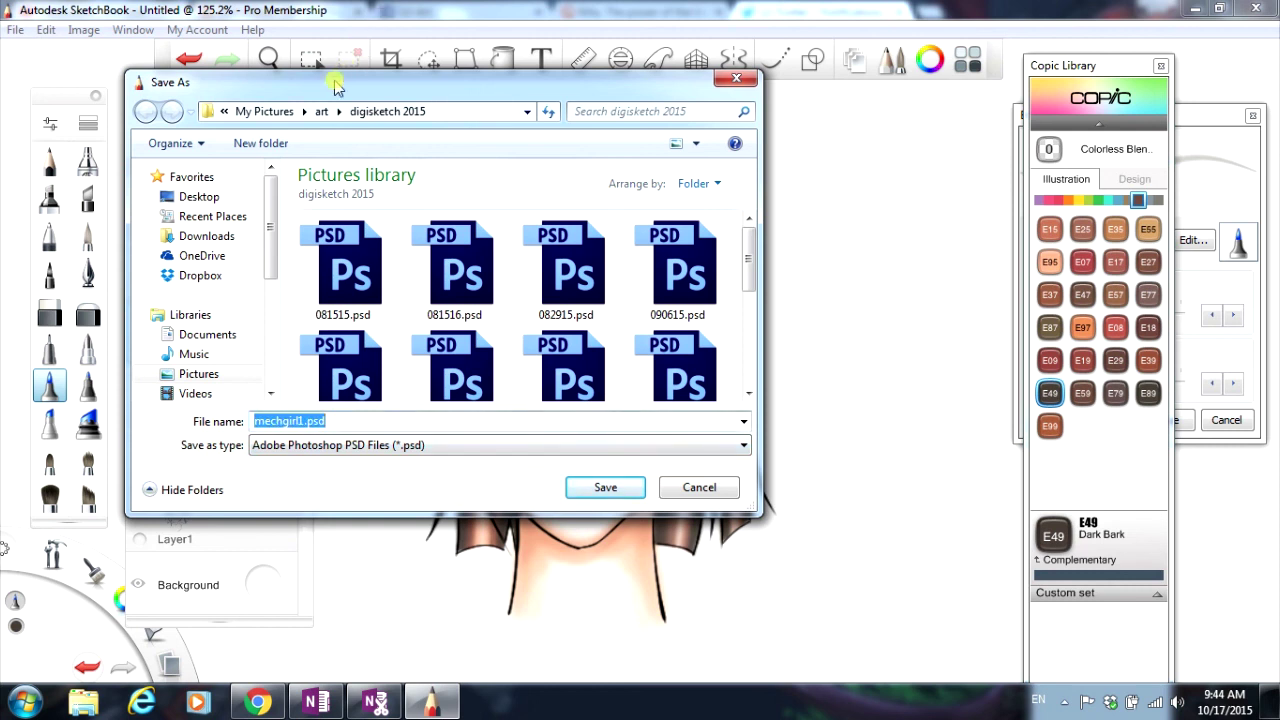
drag(335, 87, 462, 137)
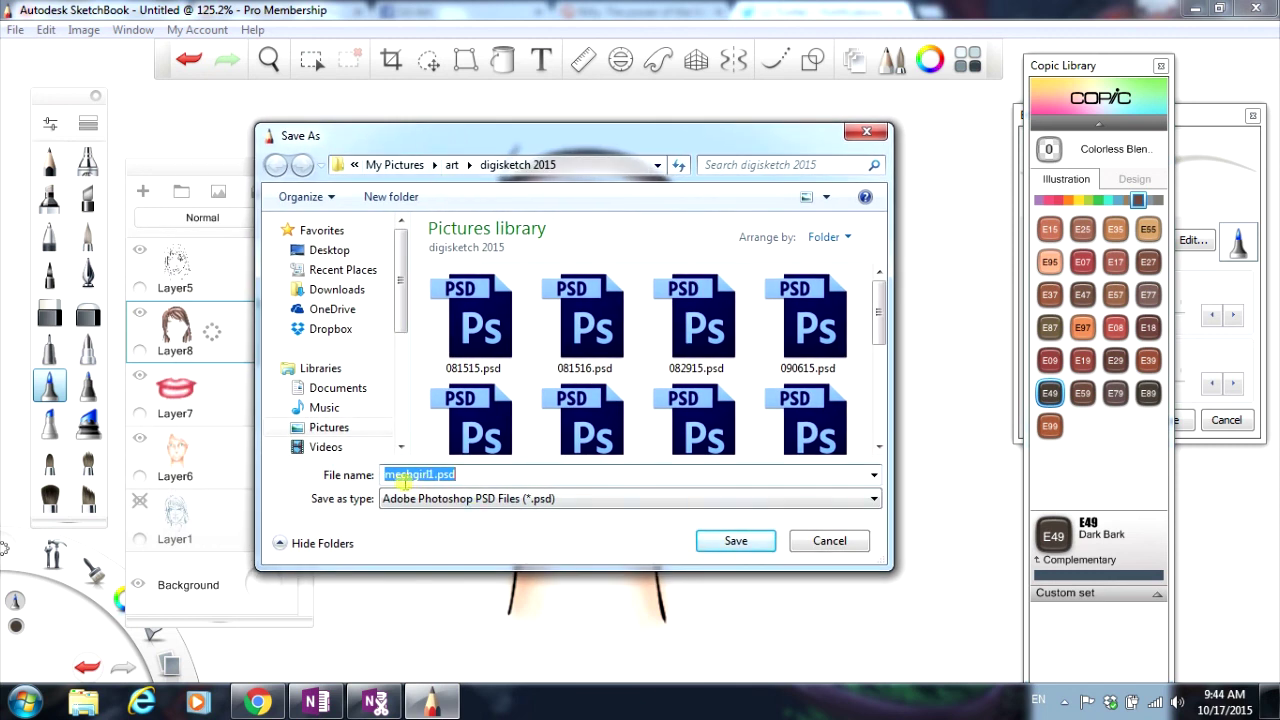
click(468, 474)
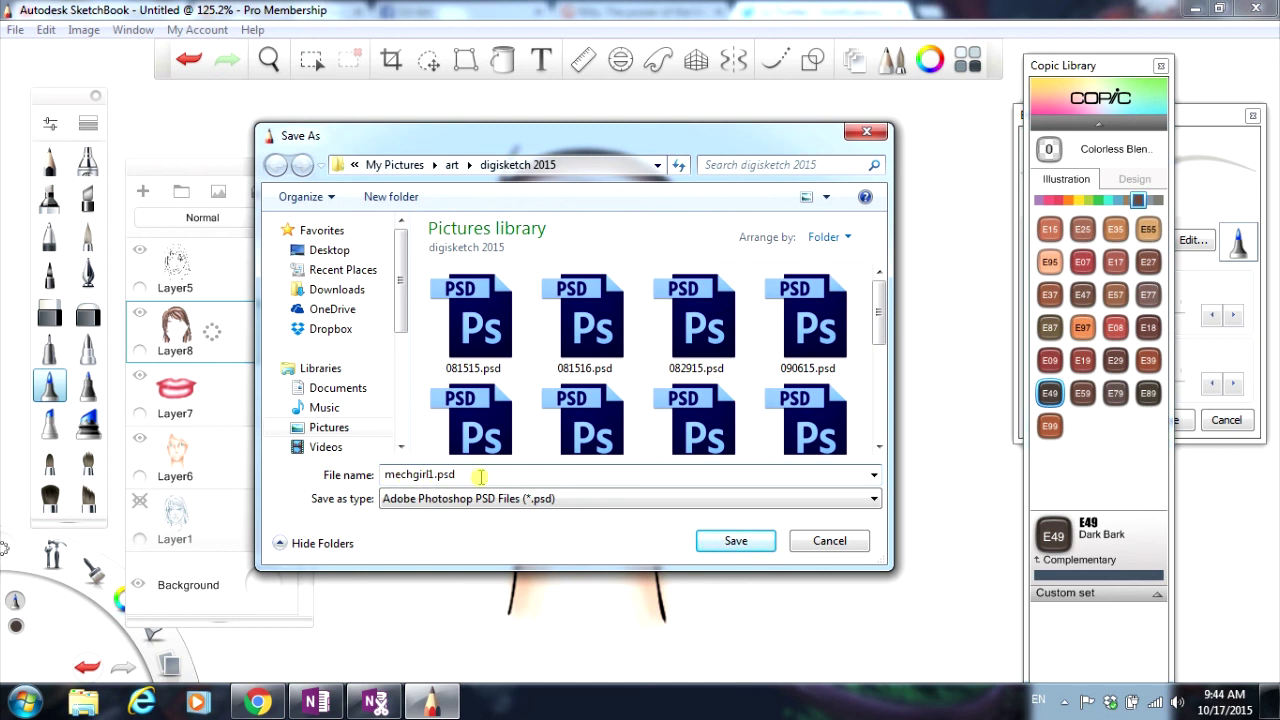
drag(466, 477, 362, 474)
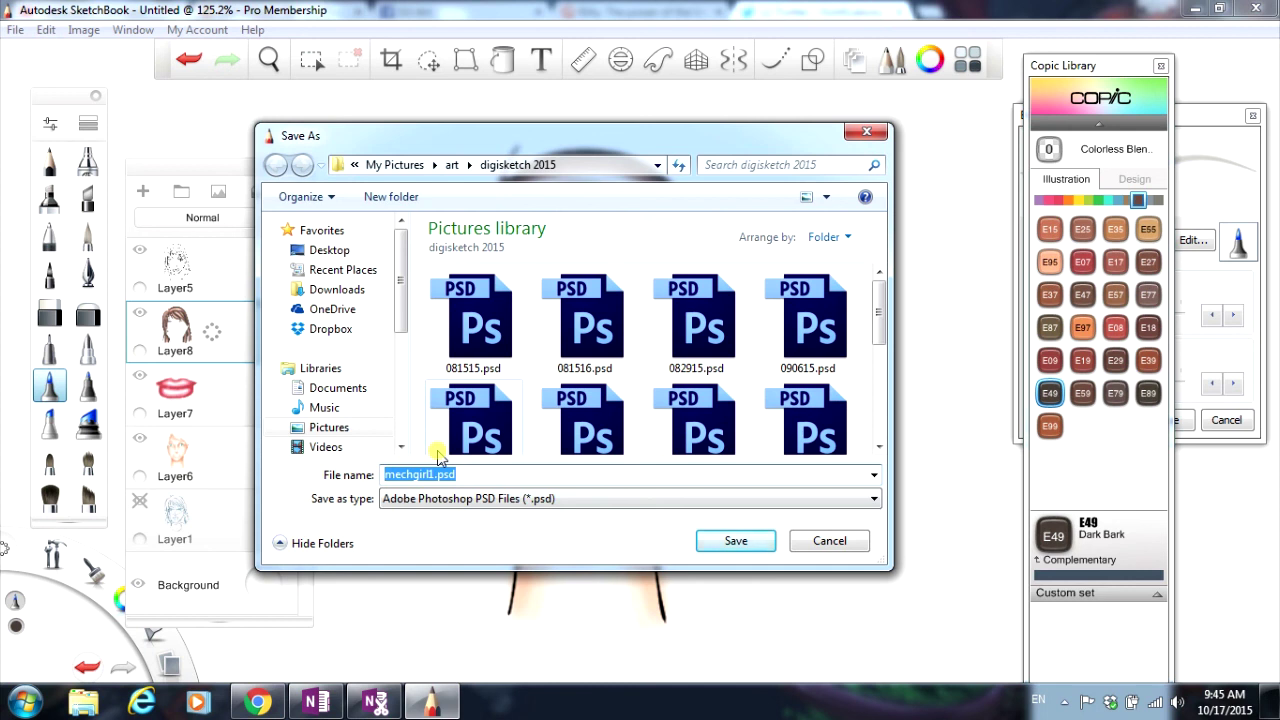
text(gi)
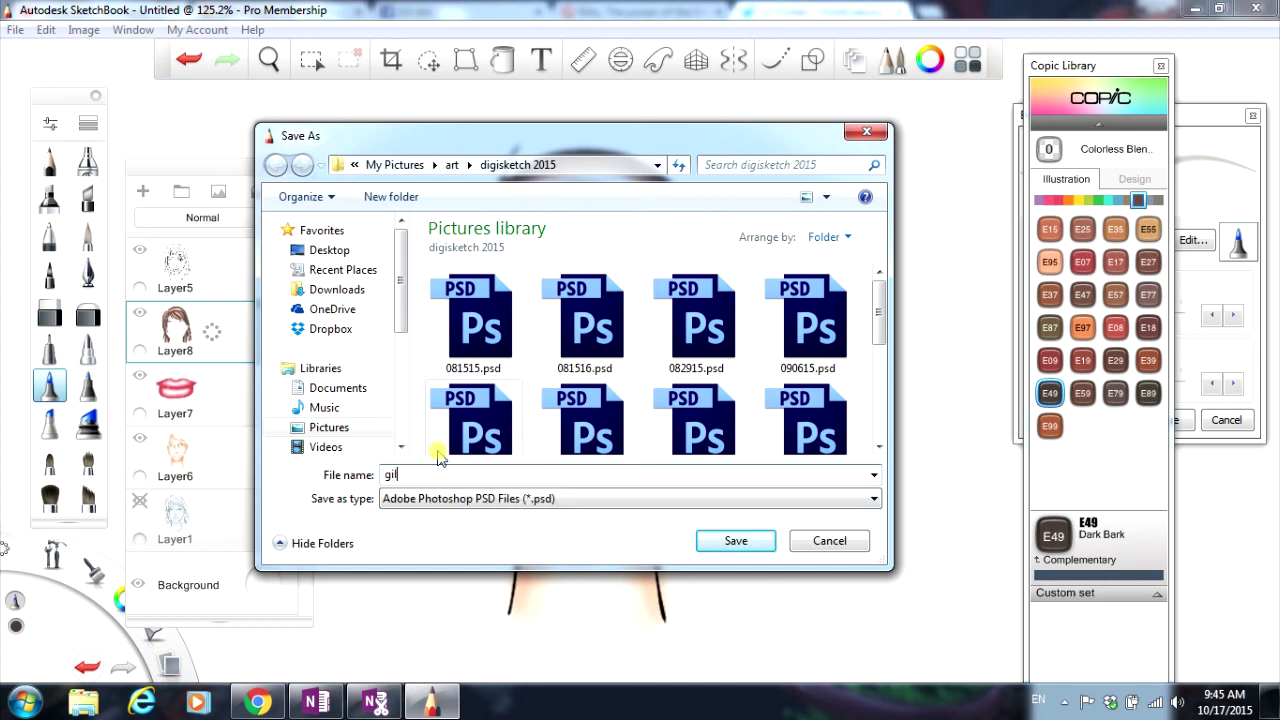
text(rlface)
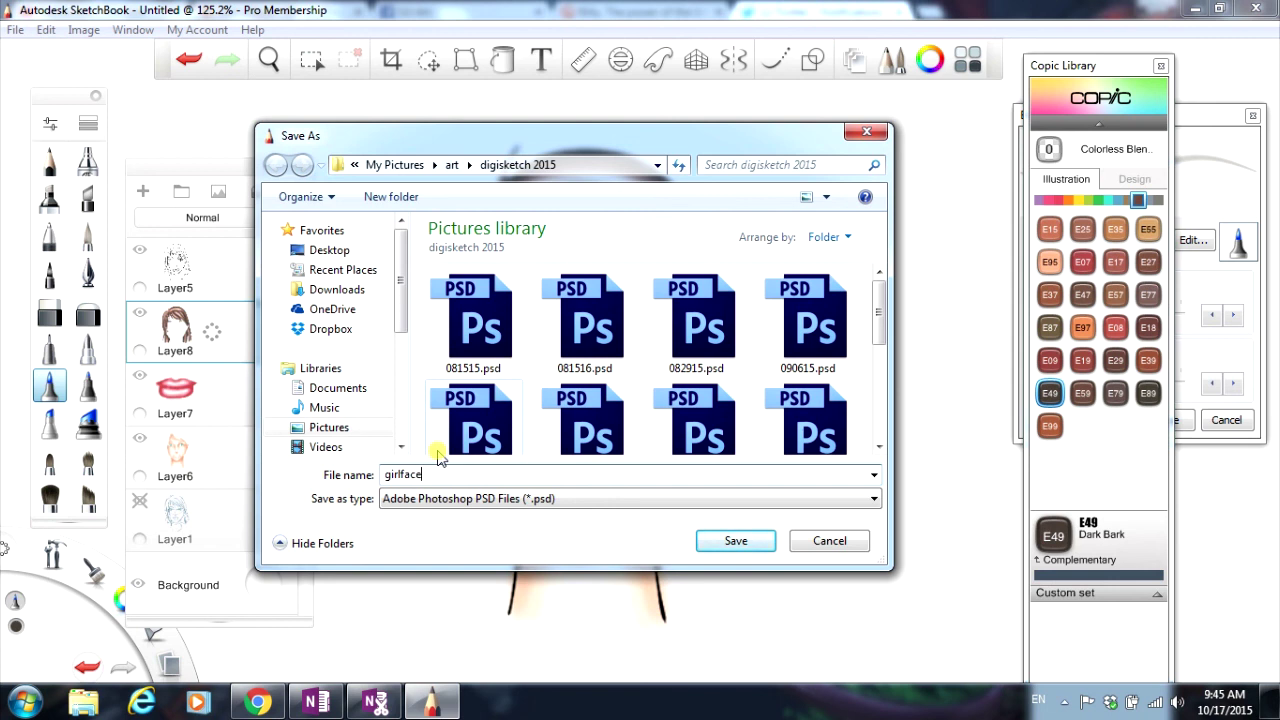
click(735, 542)
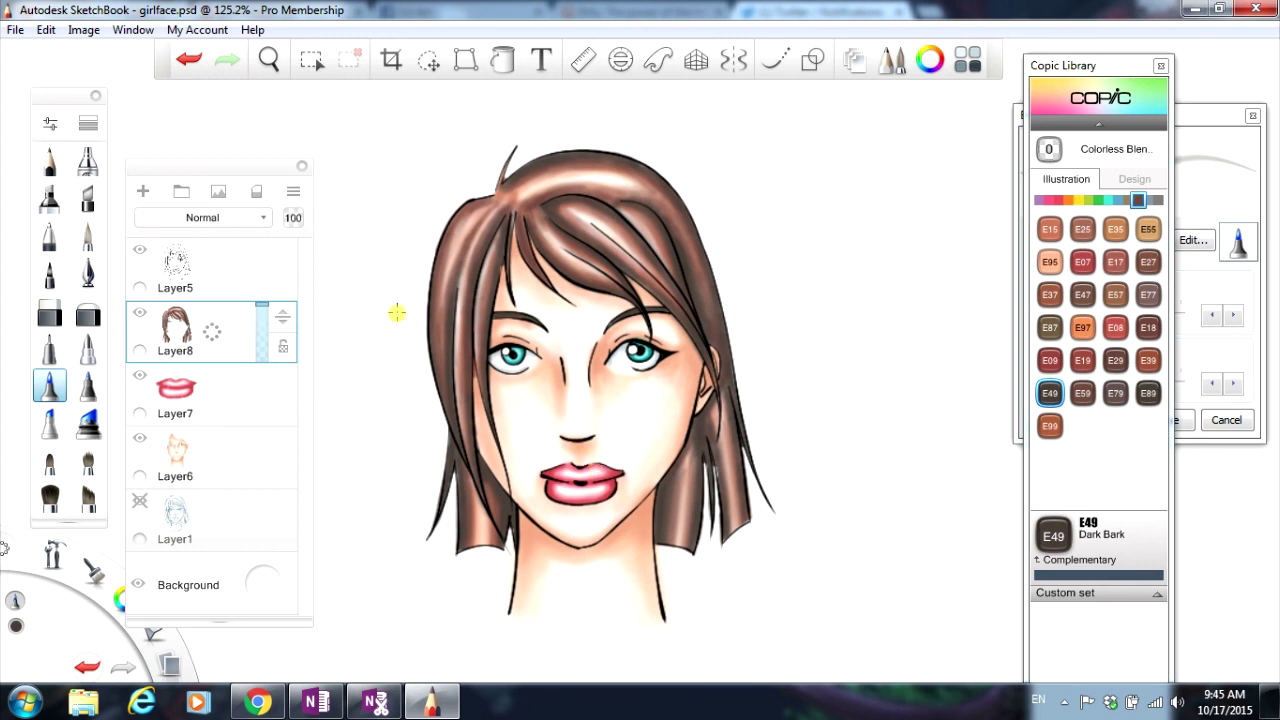
Step: Save a PNG copy of the drawing named girlface1.png
click(16, 30)
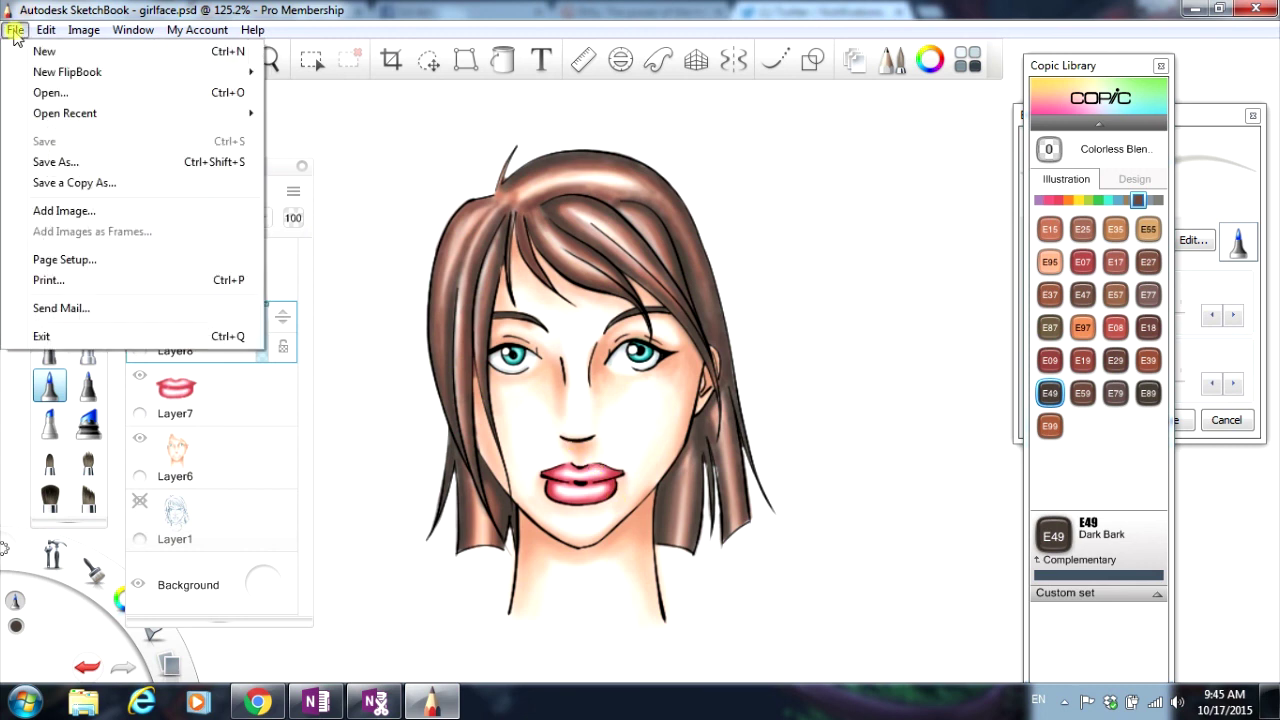
click(106, 188)
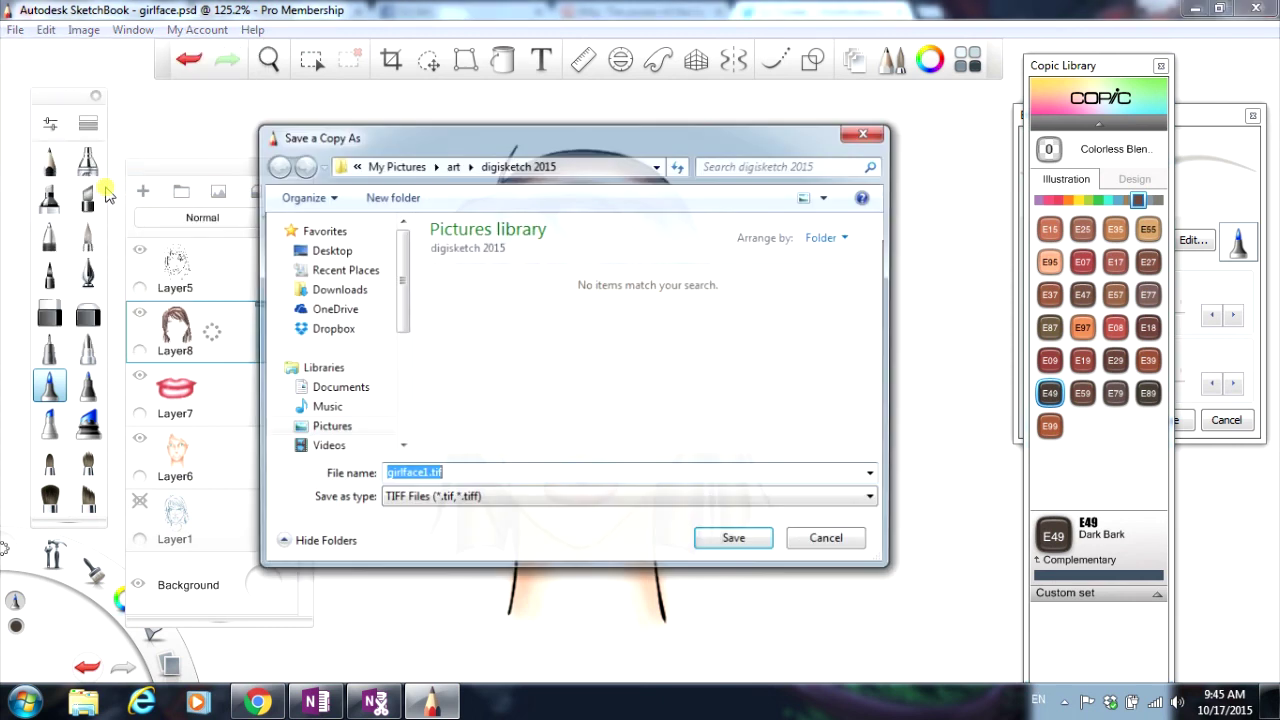
click(480, 498)
click(455, 574)
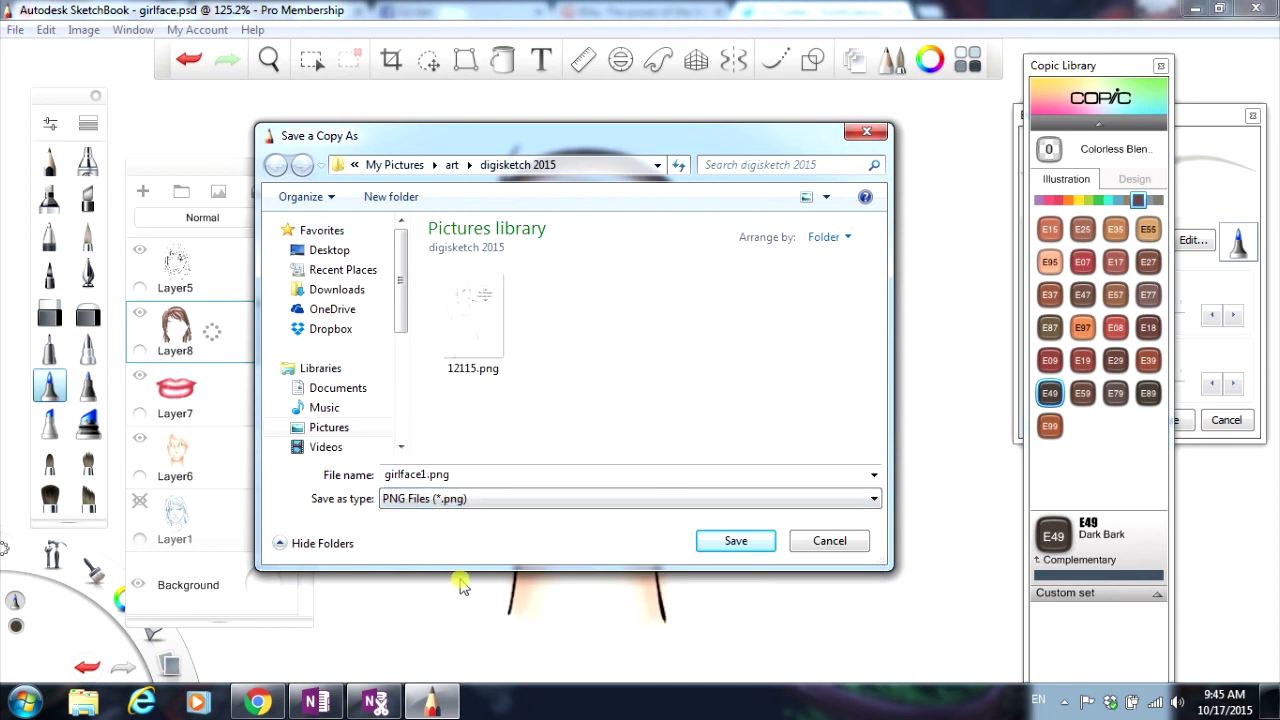
click(733, 541)
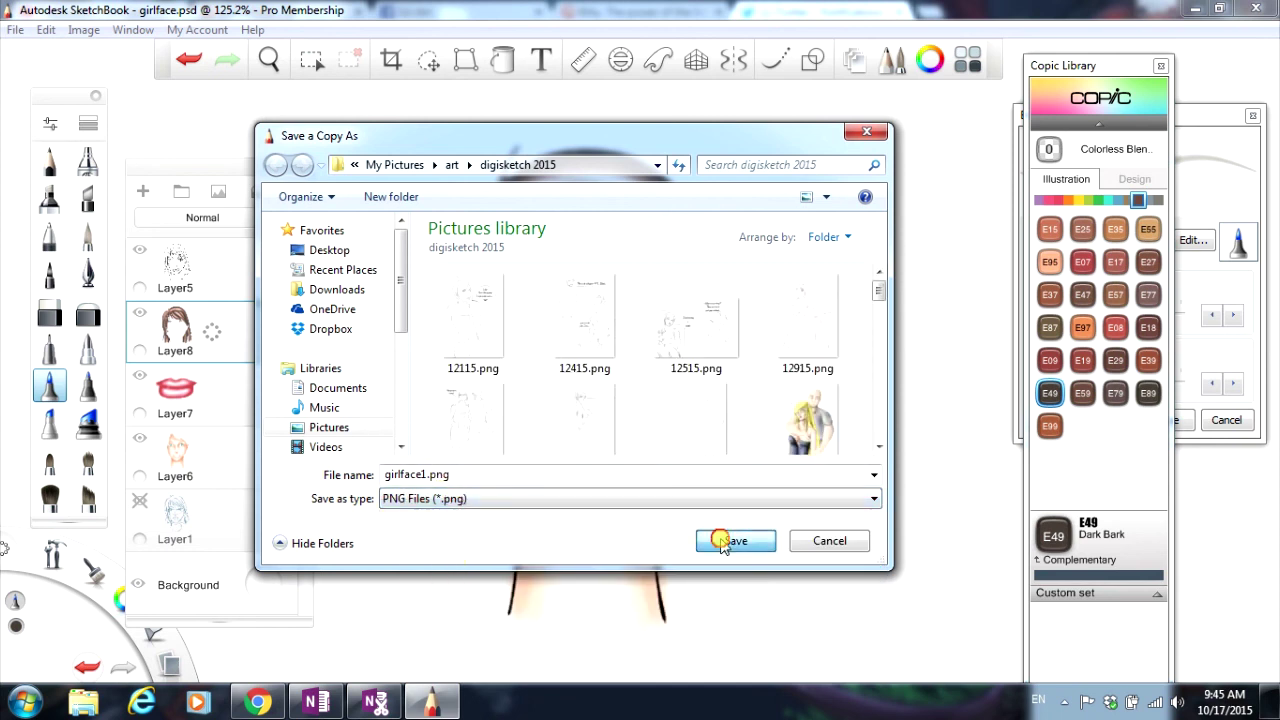